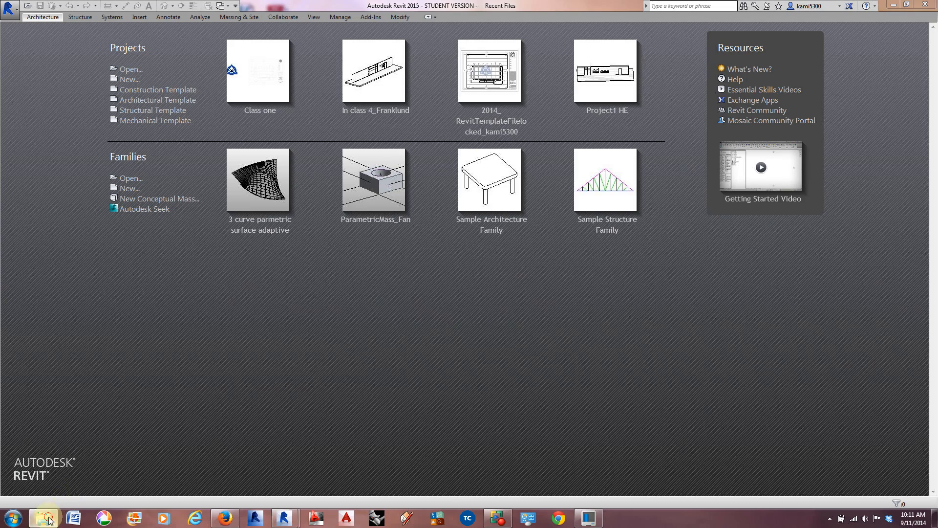
Step: Copy the In Class Assignment 5 folder from CAA > Architecture-Download > classes > Architecture > Arch244-01 on the shared S: drive
drag(937, 30, 341, 51)
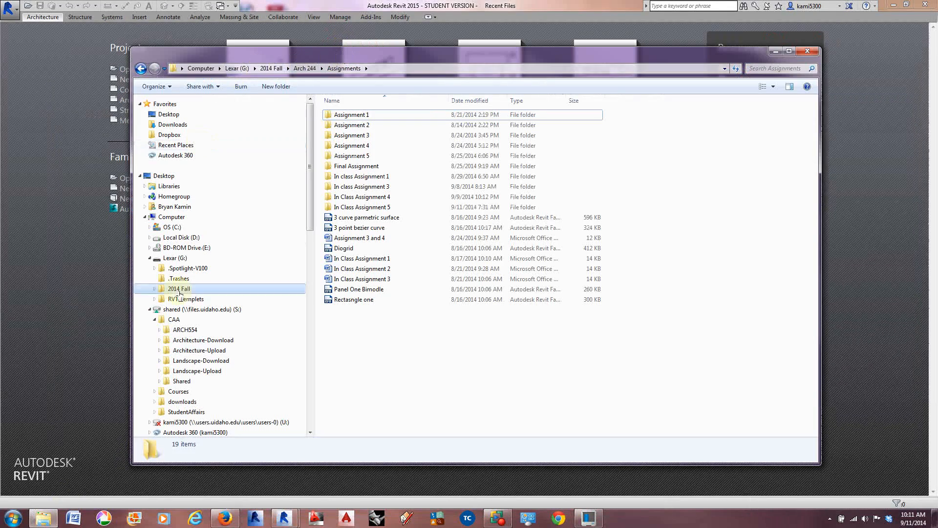
click(171, 309)
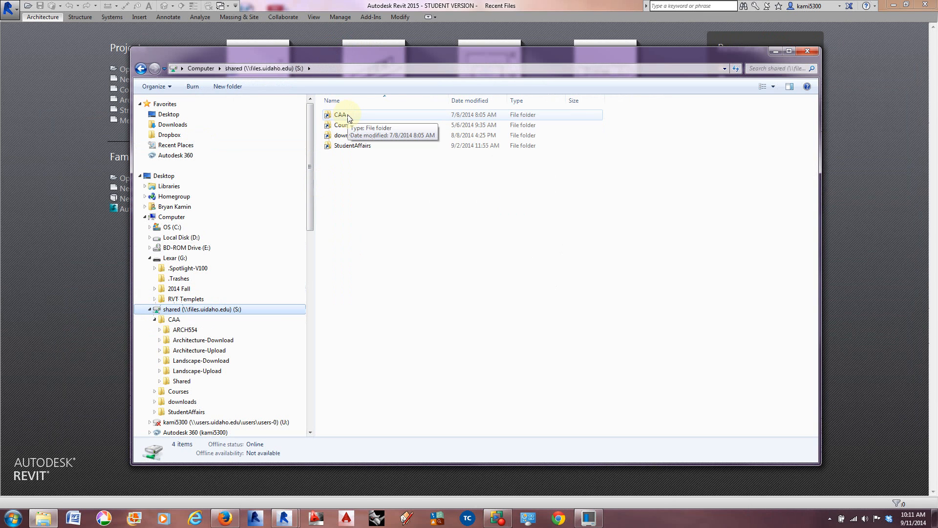
double_click(348, 116)
click(349, 127)
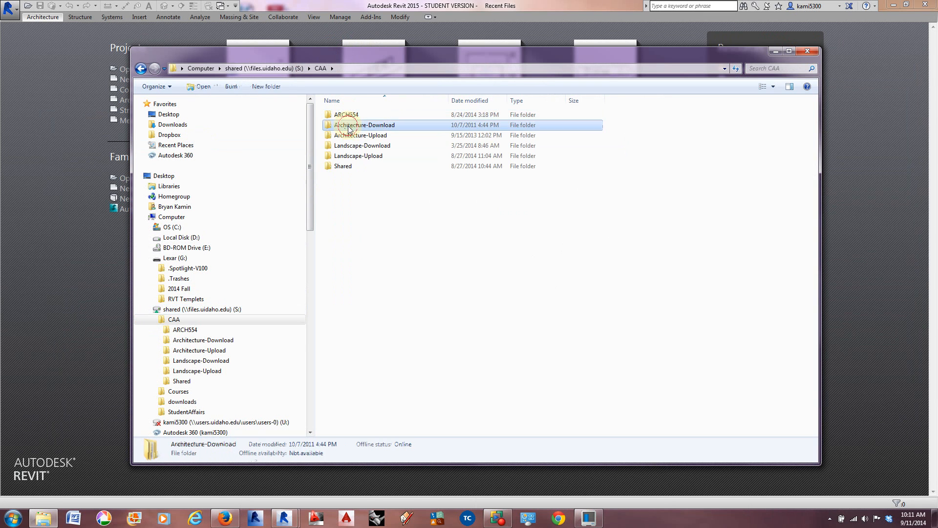
double_click(349, 127)
double_click(349, 117)
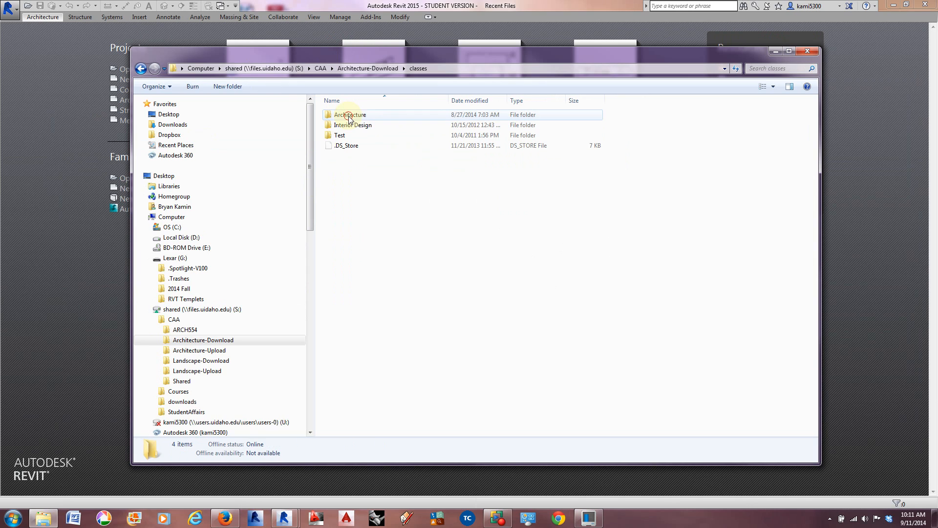
double_click(349, 118)
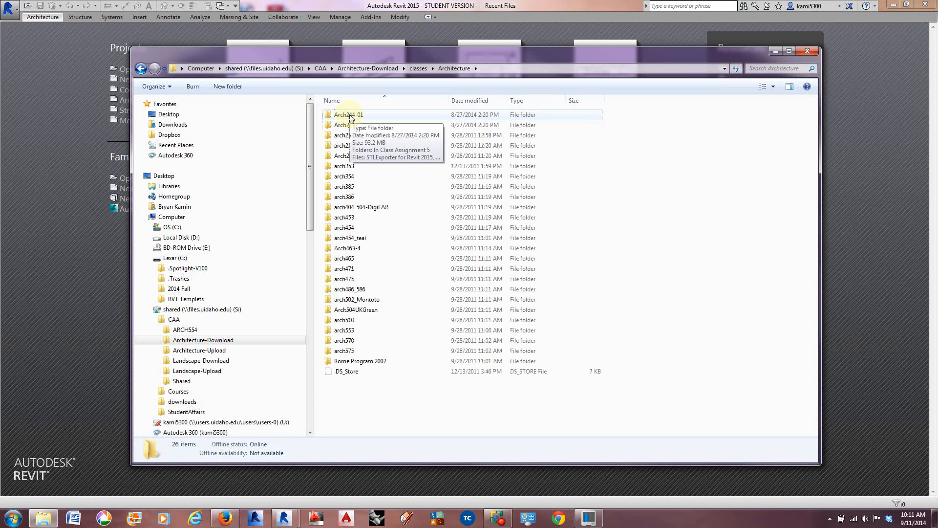
double_click(350, 117)
click(351, 117)
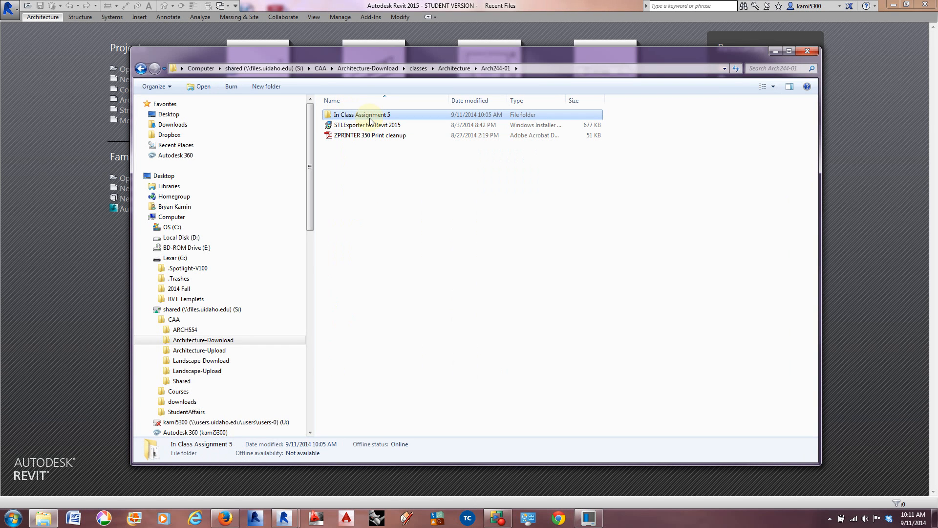
right_click(372, 118)
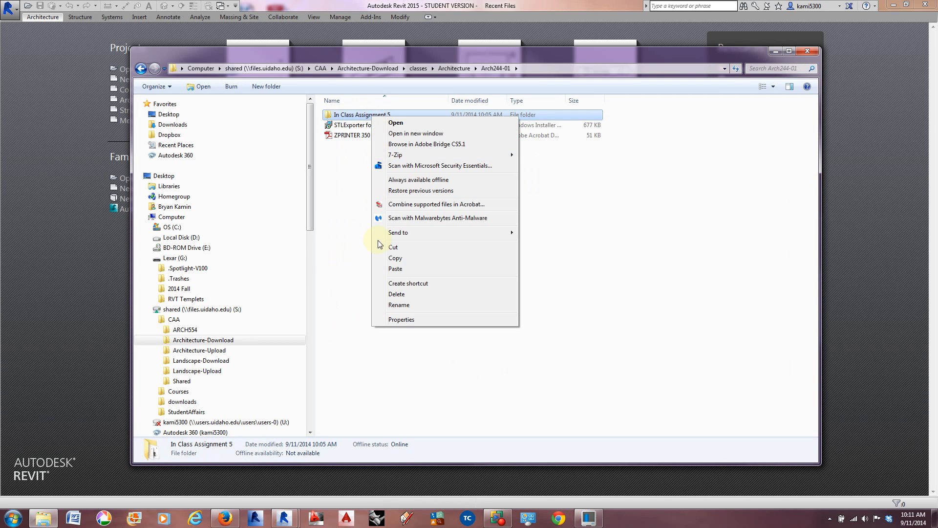
click(398, 260)
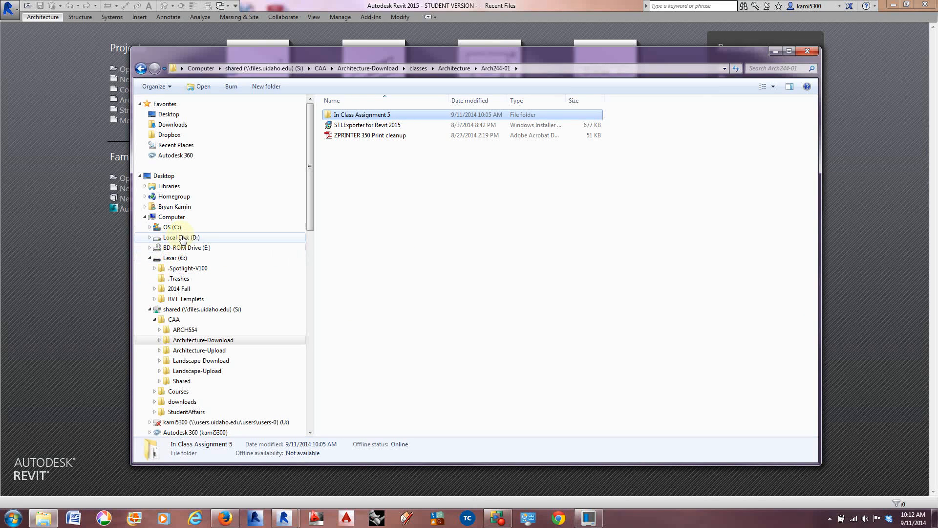
Step: Paste the copied folder into 2014 Fall > Arch 244 > Assignments on Lexar (G:), merging it with the existing In Class Assignment 5 folder
click(183, 263)
click(341, 137)
double_click(341, 137)
double_click(345, 126)
click(350, 126)
double_click(350, 126)
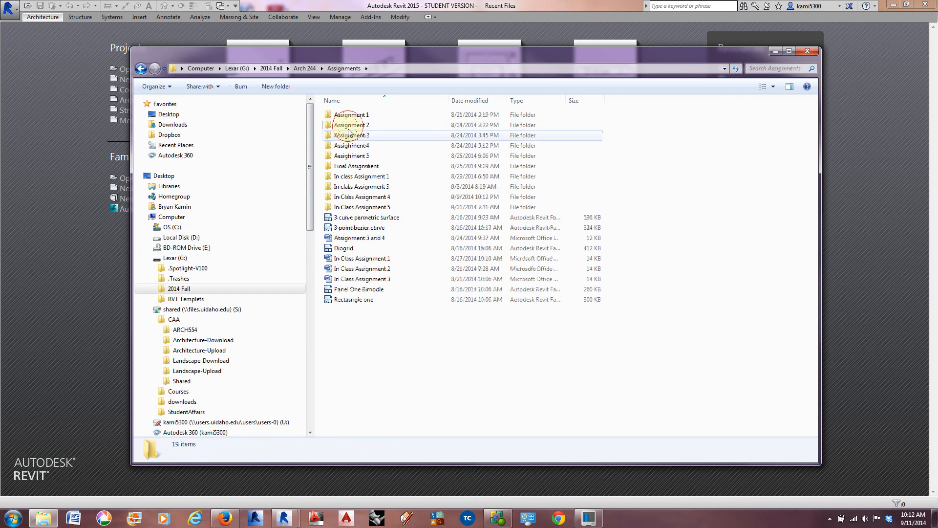
right_click(383, 344)
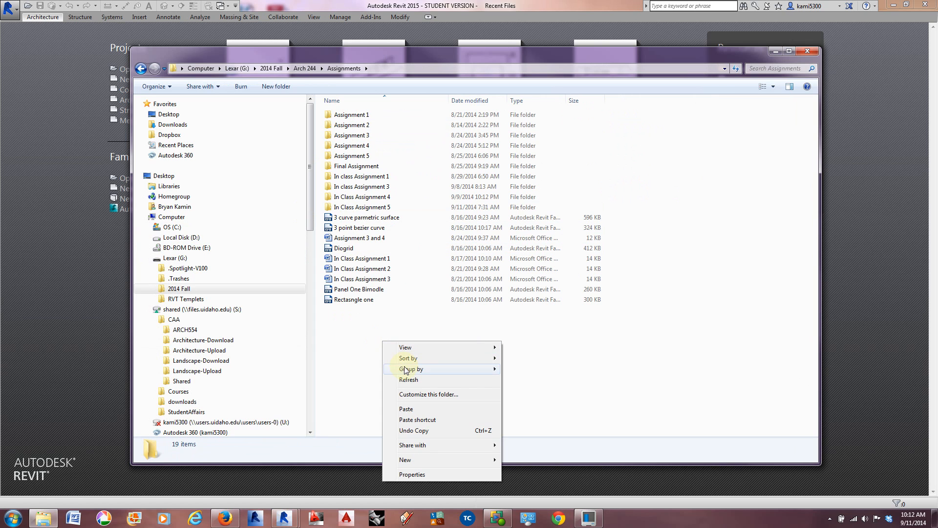
click(407, 409)
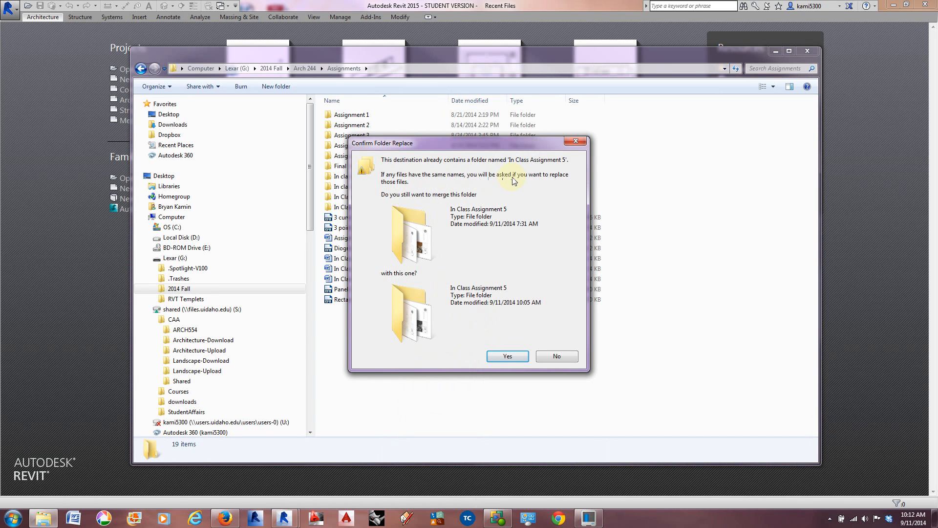
click(501, 356)
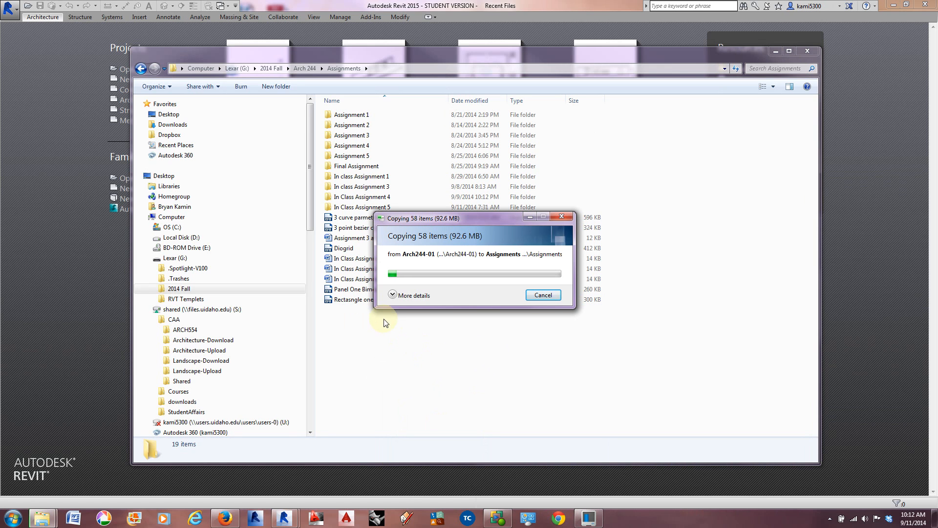
Step: Switch to Revit and create a new project from the Architectural Template
click(300, 6)
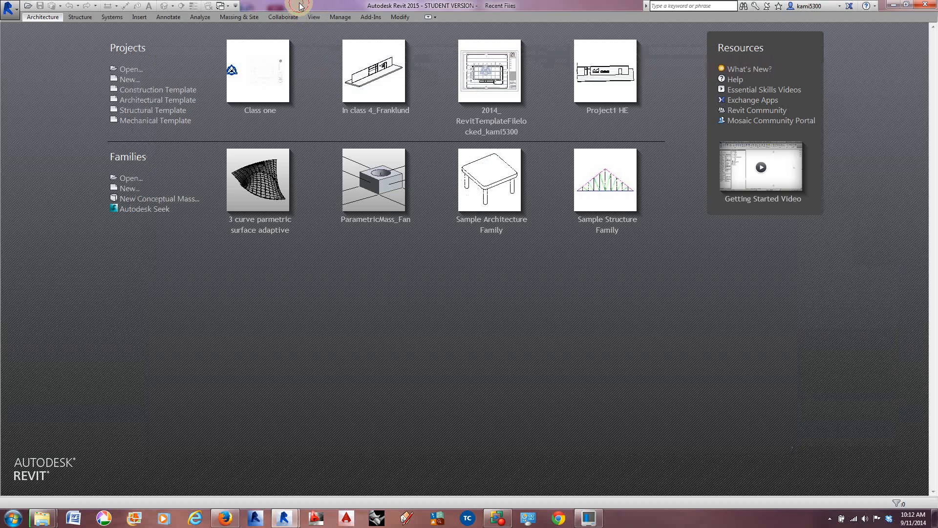
click(154, 104)
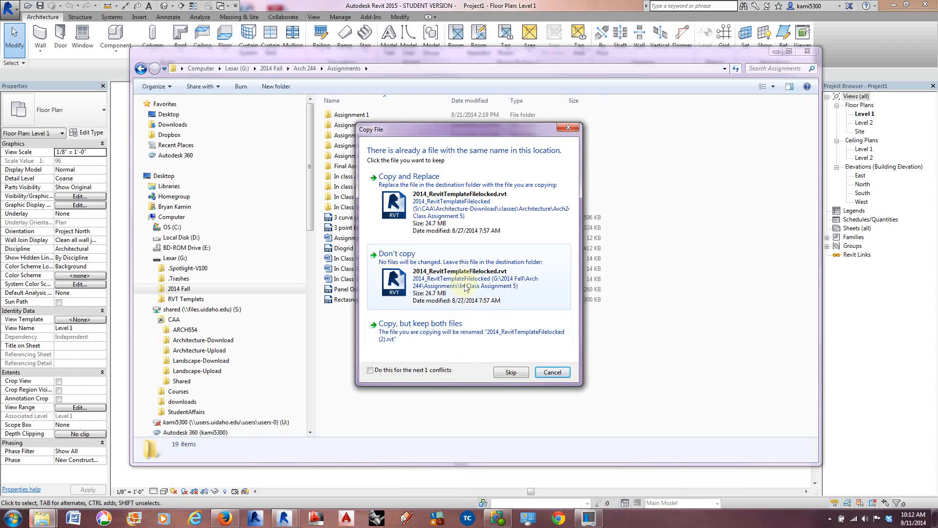
Step: Replace the duplicate files with the copied versions for all conflicts, and merge the Materials folder and the other duplicate folders
click(454, 203)
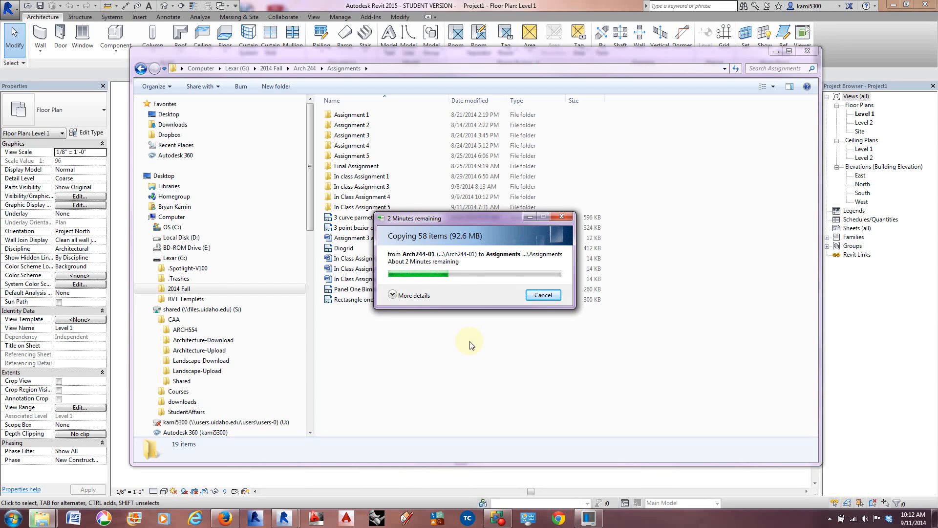
click(371, 370)
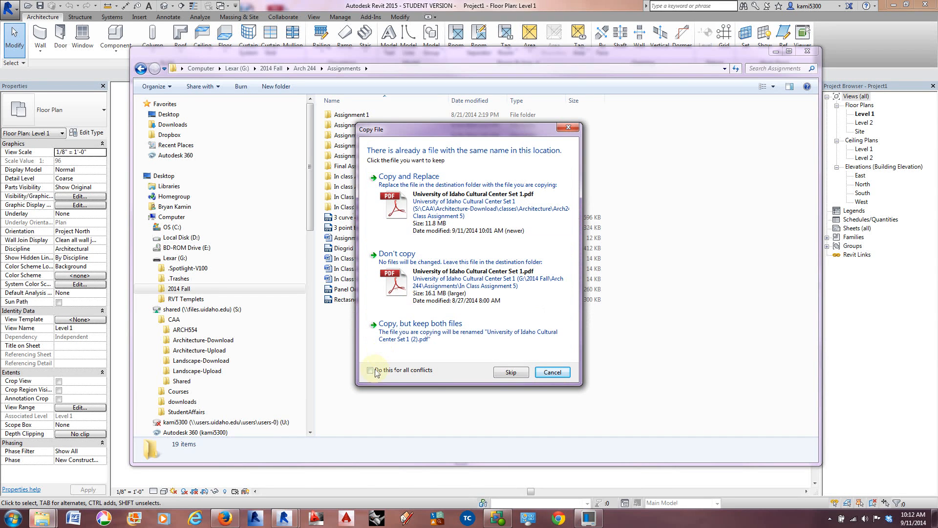
click(461, 220)
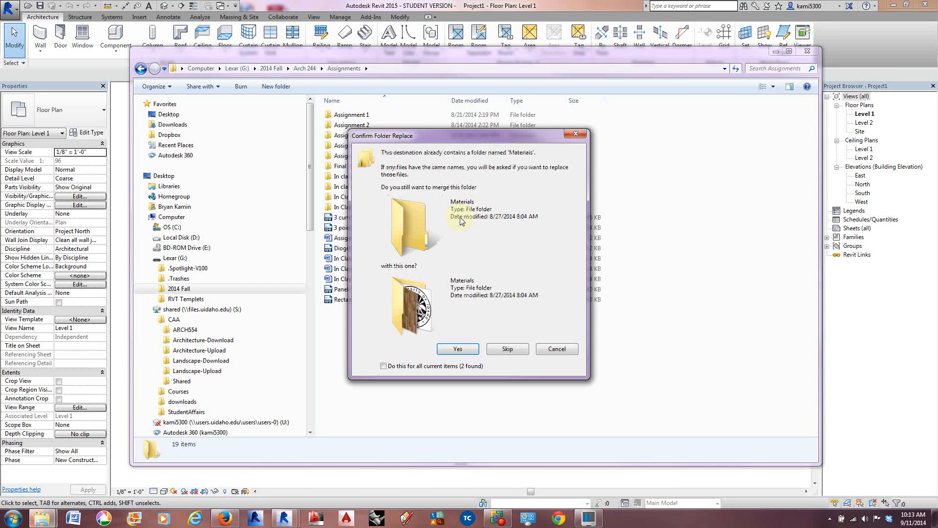
click(384, 366)
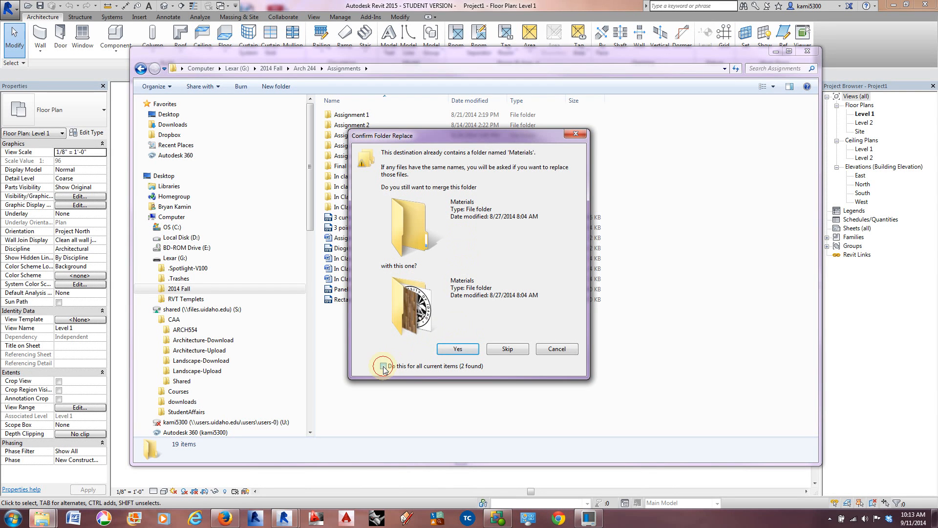
click(458, 349)
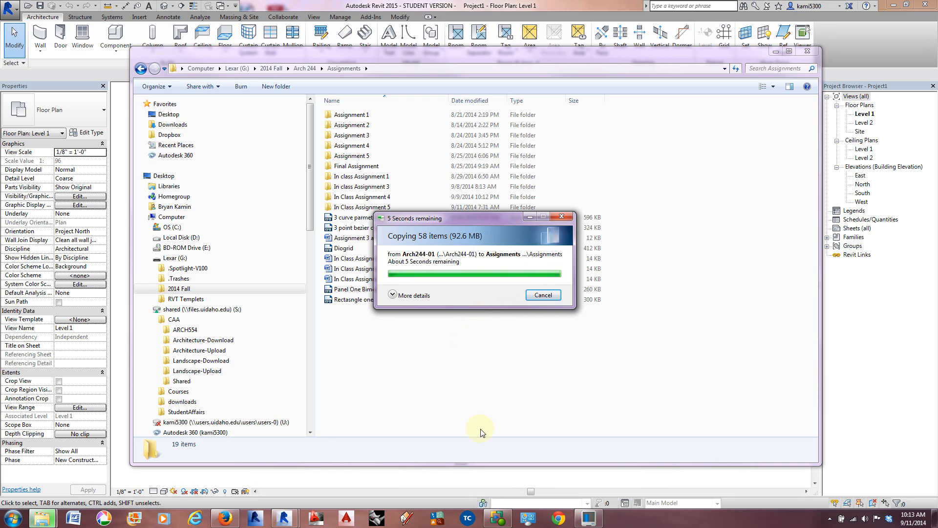
Step: Return from the file explorer to Revit and open the Site floor plan
click(502, 523)
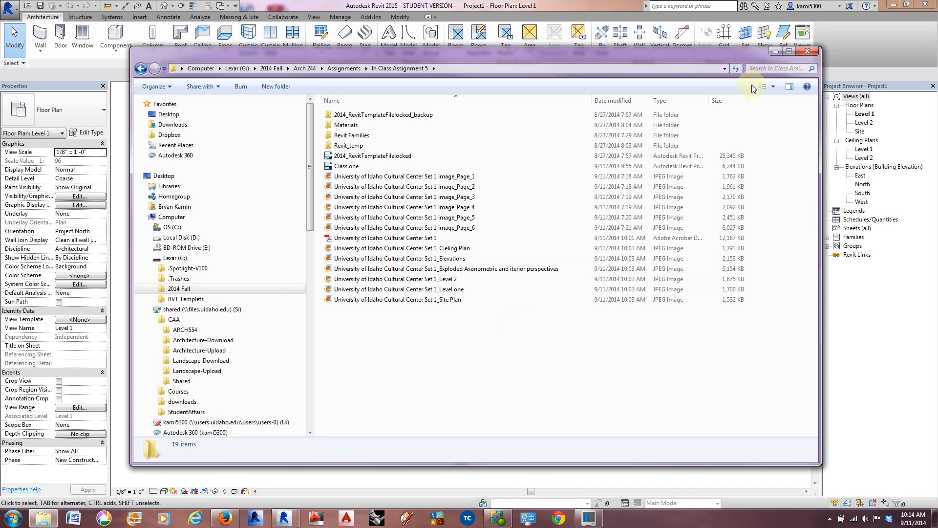
click(773, 51)
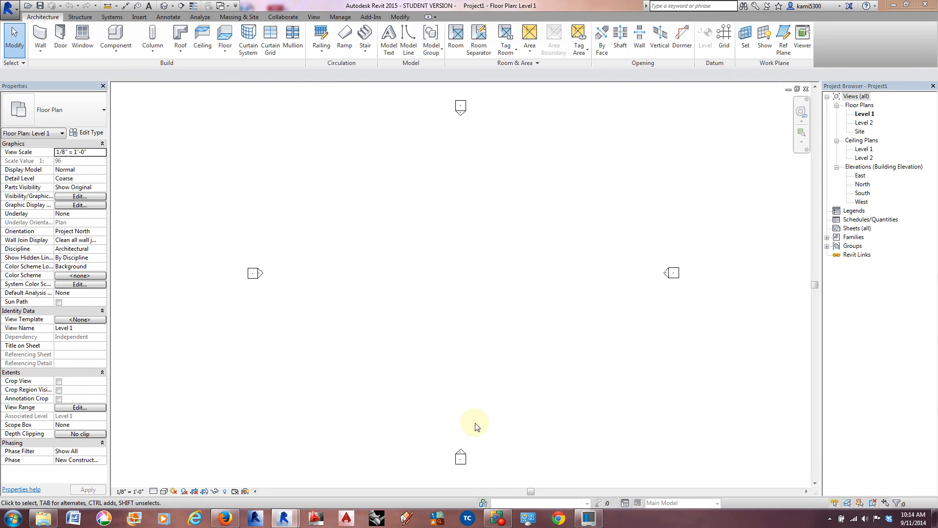
middle_drag(485, 308, 468, 304)
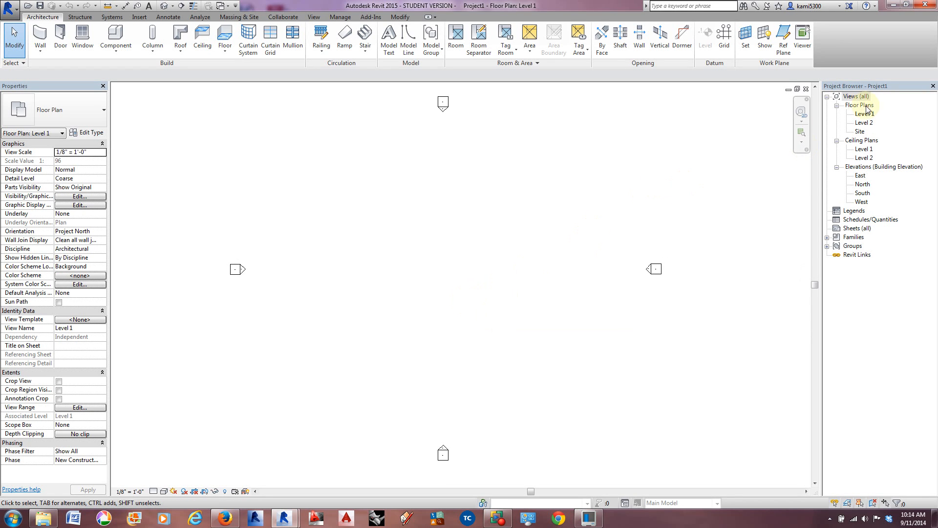
double_click(860, 132)
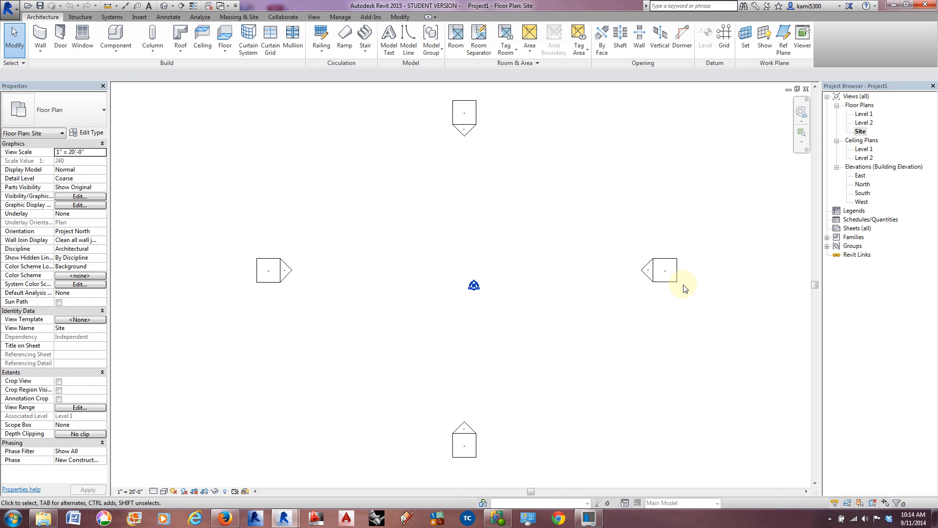
Step: Start an image import and browse to 2014 Fall > Arch 244 > Assignments > In Class Assignment 5 on Lexar (G:)
middle_drag(698, 311, 461, 293)
scroll(593, 300, down, 2)
scroll(482, 308, down, 1)
scroll(593, 305, down, 1)
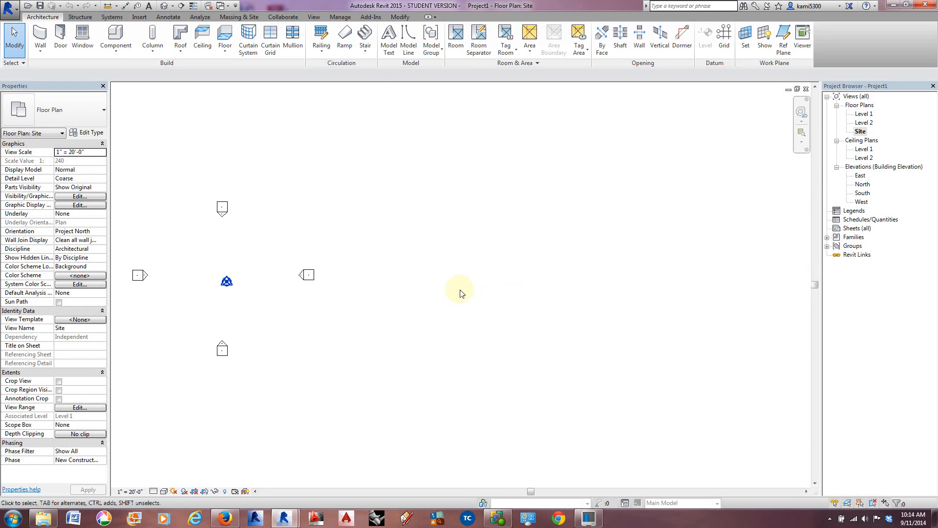
click(142, 18)
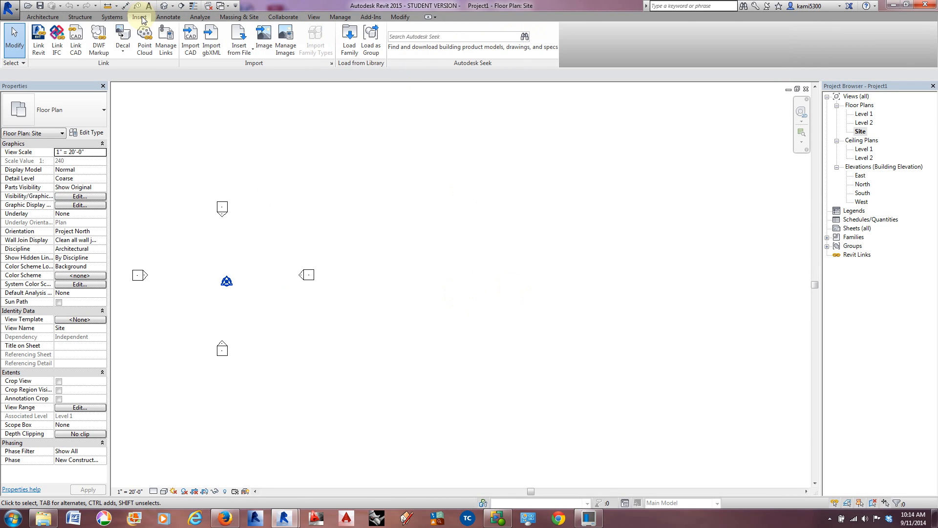
click(264, 47)
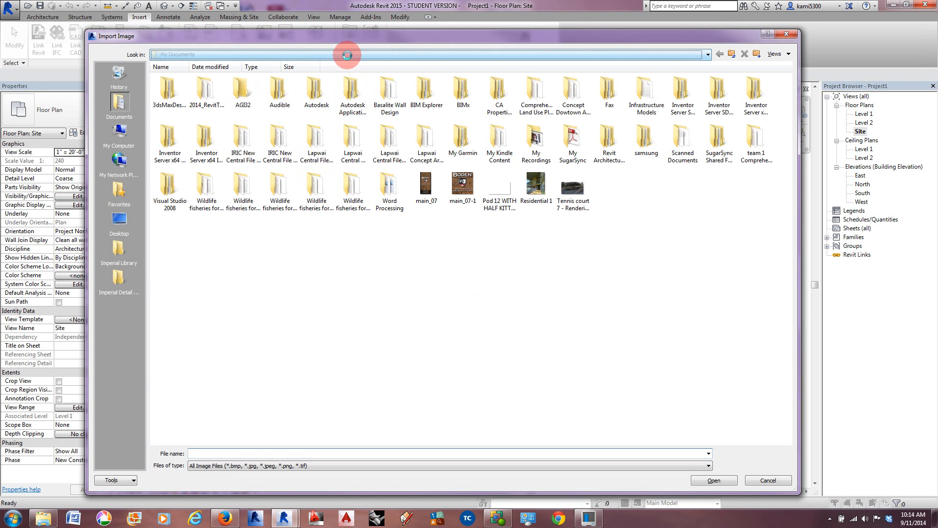
click(342, 54)
click(198, 93)
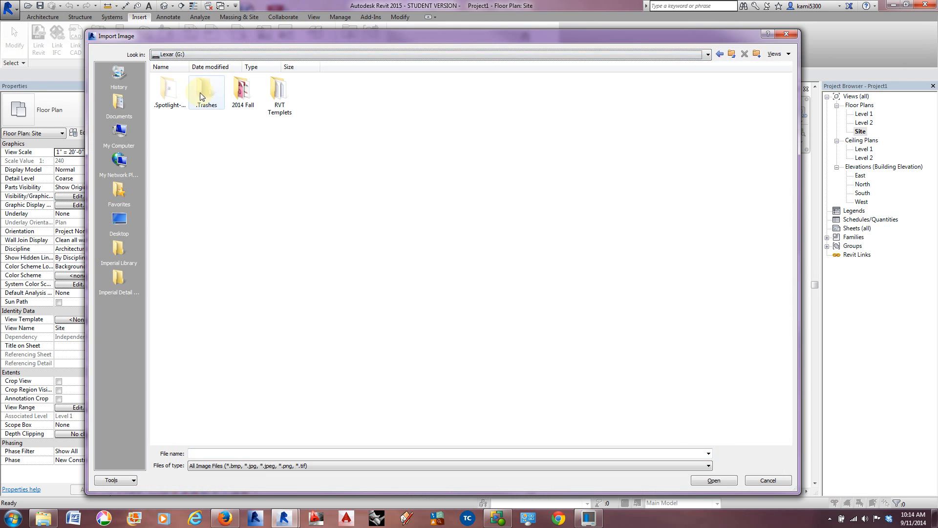
double_click(246, 106)
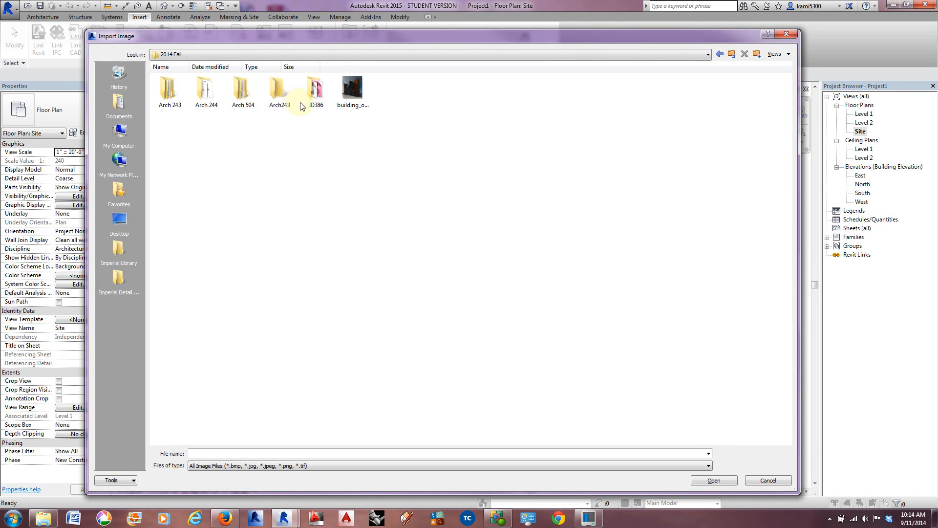
double_click(206, 93)
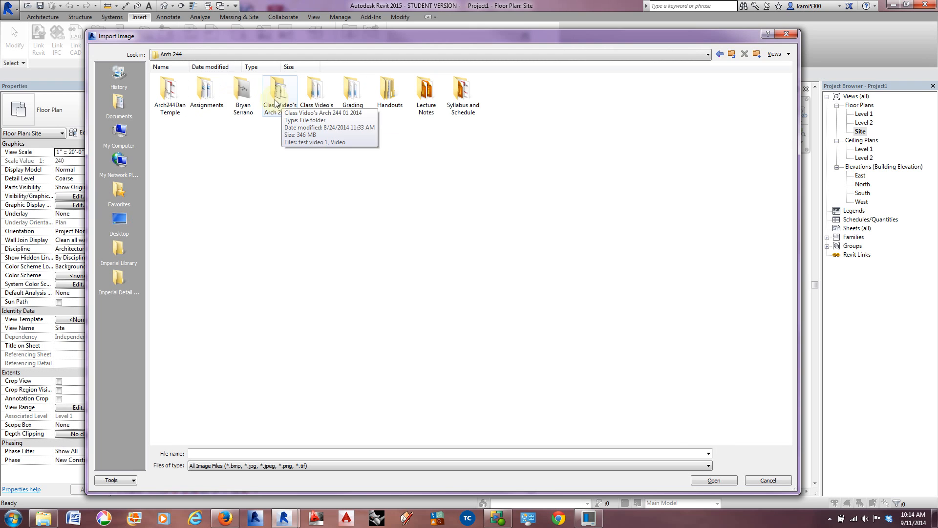
double_click(206, 96)
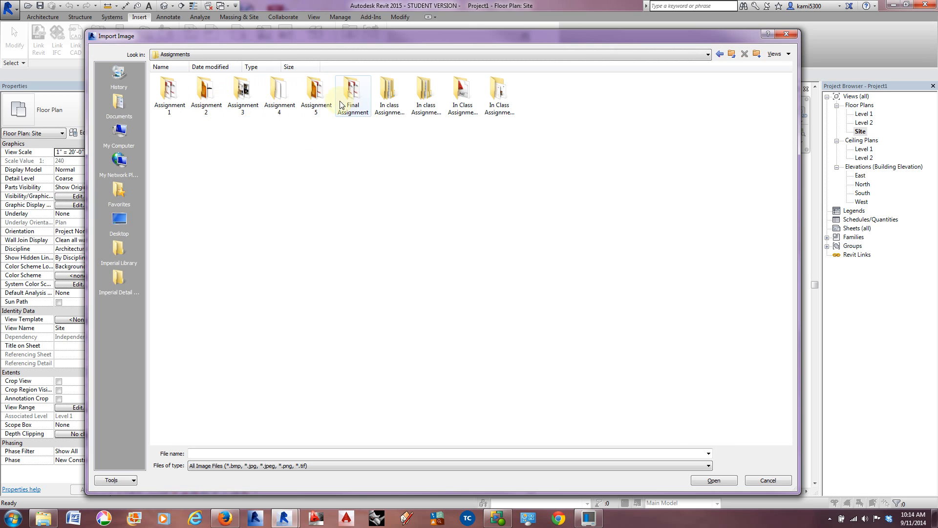
double_click(317, 102)
click(720, 53)
double_click(486, 92)
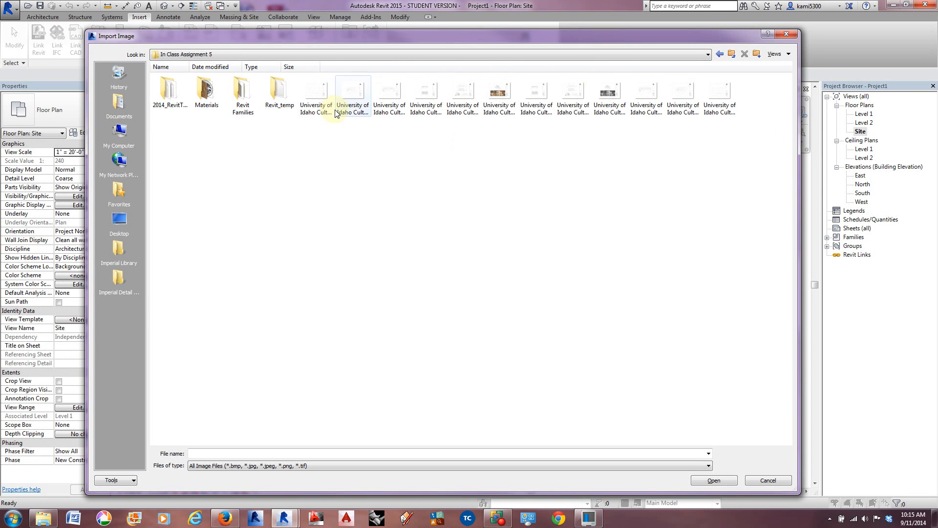
Step: List the files by name, import University of Idaho Cultural Center Set 1_Site Plan, and place it to the right of the elevation markers
click(778, 54)
click(786, 77)
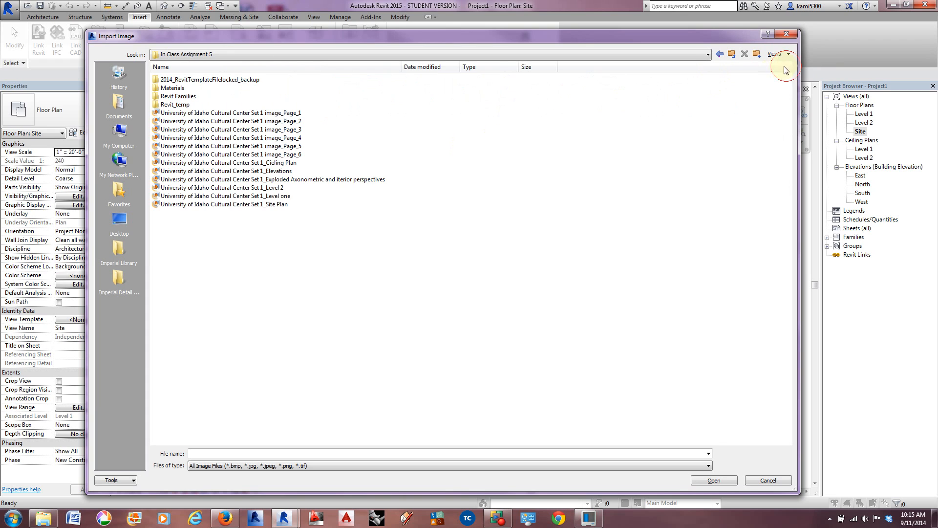
click(240, 206)
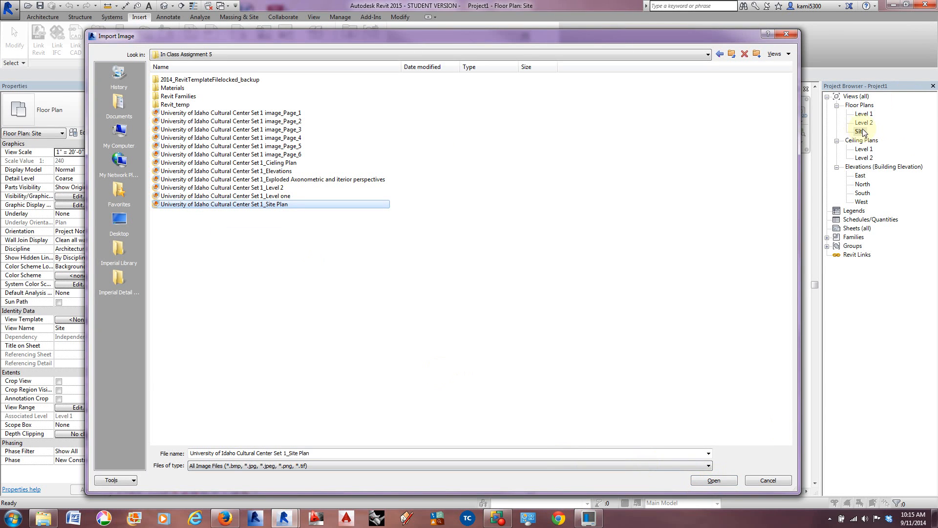
click(712, 481)
scroll(635, 294, down, 5)
scroll(603, 286, down, 5)
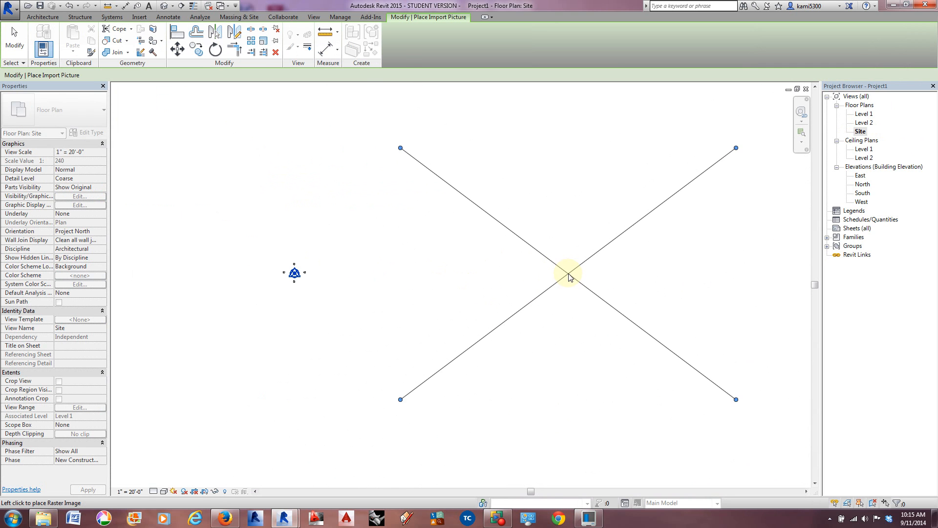
click(559, 270)
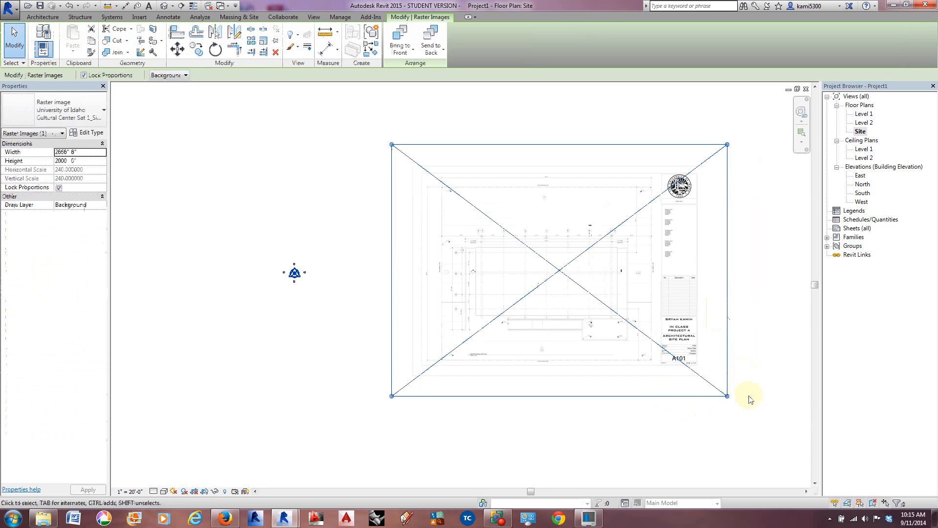
Step: Shrink the site plan image proportionally to about 780' wide by 585' high, keeping it right of the elevation markers
drag(728, 397, 480, 261)
drag(454, 188, 396, 271)
scroll(380, 297, up, 3)
middle_drag(389, 301, 522, 303)
drag(685, 333, 654, 311)
scroll(472, 242, up, 1)
scroll(473, 241, up, 1)
middle_drag(509, 278, 536, 297)
scroll(536, 296, down, 2)
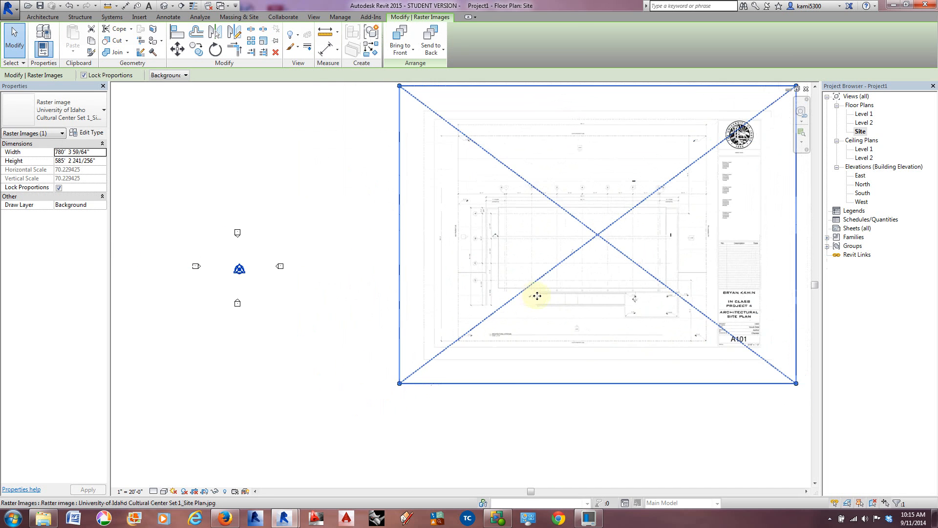
Step: Shrink the site plan image proportionally to about 468' wide by 351' high, beside the elevation markers, and deselect it
drag(797, 382, 604, 307)
scroll(454, 263, up, 2)
middle_drag(450, 262, 614, 318)
drag(718, 174, 591, 317)
scroll(594, 262, down, 1)
middle_drag(592, 303, 605, 310)
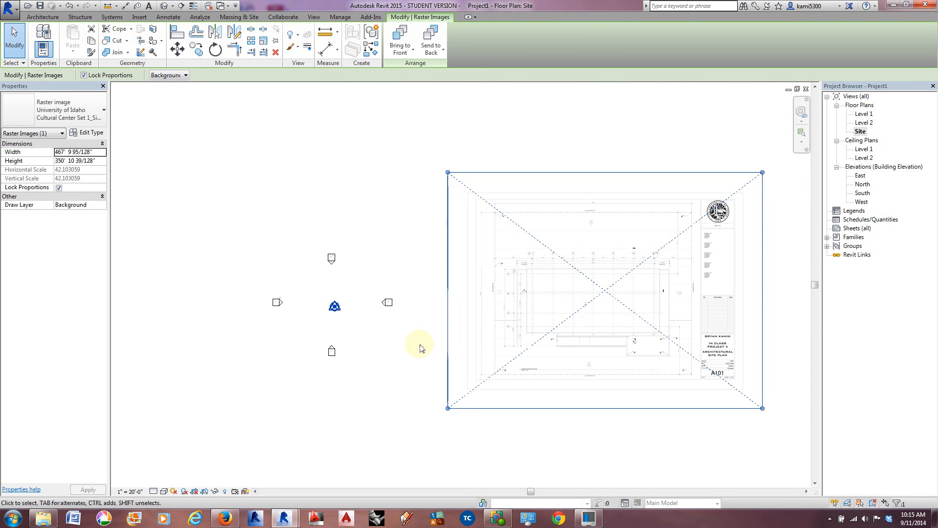
click(394, 336)
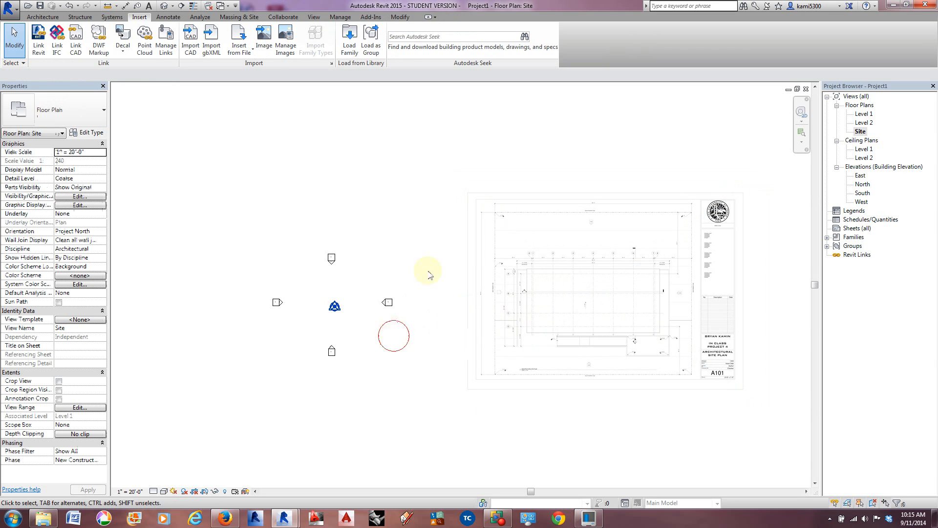
Step: Open the Level 1 floor plan, import University of Idaho Cultural Center Set 1_Level one, and place it to the right of the elevation markers
double_click(866, 115)
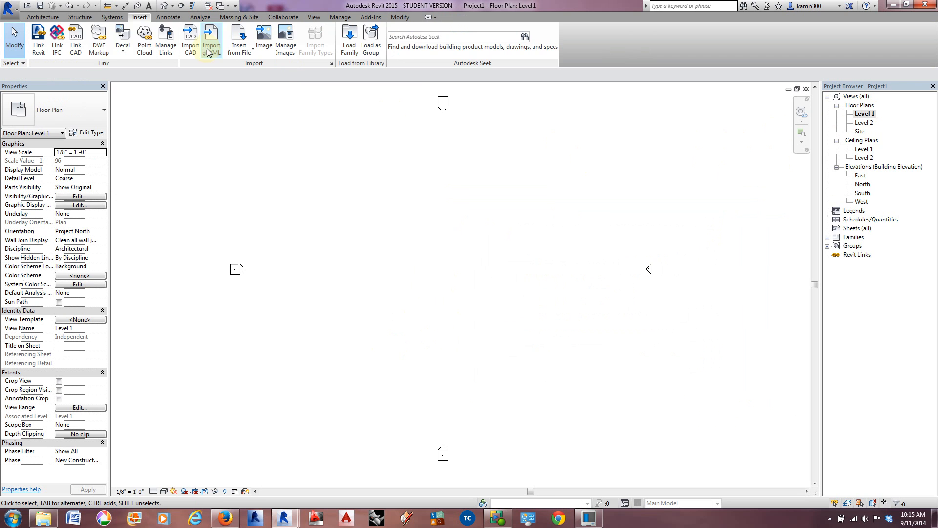
click(266, 50)
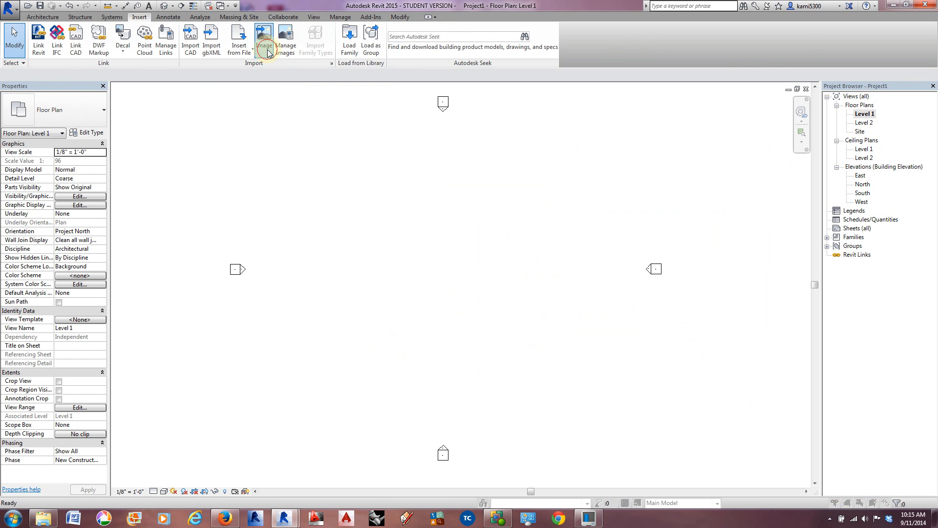
click(273, 196)
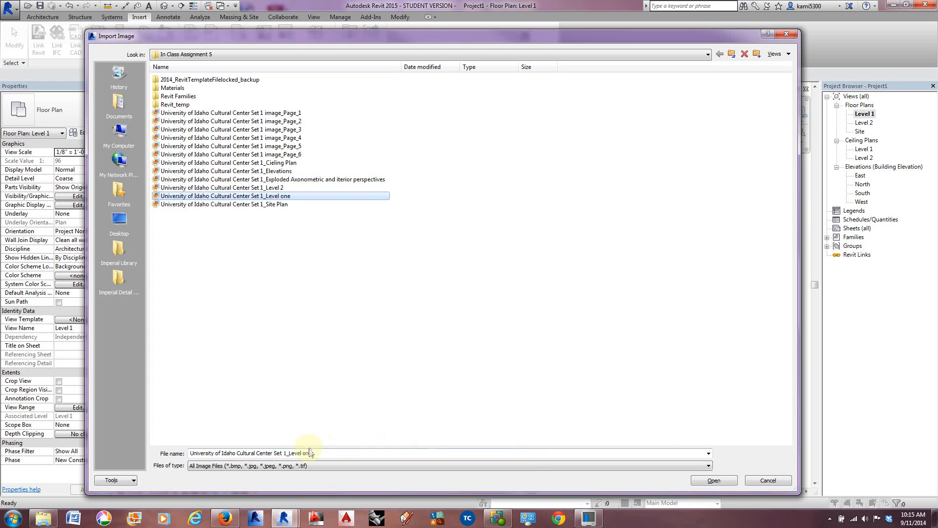
click(717, 481)
scroll(667, 349, down, 10)
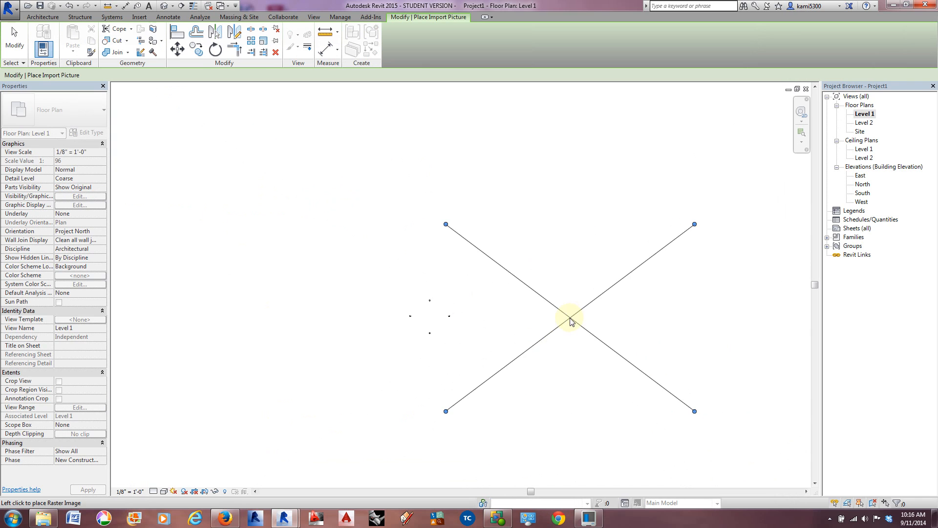
click(569, 318)
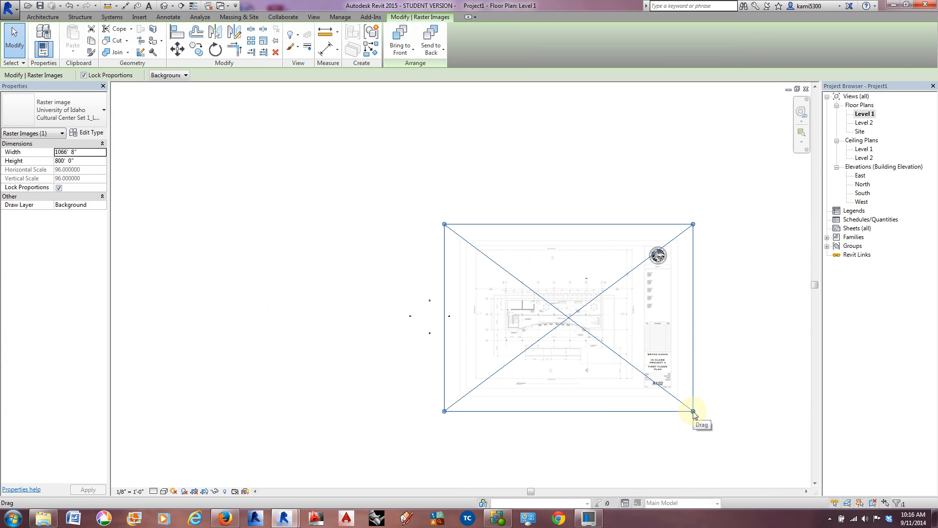
Step: Resize the Level one image proportionally to about 200'-8" wide by 150'-6" high and position it right of the elevation markers
drag(693, 412, 505, 313)
scroll(489, 308, up, 5)
scroll(489, 308, up, 2)
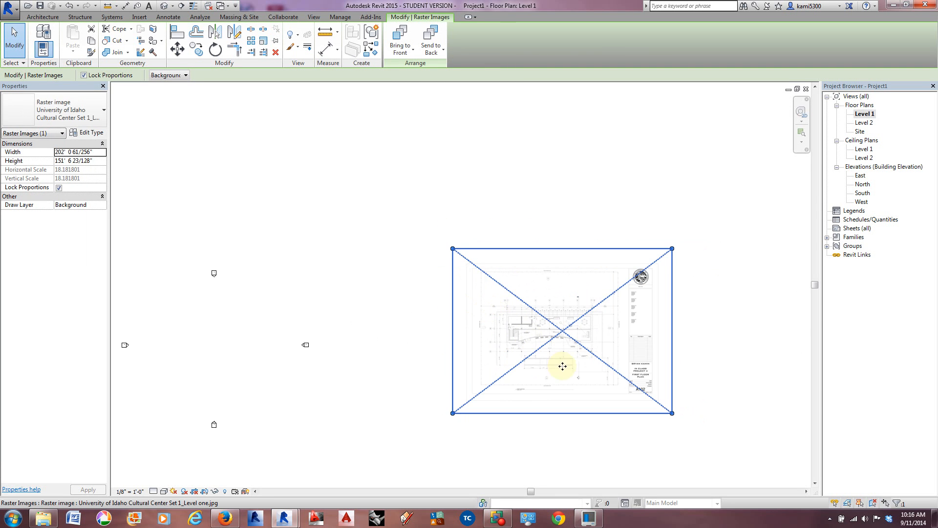
drag(673, 415, 614, 373)
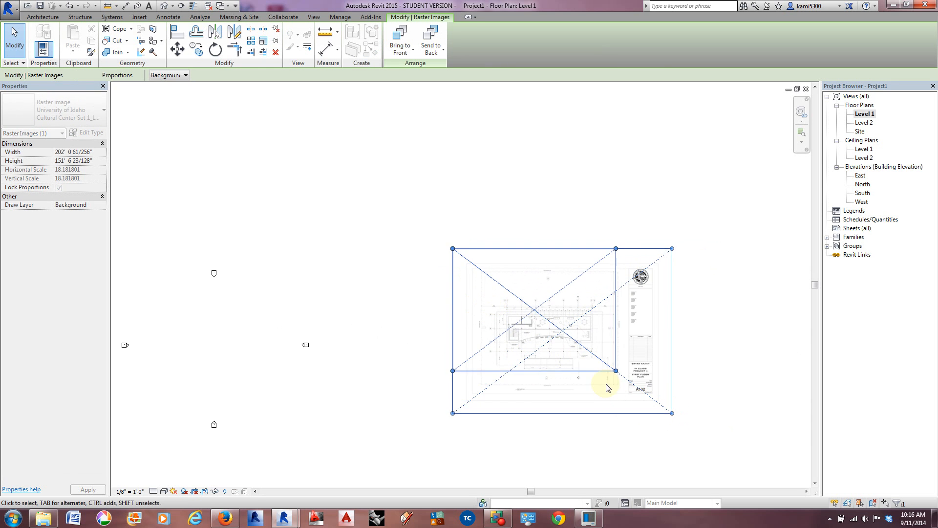
scroll(520, 375, up, 3)
middle_drag(528, 382, 601, 379)
scroll(611, 352, down, 2)
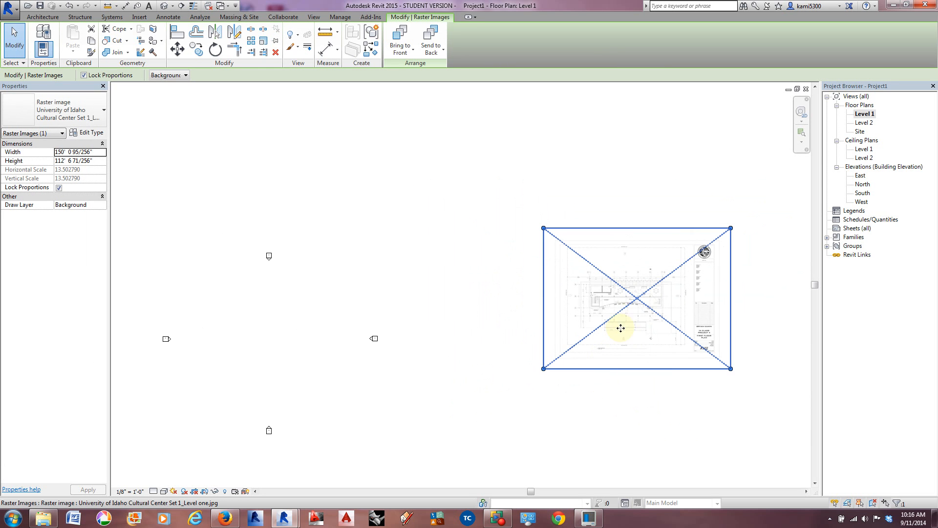
drag(635, 296, 569, 330)
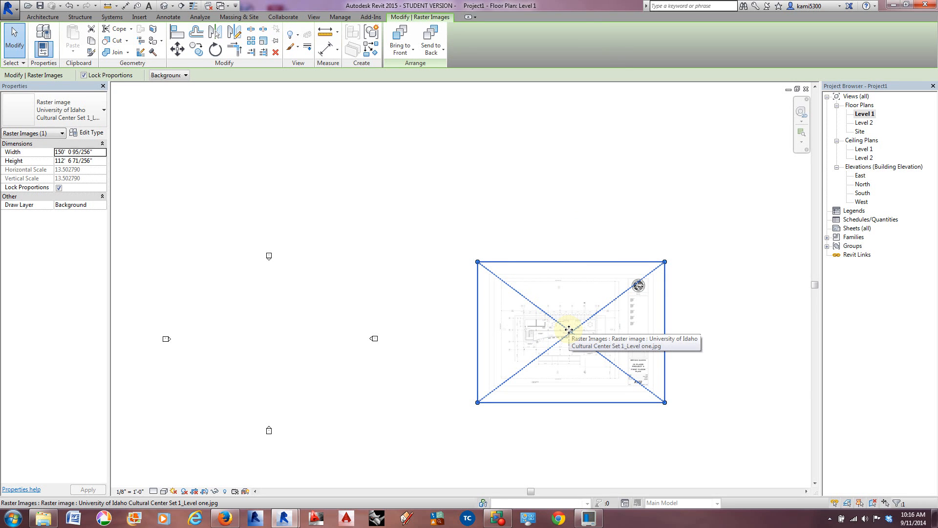
middle_drag(530, 354, 604, 352)
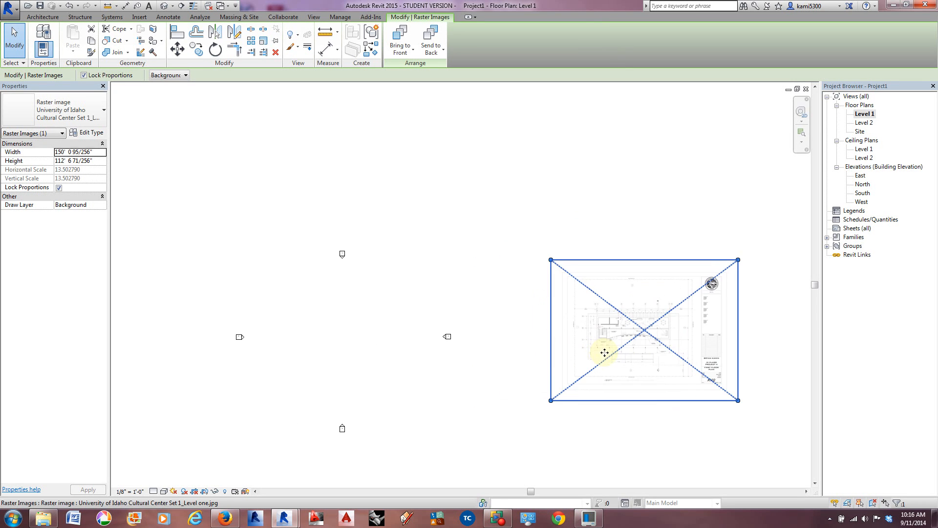
drag(738, 399, 801, 447)
drag(676, 361, 631, 344)
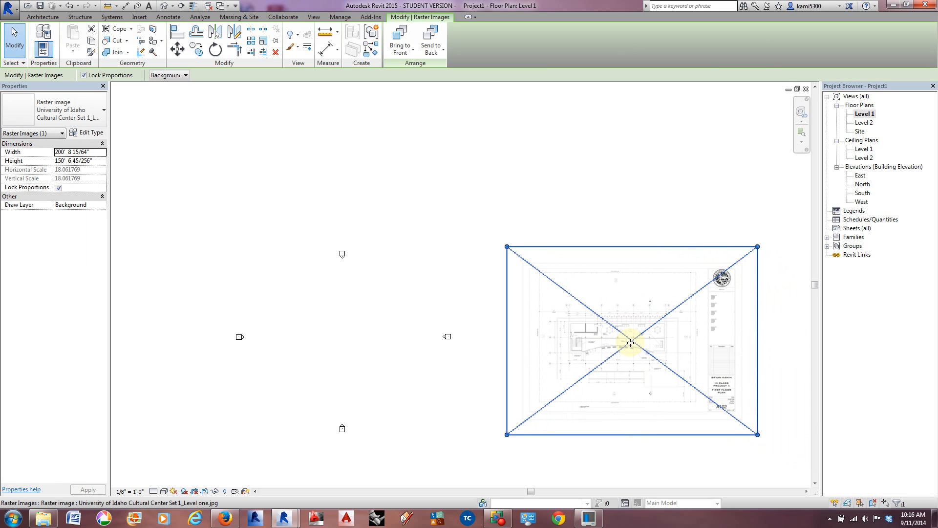
Step: Open the East elevation and copy the Level 2 line 11' upward to add a level at 21'-0"
double_click(861, 176)
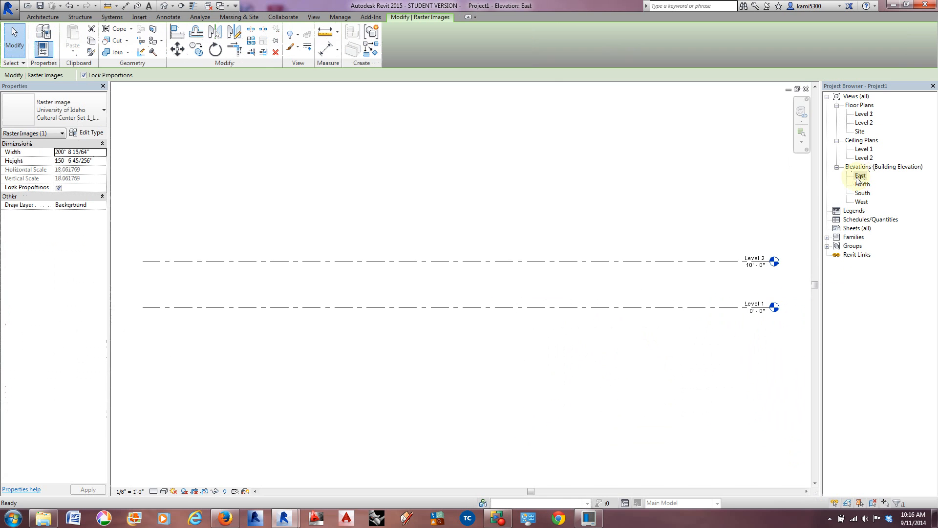
click(622, 263)
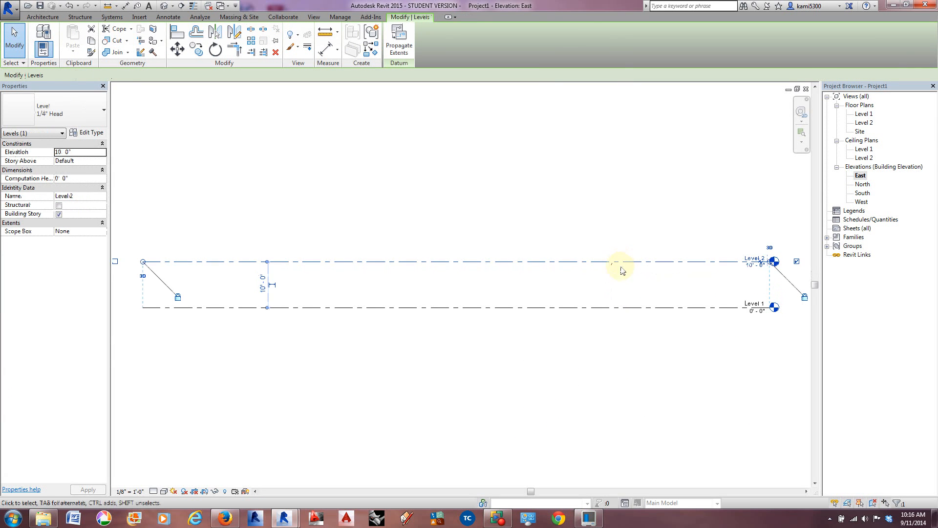
ctrl+drag(624, 261, 628, 211)
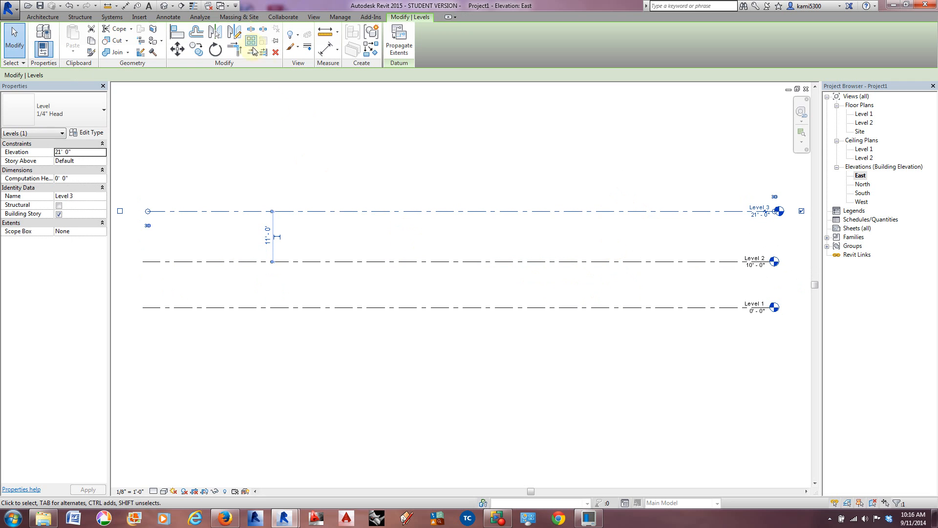
Step: Create a floor plan view for Level 3, keeping the option not to duplicate existing views
click(313, 17)
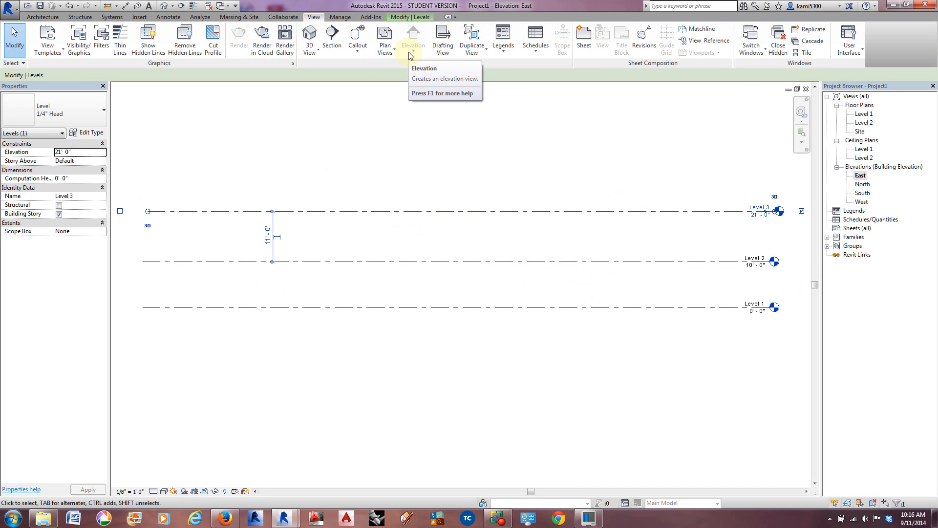
click(389, 51)
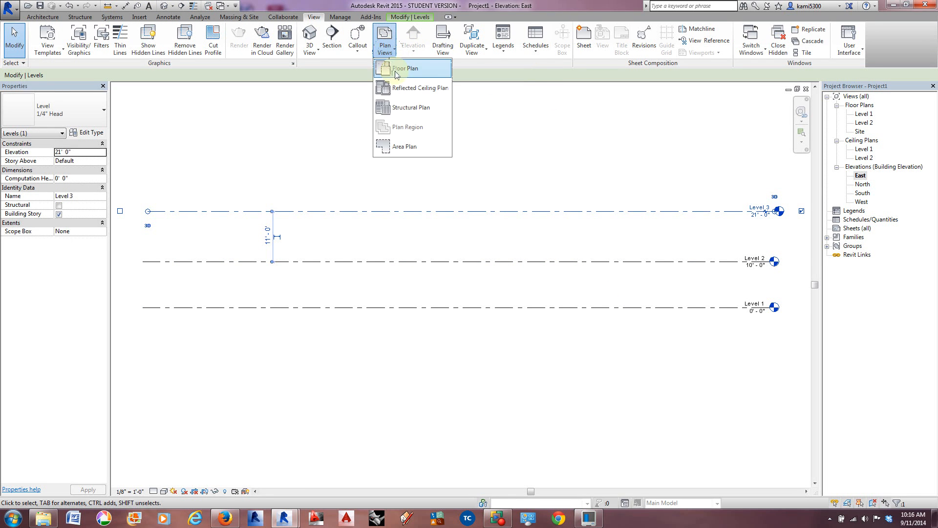
click(397, 74)
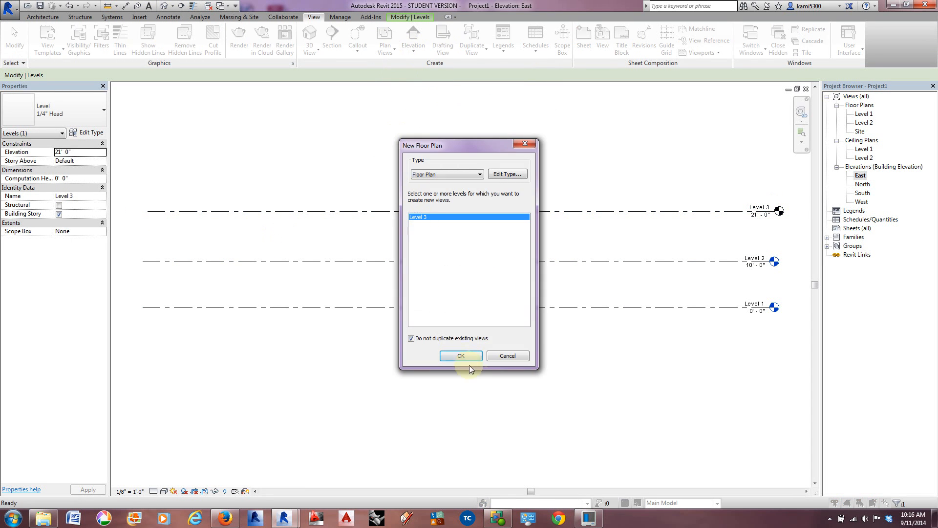
click(462, 356)
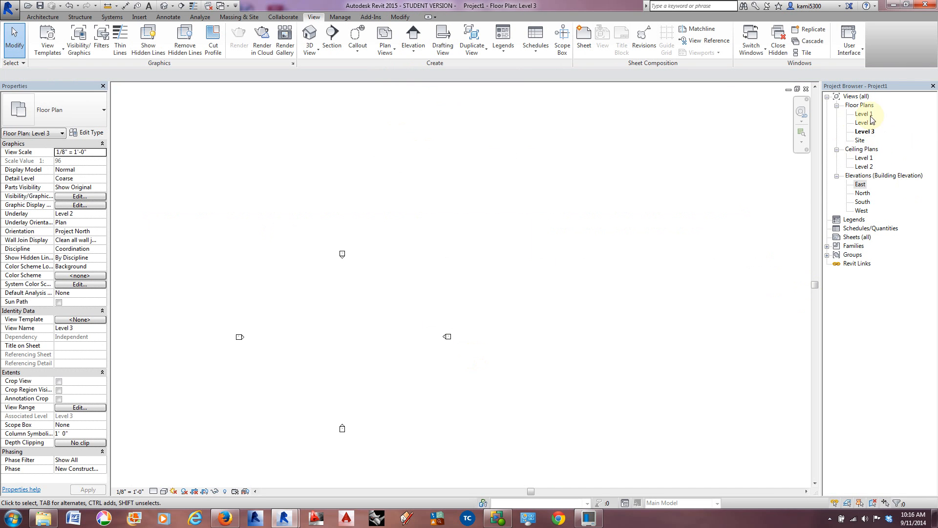
middle_drag(518, 358, 512, 332)
scroll(506, 328, down, 2)
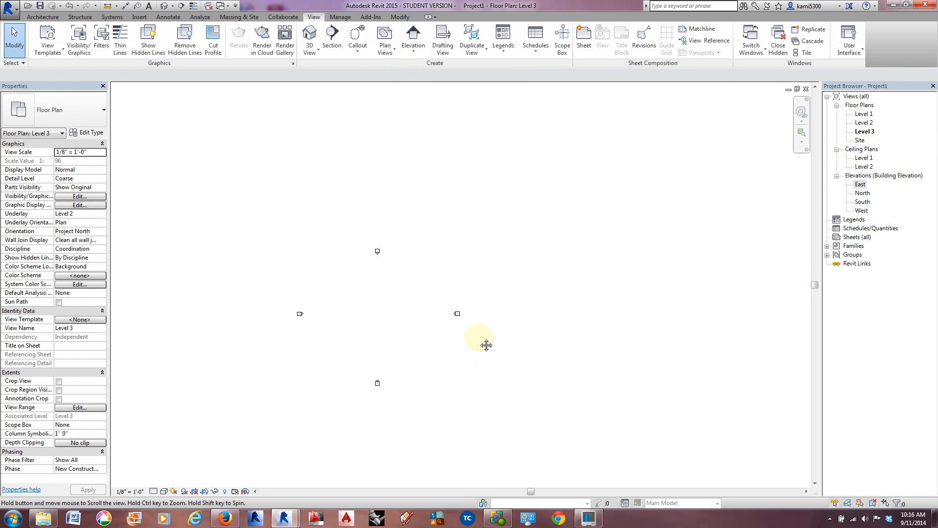
Step: Open the Level 2 floor plan, import University of Idaho Cultural Center Set 1_Level 2, and place it to the right of the elevation markers
double_click(868, 123)
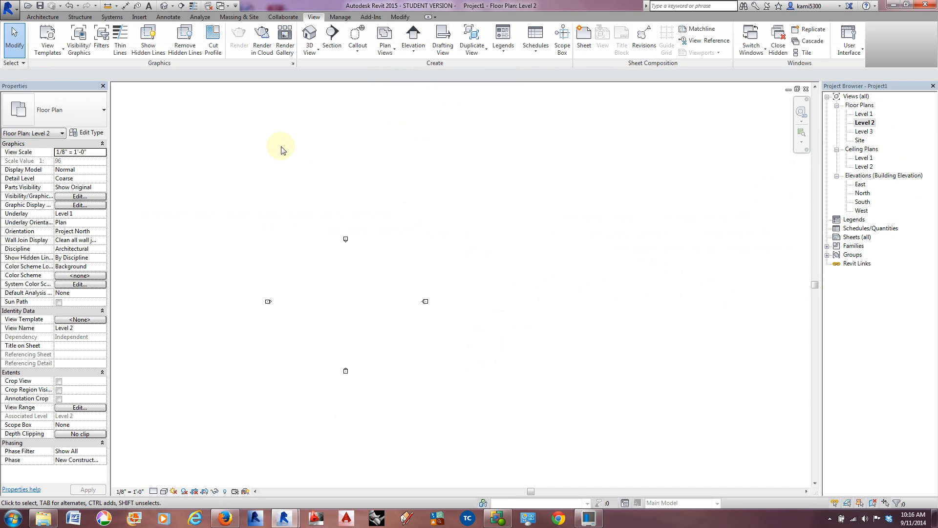
click(140, 17)
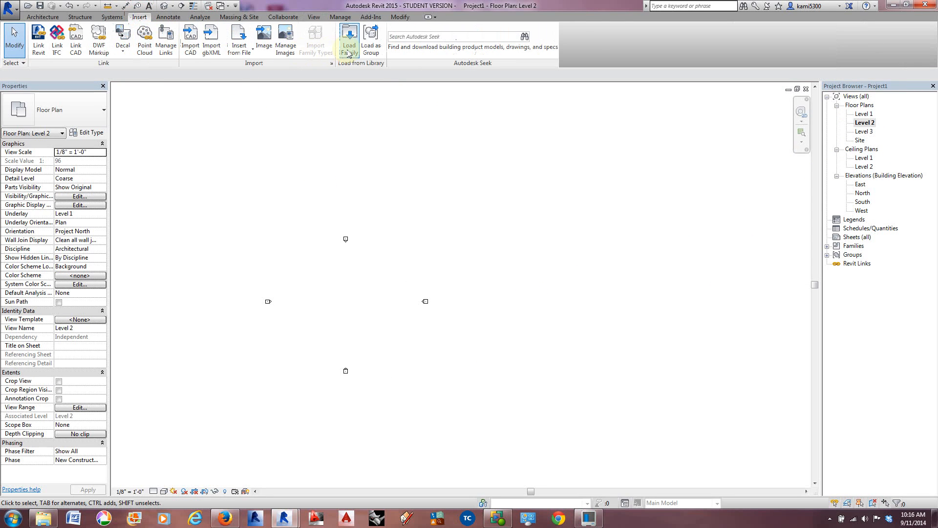
click(265, 42)
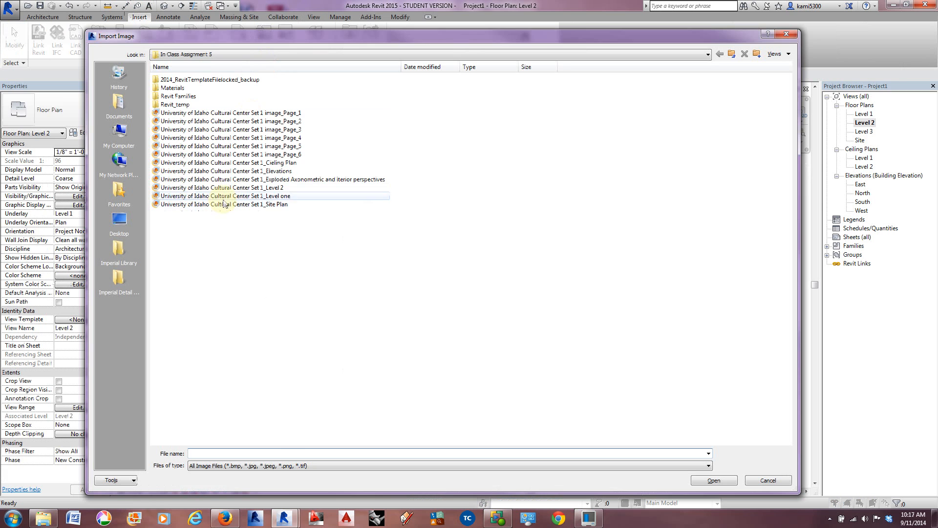
click(224, 191)
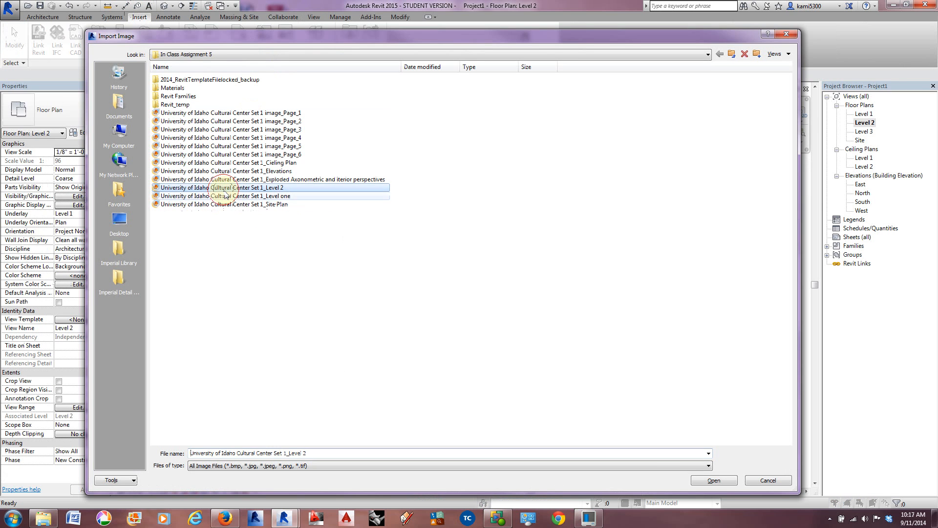
click(714, 481)
scroll(542, 308, down, 2)
scroll(404, 308, down, 4)
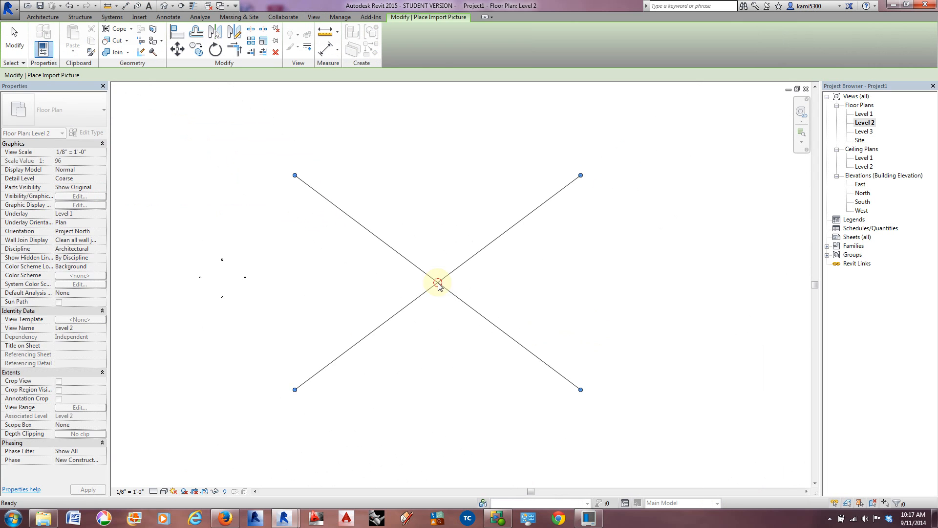
click(437, 282)
Step: Shrink the Level 2 image proportionally to about 240'-6" wide by 180'-5" high and position it right of the elevation markers
drag(583, 394, 389, 254)
scroll(294, 259, up, 3)
ctrl+drag(484, 145, 410, 333)
scroll(315, 335, up, 3)
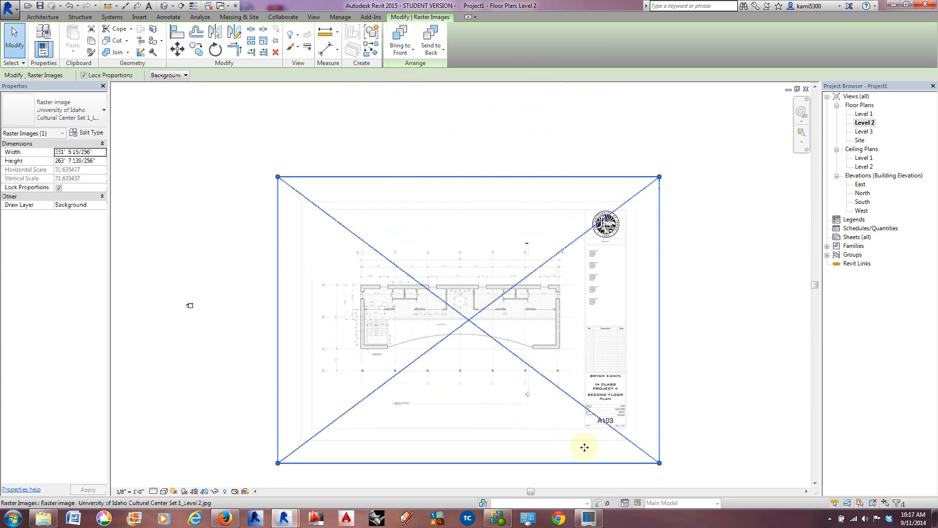
drag(659, 463, 544, 365)
scroll(382, 377, up, 2)
middle_drag(354, 402, 590, 374)
scroll(591, 374, down, 2)
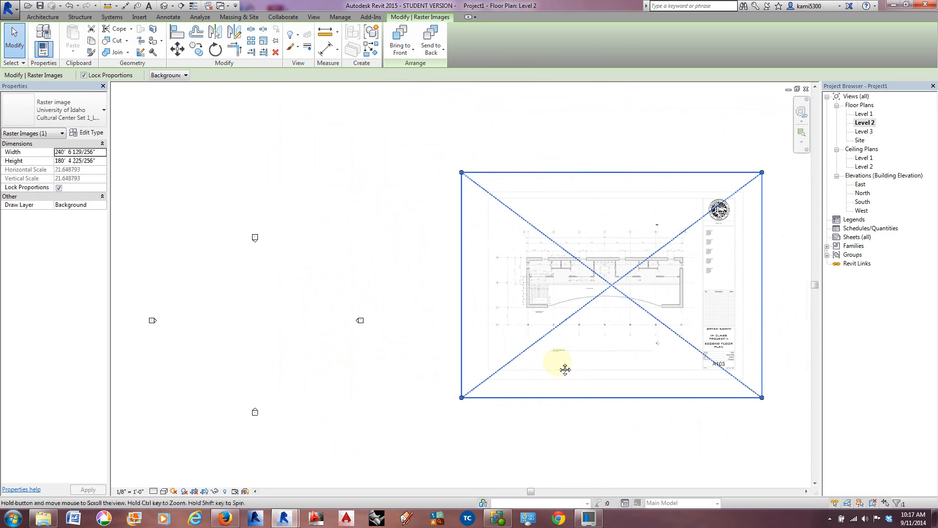
drag(596, 284, 598, 315)
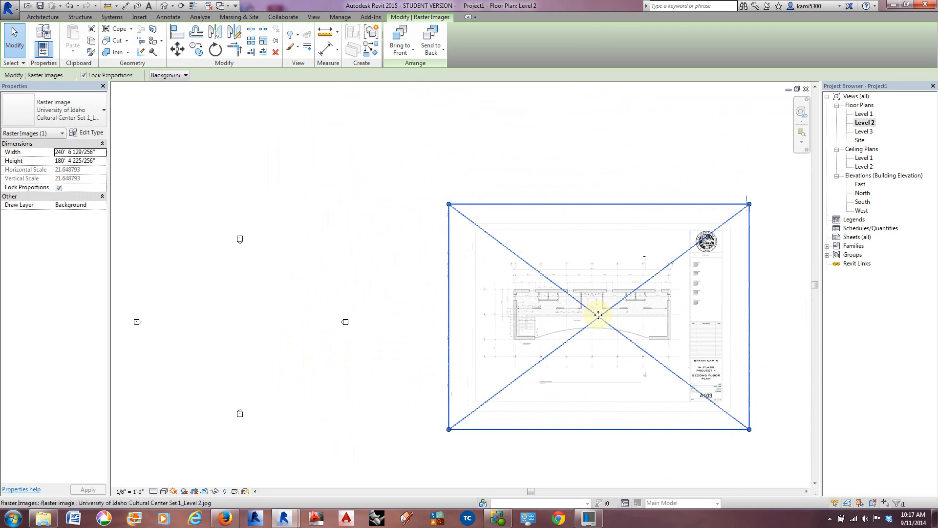
Step: Open the East elevation, import the image University of Idaho Cultural Center Set 1_Elevations, and place it to the right of the level lines
double_click(861, 185)
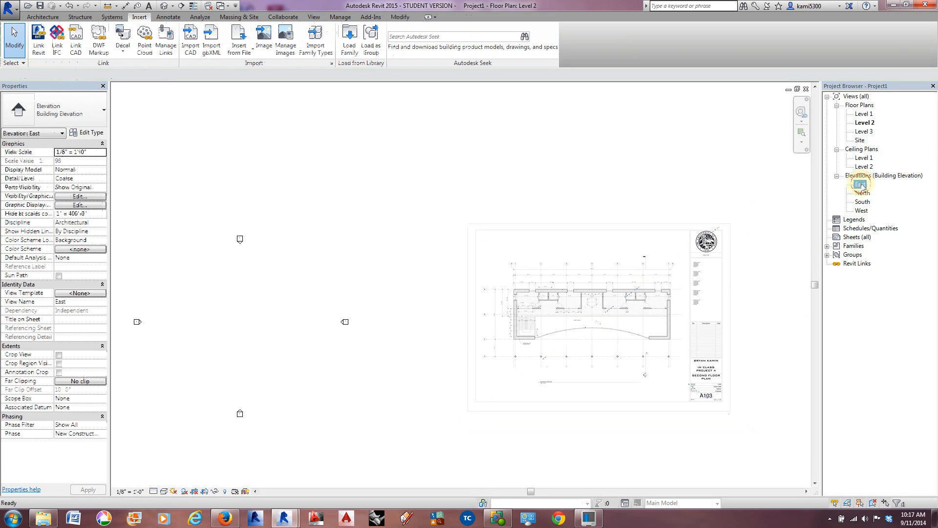
middle_drag(648, 276, 489, 289)
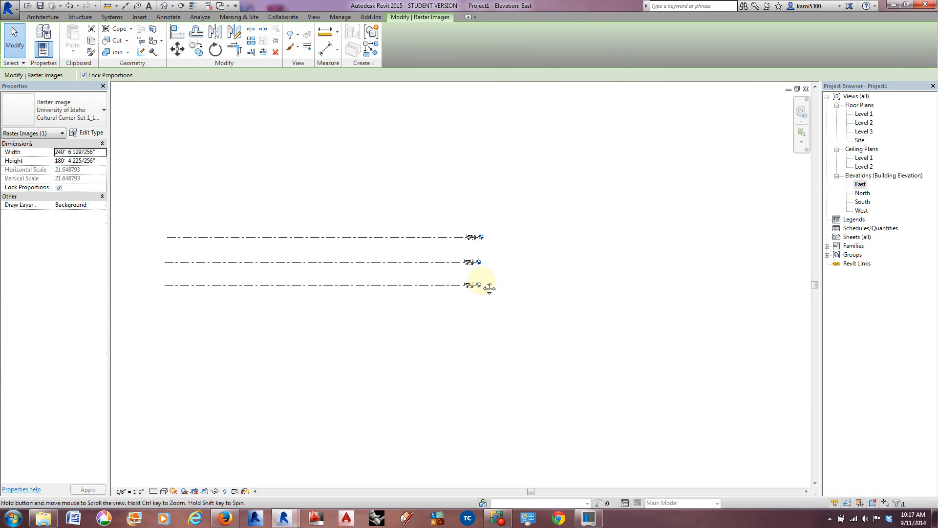
middle_drag(225, 281, 205, 299)
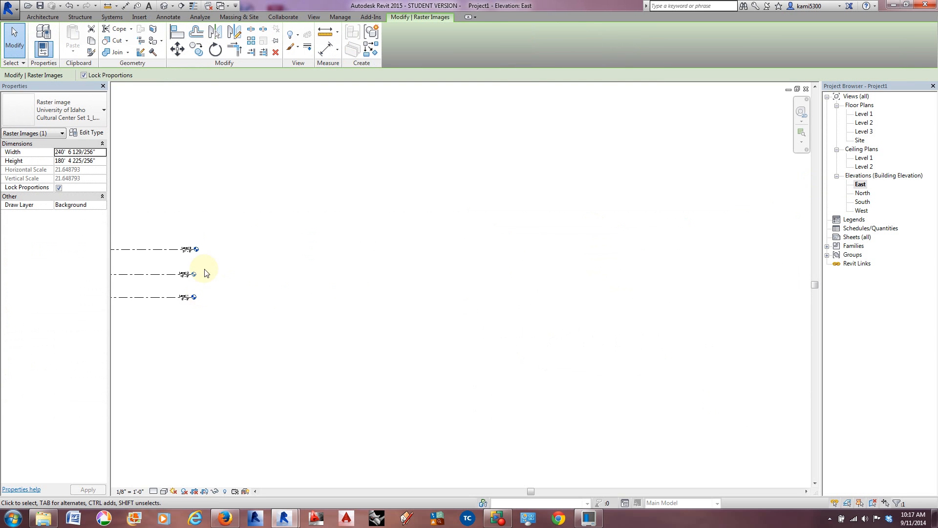
click(140, 18)
click(264, 40)
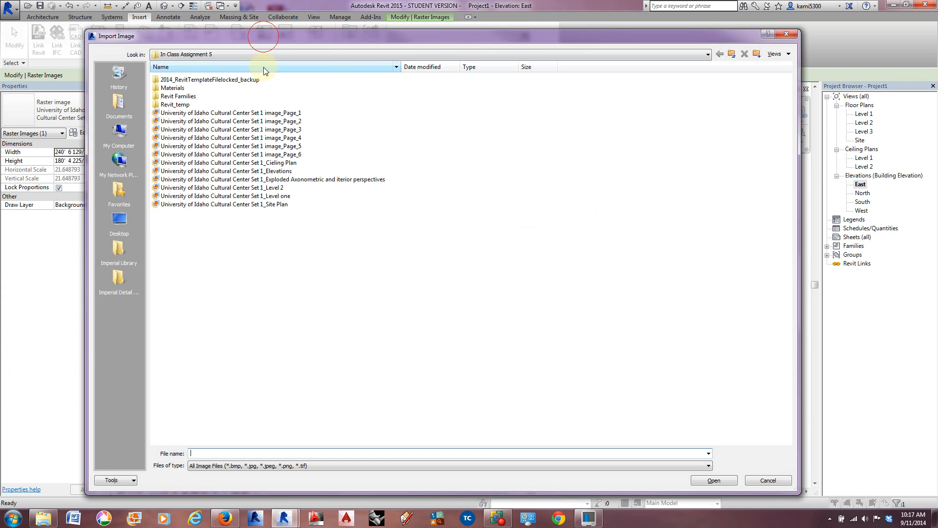
click(261, 172)
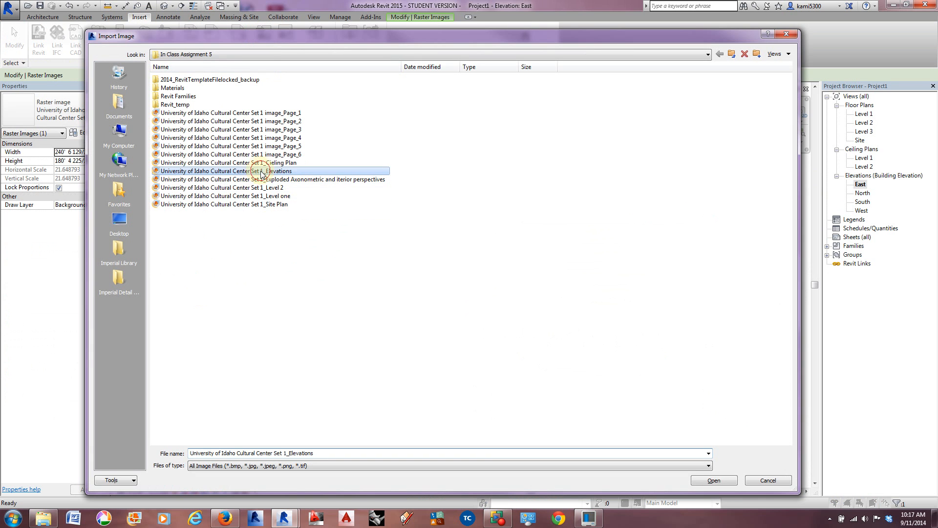
click(711, 481)
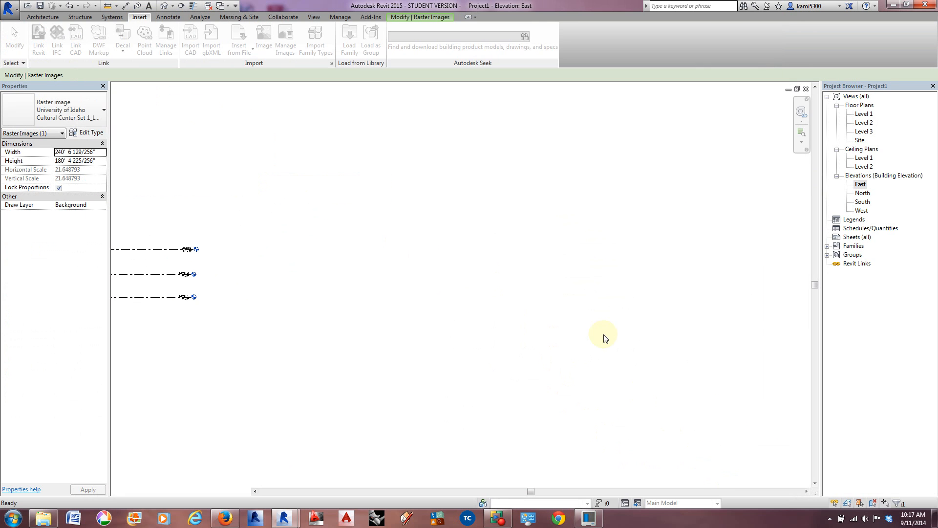
scroll(570, 269, down, 4)
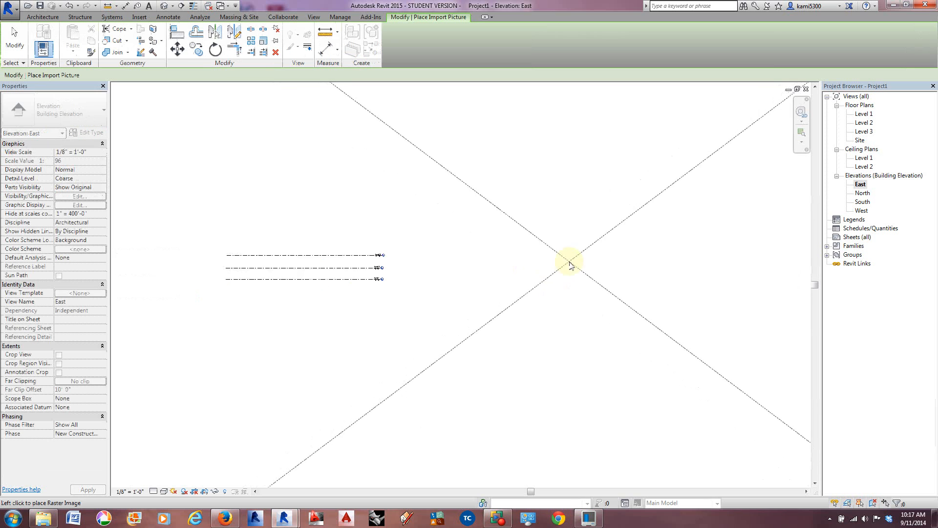
scroll(645, 273, down, 3)
click(588, 250)
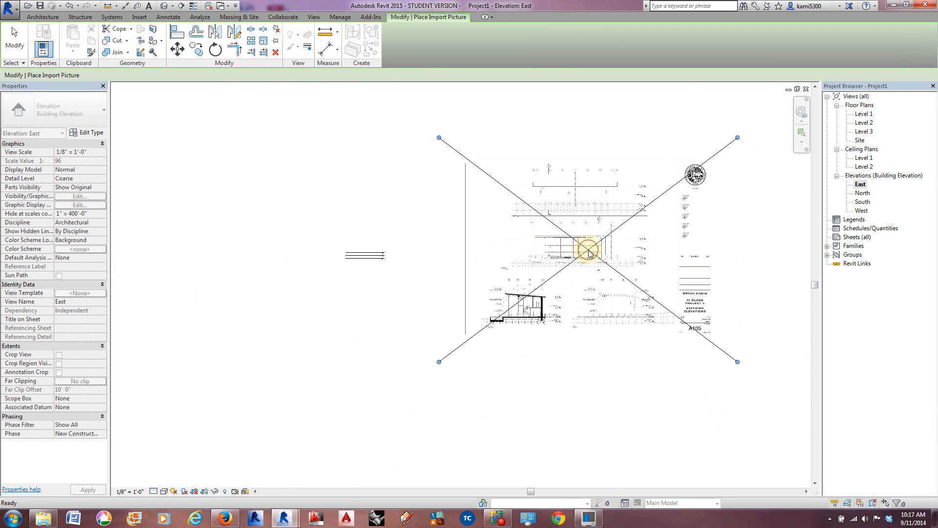
Step: Shrink the elevations image proportionally to about 240' wide by 180' high and position it just right of the level lines
drag(737, 360, 533, 208)
drag(486, 172, 469, 249)
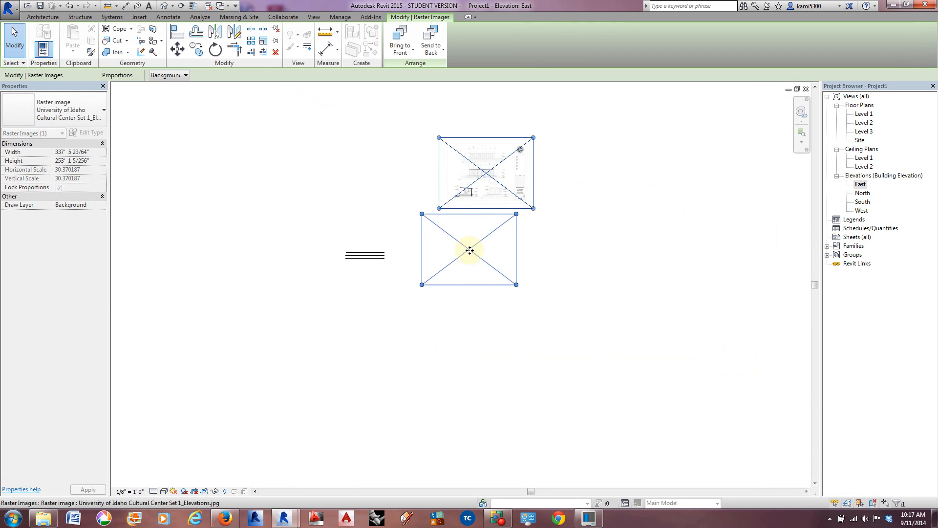
scroll(399, 257, up, 3)
scroll(399, 258, up, 1)
drag(711, 336, 638, 282)
drag(547, 216, 490, 253)
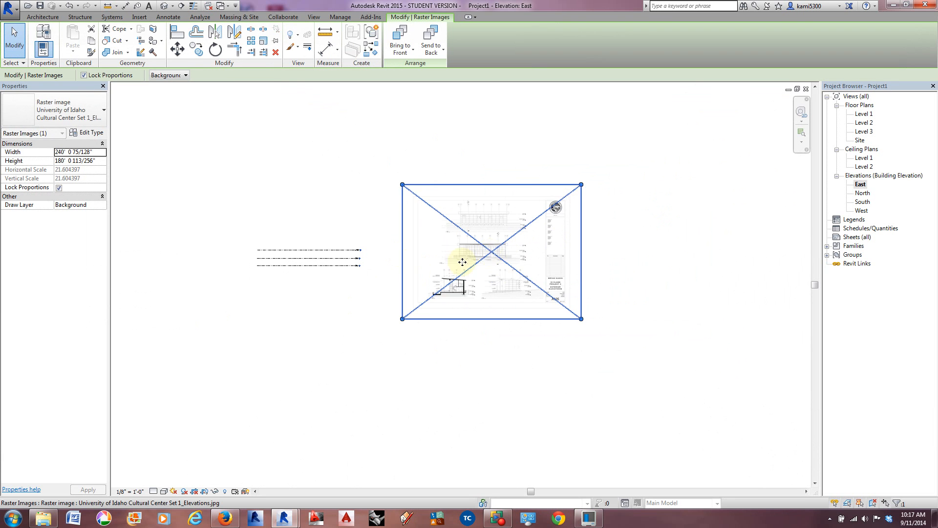
scroll(410, 261, up, 3)
middle_drag(440, 281, 516, 286)
scroll(517, 287, down, 1)
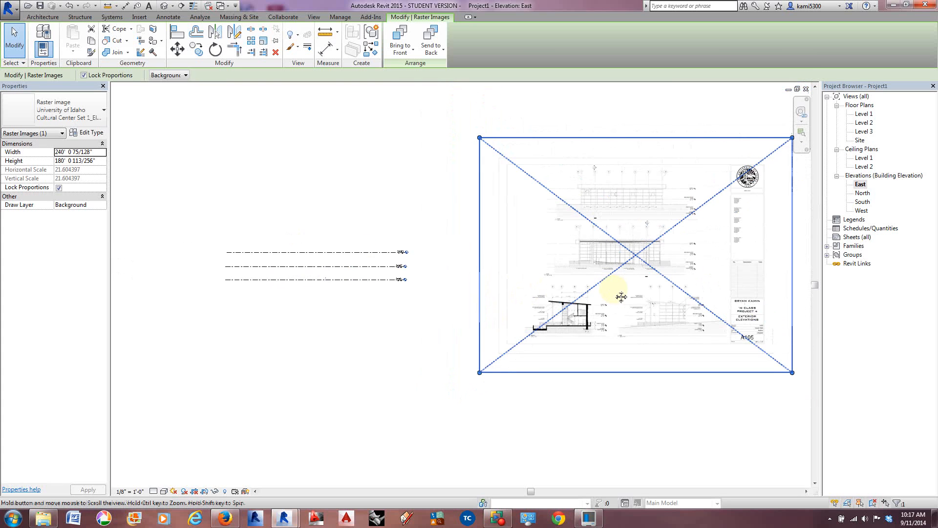
middle_drag(622, 294, 638, 281)
Step: Copy the resized elevations image in the East elevation to the clipboard
click(660, 243)
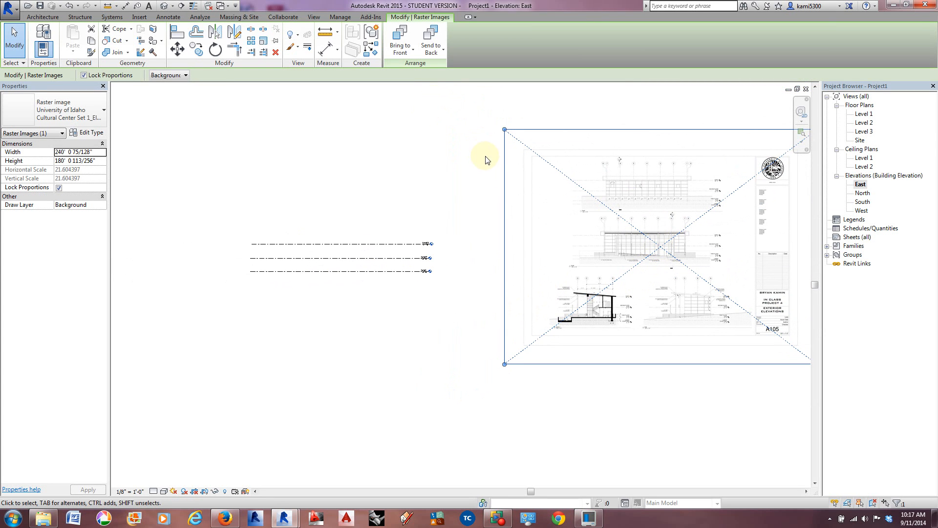
click(507, 142)
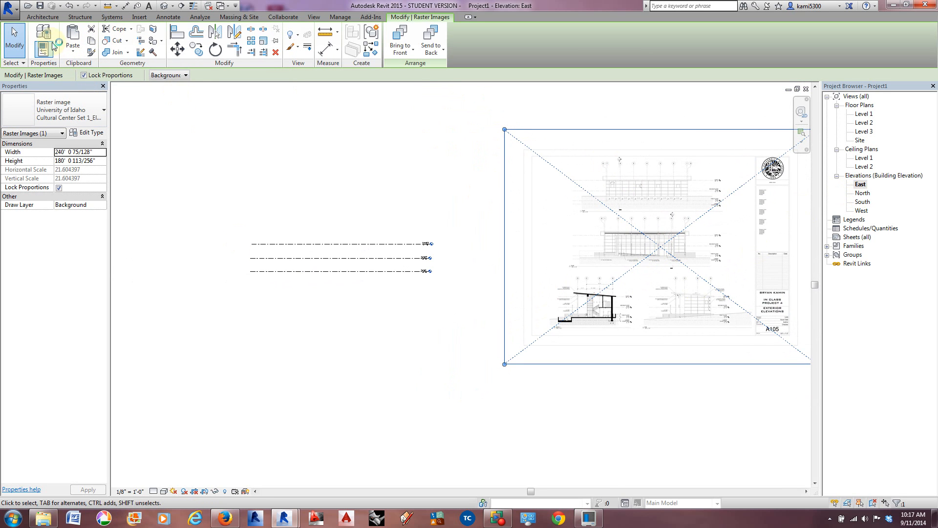
click(72, 53)
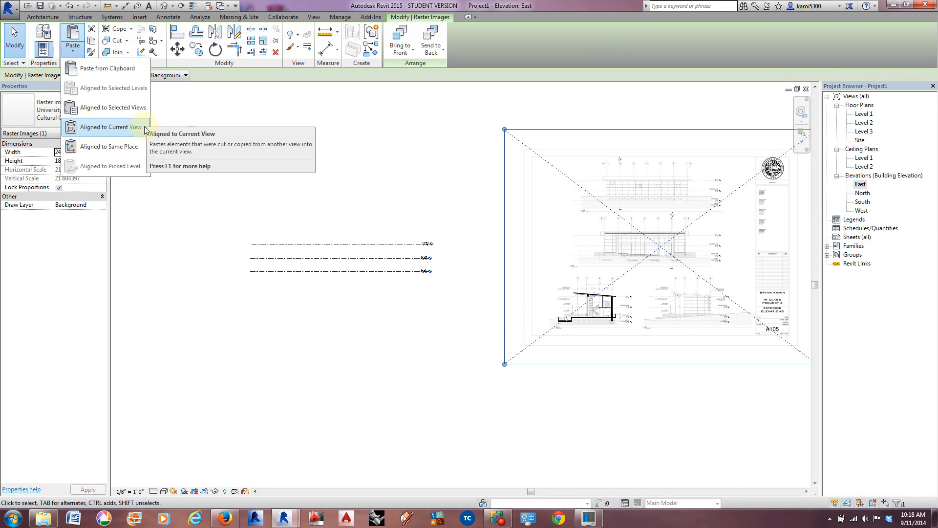
click(287, 157)
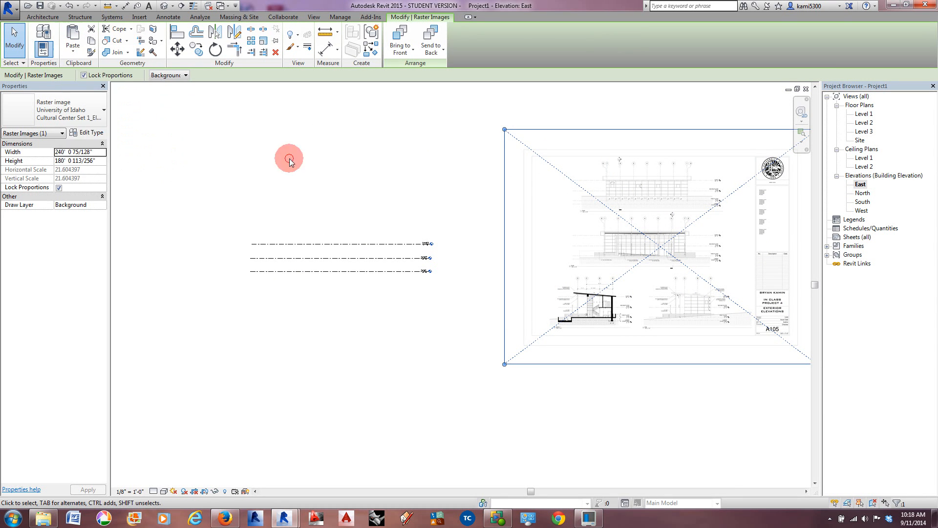
Step: Open the South elevation and make room beside the level lines for the copied image
double_click(862, 203)
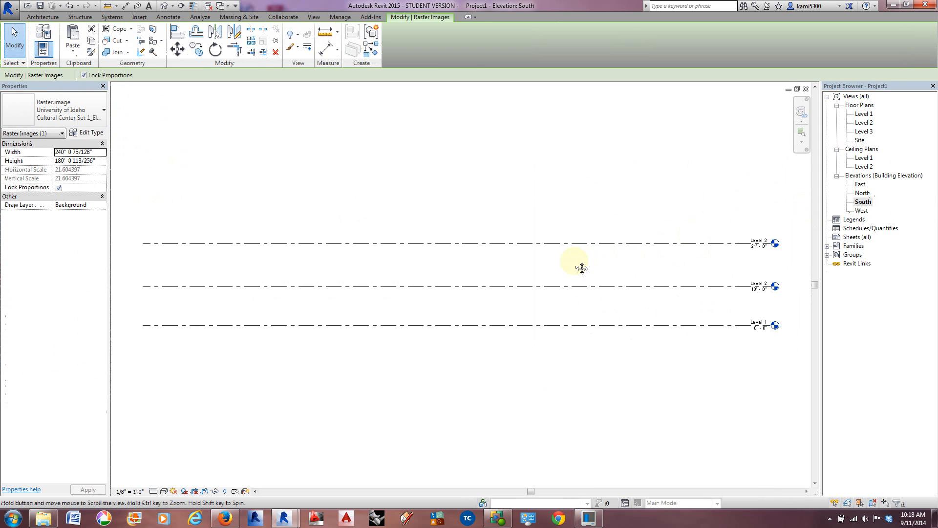
middle_drag(582, 268, 283, 247)
scroll(283, 247, down, 3)
middle_drag(407, 237, 371, 272)
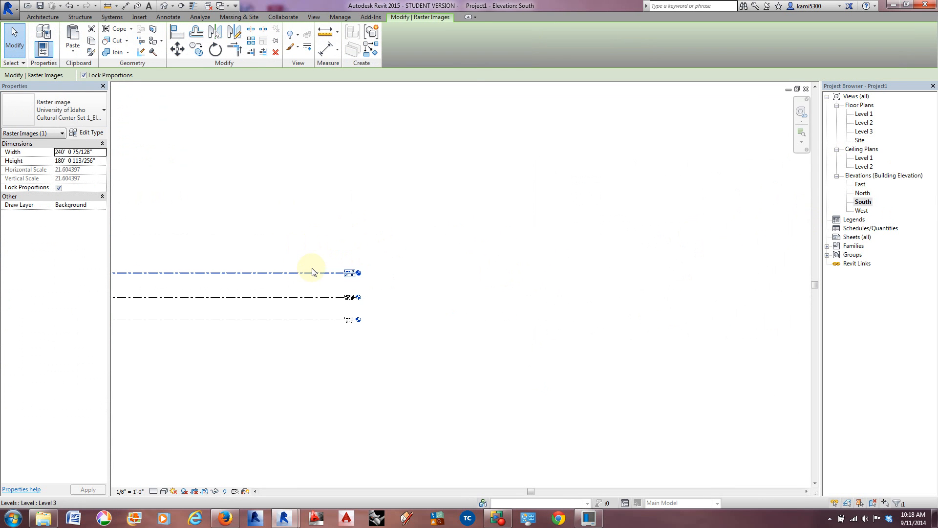
click(73, 39)
click(71, 50)
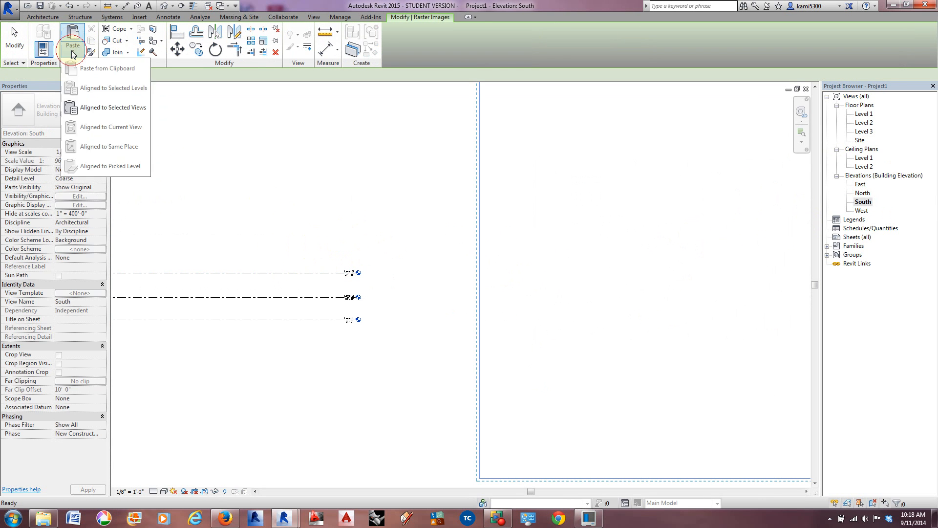
click(114, 109)
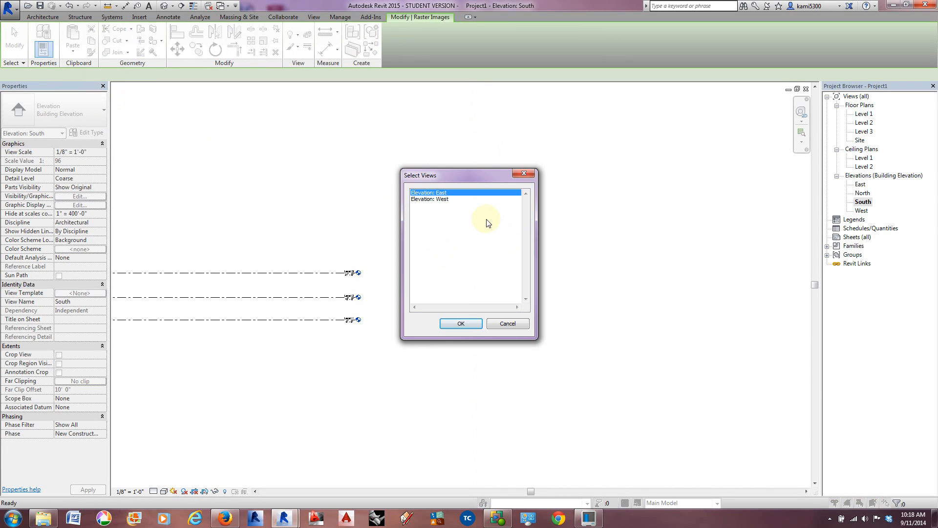
click(511, 325)
Step: Paste the copied elevations image to the right of the level lines in the South elevation and finish the paste
key(ctrl+v)
scroll(454, 244, down, 3)
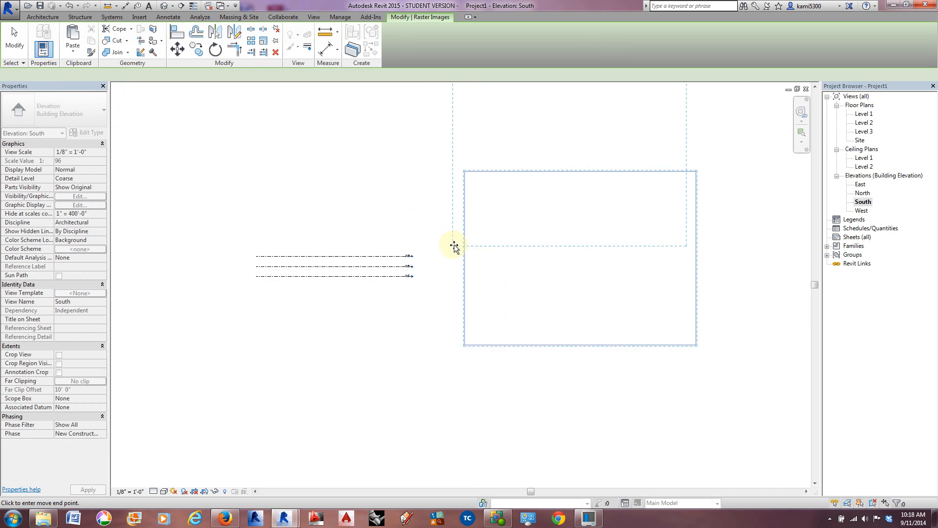
click(461, 310)
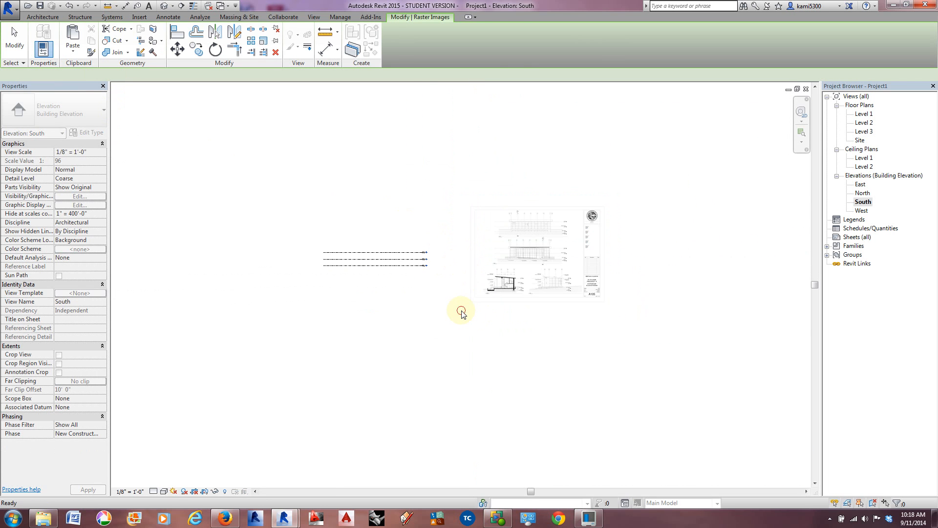
scroll(449, 298, up, 3)
middle_drag(448, 295, 472, 320)
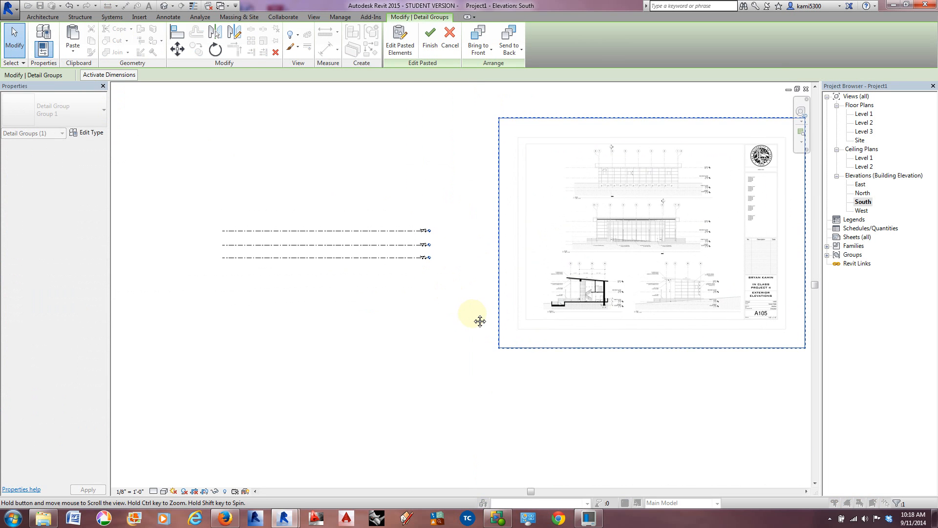
click(77, 53)
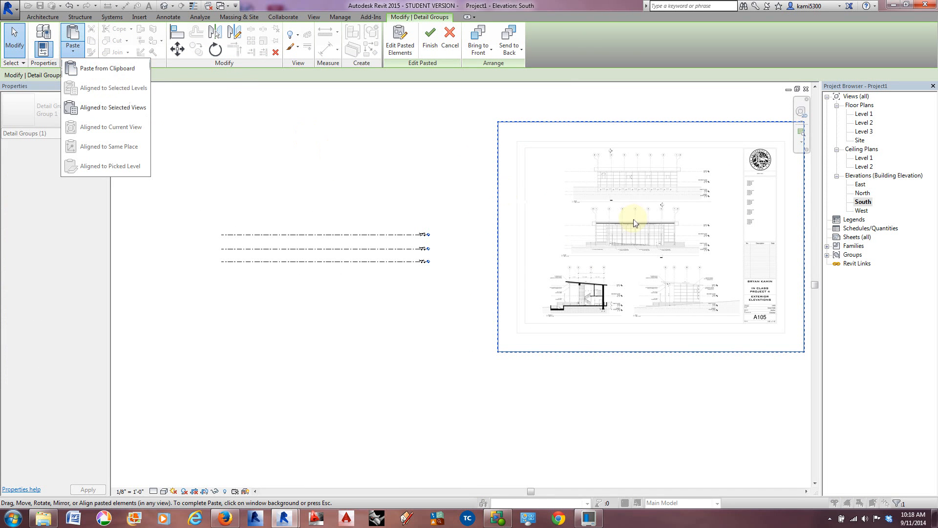
click(450, 228)
click(449, 261)
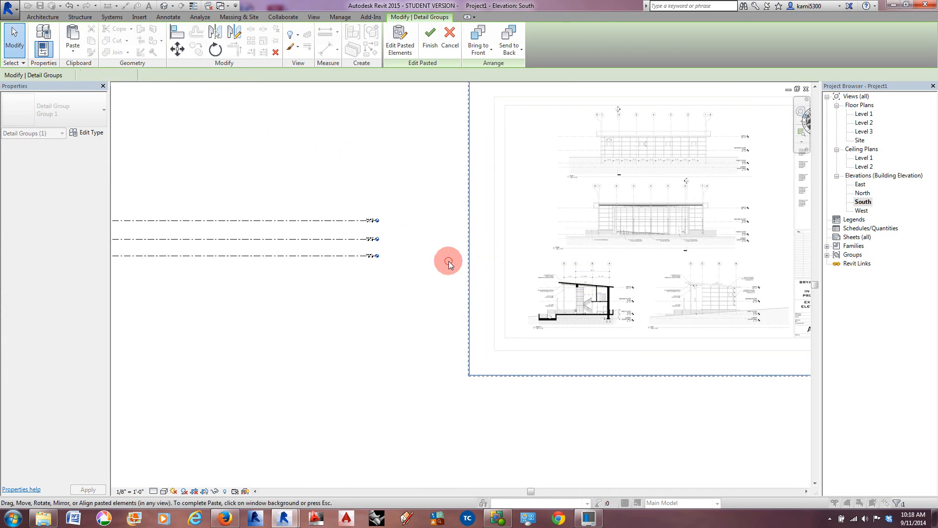
scroll(454, 256, down, 2)
scroll(549, 266, up, 3)
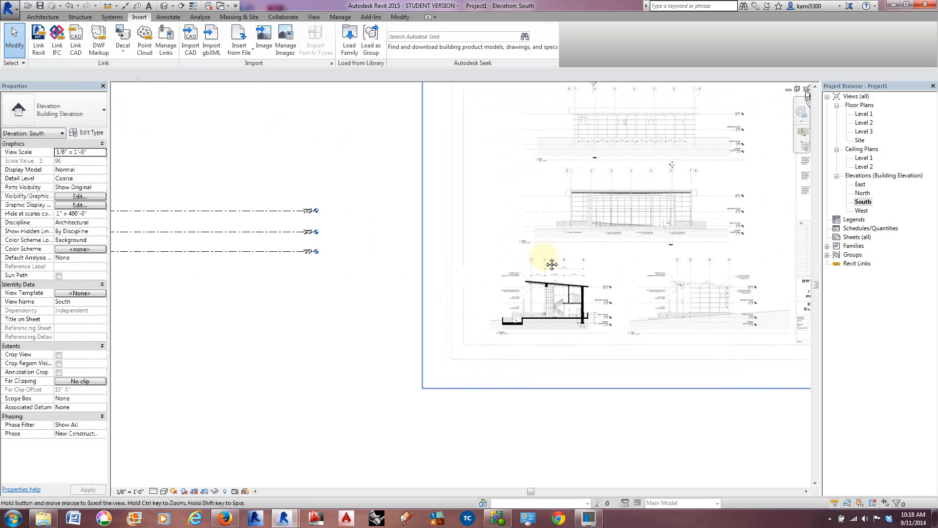
middle_drag(548, 266, 538, 298)
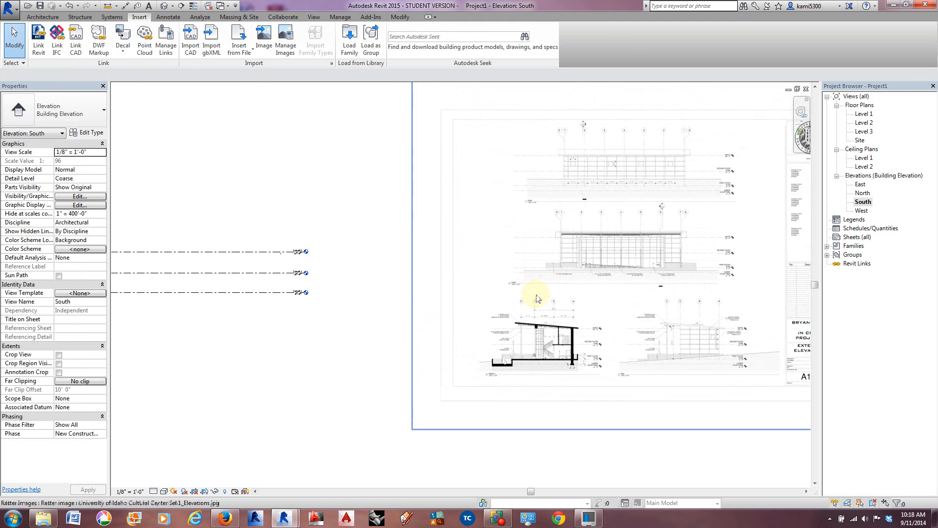
Step: Open the North elevation and paste the copied elevations image to the right of the level lines
double_click(862, 194)
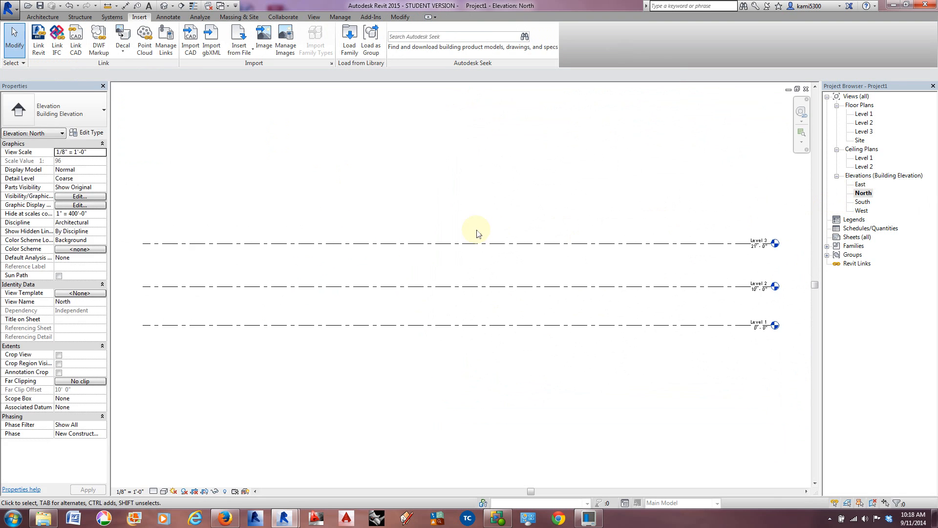
middle_drag(587, 247, 431, 274)
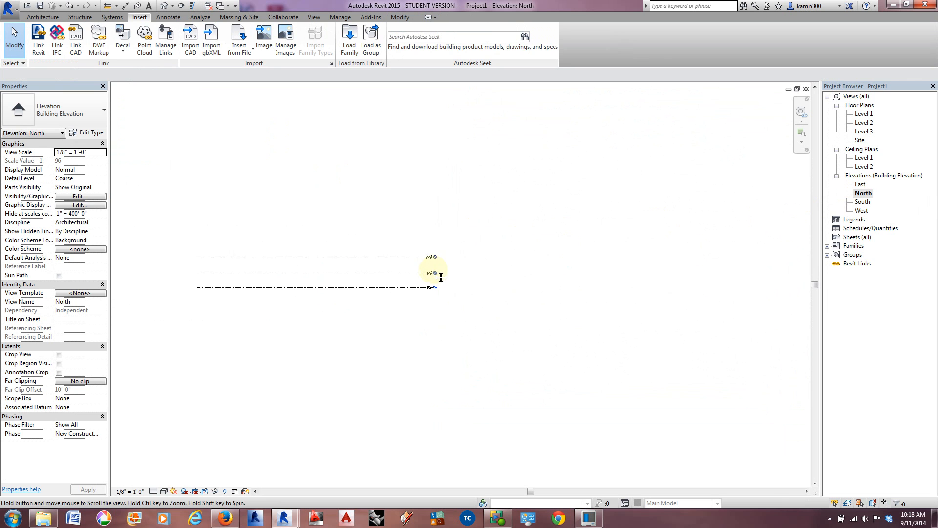
click(397, 17)
click(72, 33)
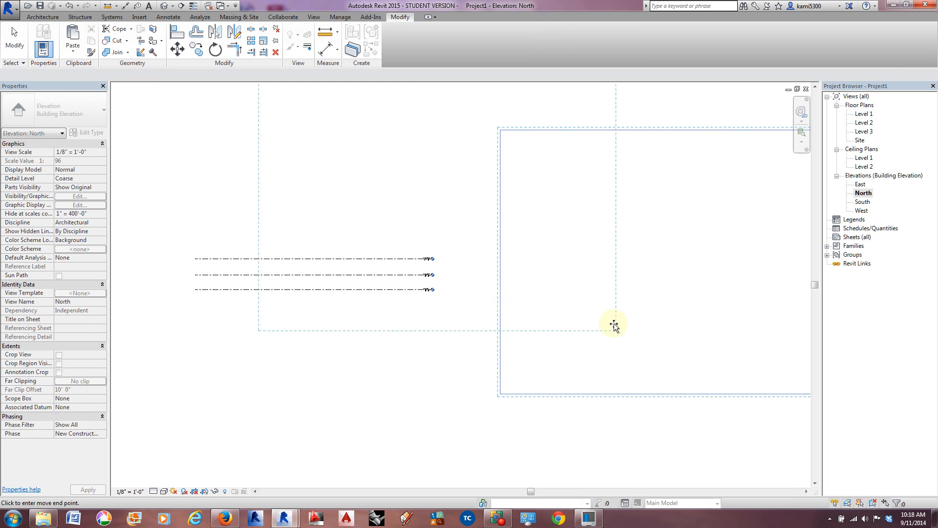
scroll(660, 400, down, 2)
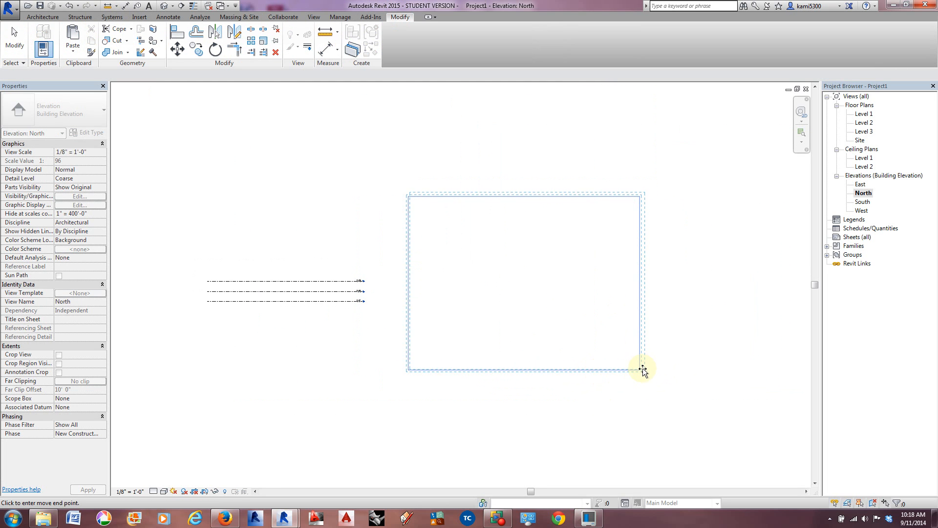
click(640, 371)
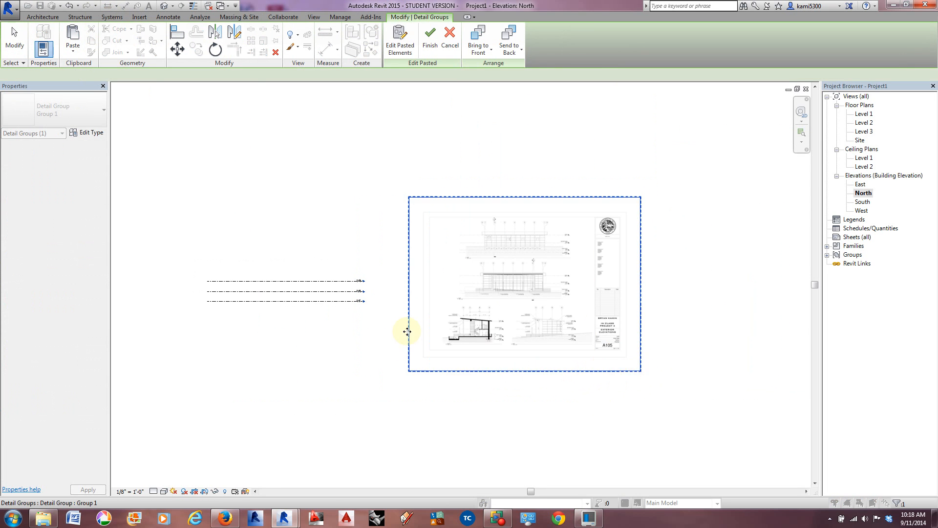
Step: Examine the north, south, section and east drawings on the elevations image pasted in the North elevation
scroll(398, 329, up, 2)
middle_drag(449, 360, 470, 386)
scroll(450, 365, down, 1)
middle_drag(420, 337, 433, 340)
scroll(628, 204, up, 5)
middle_drag(620, 217, 529, 236)
scroll(463, 226, down, 3)
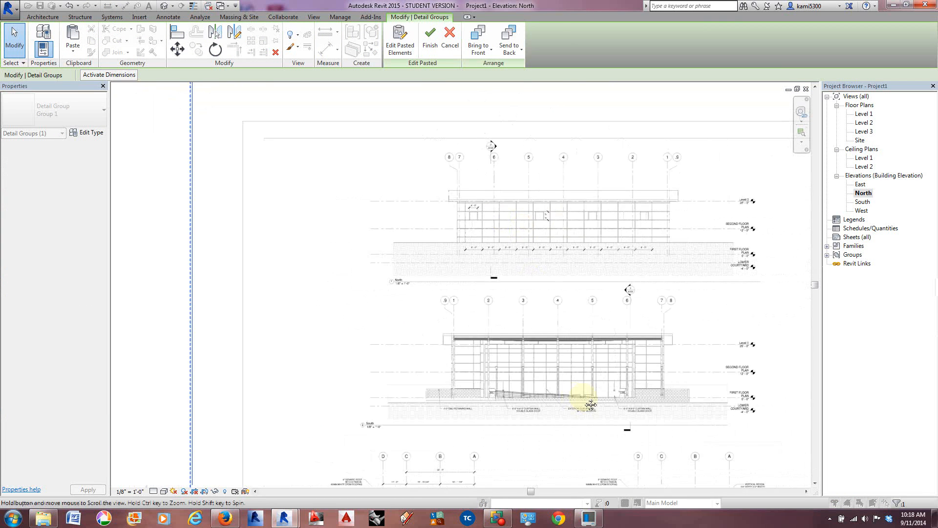
scroll(572, 324, up, 3)
scroll(564, 313, up, 2)
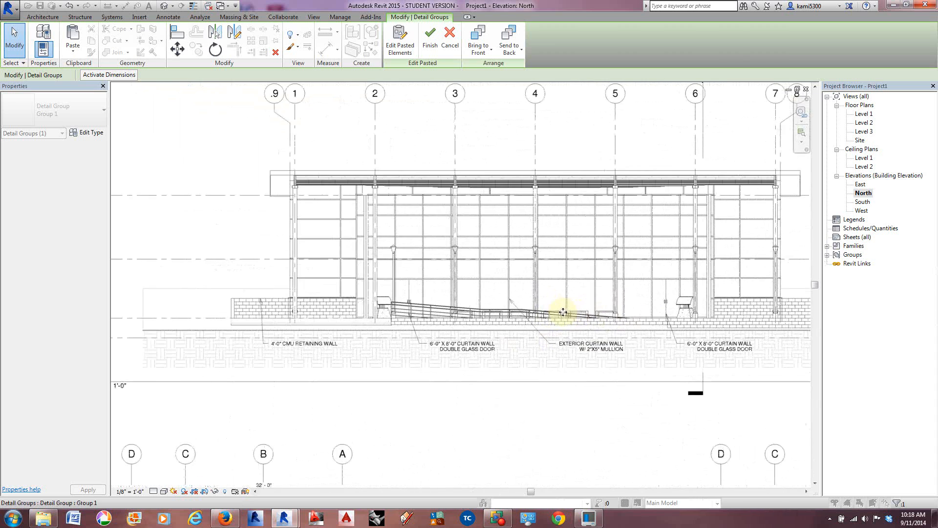
scroll(546, 264, down, 4)
middle_drag(507, 396, 515, 215)
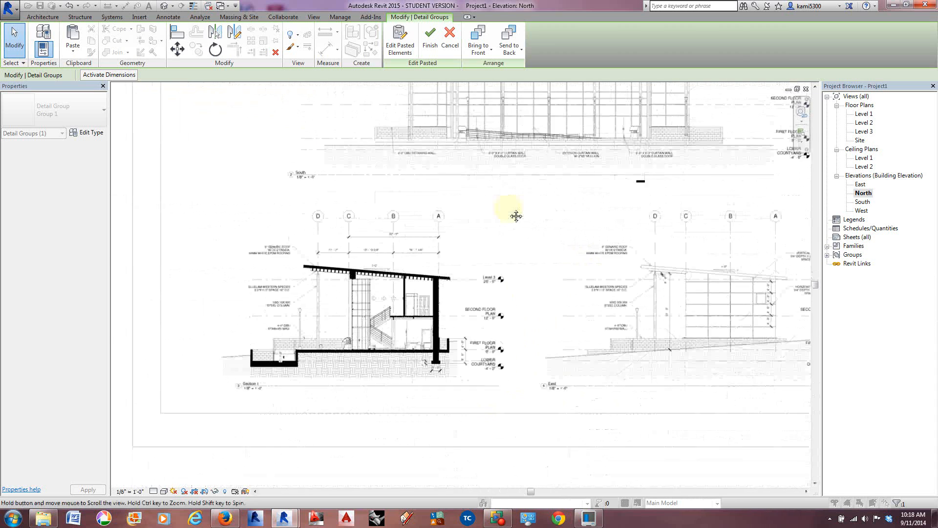
scroll(383, 287, up, 5)
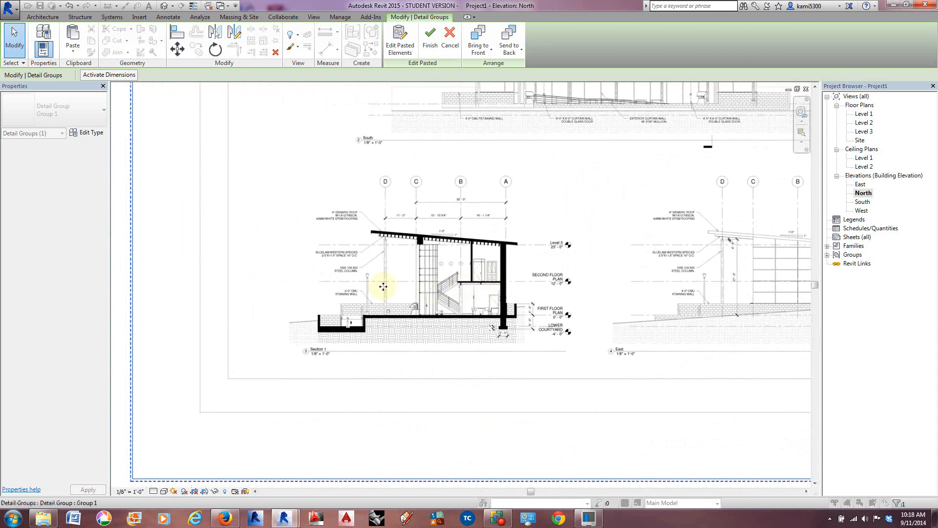
Step: Inspect the Section 1 and East drawings more closely, including their level markers and ground lines, on the pasted elevations image
scroll(469, 300, down, 4)
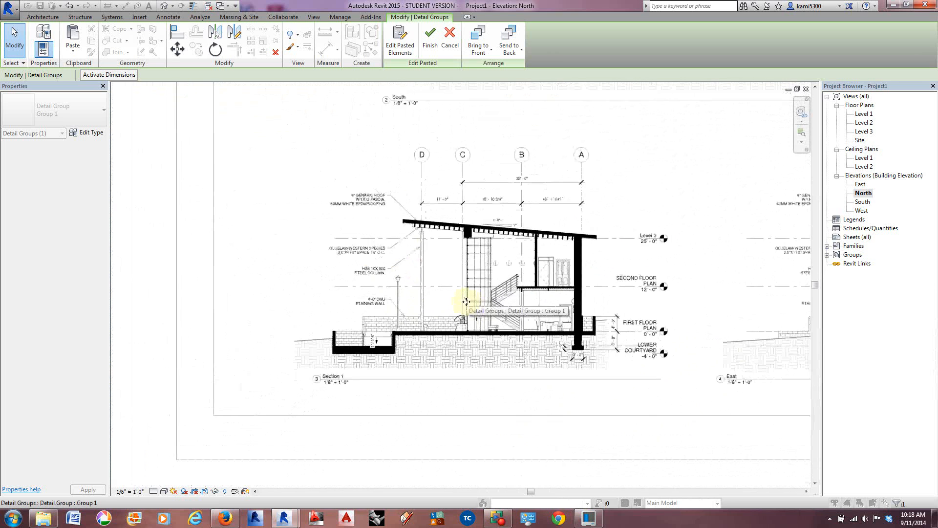
scroll(471, 300, down, 1)
middle_drag(669, 333, 487, 317)
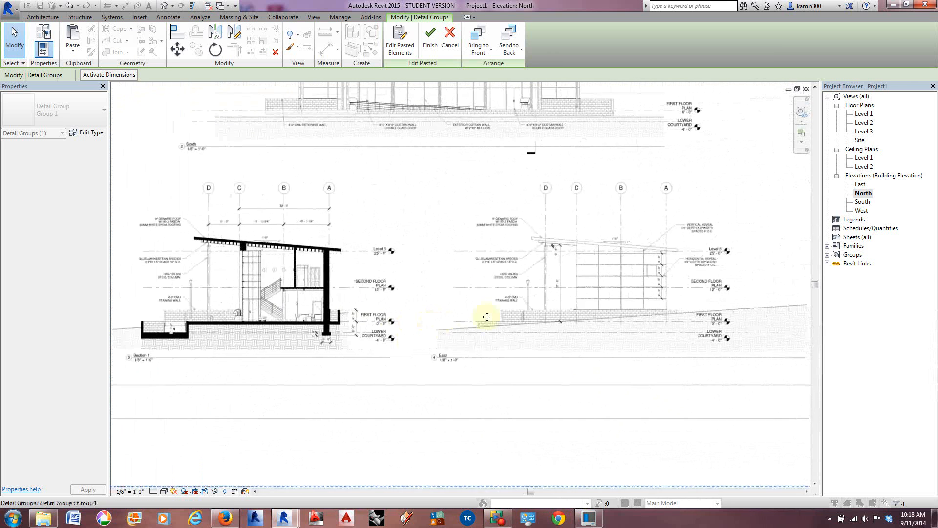
scroll(627, 315, up, 3)
middle_drag(649, 314, 612, 335)
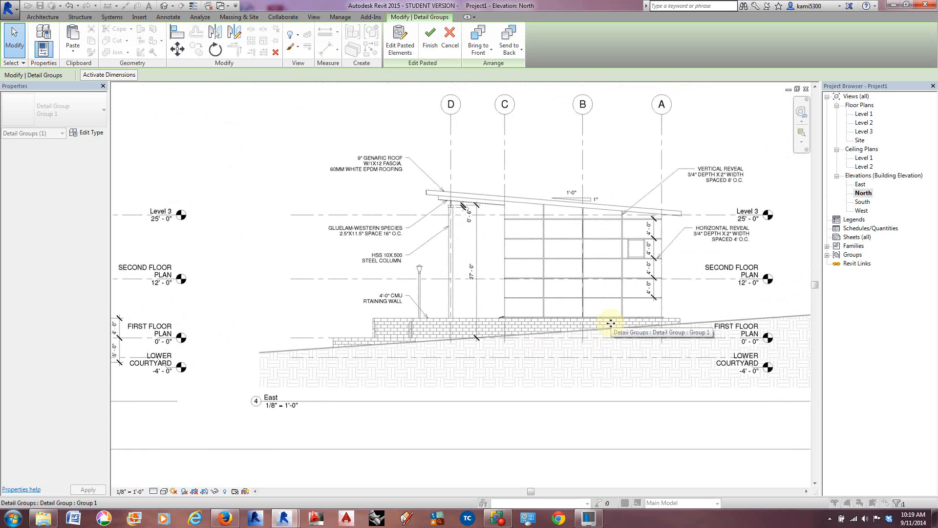
scroll(611, 323, down, 1)
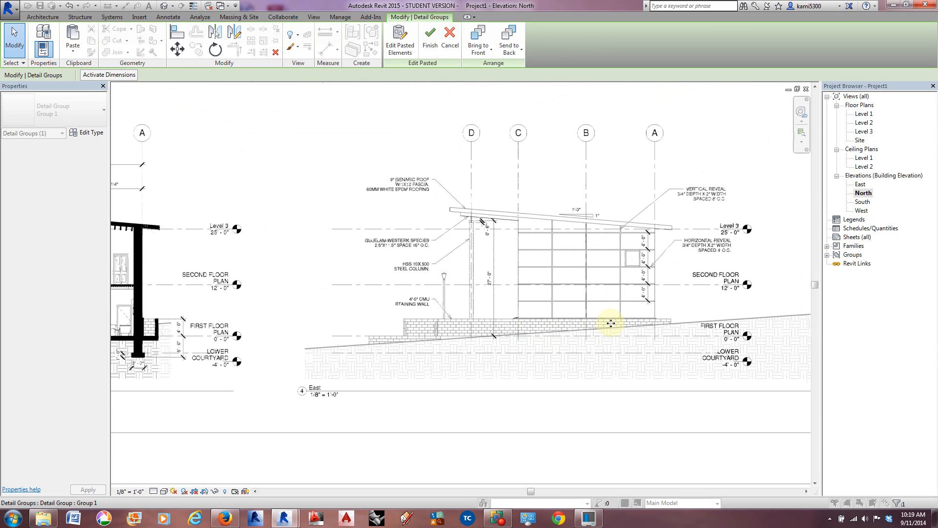
middle_drag(447, 354, 486, 352)
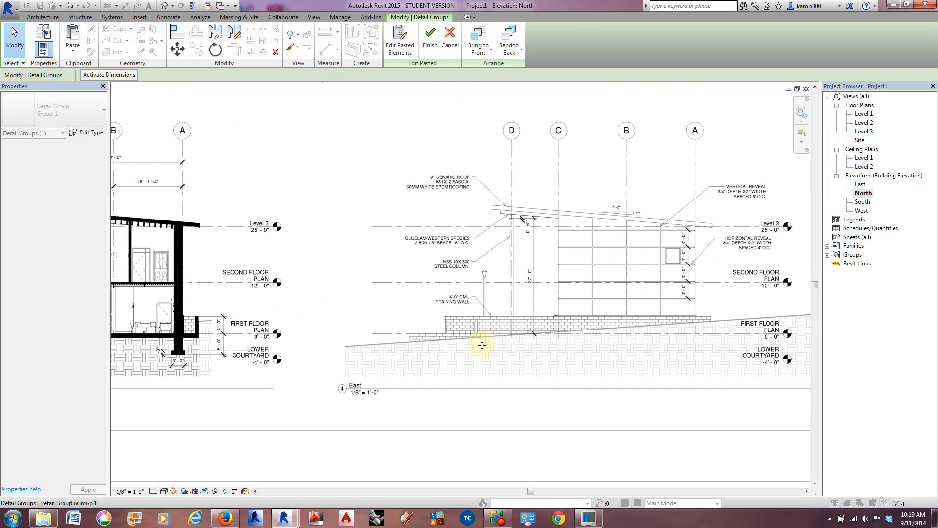
scroll(506, 338, down, 2)
middle_drag(473, 359, 524, 352)
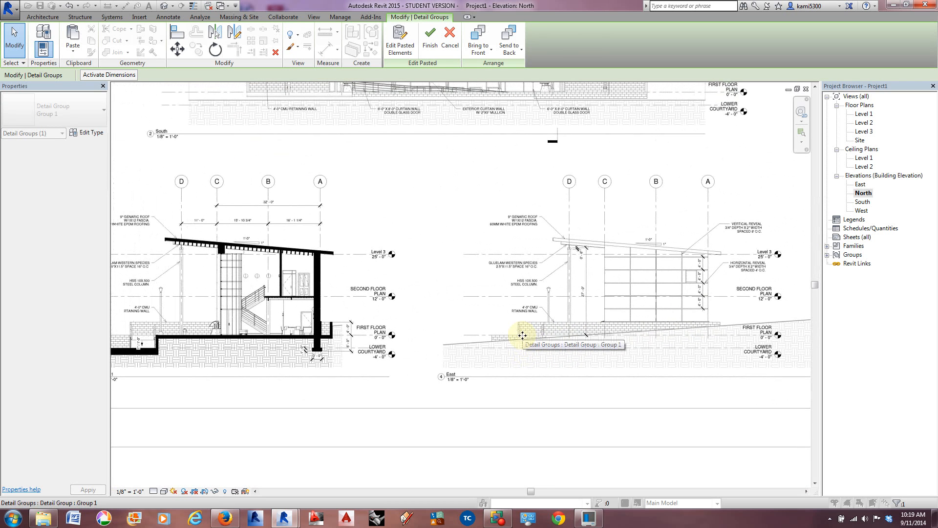
scroll(523, 335, down, 1)
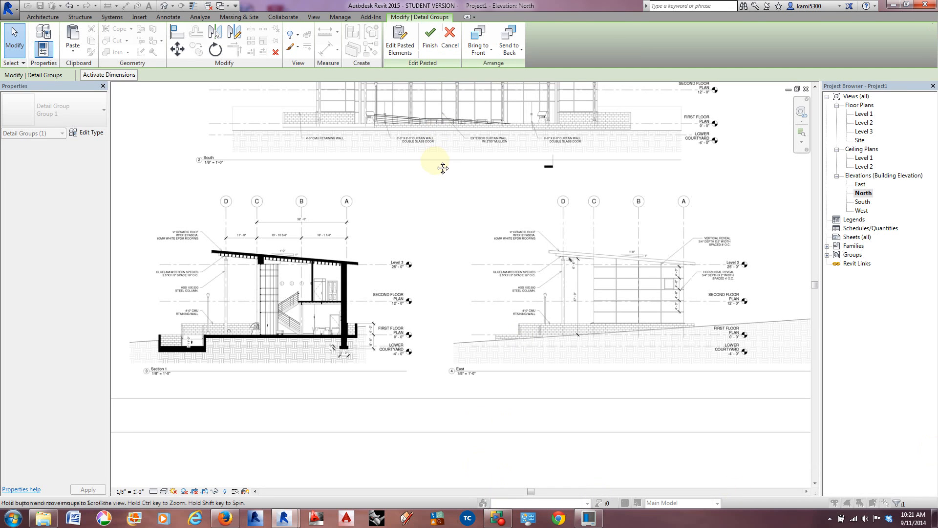
middle_drag(444, 165, 475, 193)
scroll(475, 193, down, 3)
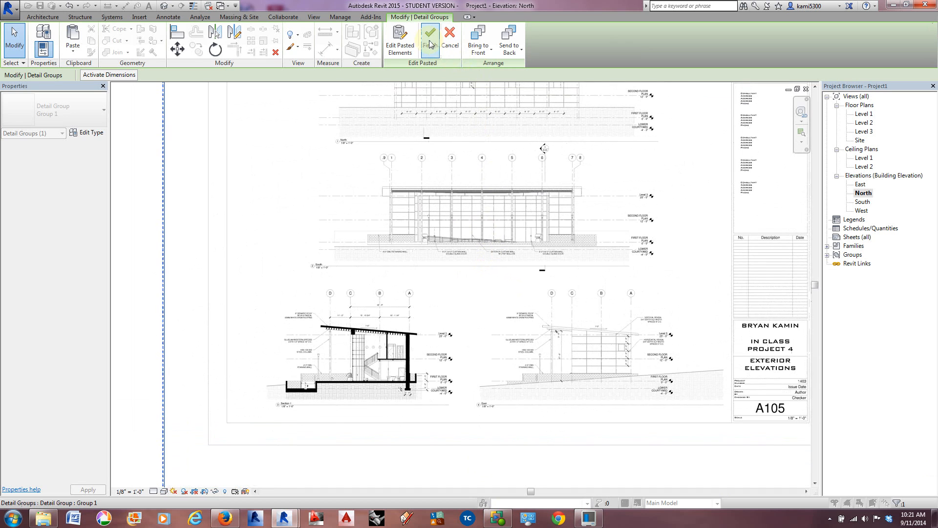
Step: Finish pasting the elevations image in the North elevation and check its placement beside the level lines
click(429, 40)
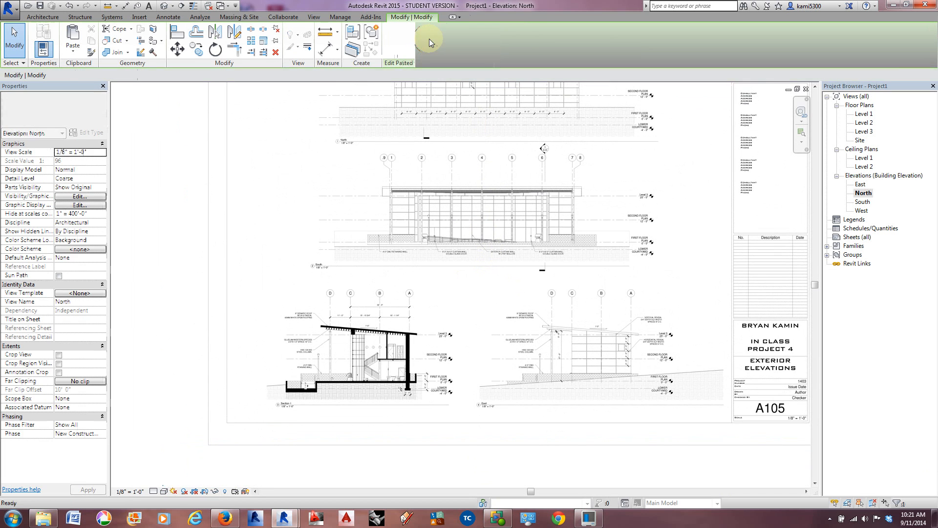
scroll(425, 190, down, 3)
middle_drag(410, 201, 502, 268)
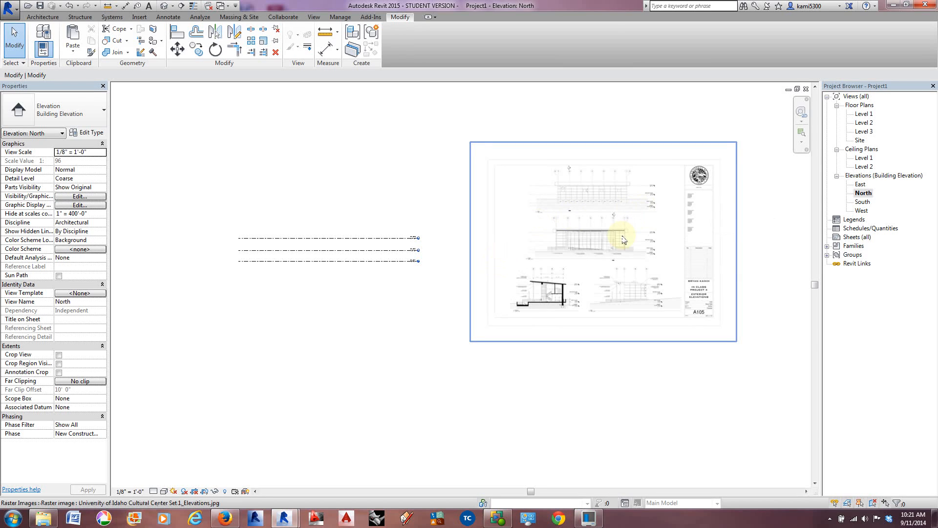
middle_drag(624, 237, 601, 250)
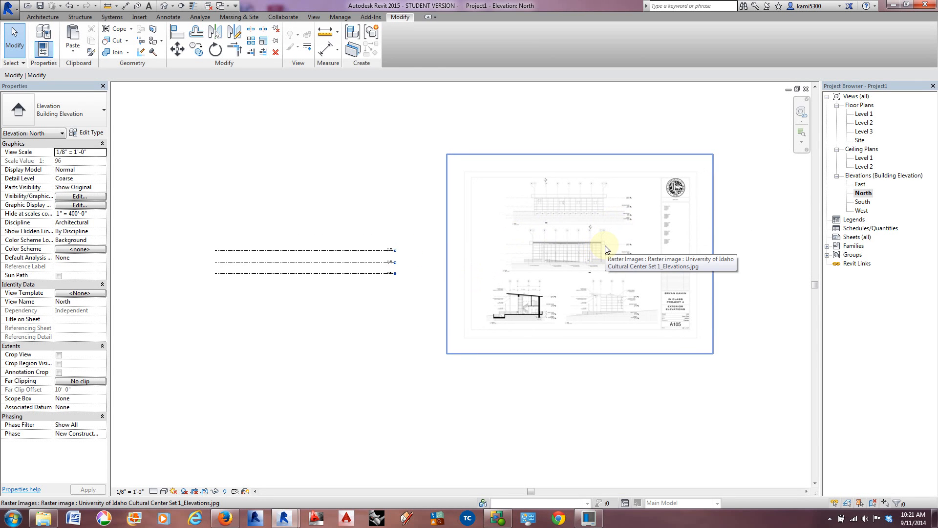
Step: Open the Site floor plan at the area around the four elevation markers
double_click(859, 141)
middle_drag(389, 348, 391, 346)
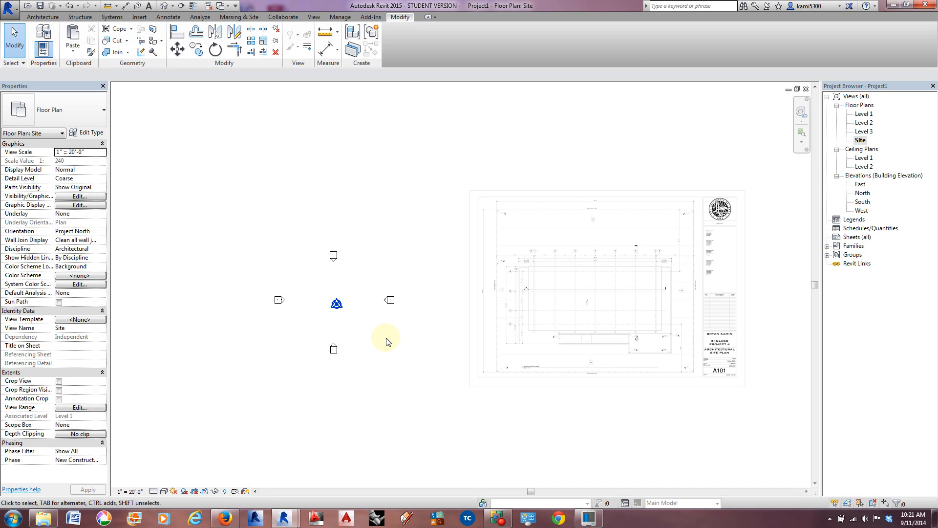
mouse_move(374, 348)
middle_down()
mouse_move(379, 335)
mouse_move(243, 335)
mouse_move(379, 341)
middle_up()
scroll(334, 326, up, 2)
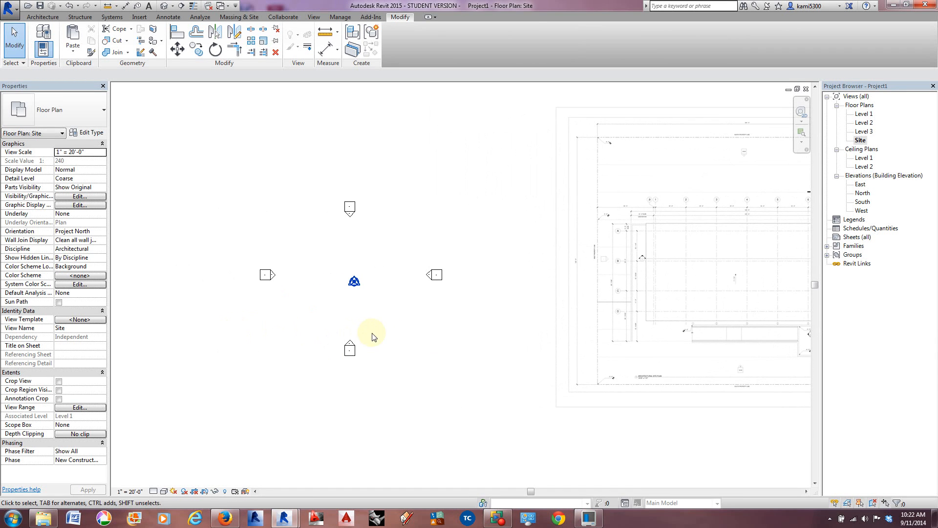
Step: Create a property line by sketching a rectangle about 200' by 160' around the four elevation markers
click(239, 16)
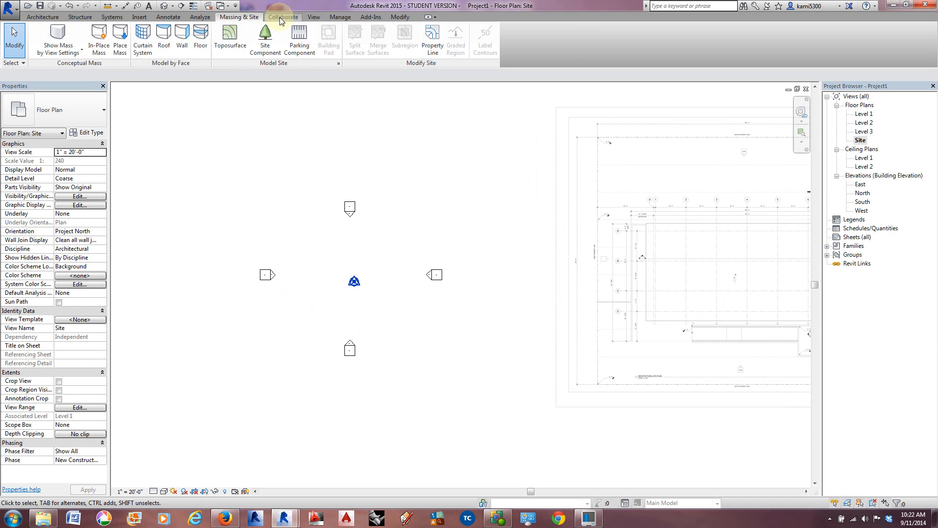
click(434, 40)
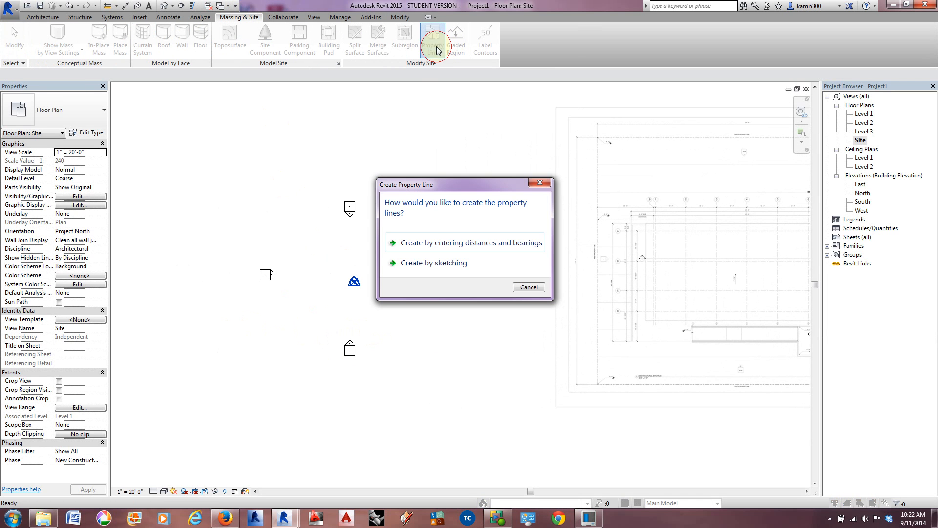
click(435, 265)
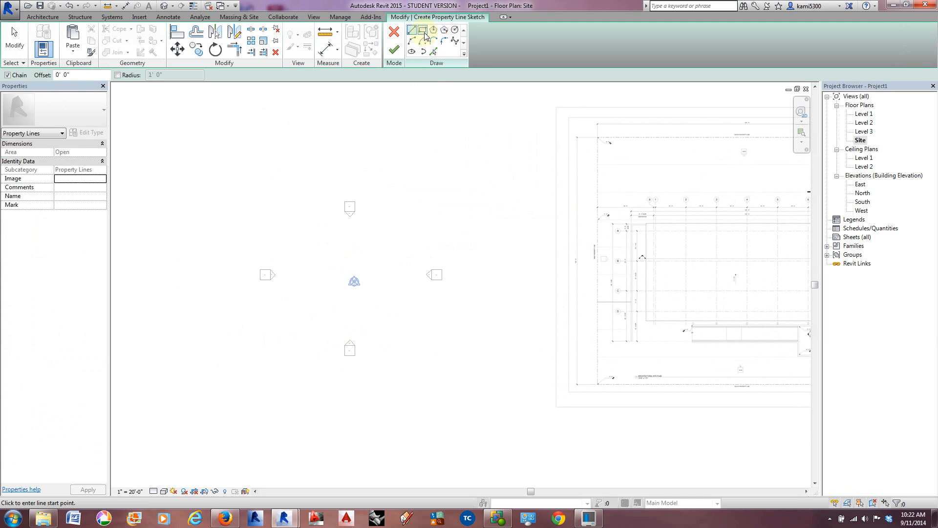
click(423, 31)
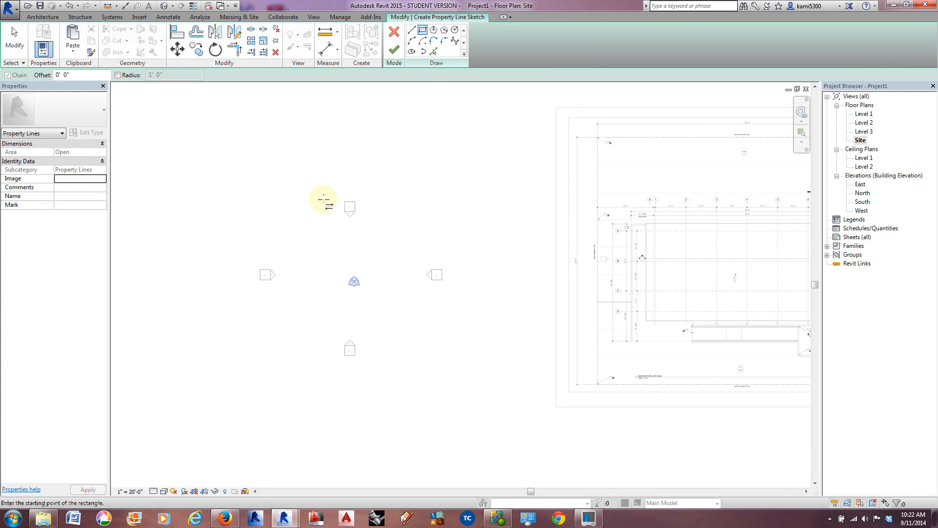
mouse_move(250, 197)
mouse_down()
mouse_move(488, 350)
mouse_move(450, 353)
mouse_move(453, 362)
mouse_up()
Step: Check the property dimensions on the site plan image and set the property line rectangle's vertical dimension to 132'
scroll(403, 386, up, 1)
middle_drag(415, 326, 305, 348)
scroll(710, 104, up, 4)
scroll(687, 99, down, 6)
scroll(405, 318, up, 9)
scroll(406, 318, up, 1)
scroll(440, 307, down, 9)
middle_drag(368, 354, 624, 295)
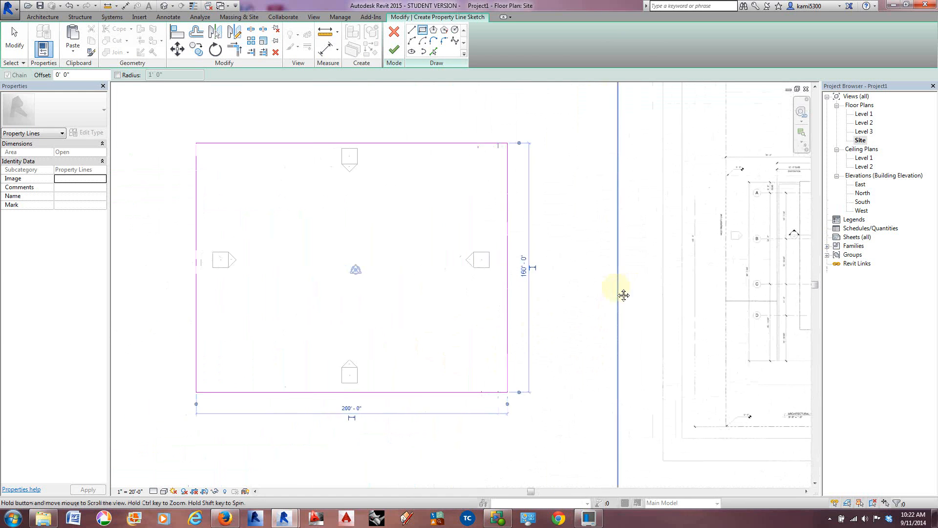
click(523, 267)
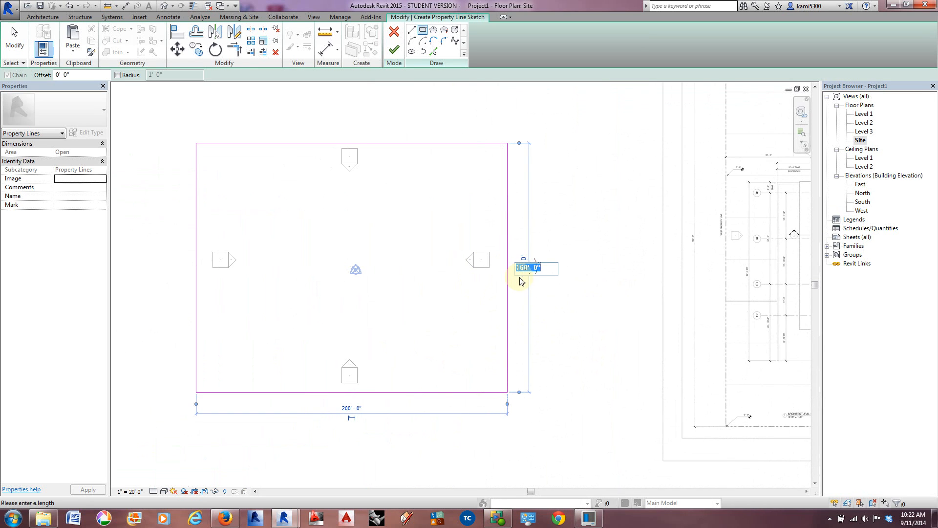
text(132)
key(Return)
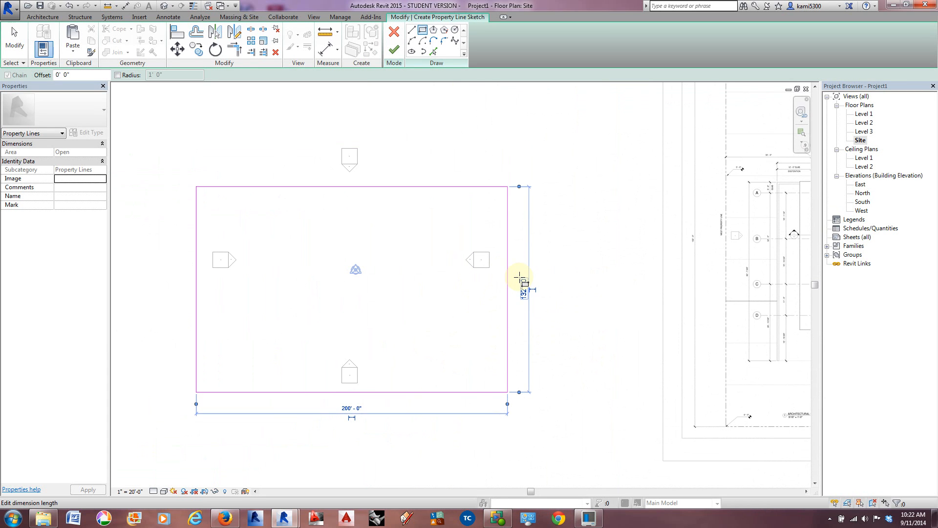
Step: Set the property line rectangle's horizontal dimension to 160' and finish the sketch
click(355, 409)
click(359, 420)
double_click(359, 421)
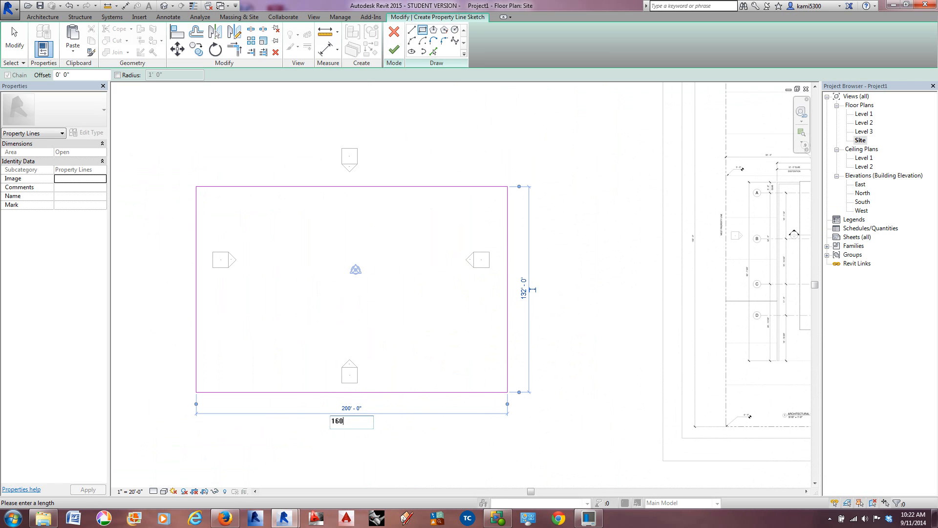
text(160)
key(Return)
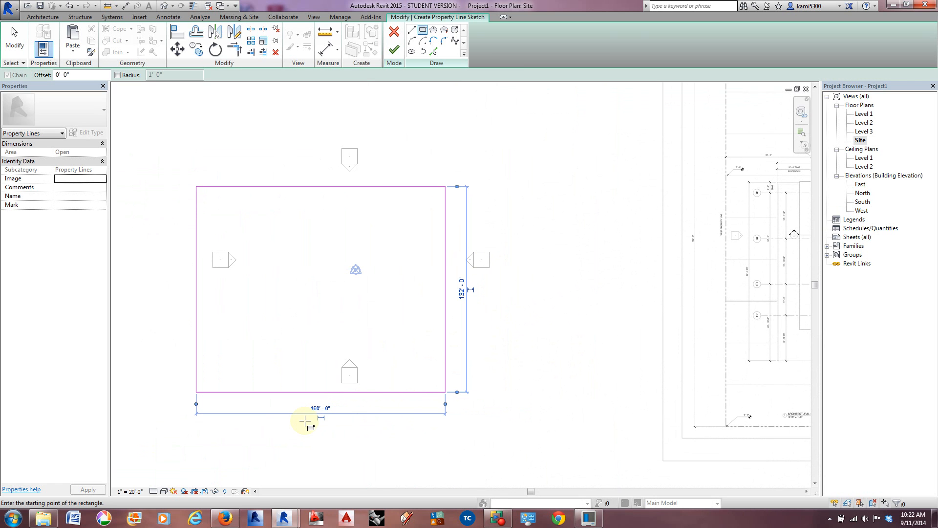
click(394, 49)
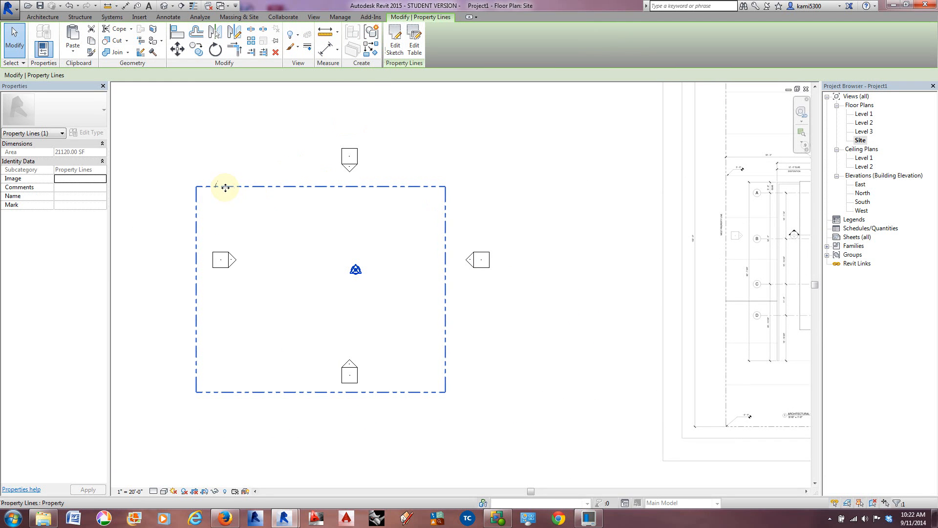
Step: Move the property line rectangle so it is roughly centred on the elevation markers and the project base point, and deselect it
drag(225, 188, 261, 165)
scroll(348, 204, up, 1)
scroll(362, 229, up, 1)
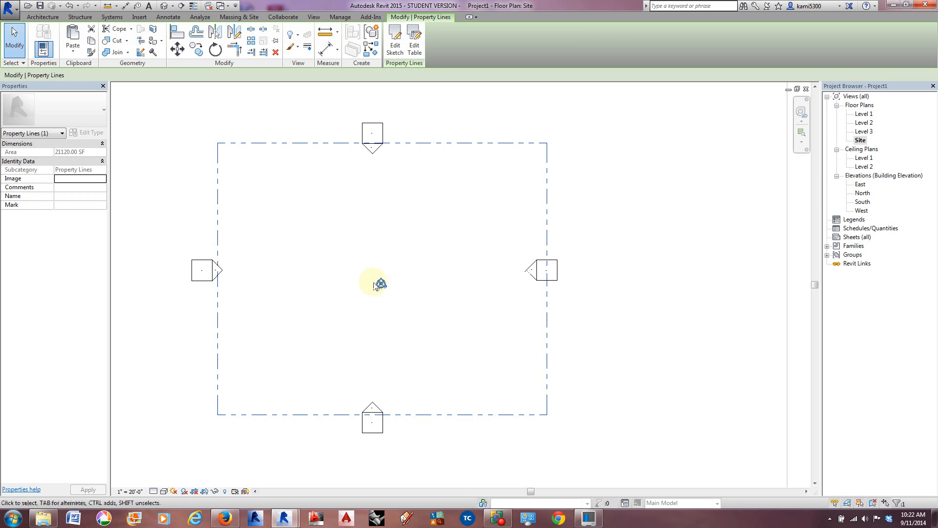
scroll(373, 288, up, 1)
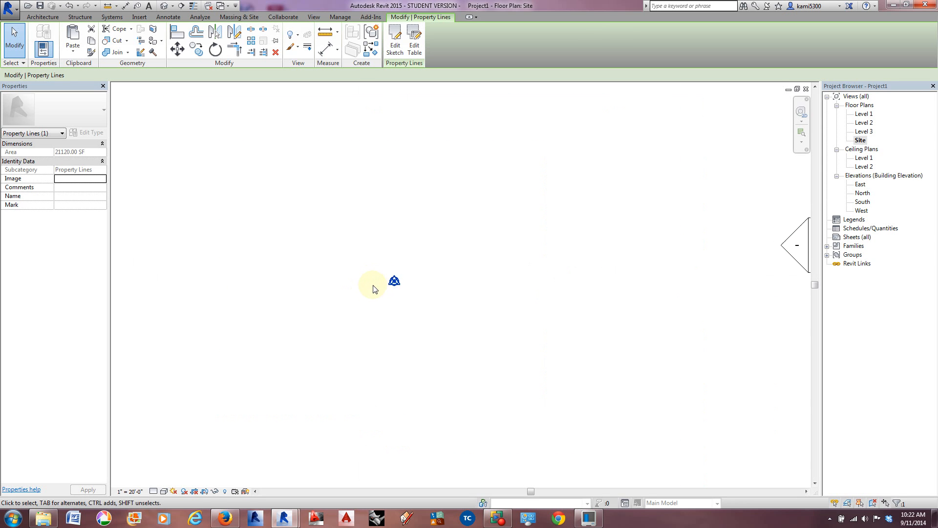
scroll(392, 280, down, 3)
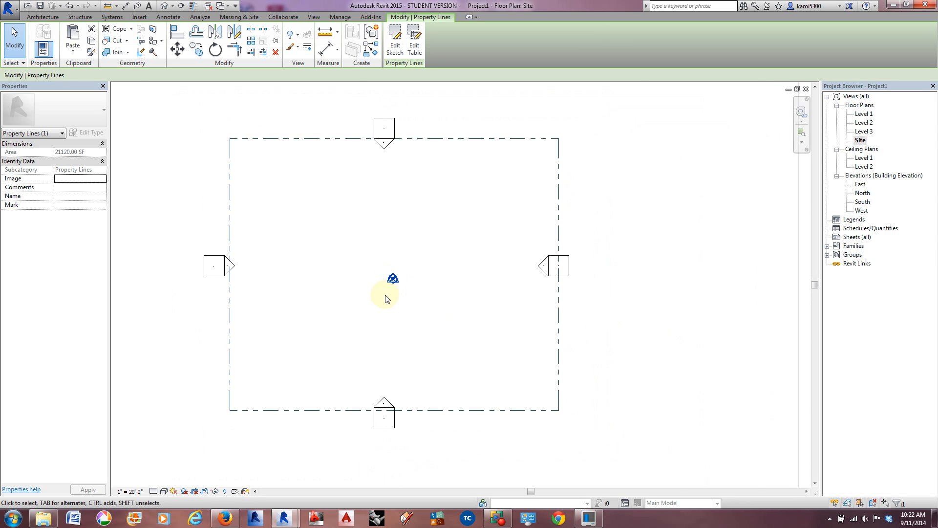
click(315, 293)
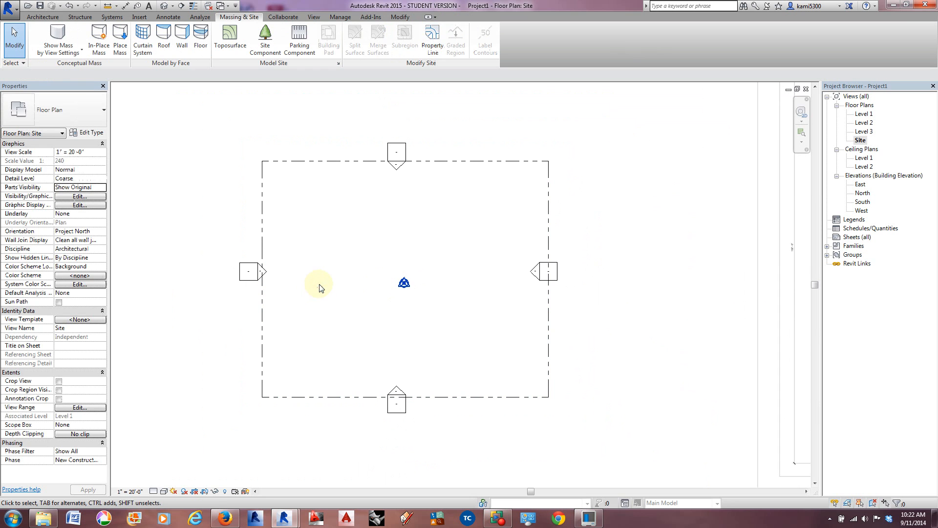
Step: Start a toposurface and place points at absolute elevation 0' on the four corners of the property line
click(230, 36)
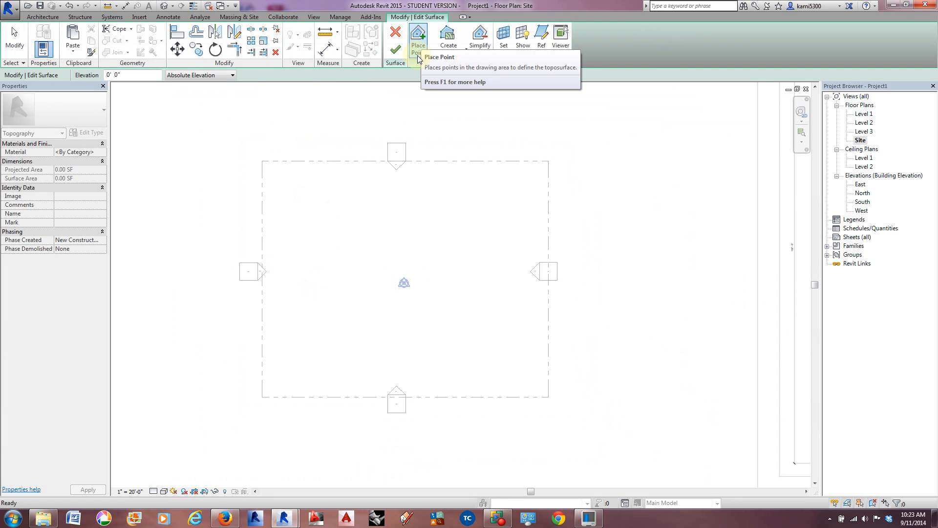
click(263, 160)
click(549, 159)
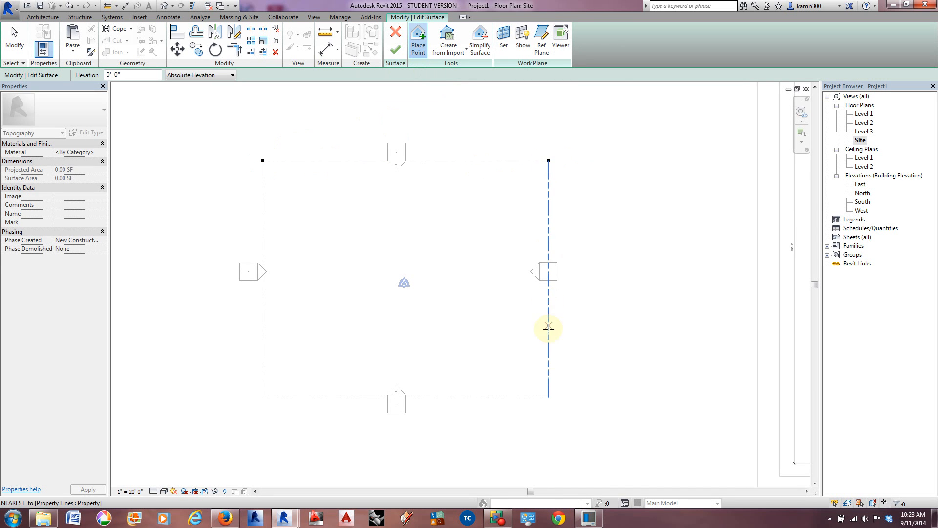
click(548, 396)
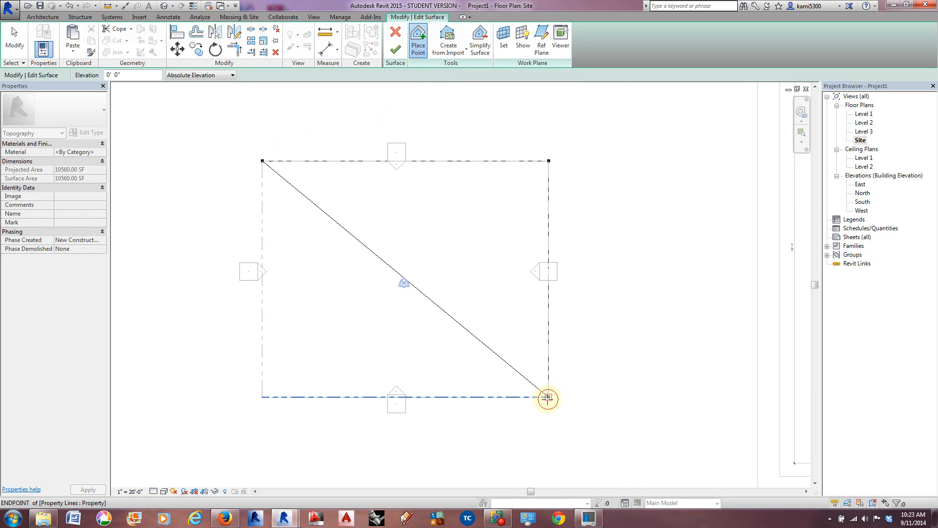
click(263, 396)
Step: Examine the spot elevations at the property corners on the site plan image
scroll(396, 265, down, 3)
middle_drag(482, 268, 321, 291)
scroll(513, 153, up, 2)
scroll(507, 153, up, 4)
middle_drag(492, 195, 329, 219)
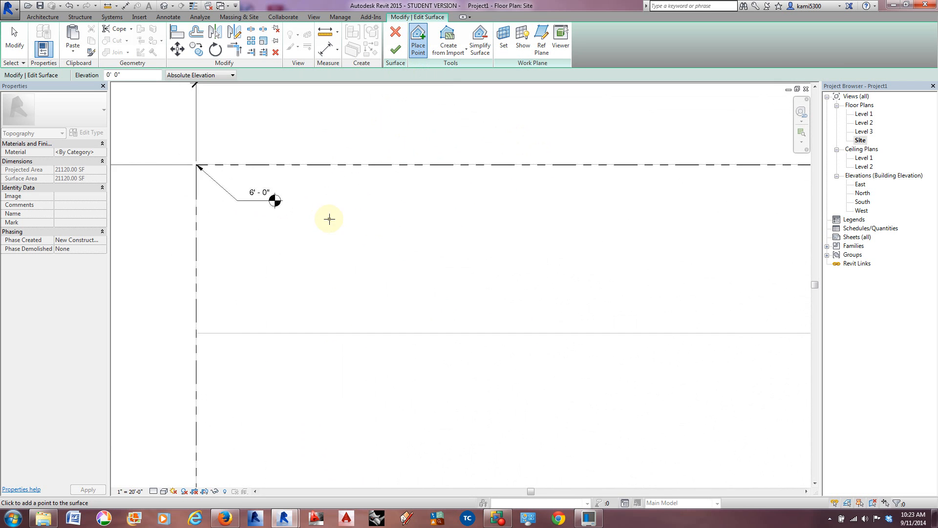
scroll(272, 209, down, 4)
scroll(330, 373, up, 2)
scroll(307, 393, up, 5)
scroll(311, 380, down, 5)
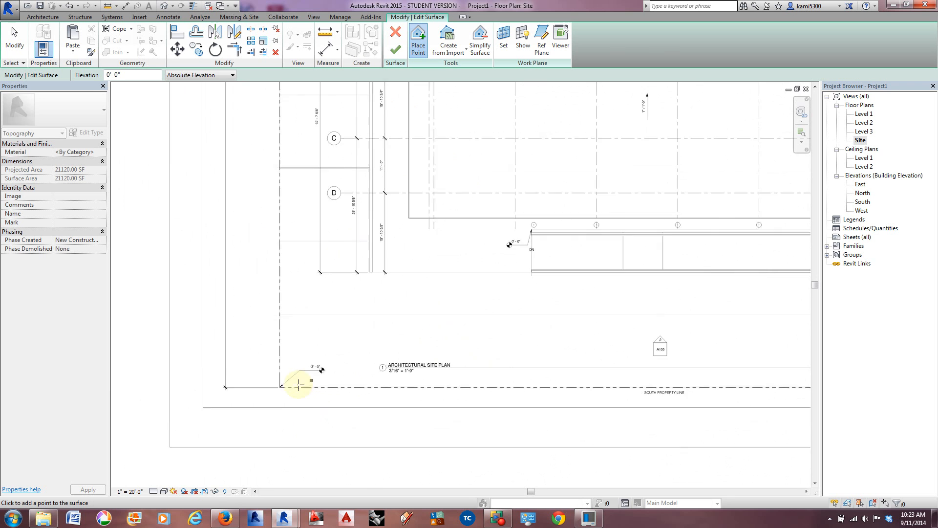
middle_drag(265, 383, 613, 374)
middle_drag(493, 363, 496, 396)
Step: Stop placing points and set the elevation of the toposurface's two north corner points to 6' 0"
key(Escape)
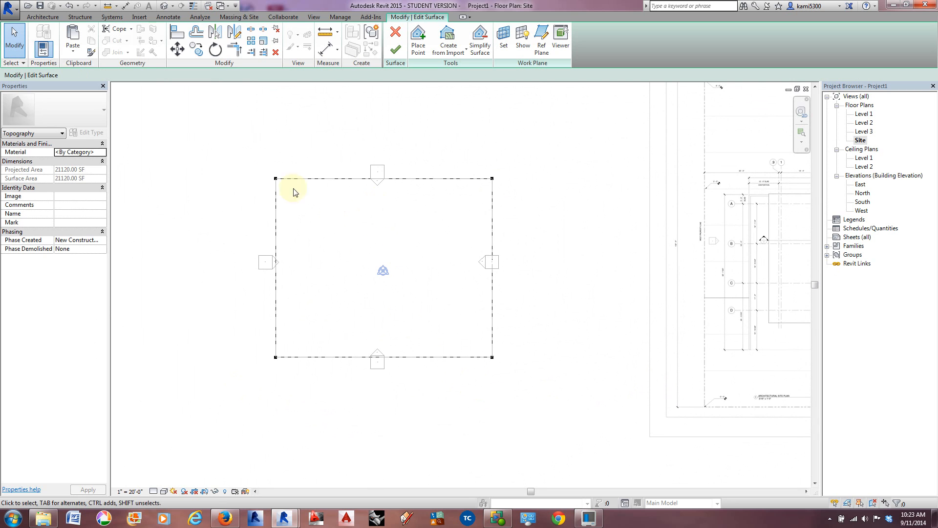
drag(256, 154, 513, 210)
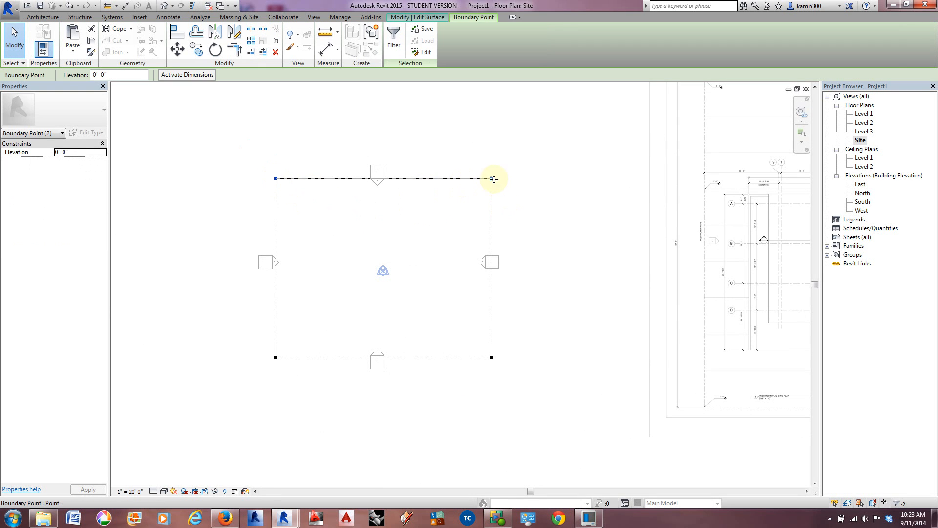
click(76, 151)
drag(77, 151, 47, 155)
click(76, 155)
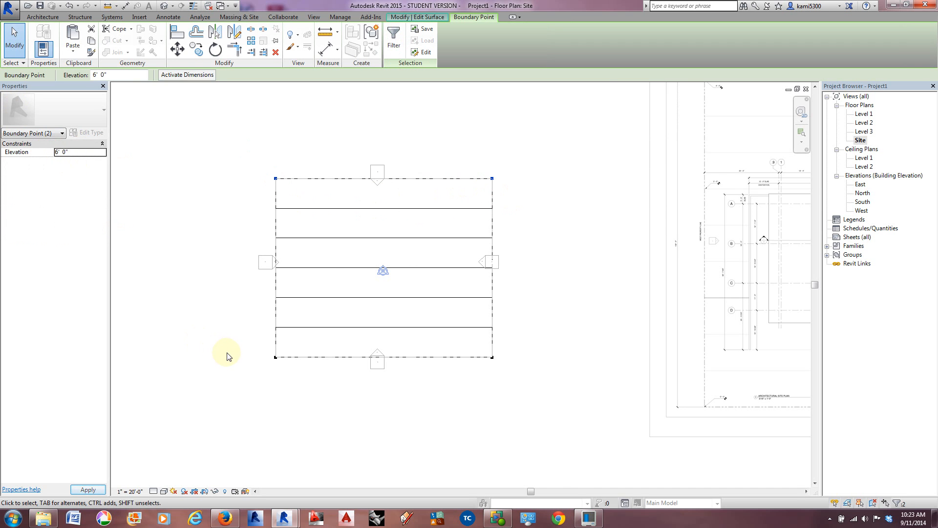
Step: Set the elevation of the toposurface's two south corner points to -3' 0" and finish the surface
drag(254, 346, 521, 383)
drag(77, 154, 40, 148)
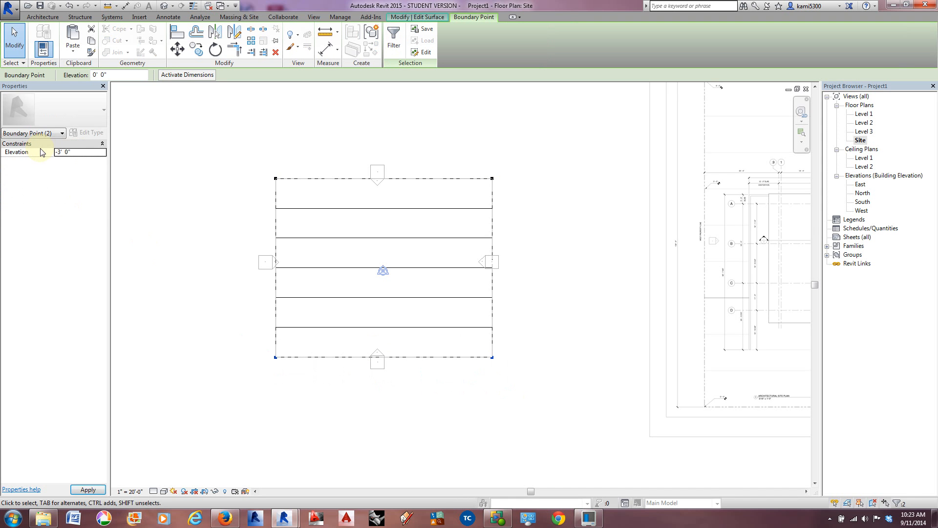
click(211, 305)
scroll(247, 233, down, 1)
middle_drag(389, 257, 357, 257)
middle_drag(552, 269, 546, 268)
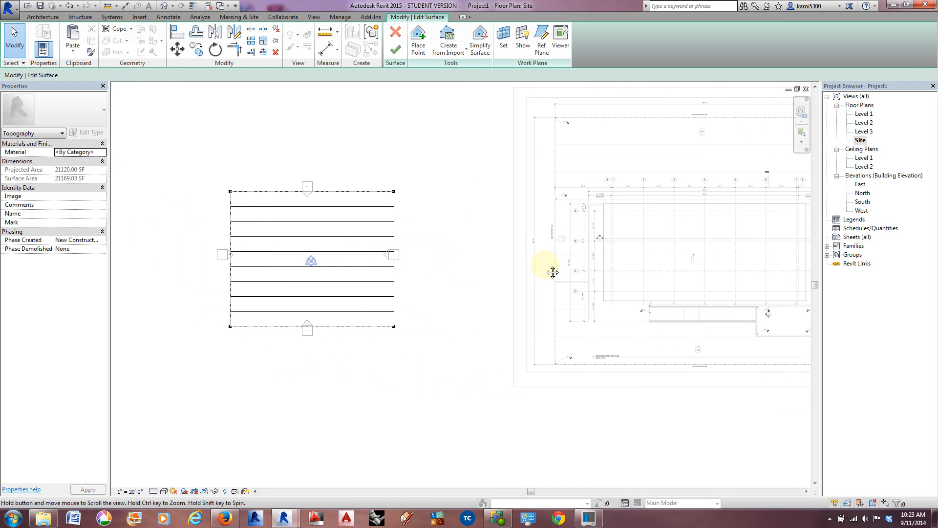
click(396, 50)
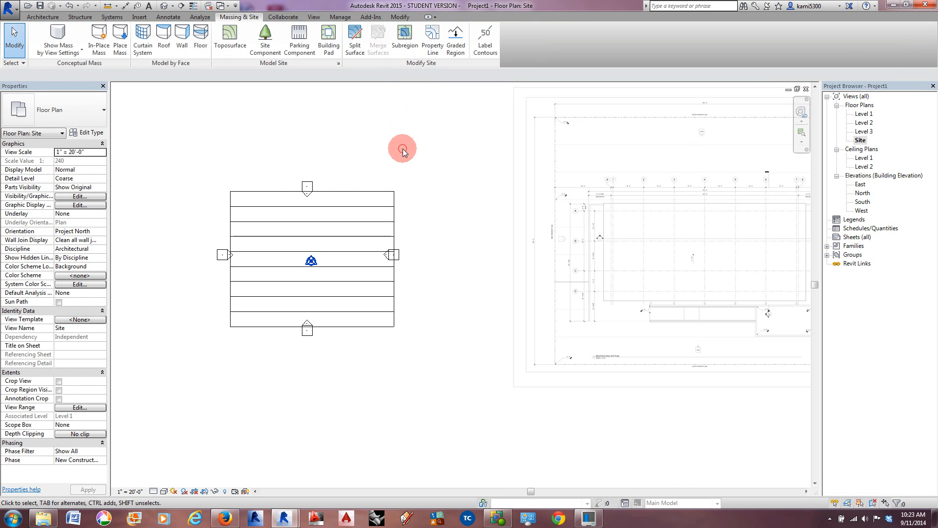
Step: Override the toposurface's graphics by element in the site view to halftone, and deselect it
scroll(378, 212, up, 5)
middle_drag(377, 212, 507, 197)
click(505, 170)
scroll(507, 169, down, 4)
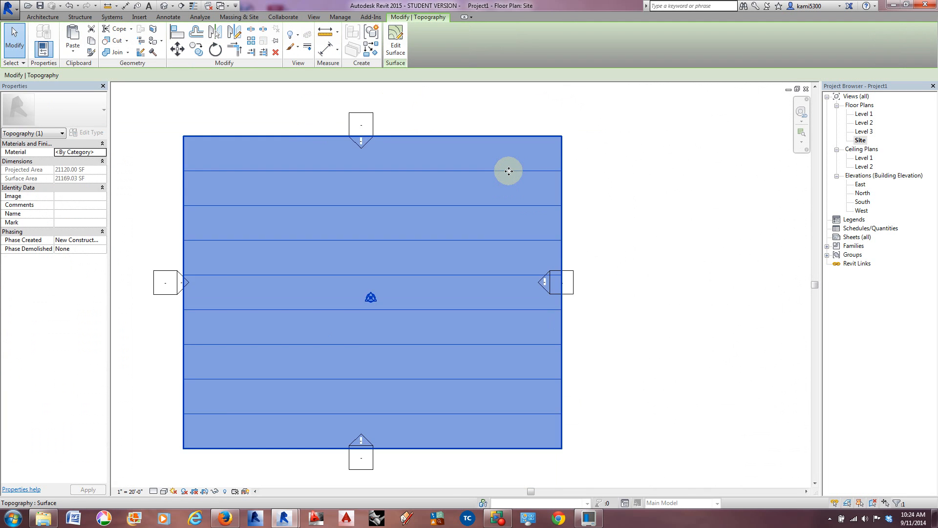
middle_drag(442, 199, 456, 204)
scroll(456, 203, down, 1)
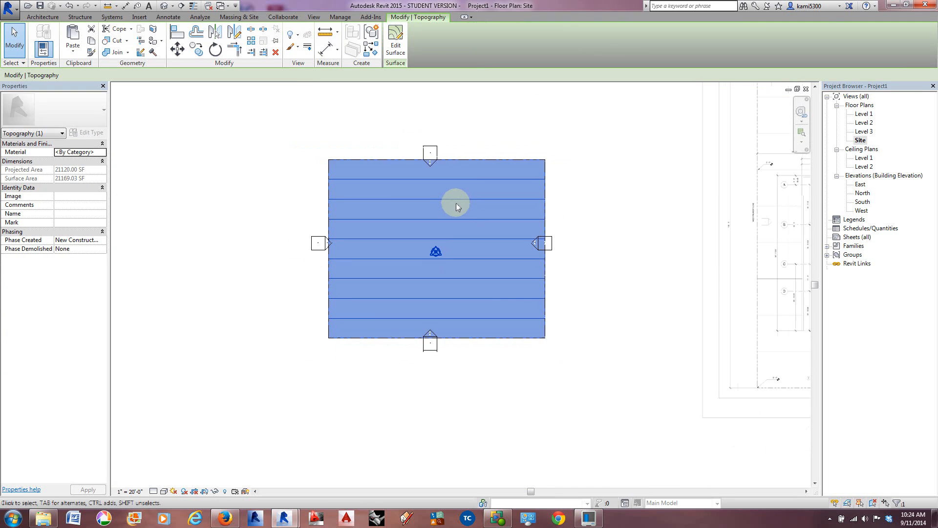
right_click(445, 178)
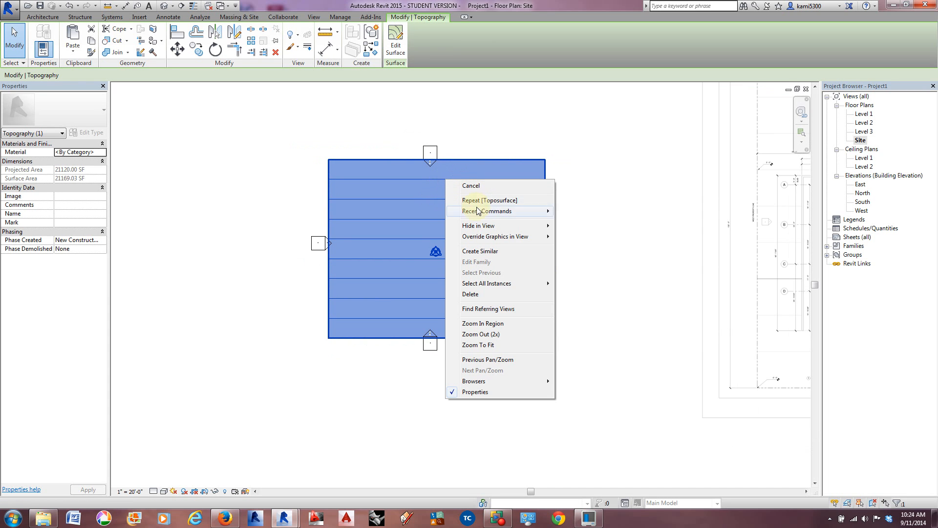
mouse_move(489, 242)
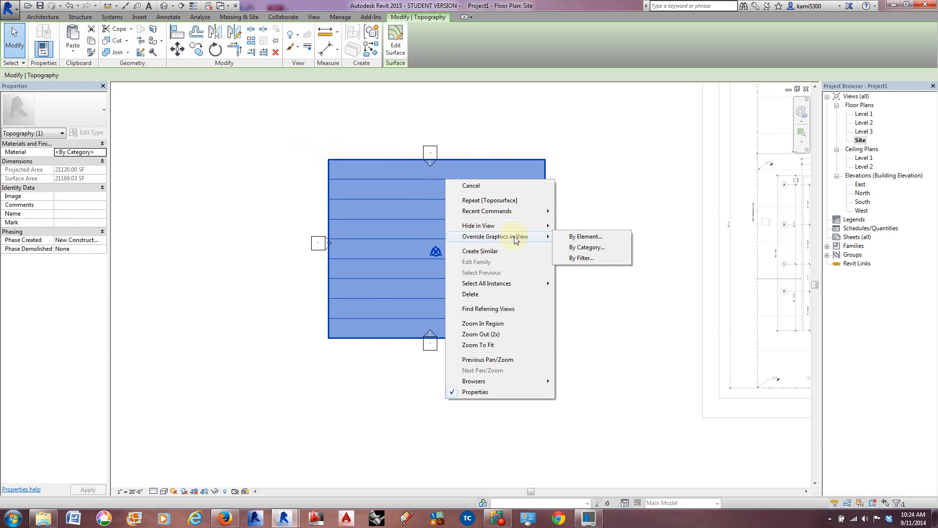
click(581, 238)
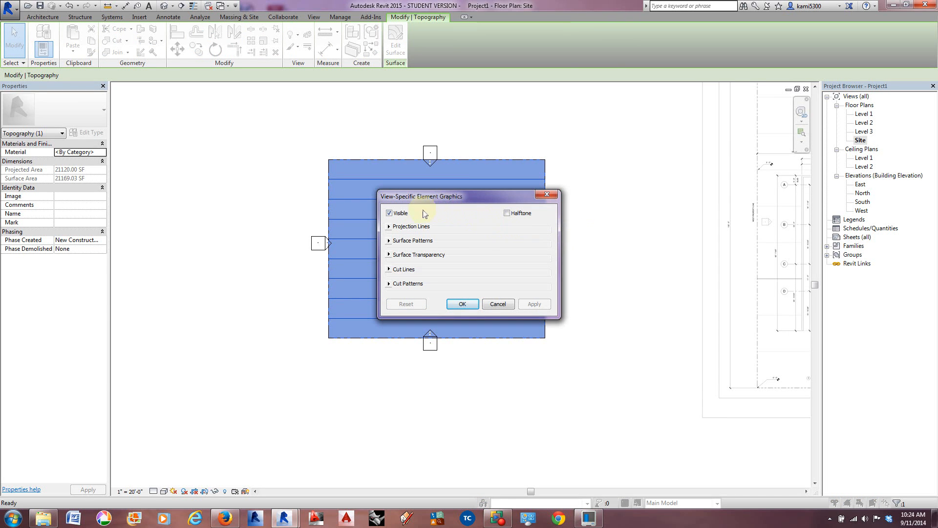
click(507, 213)
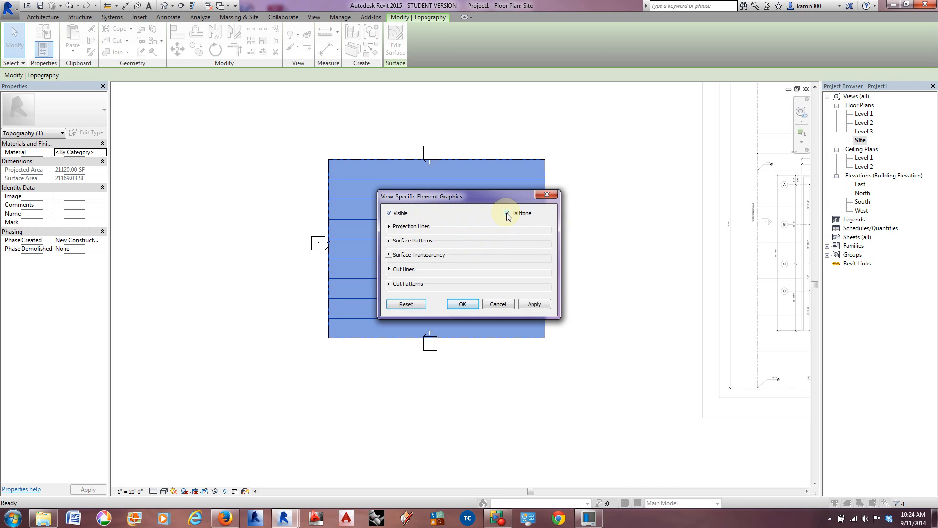
click(537, 305)
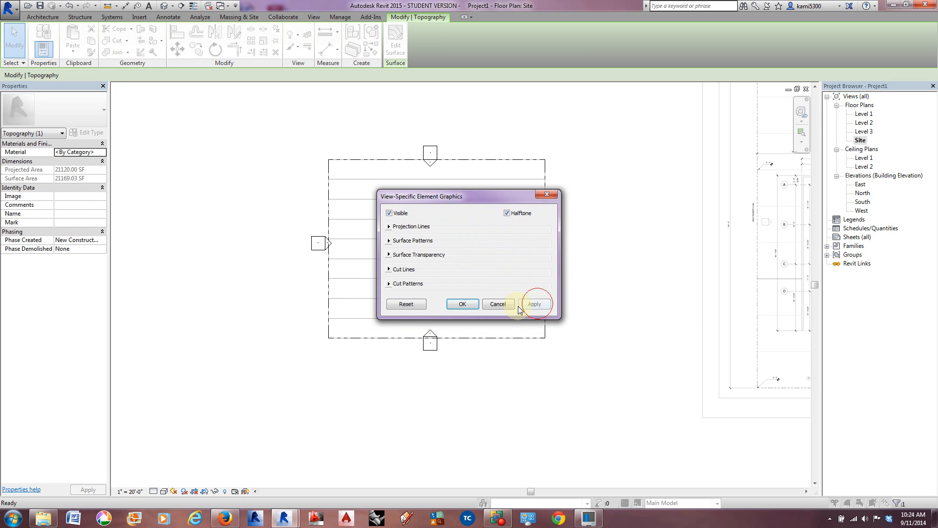
click(461, 305)
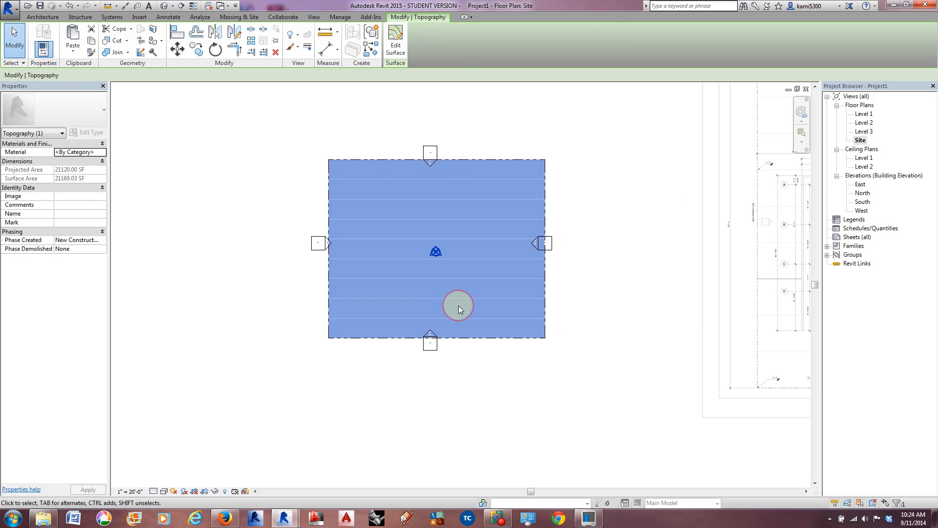
click(593, 210)
Step: Examine the grid layout on the site plan image, including the dimension from the north property line to grid A
scroll(493, 164, up, 3)
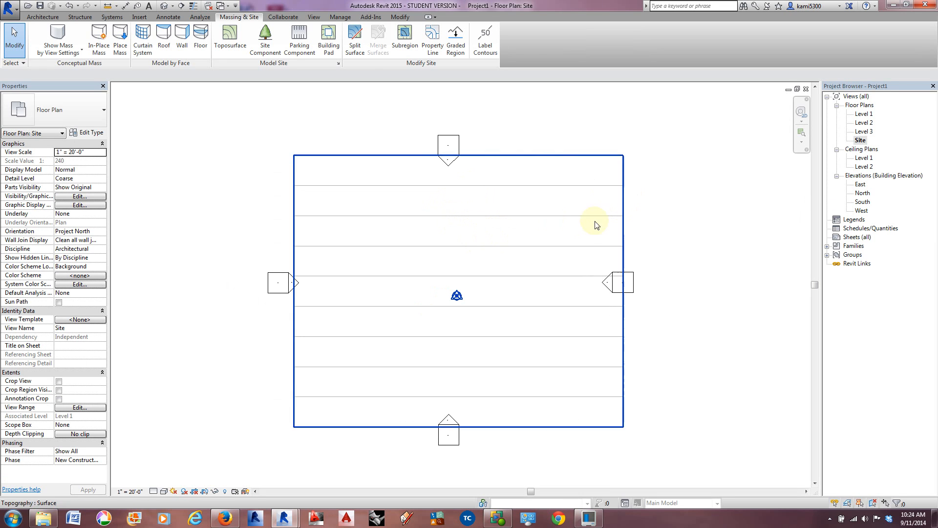
scroll(581, 244, down, 1)
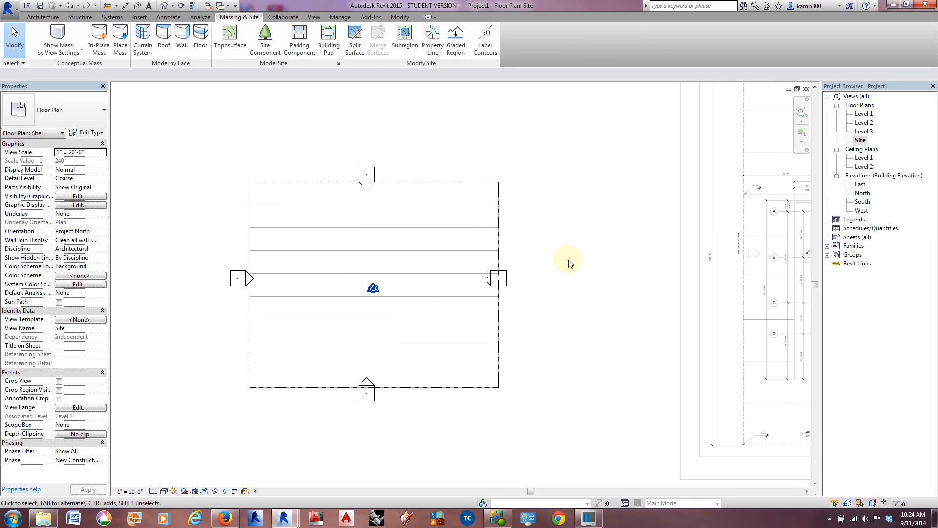
scroll(572, 257, down, 1)
middle_drag(571, 257, 505, 279)
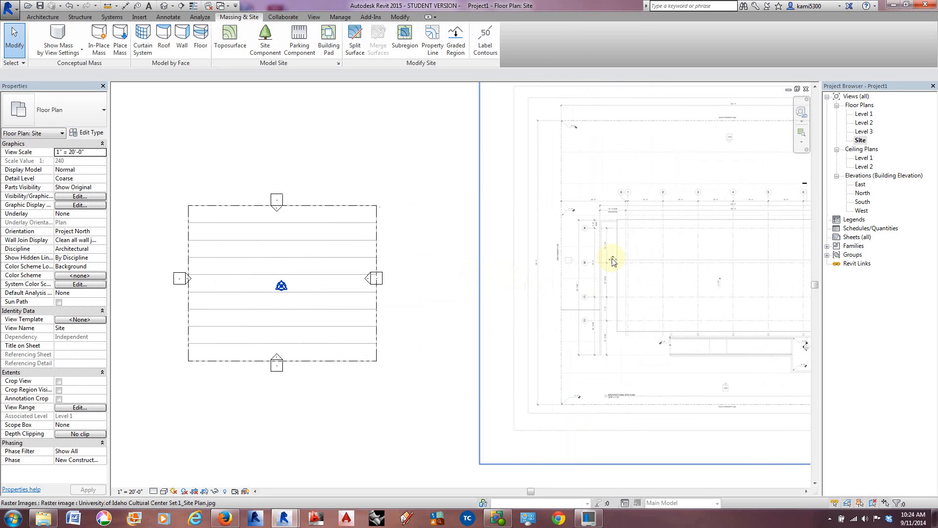
scroll(619, 262, up, 3)
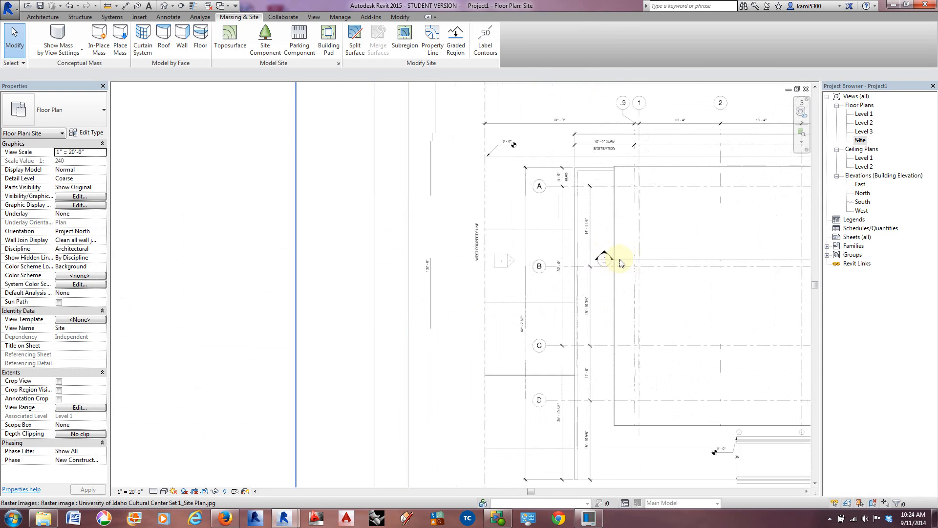
middle_drag(684, 266, 427, 316)
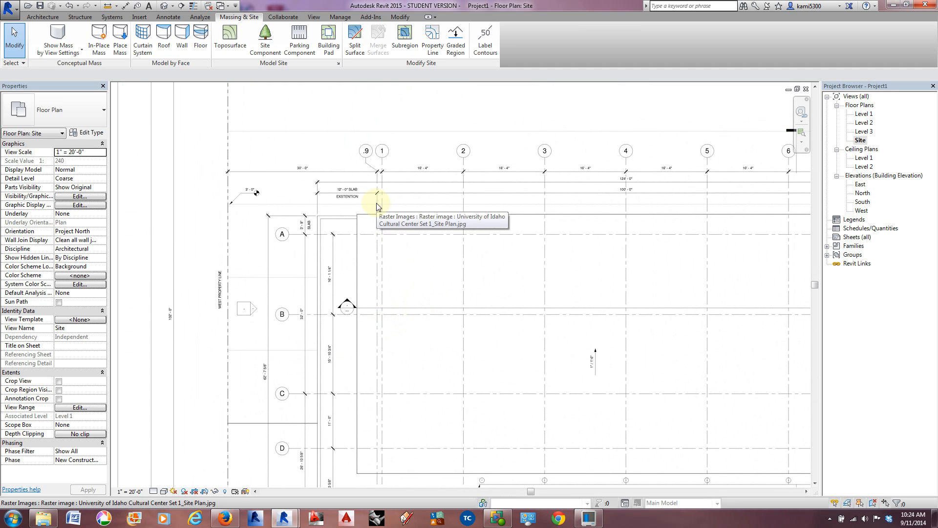
scroll(409, 206, down, 3)
middle_drag(492, 265, 473, 268)
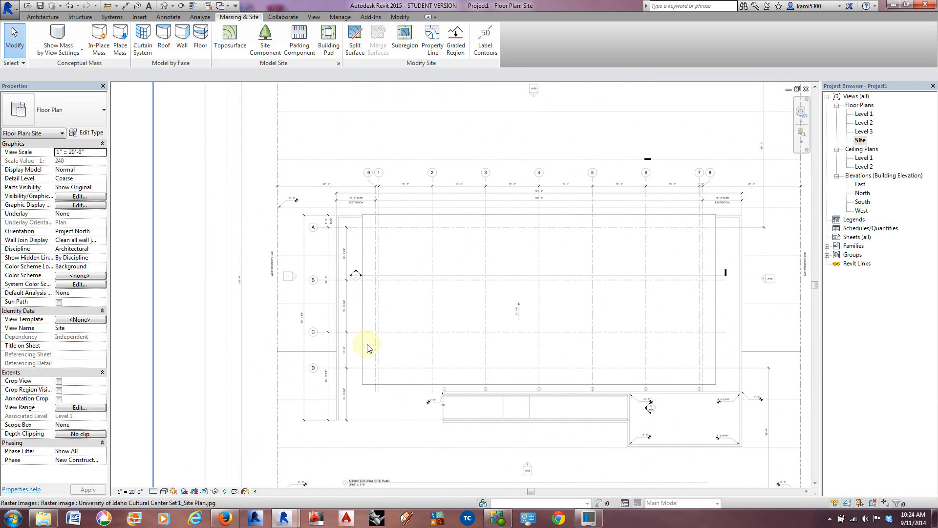
middle_drag(590, 306, 572, 349)
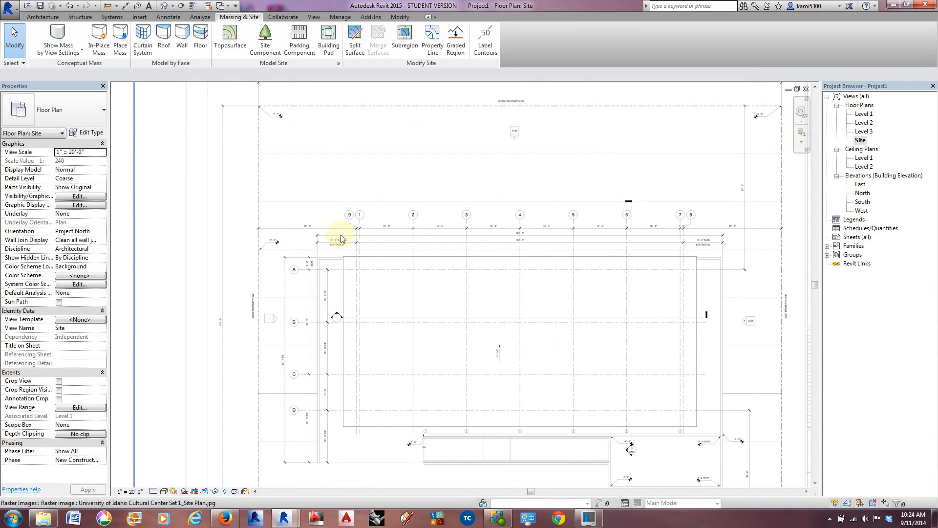
middle_drag(523, 260, 476, 263)
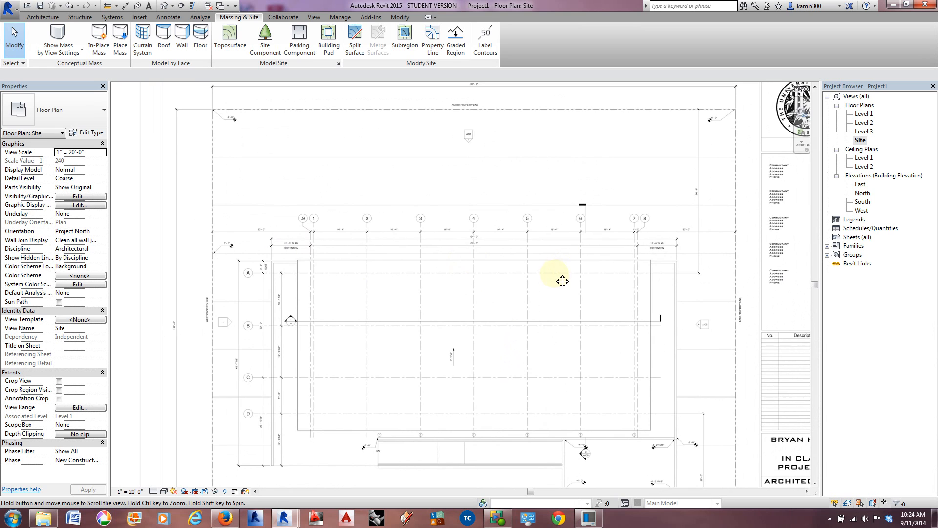
middle_drag(621, 279, 626, 265)
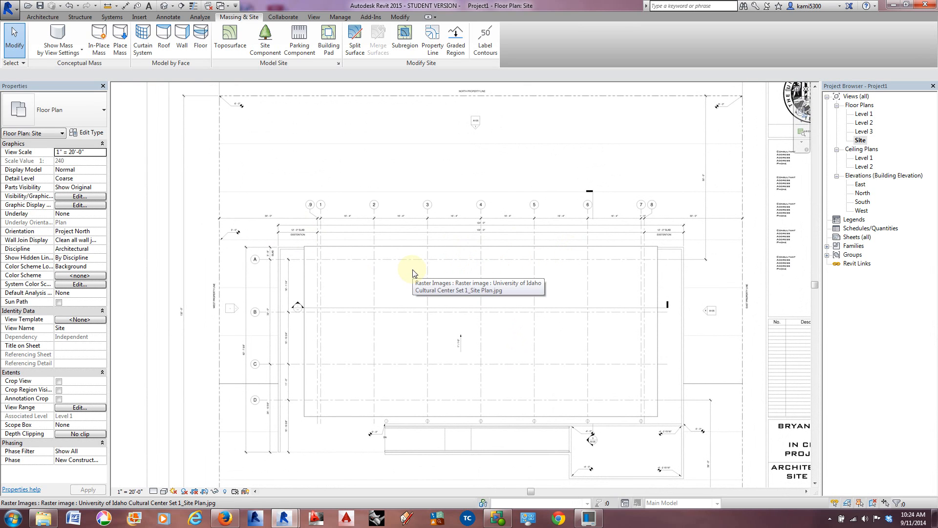
scroll(301, 334, up, 1)
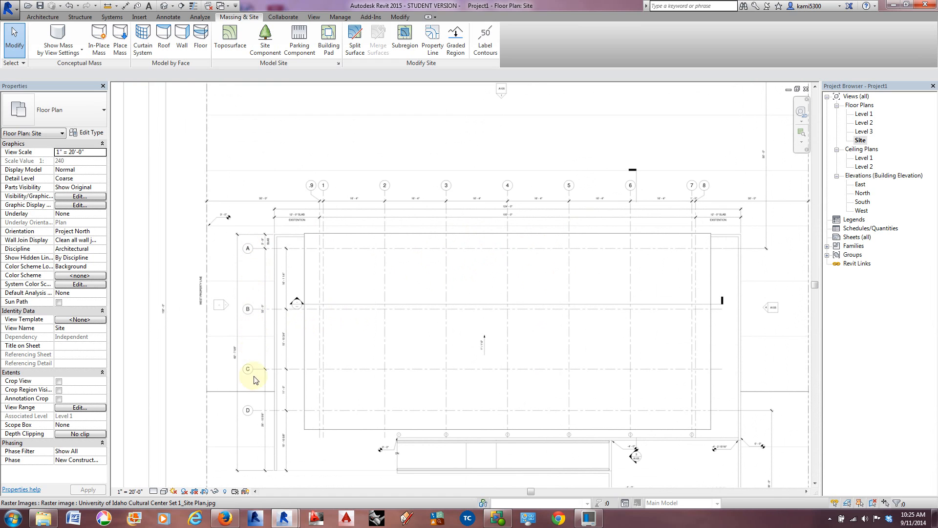
middle_drag(488, 260, 433, 284)
scroll(726, 175, up, 2)
scroll(725, 177, up, 1)
scroll(700, 188, down, 3)
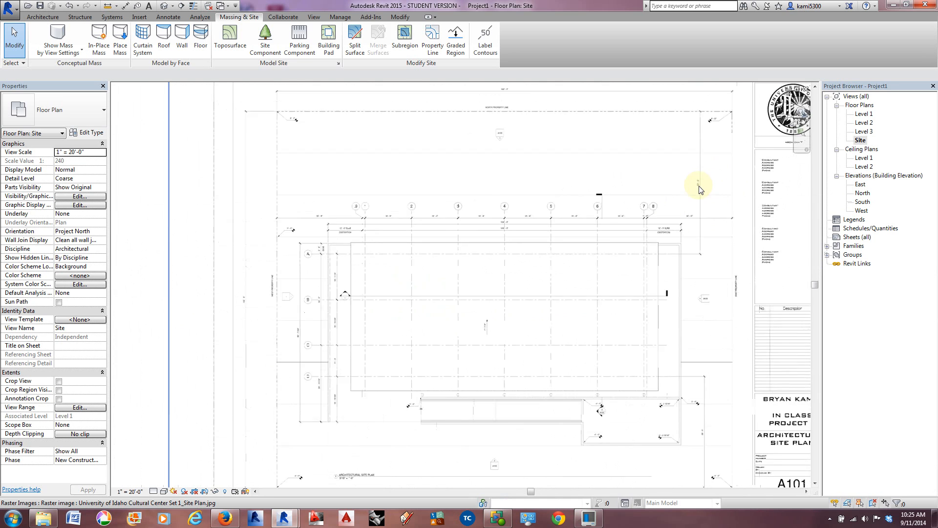
Step: Draw a horizontal grid line across the property about 28' south of the north property line, with its bubble at the west end
middle_drag(344, 291, 540, 247)
middle_drag(452, 186, 445, 215)
scroll(444, 214, up, 1)
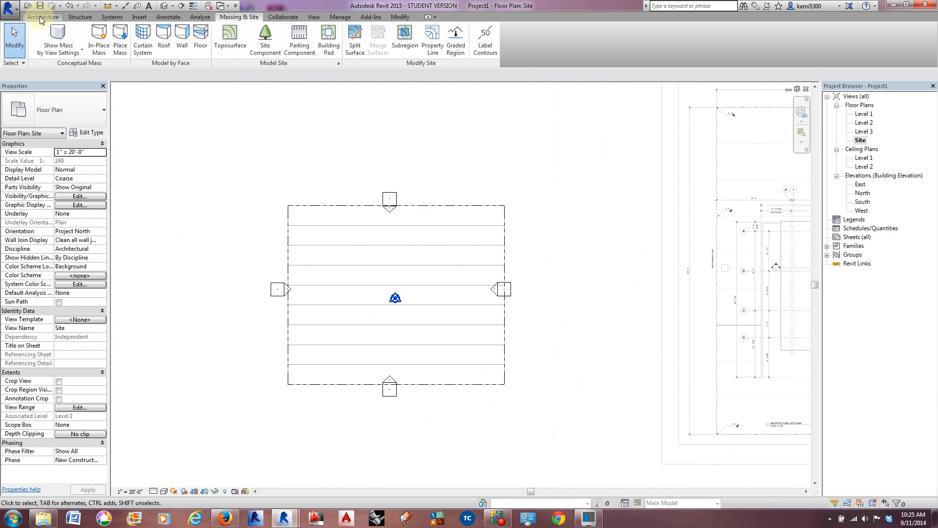
click(43, 17)
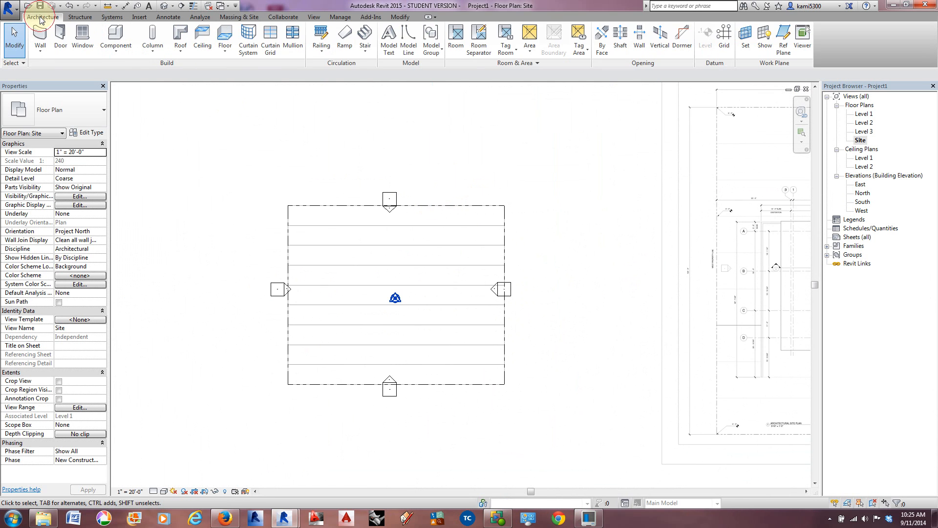
click(725, 44)
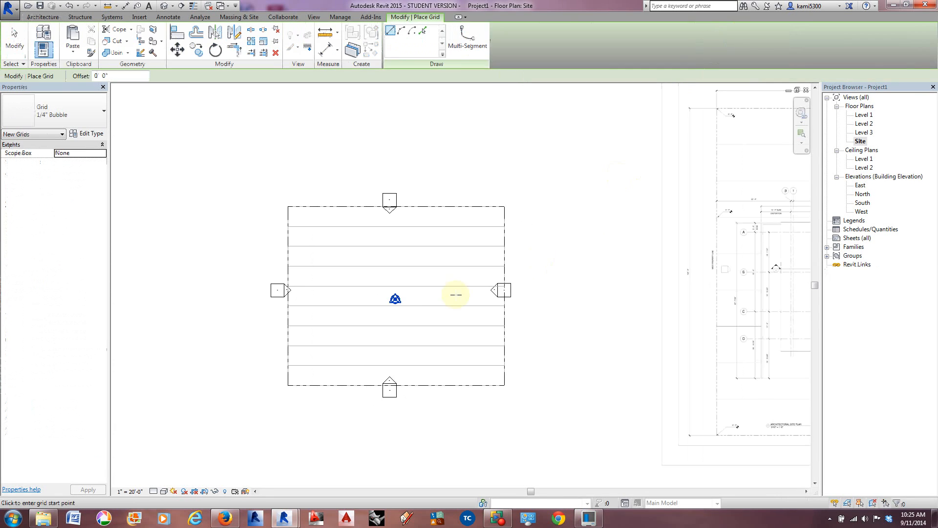
click(530, 244)
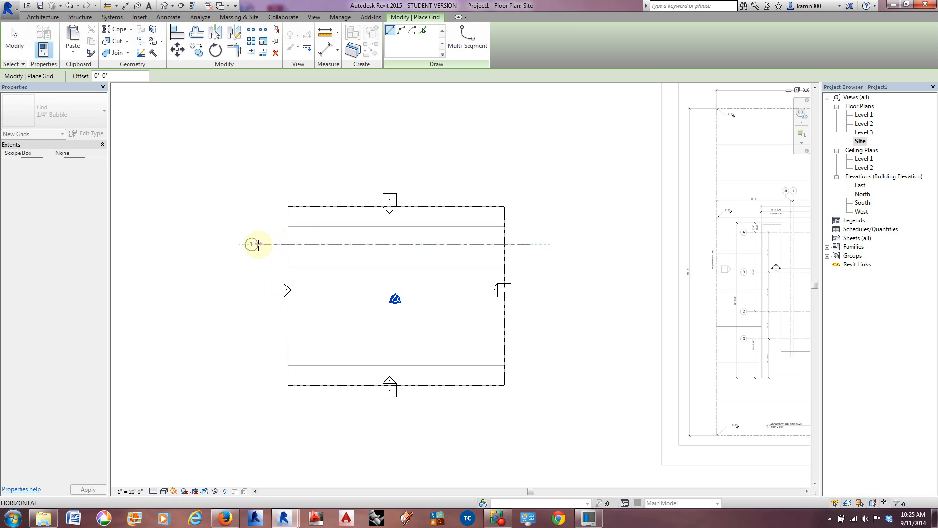
click(258, 244)
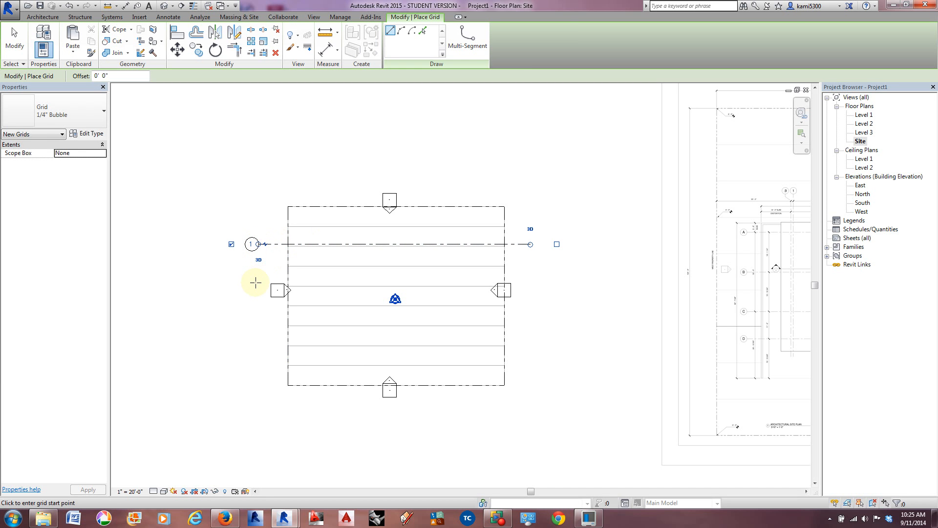
click(14, 40)
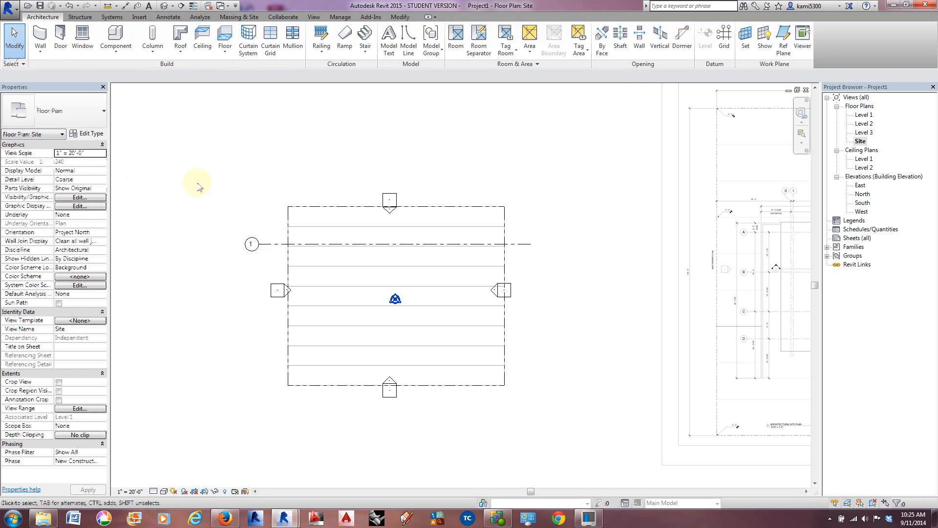
Step: Place an aligned dimension between the horizontal grid line and the north property line, just east of the property
click(411, 243)
middle_drag(428, 270, 447, 281)
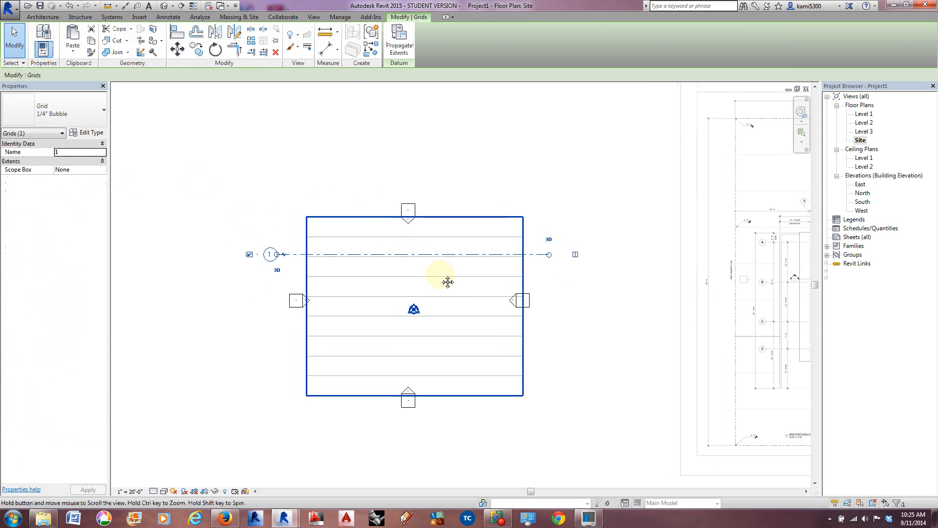
click(325, 48)
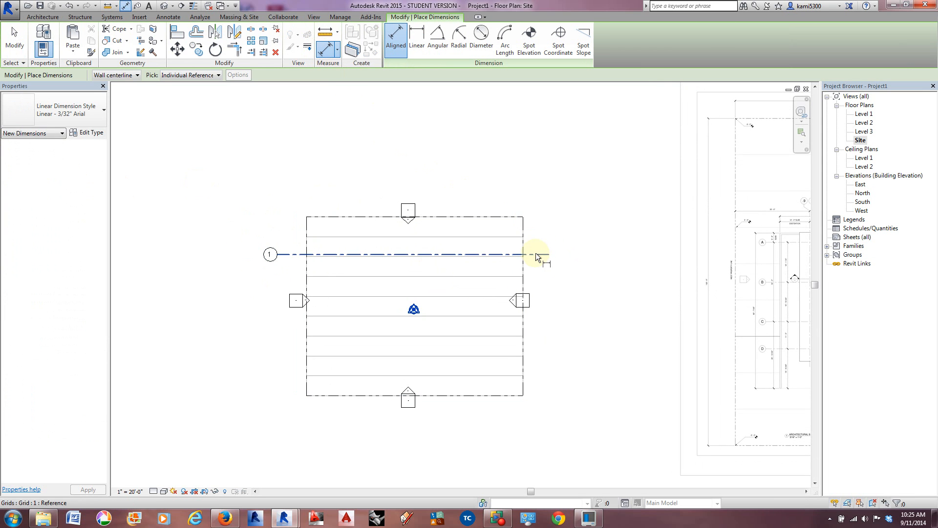
click(527, 216)
click(549, 196)
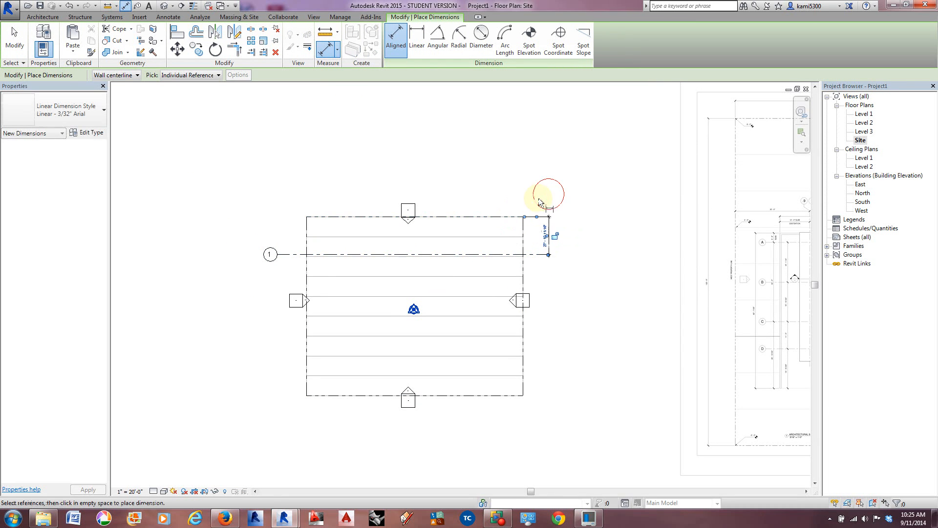
click(15, 41)
Step: Set the grid line's distance from the north property line to 50', and deselect everything
click(283, 255)
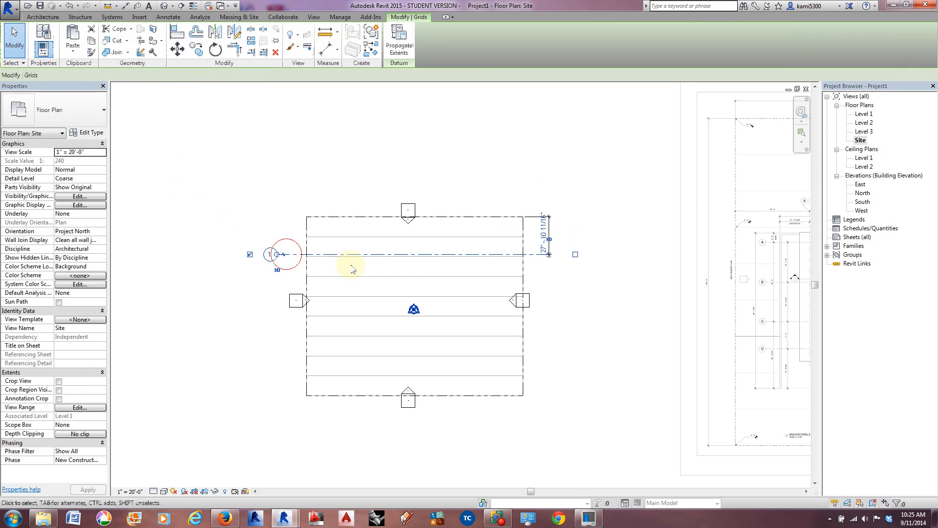
scroll(466, 268, up, 2)
click(587, 215)
text(50)
key(Return)
click(592, 218)
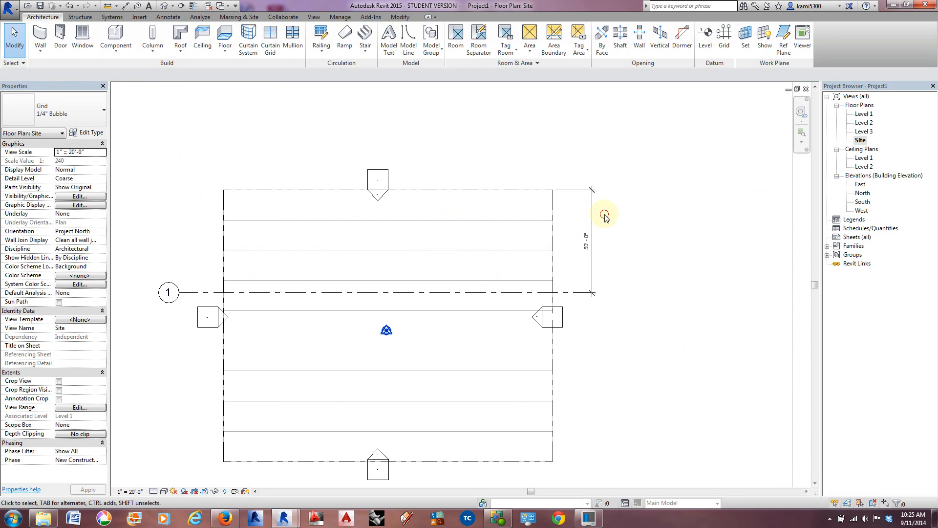
click(591, 218)
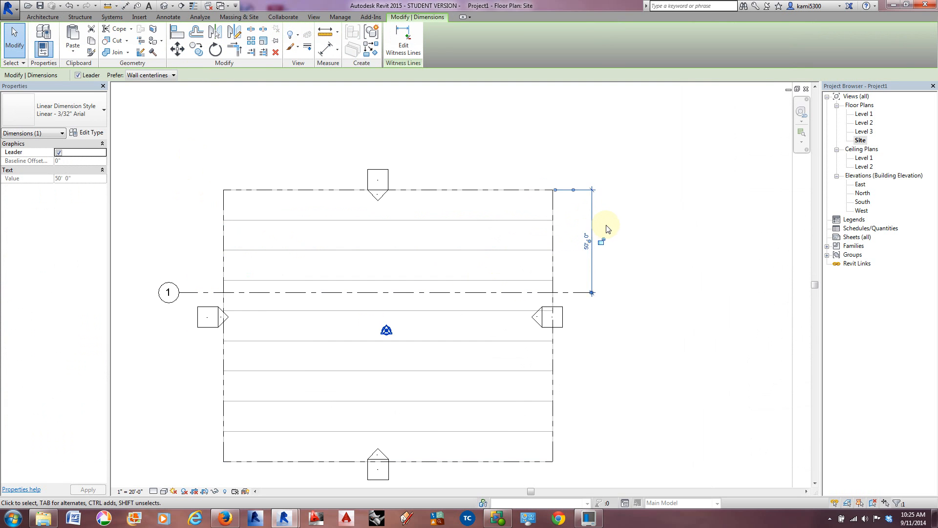
scroll(608, 229, down, 2)
click(644, 342)
Step: Examine the spacing between the lettered grids A to D and the numbered grid layout on the site plan image
middle_drag(627, 352, 531, 331)
scroll(526, 331, down, 3)
middle_drag(630, 329, 515, 329)
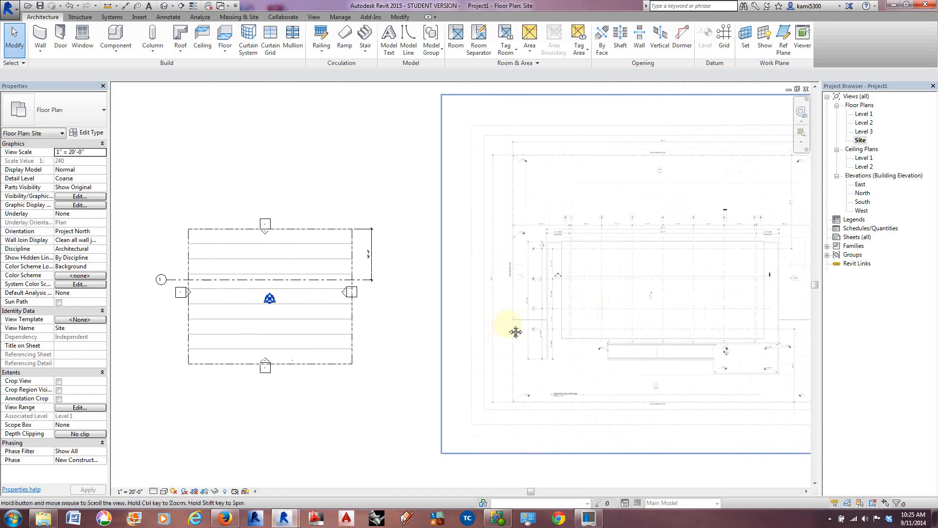
scroll(511, 260, up, 8)
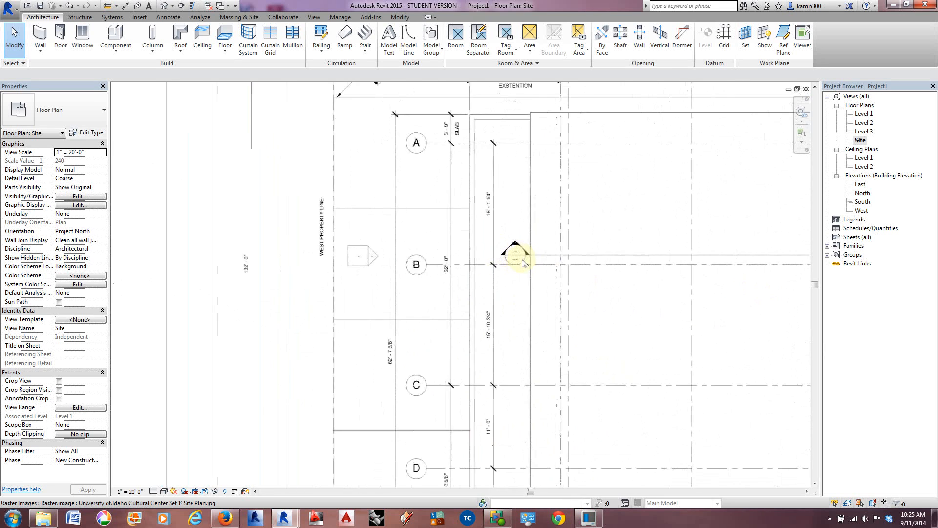
middle_drag(486, 283, 489, 296)
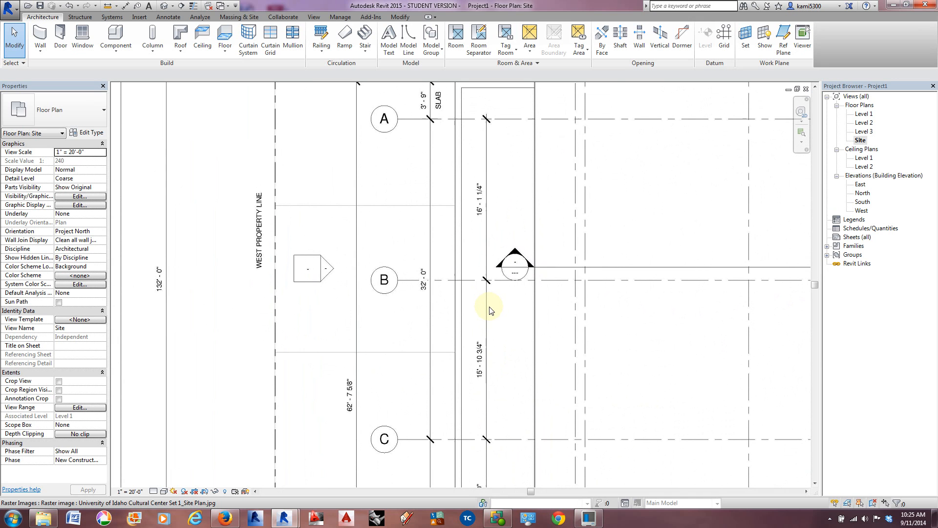
scroll(491, 309, down, 3)
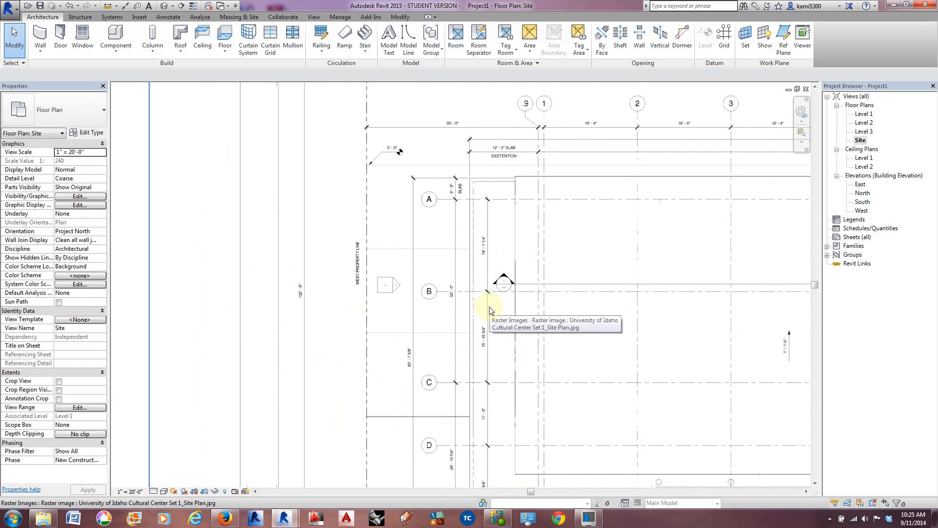
scroll(490, 309, down, 2)
mouse_move(601, 319)
middle_down()
mouse_move(395, 323)
mouse_move(648, 298)
middle_up()
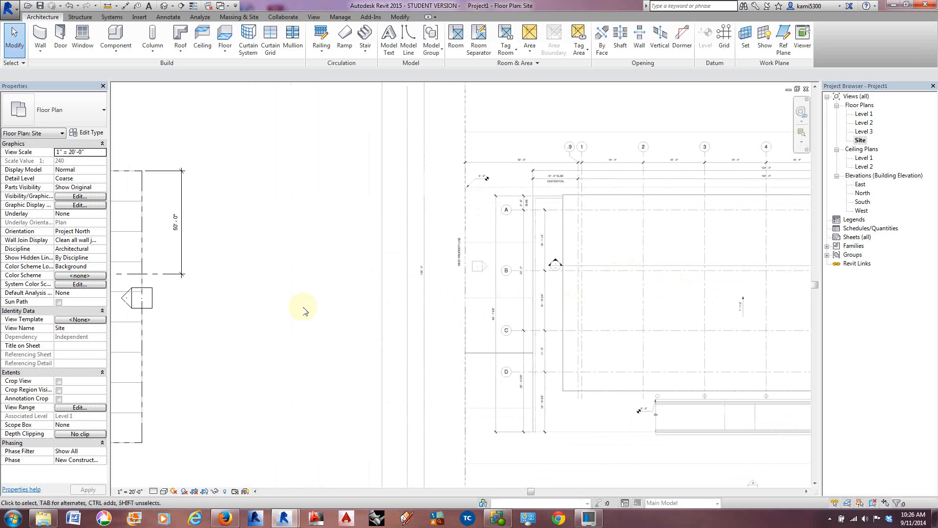
scroll(633, 259, up, 2)
scroll(743, 174, up, 2)
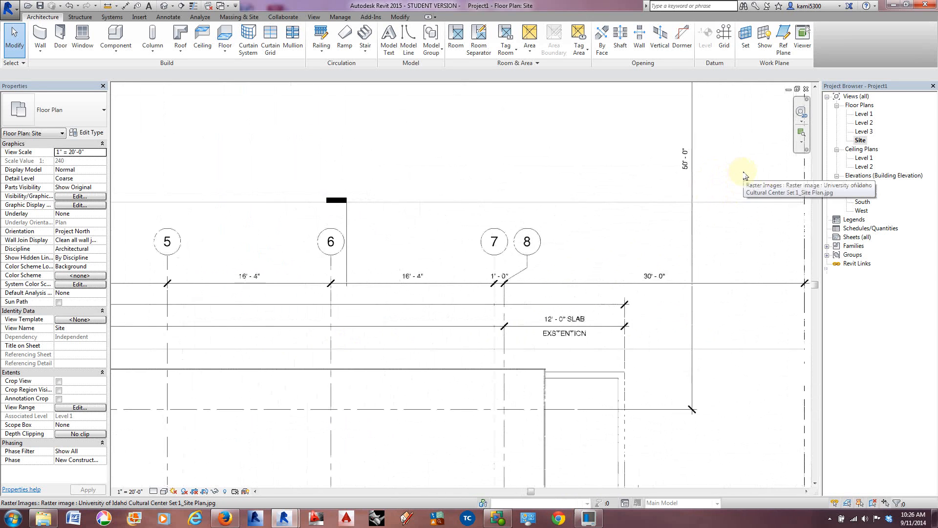
scroll(682, 191, down, 2)
middle_drag(377, 331, 621, 284)
scroll(621, 283, up, 1)
scroll(392, 299, up, 2)
scroll(331, 298, up, 2)
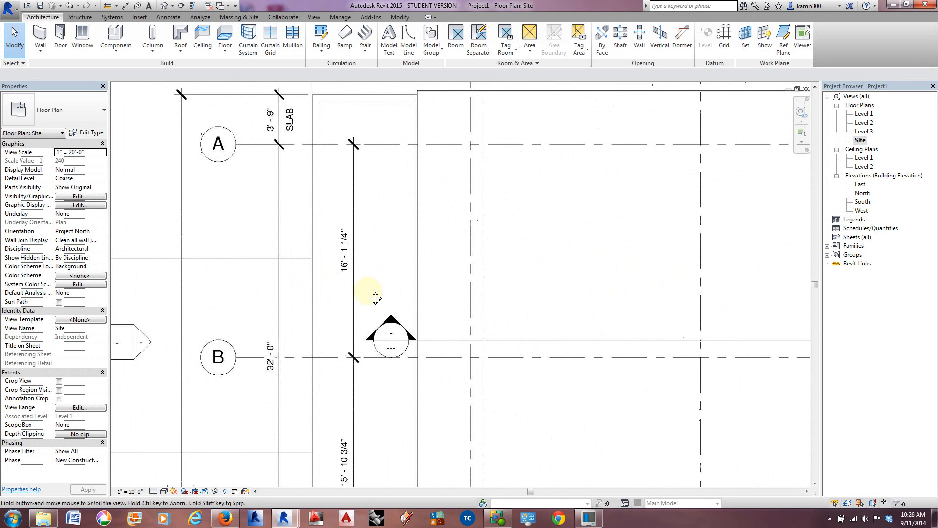
middle_drag(332, 311, 538, 265)
scroll(539, 266, down, 4)
middle_drag(310, 295, 629, 275)
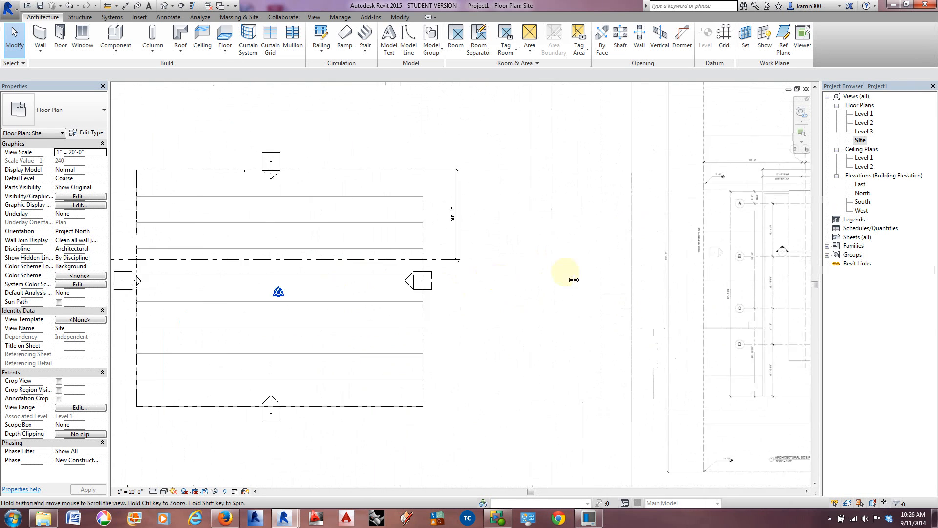
click(418, 259)
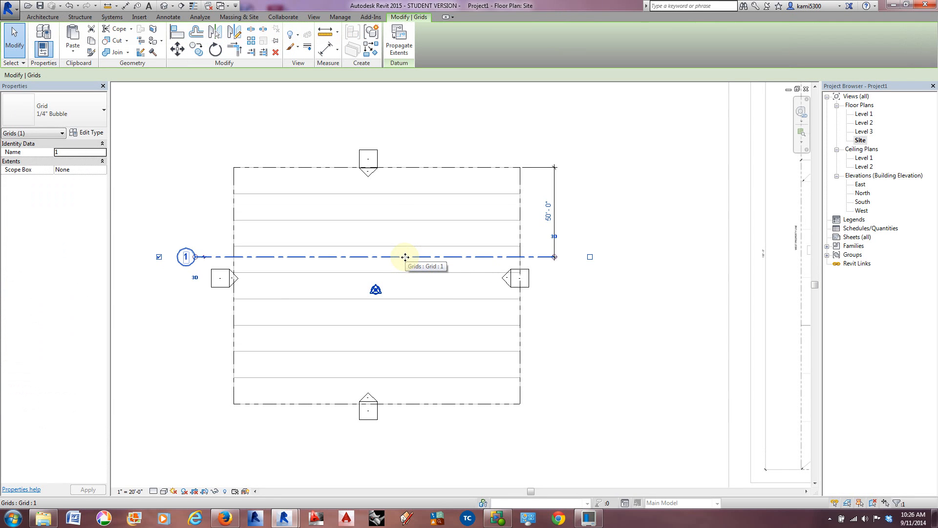
ctrl+drag(405, 257, 407, 362)
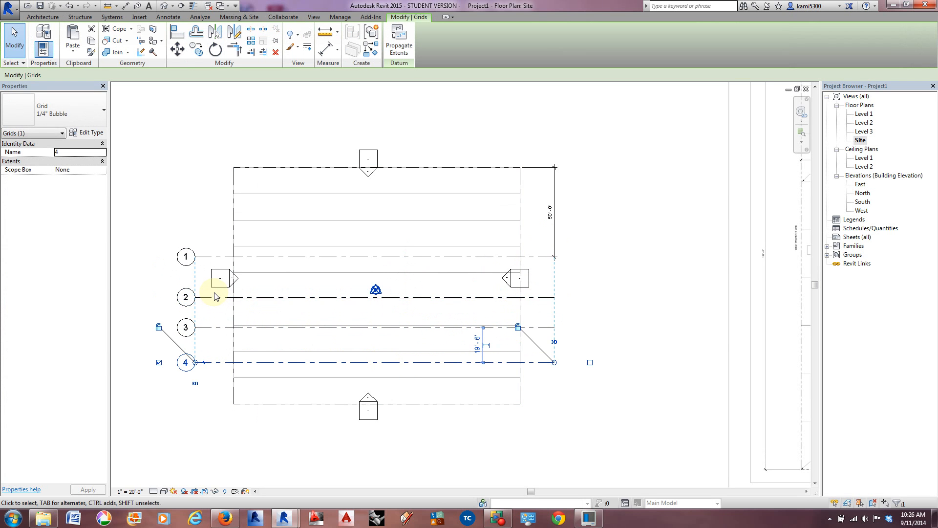
key(ctrl+z)
key(ctrl+z)
key(ctrl+z)
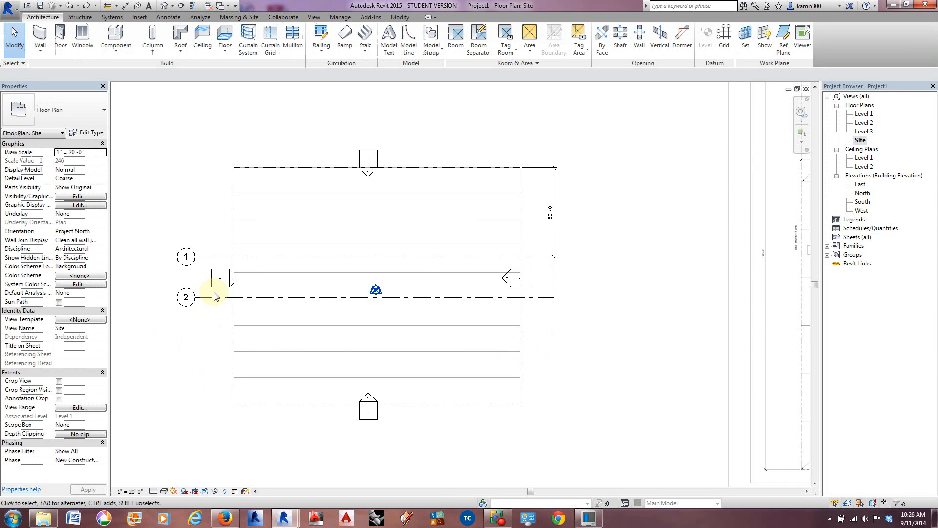
Step: Rename the horizontal grid line to A and copy it three times southward, spaced about 24' 6", 16' 6" and 21' apart
click(186, 258)
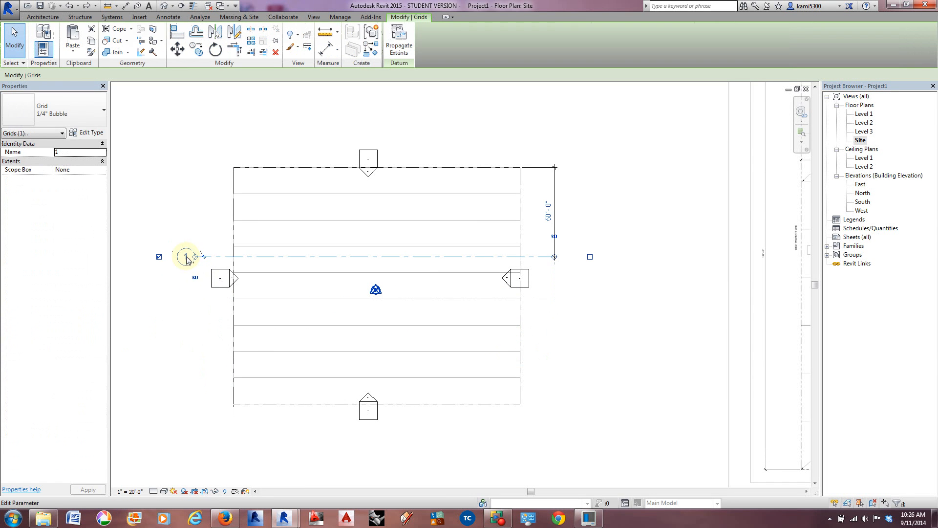
click(187, 257)
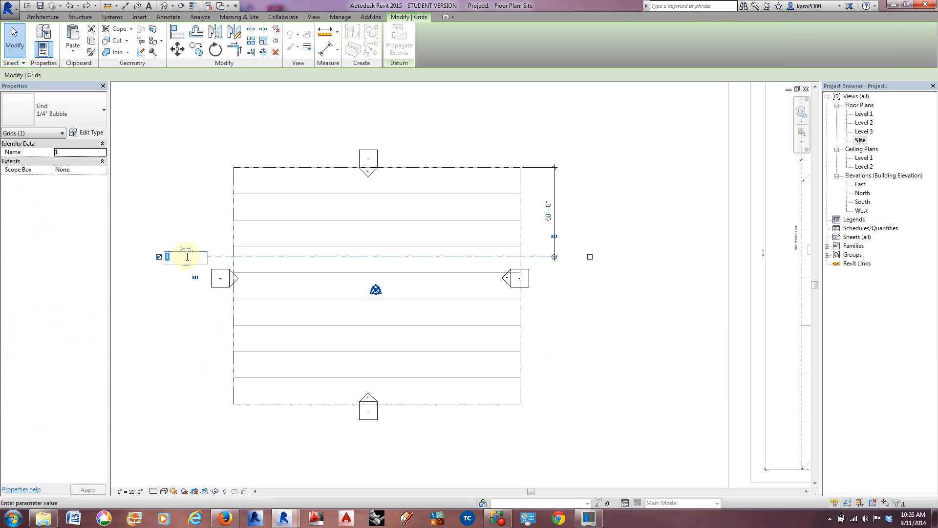
text(A)
key(Return)
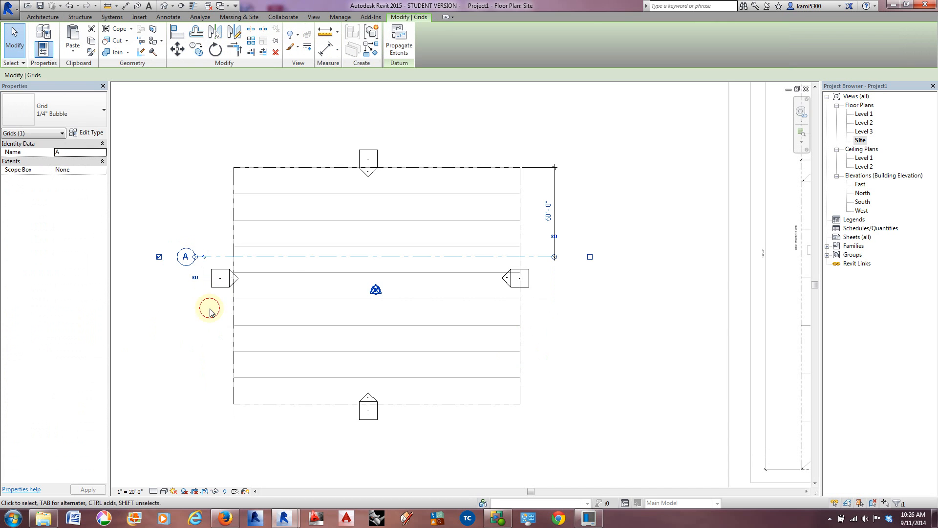
click(293, 256)
ctrl+drag(293, 257, 299, 367)
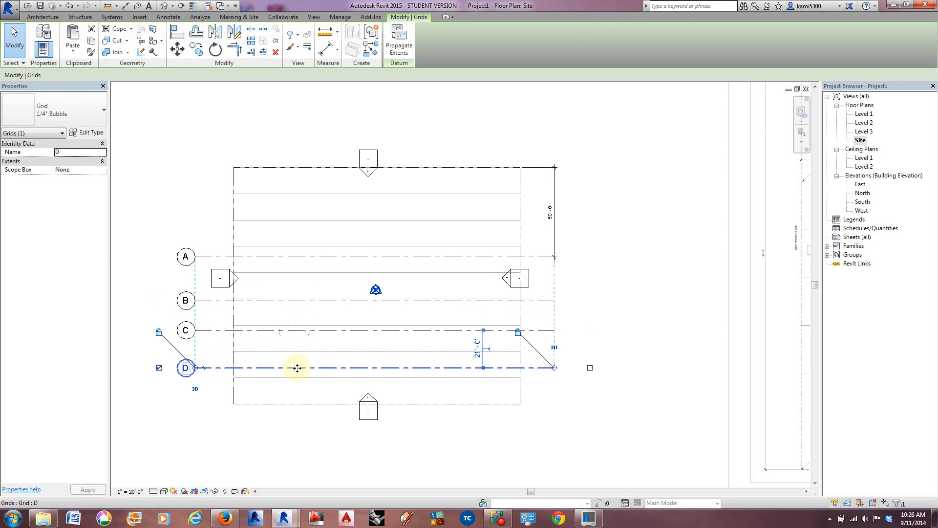
Step: Set the distance between grid lines A and B to 16' 1 1/4" by moving grid B
scroll(296, 357, up, 2)
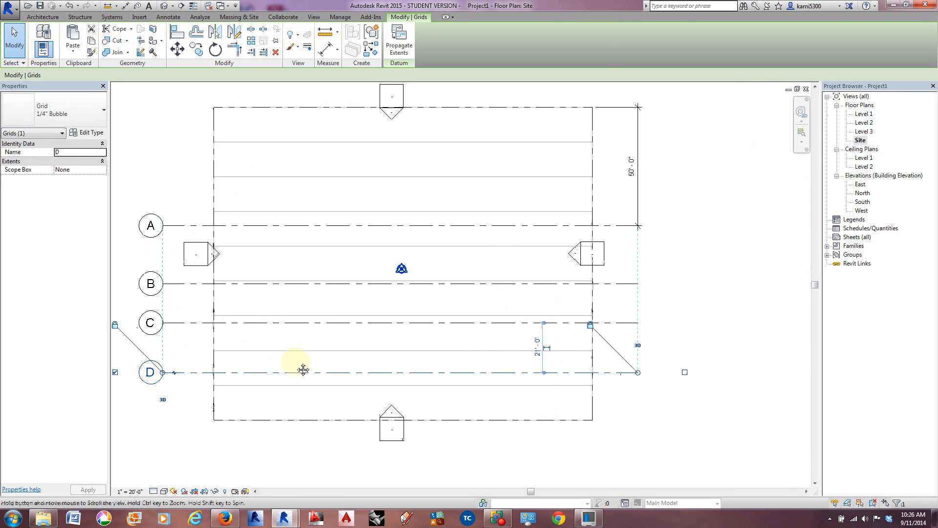
click(325, 272)
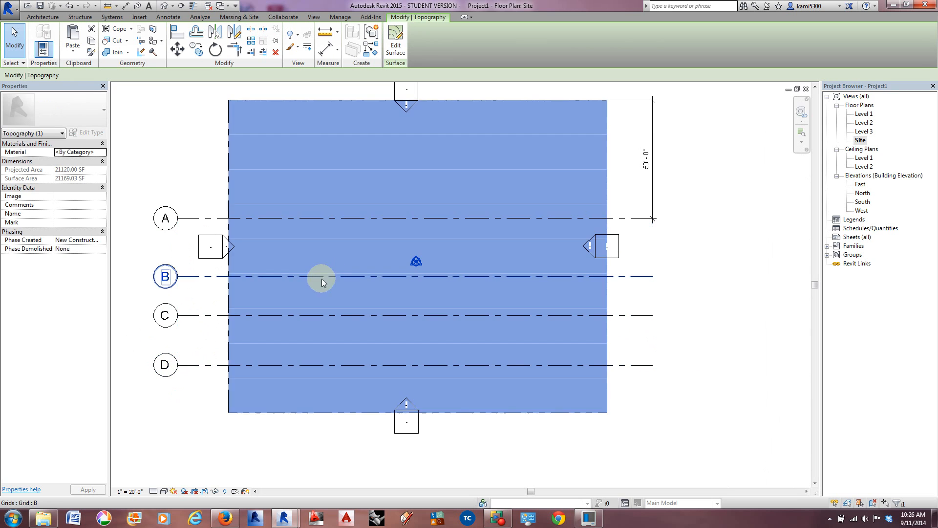
click(196, 277)
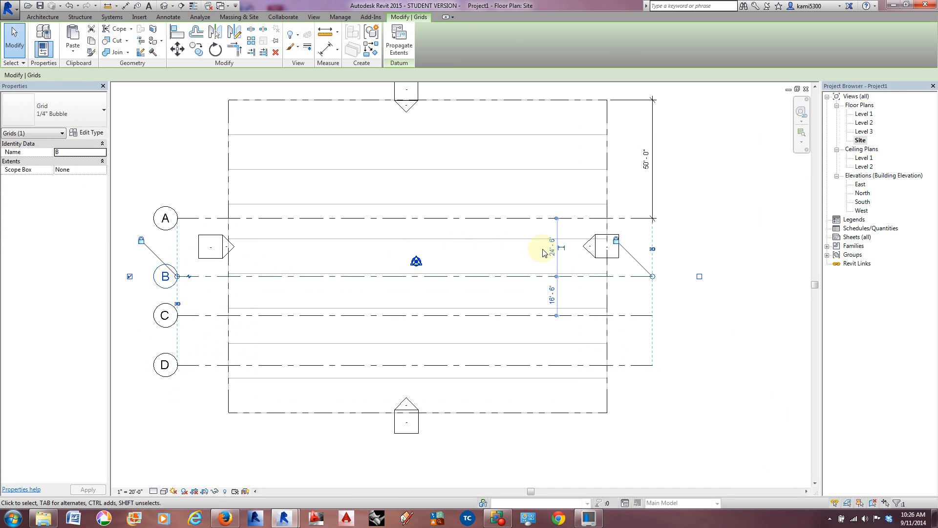
click(551, 247)
text(16 1 1/4)
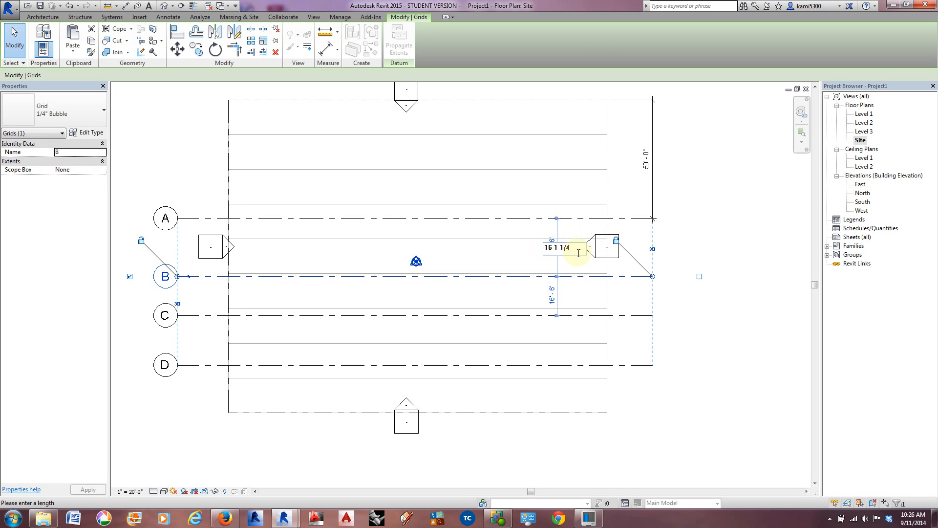
key(Return)
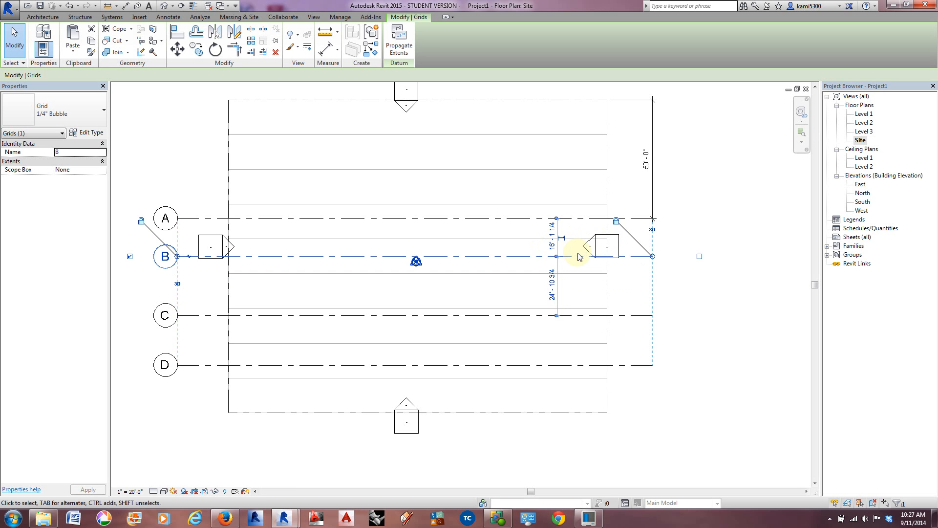
Step: Check the B-to-C spacing on the site plan image and move grid C to 15' 10 3/4" from grid B
scroll(522, 299, down, 4)
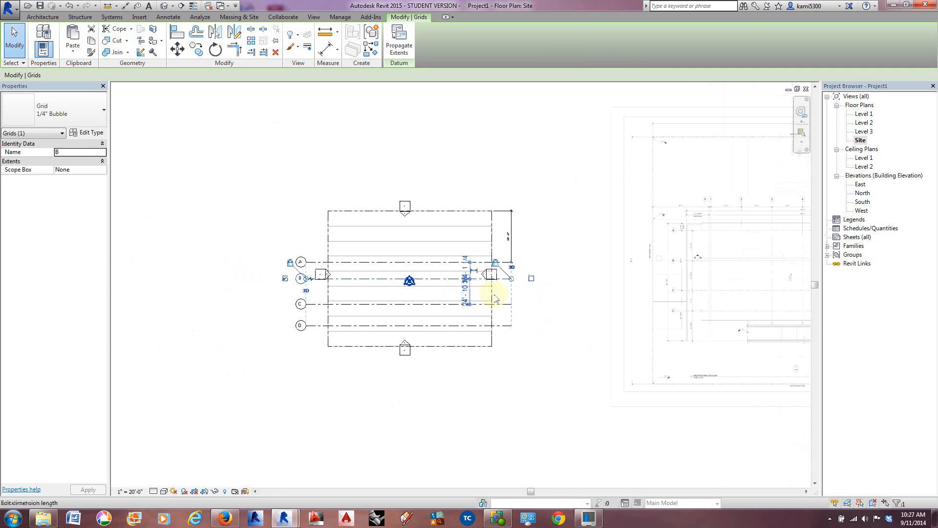
scroll(523, 294, up, 5)
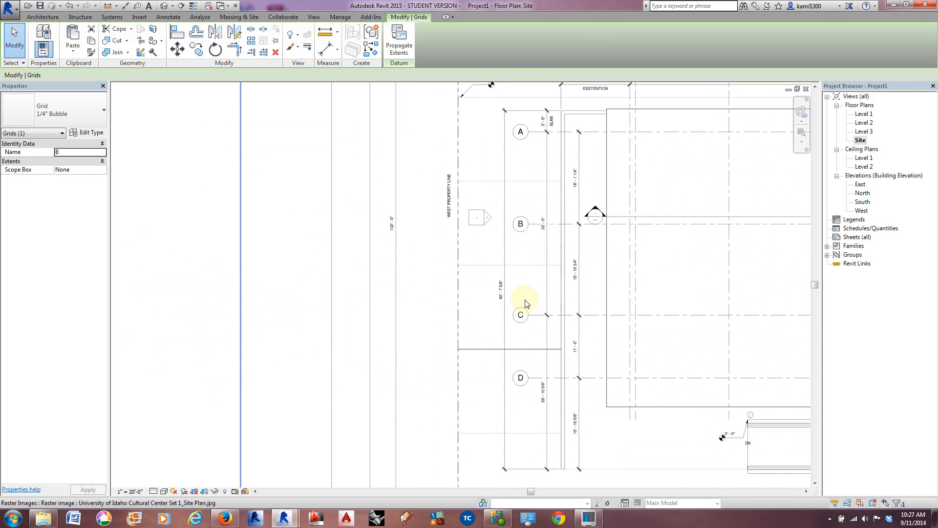
scroll(539, 311, up, 1)
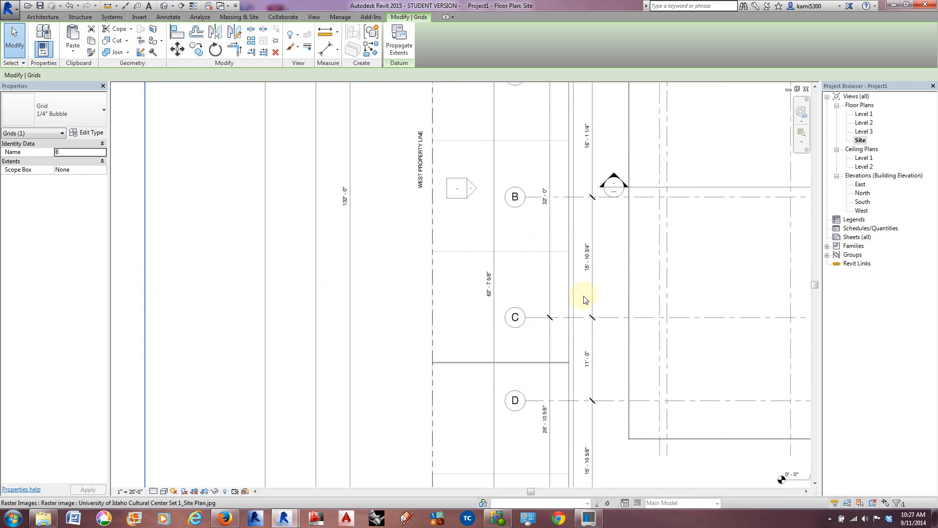
scroll(597, 259, down, 1)
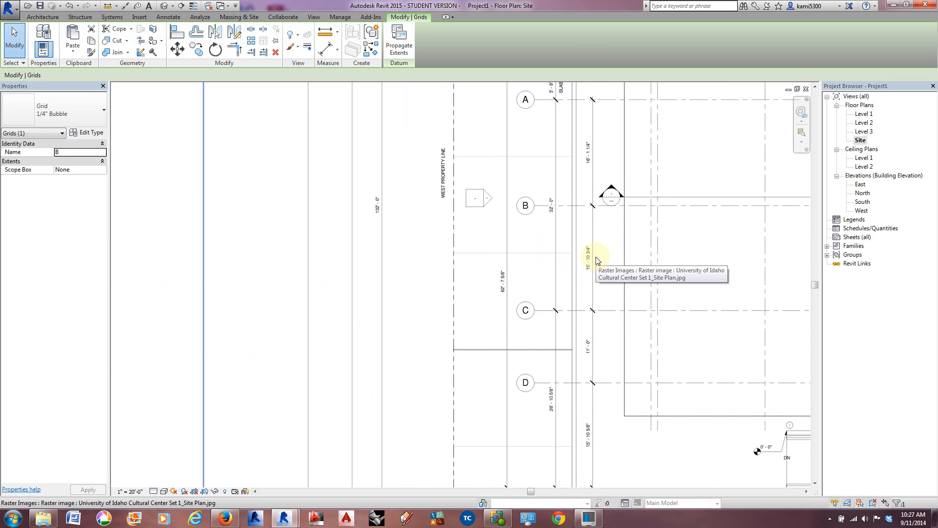
scroll(596, 260, down, 2)
middle_drag(286, 288, 604, 267)
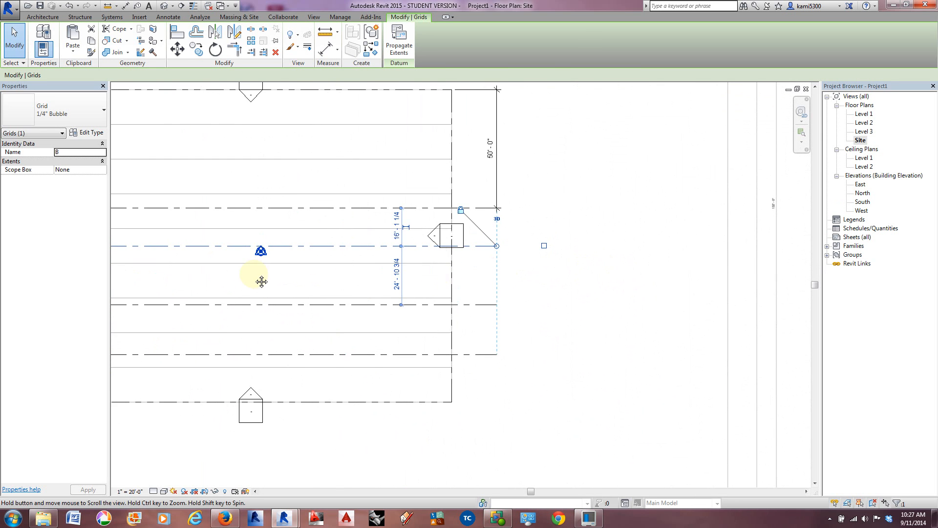
middle_drag(260, 281, 480, 273)
click(473, 308)
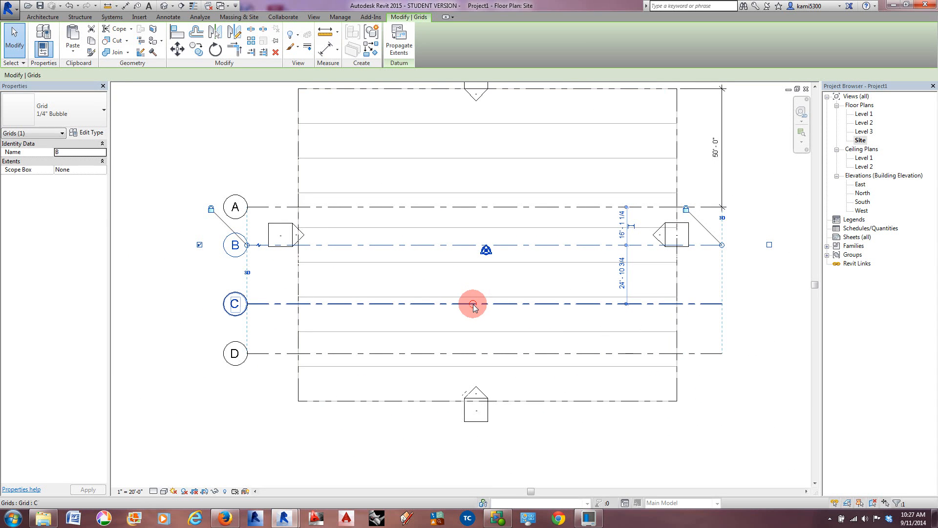
click(621, 273)
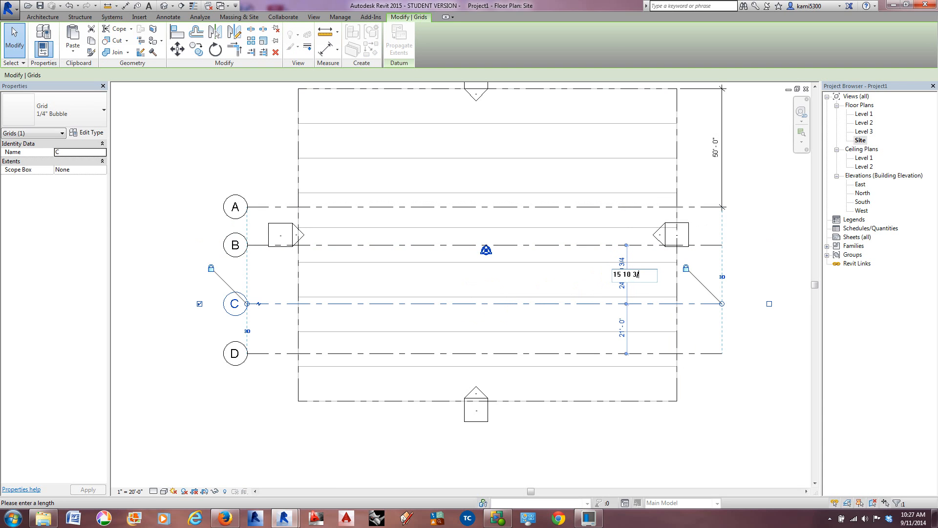
key(Return)
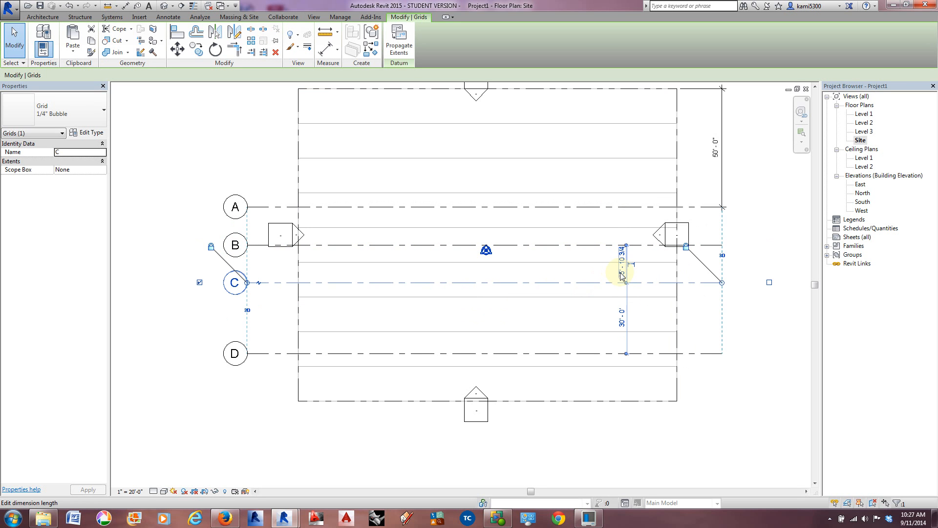
Step: Check the C-to-D spacing on the site plan image, move grid D to 11' from grid C, and deselect everything
middle_drag(533, 334, 504, 337)
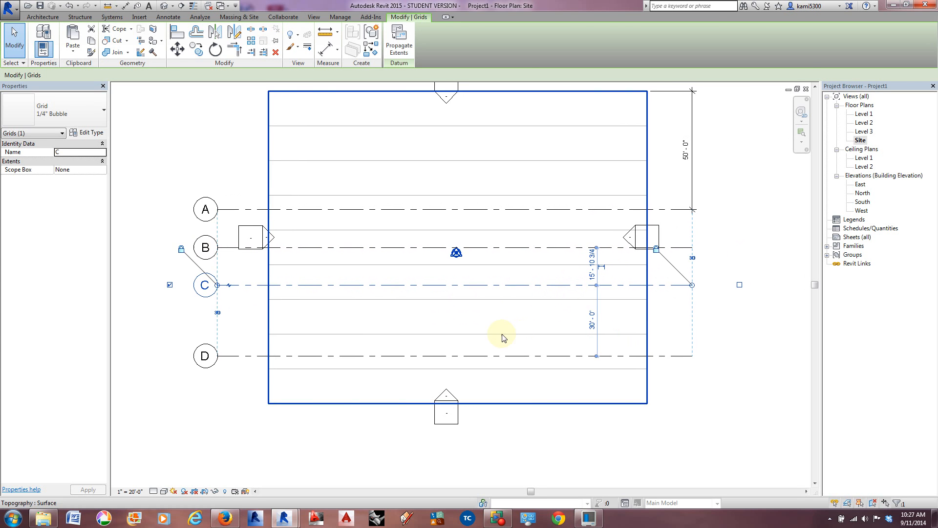
click(171, 329)
middle_drag(578, 316, 252, 303)
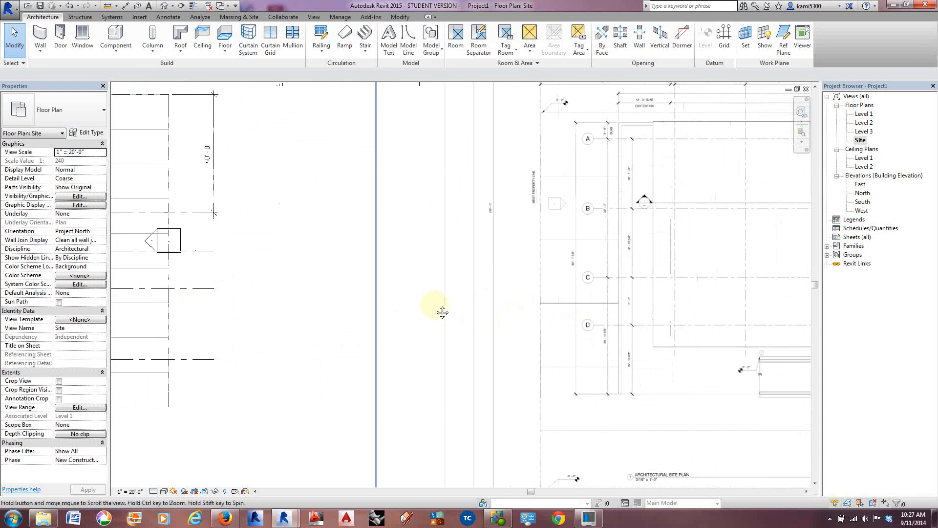
scroll(597, 294, up, 3)
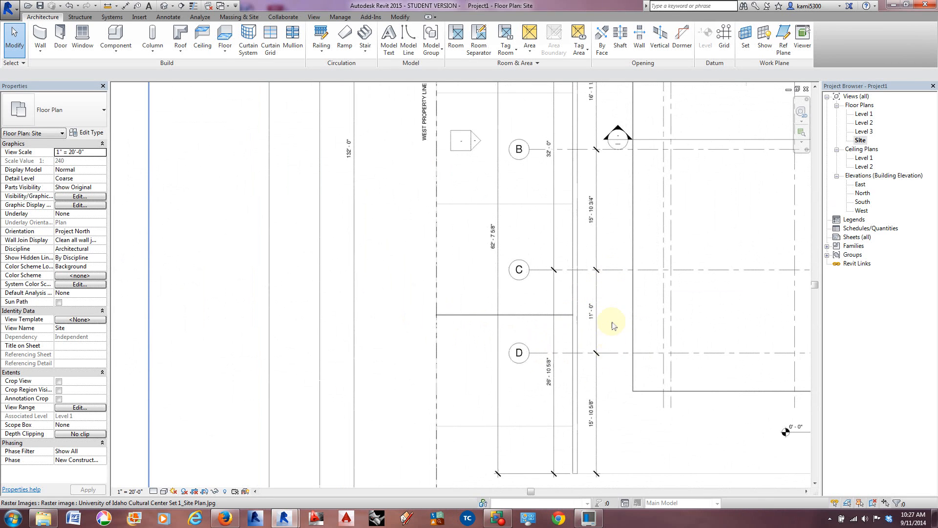
scroll(613, 324, down, 3)
middle_drag(405, 337, 730, 304)
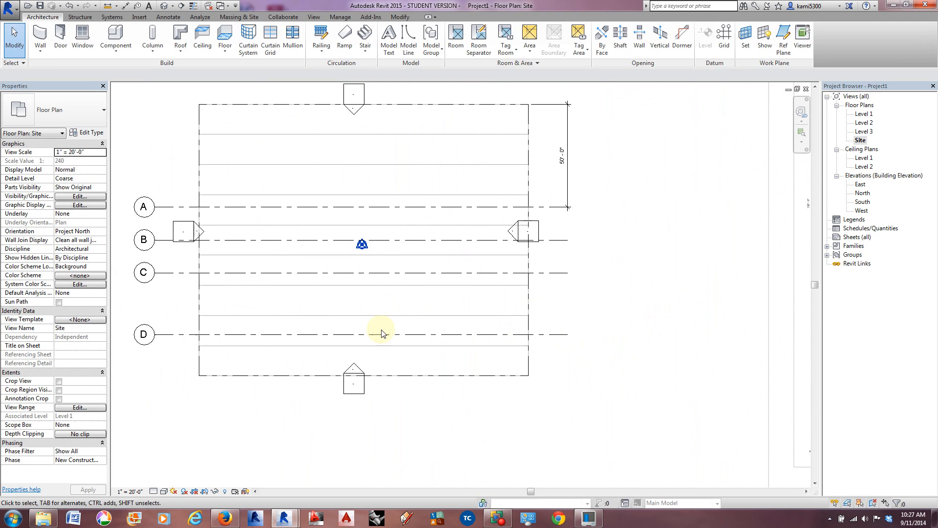
click(383, 335)
middle_drag(299, 348, 350, 345)
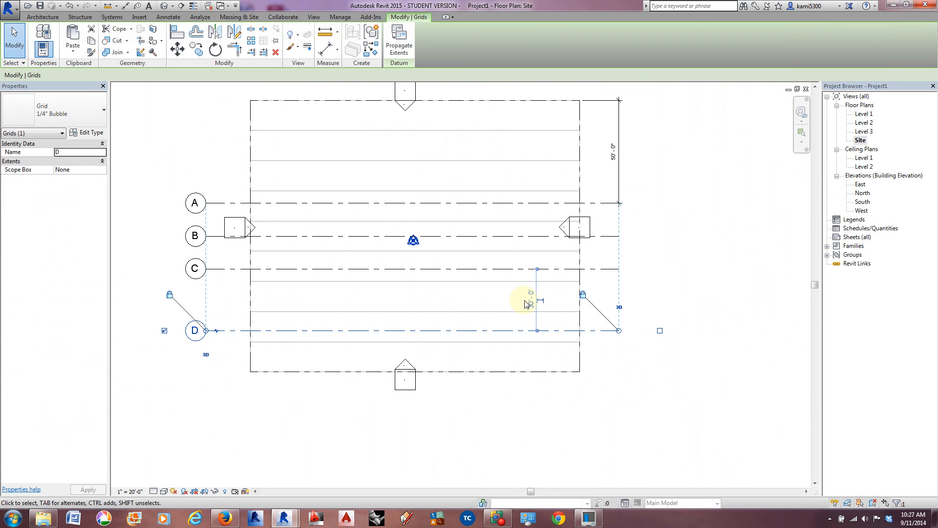
click(531, 299)
text(11)
key(Return)
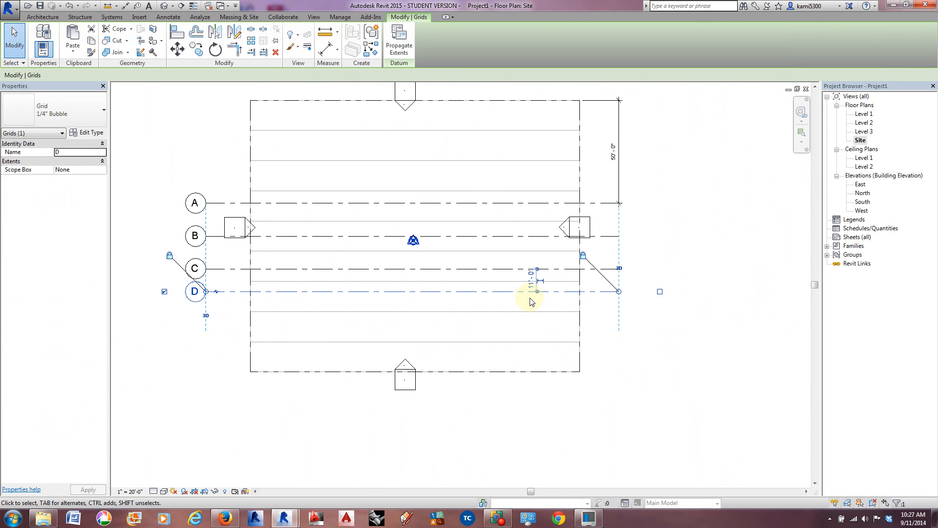
click(612, 352)
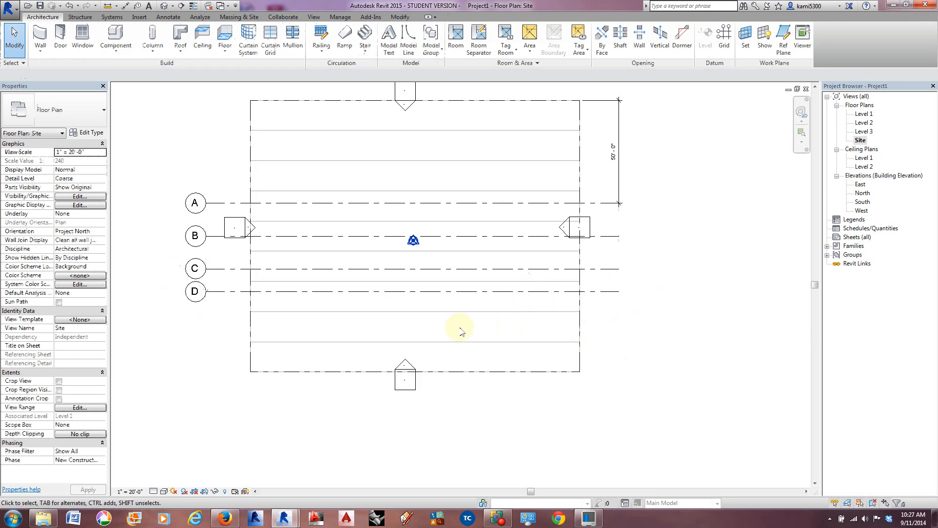
Step: Place a chained aligned dimension across grid lines A, B, C and D near their bubbles
middle_drag(466, 333, 494, 367)
scroll(406, 325, up, 2)
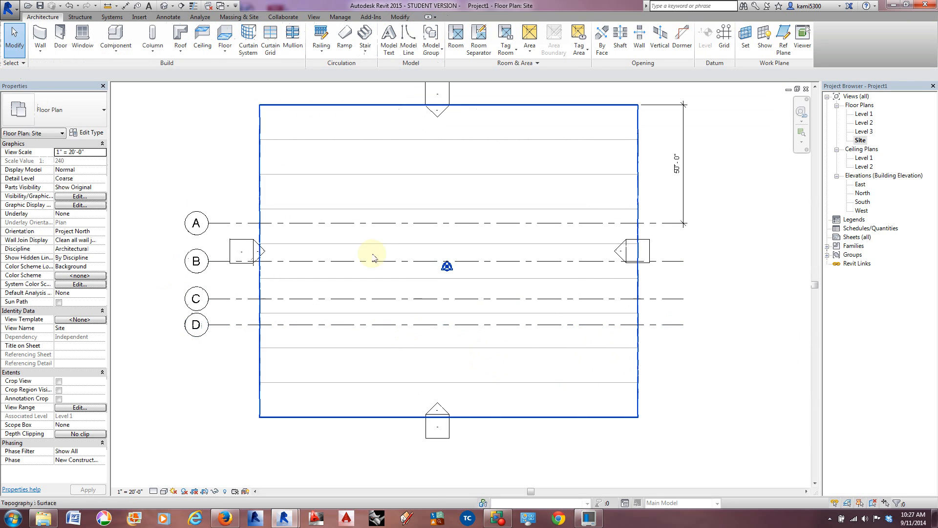
click(127, 8)
click(243, 223)
click(221, 260)
click(223, 299)
click(225, 324)
click(225, 360)
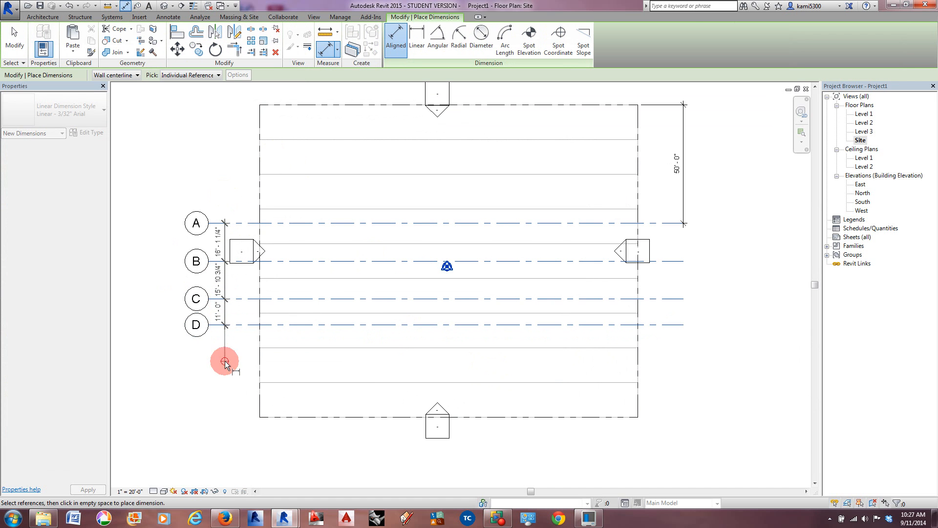
scroll(207, 277, up, 3)
key(Escape)
key(Escape)
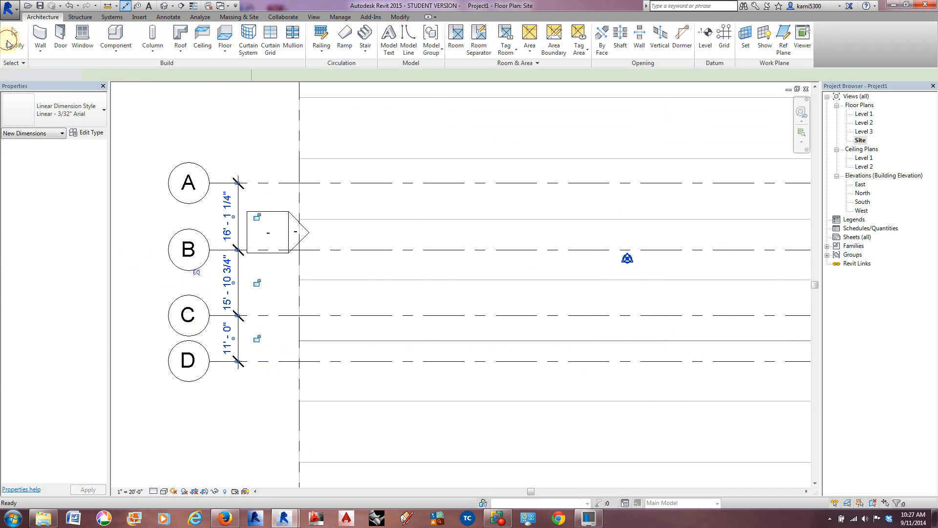
Step: Draw a vertical grid line near the west side of the site, crossing grid lines A to D, with its bubble at the north end
scroll(266, 324, down, 2)
scroll(256, 320, down, 2)
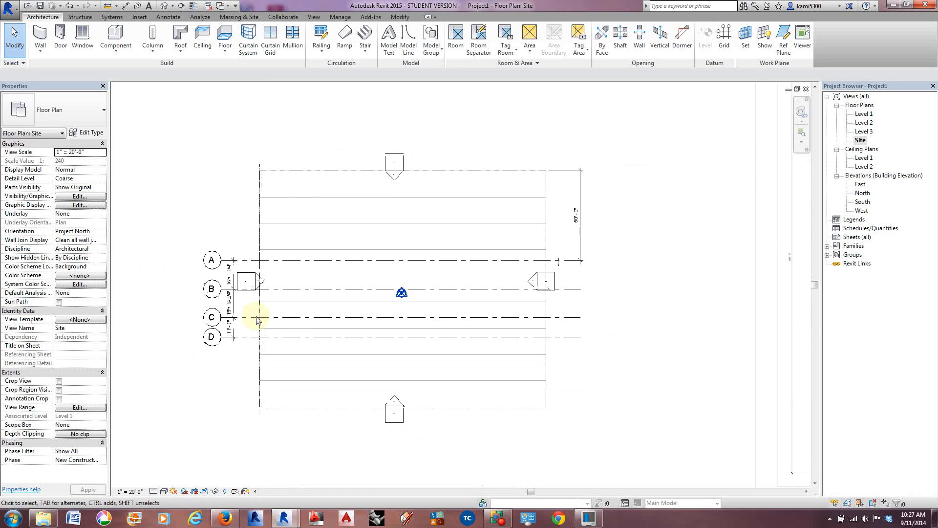
click(723, 37)
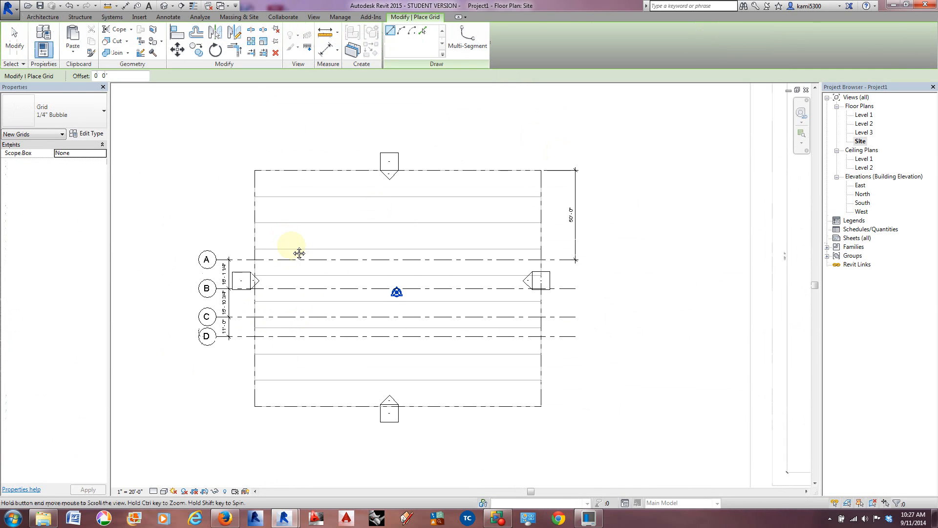
scroll(294, 244, up, 2)
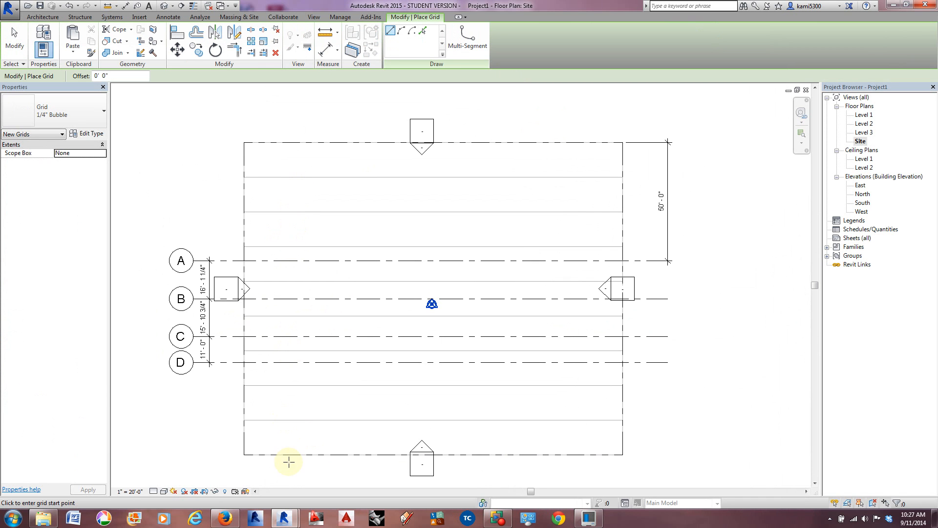
middle_drag(296, 478, 281, 439)
click(281, 380)
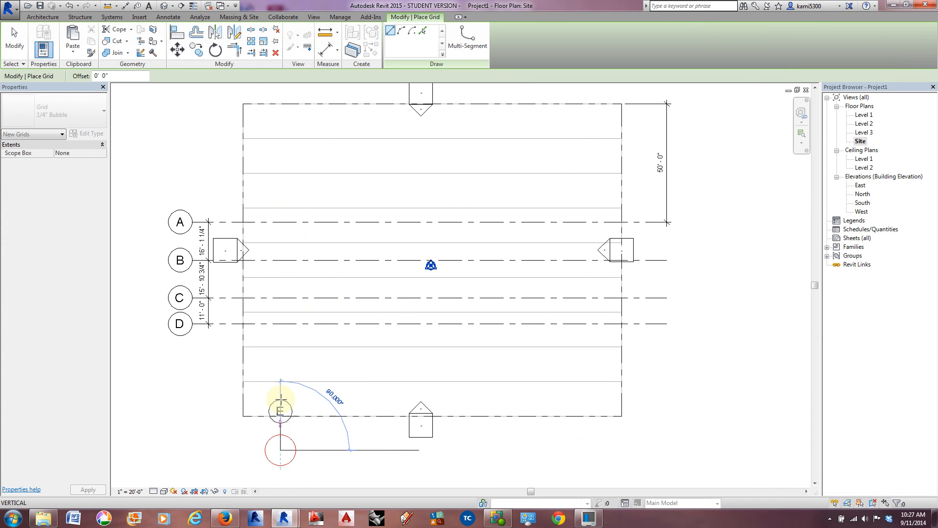
middle_drag(294, 156, 293, 227)
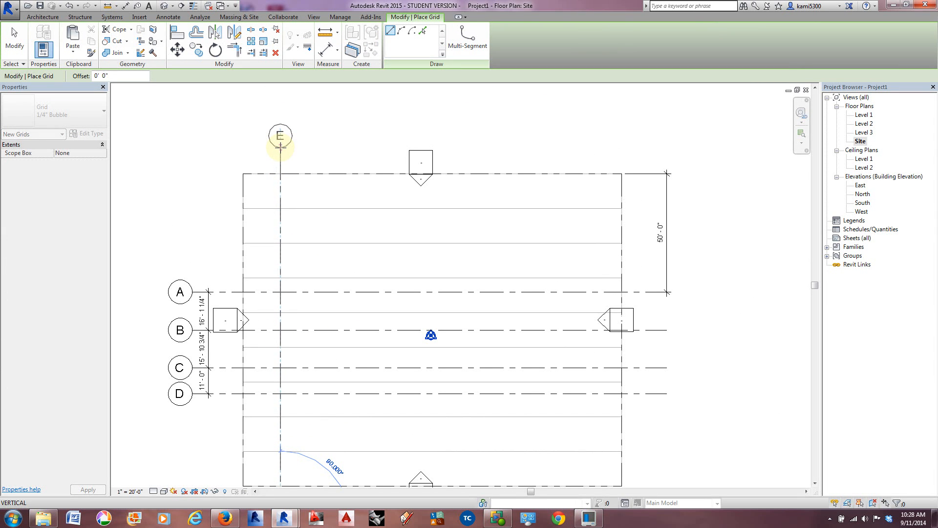
click(281, 147)
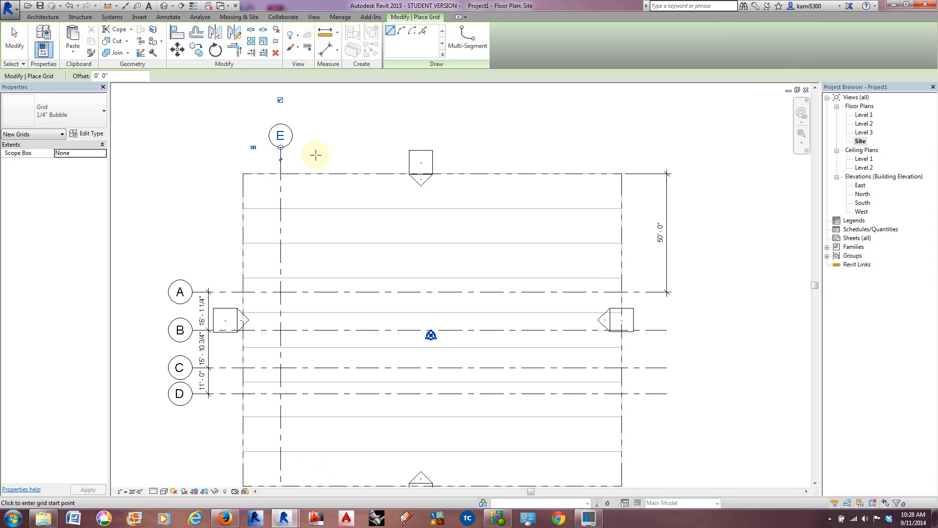
click(16, 45)
Step: Examine the site plan image for the distance from the west property line to the first numbered grid line
middle_drag(150, 217, 197, 195)
scroll(192, 192, down, 1)
scroll(192, 194, down, 1)
scroll(547, 185, up, 4)
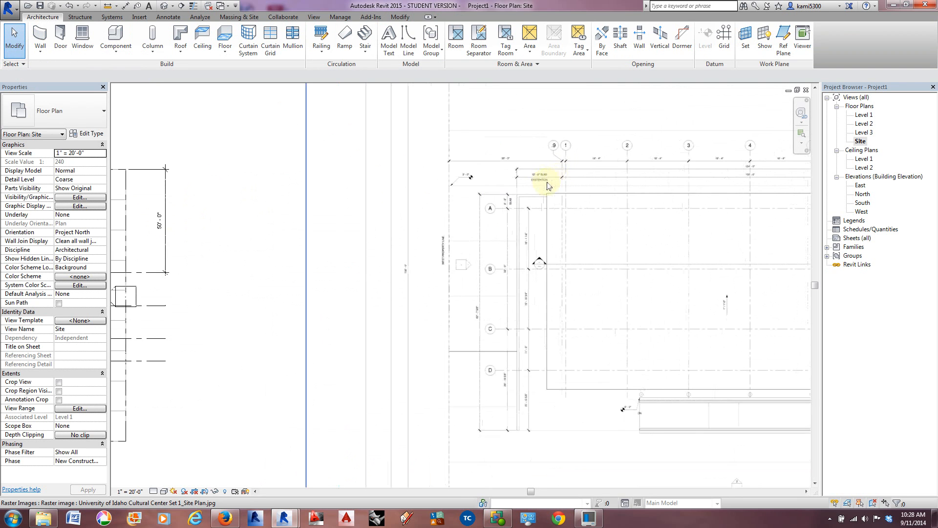
scroll(545, 186, up, 1)
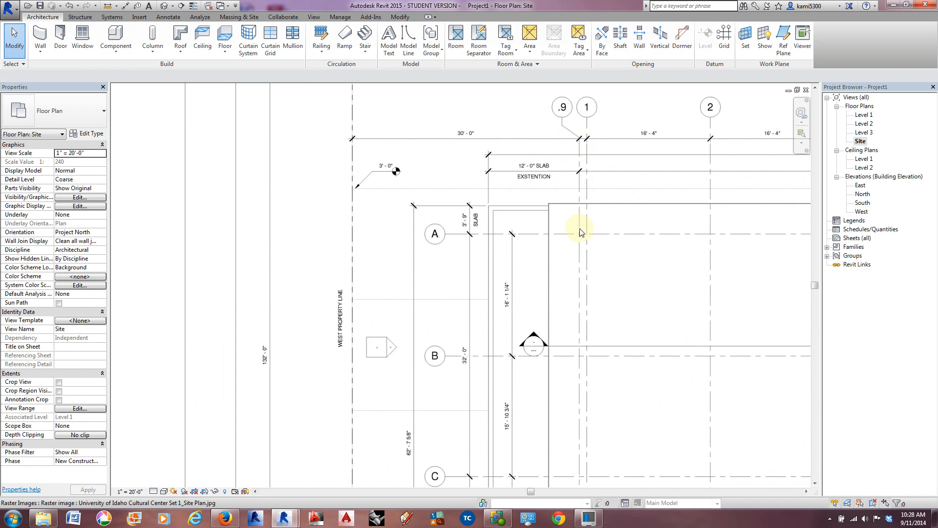
scroll(579, 225, down, 4)
middle_drag(233, 326, 617, 307)
scroll(264, 185, up, 1)
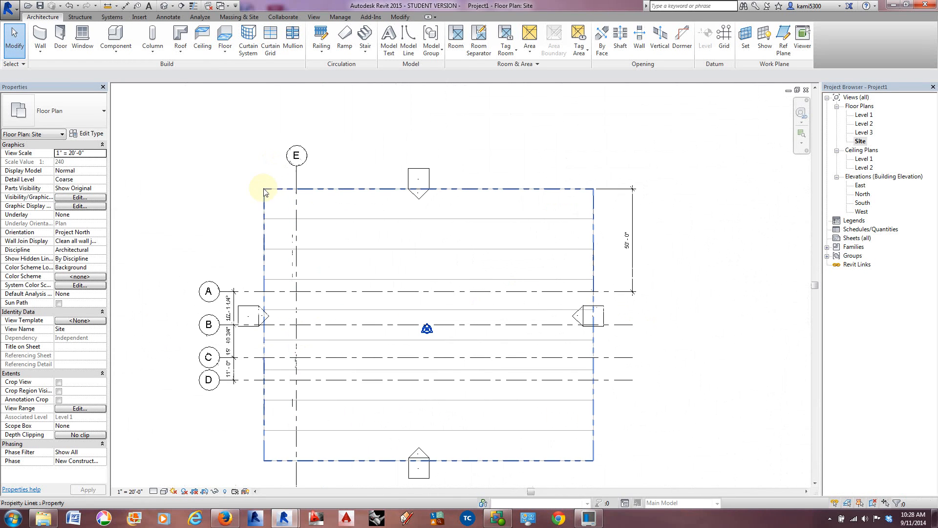
Step: Dimension the distance between the vertical grid line and the west property line, placing the dimension above the site boundary
click(297, 199)
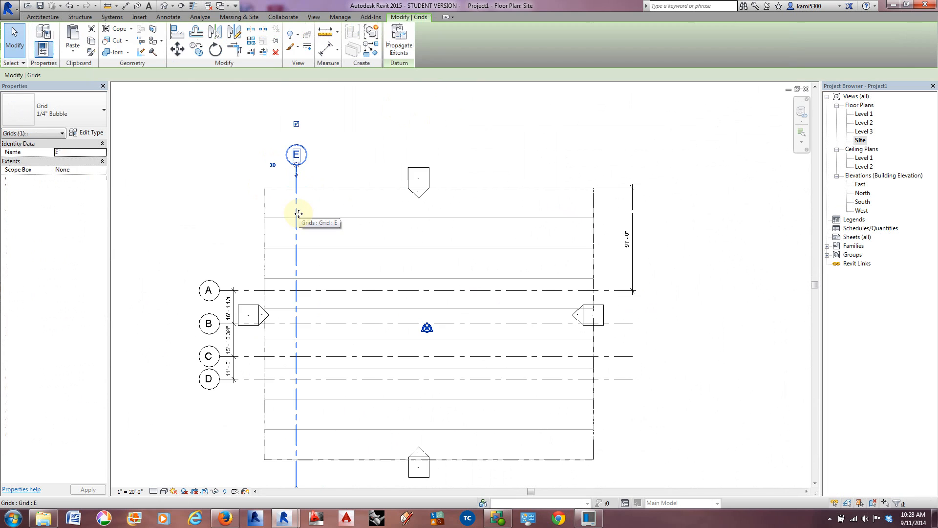
middle_drag(308, 268, 325, 244)
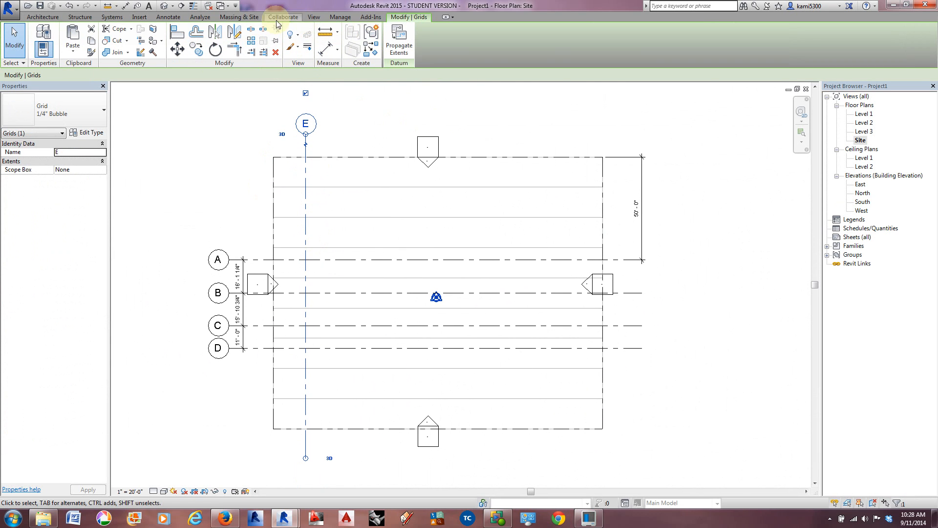
click(326, 52)
click(307, 236)
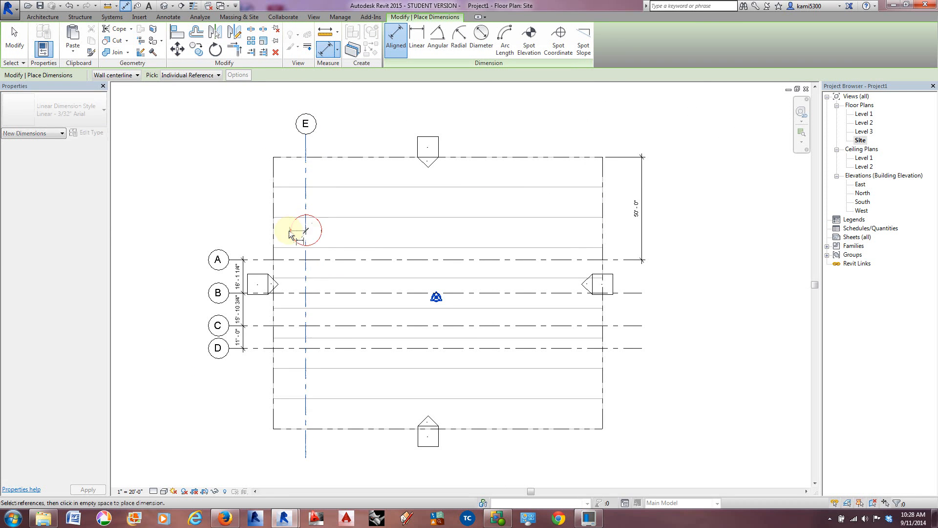
click(272, 229)
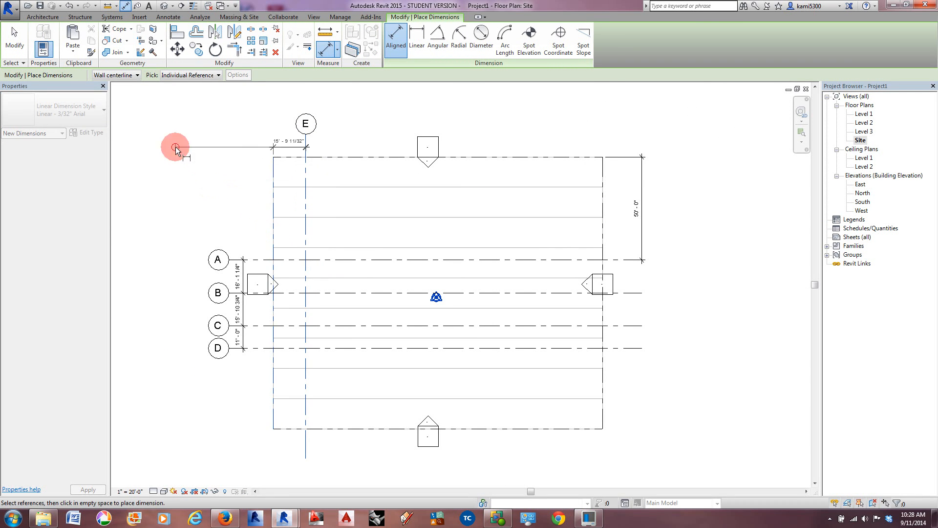
click(175, 147)
scroll(225, 131, up, 2)
click(22, 54)
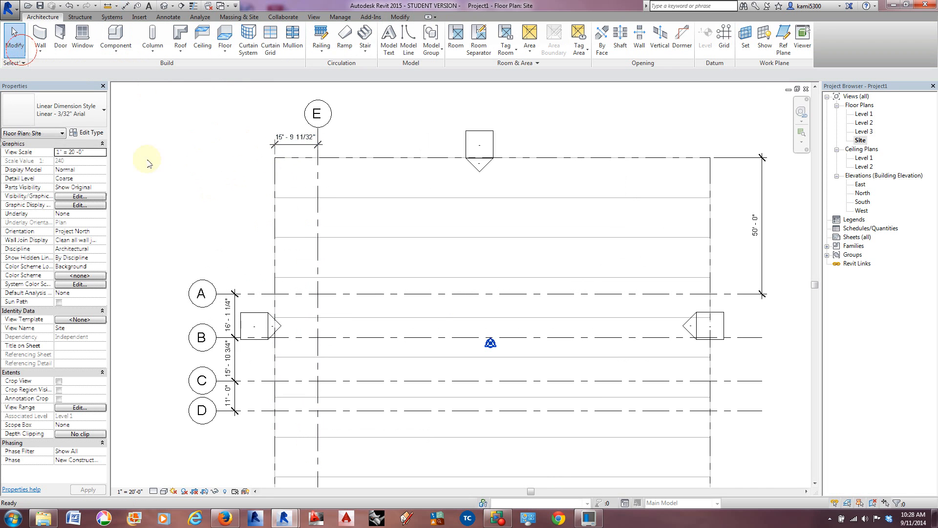
Step: Set the vertical grid line's distance from the west property line to 30' and rename the grid line as 1
click(316, 191)
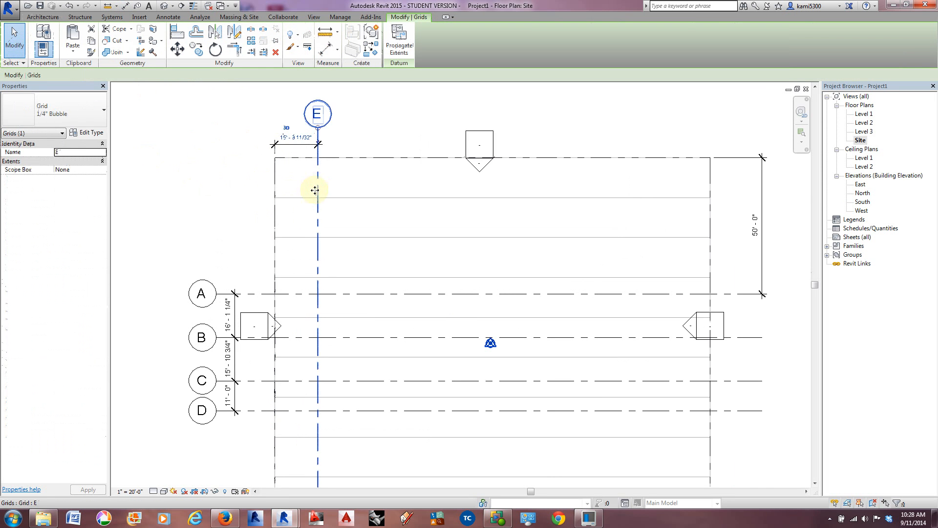
click(301, 138)
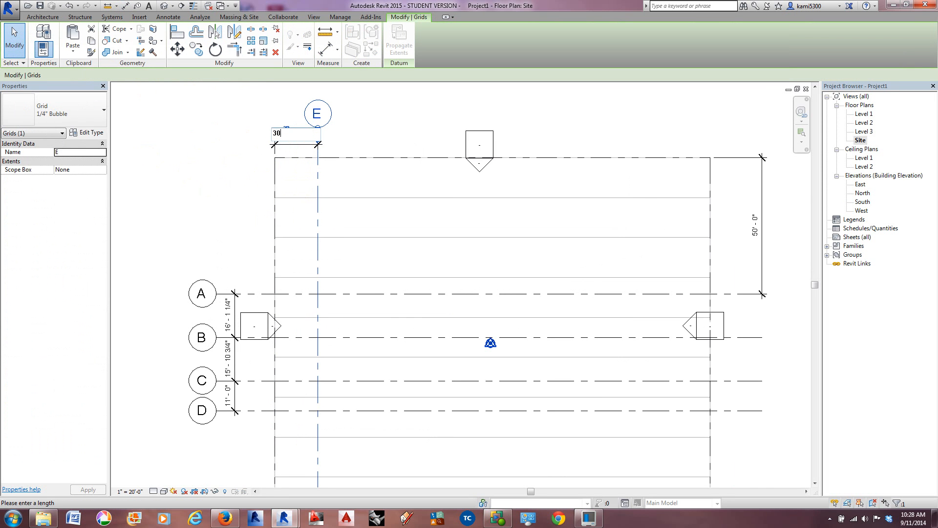
text(30)
key(Return)
click(356, 116)
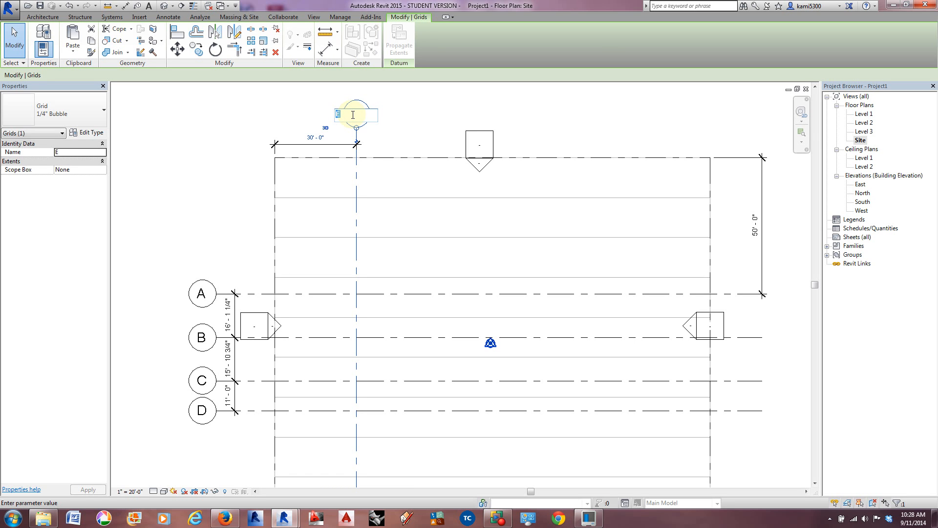
text(1)
key(Return)
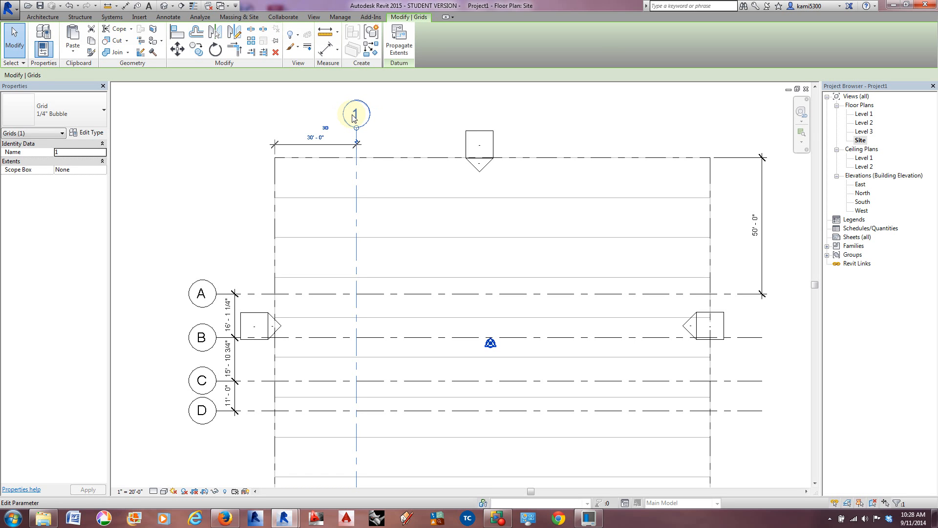
click(209, 128)
Step: Copy grid line 1 a short distance east and set the spacing between the two grid lines to 1'
scroll(228, 139, down, 2)
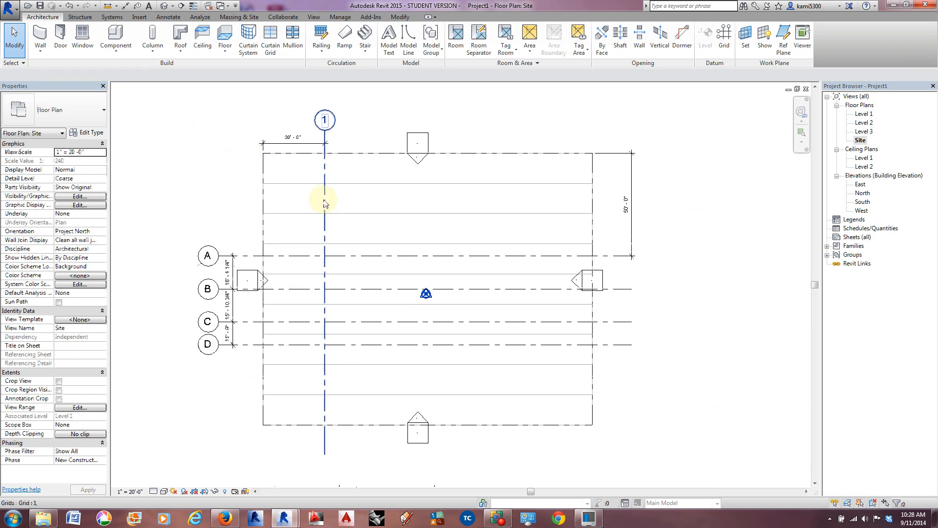
click(324, 201)
scroll(325, 215, up, 1)
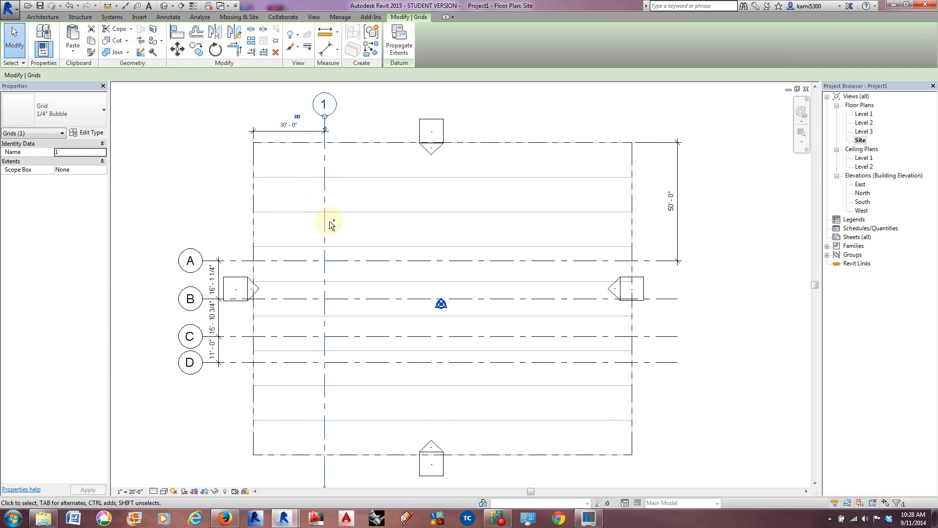
ctrl+drag(325, 212, 337, 215)
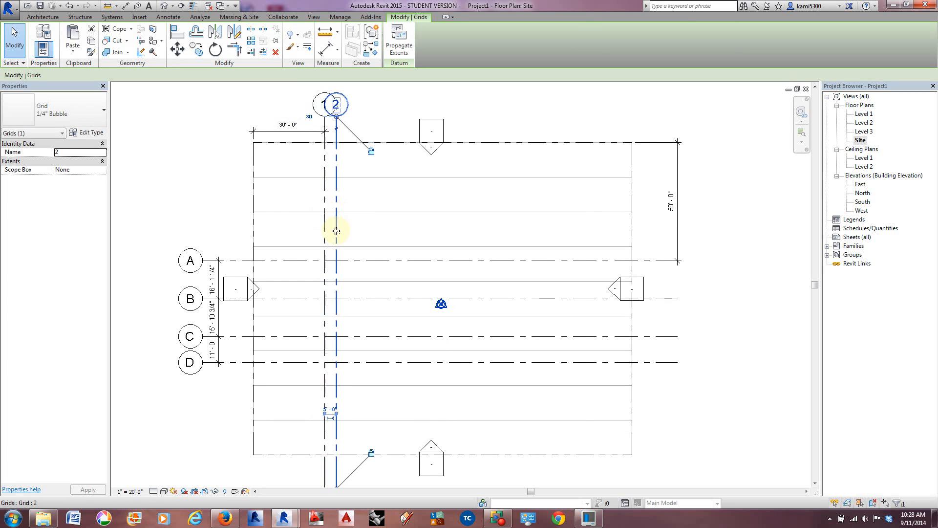
click(331, 409)
text(1)
key(Return)
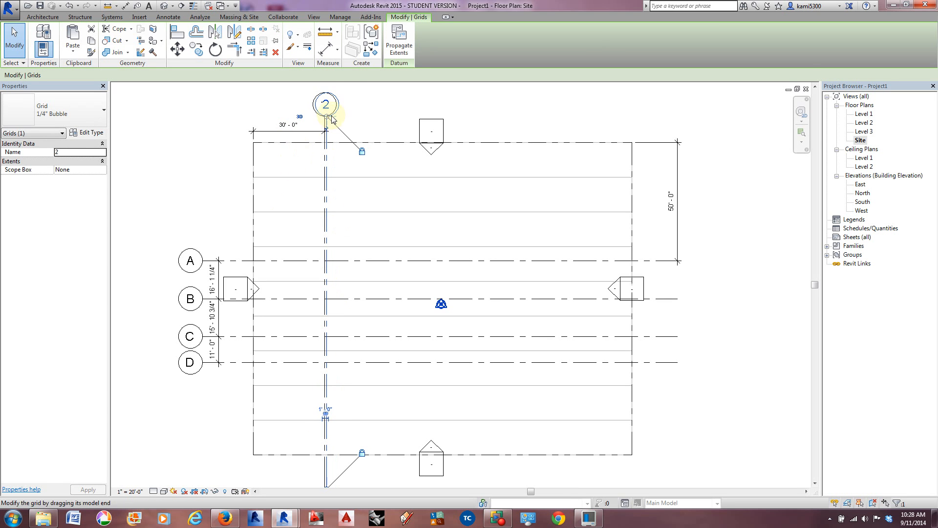
Step: Try adding an elbow to grid line 1 to shift its bubble west of grid 2's bubble, and undo it
scroll(322, 120, up, 3)
click(319, 124)
click(327, 131)
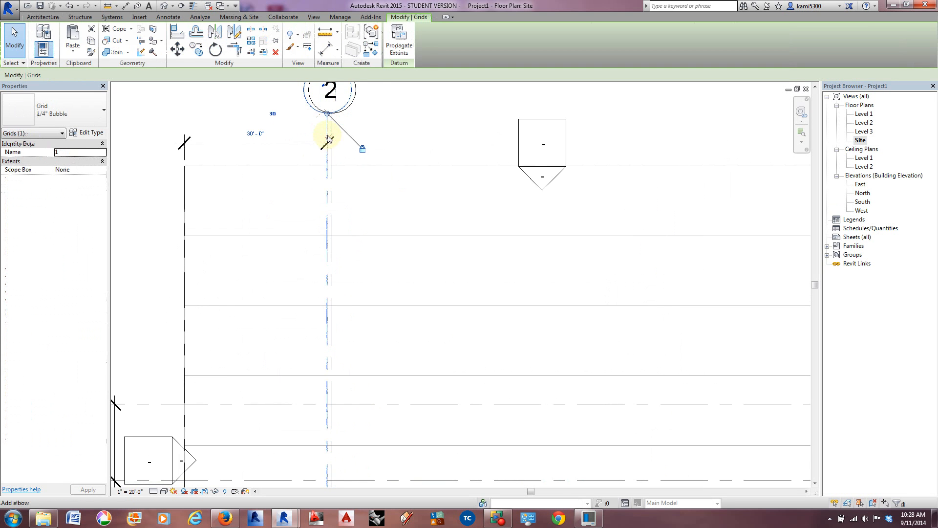
click(328, 142)
drag(351, 138, 280, 137)
middle_drag(283, 126, 324, 147)
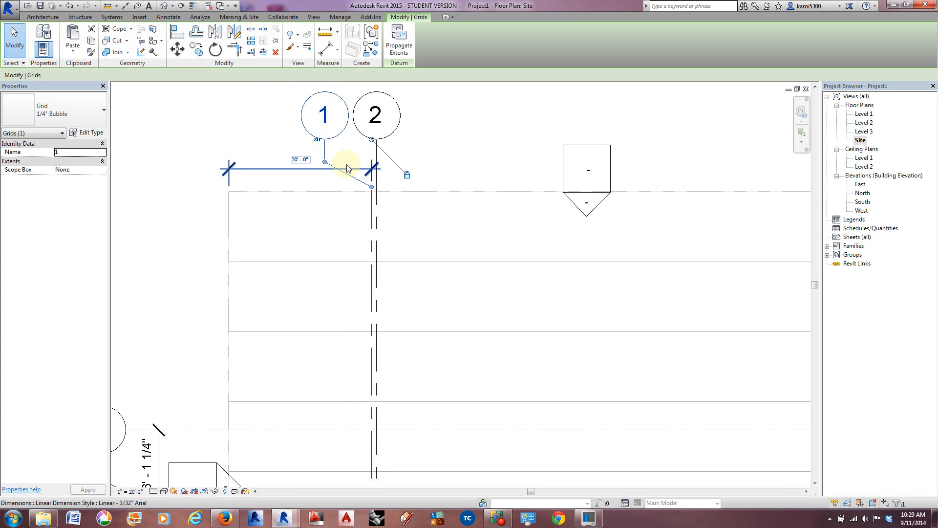
key(ctrl+z)
key(ctrl+z)
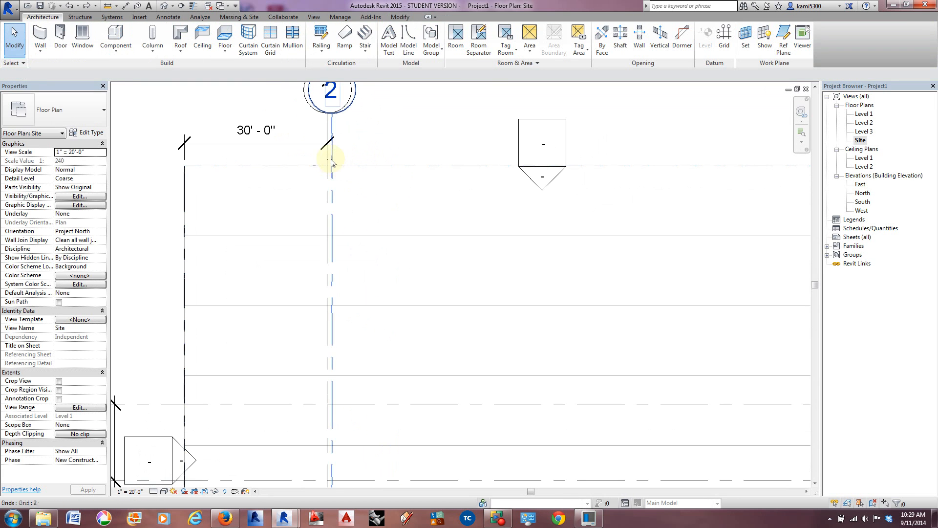
Step: Add an elbow to grid line 1 and move its bubble west so it sits clear beside grid 2's bubble
click(327, 137)
scroll(324, 138, up, 3)
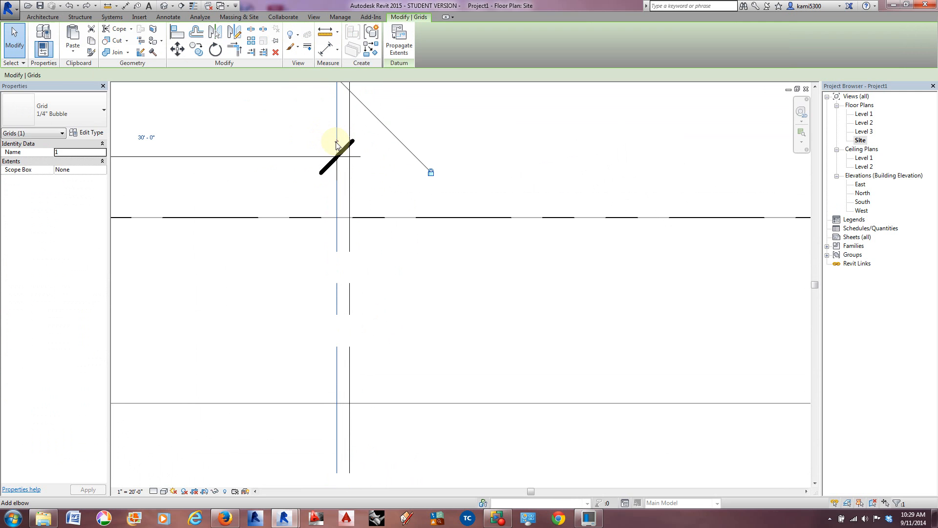
click(336, 145)
scroll(348, 167, down, 2)
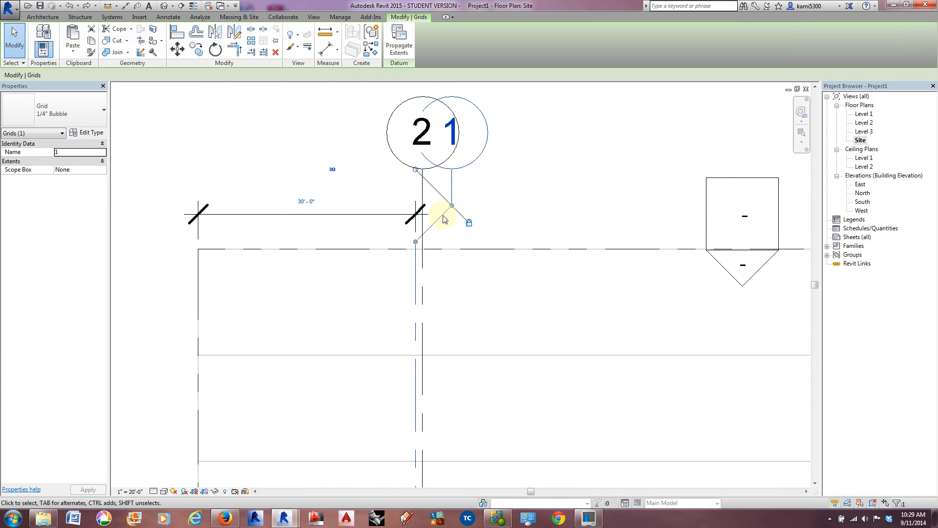
drag(452, 206, 343, 204)
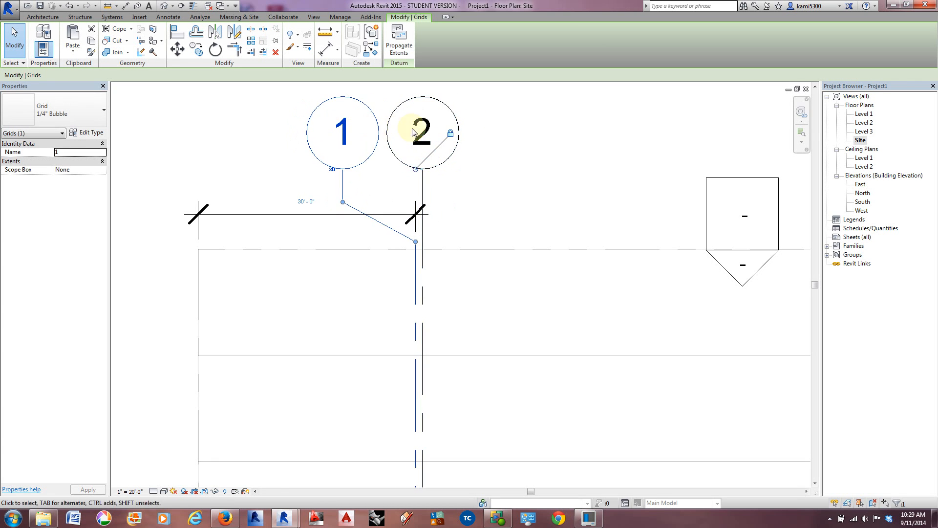
scroll(393, 156, down, 3)
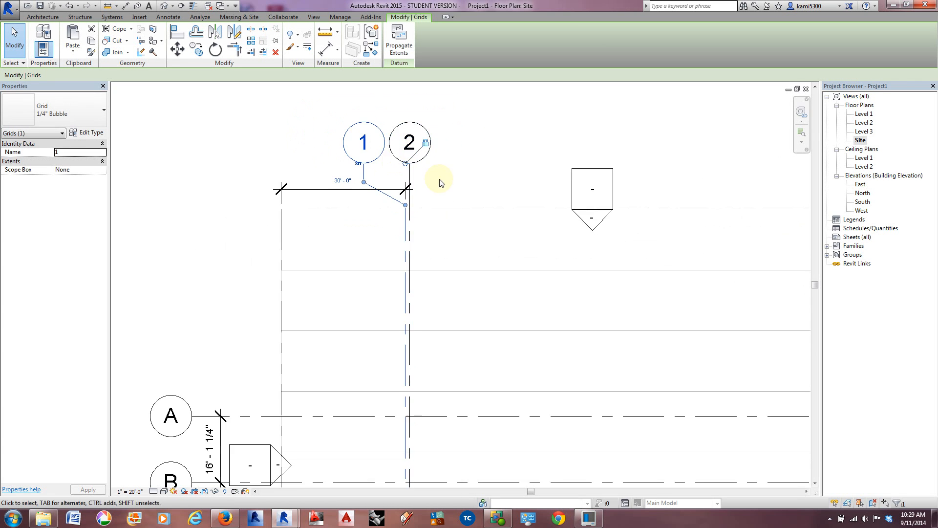
click(442, 180)
Step: Array grid line 2 eastward with a spacing of 16' 4" between grid lines
scroll(446, 168, down, 3)
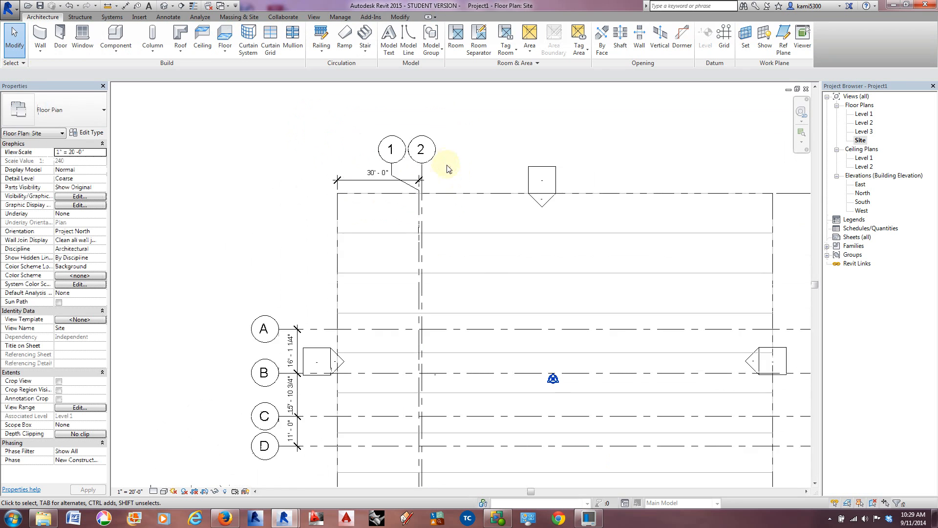
middle_drag(482, 176, 364, 155)
scroll(362, 152, down, 1)
middle_drag(326, 213, 332, 200)
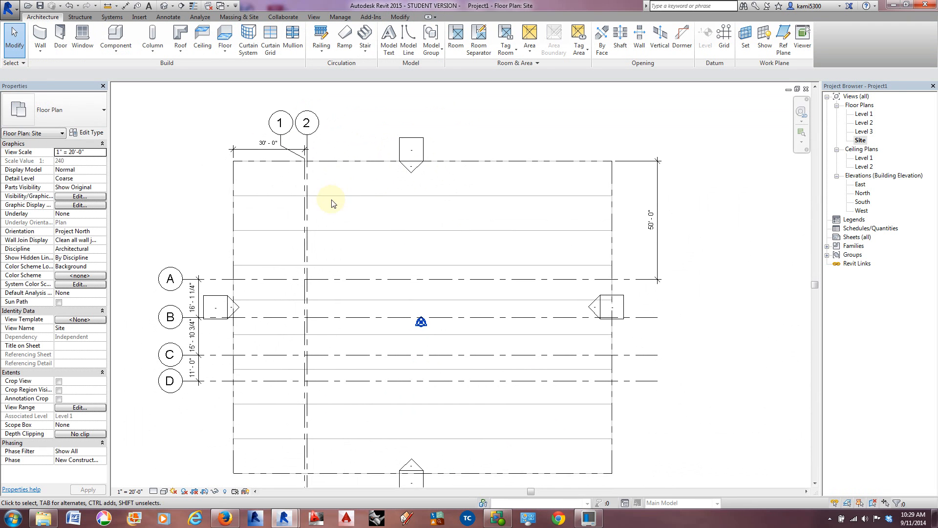
click(307, 177)
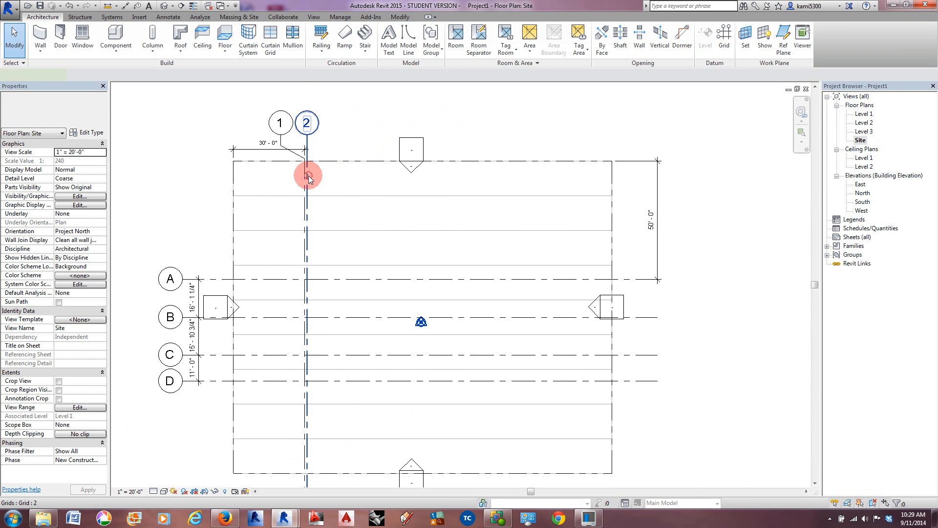
click(251, 43)
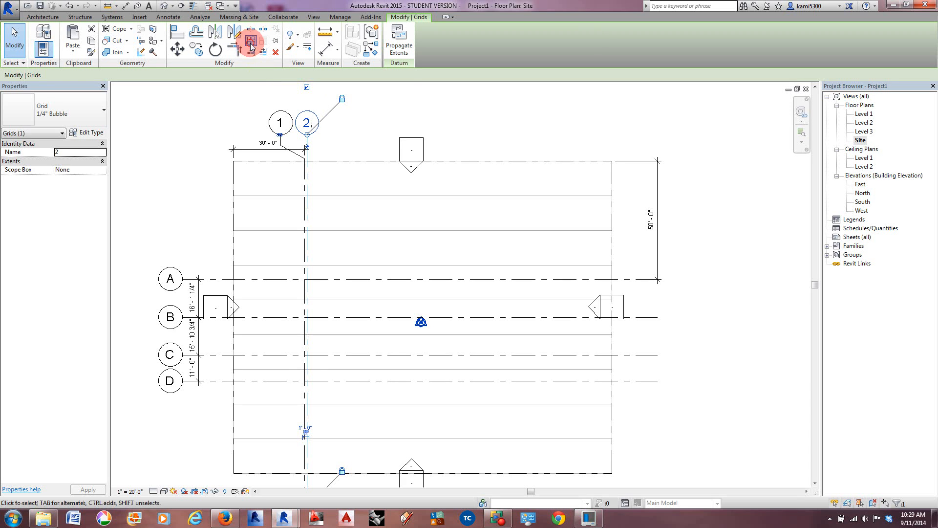
click(307, 187)
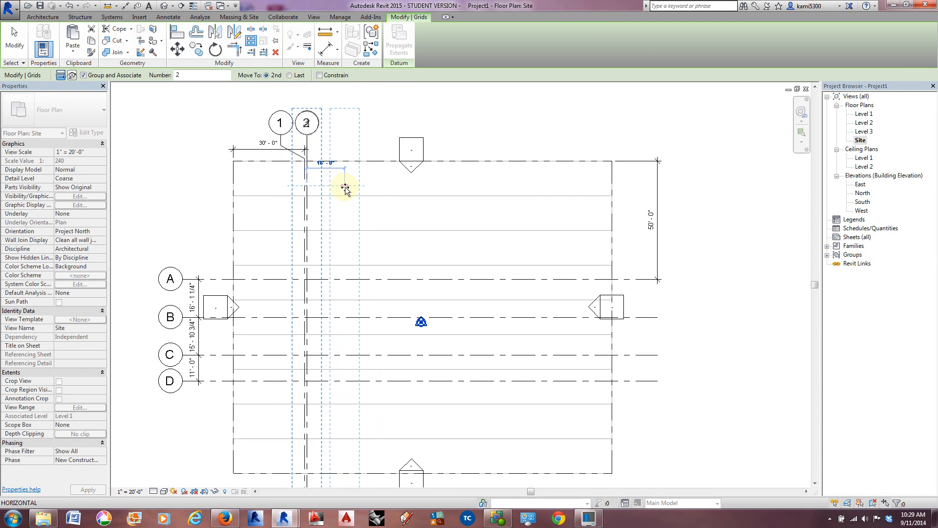
text(16)
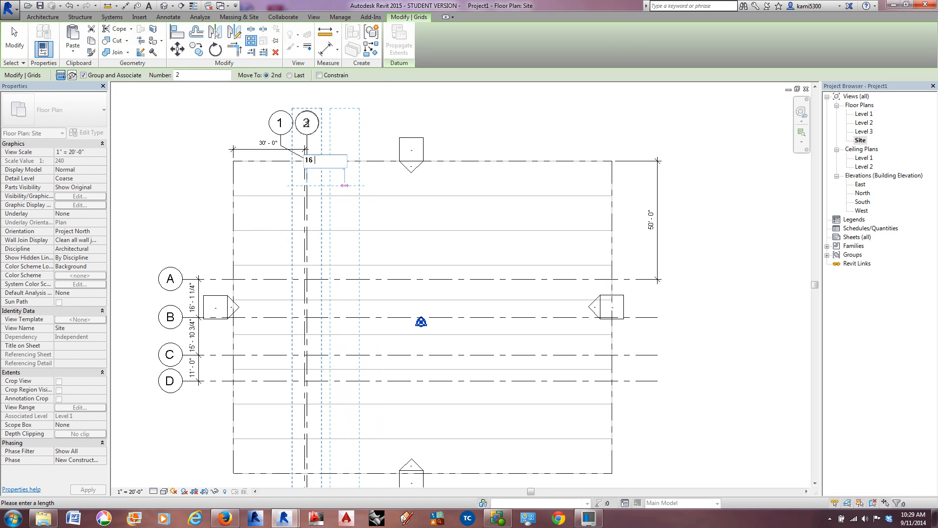
text( 4)
key(Return)
Step: Check the numbered grid on the reference site plan and set the grid array's count to 7
scroll(404, 184, down, 3)
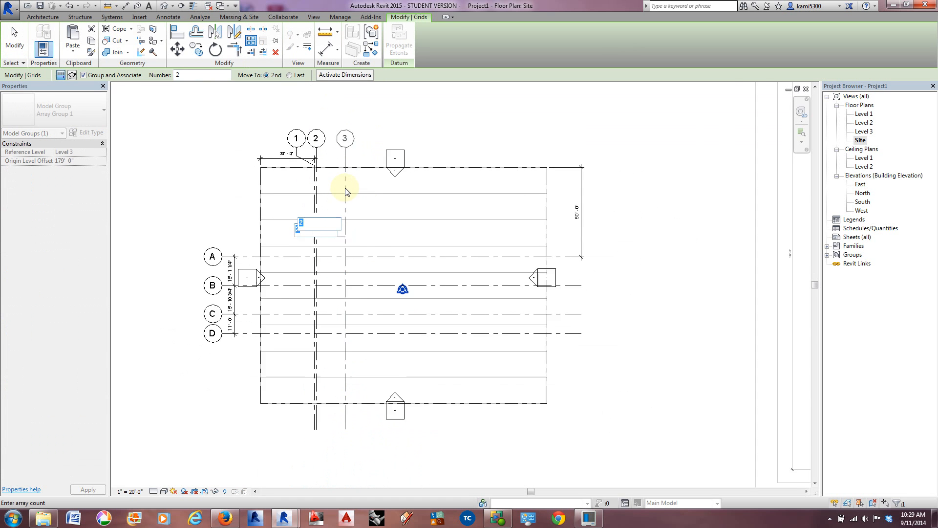
middle_drag(513, 230, 195, 239)
scroll(268, 238, down, 2)
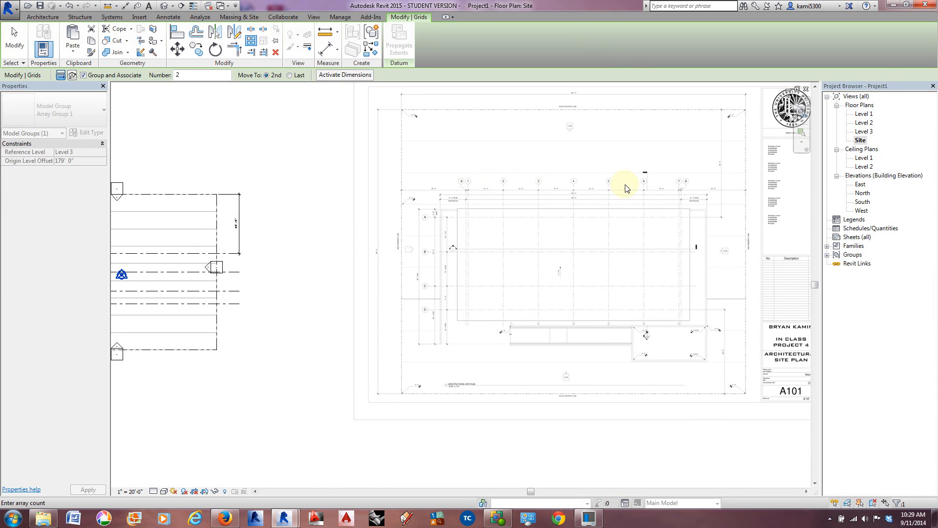
middle_drag(207, 248, 501, 246)
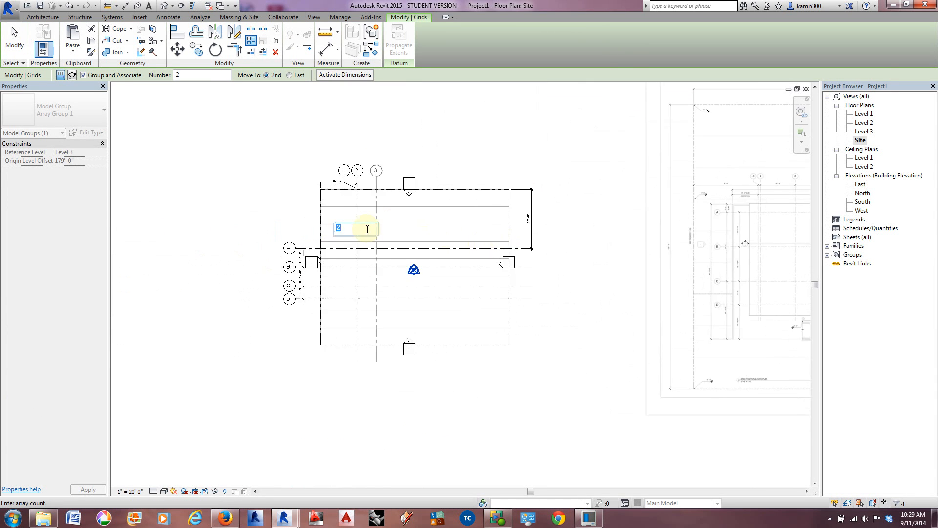
scroll(368, 229, up, 2)
drag(340, 231, 329, 232)
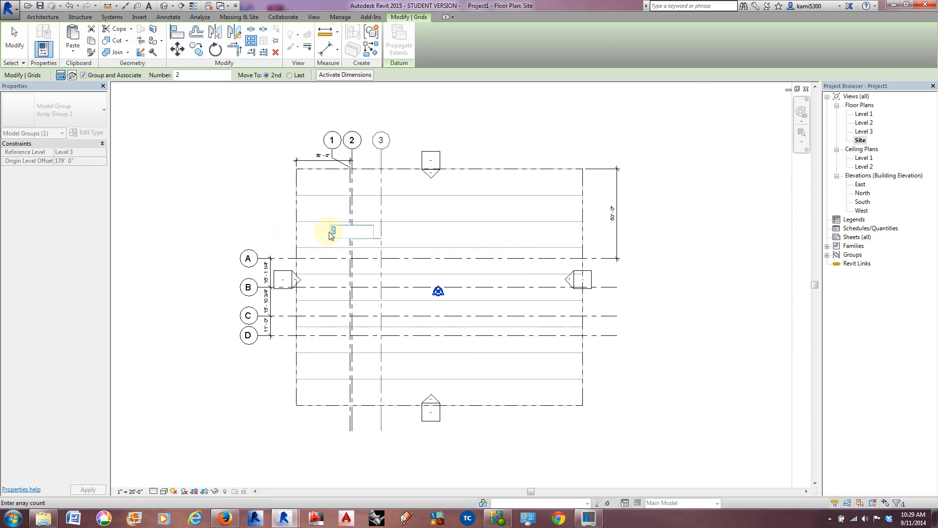
text(7)
key(Return)
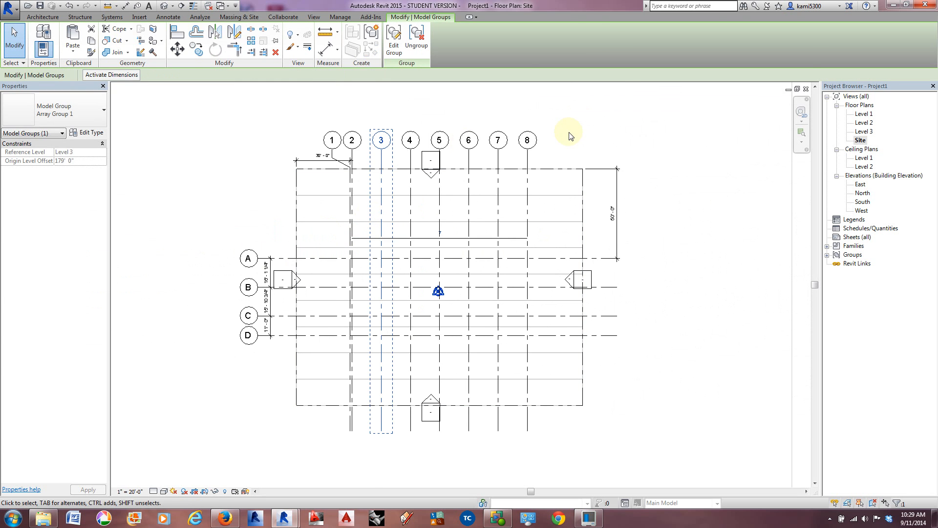
click(567, 138)
Step: Draw a vertical grid line about 3' east of grid line 8, spanning from south to north of the property
scroll(523, 235, up, 2)
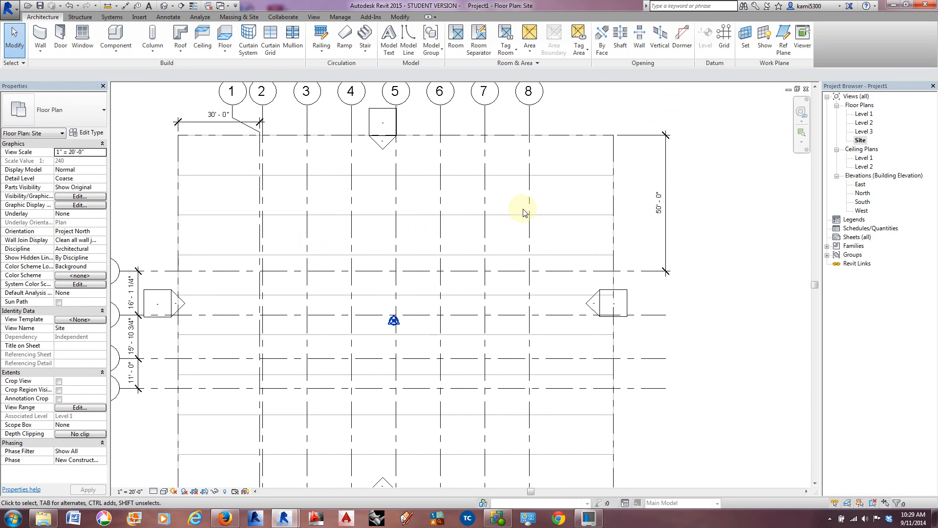
middle_drag(528, 218, 494, 235)
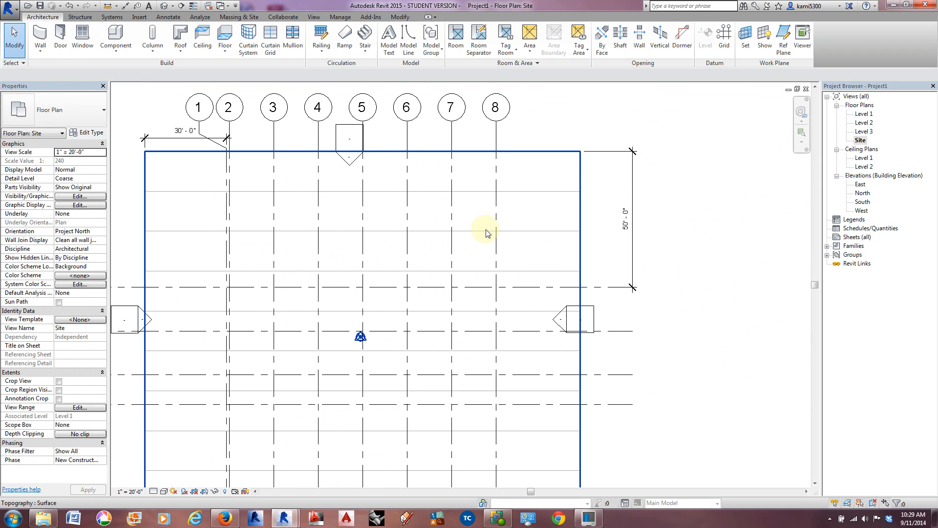
key(g)
key(r)
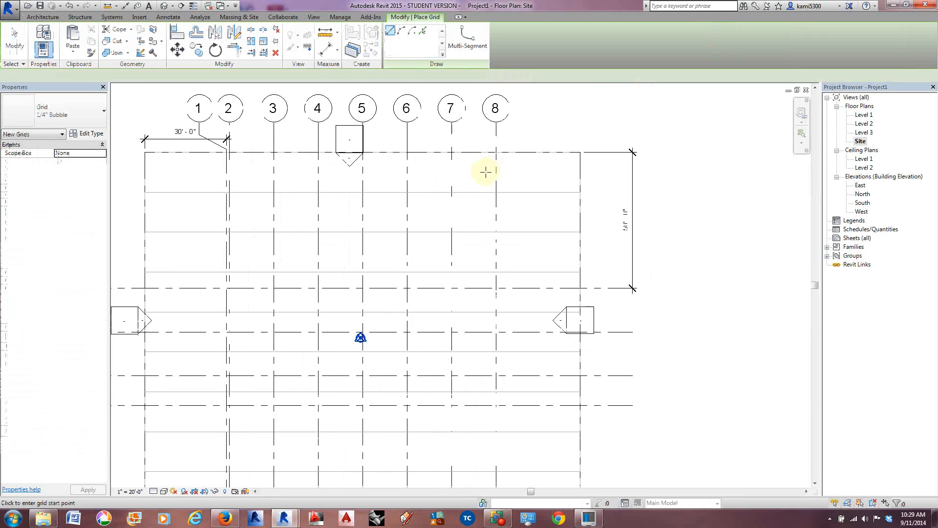
scroll(487, 172, down, 2)
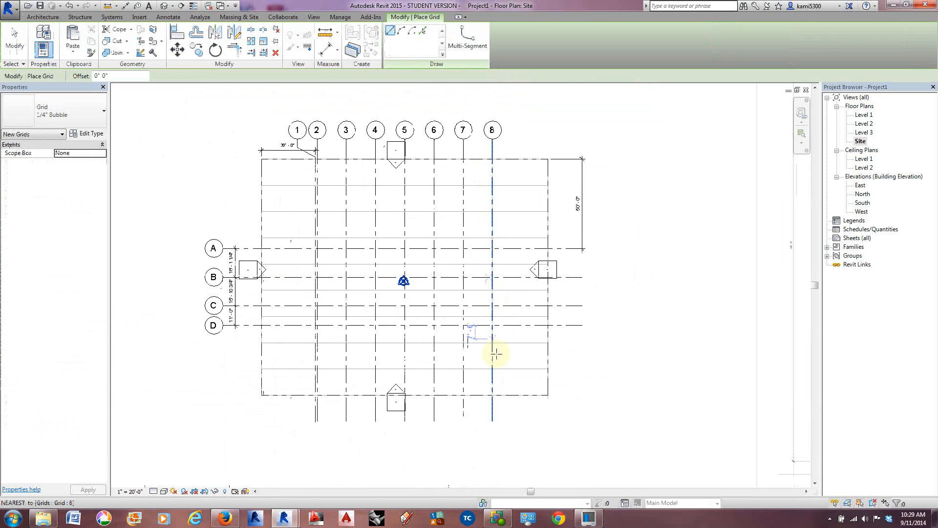
click(498, 415)
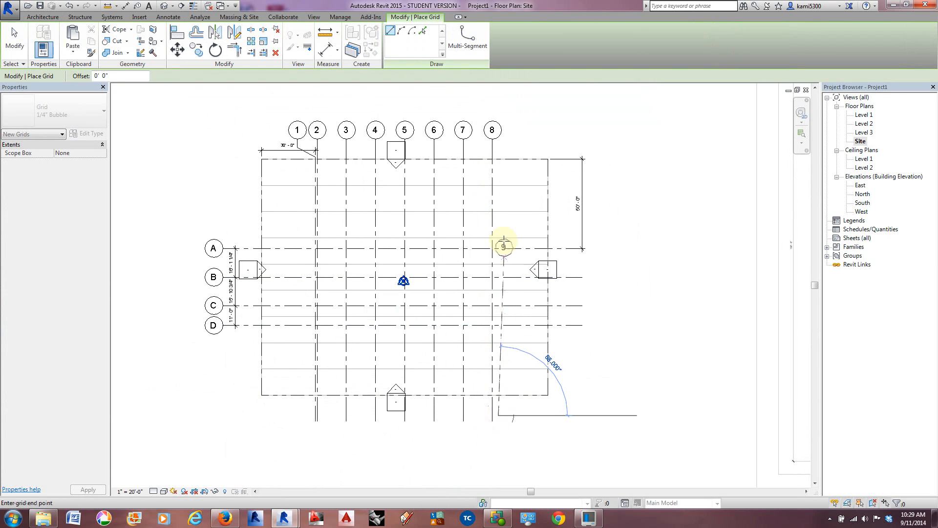
click(499, 139)
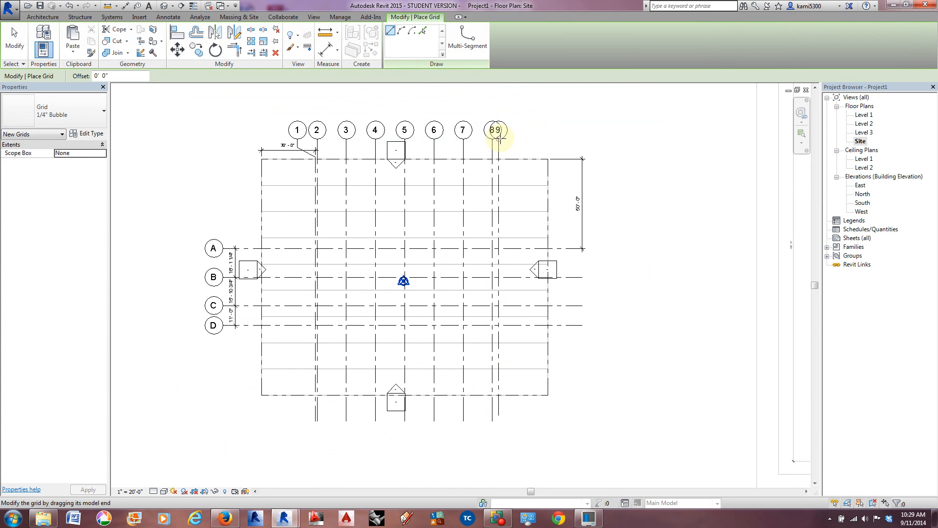
key(Escape)
Step: Add an elbow to grid line 9 and move its bubble east so it sits clear of grid 8's bubble
scroll(499, 141, up, 3)
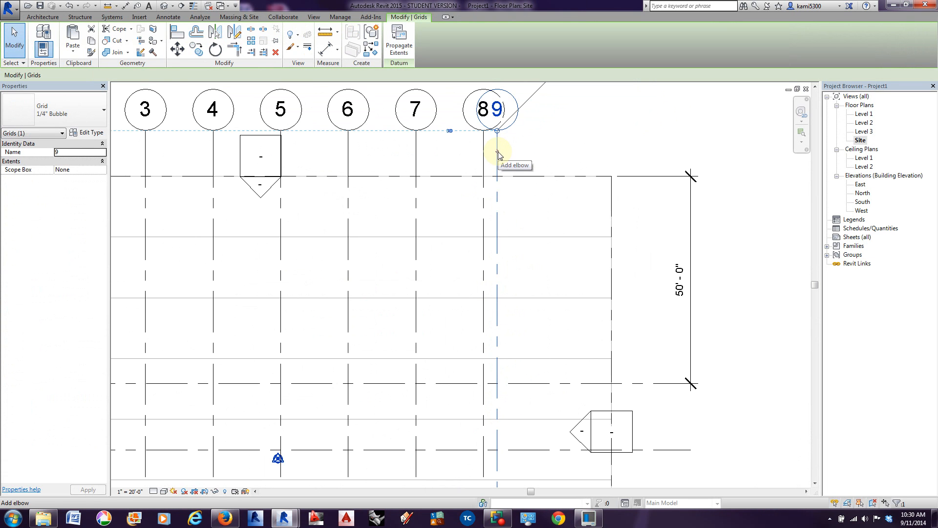
click(499, 153)
drag(515, 155, 533, 149)
Step: Set the distance between grid lines 8 and 9 to 1'
scroll(557, 138, down, 2)
middle_drag(533, 246, 553, 225)
scroll(552, 236, down, 2)
scroll(552, 366, up, 1)
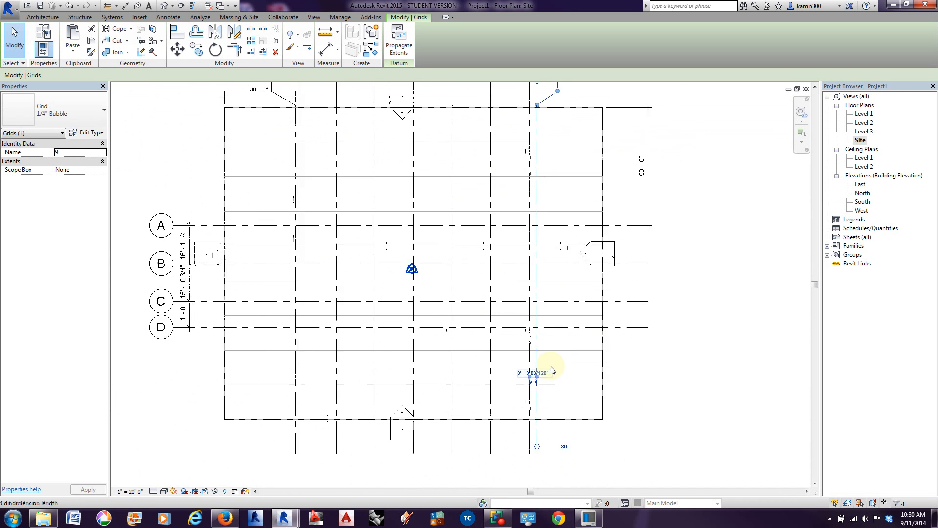
scroll(551, 370, up, 1)
click(528, 376)
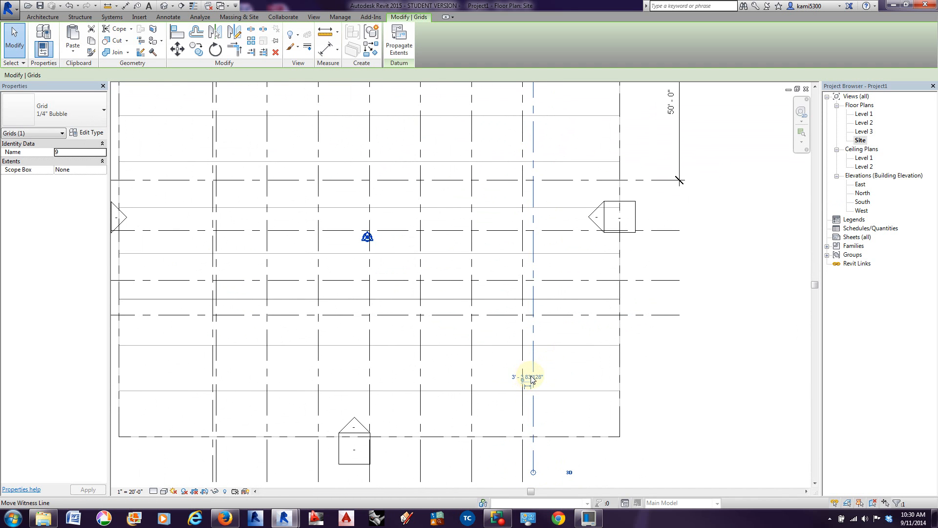
click(530, 377)
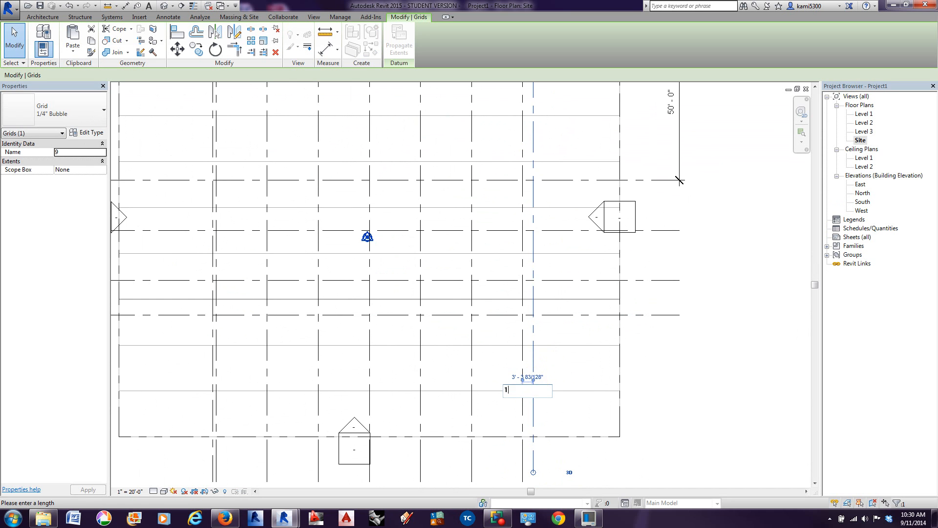
key(Return)
click(690, 358)
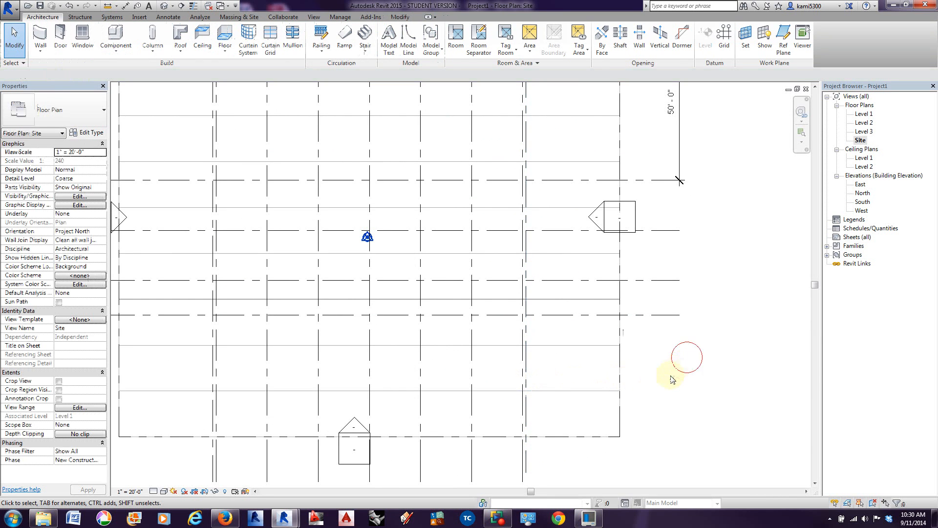
scroll(666, 376, down, 3)
scroll(562, 389, down, 1)
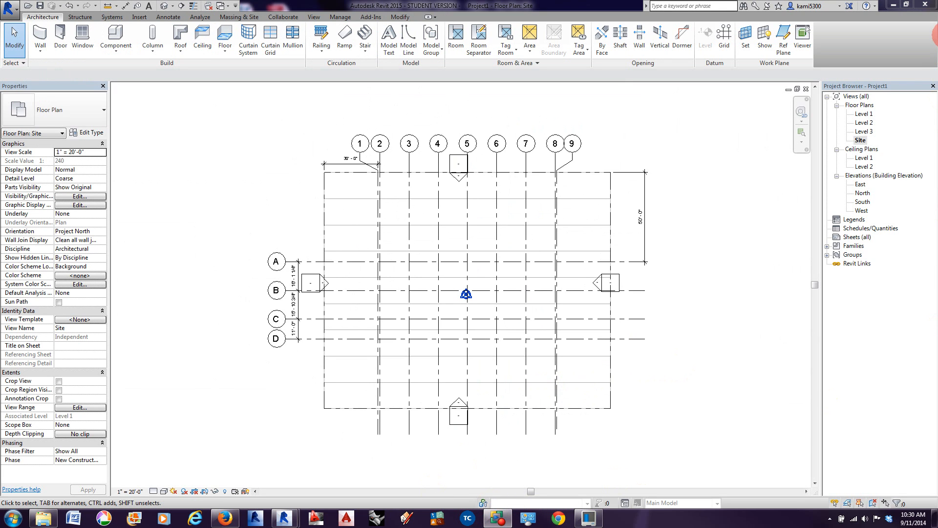
middle_drag(652, 311, 622, 310)
scroll(627, 309, up, 1)
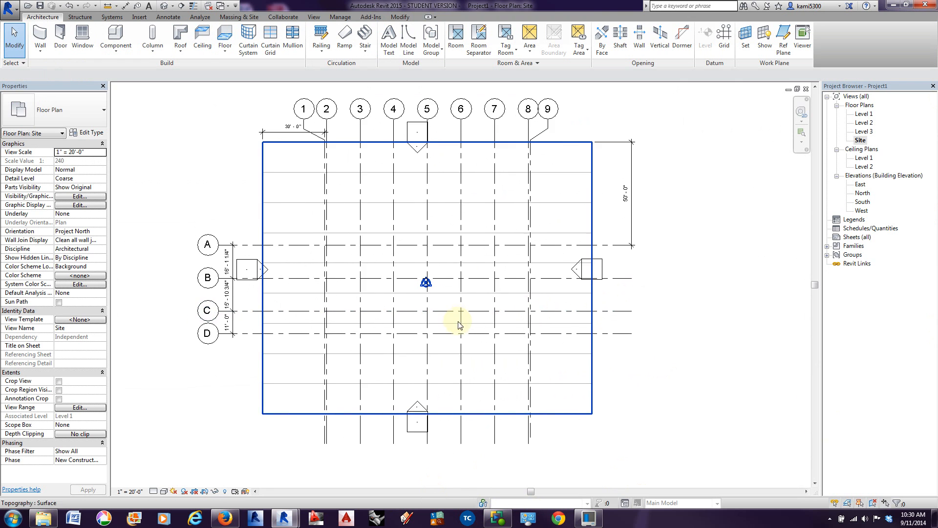
scroll(323, 342, up, 1)
scroll(322, 344, up, 1)
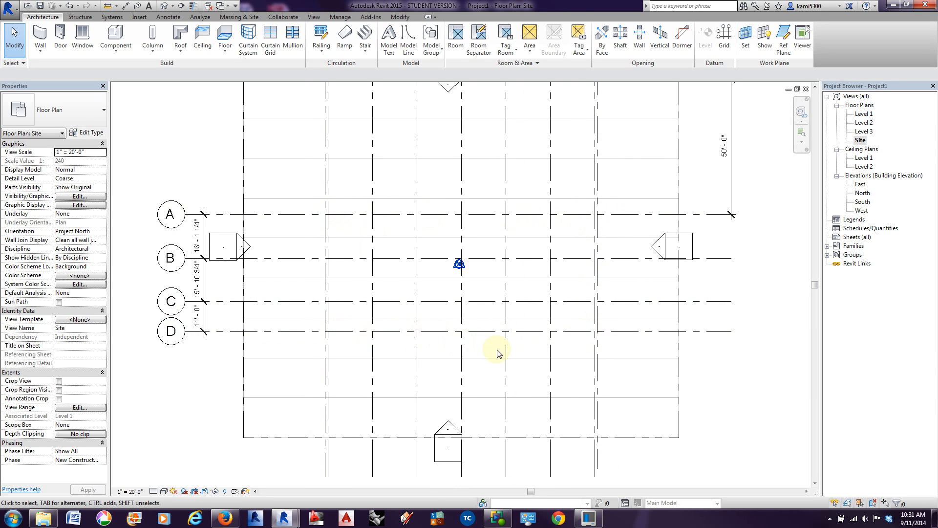
Step: Start a building pad and sketch a rectangular boundary about 109'-6" by 69'-0" around the column grid
scroll(499, 352, down, 5)
middle_drag(582, 356, 376, 335)
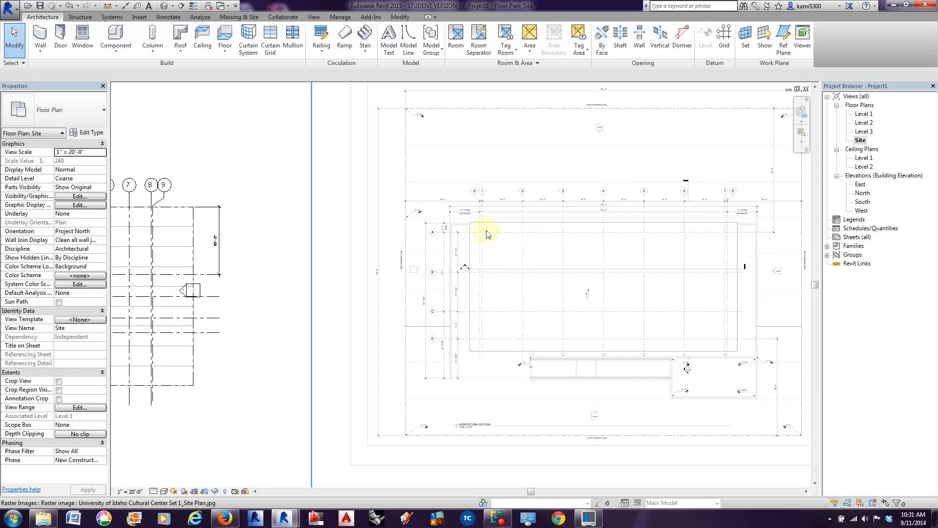
middle_drag(454, 317, 687, 315)
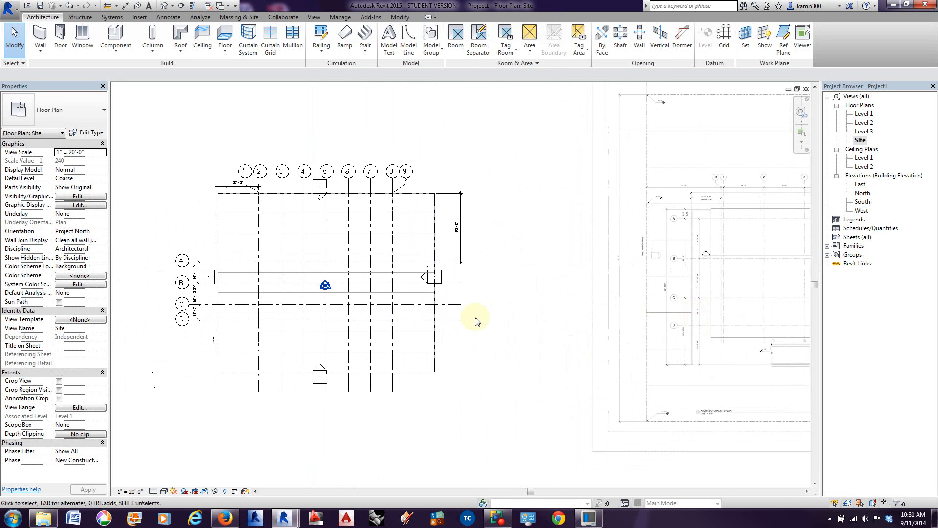
middle_drag(485, 327, 505, 325)
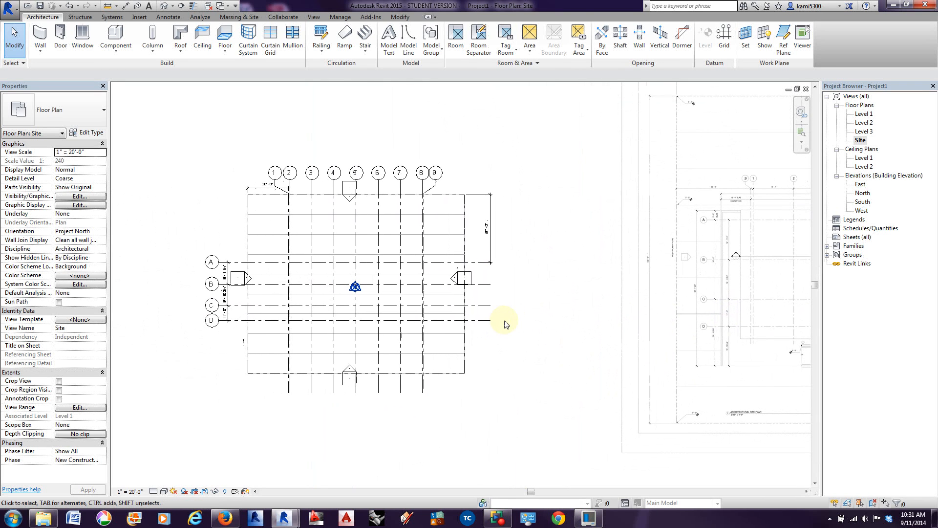
click(240, 18)
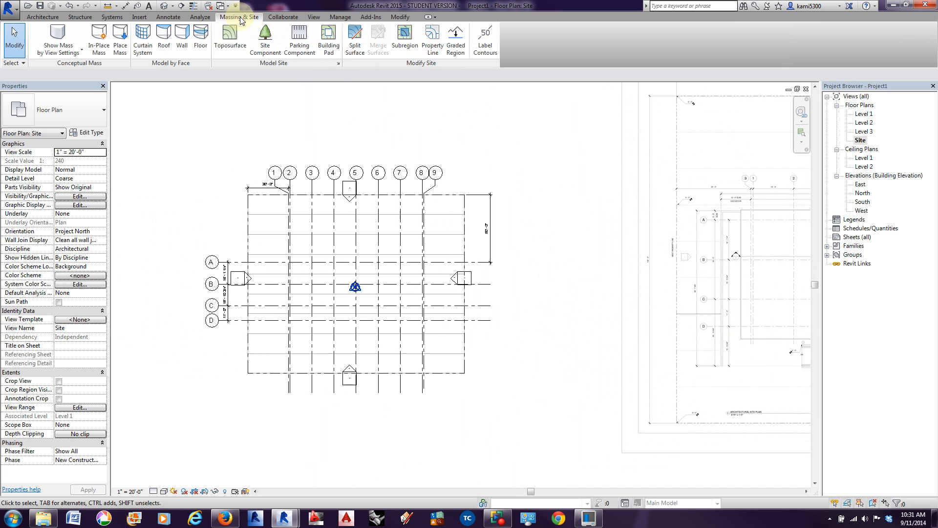
click(328, 46)
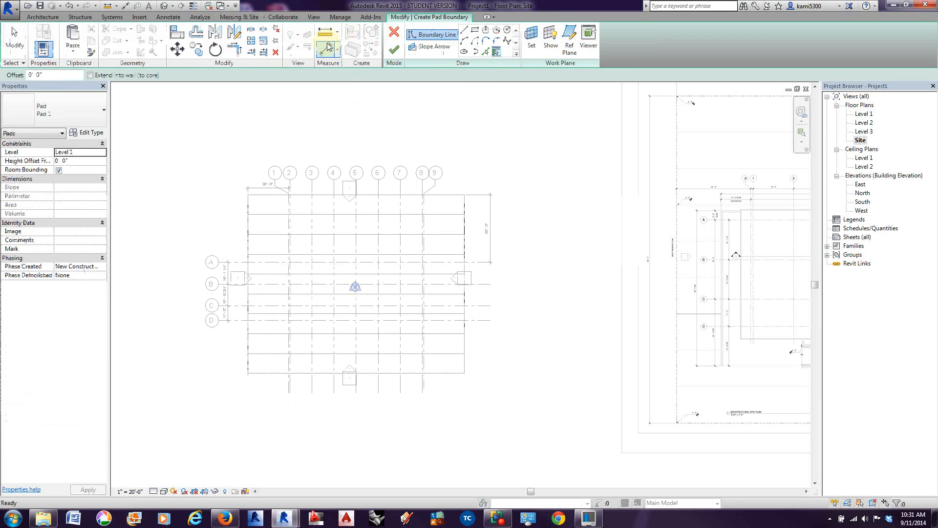
click(474, 29)
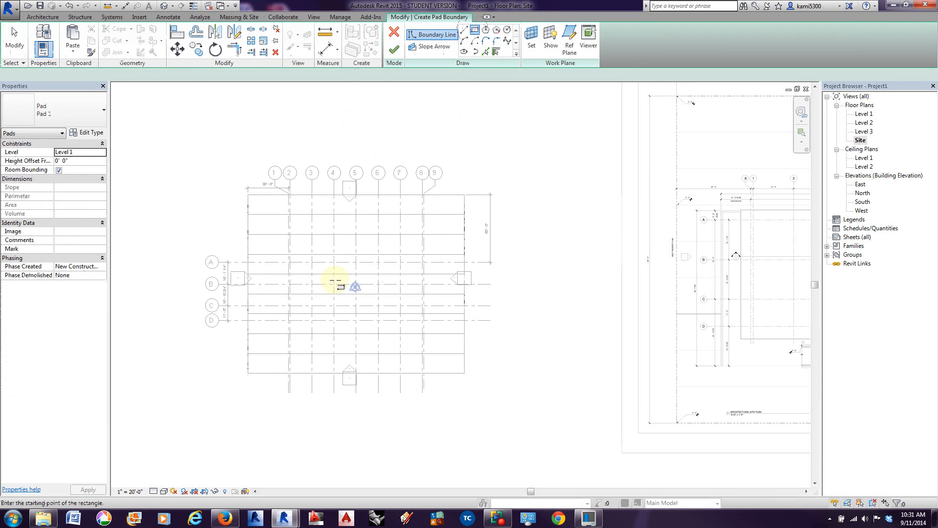
scroll(308, 299, up, 3)
mouse_move(261, 218)
mouse_down()
mouse_move(262, 273)
mouse_move(423, 381)
mouse_move(534, 381)
mouse_move(520, 382)
mouse_up()
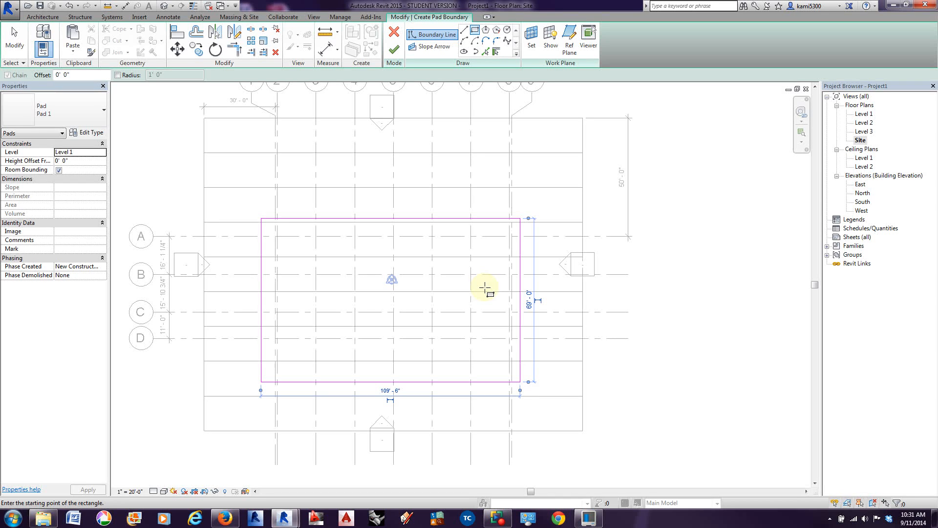
click(18, 43)
Step: Add an aligned dimension between grid line 1 and the pad boundary's west edge, placed above the boundary
scroll(278, 244, down, 2)
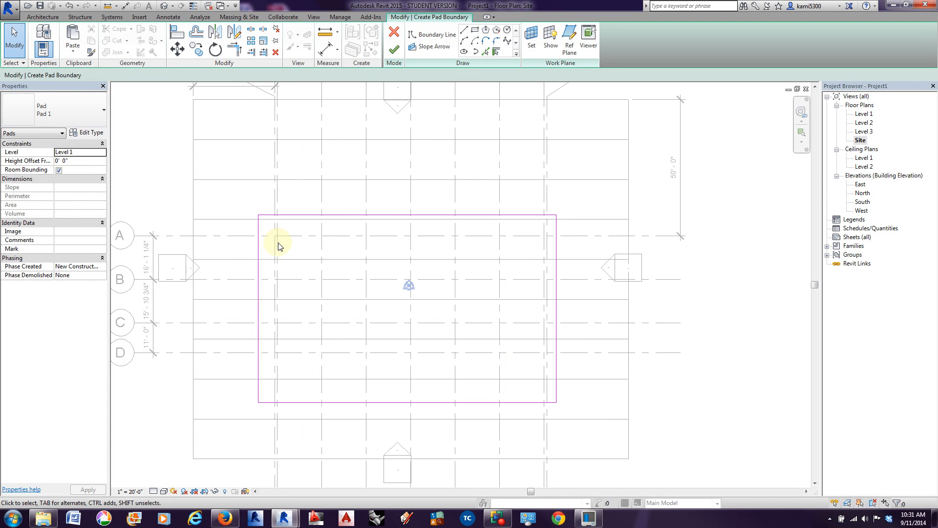
middle_drag(455, 282, 448, 285)
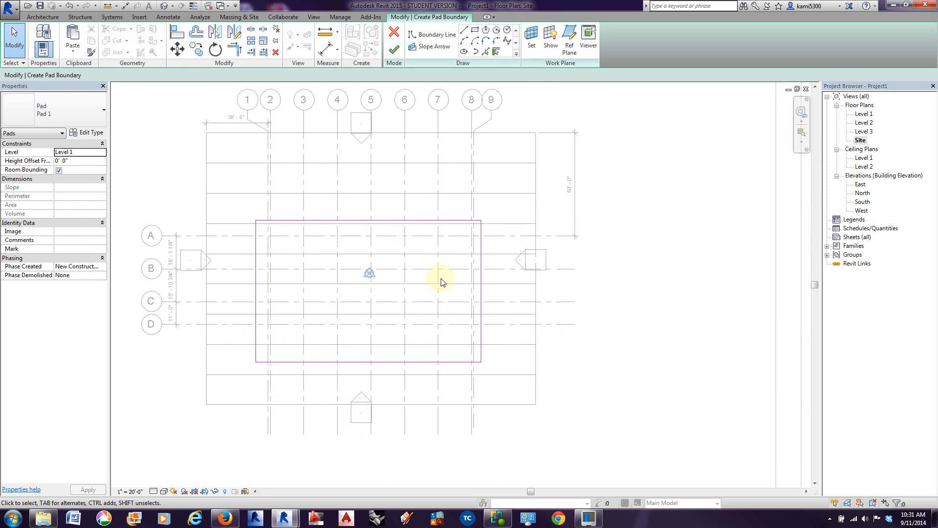
click(325, 49)
scroll(254, 232, up, 4)
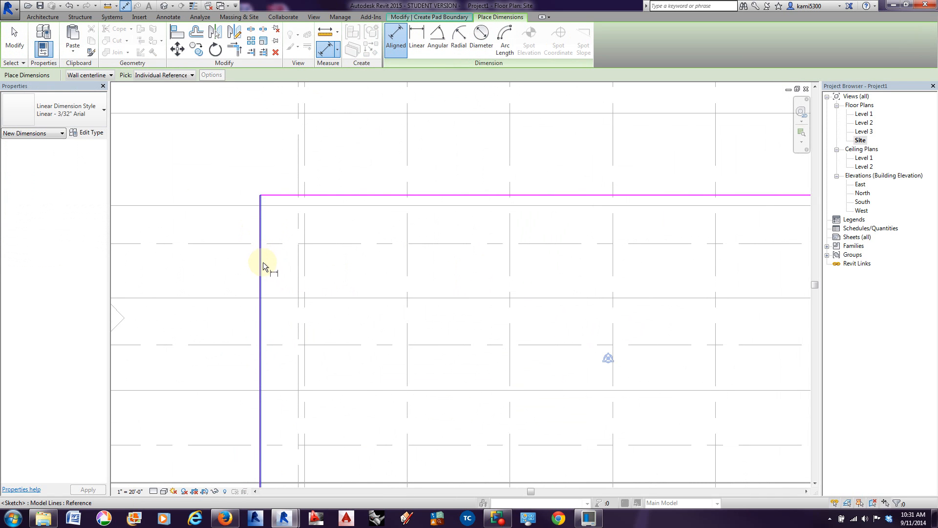
click(298, 257)
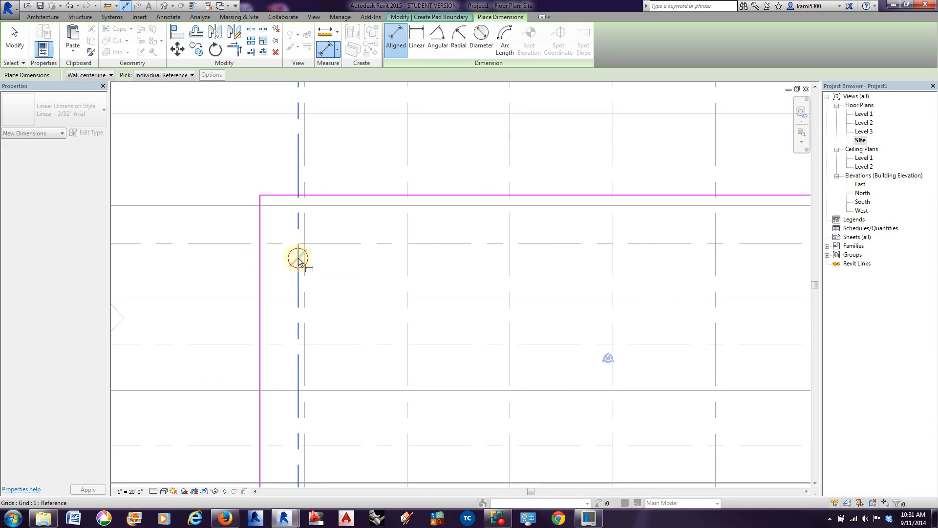
click(259, 259)
scroll(263, 244, down, 3)
click(214, 199)
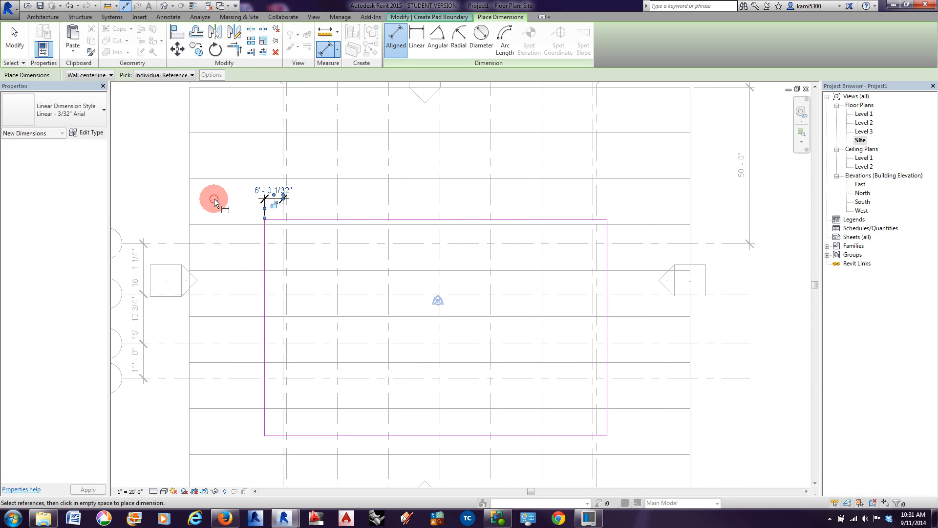
Step: Dimension the pad boundary's east edge from grid line 9 and its north edge from grid line A
click(598, 251)
click(608, 252)
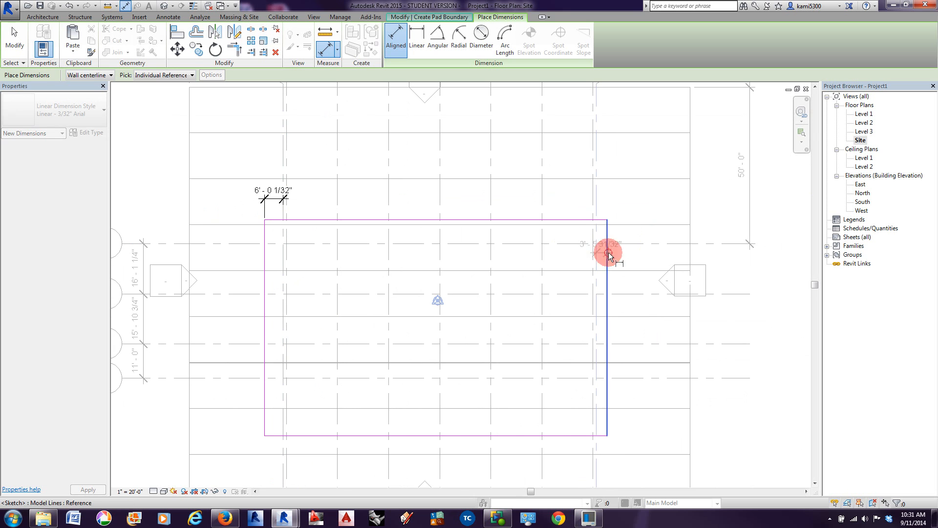
click(711, 215)
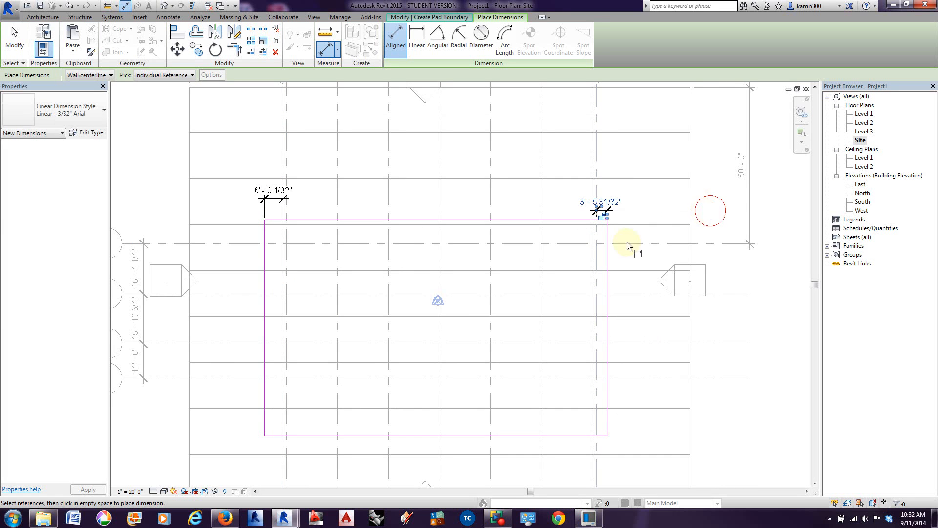
scroll(308, 245, up, 1)
click(314, 244)
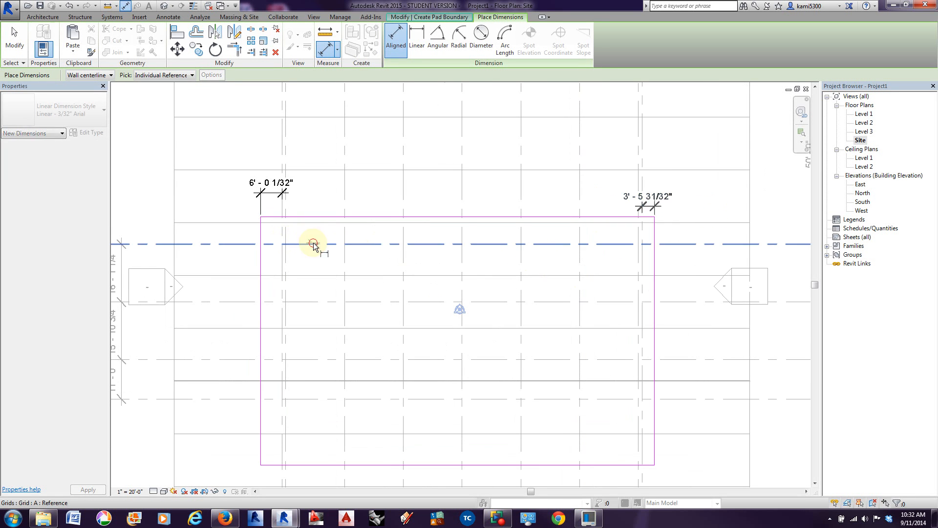
click(315, 216)
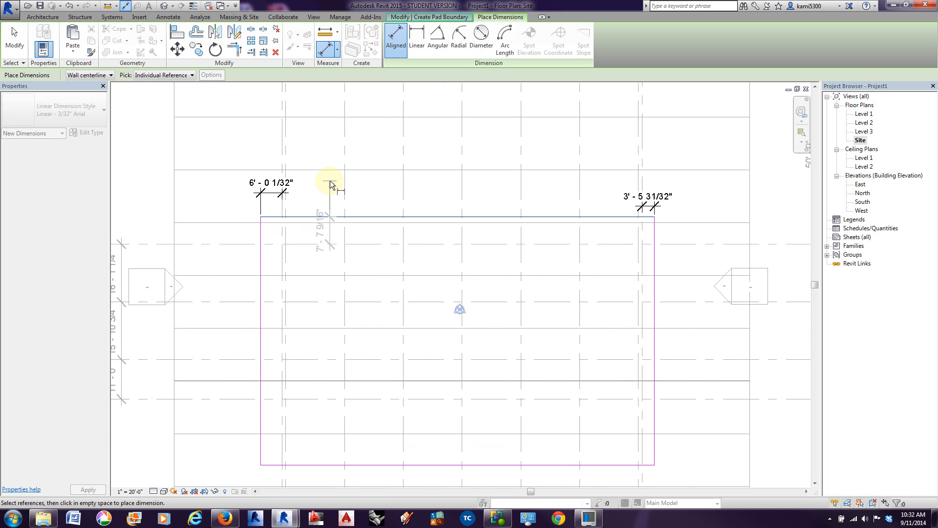
click(330, 181)
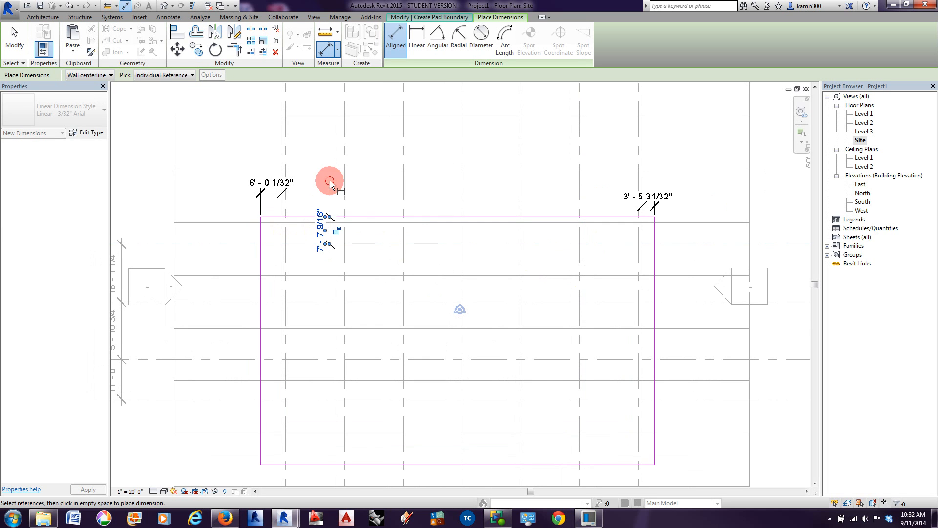
Step: Check the spacing south of grid D on the reference site plan and dimension the pad's south edge from grid line D
middle_drag(336, 371, 350, 327)
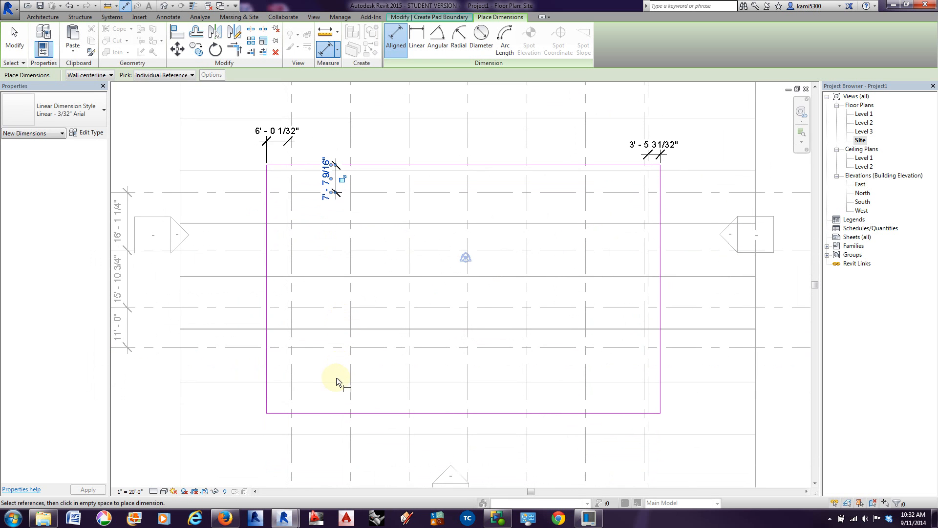
scroll(318, 359, down, 4)
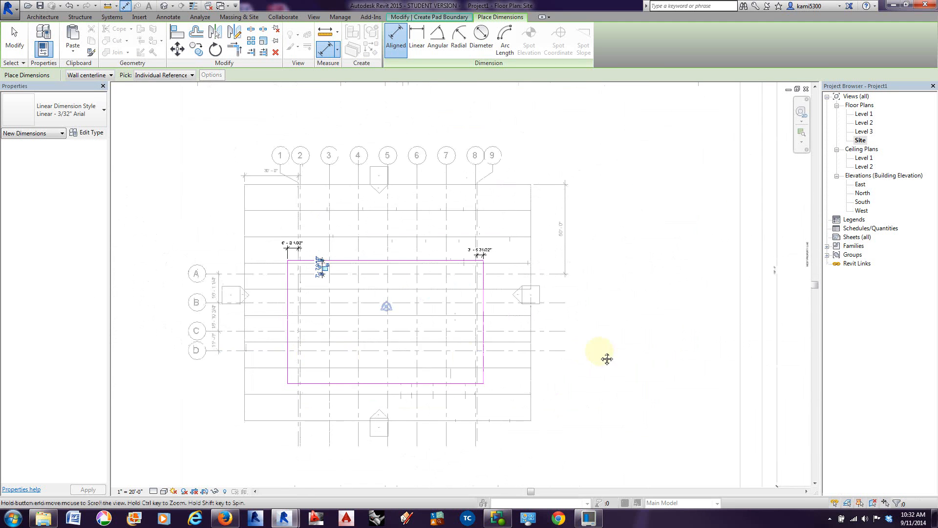
middle_drag(606, 356, 312, 348)
scroll(545, 381, up, 5)
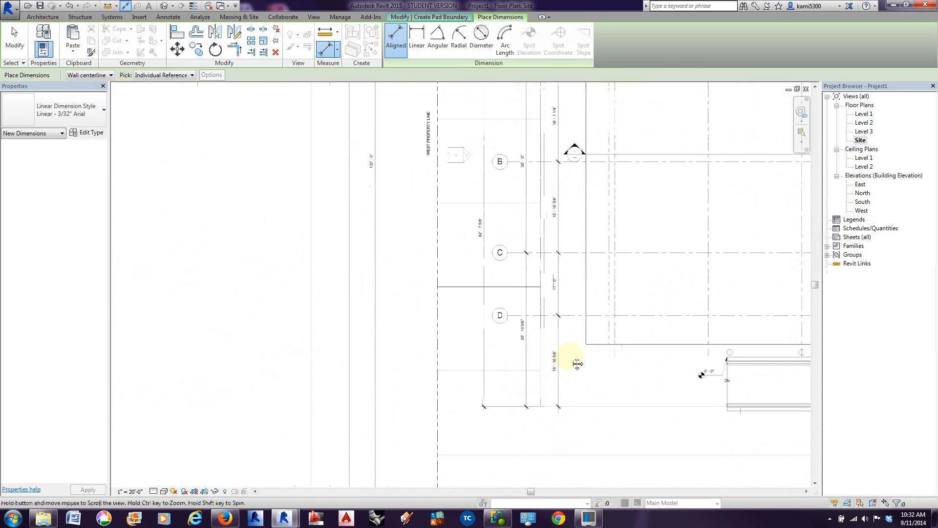
scroll(562, 339, up, 1)
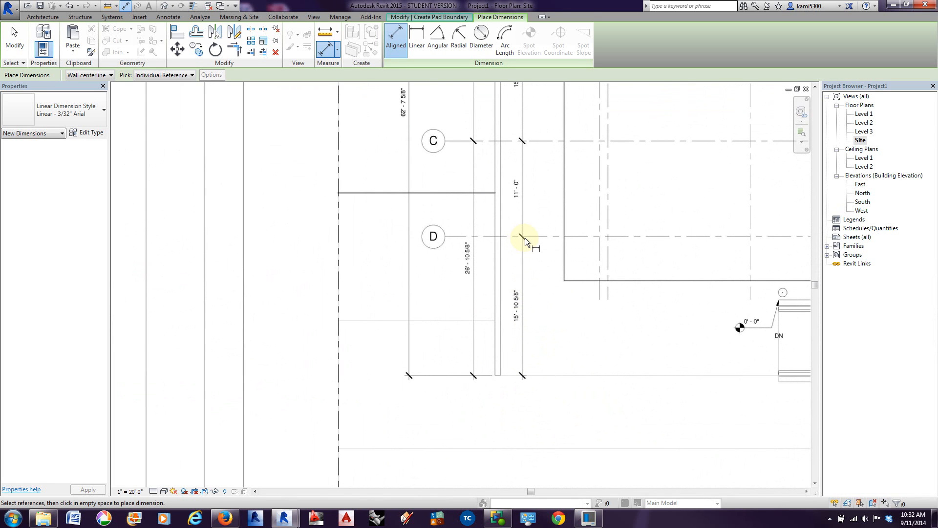
scroll(541, 252, down, 3)
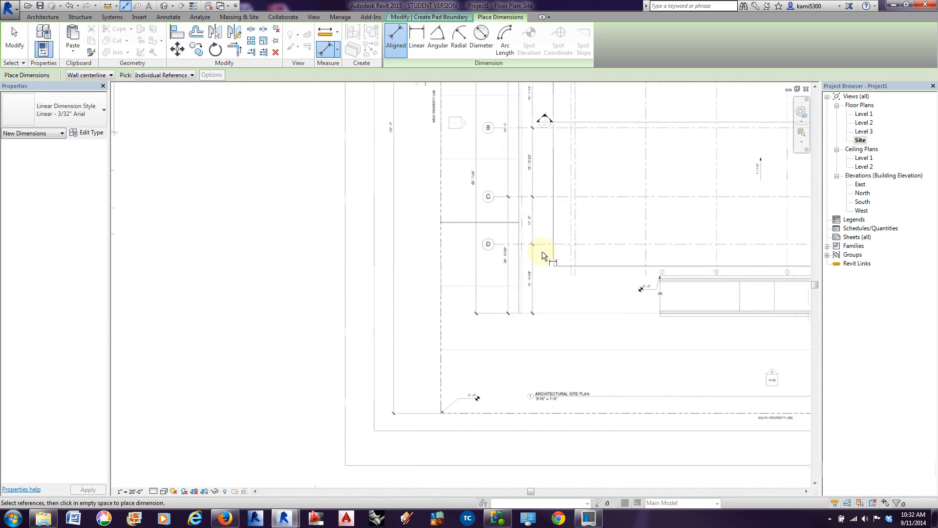
scroll(418, 297, down, 3)
middle_drag(319, 323, 643, 305)
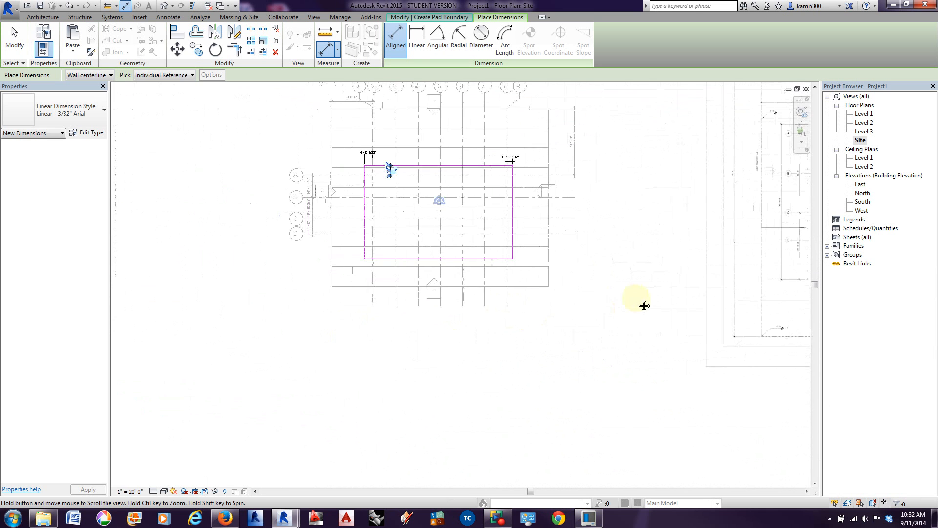
scroll(403, 240, up, 5)
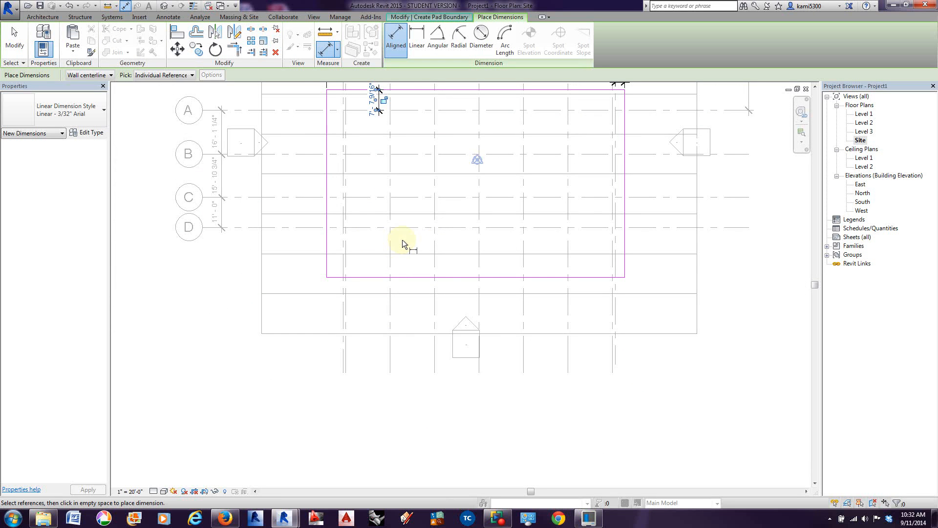
click(364, 227)
click(362, 277)
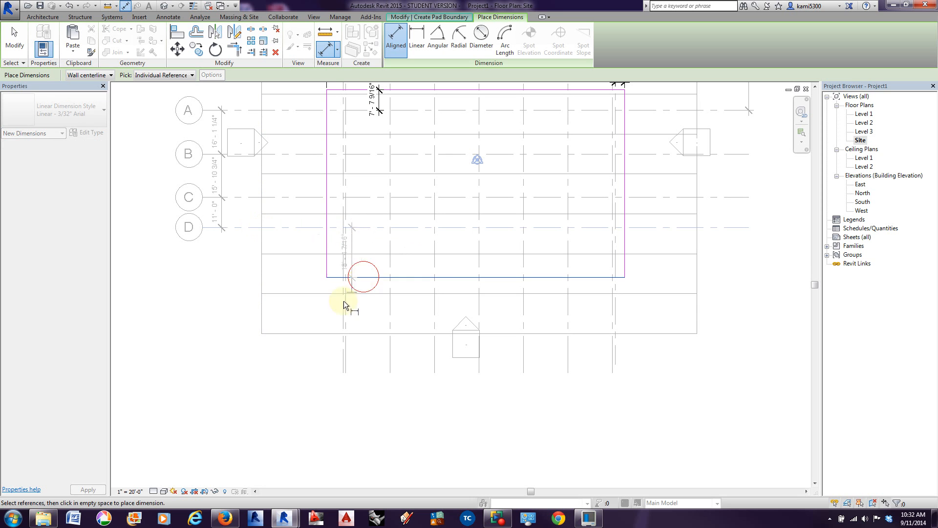
click(309, 388)
click(14, 39)
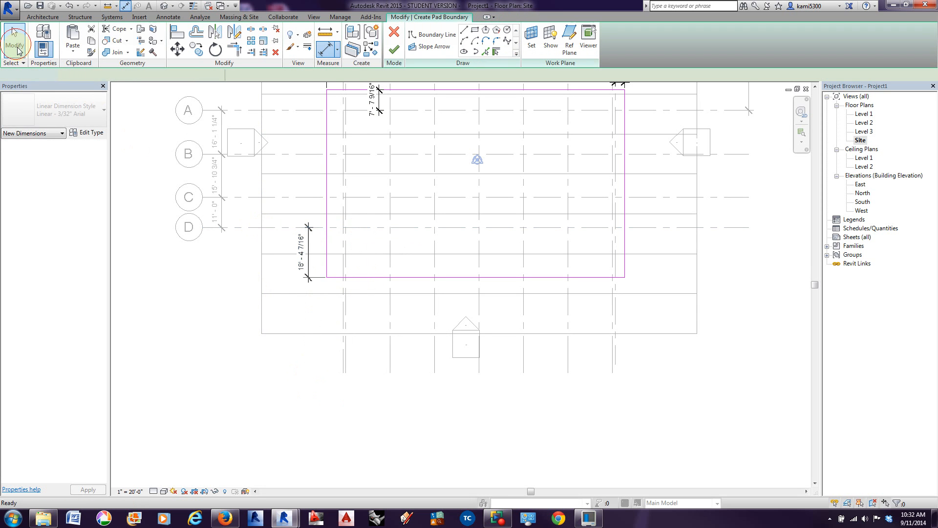
Step: Set the distance from grid line 1 to the pad boundary's west edge to 12'
middle_drag(361, 130, 387, 233)
scroll(354, 224, up, 2)
click(314, 208)
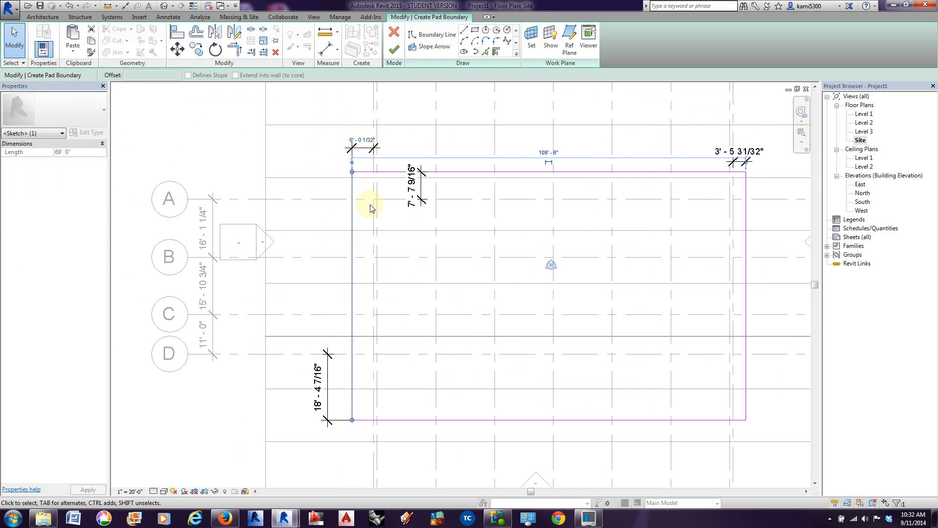
click(364, 140)
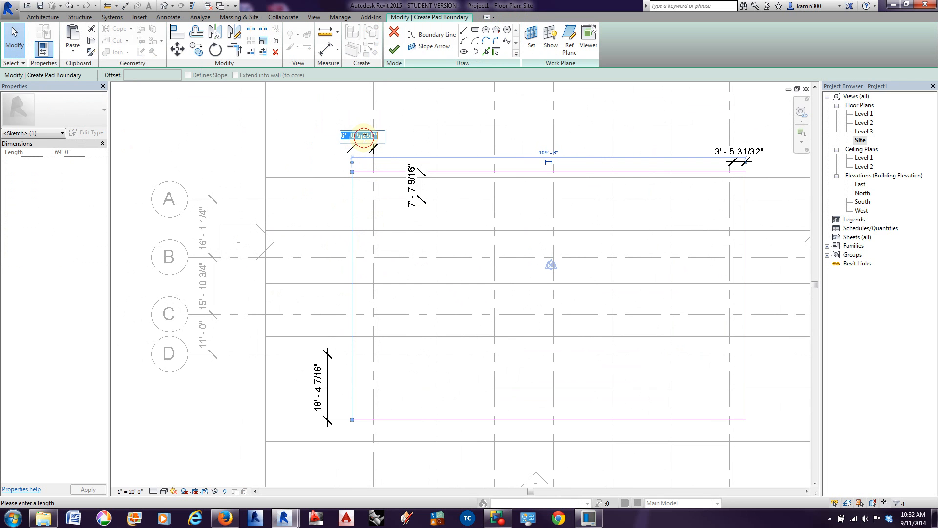
text(12)
key(Return)
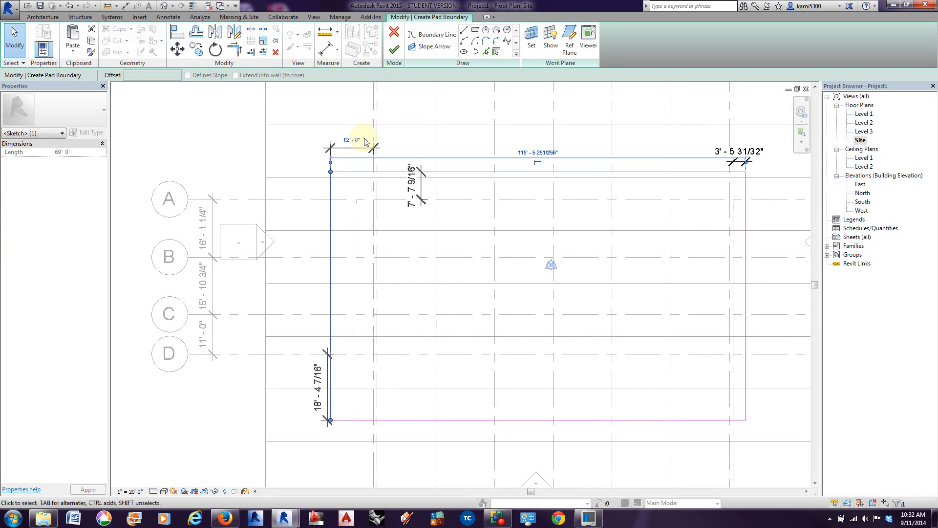
Step: Set the distance from grid line 9 to the pad boundary's east edge to 12'
click(747, 193)
click(741, 150)
text(12)
key(Return)
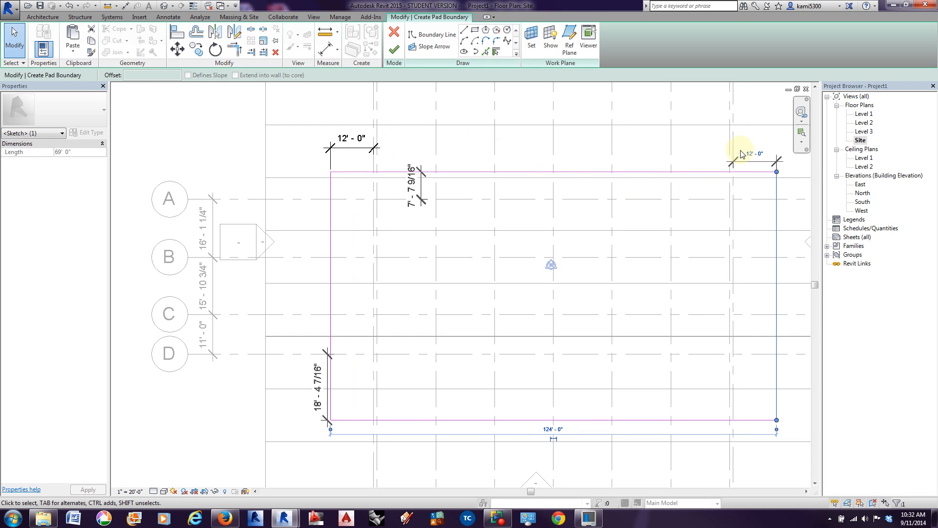
Step: Set the distance from grid line A to the pad boundary's north edge to 4'
click(619, 172)
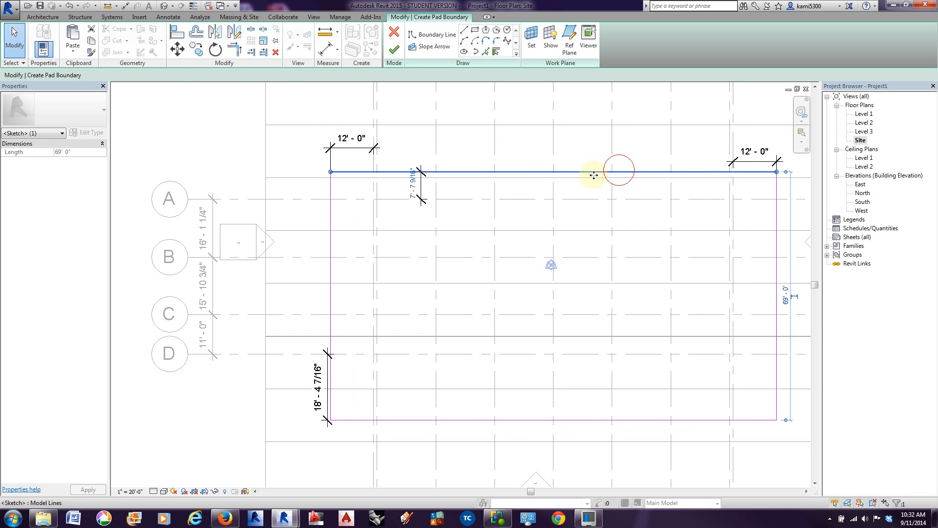
click(413, 185)
text(4)
key(Return)
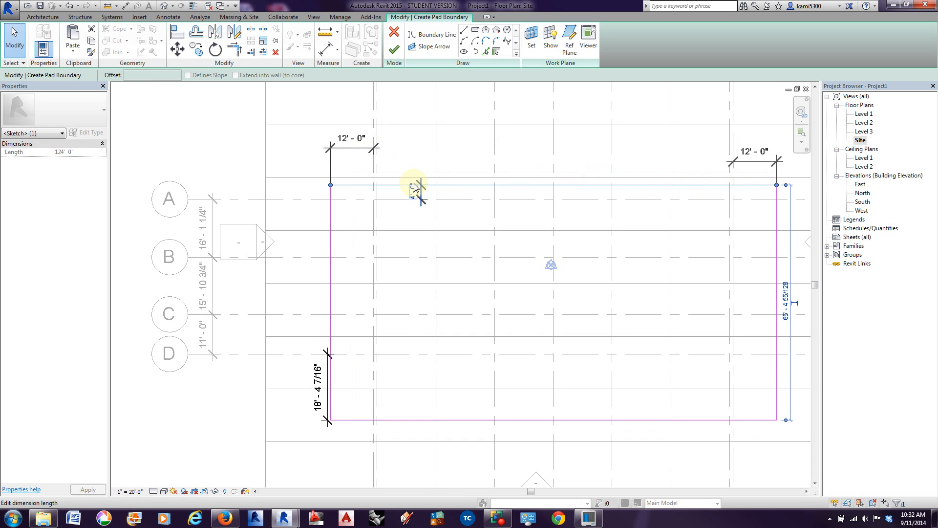
key(Escape)
Step: Select the pad boundary's south edge and check the reference site plan for the spacing south of grid D
middle_drag(356, 394, 295, 359)
click(295, 375)
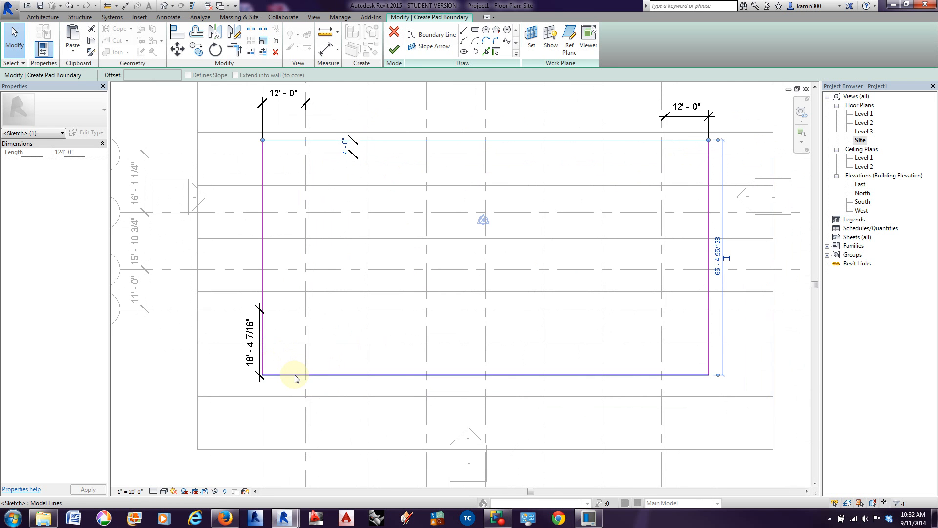
scroll(281, 346, down, 5)
middle_drag(559, 371, 320, 359)
scroll(531, 352, down, 1)
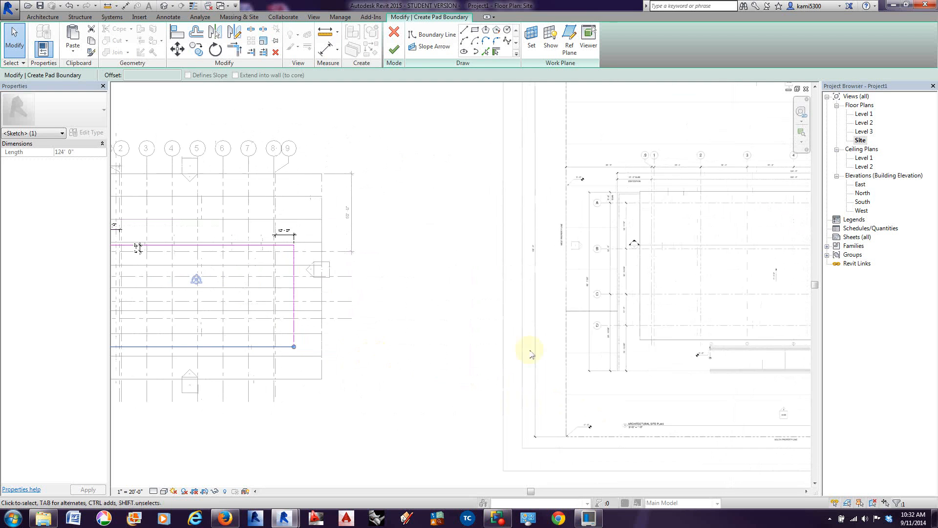
scroll(649, 336, up, 5)
middle_drag(650, 367, 611, 360)
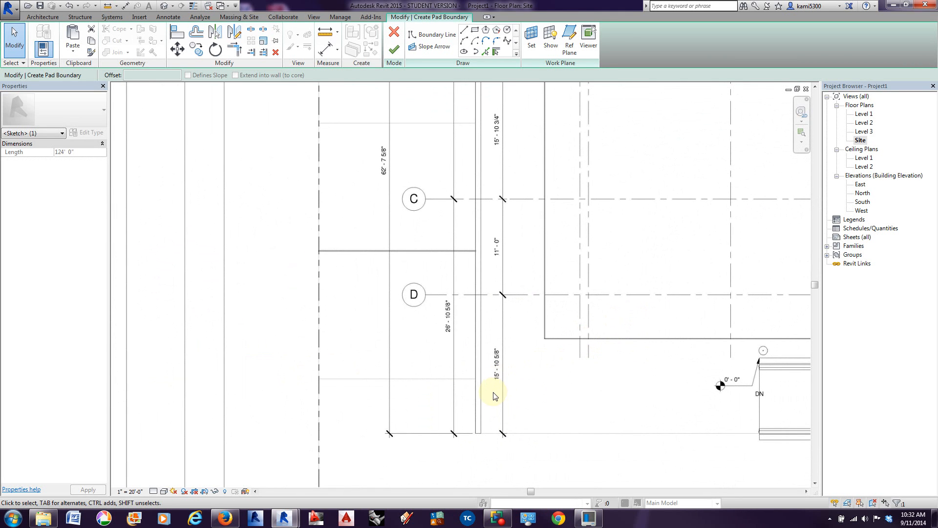
middle_drag(513, 397, 683, 373)
scroll(683, 373, down, 2)
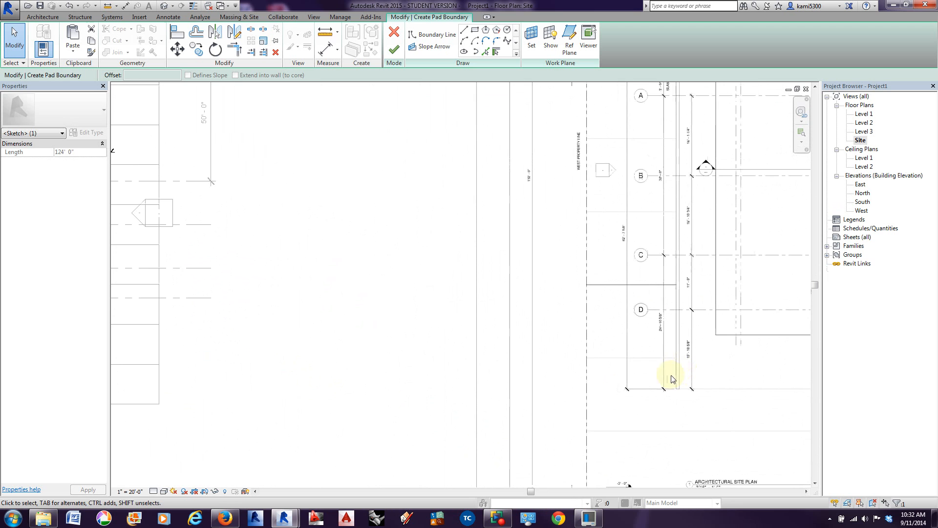
middle_drag(349, 413, 647, 391)
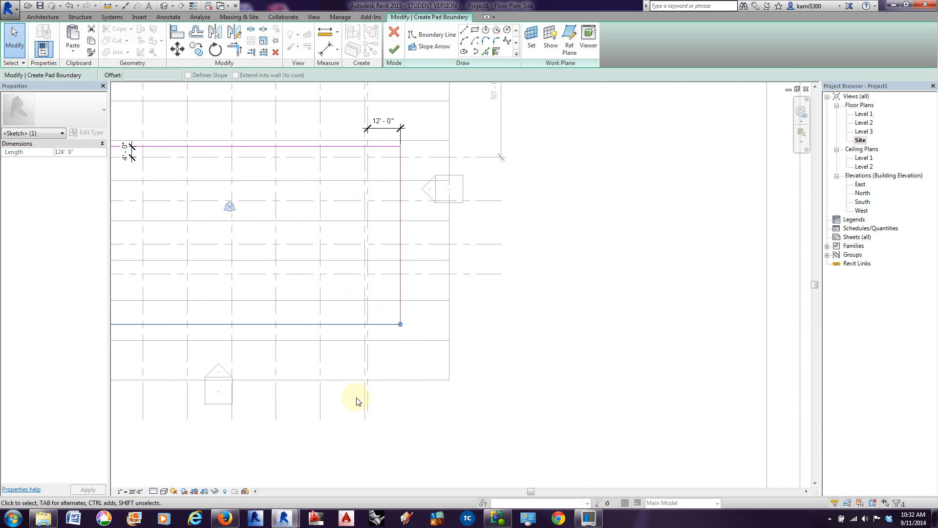
middle_drag(357, 401, 500, 404)
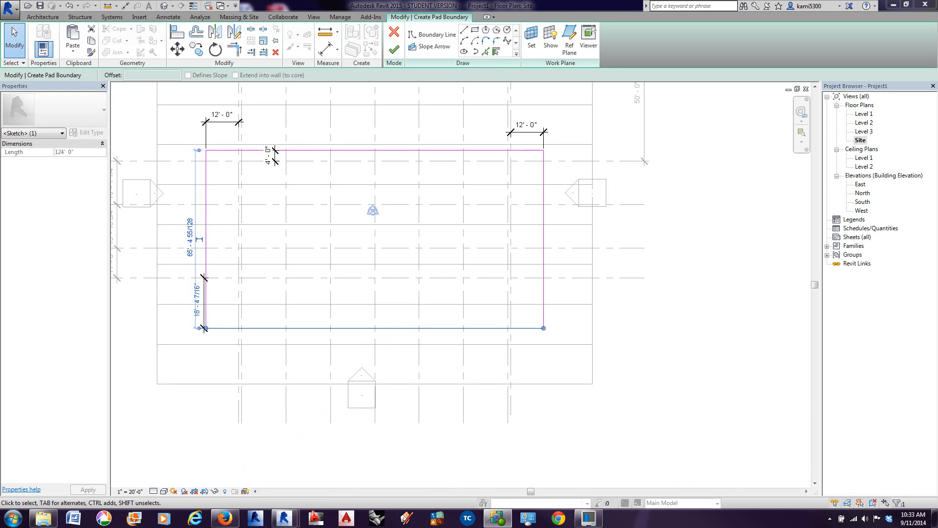
Step: Recheck the spacing on the reference plan and set the distance from grid line D to the pad's south edge to 15' 10 5/8"
scroll(536, 316, down, 3)
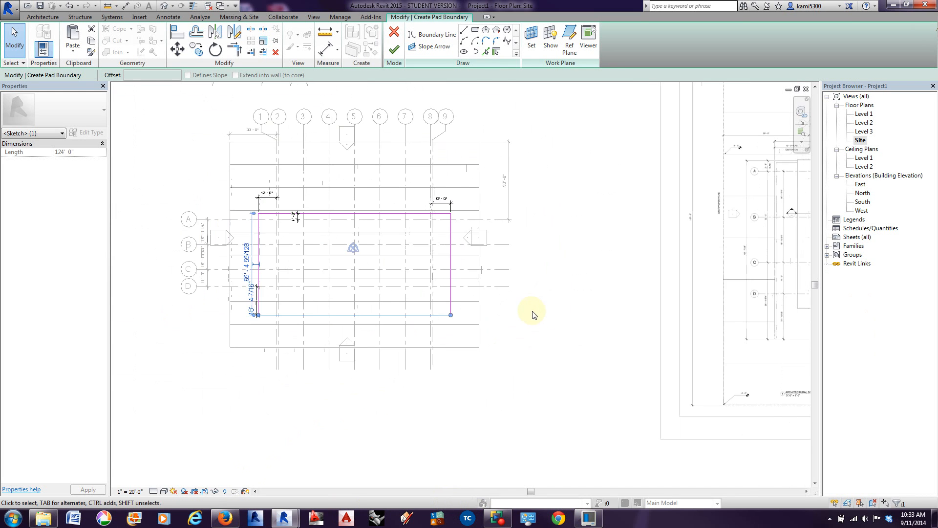
scroll(751, 323, up, 5)
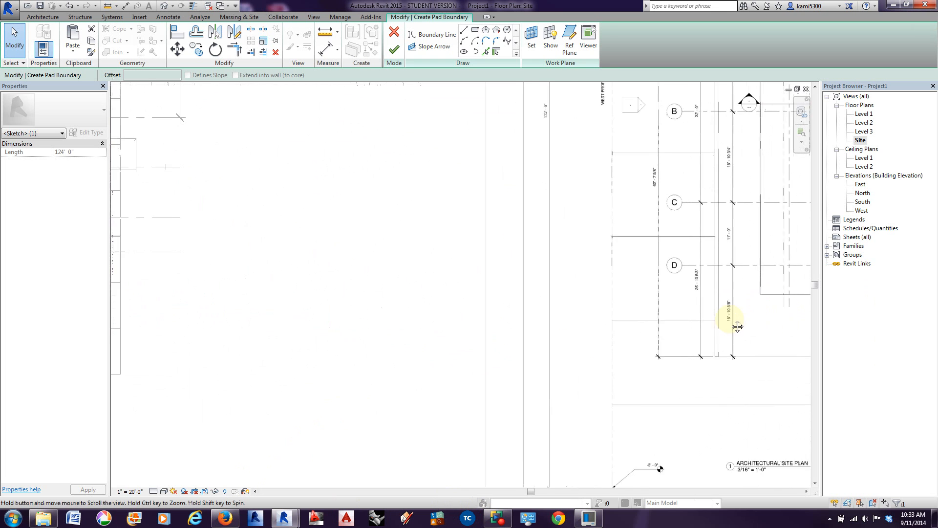
scroll(725, 321, up, 1)
middle_drag(366, 329, 738, 311)
middle_drag(322, 319, 775, 318)
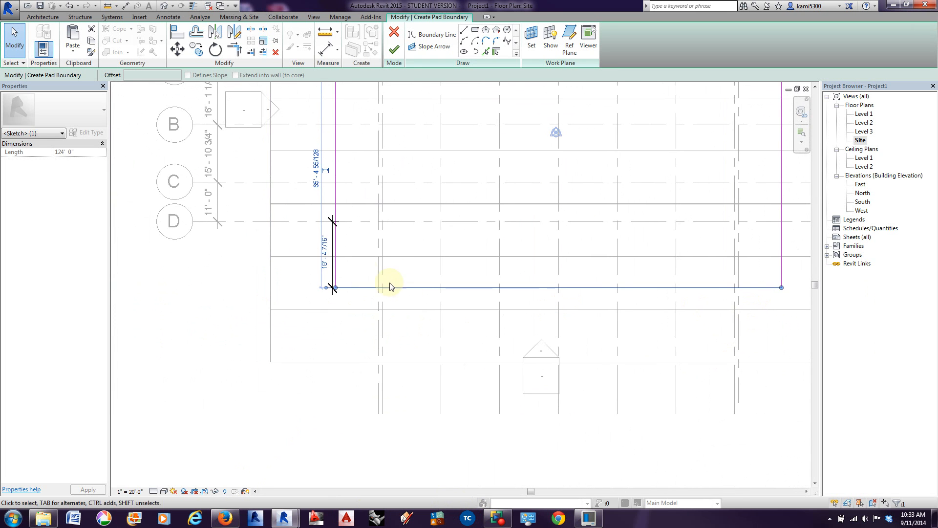
click(324, 256)
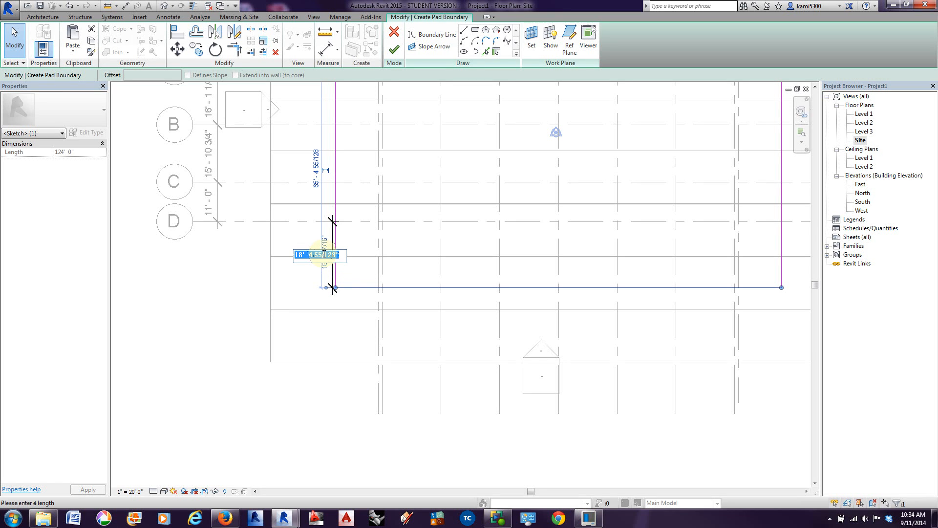
text(15 10 5/8)
key(Return)
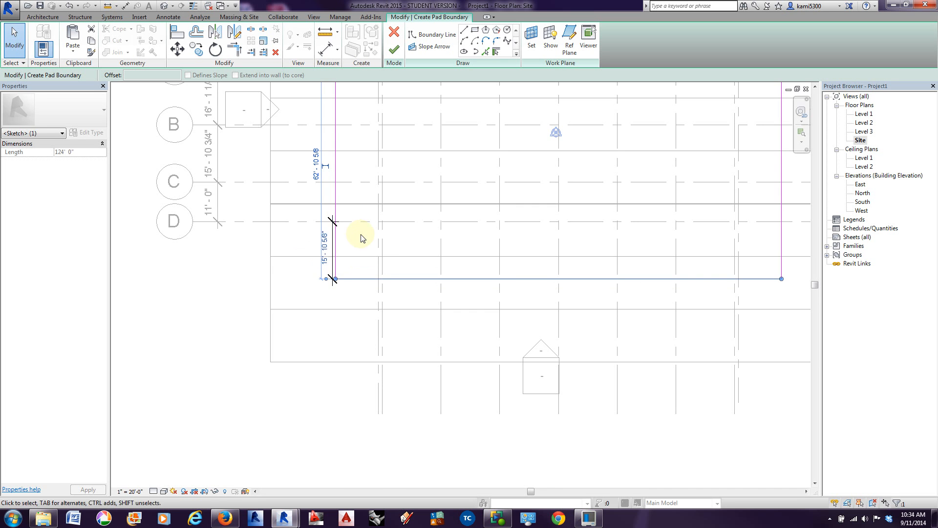
Step: Finish the building pad boundary sketch and deselect the pad
scroll(315, 309, down, 3)
middle_drag(342, 316, 346, 316)
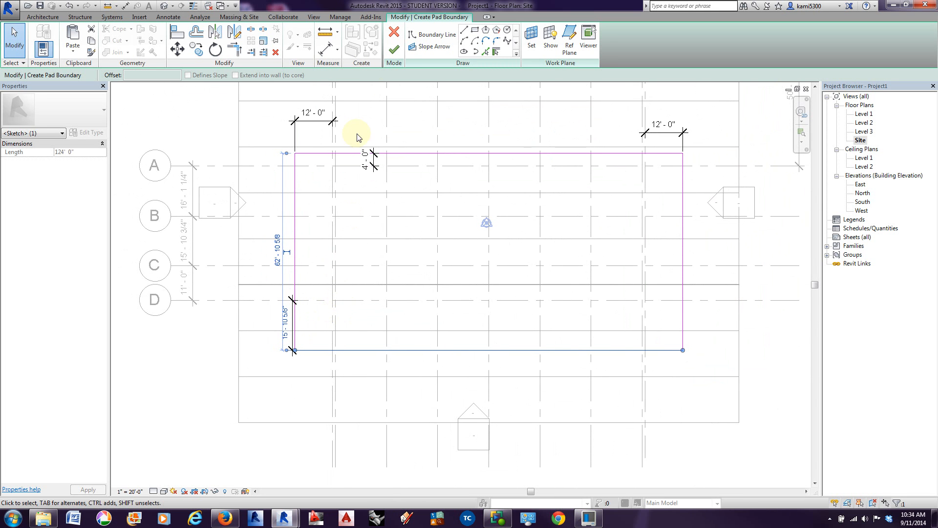
click(394, 51)
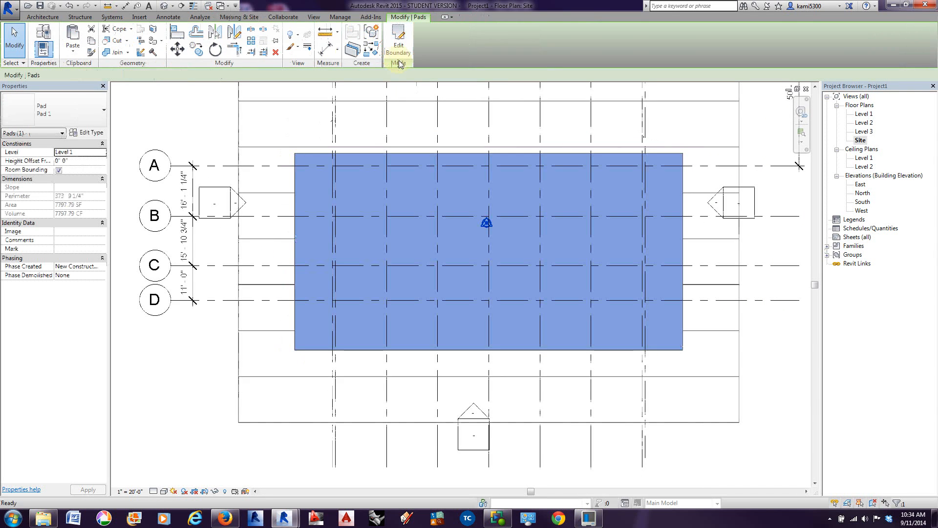
click(183, 131)
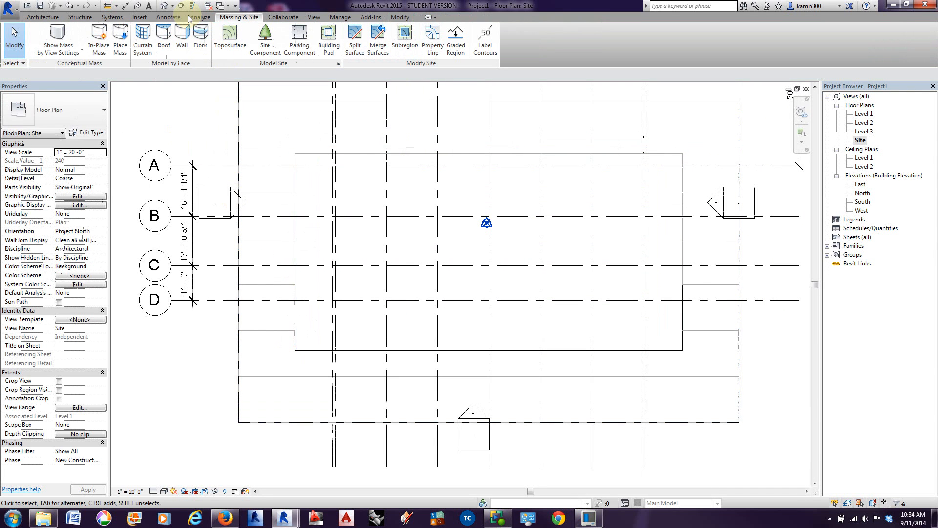
Step: Inspect the pad cut into the toposurface in the default 3D view and return to the Site plan
click(165, 7)
shift+middle_drag(429, 329, 422, 252)
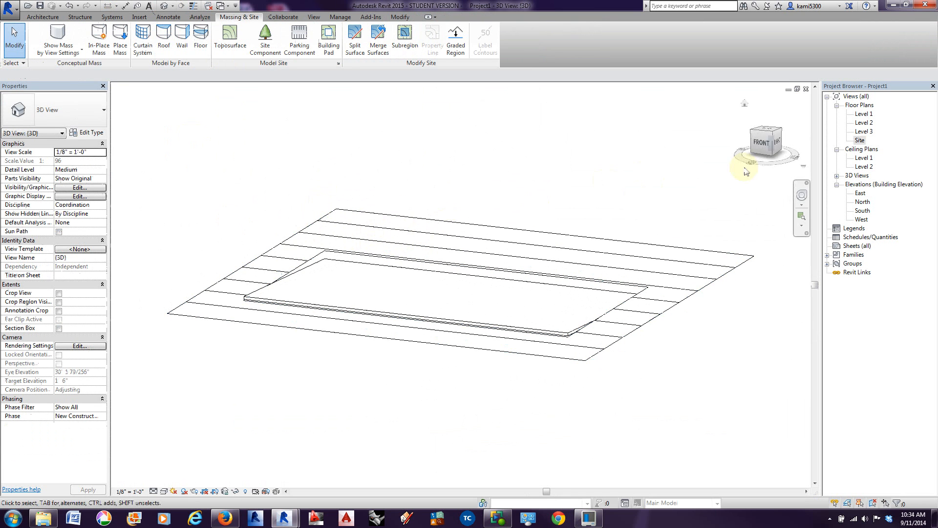
double_click(860, 140)
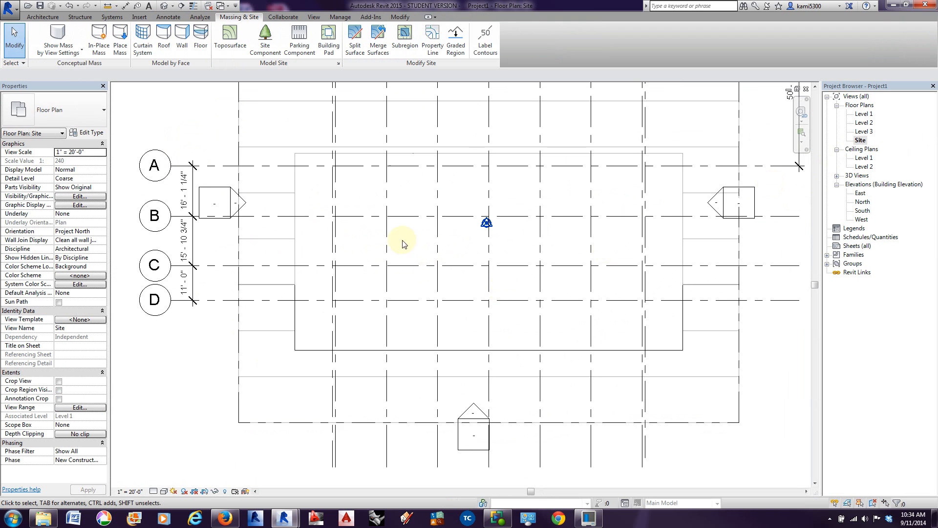
Step: Select the building pad instead of the overlapping topography, check its level and height offset, and deselect it
middle_drag(408, 246, 404, 260)
scroll(354, 244, up, 2)
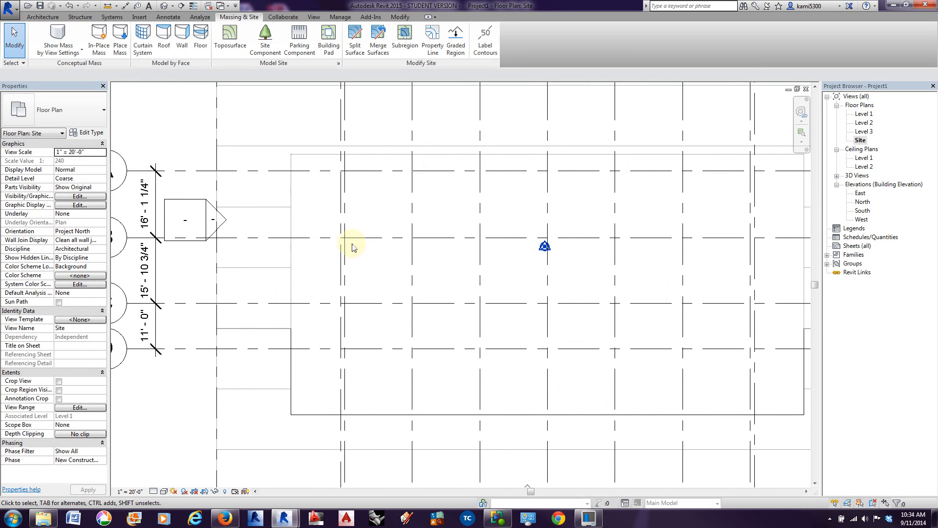
click(310, 155)
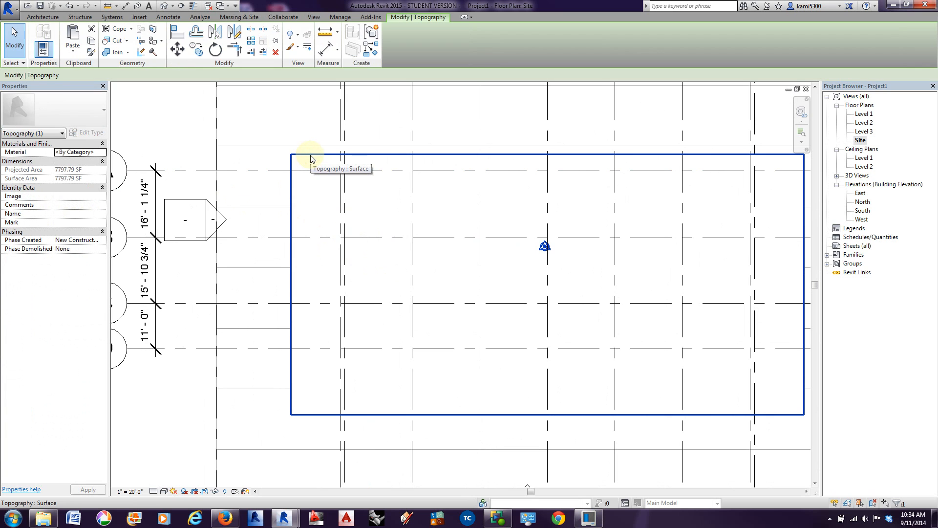
key(Tab)
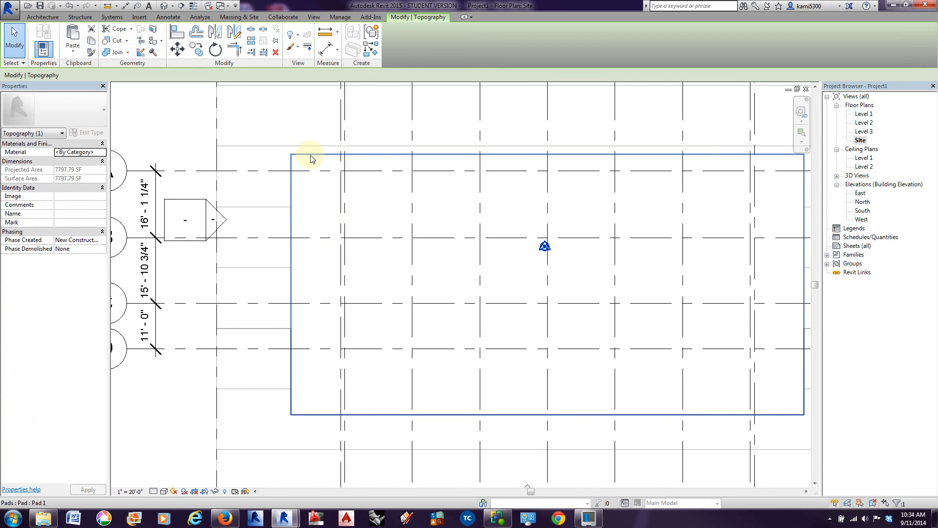
click(311, 156)
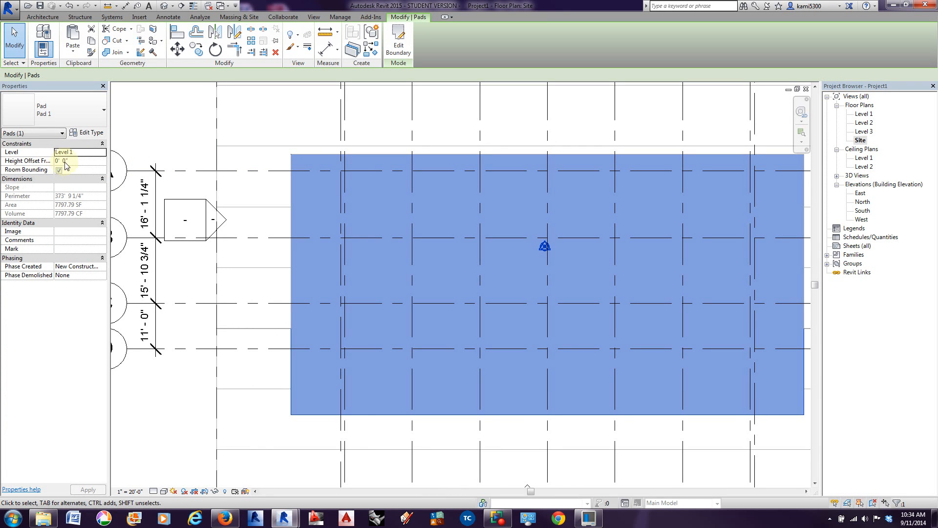
click(195, 275)
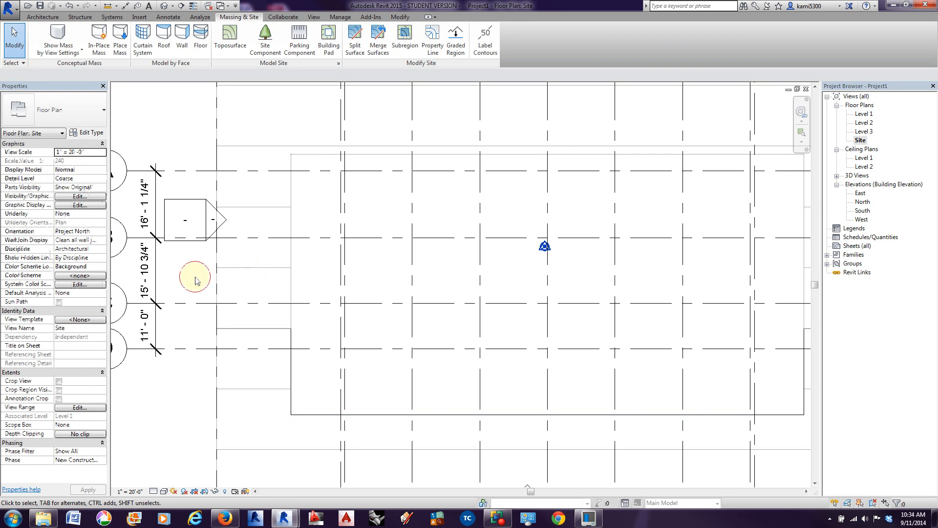
Step: Examine the walls around the building on the reference site plan and return to the modelled pad
scroll(195, 273, down, 2)
middle_drag(198, 291, 233, 286)
scroll(236, 287, down, 2)
middle_drag(430, 300, 196, 295)
middle_drag(500, 288, 384, 291)
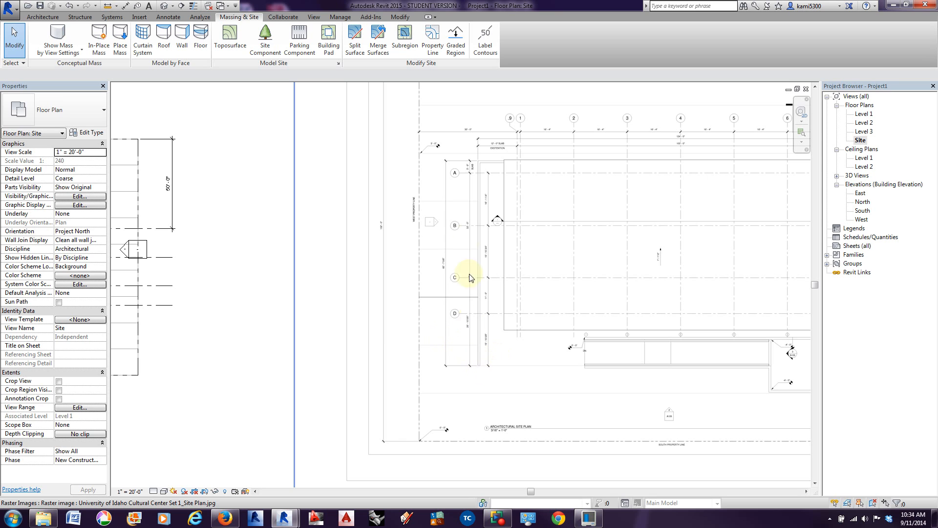
middle_drag(499, 164, 390, 172)
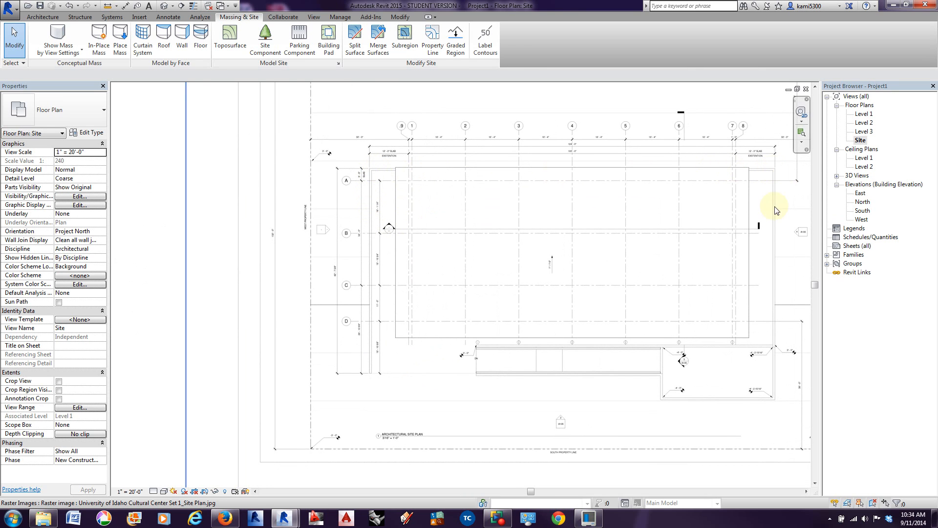
middle_drag(441, 321, 808, 312)
middle_drag(364, 322, 525, 314)
scroll(384, 287, up, 4)
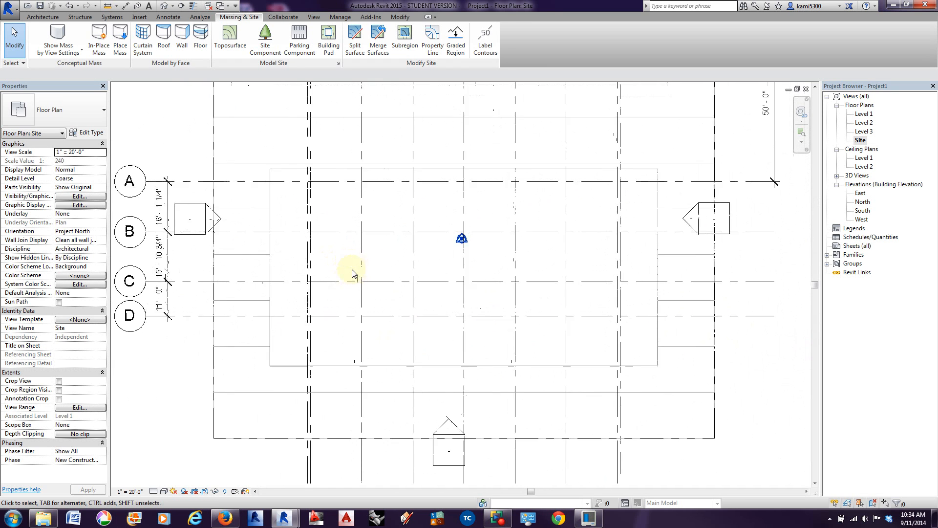
Step: Start an architectural wall and choose the Generic - 12" Masonry type
click(36, 19)
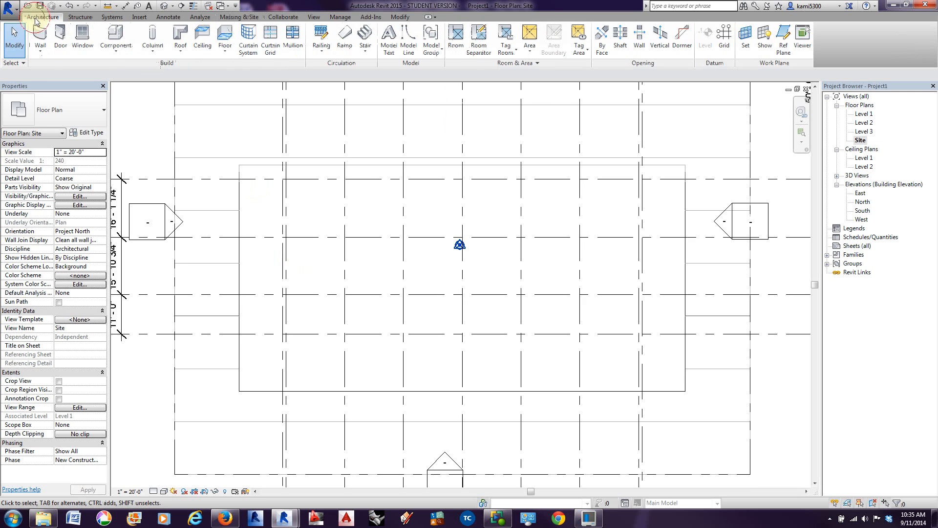
click(40, 50)
click(46, 71)
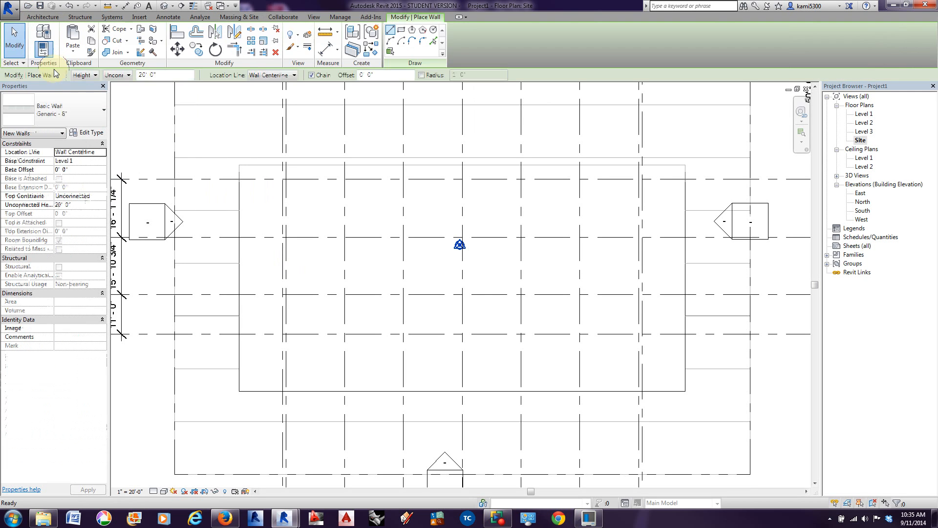
click(57, 109)
scroll(43, 269, down, 3)
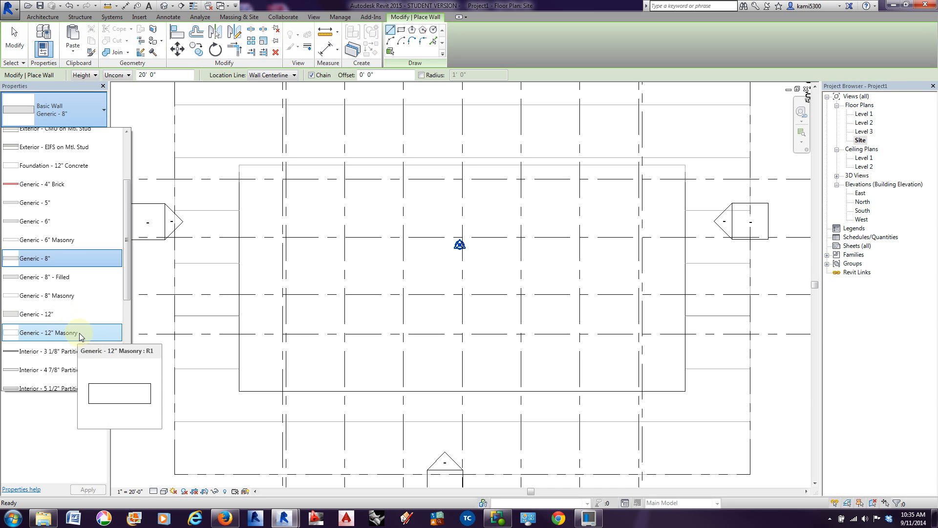
click(80, 334)
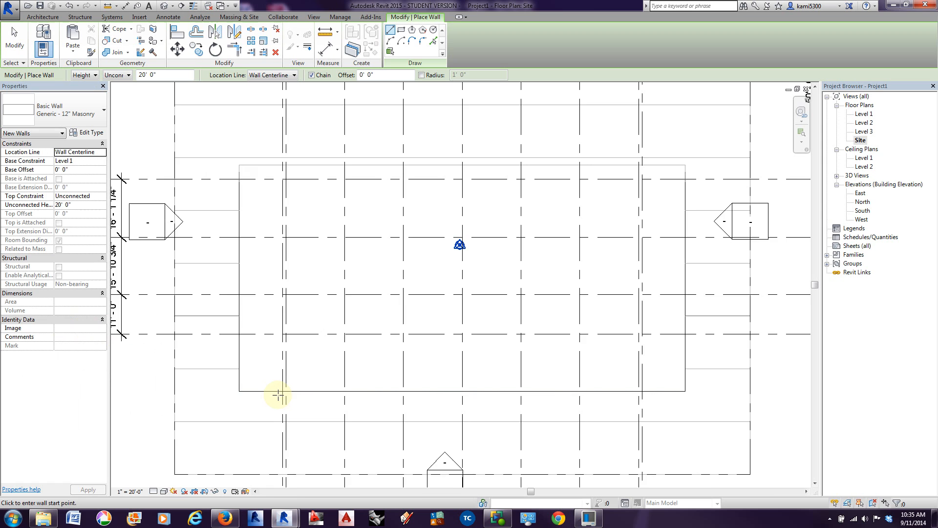
Step: Set the wall to be created by picking lines, with its location line at Finish Face: Exterior
scroll(283, 390, up, 1)
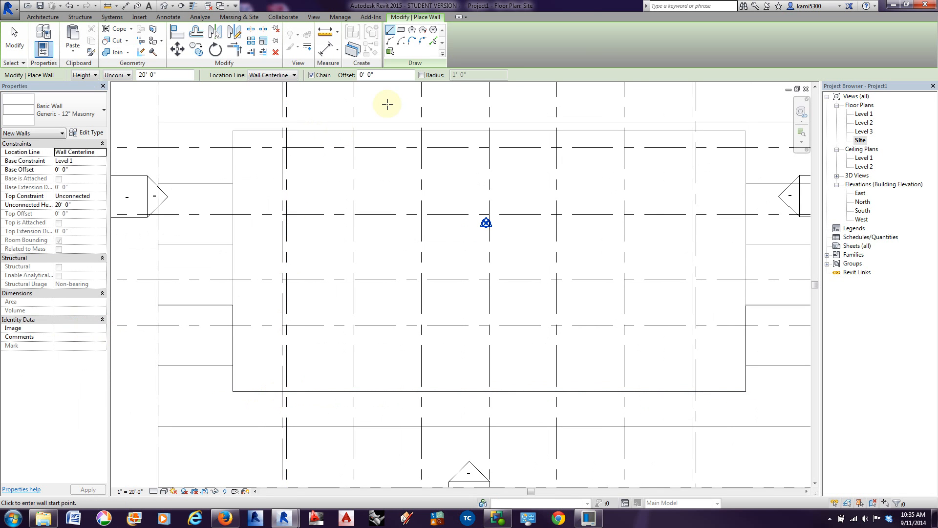
click(433, 43)
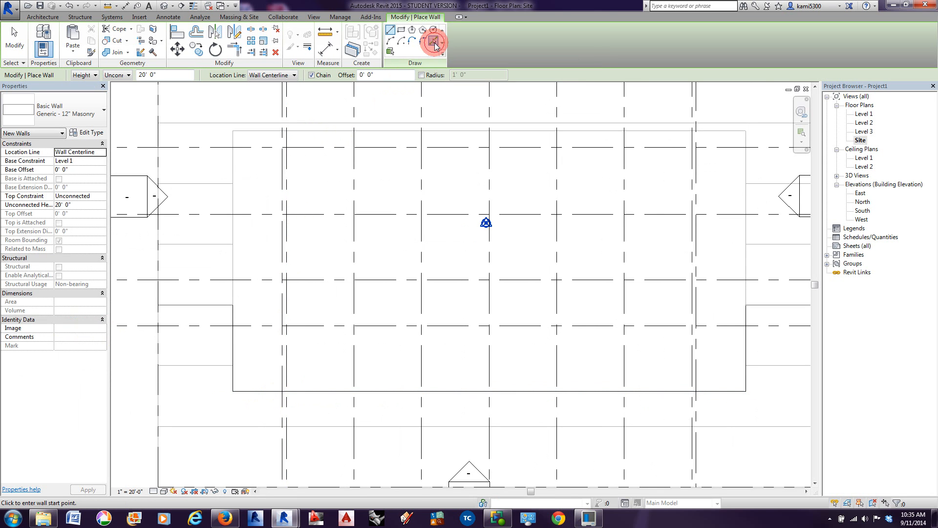
click(272, 76)
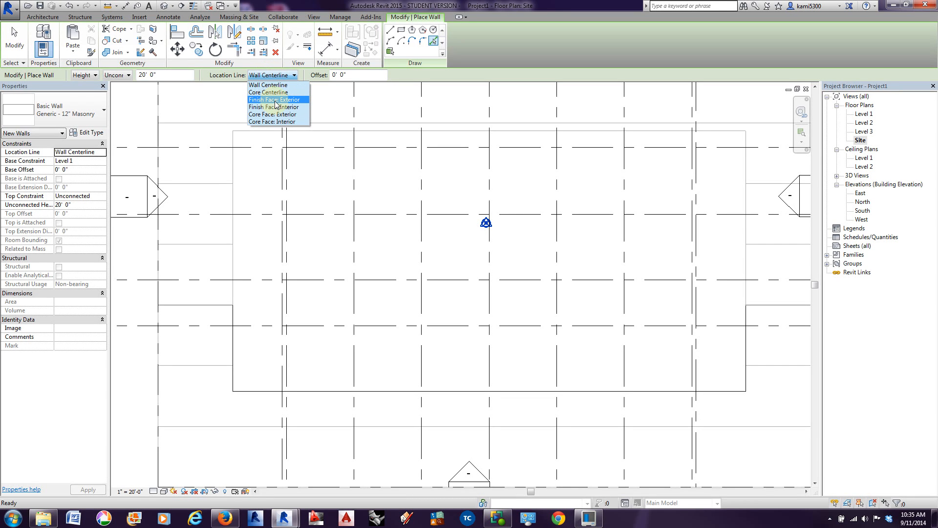
click(276, 100)
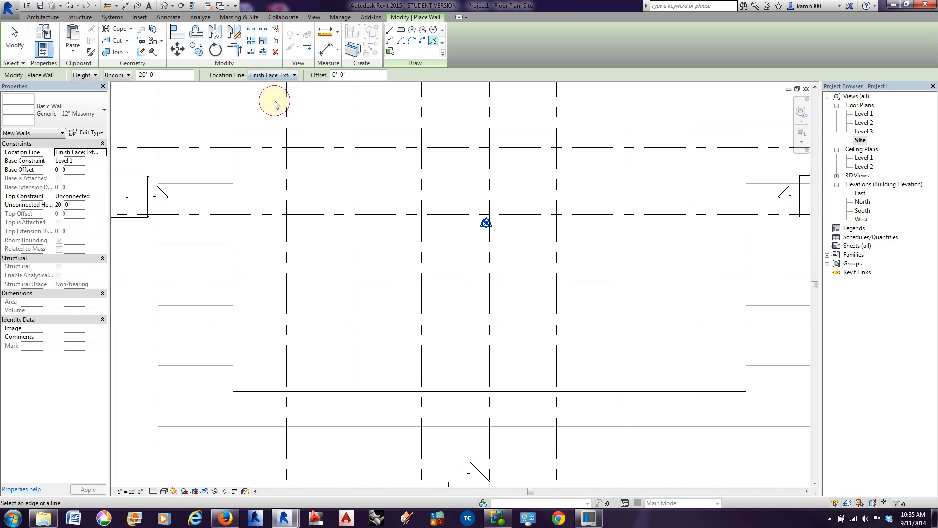
Step: Place a Generic - 12" Masonry wall along the west edge of the building pad
scroll(269, 225, up, 3)
scroll(270, 235, up, 1)
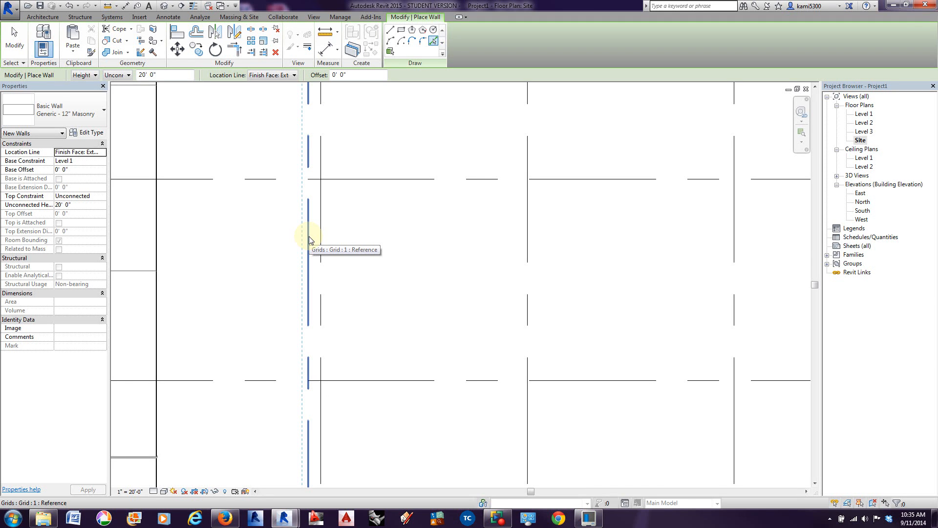
middle_drag(287, 243, 373, 258)
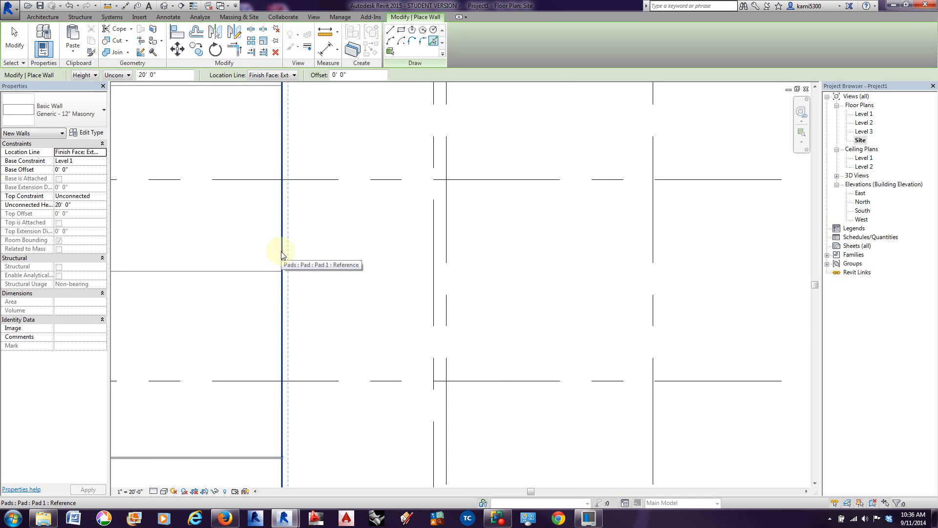
scroll(281, 253, down, 2)
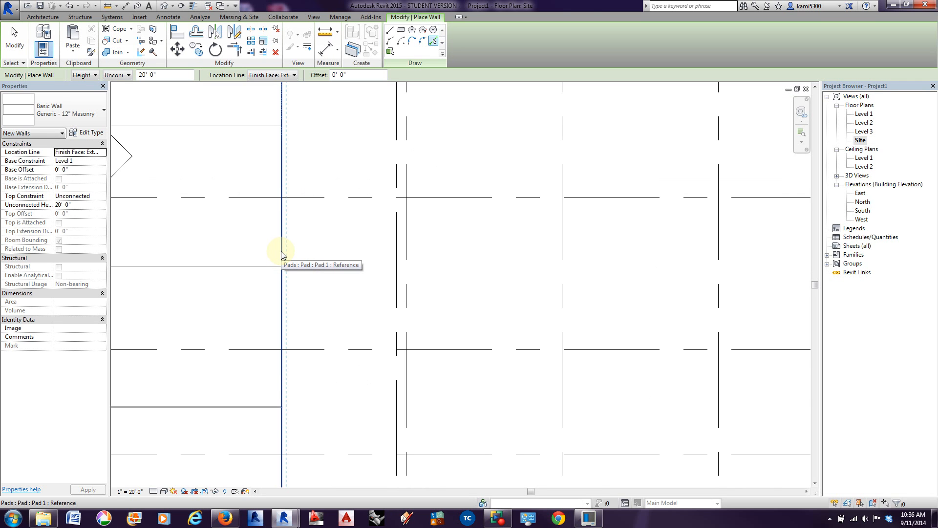
click(281, 253)
Step: Place matching masonry walls along the north and east edges of the building pad
middle_drag(332, 164, 281, 314)
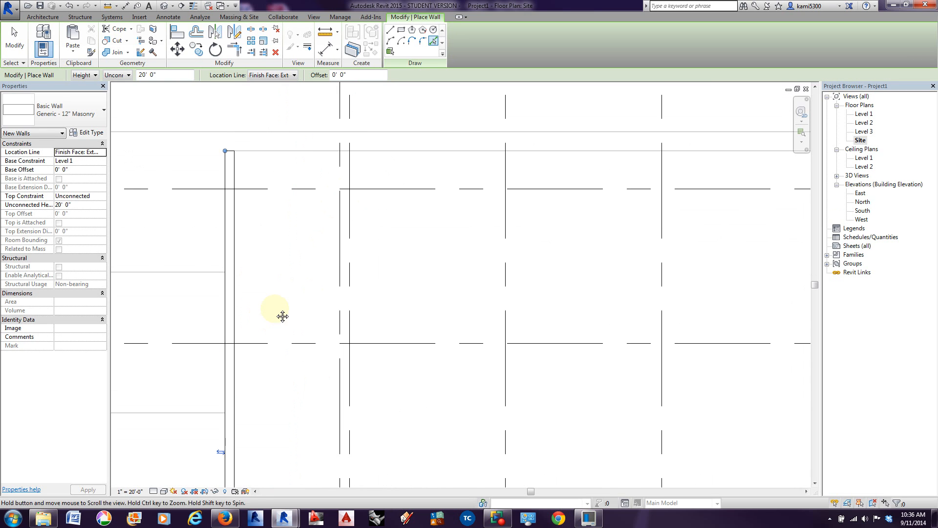
click(286, 154)
scroll(287, 199, down, 2)
middle_drag(572, 253, 269, 235)
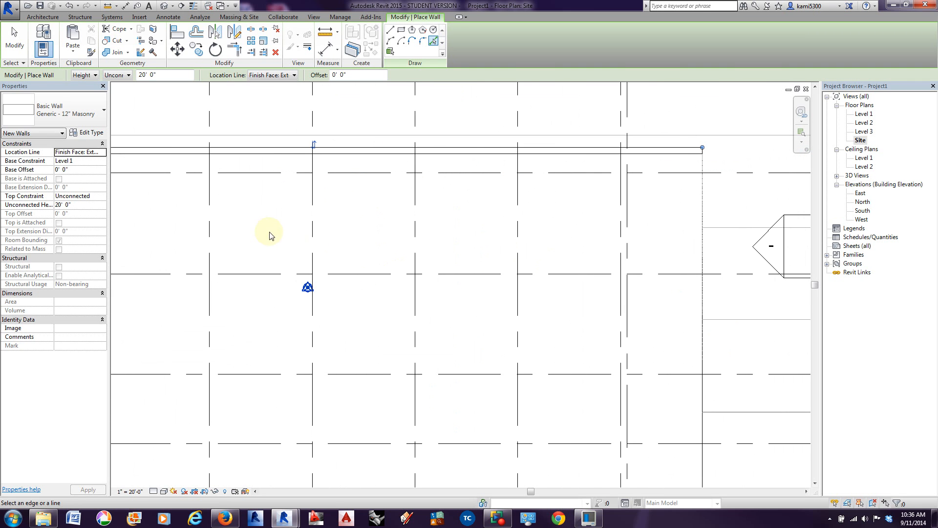
click(703, 234)
scroll(704, 227, up, 3)
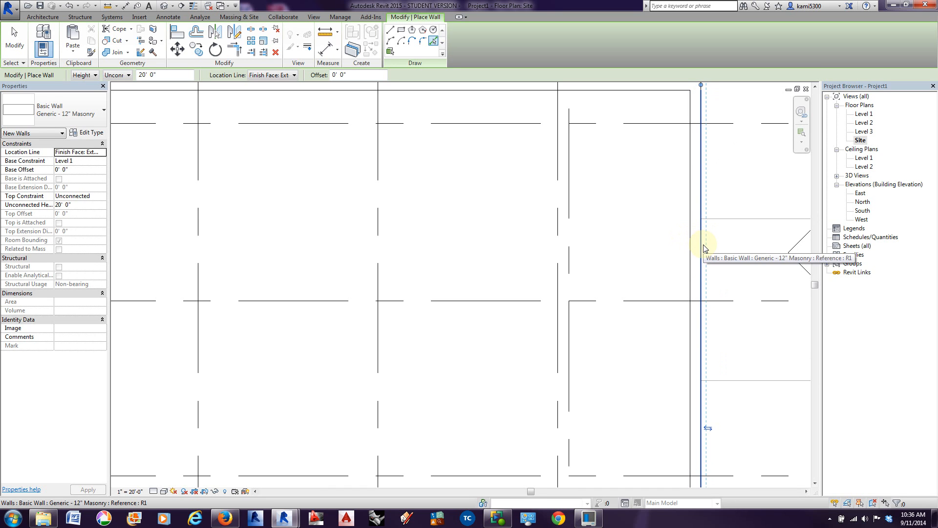
scroll(708, 256, down, 3)
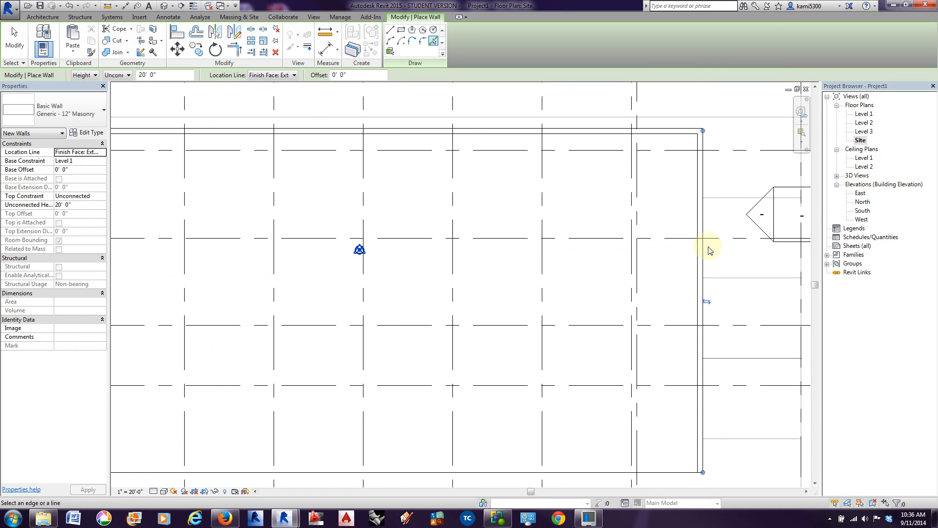
scroll(706, 206, up, 3)
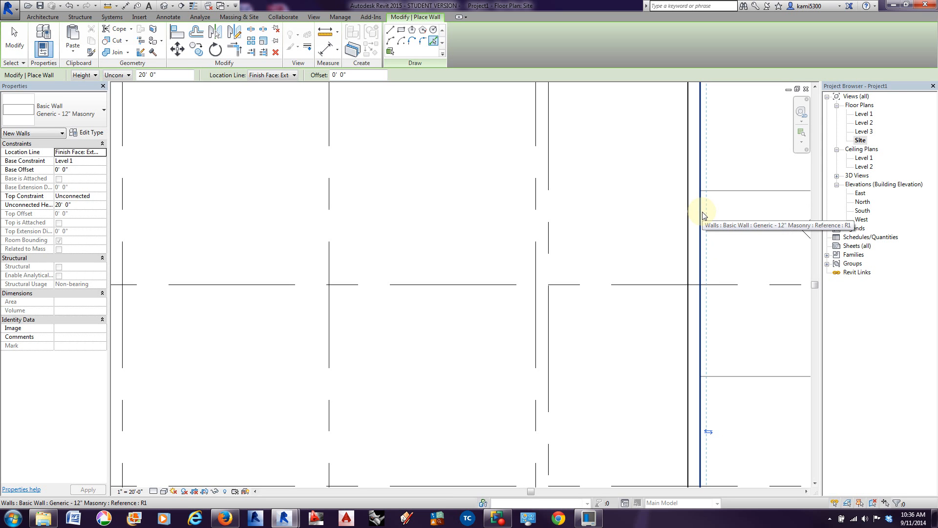
Step: End wall placement, select the chain of three masonry walls, and set their unconnected height to 4' 0"
scroll(629, 226, down, 3)
middle_drag(611, 254, 662, 273)
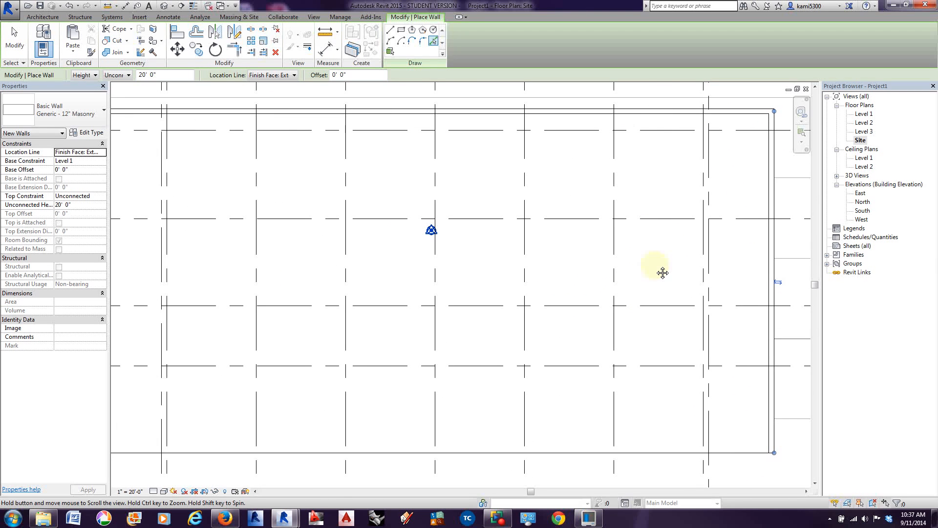
click(14, 39)
key(Tab)
click(203, 113)
scroll(231, 180, down, 2)
middle_drag(230, 179, 300, 193)
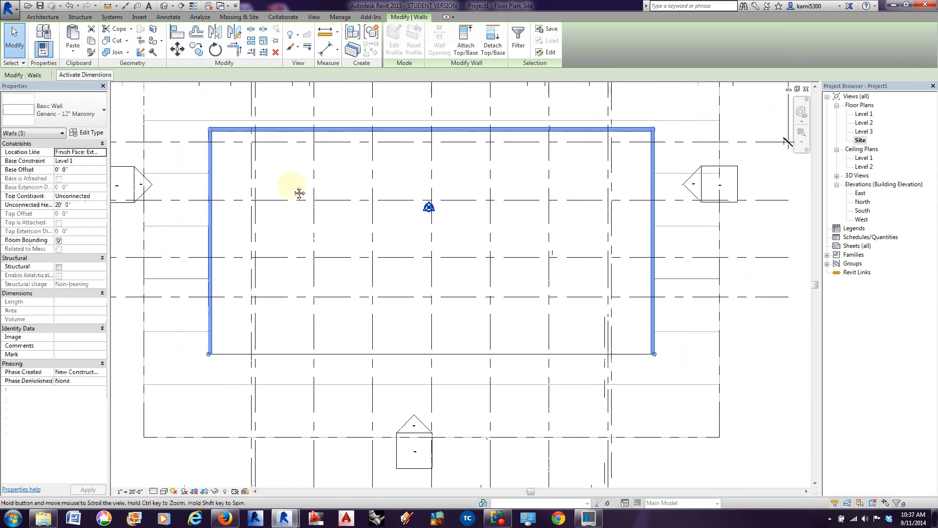
scroll(299, 192, down, 1)
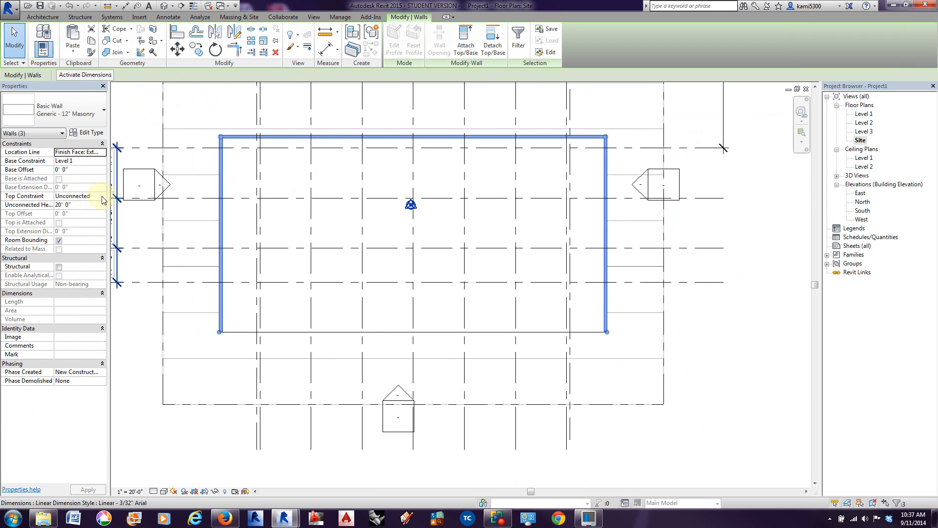
click(69, 206)
drag(69, 206, 48, 207)
text(4)
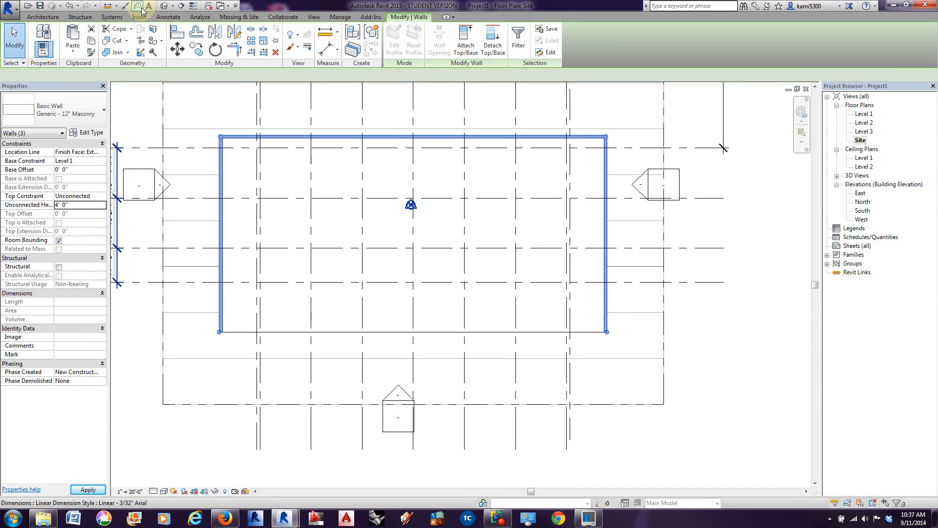
Step: Check the low walls around the pad in the 3D view and return to the Site plan
click(164, 5)
mouse_move(590, 374)
shift+middle_down()
mouse_move(562, 377)
mouse_move(421, 344)
mouse_move(279, 368)
mouse_move(620, 322)
mouse_move(561, 351)
mouse_move(279, 374)
shift+middle_up()
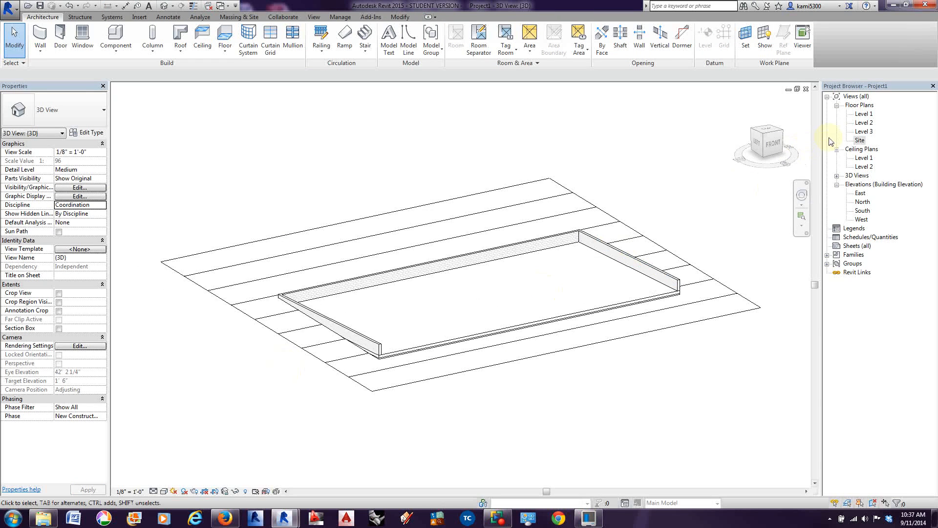
double_click(859, 141)
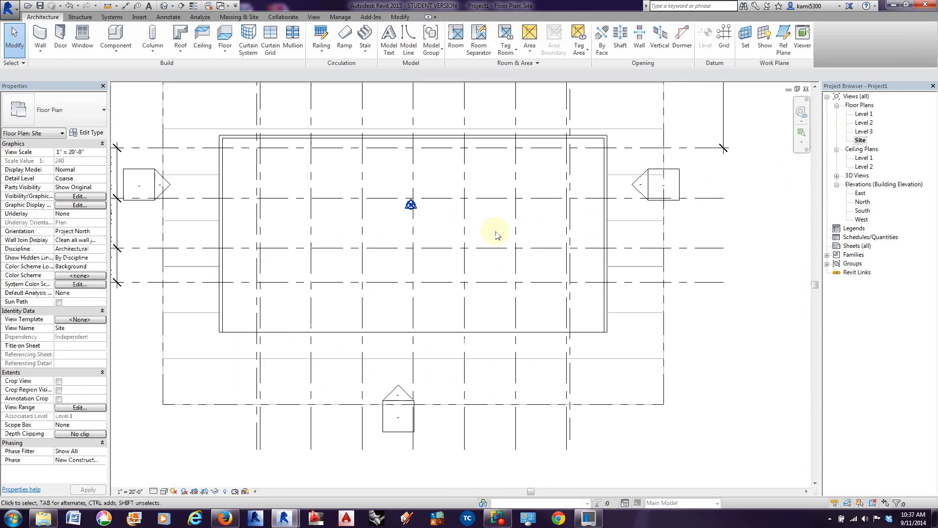
scroll(435, 274, up, 2)
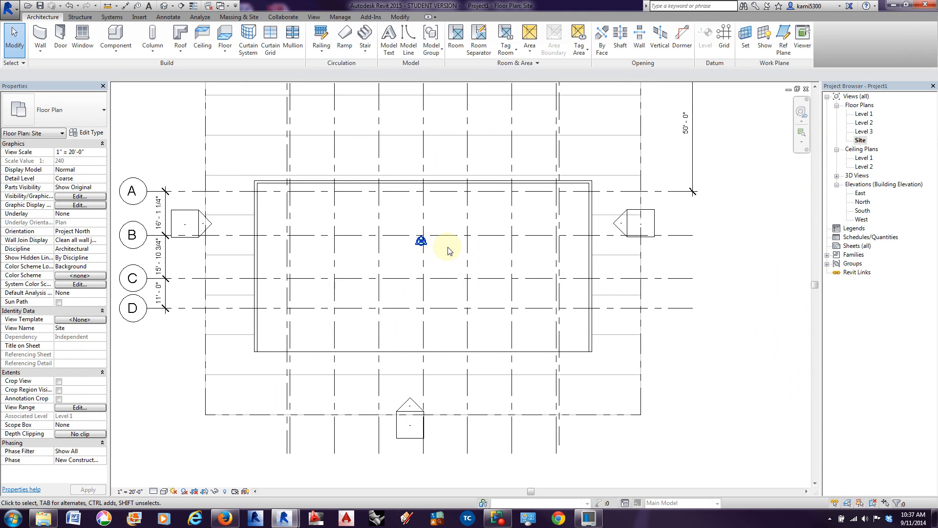
middle_drag(510, 244, 507, 248)
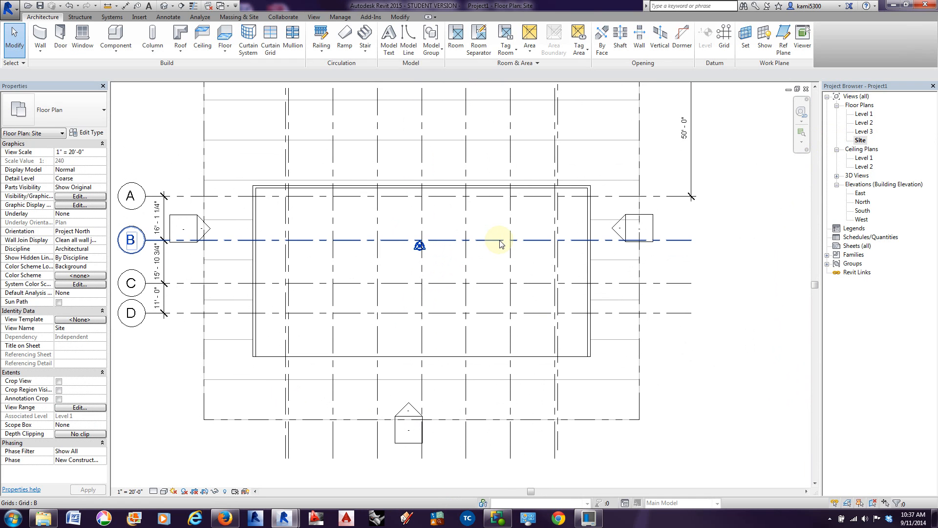
scroll(499, 244, down, 2)
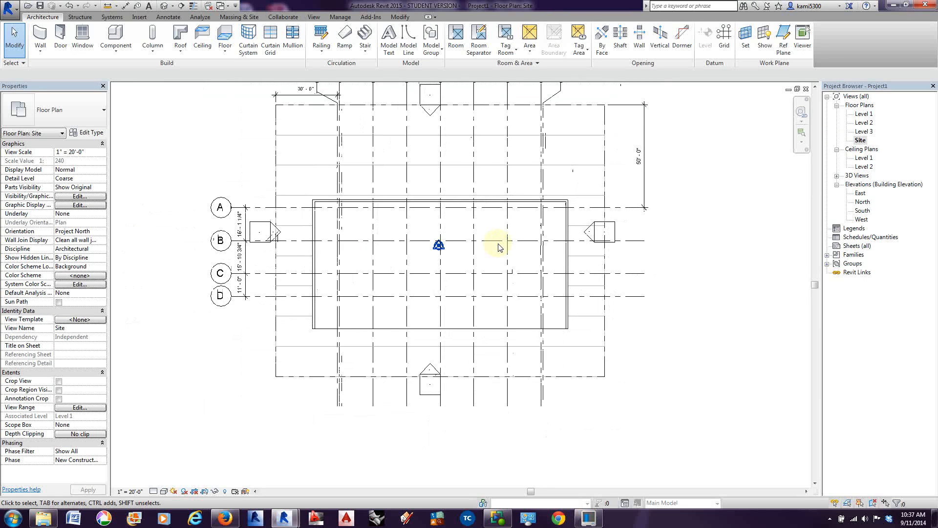
scroll(499, 244, up, 4)
scroll(497, 245, down, 1)
middle_drag(478, 272, 483, 272)
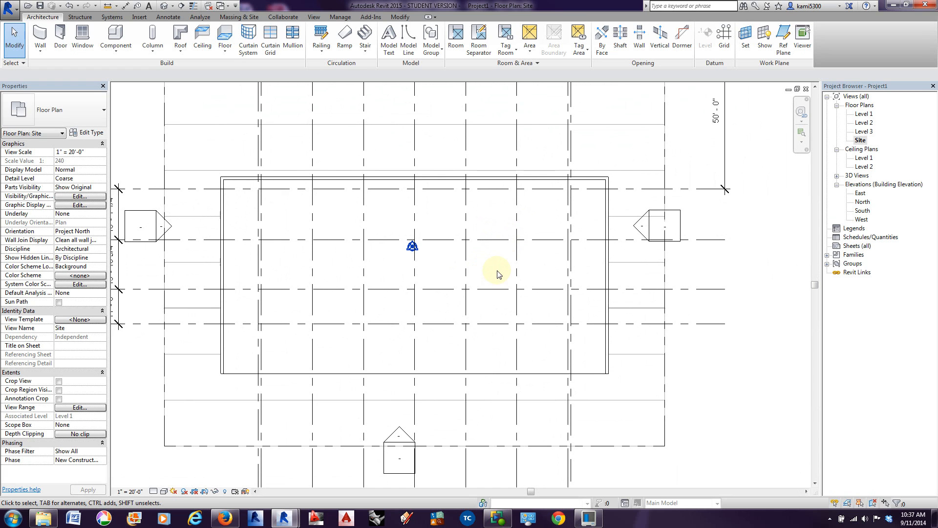
Step: Open the Level 1 floor plan, framed on the grids and masonry walls
click(861, 114)
double_click(862, 114)
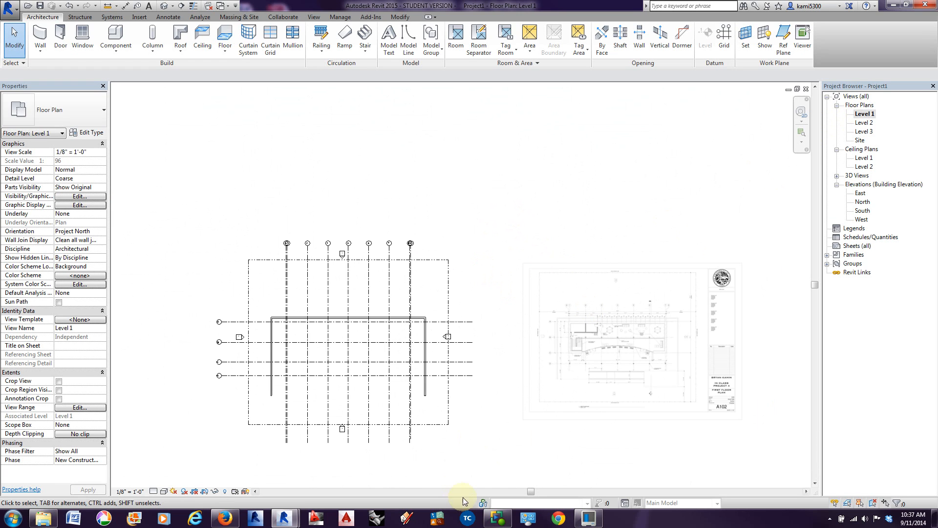
click(494, 519)
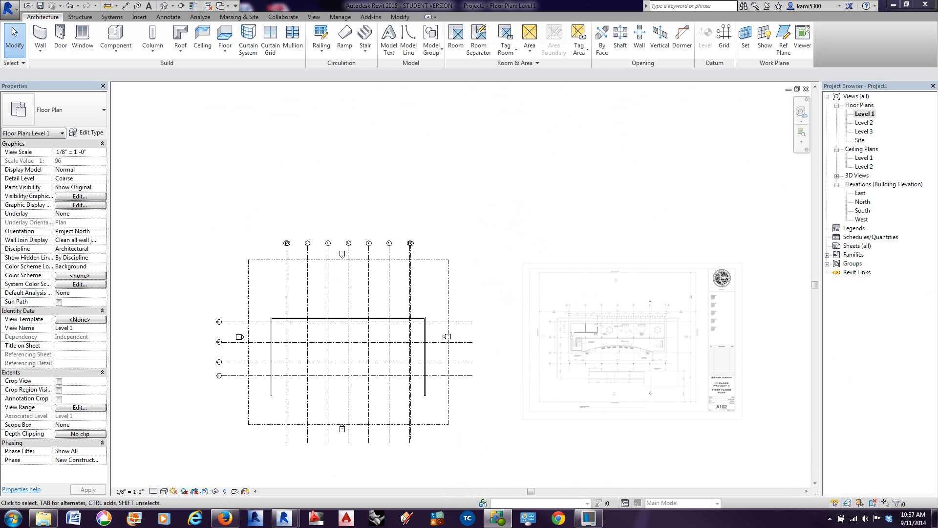
scroll(273, 236, up, 5)
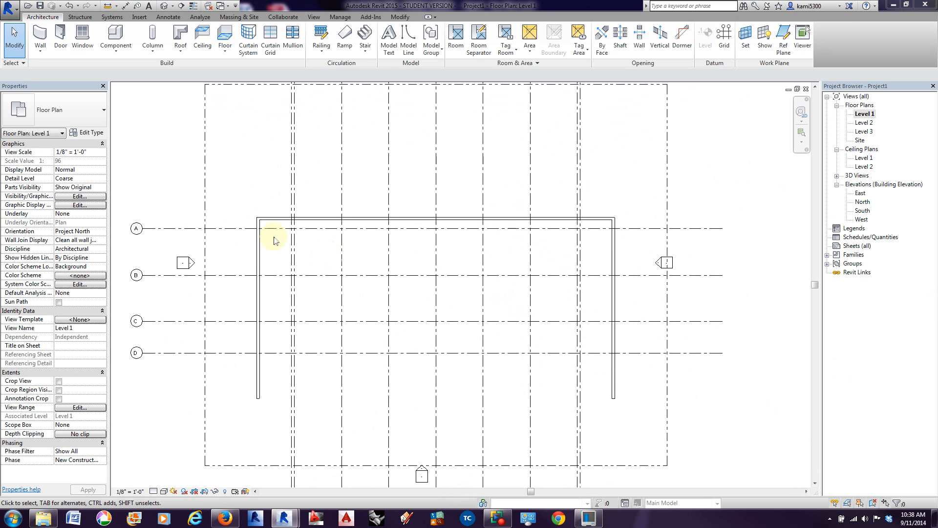
Step: Start an architectural wall and choose the Exterior - CMU Insulated type
click(39, 38)
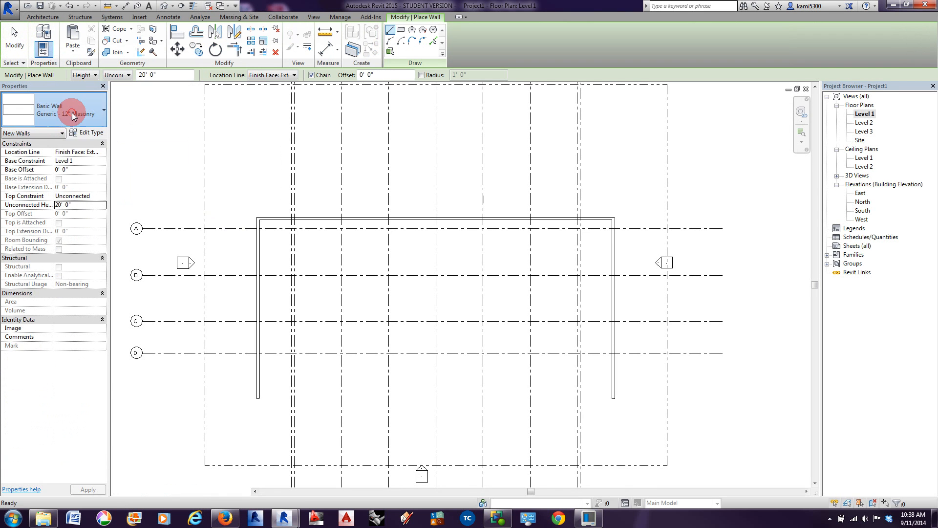
click(73, 110)
scroll(39, 215, up, 4)
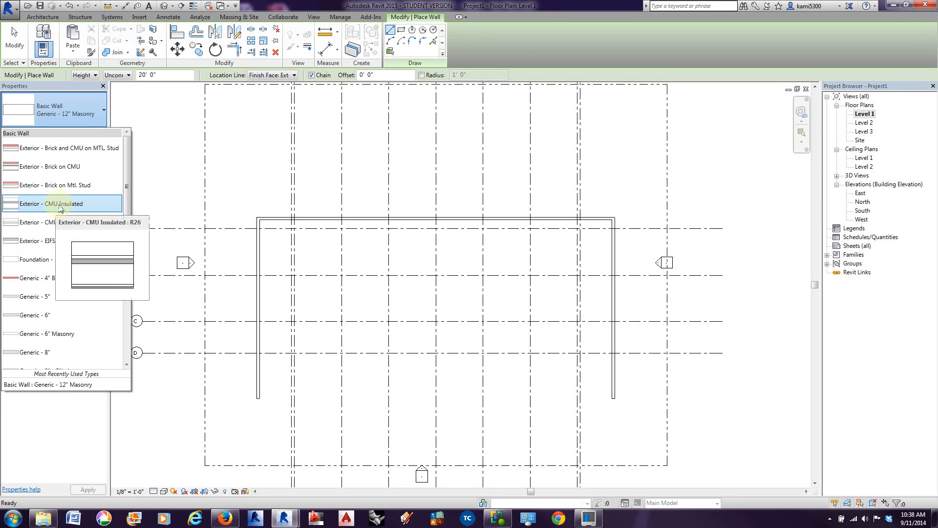
click(71, 209)
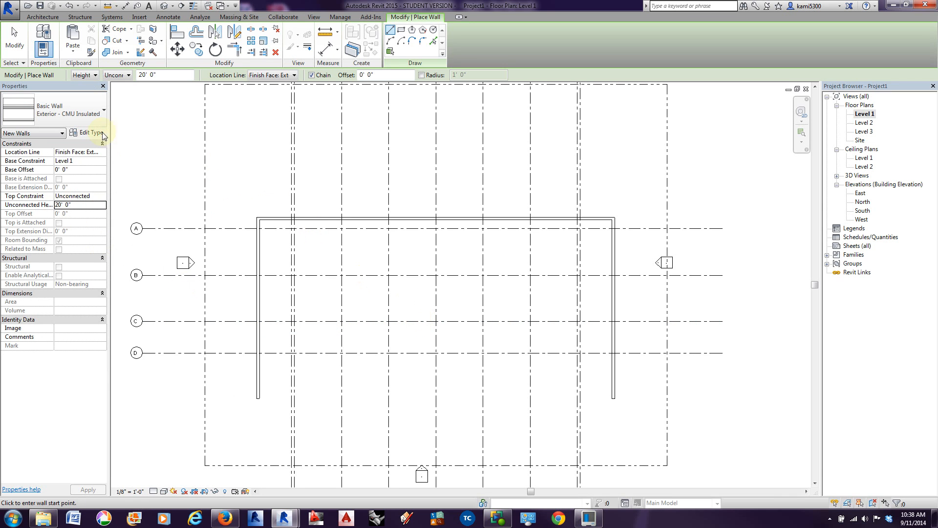
Step: Duplicate the wall type as "Exterior - CMU Insulated top"
click(93, 133)
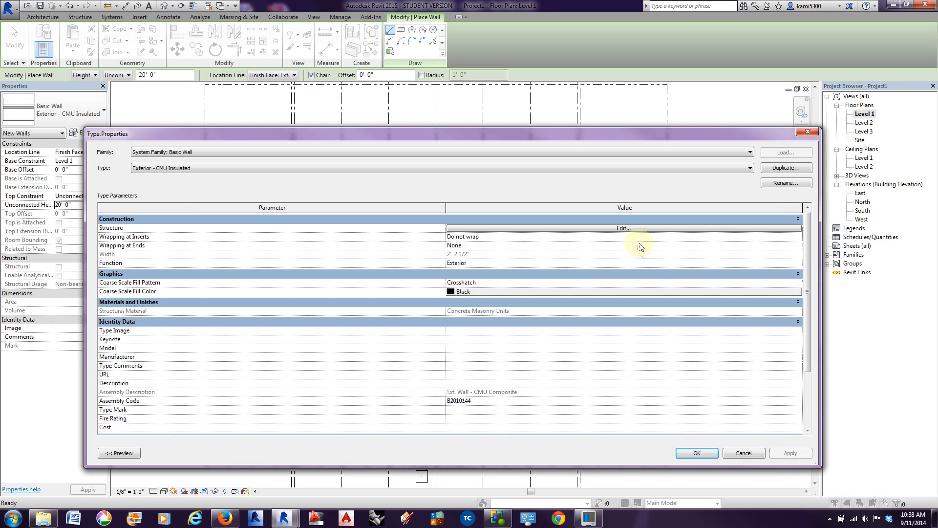
click(780, 168)
click(472, 292)
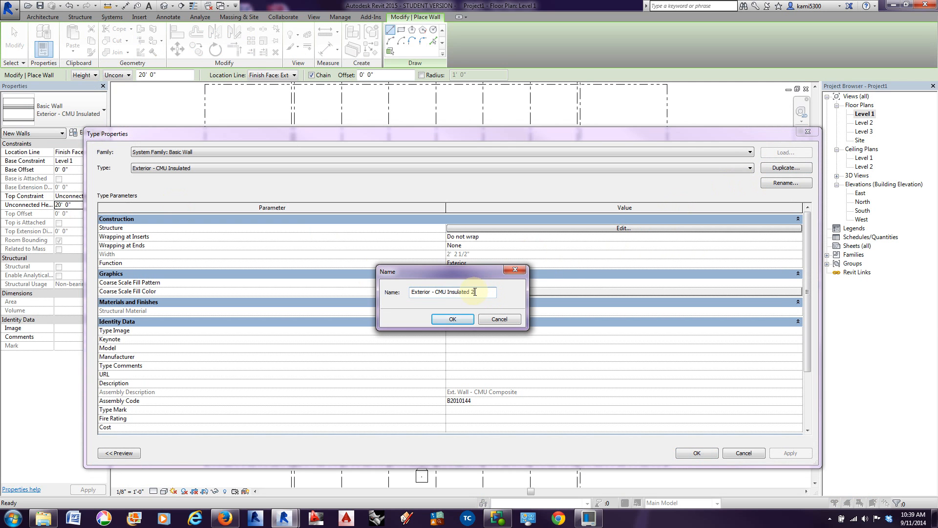
drag(473, 292, 493, 291)
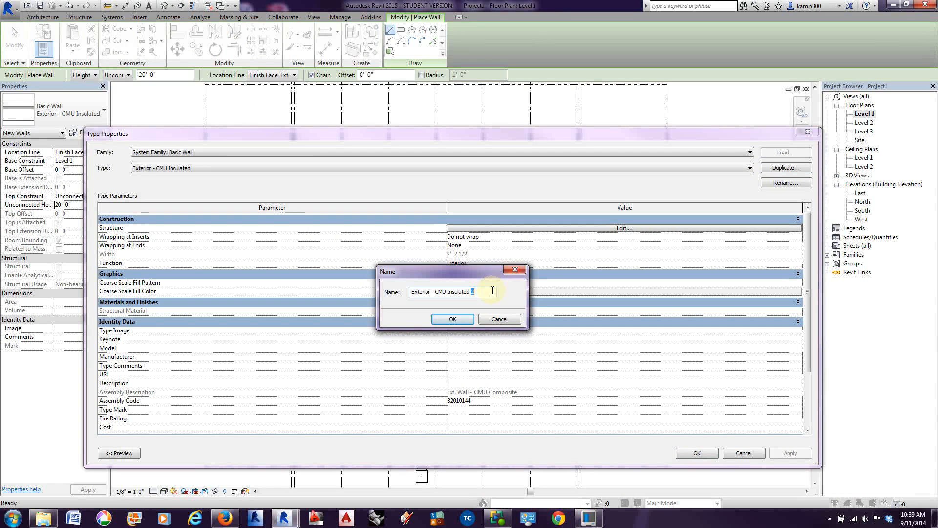
text(top)
click(453, 319)
Step: Duplicate the top wall type again as "Exterior - CMU Insulated botom"
click(780, 168)
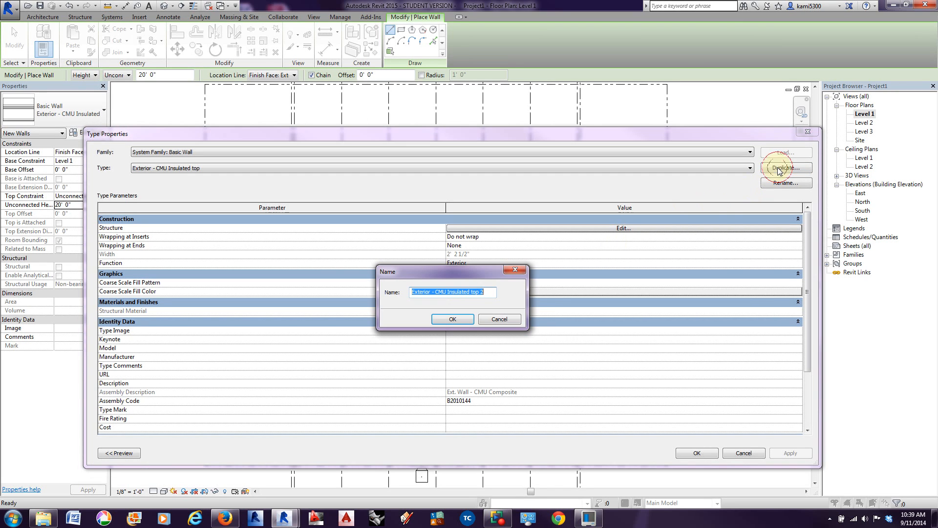
drag(470, 292, 495, 289)
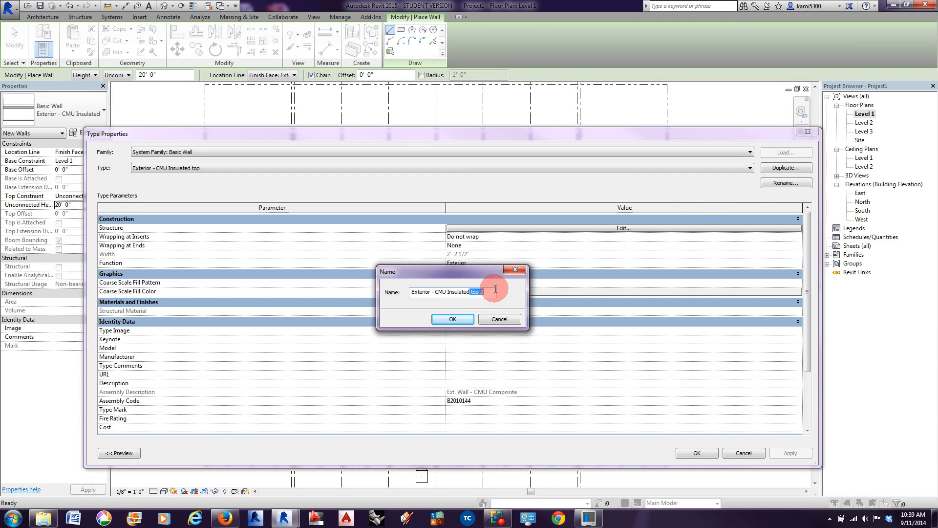
key(BackSpace)
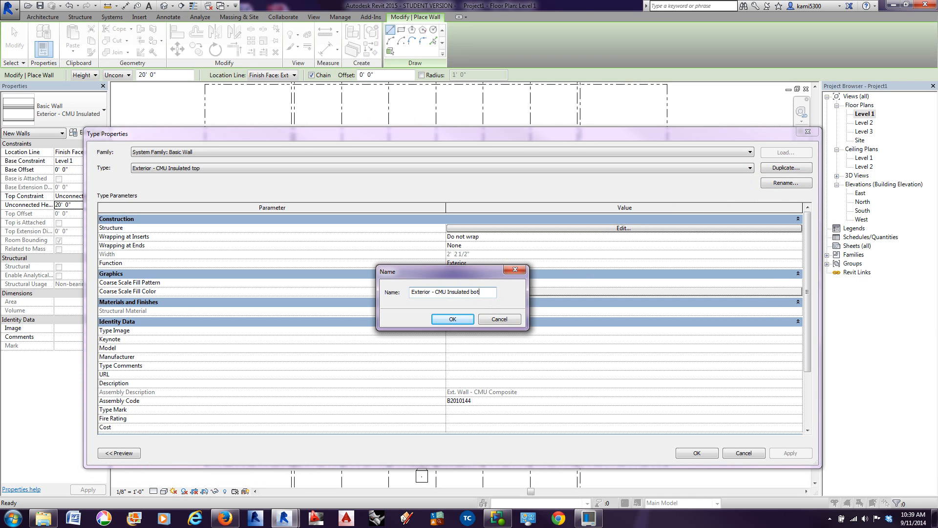
click(462, 322)
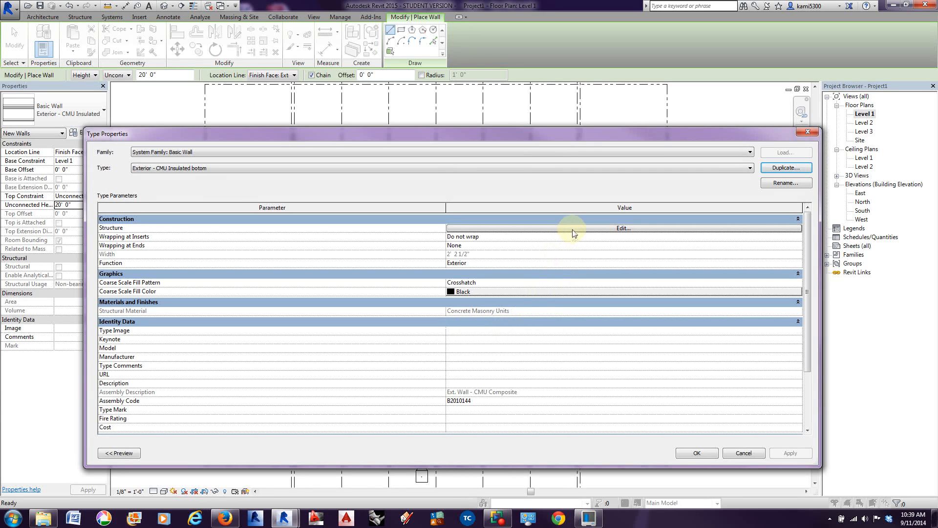
Step: Open the layer structure of the Exterior - CMU Insulated Botom type and preview it as a section
drag(821, 254, 447, 254)
drag(443, 148, 681, 136)
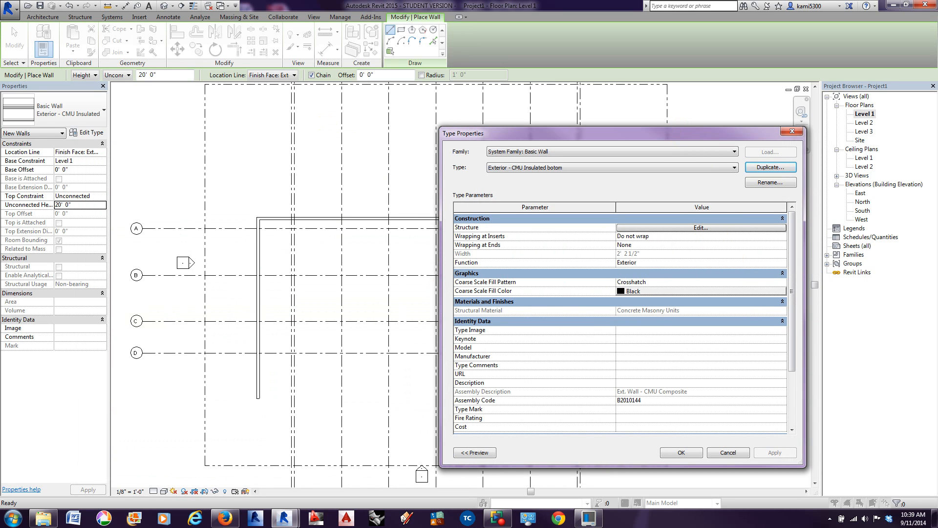
click(701, 228)
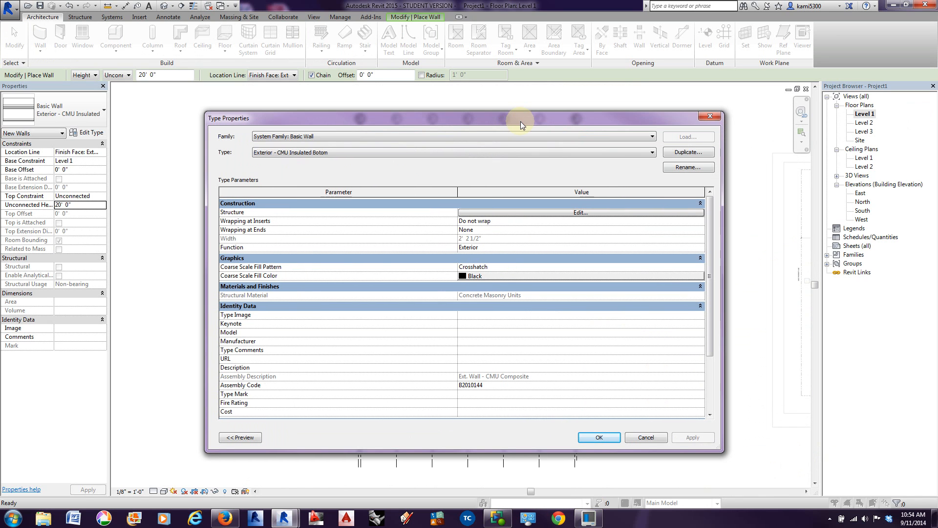
drag(609, 119, 630, 113)
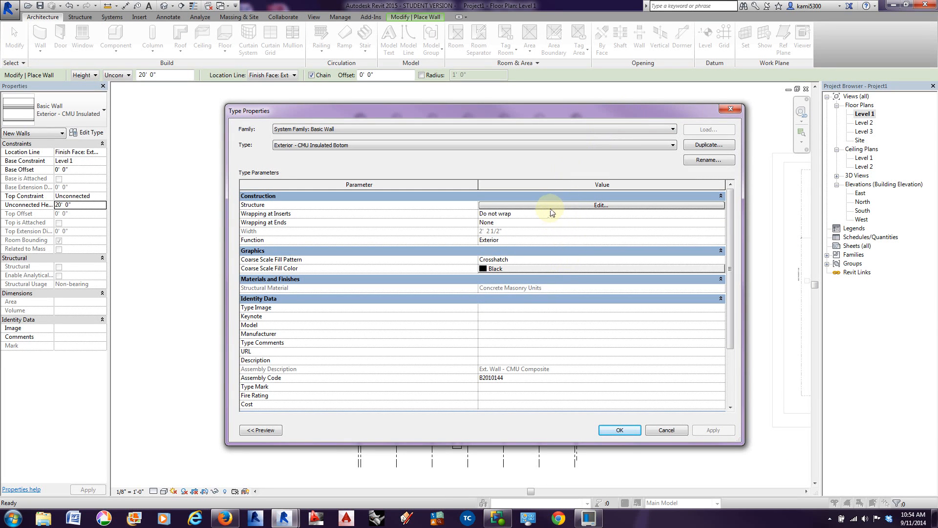
click(294, 146)
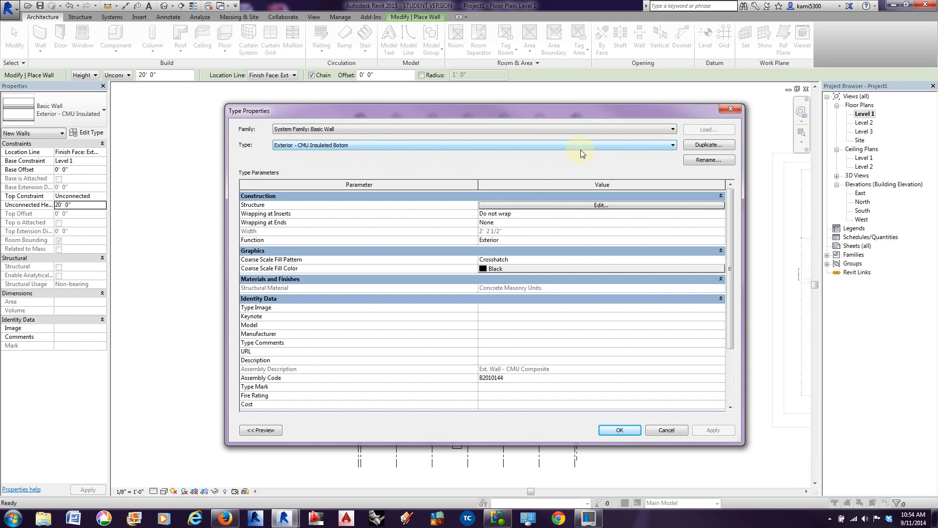
click(546, 205)
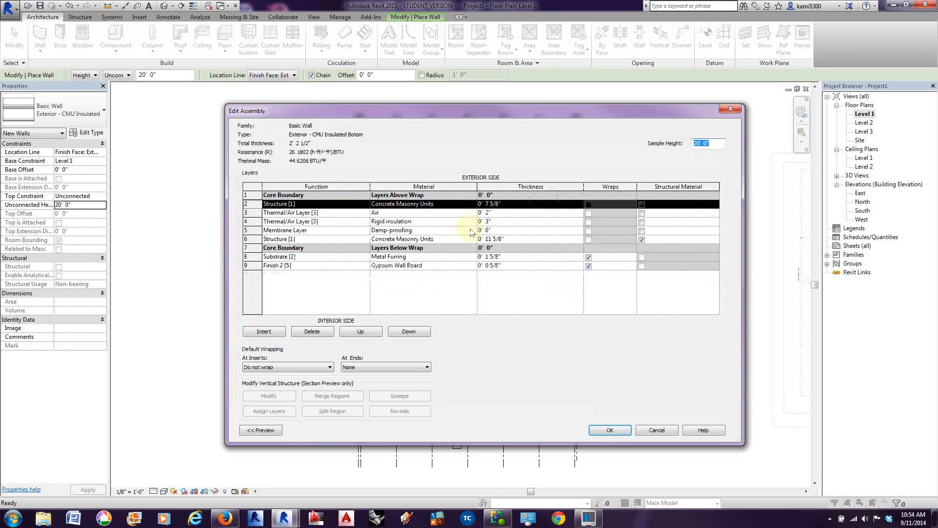
click(261, 431)
click(278, 432)
click(271, 448)
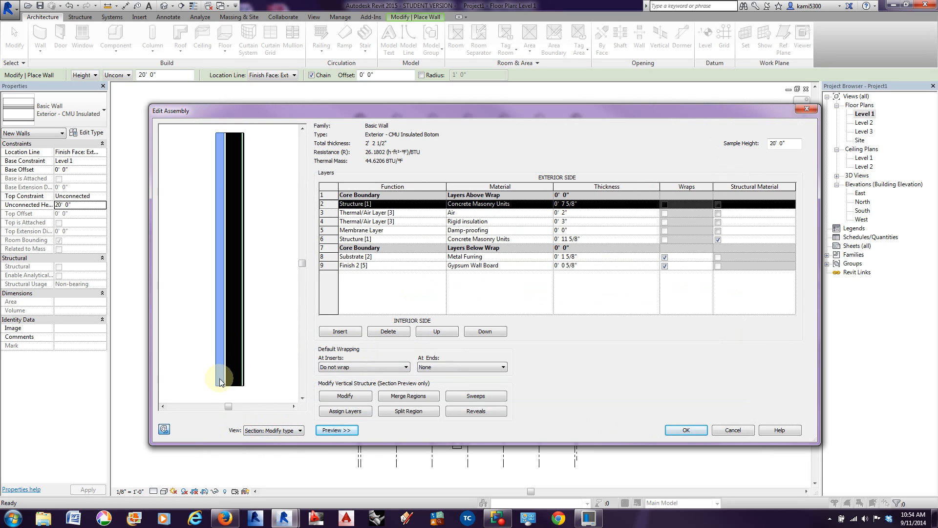
Step: Set the sample height to 4' and move the 7 5/8" concrete masonry layer outside the exterior core boundary
click(788, 142)
text(4)
key(Tab)
scroll(234, 373, up, 6)
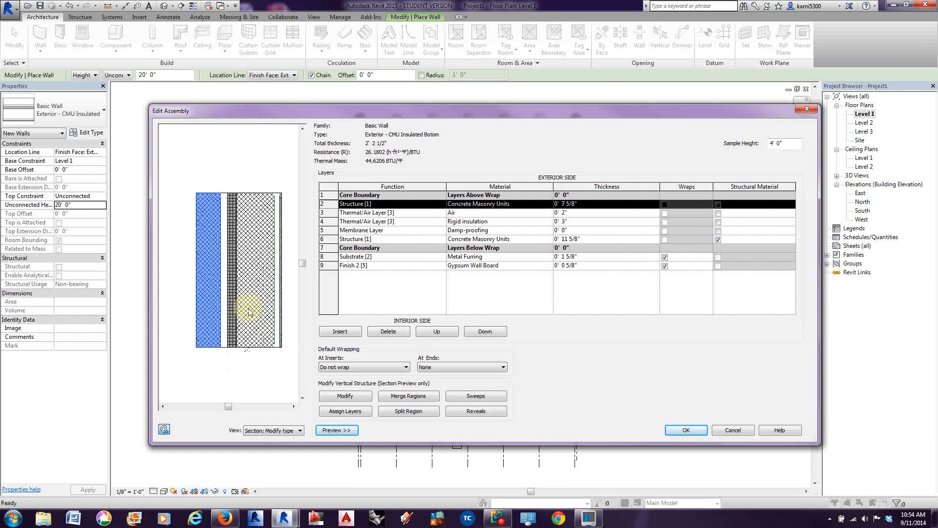
scroll(249, 312, up, 3)
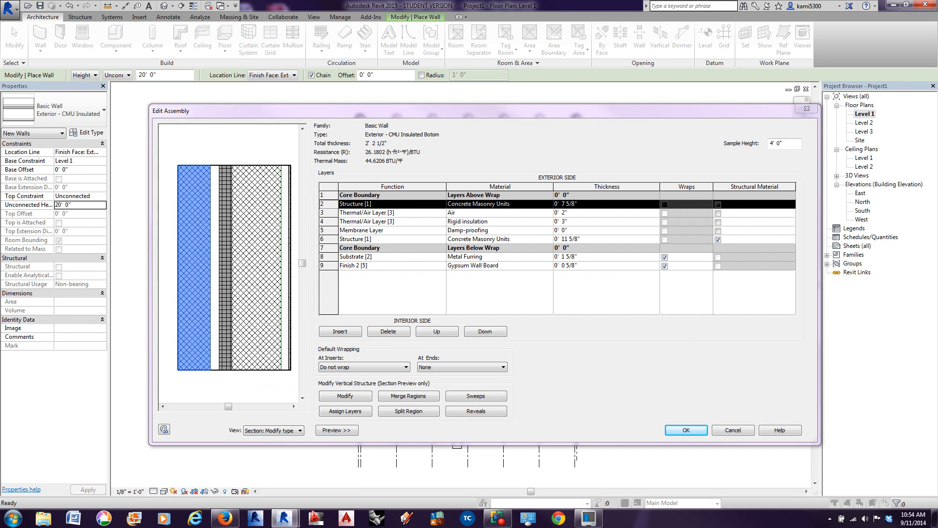
click(496, 386)
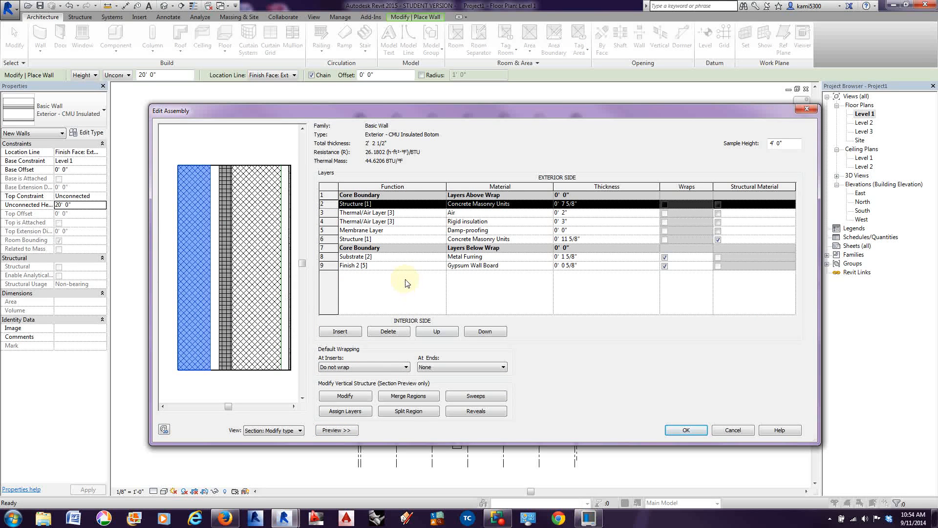
click(431, 332)
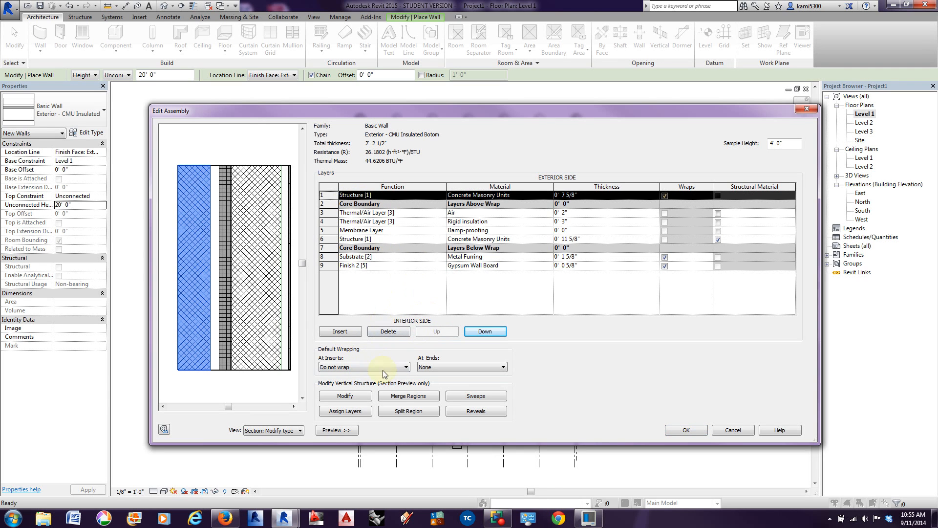
Step: Add two wall sweeps to the assembly and assign the Sill-Precast : 5" Wide profile to one of them
click(478, 398)
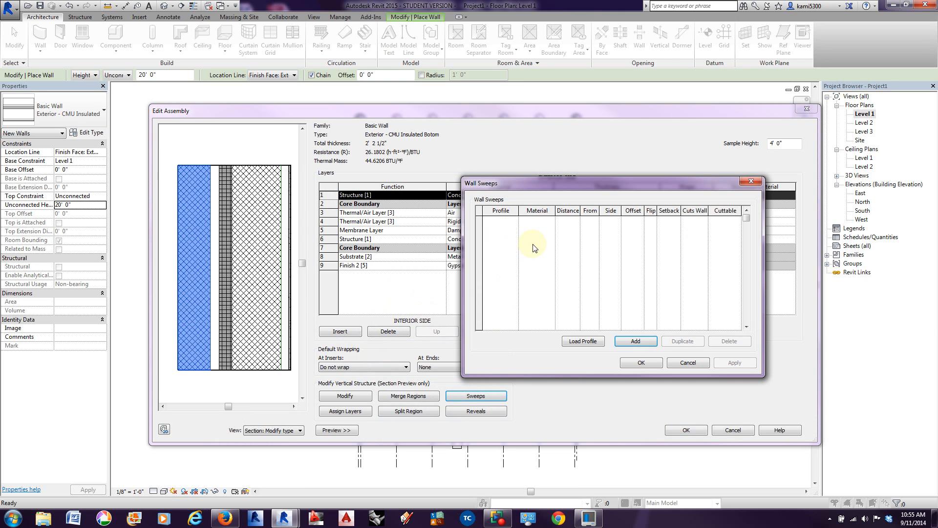
click(631, 341)
click(630, 340)
click(516, 220)
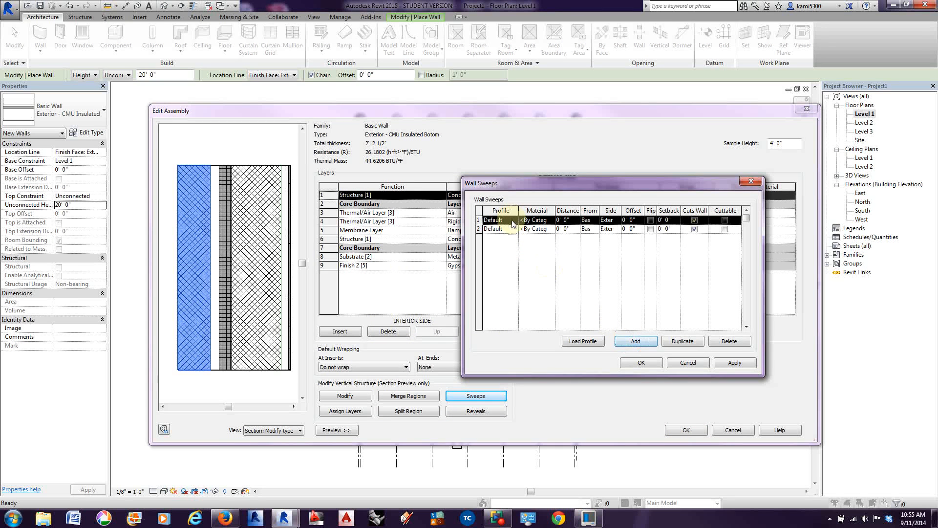
click(514, 221)
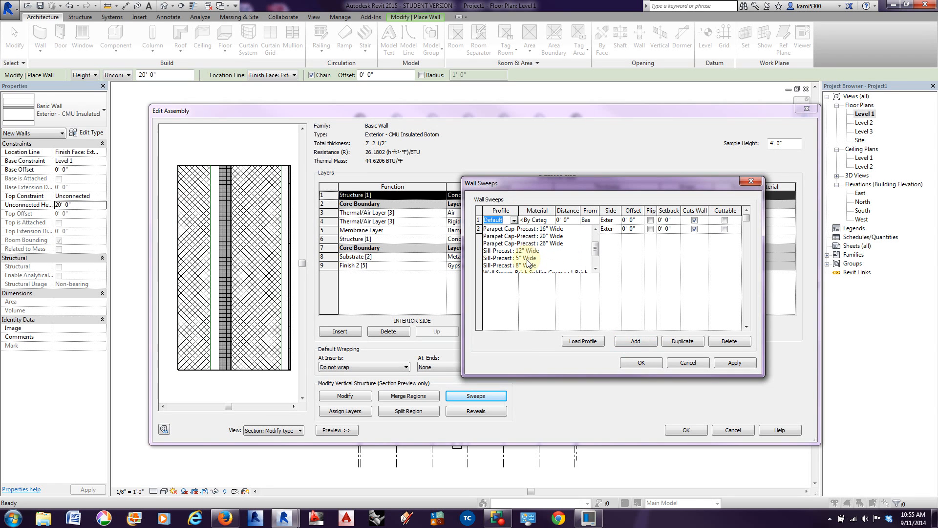
click(528, 260)
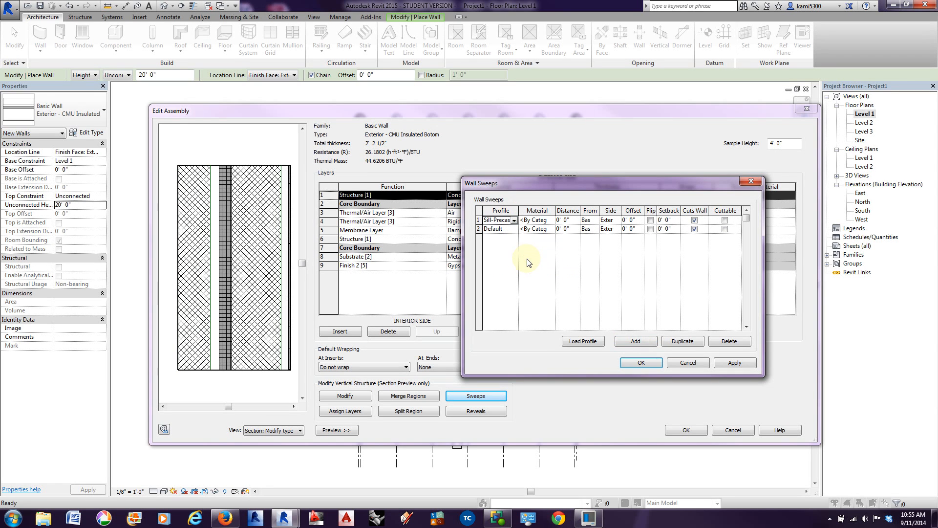
click(734, 363)
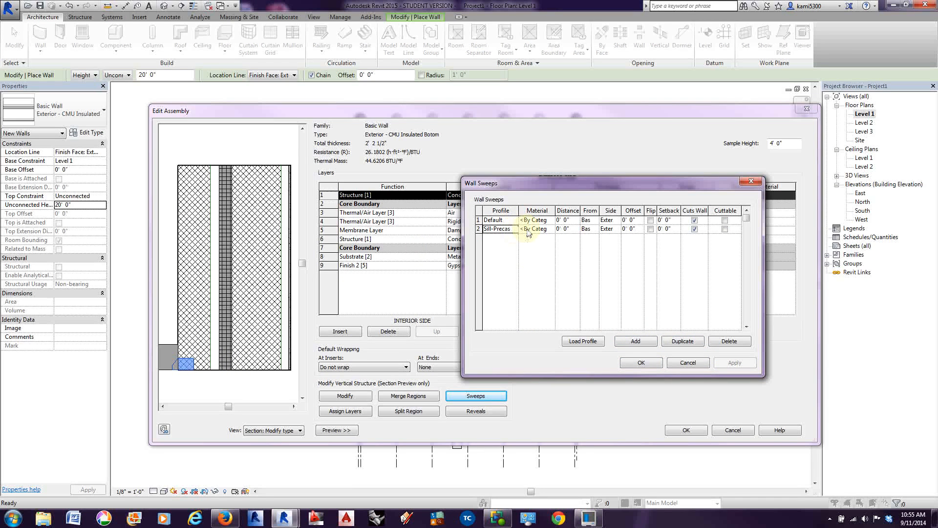
Step: Place the precast sill sweep from the top of the wall with a setback of 5/8"
click(595, 229)
click(590, 243)
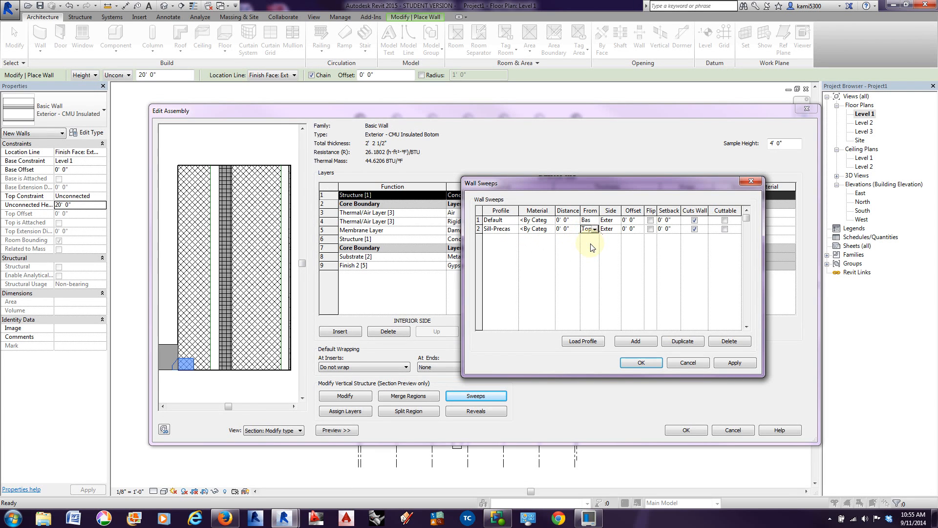
click(667, 229)
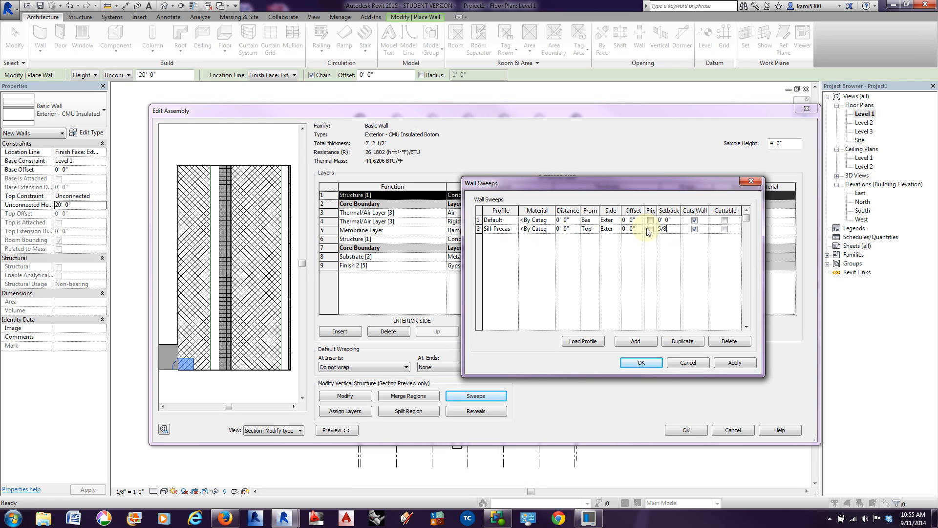
text(5/8")
key(Tab)
click(733, 363)
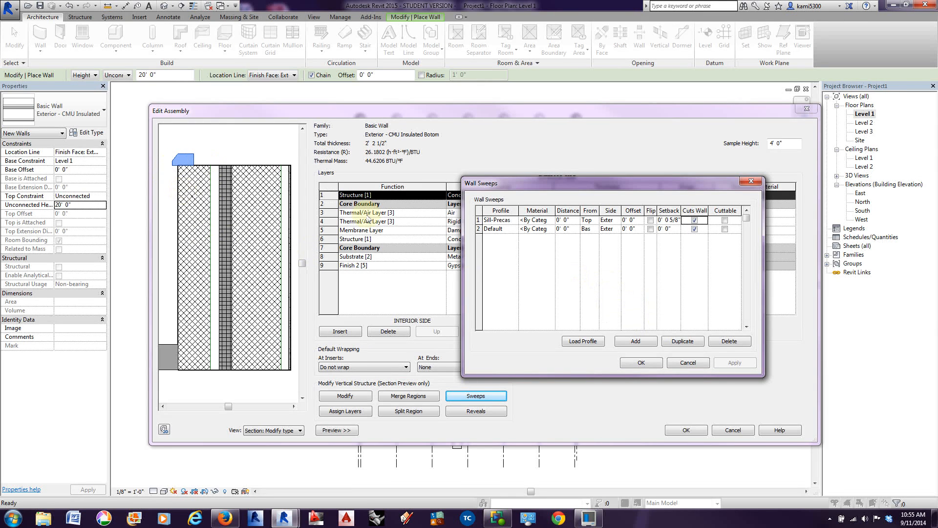
Step: Assign the Concrete, Lightweight material to the precast sill sweep
click(553, 221)
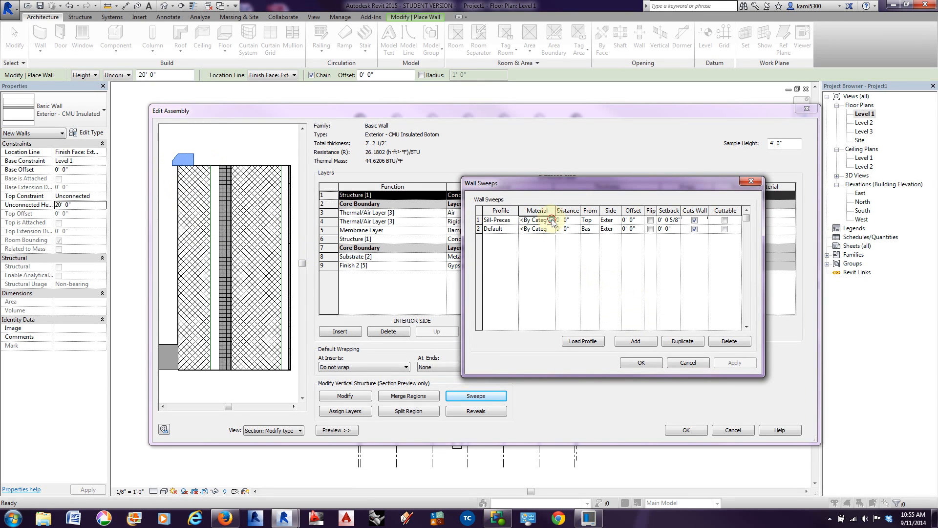
click(551, 221)
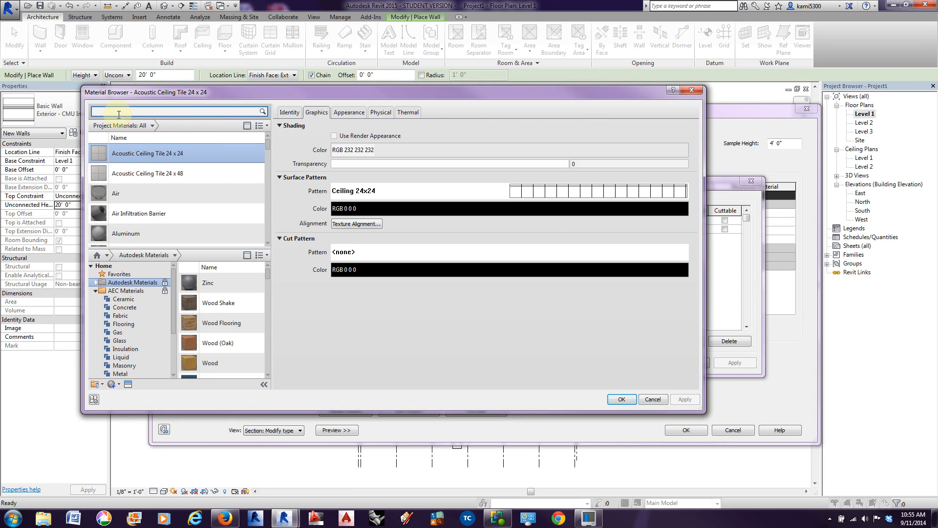
click(119, 115)
text(conc)
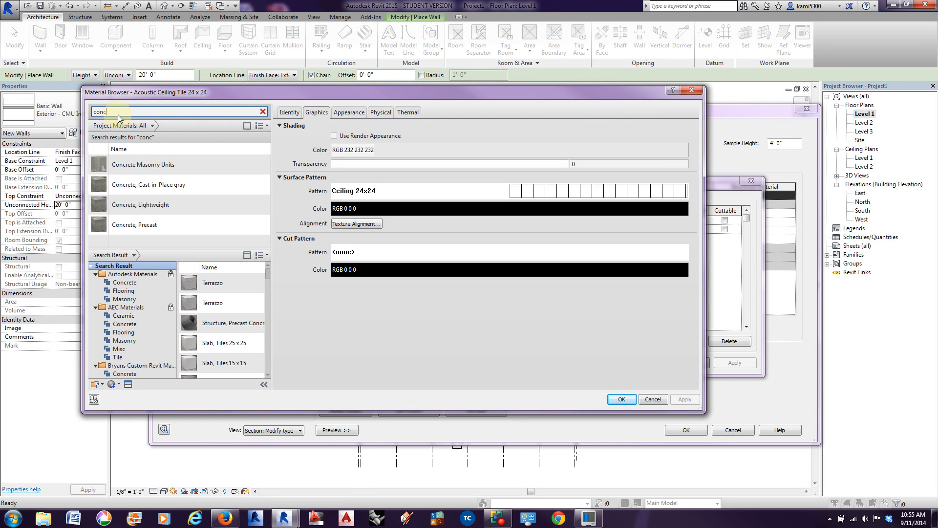
click(171, 211)
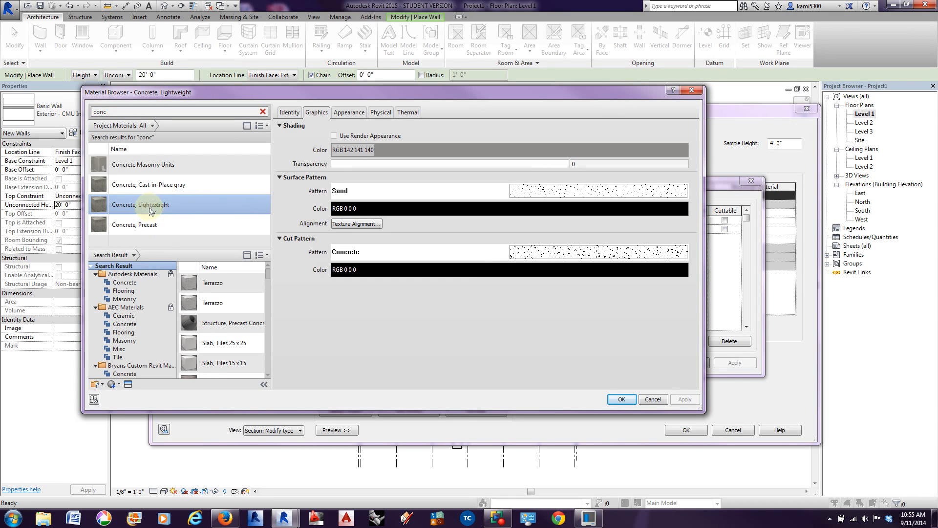
click(622, 400)
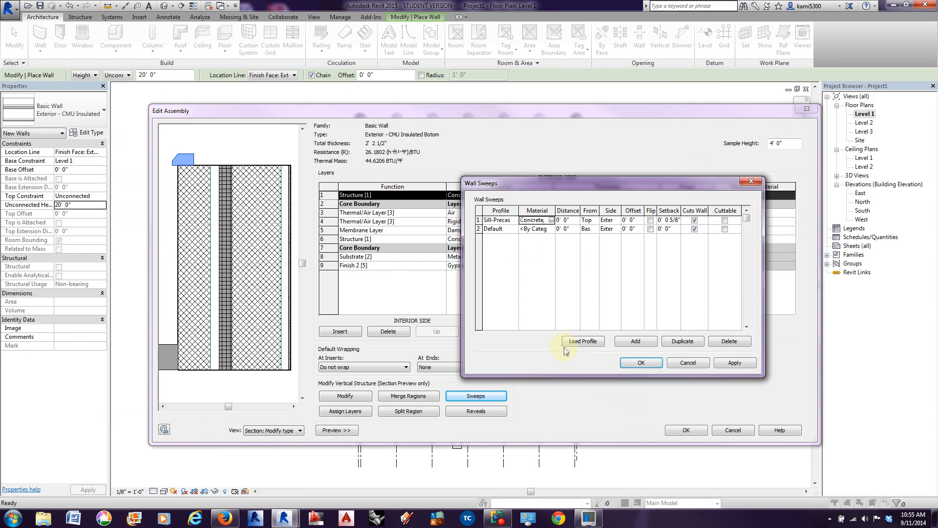
click(727, 365)
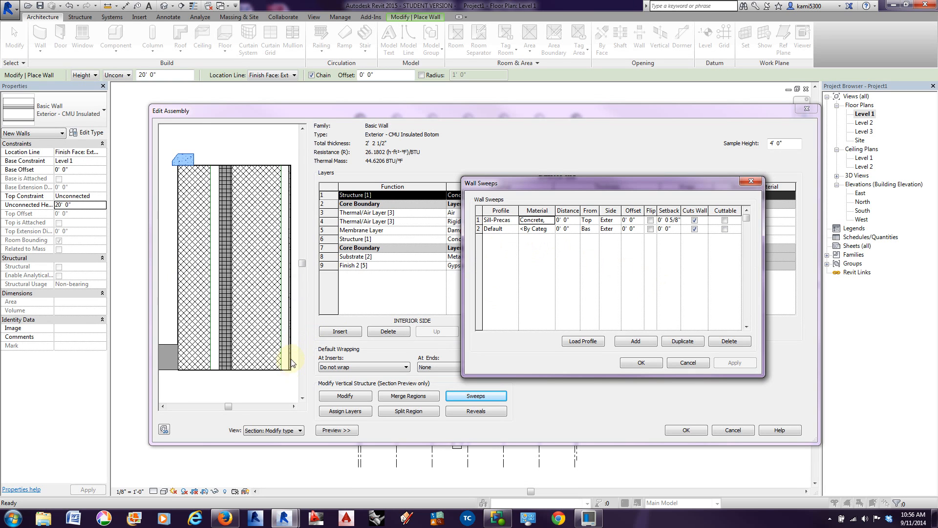
Step: Check the profiles available for the base sweep, then save the sweeps and the wall type changes
click(515, 230)
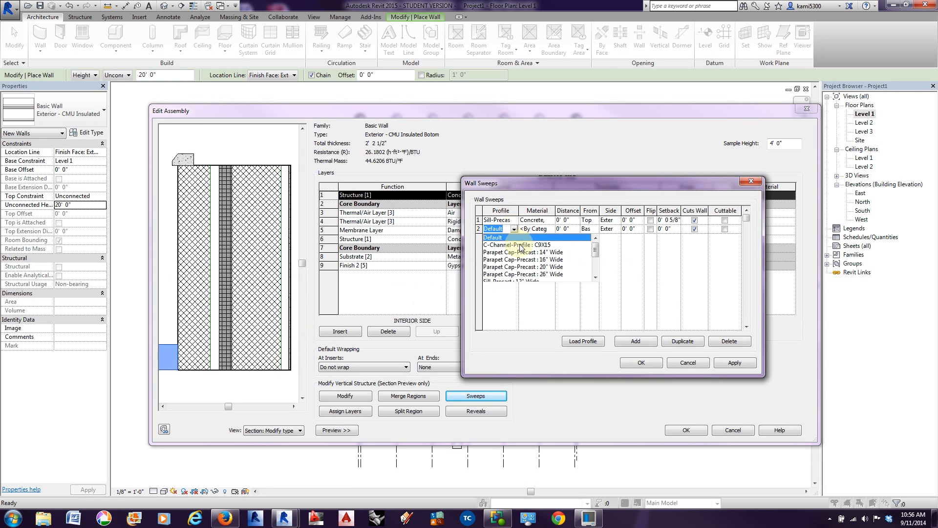
drag(596, 252, 597, 248)
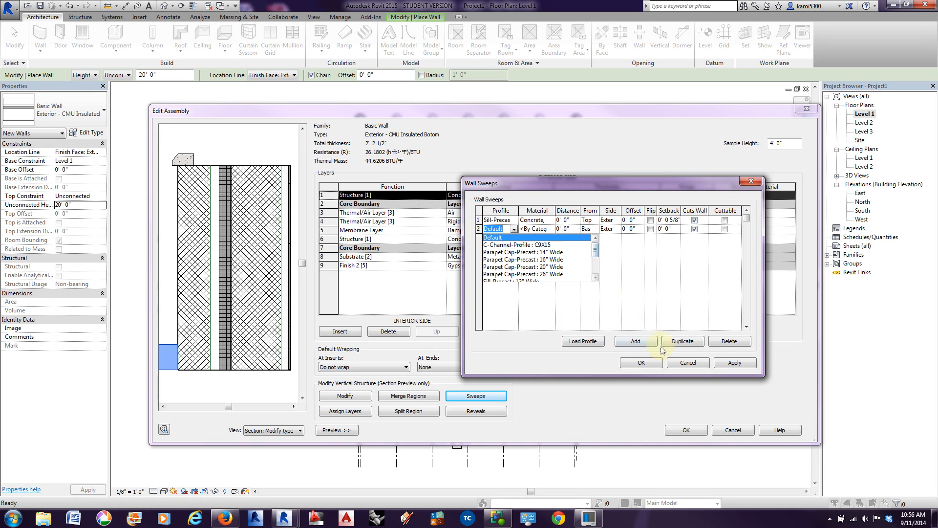
click(723, 363)
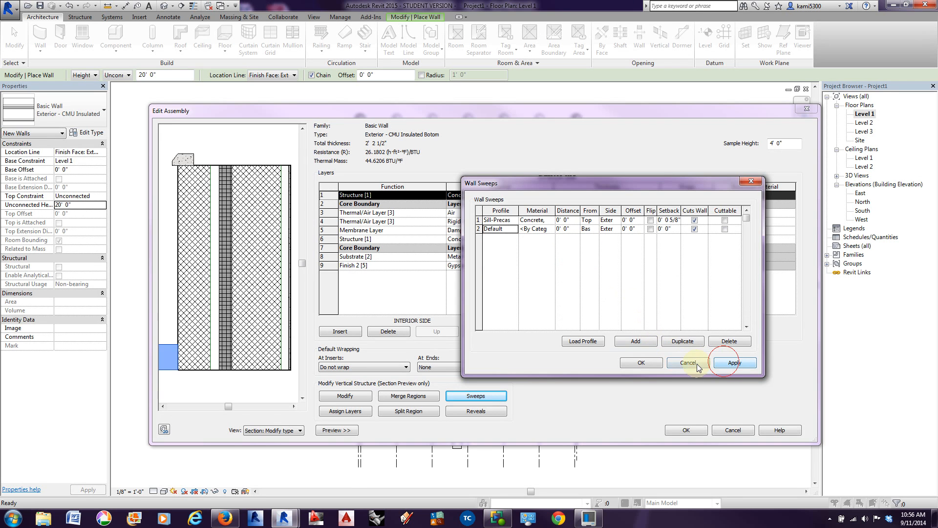
click(641, 362)
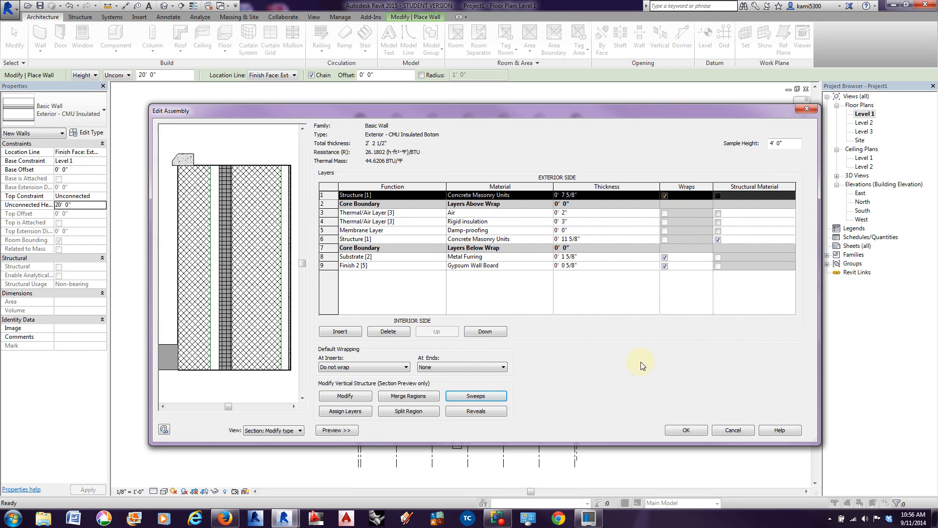
click(686, 430)
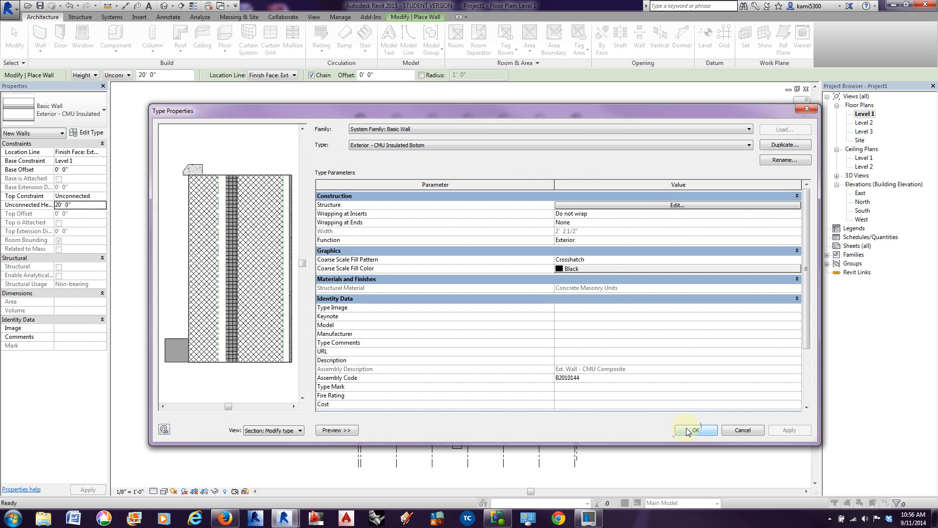
click(688, 431)
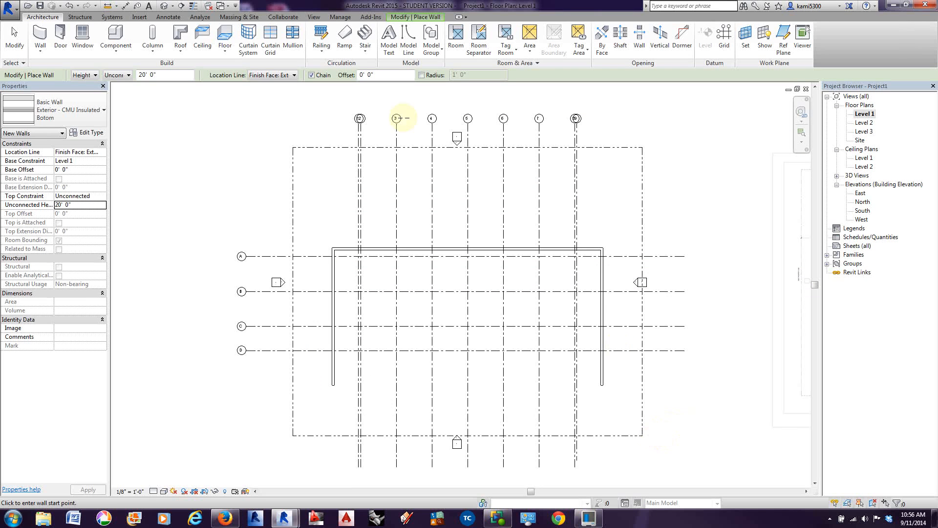
Step: Load the Base 2 profile family from the Finish Carpentry folder of the Profiles library
click(140, 17)
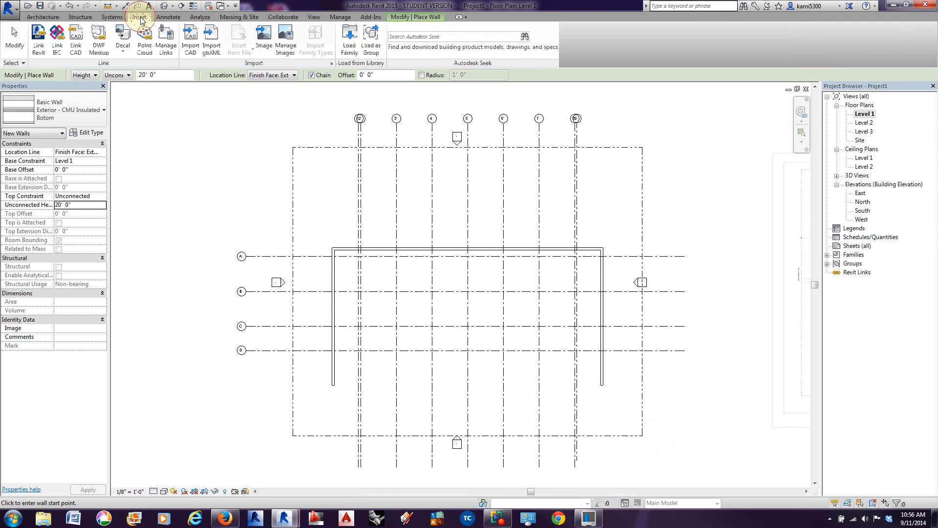
click(346, 43)
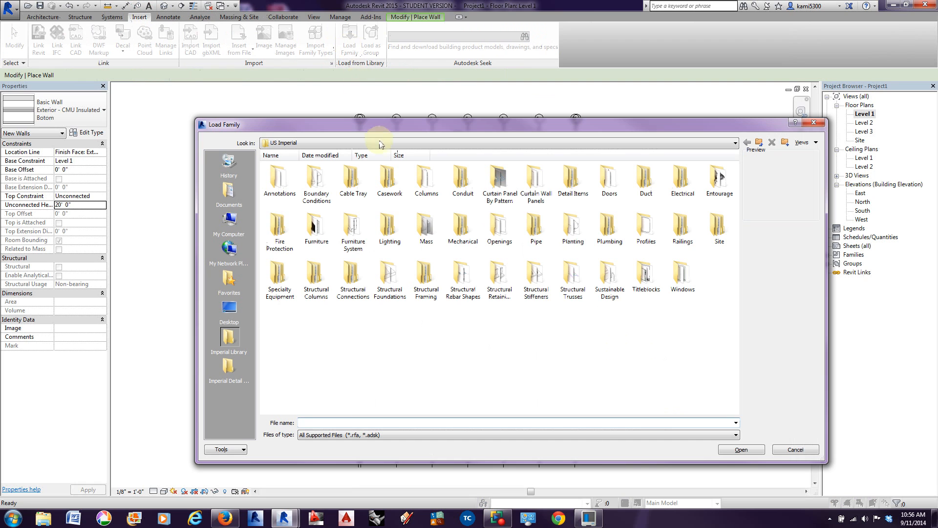
double_click(646, 238)
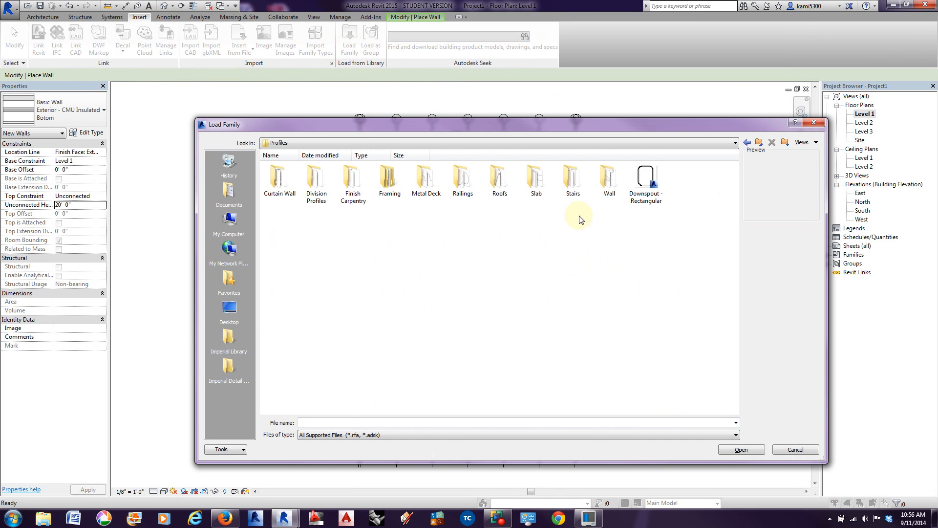
double_click(354, 196)
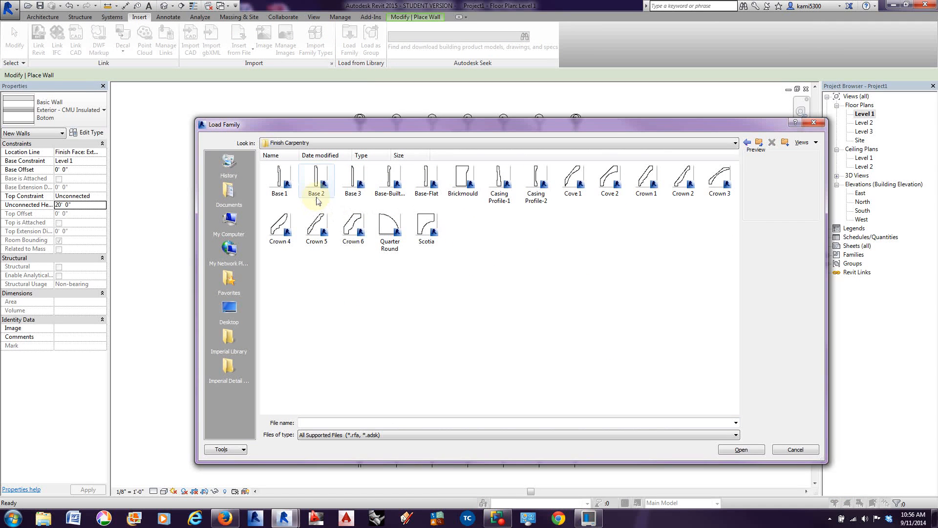
click(317, 198)
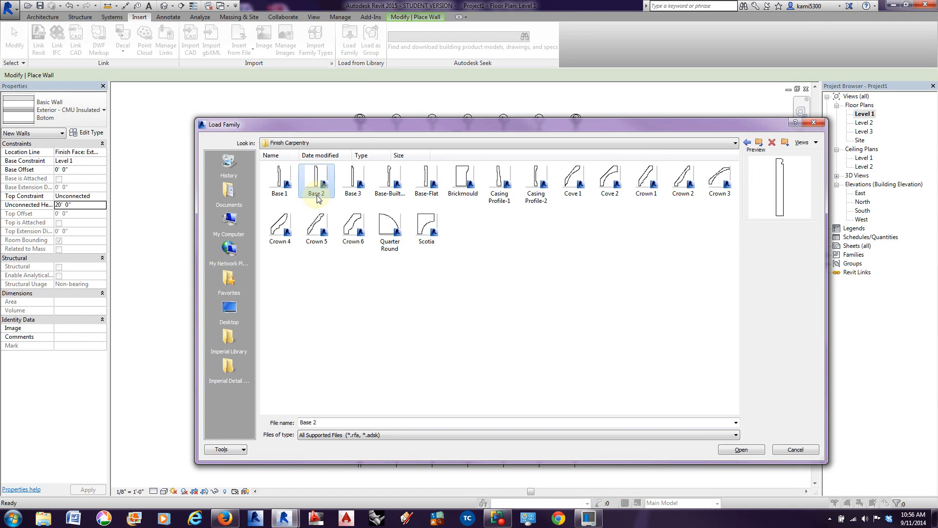
click(744, 449)
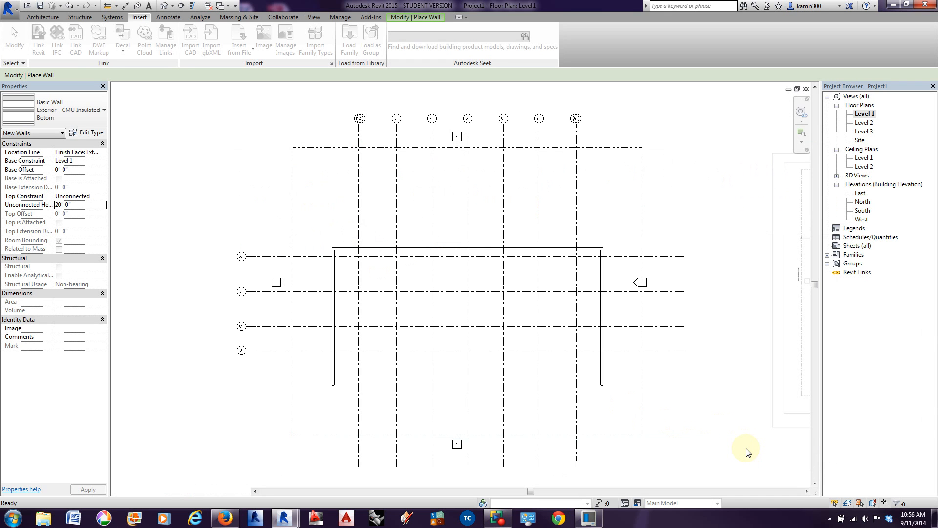
Step: Set the second wall sweep of the Exterior - CMU Insulated Botom type to the Base 2 : 5 1/2" x 3/4" profile
click(89, 133)
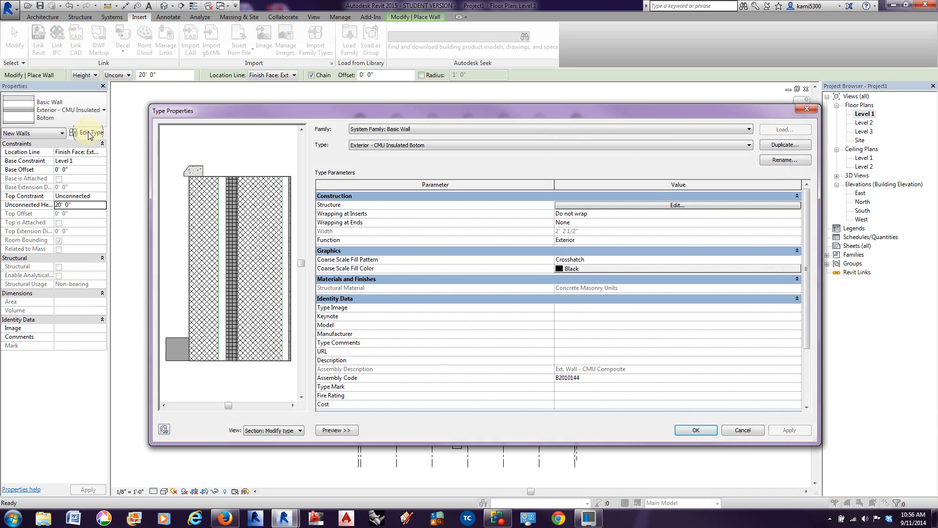
click(661, 204)
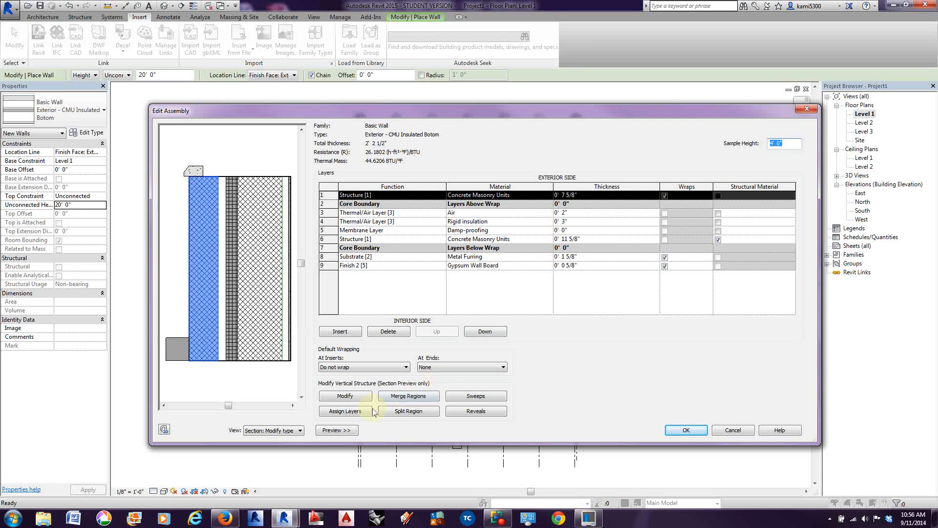
click(489, 397)
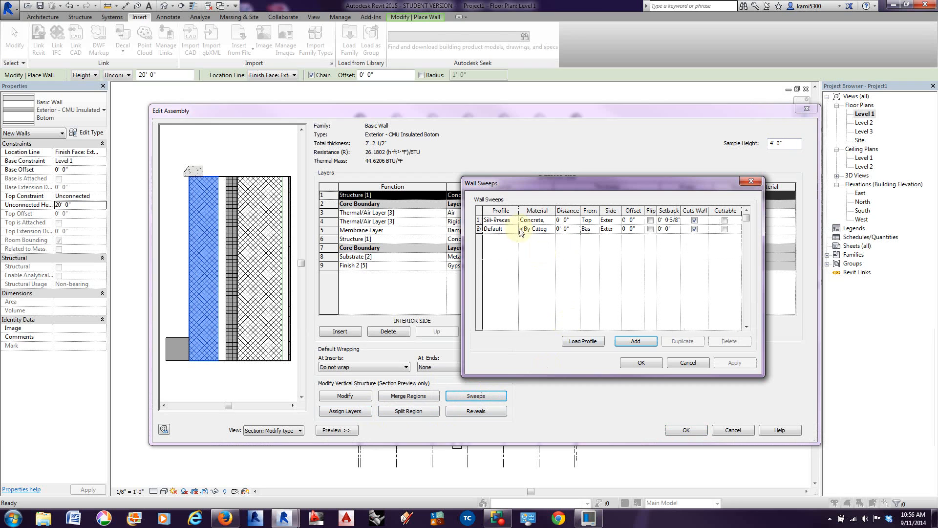
click(517, 231)
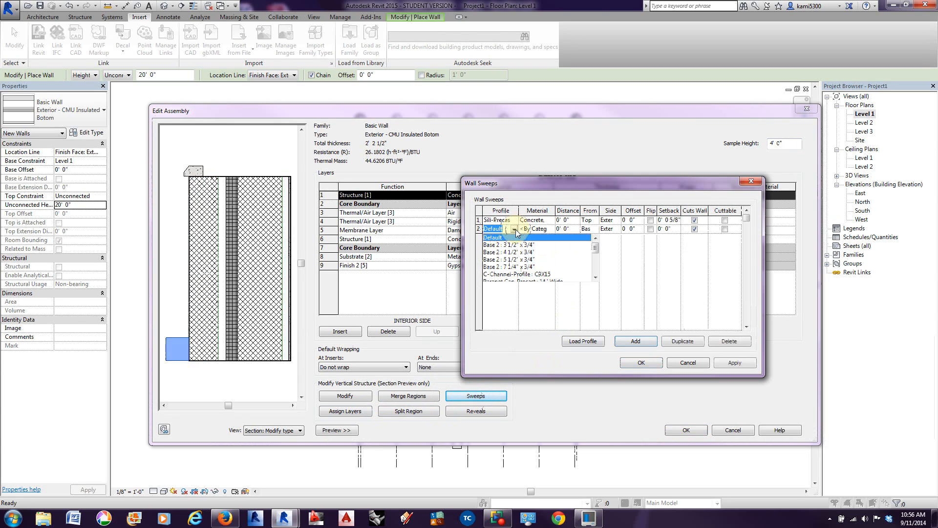
click(509, 259)
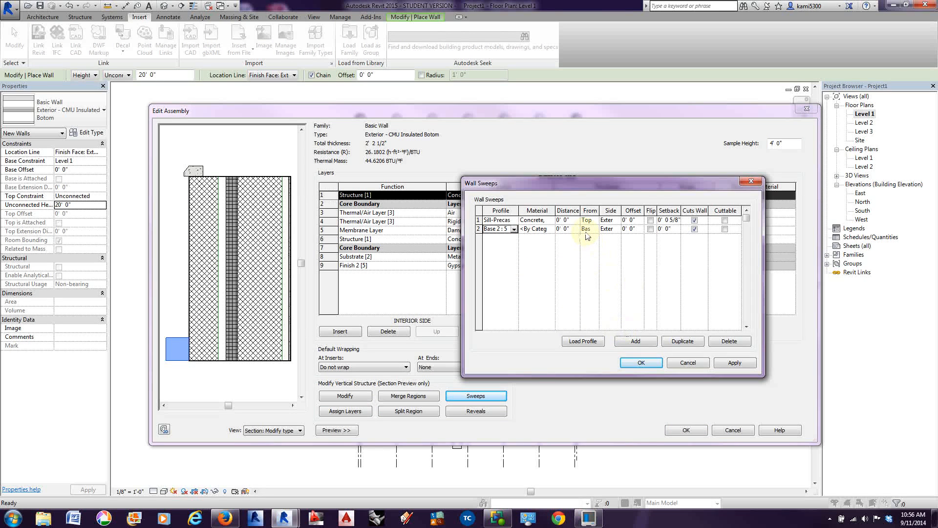
Step: Place the base sweep on the interior side of the wall and apply the change
click(616, 230)
click(617, 229)
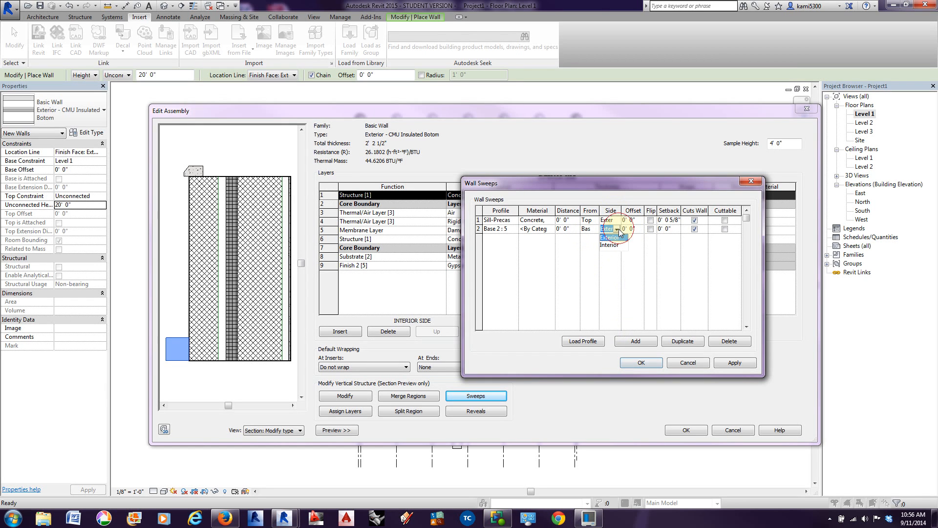
click(617, 245)
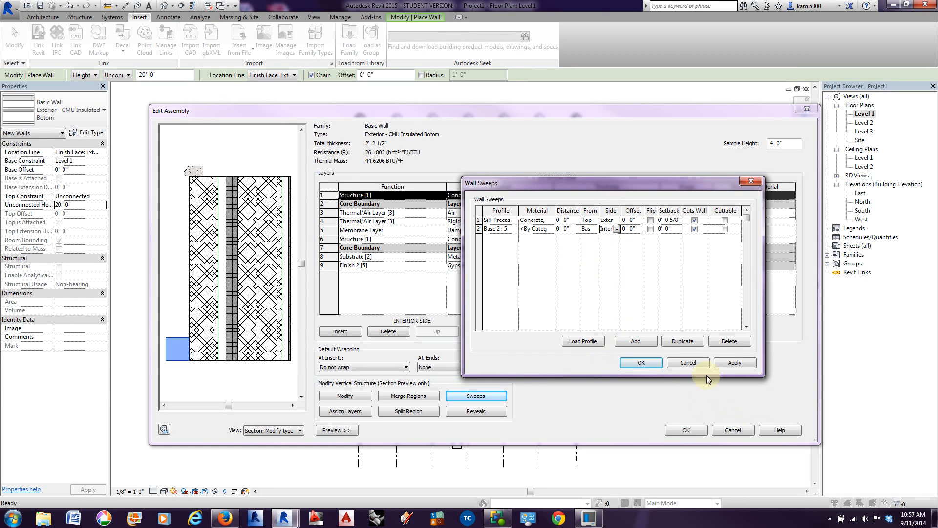
click(725, 364)
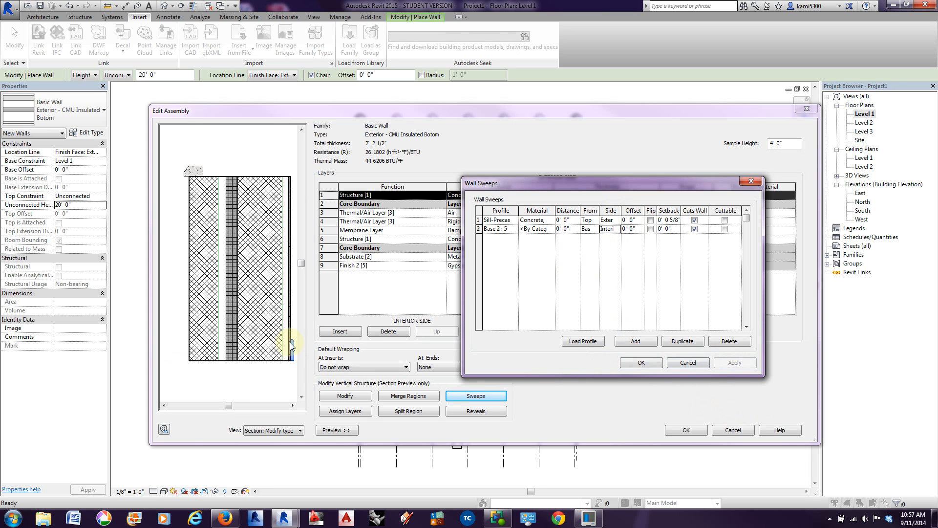
Step: Assign the Cherry wood material to the base sweep, then save the sweeps and the wall type changes
click(553, 230)
click(552, 229)
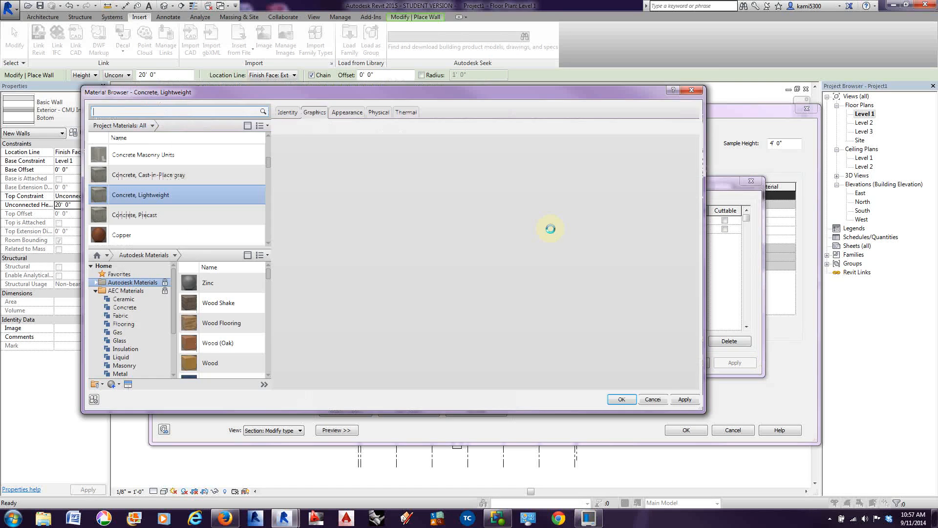
click(202, 113)
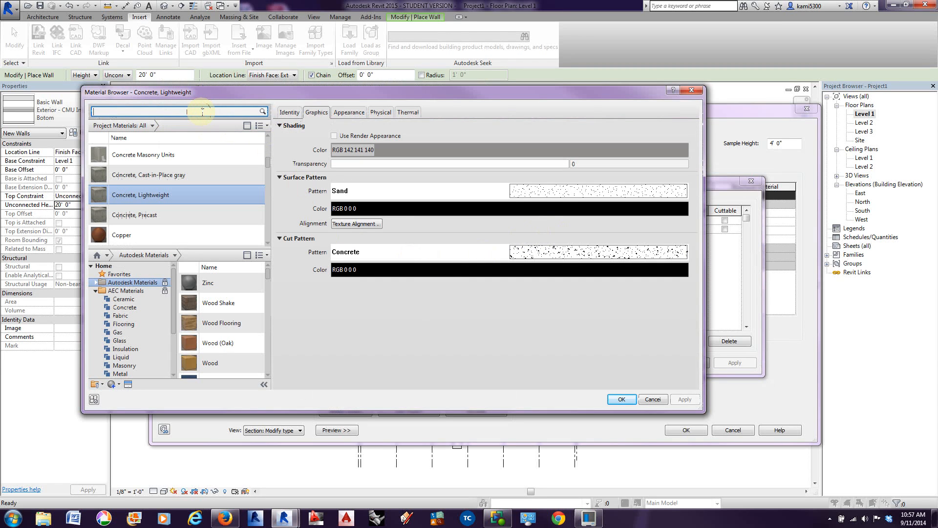
text(wood)
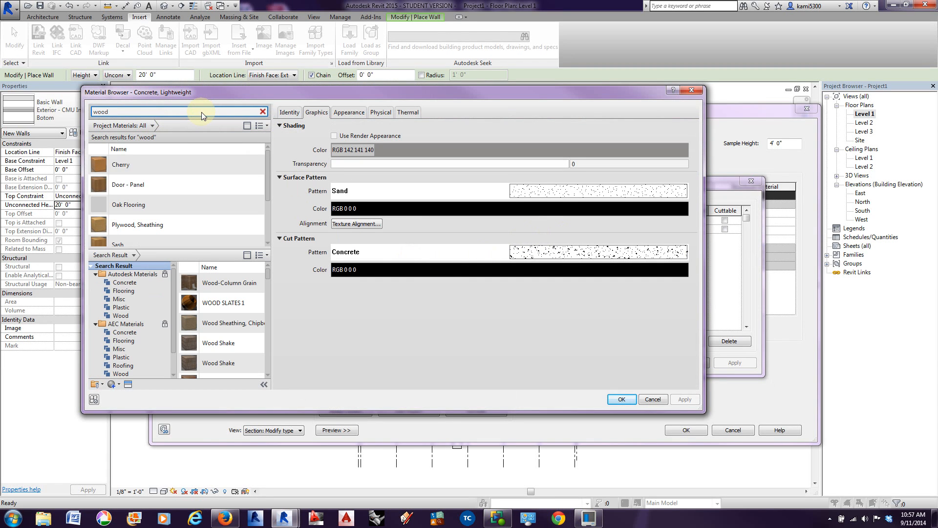
click(144, 168)
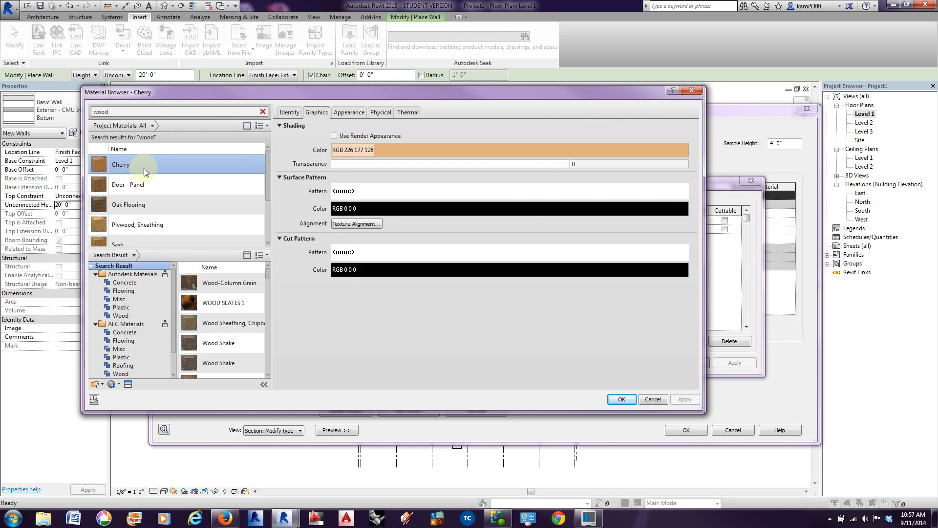
click(624, 400)
click(640, 362)
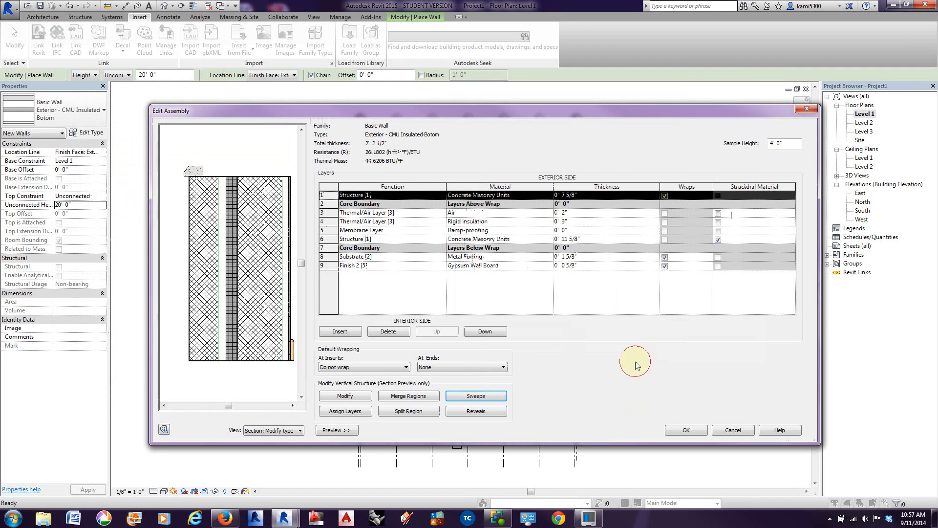
click(686, 429)
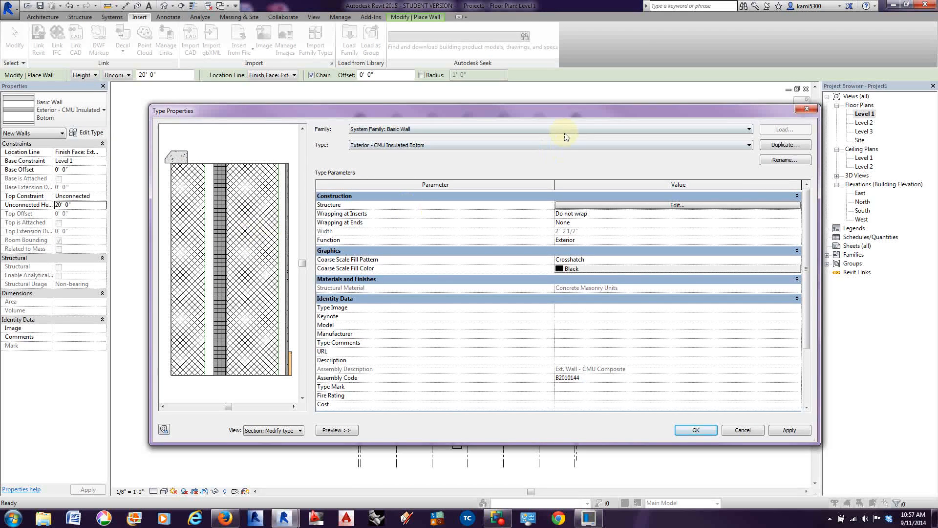
click(704, 433)
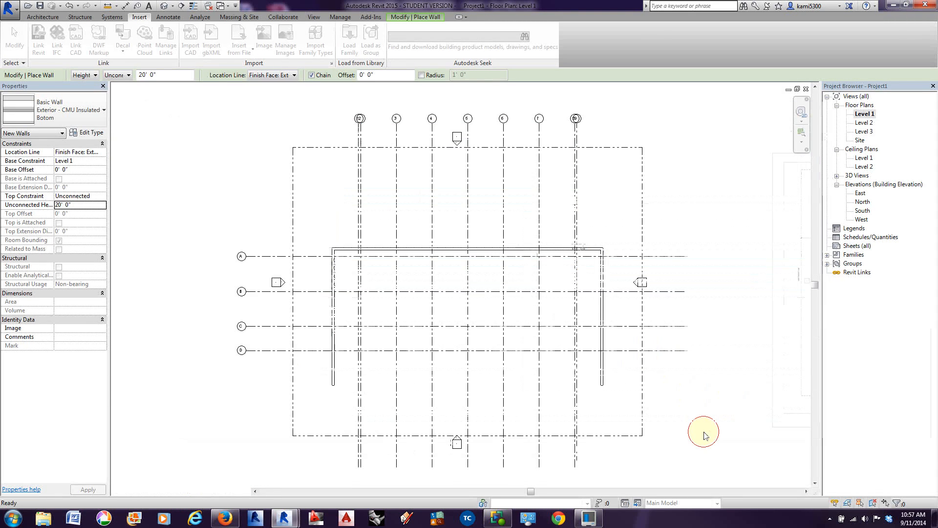
Step: In the Exterior - CMU Insulated Top wall type, set the outer masonry layer's thickness to 3 5/8" and move it outside the core boundary
click(81, 116)
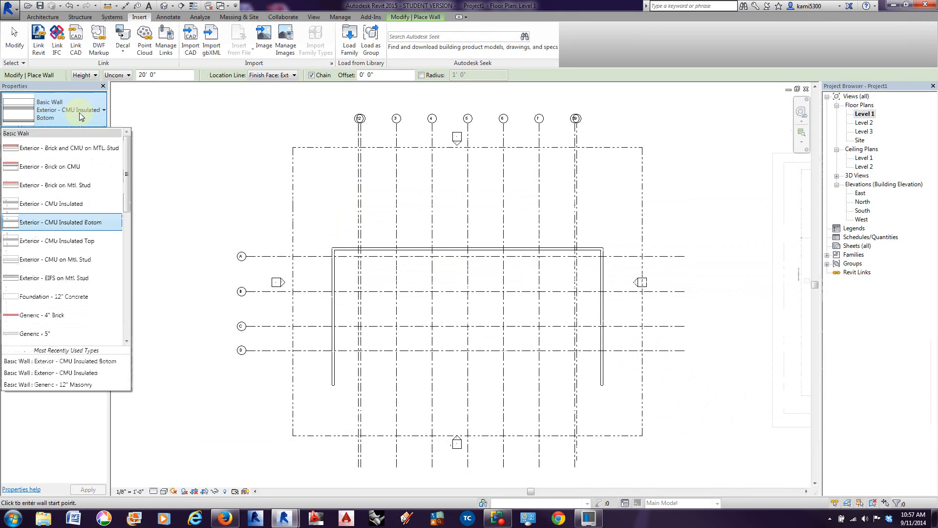
click(99, 243)
click(93, 133)
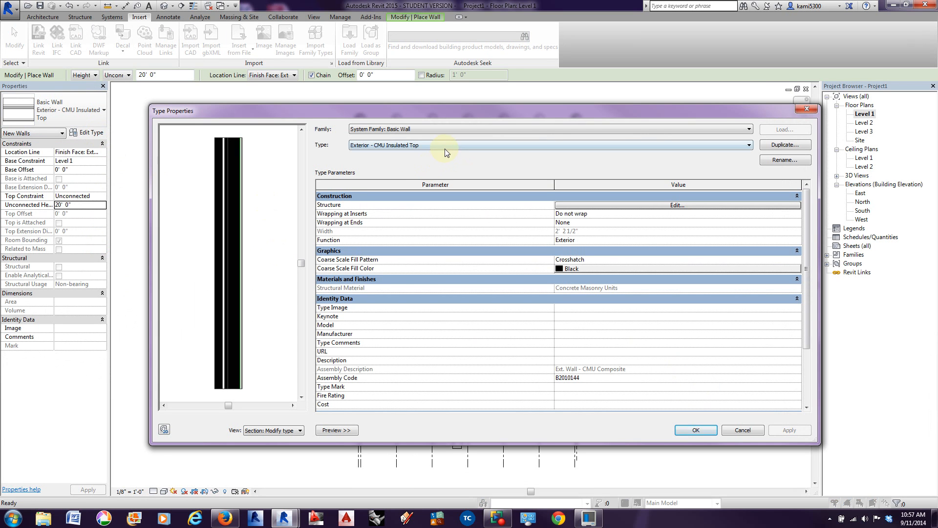
scroll(216, 355, up, 4)
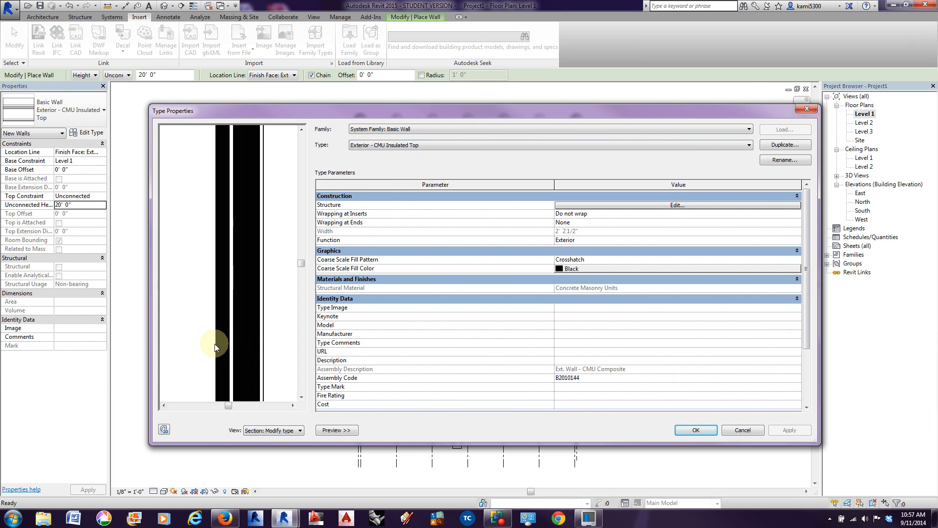
click(675, 205)
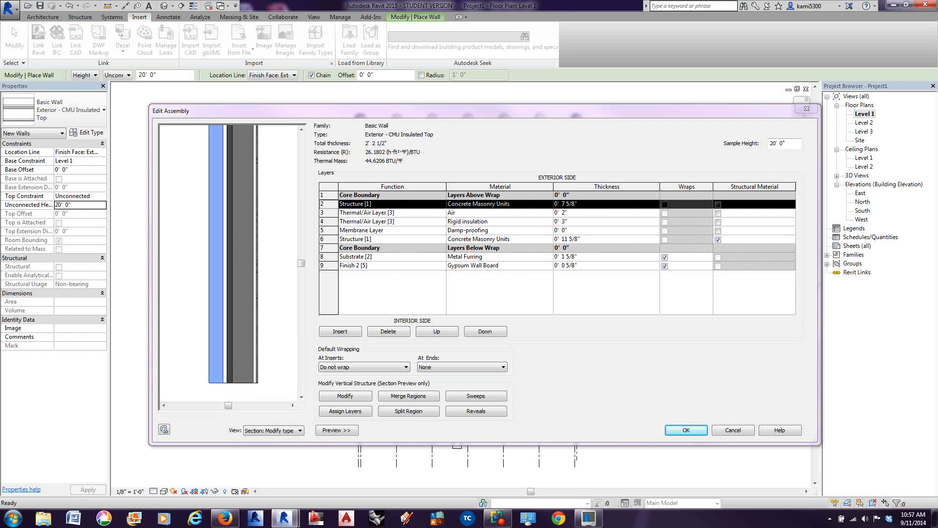
click(496, 286)
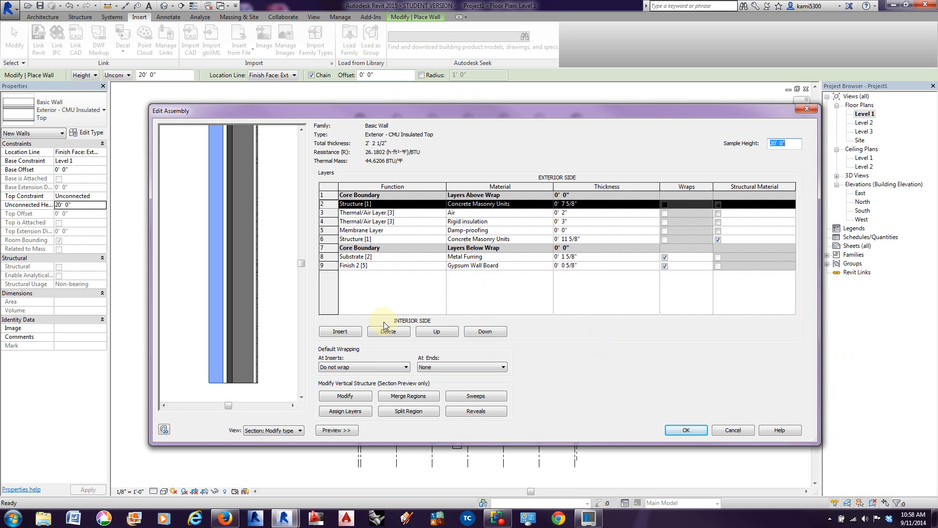
click(560, 203)
mouse_move(559, 204)
mouse_down()
mouse_move(586, 203)
mouse_move(549, 206)
mouse_up()
text(3 5/8)
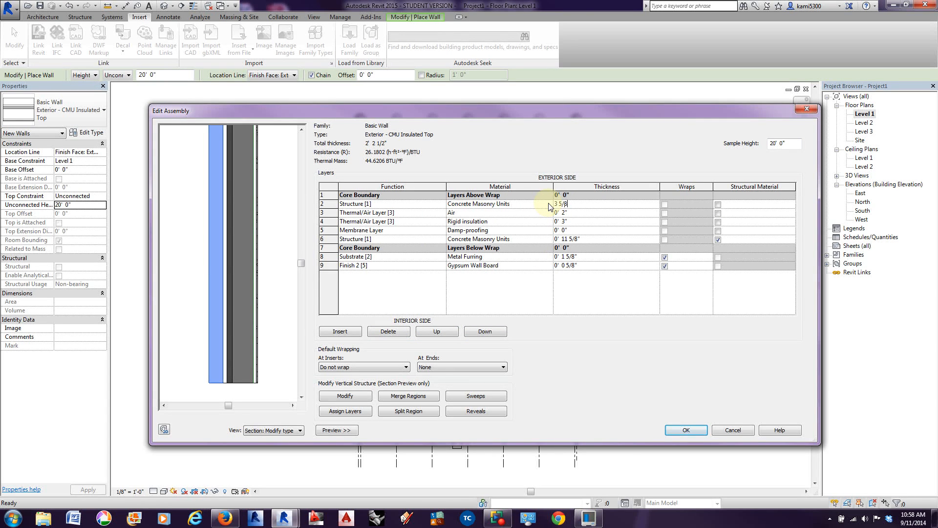
key(Tab)
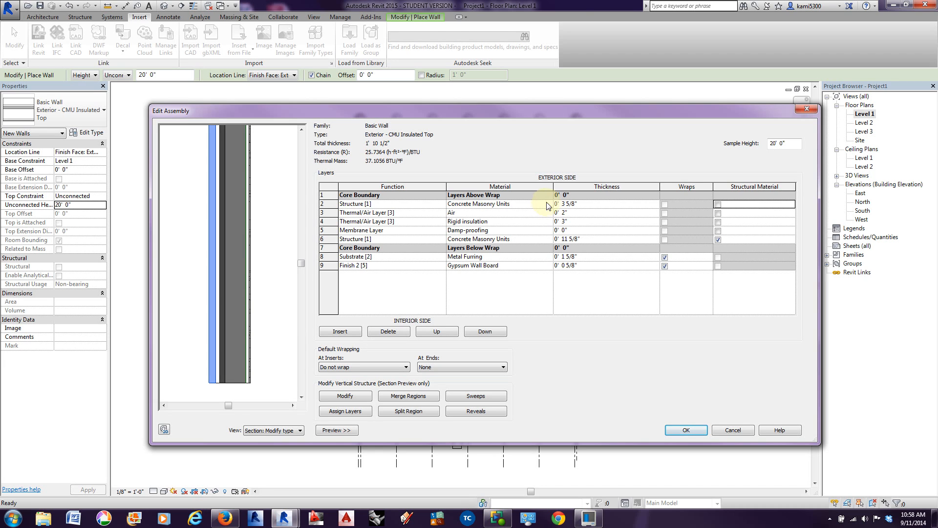
click(437, 332)
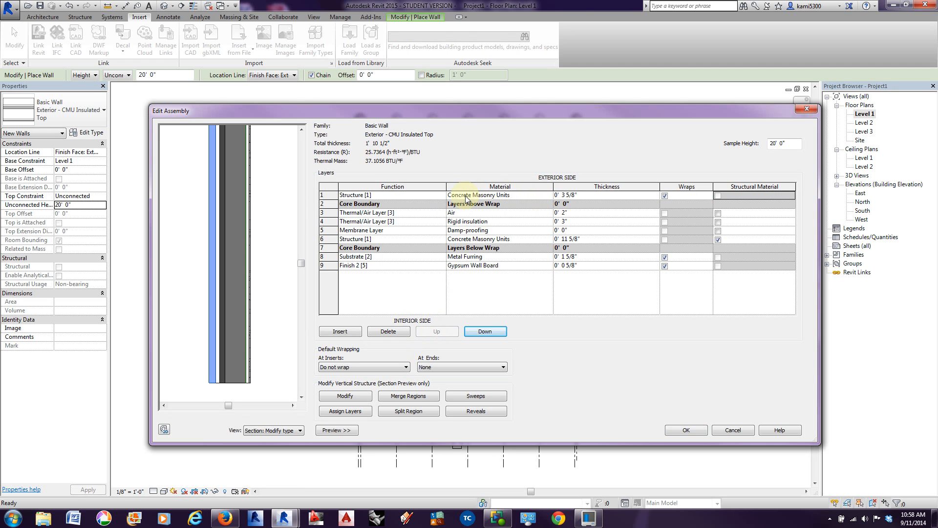
Step: Create a new material named Metal Panel Custom for the outermost layer of the wall
click(548, 196)
click(550, 196)
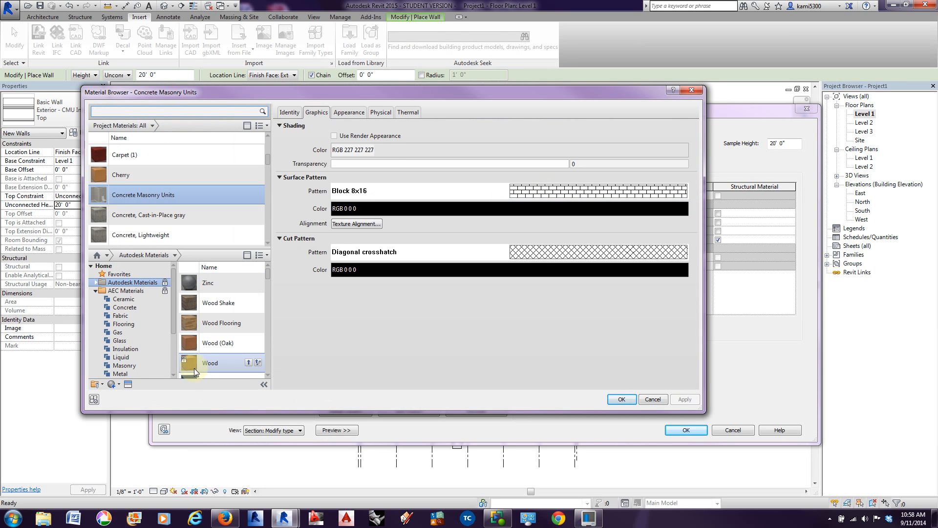
click(114, 386)
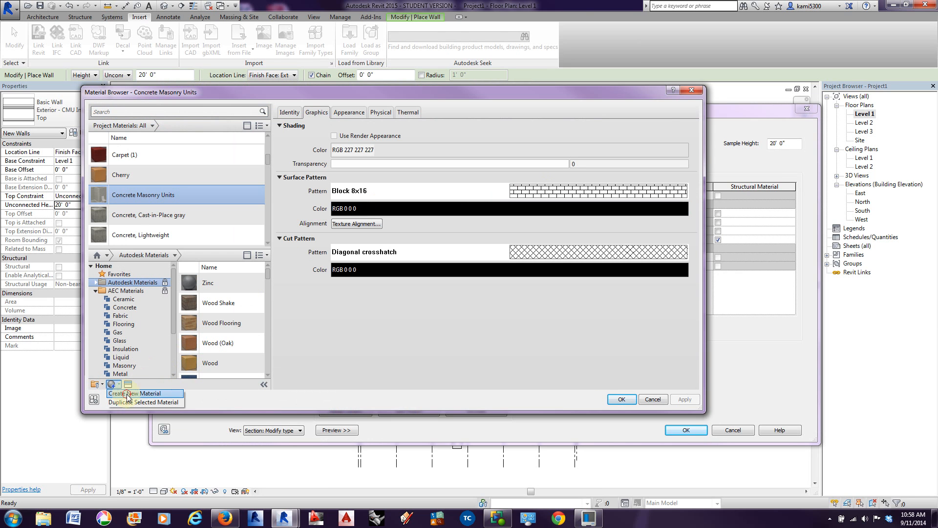
click(128, 396)
right_click(135, 177)
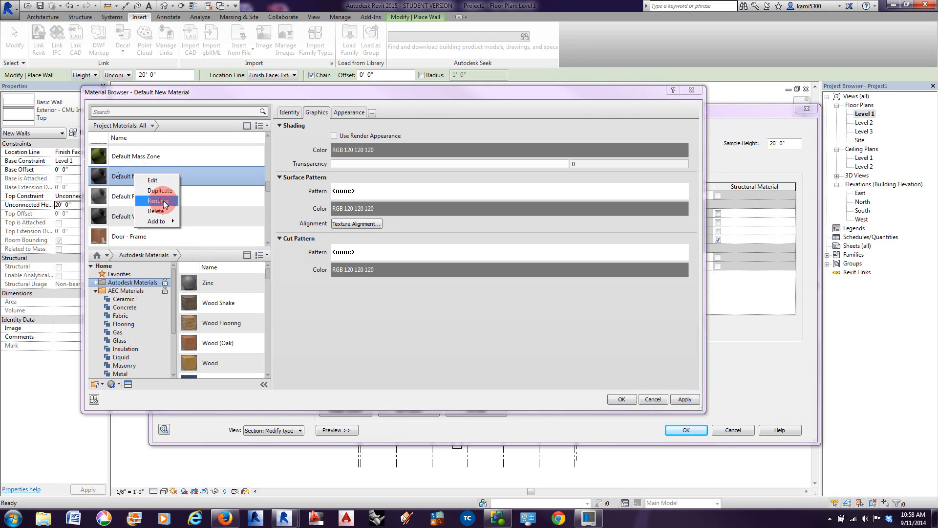
click(161, 201)
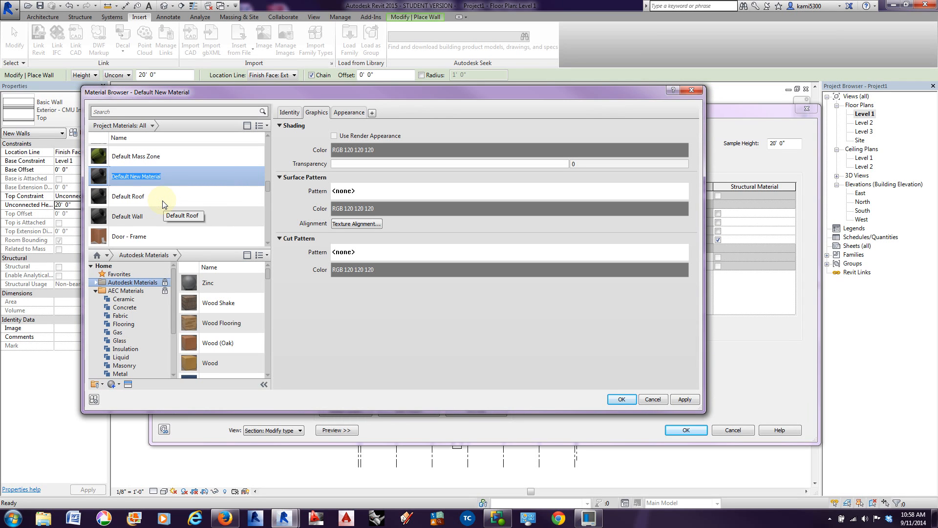
text(Metal Panel Custom)
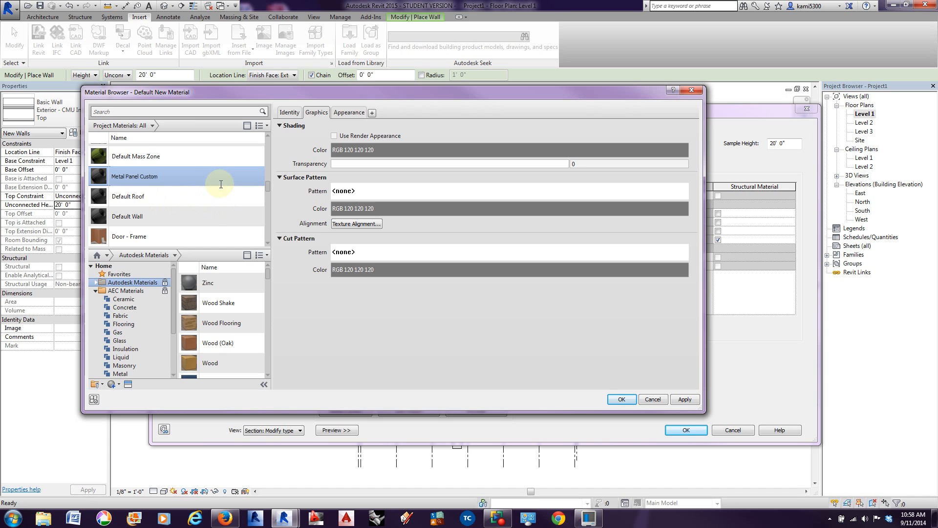
Step: Change the Metal Panel Custom material's appearance preview scene to Walls
click(351, 115)
click(351, 114)
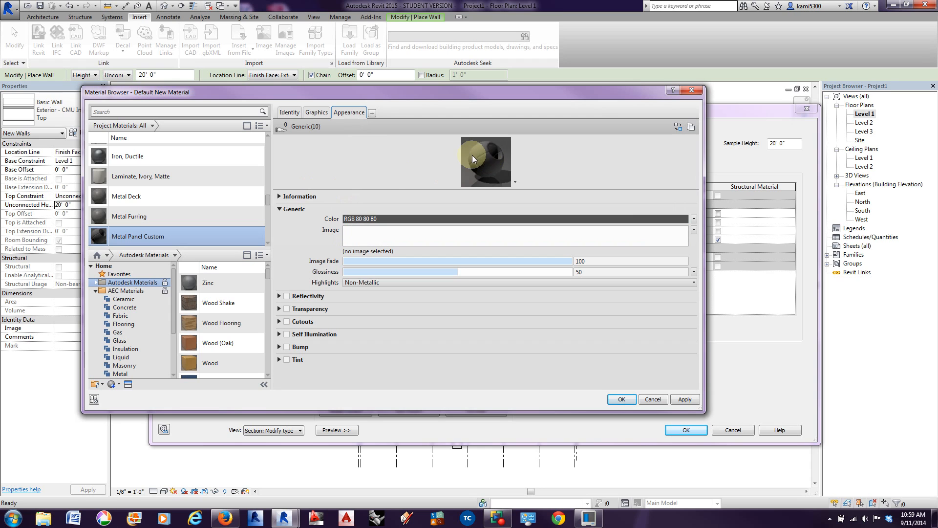
click(516, 182)
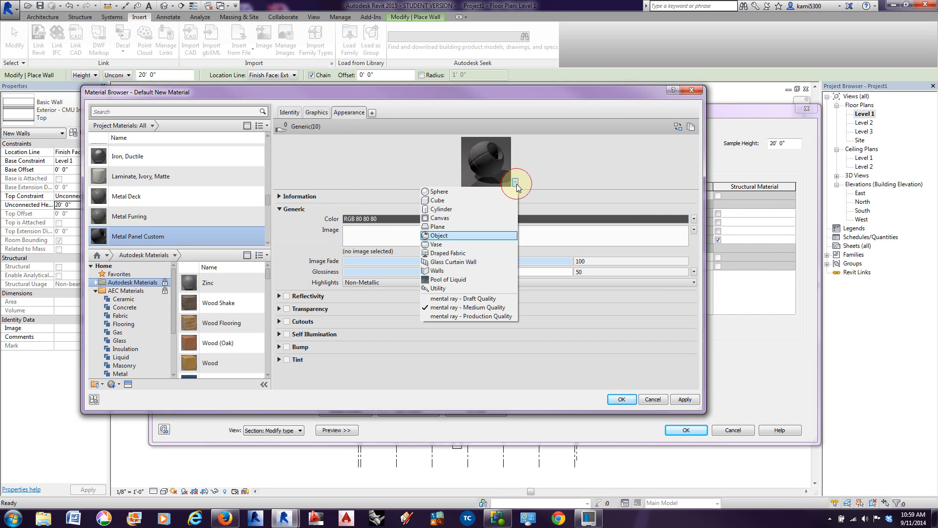
click(451, 271)
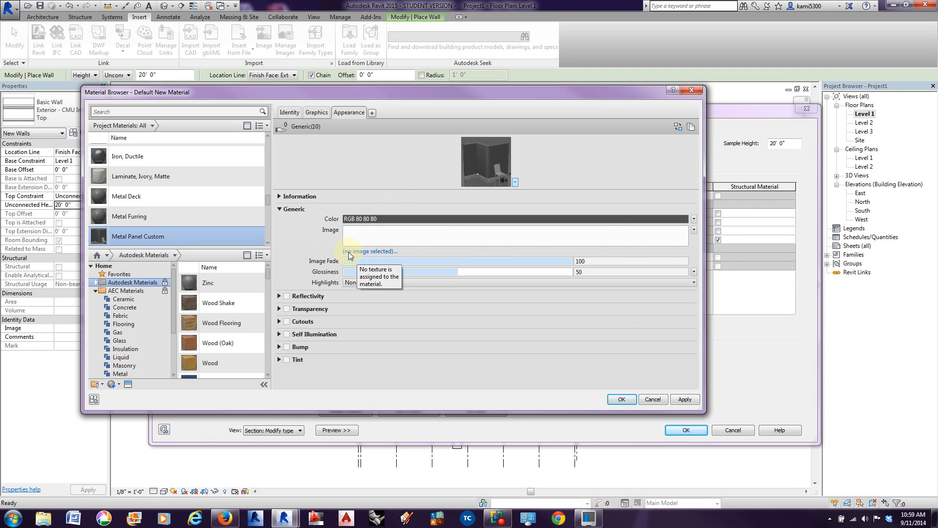
Step: Assign the Exterior Panel Texture image from the Materials folder to the Metal Panel Custom material's generic appearance, browsing files as thumbnails
click(382, 252)
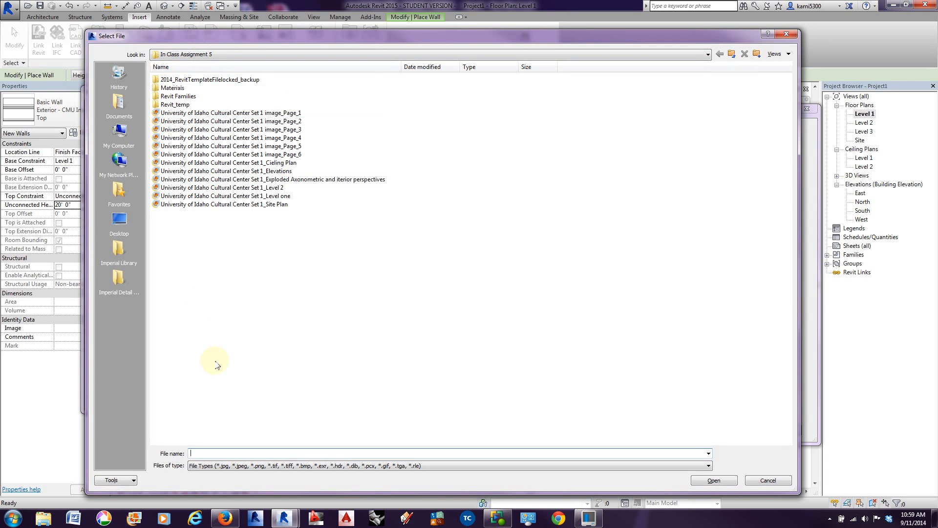
click(239, 50)
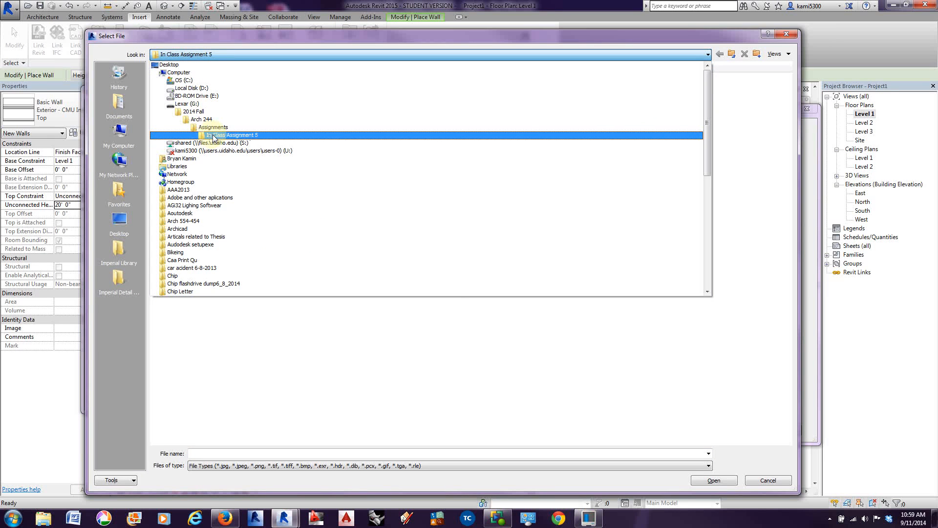
click(213, 136)
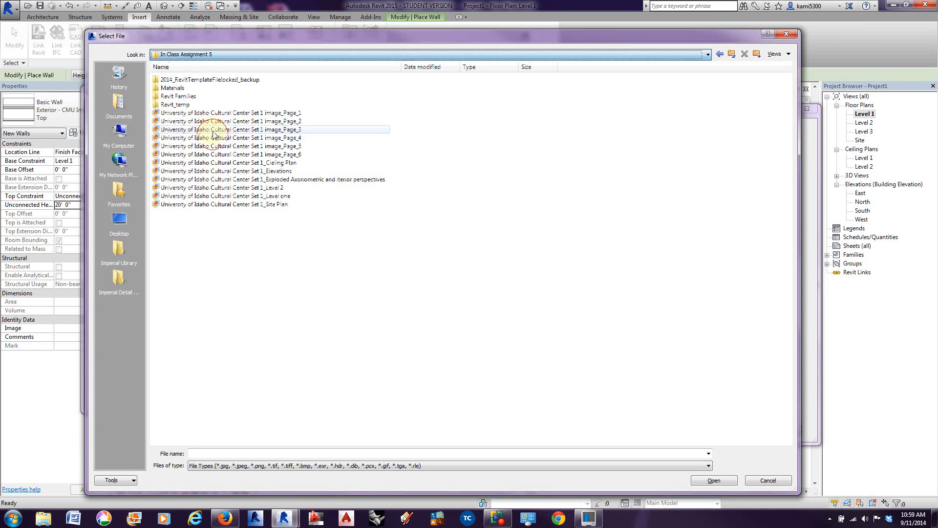
double_click(186, 96)
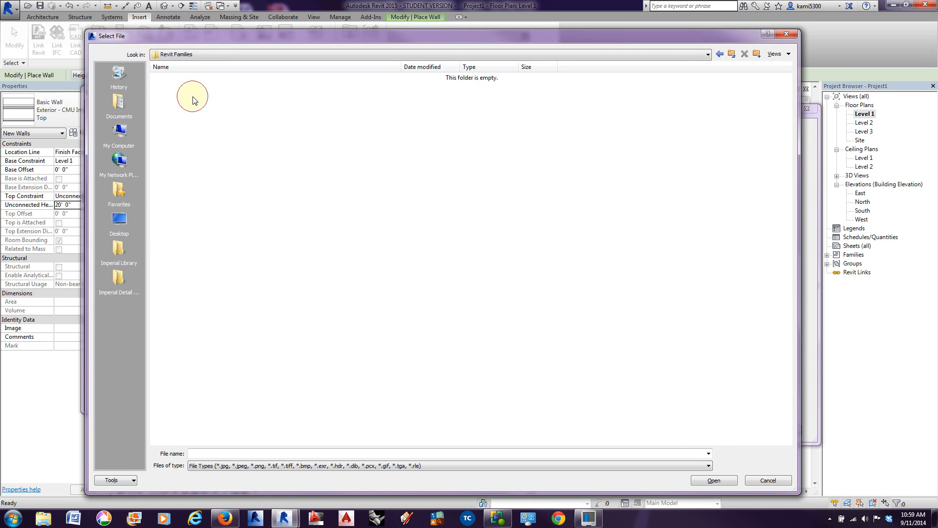
click(720, 53)
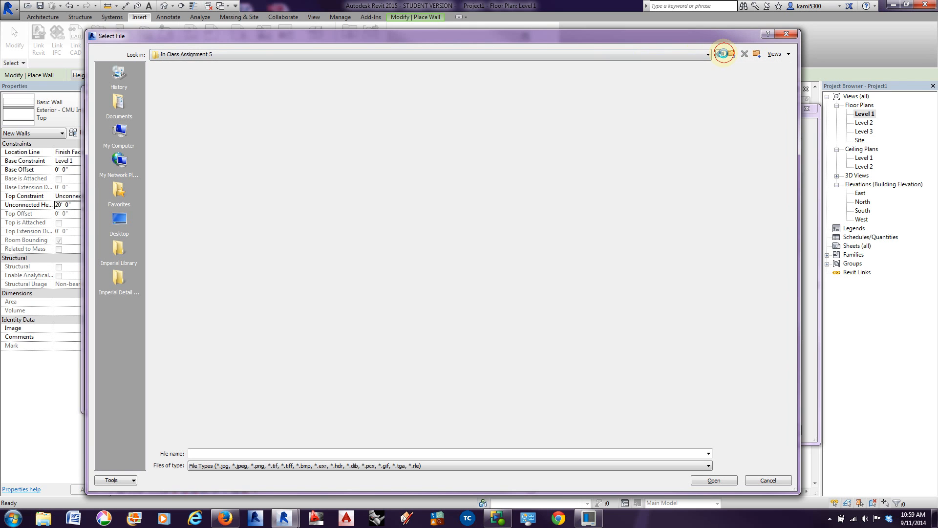
double_click(181, 88)
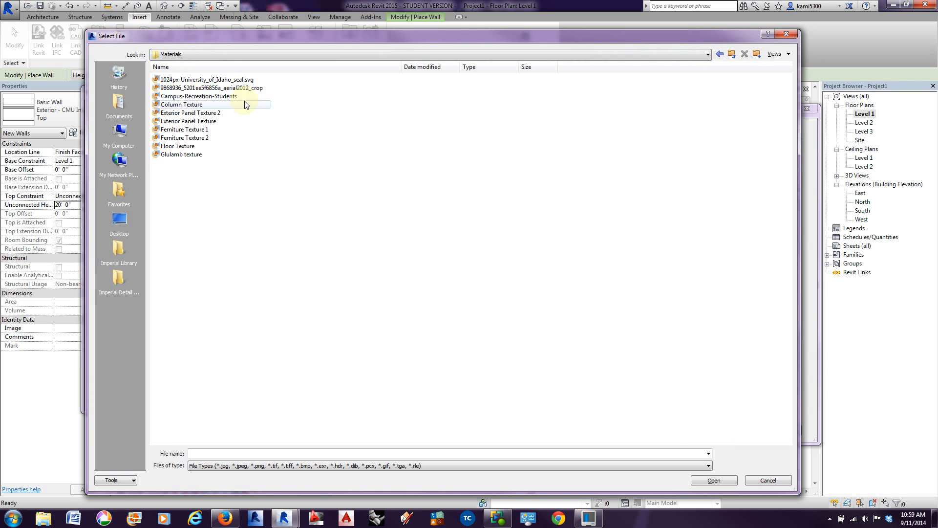
click(777, 54)
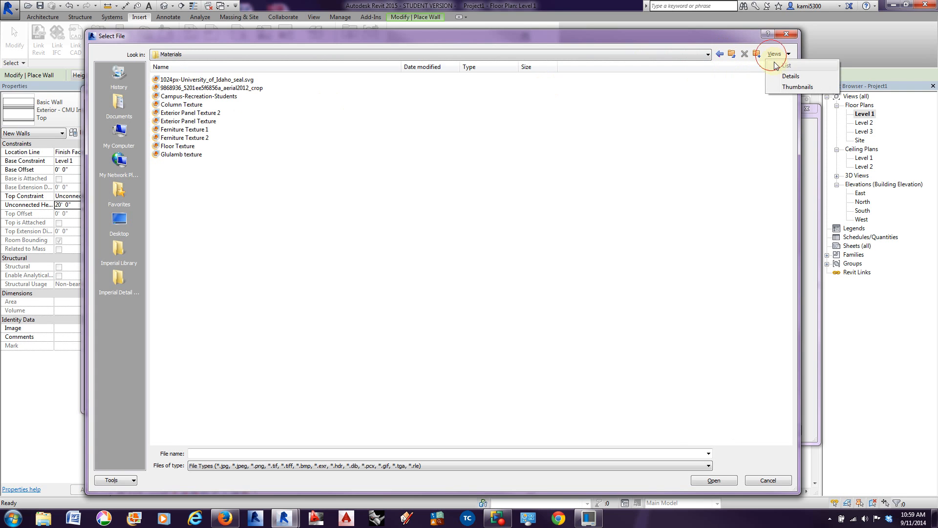
click(794, 88)
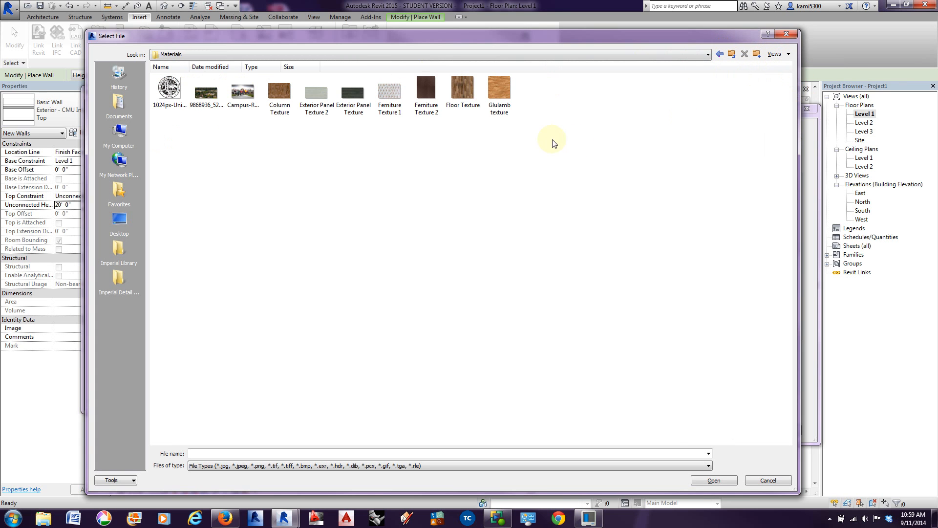
click(352, 115)
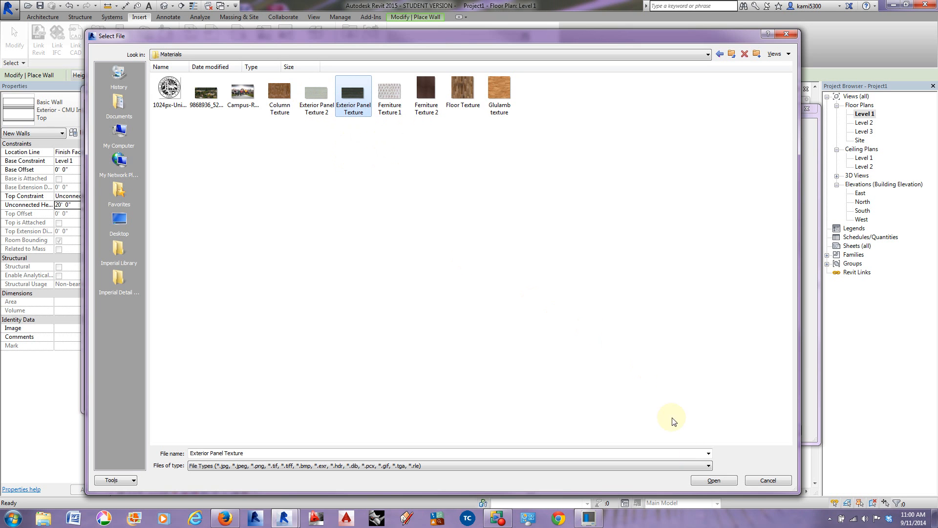
click(726, 483)
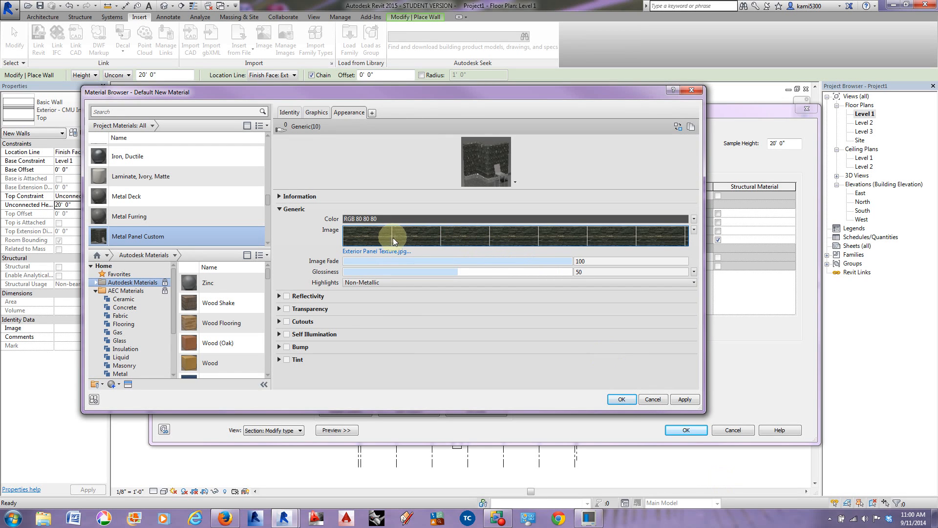
Step: Unlink the appearance image's sample width and height, and set its sample width to 8'
drag(522, 187, 526, 297)
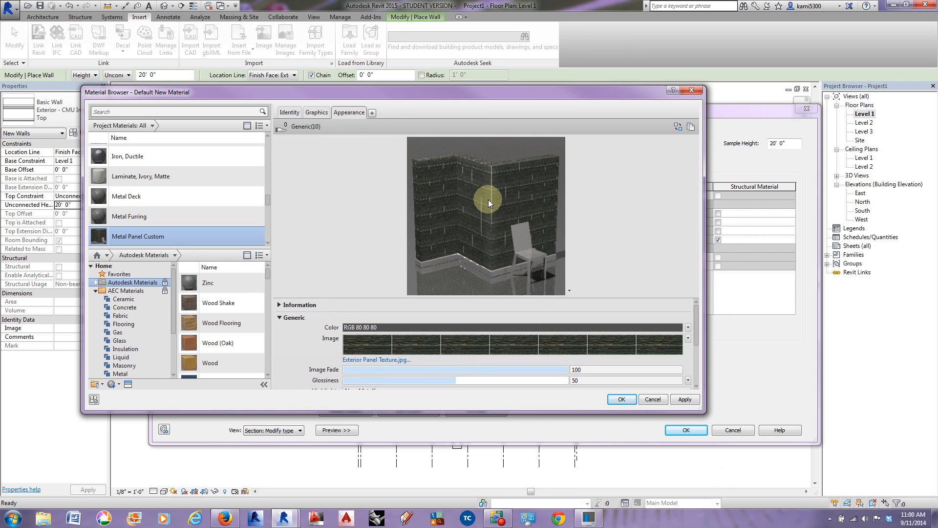
click(460, 344)
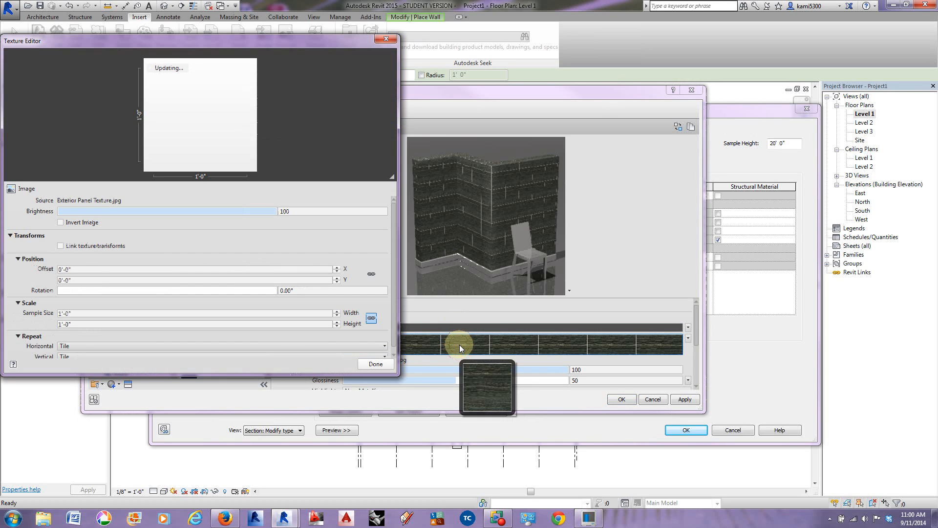
drag(398, 375, 556, 429)
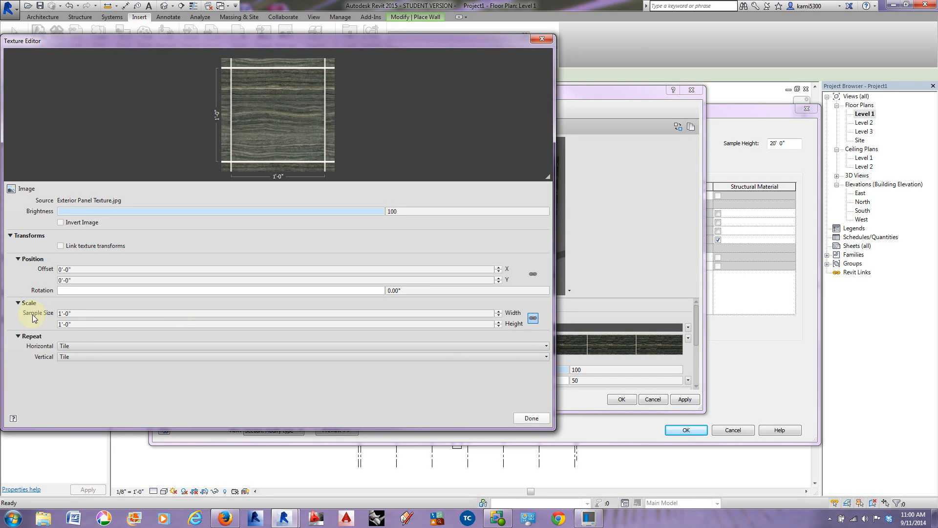
click(77, 313)
click(533, 319)
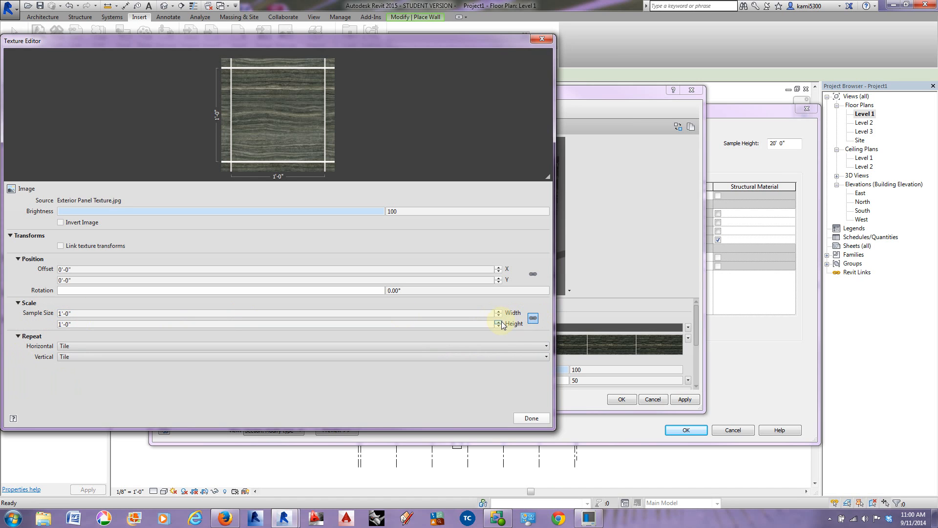
click(535, 322)
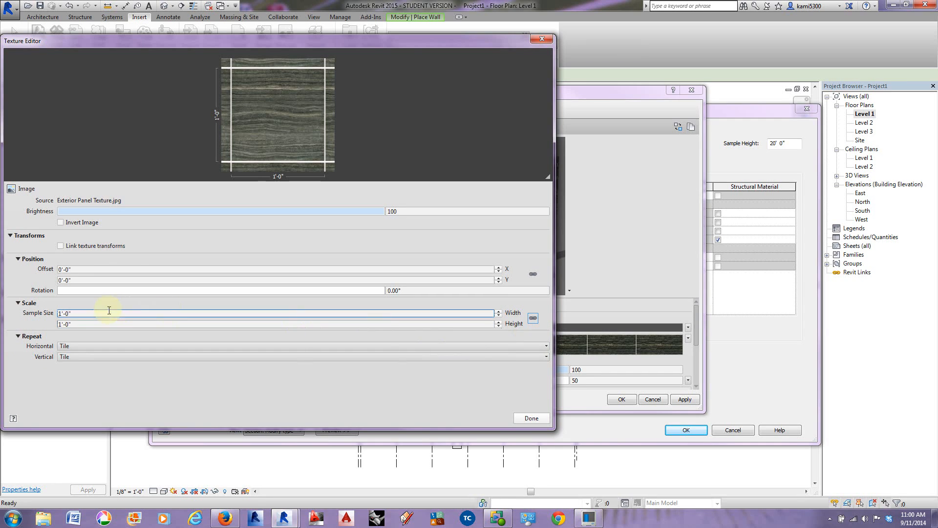
drag(73, 313, 49, 317)
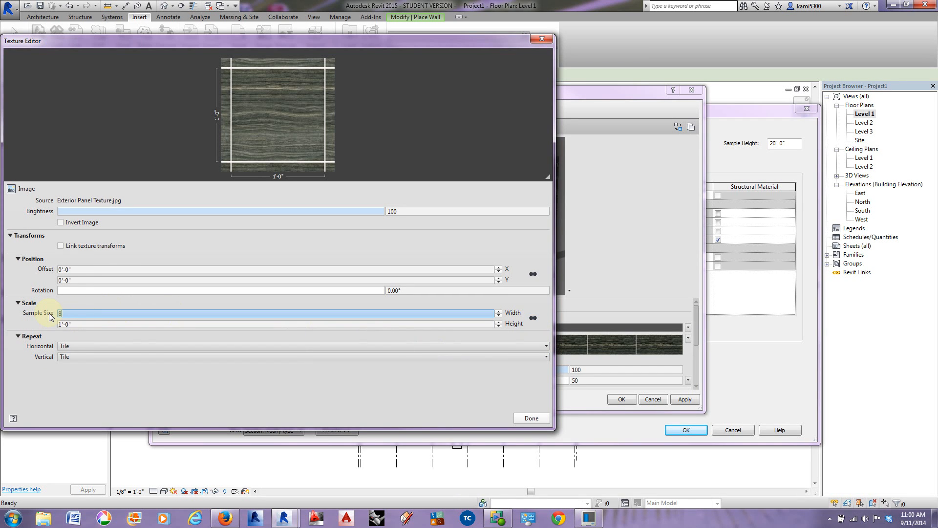
key(Return)
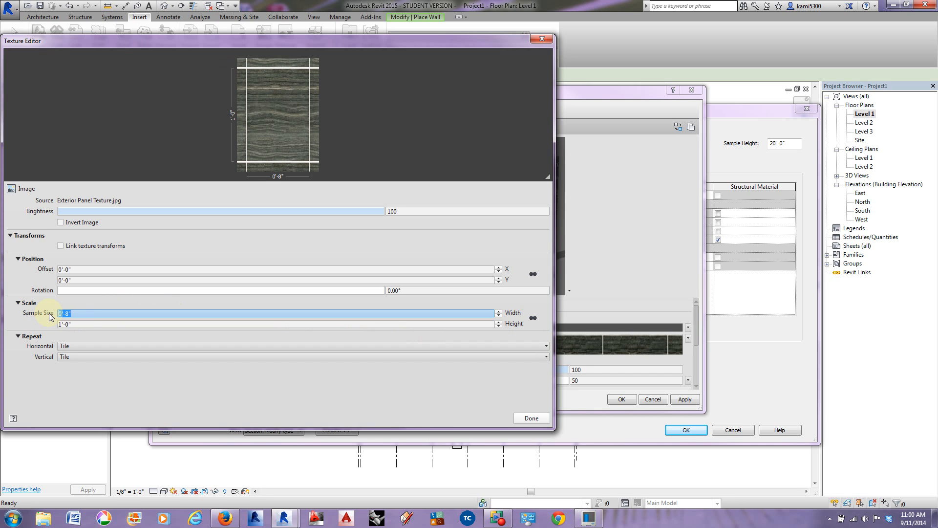
drag(82, 313, 46, 313)
text(8')
key(Return)
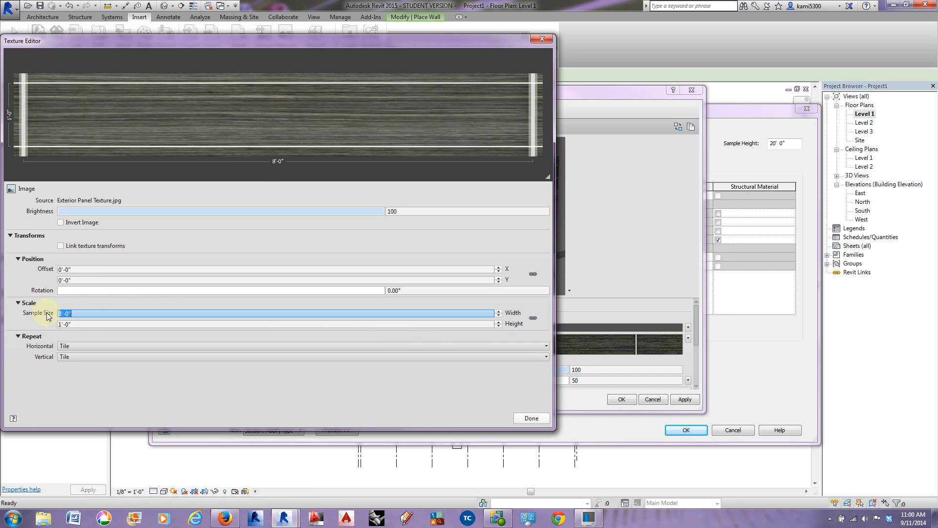
Step: Set the appearance image's sample height to 4' and finish the texture edit
drag(83, 324, 51, 324)
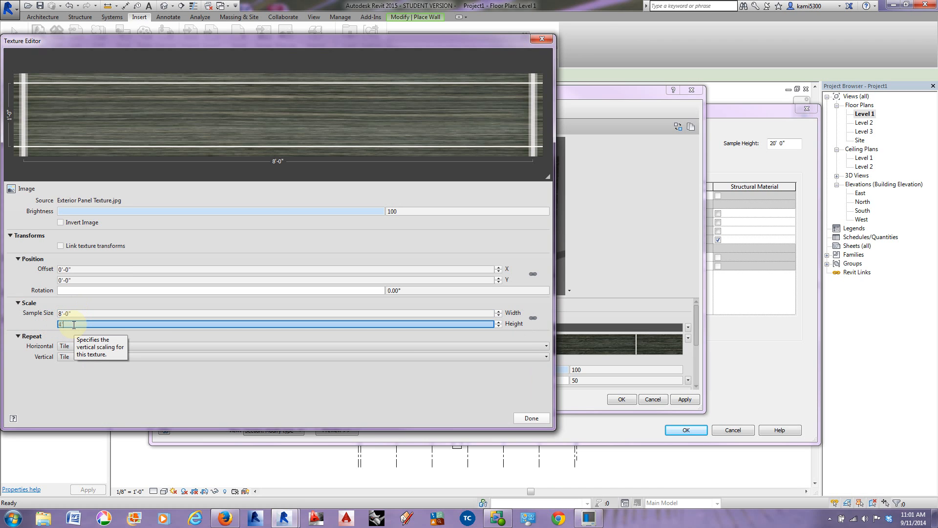
text(4')
key(Return)
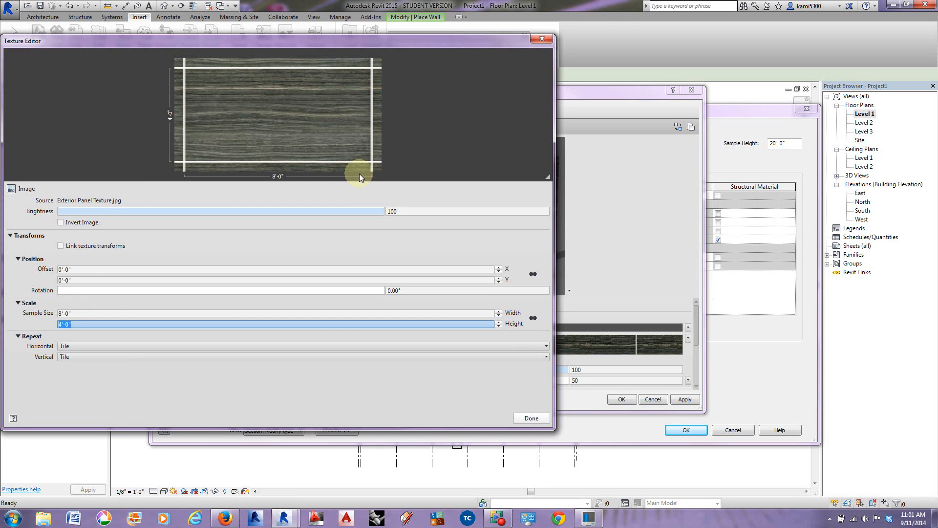
click(532, 418)
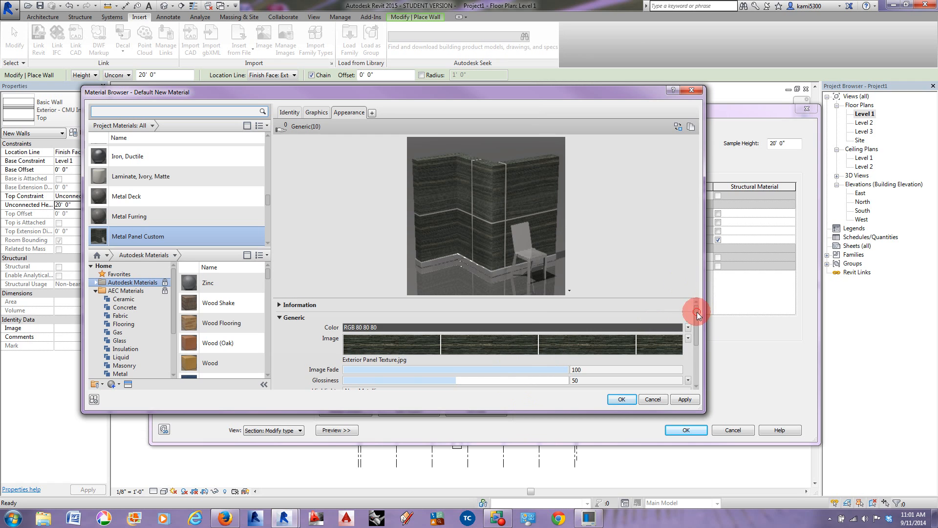
Step: Enable Bump for the Metal Panel Custom material using the Exterior Panel Texture image
scroll(694, 310, down, 3)
scroll(646, 299, down, 2)
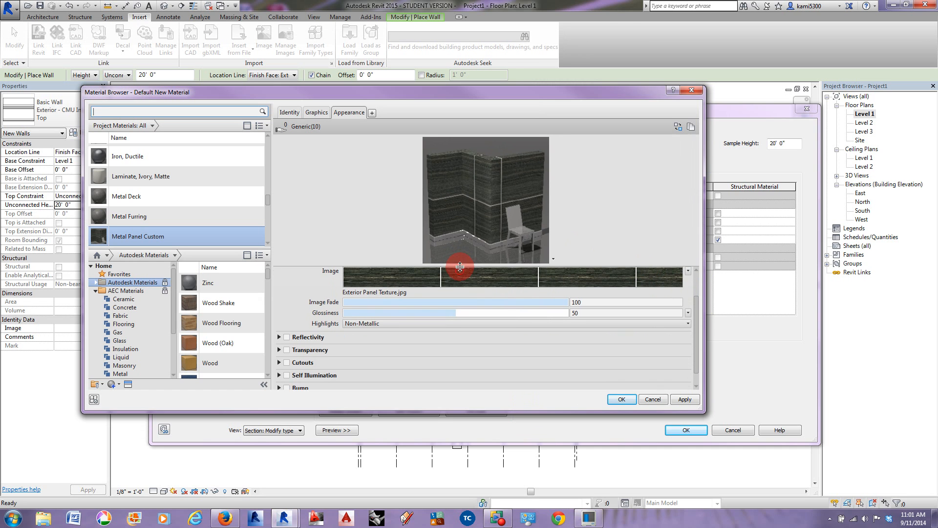
drag(696, 303, 695, 324)
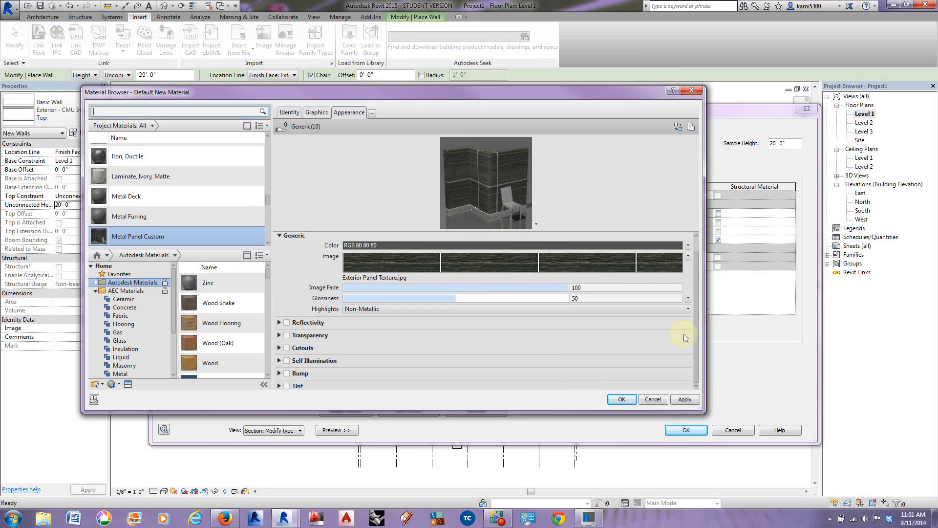
click(288, 374)
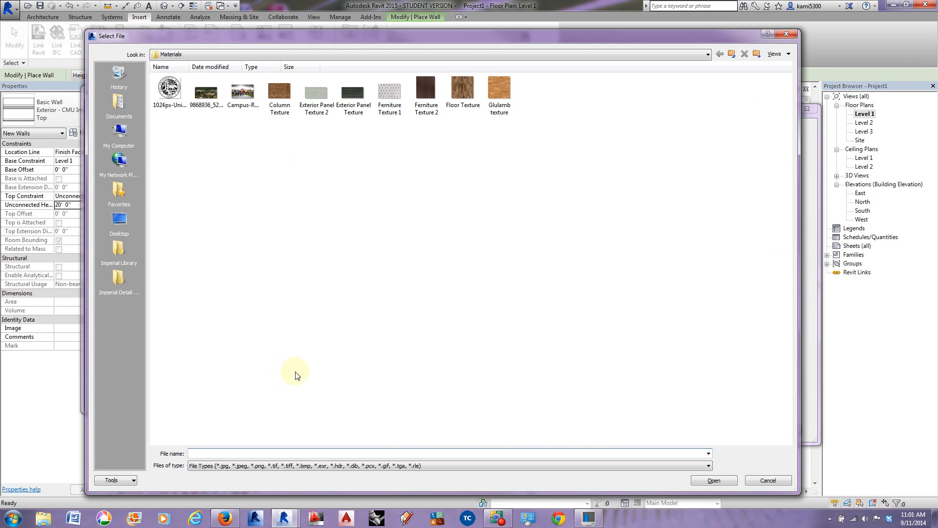
click(354, 95)
click(719, 483)
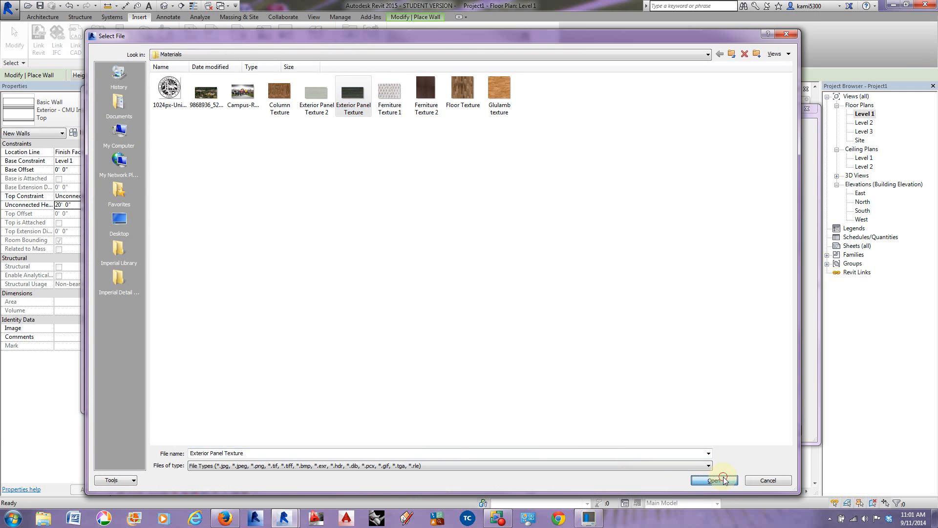
Step: Unlink the bump image's sample width and height, and set its sample width to 8'
click(81, 323)
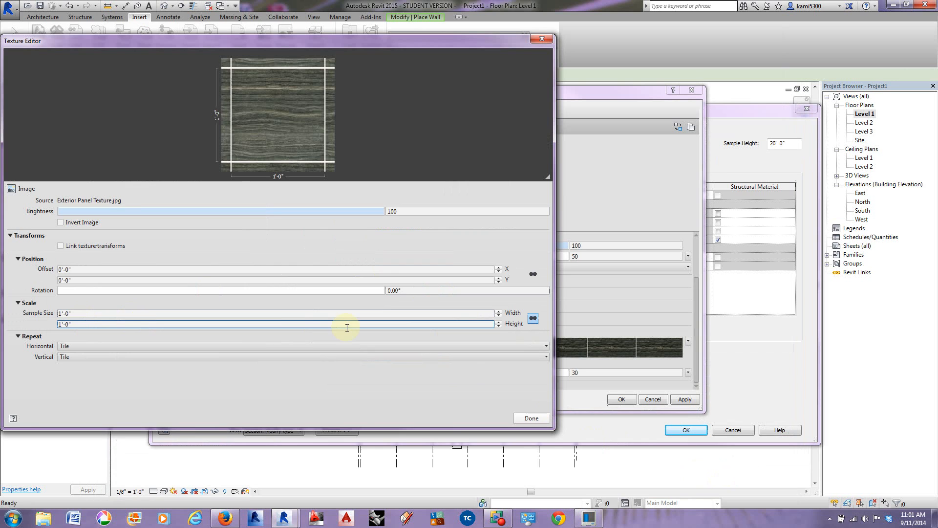
click(532, 318)
click(75, 315)
drag(77, 313, 54, 316)
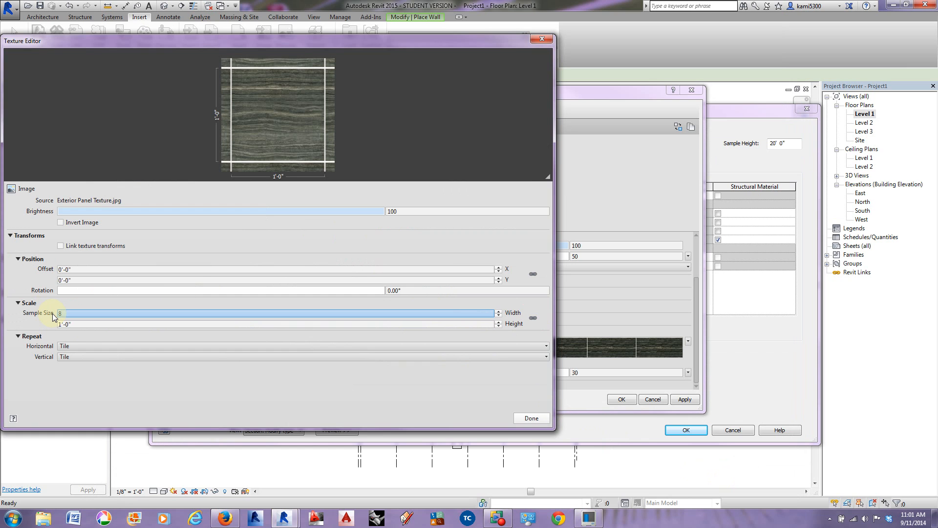
text(8')
key(Return)
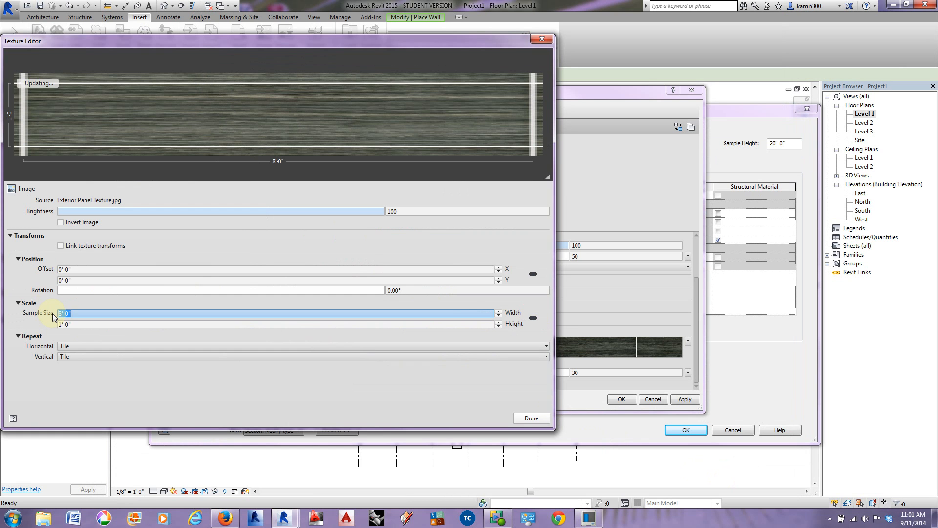
Step: Set the bump image's sample height to 4' and accept the Metal Panel Custom material for the wall's outermost layer
click(80, 323)
drag(81, 323, 45, 324)
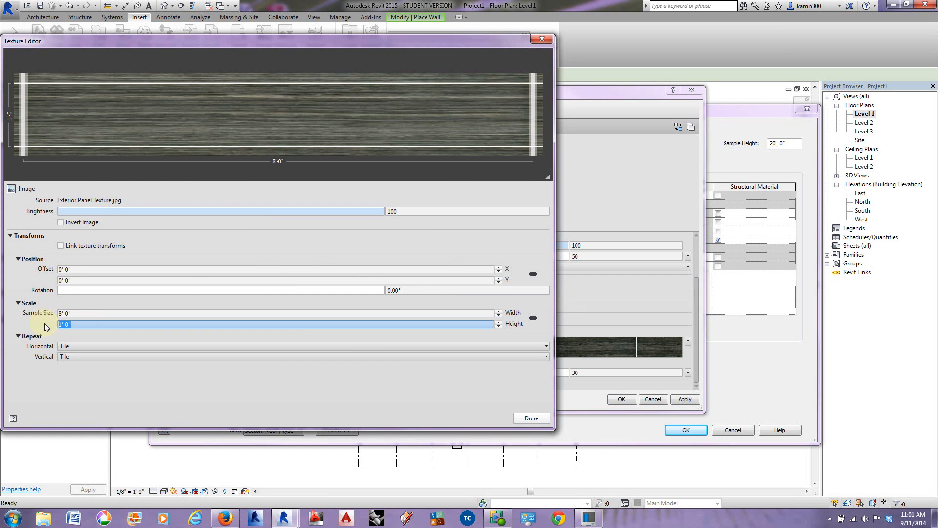
text(4')
key(Return)
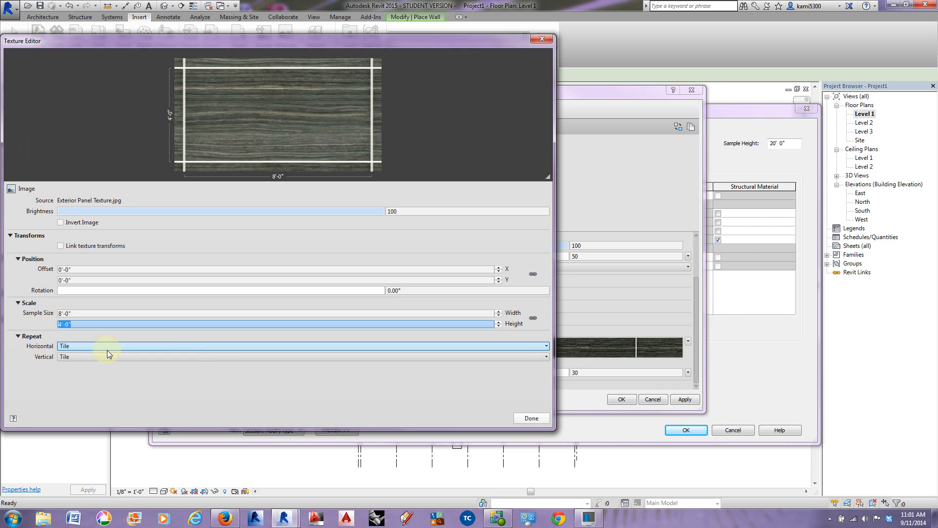
click(529, 419)
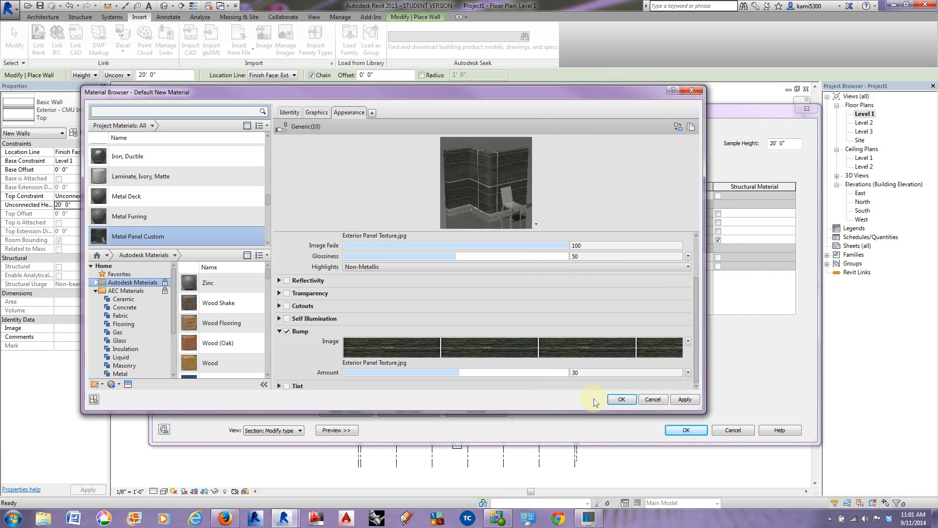
drag(551, 232, 552, 296)
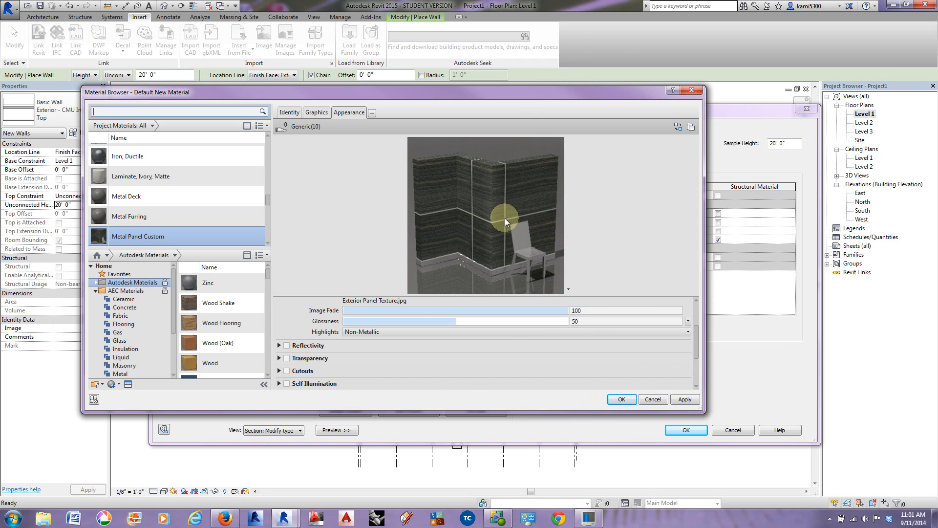
click(622, 399)
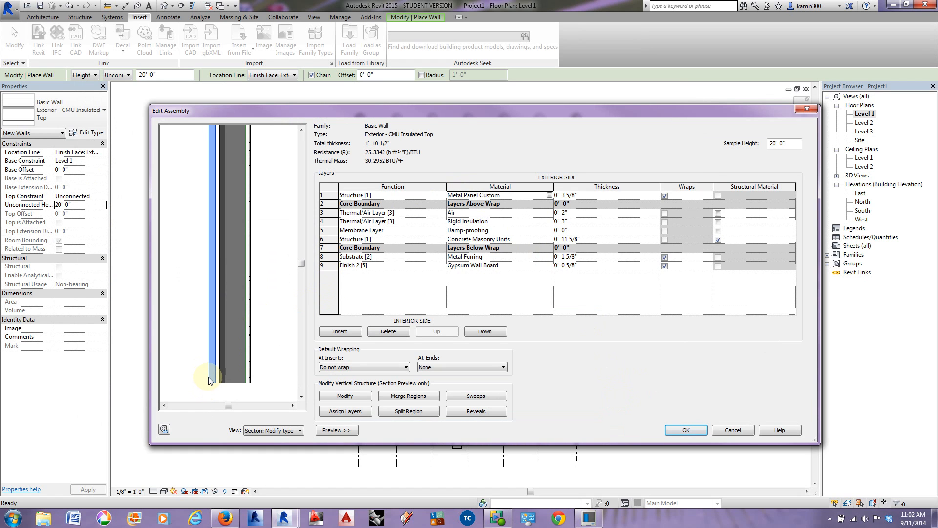
click(490, 412)
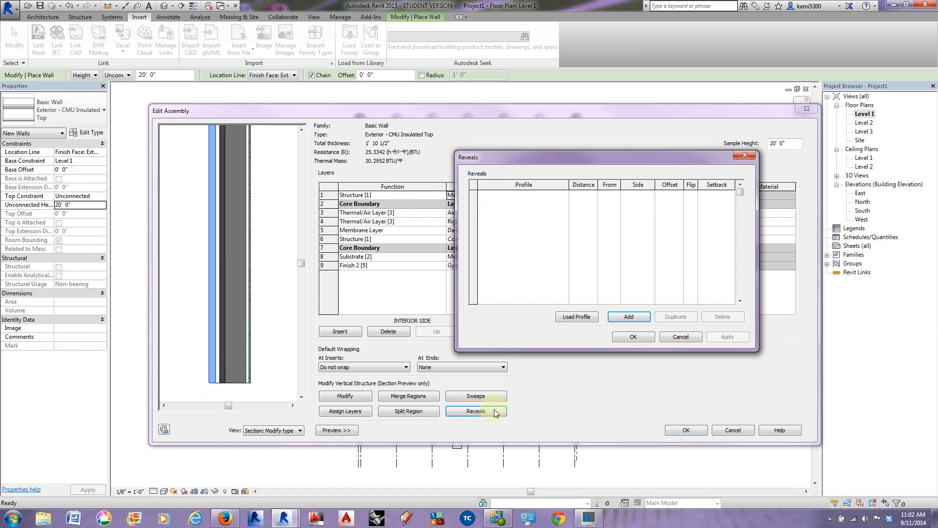
click(629, 316)
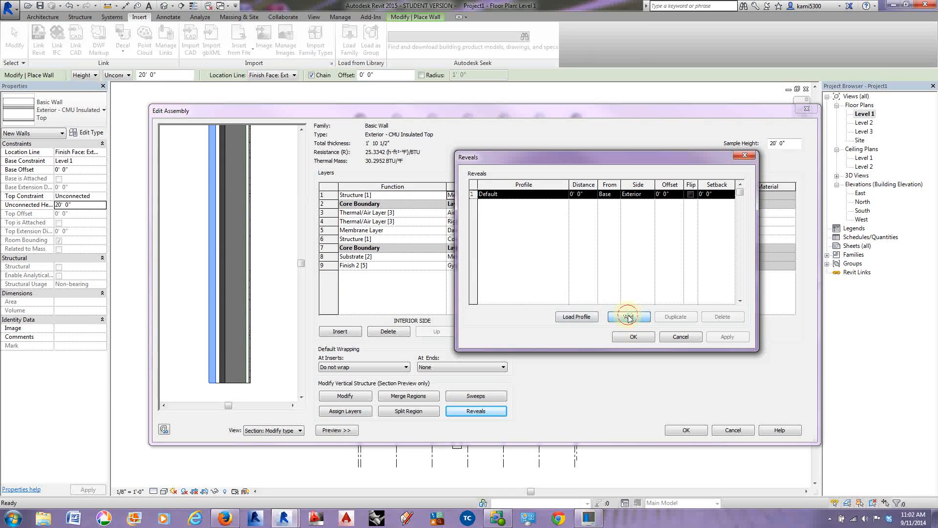
click(565, 195)
mouse_move(566, 215)
mouse_down()
mouse_move(566, 235)
mouse_move(565, 207)
mouse_up()
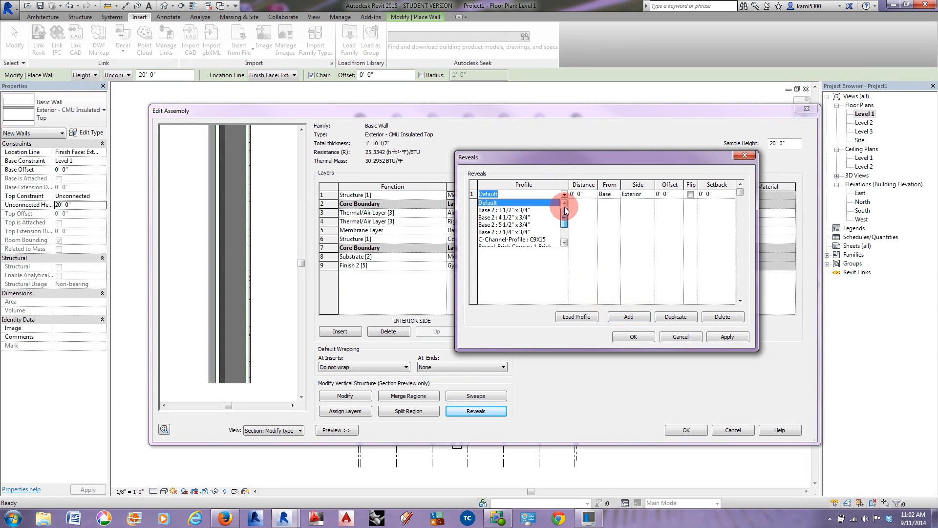
click(681, 337)
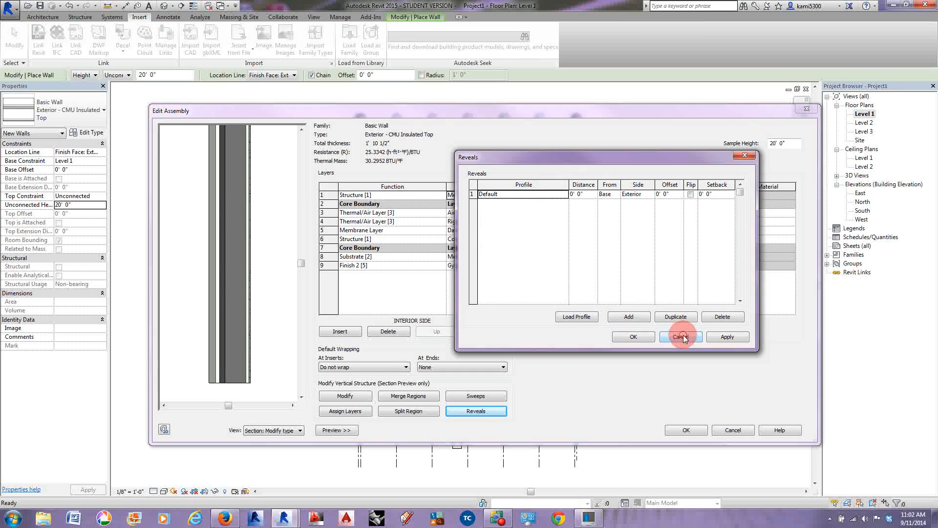
click(681, 337)
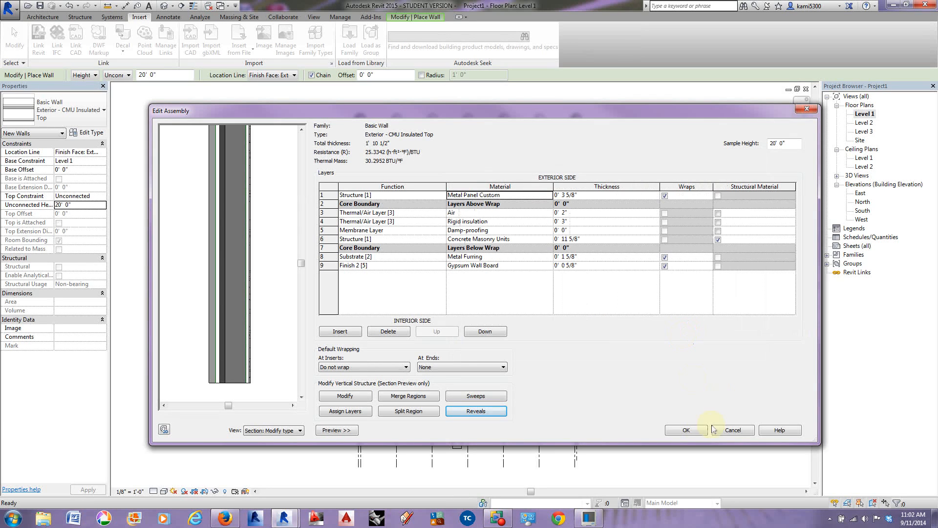
Step: Accept the Exterior - CMU Insulated Top wall type edits and load the D.75 REVEAL family from the Arch 244 folder
click(689, 430)
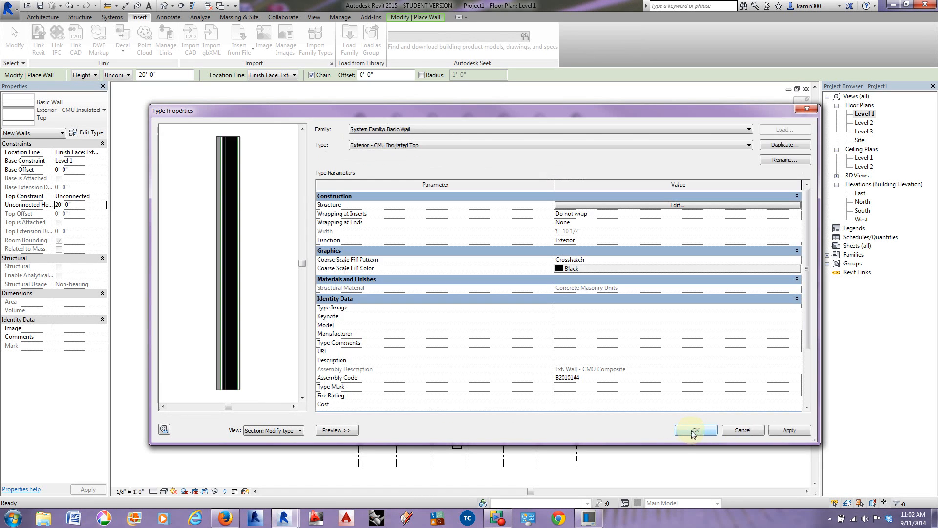
click(694, 430)
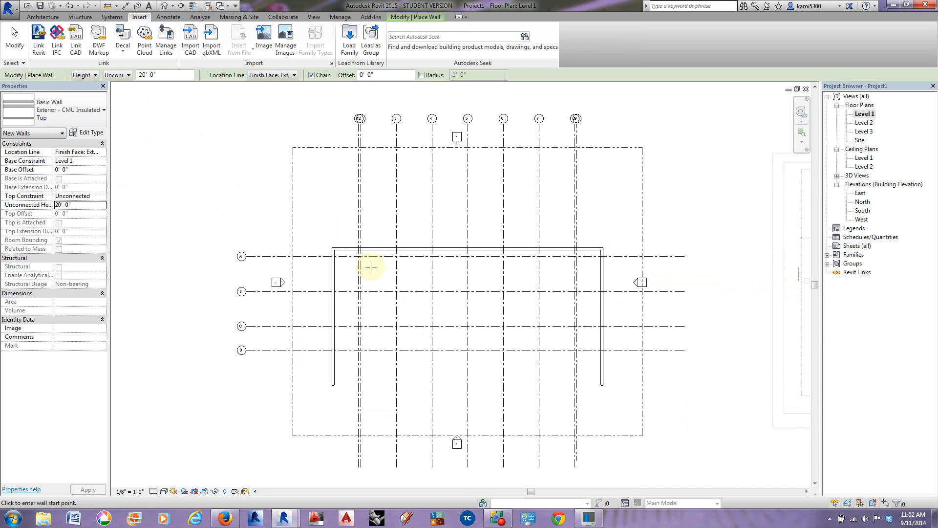
click(349, 42)
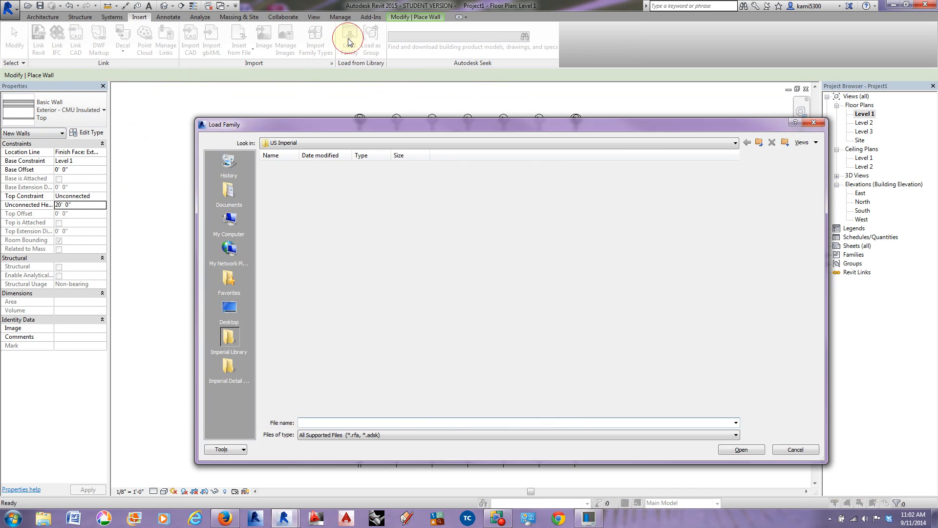
click(383, 142)
scroll(367, 210, up, 10)
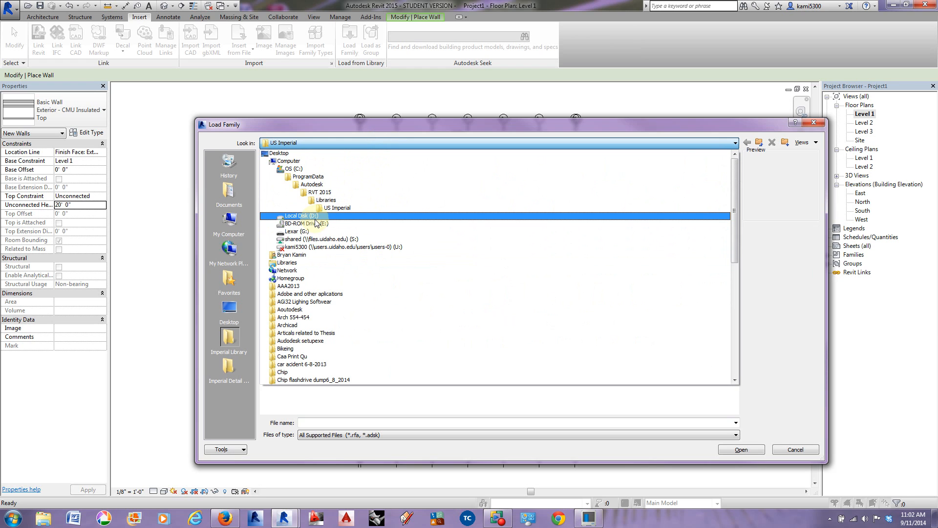
click(313, 216)
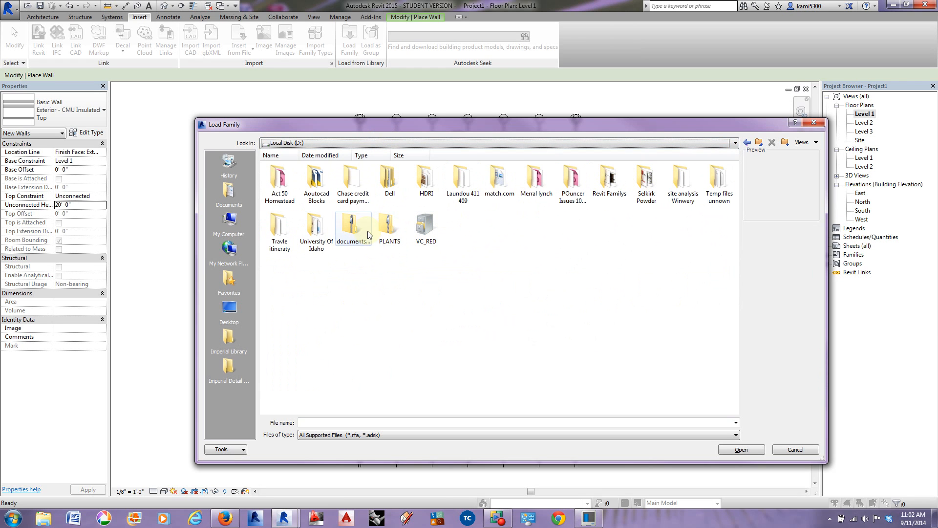
double_click(316, 230)
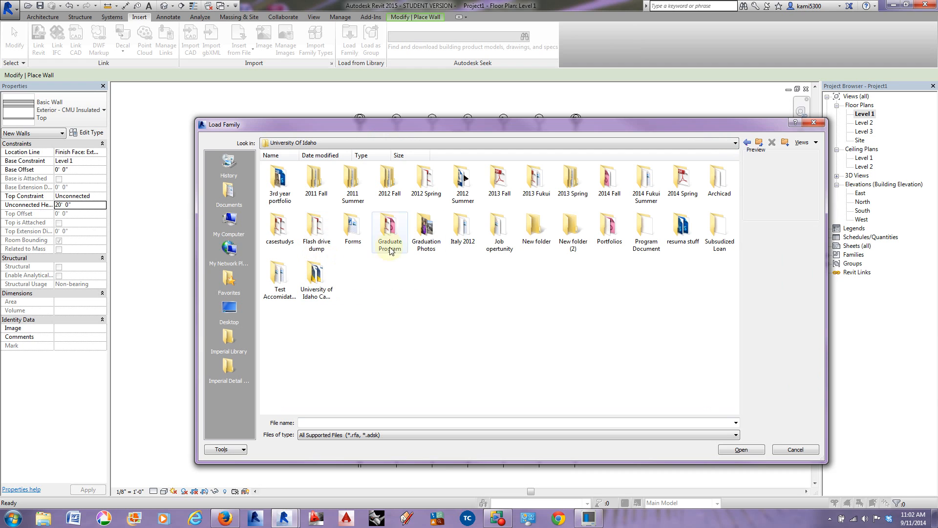
double_click(610, 179)
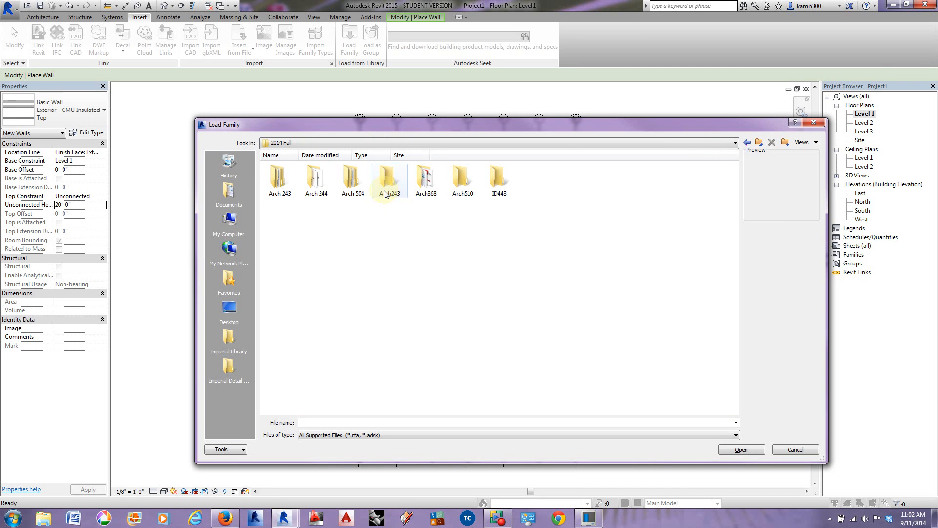
double_click(331, 191)
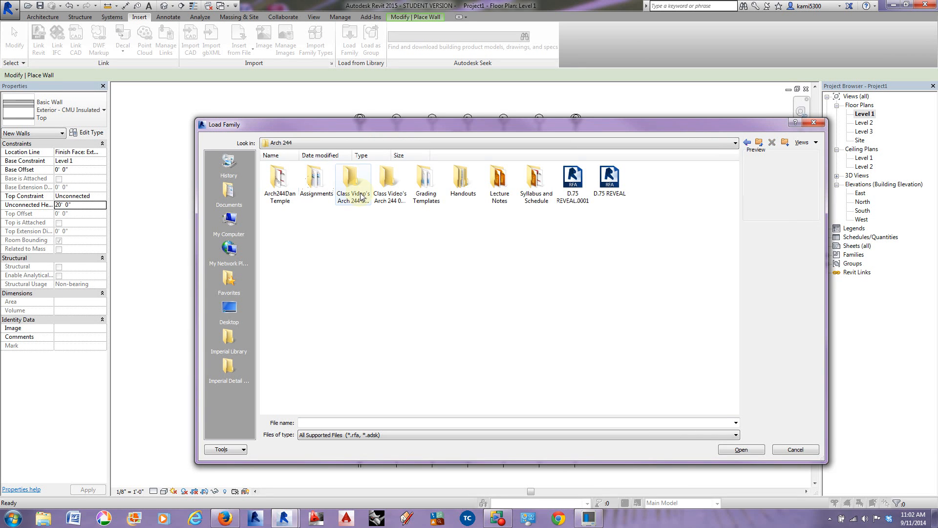
click(607, 187)
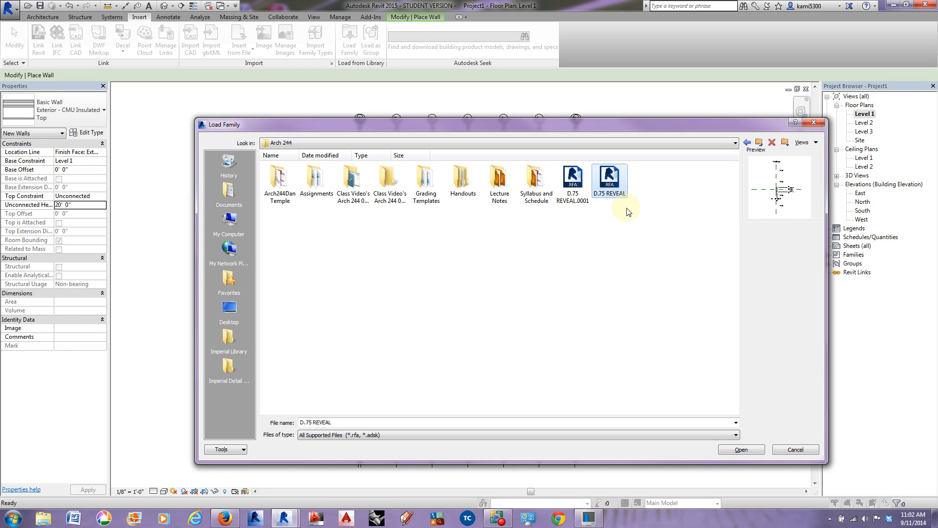
click(742, 450)
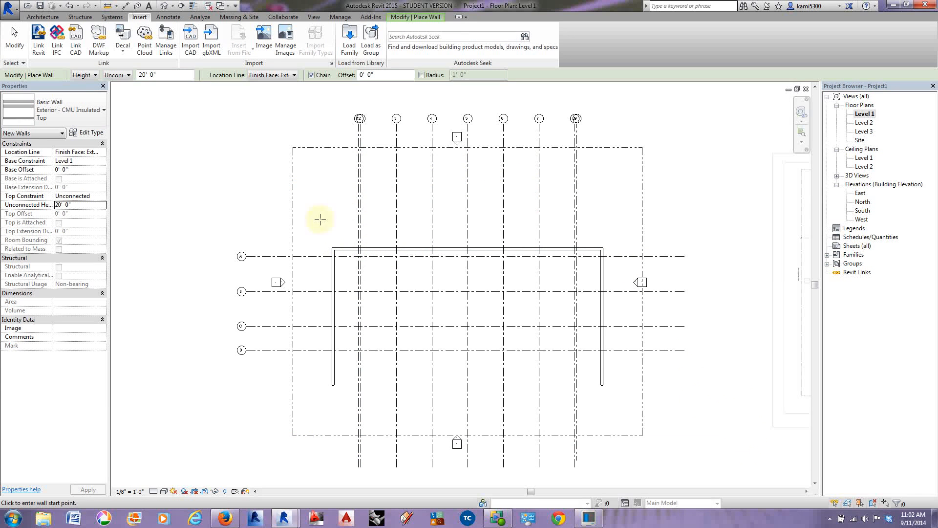
Step: Open the layer structure of the Exterior - CMU Insulated Top wall type for editing
click(86, 133)
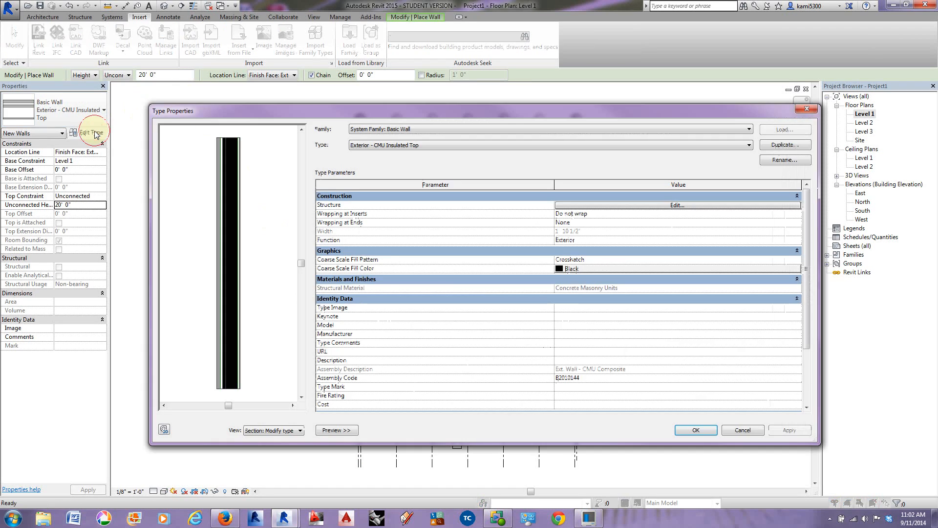
click(634, 205)
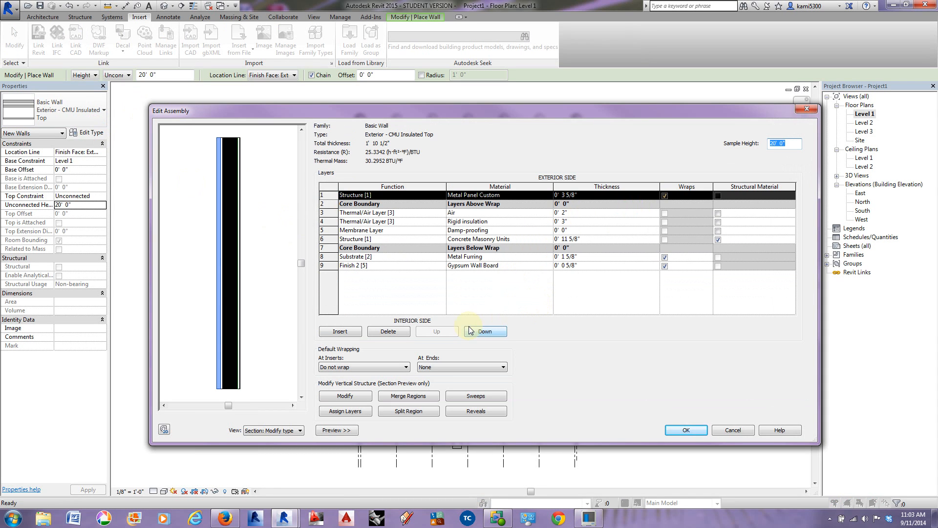
click(469, 413)
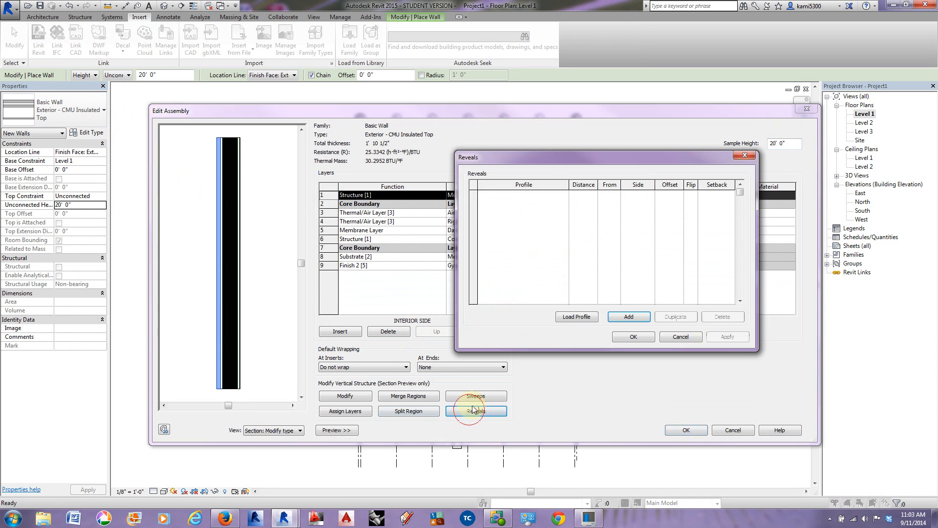
click(629, 317)
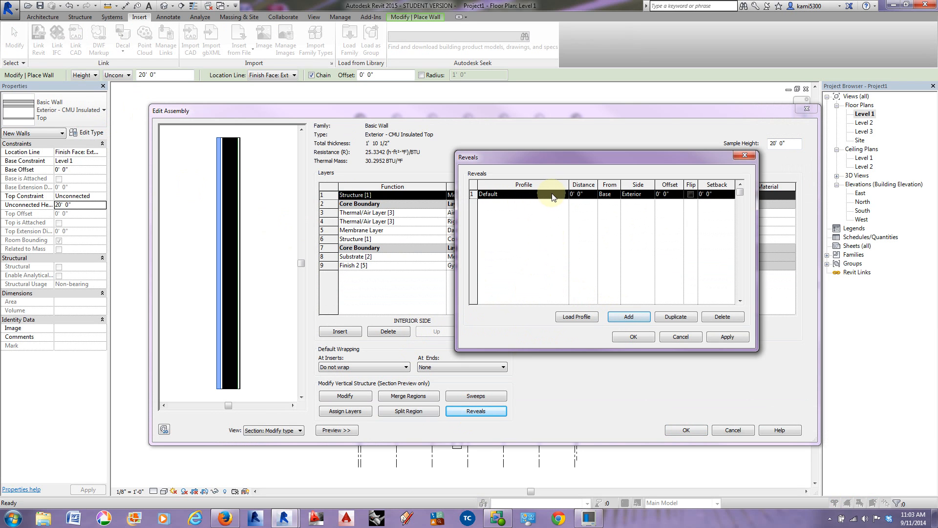
click(684, 337)
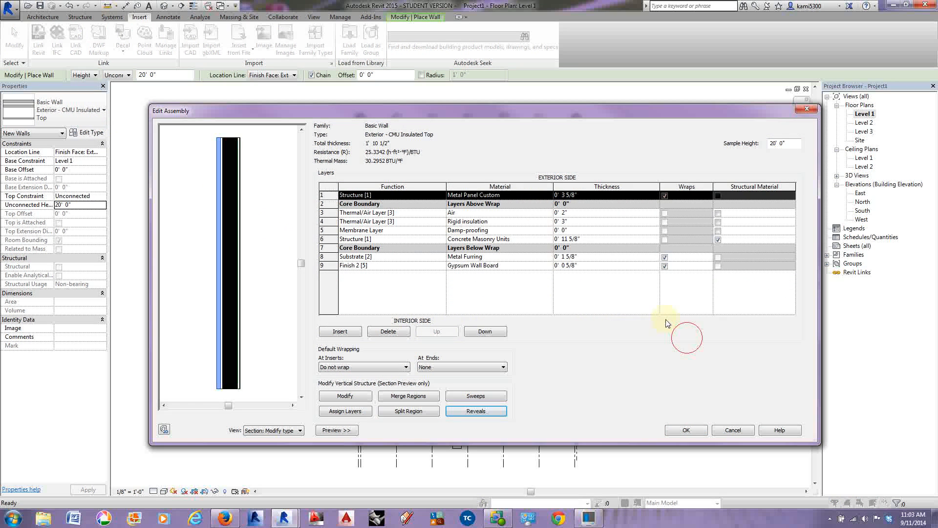
Step: Add a reveal to the wall structure using the profile D.75 REVEAL : D.75" X H 2"
click(477, 411)
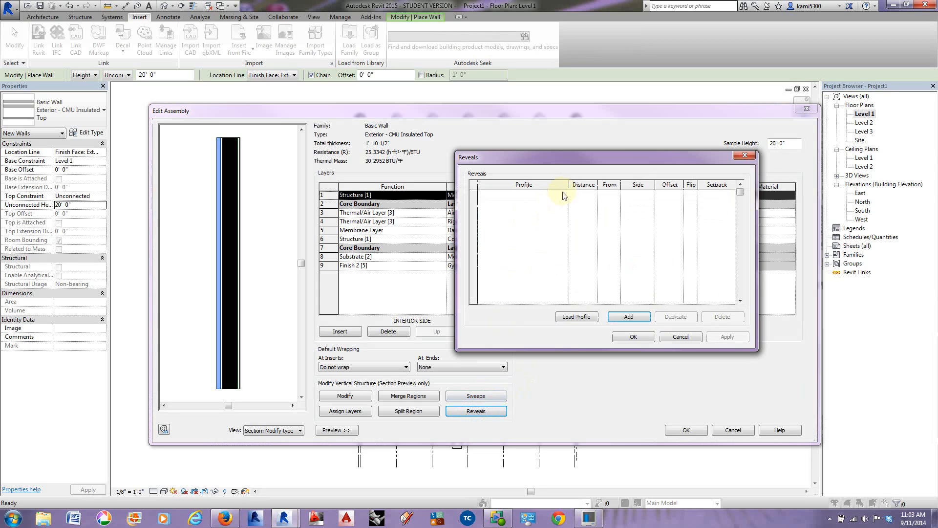
click(629, 317)
click(563, 194)
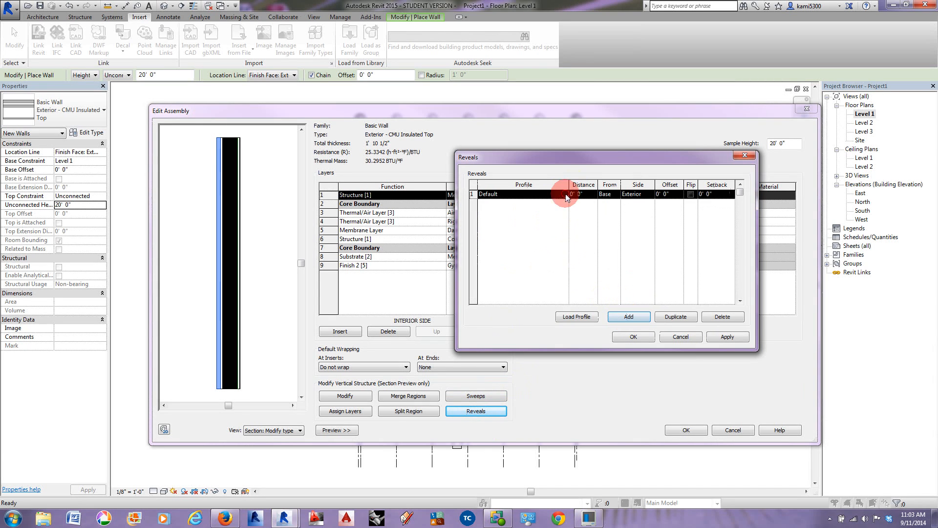
drag(564, 213, 565, 223)
click(539, 225)
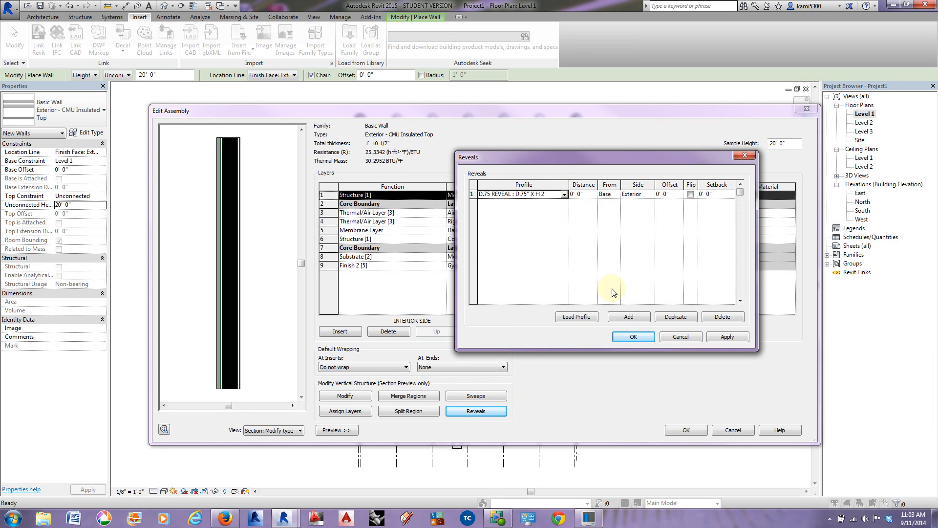
Step: Set the reveal's distance from the base to 0' 1" and apply it
click(587, 194)
text(1)
key(Tab)
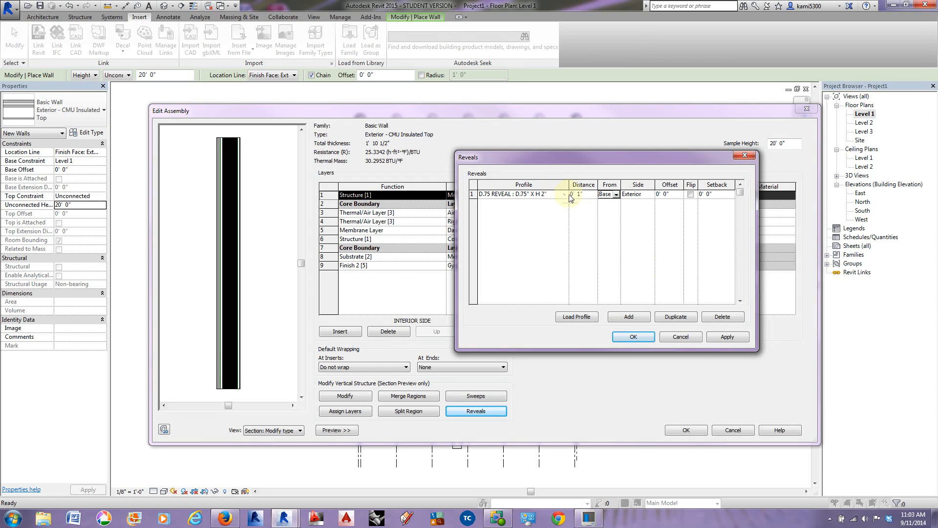
click(729, 337)
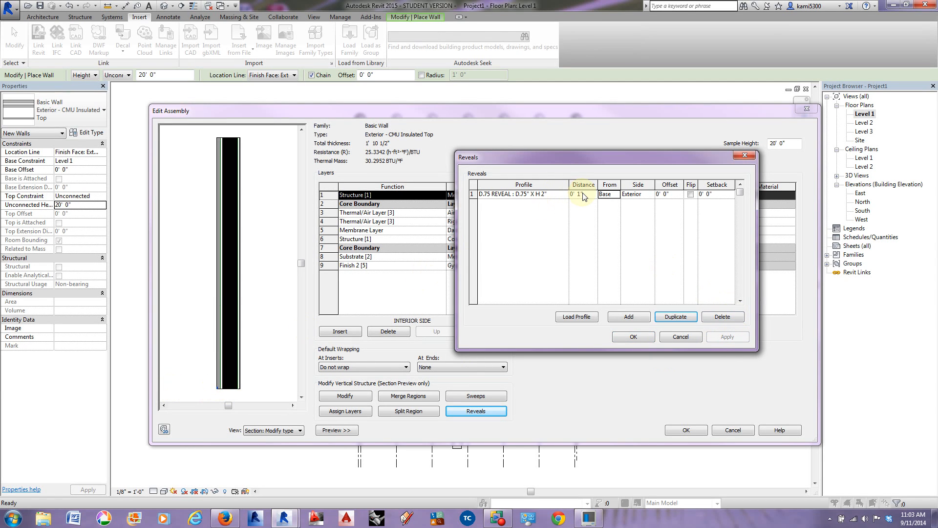
Step: Duplicate the reveal eight times to make nine reveal rows
click(671, 317)
click(672, 317)
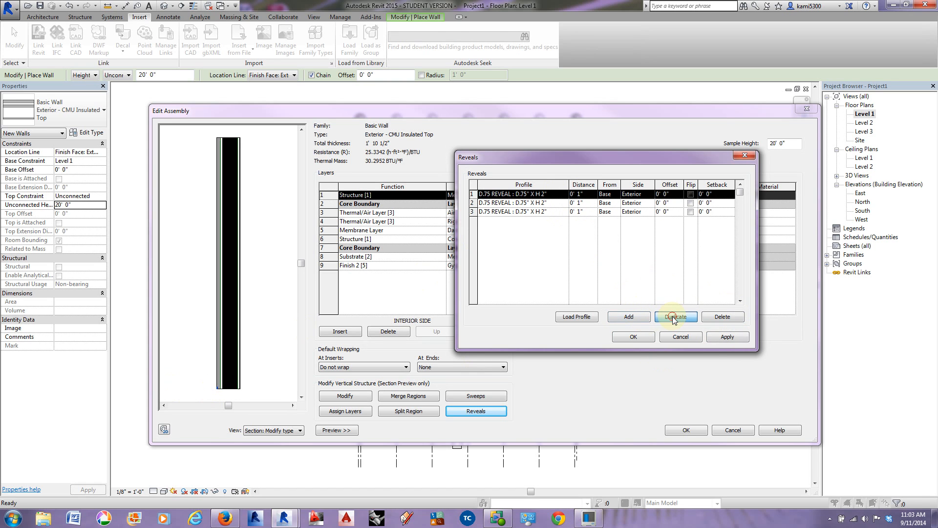
click(672, 316)
click(673, 317)
click(674, 317)
click(674, 317)
click(673, 317)
click(673, 317)
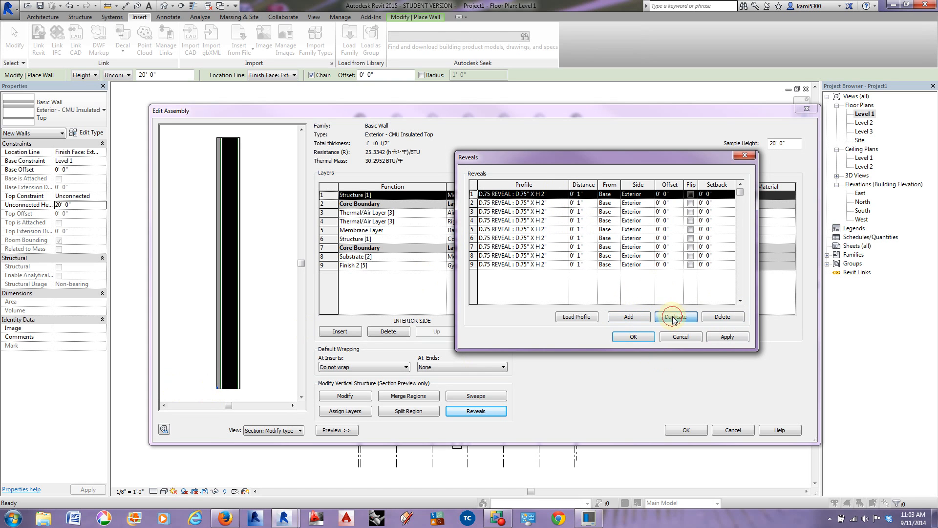
Step: Set the base distance of the eighth reveal to 4' 1" and the seventh to 8' 1"
click(572, 257)
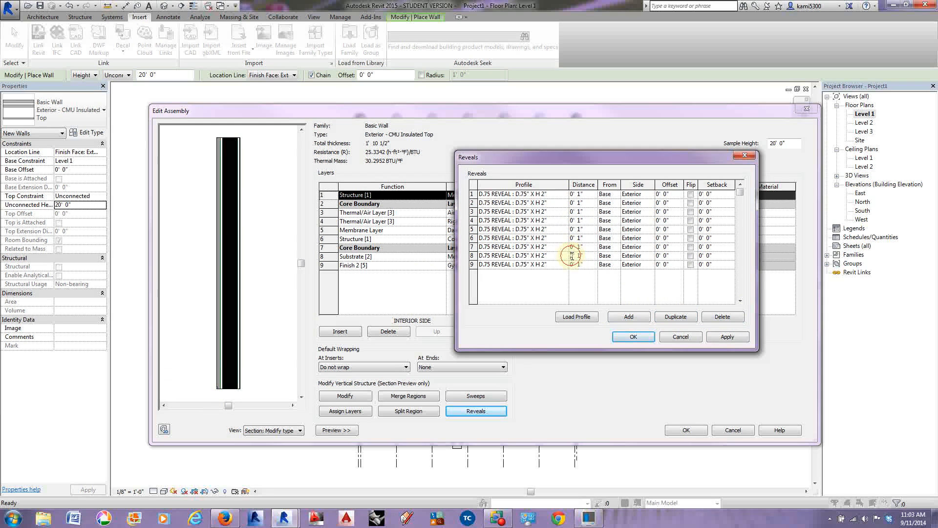
drag(574, 256, 566, 257)
text(4)
key(Tab)
click(571, 247)
drag(574, 247, 566, 250)
text(8)
key(Tab)
Step: Set the base distances of the sixth, fifth and fourth reveals to 12' 1", 16' 1" and 20' 1"
click(573, 238)
drag(574, 238, 568, 241)
key(Tab)
click(575, 232)
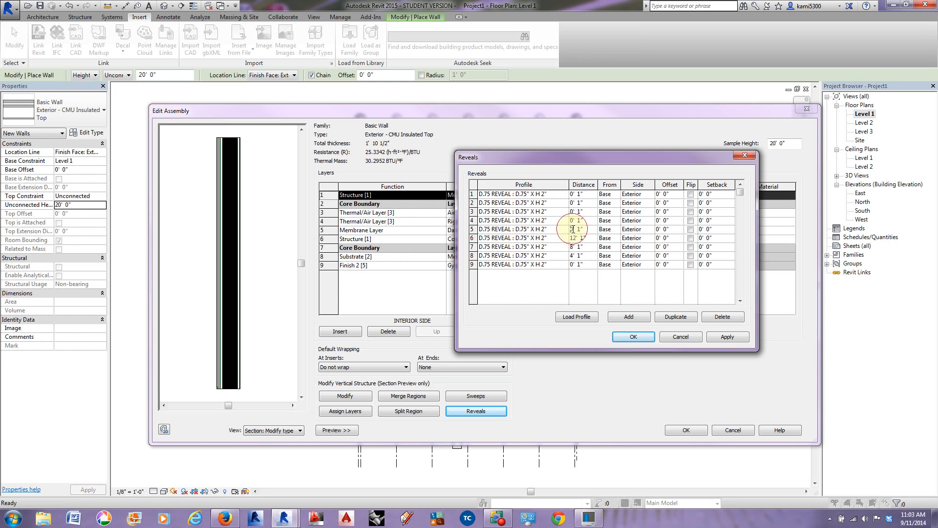
drag(575, 232, 567, 221)
click(573, 220)
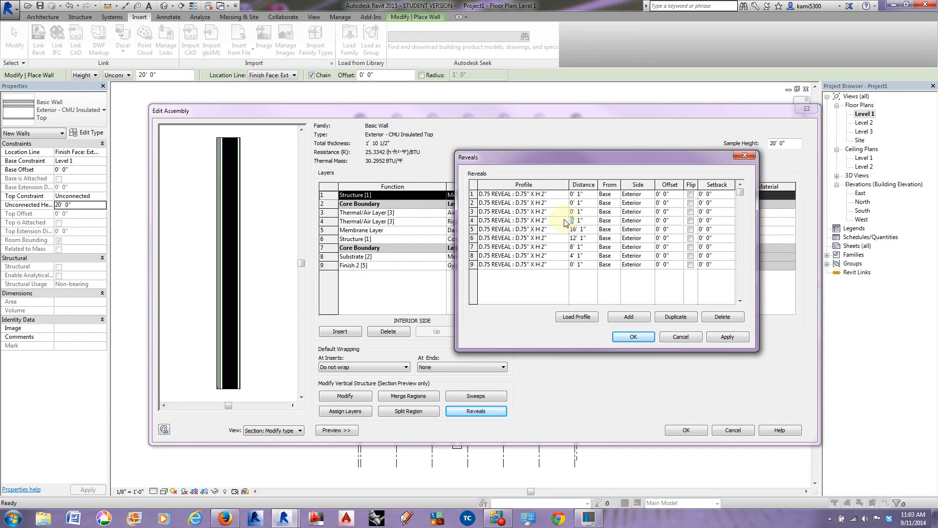
text(20)
key(Tab)
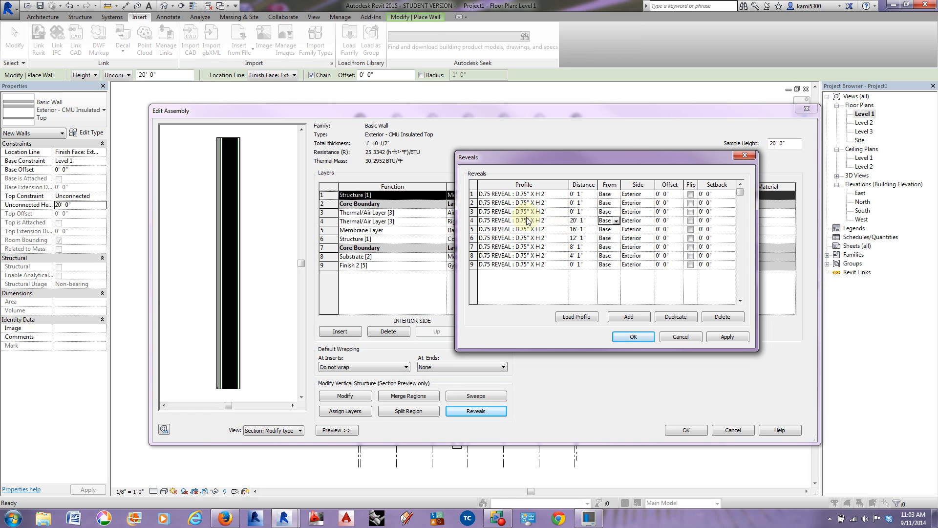
Step: Set the base distance of the third reveal to 24' 1" and the second to 28' 1"
click(581, 213)
drag(581, 213, 553, 214)
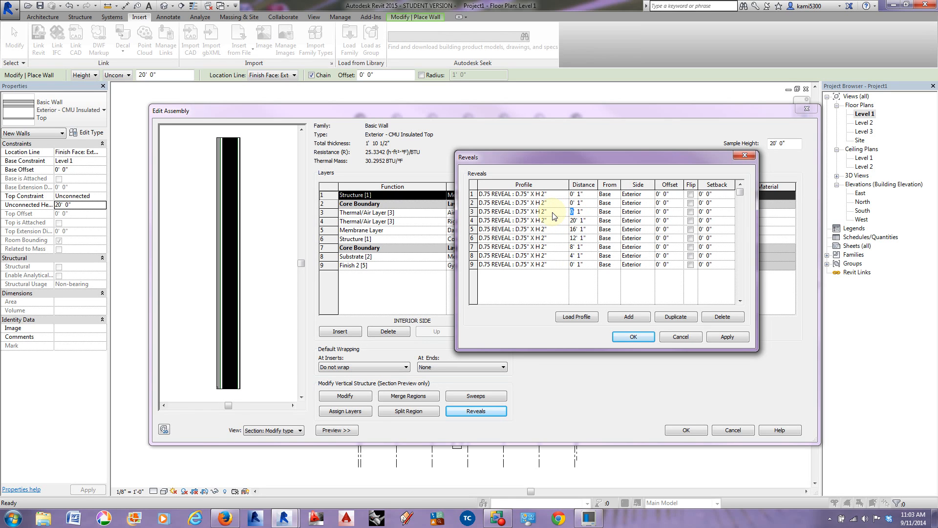
text(24)
key(Tab)
click(575, 203)
drag(575, 203, 568, 207)
click(573, 204)
Step: Delete the surplus first reveal at 0' 1" and apply the remaining reveals to the wall
click(473, 194)
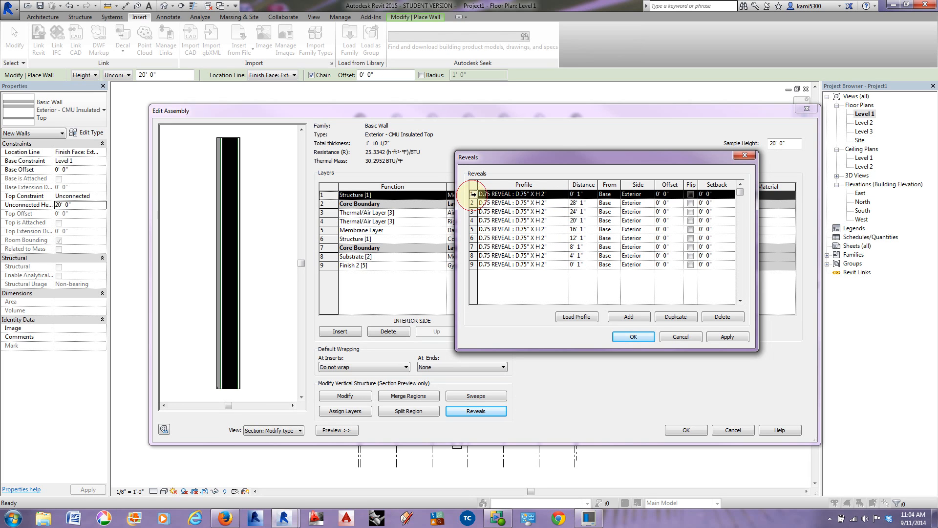
click(715, 319)
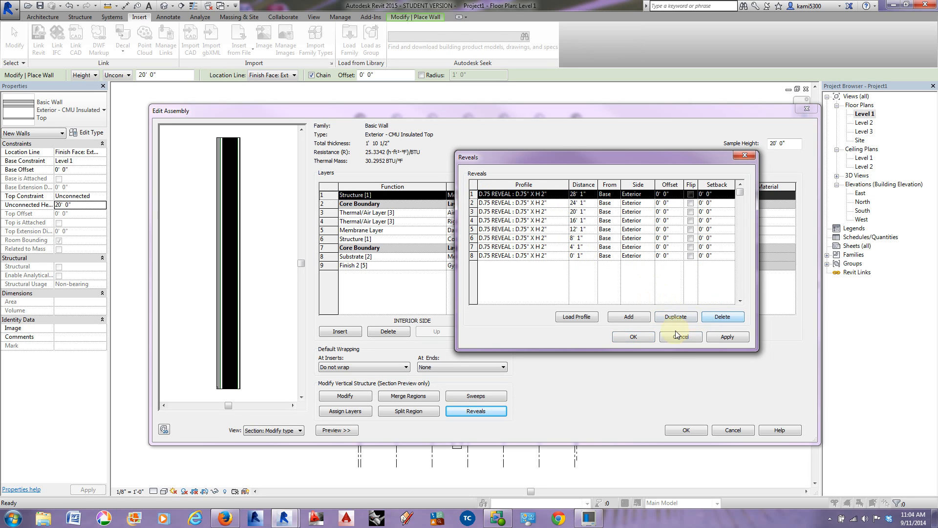
click(726, 337)
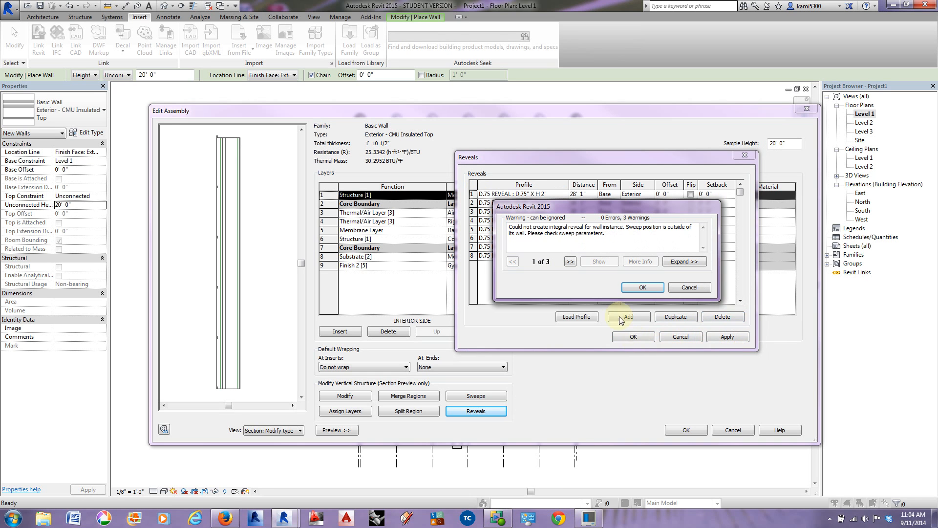
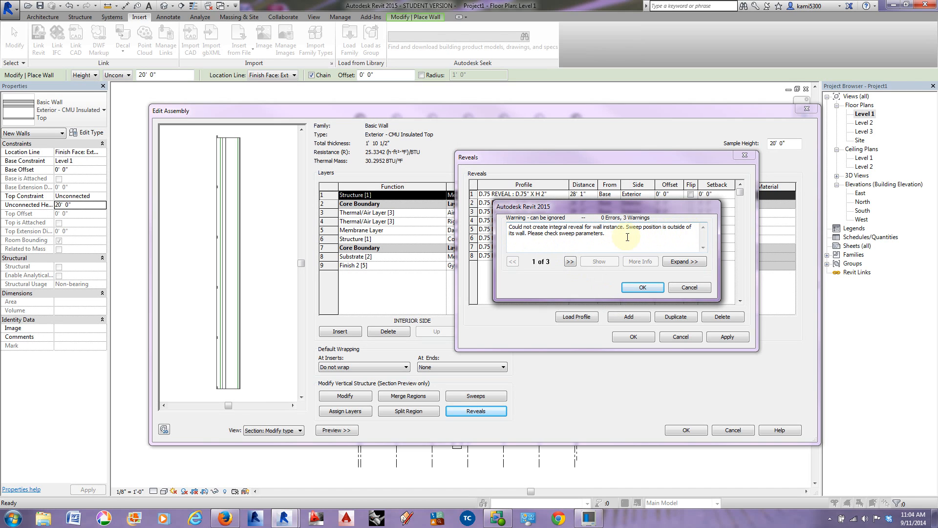
Step: Accept the reveals and the edited assembly of the Exterior - CMU Insulated Top wall type
click(644, 288)
click(644, 288)
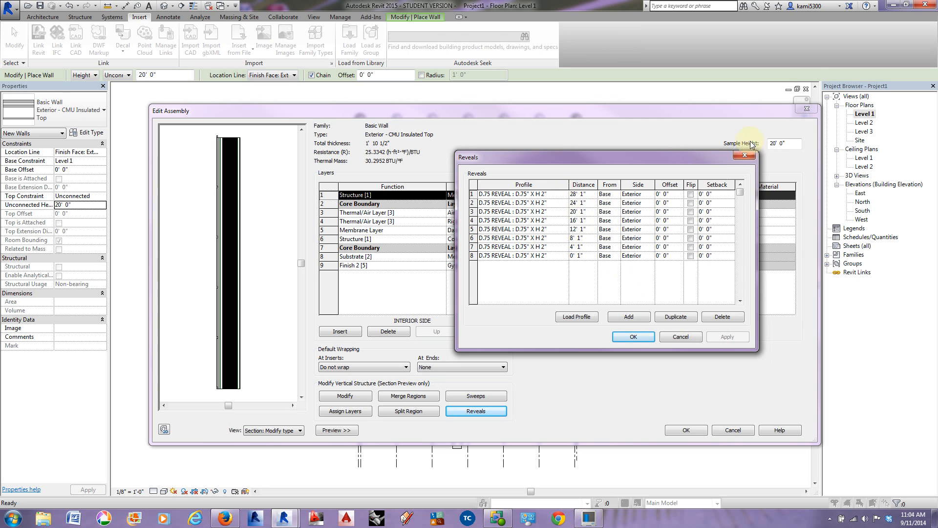
click(637, 336)
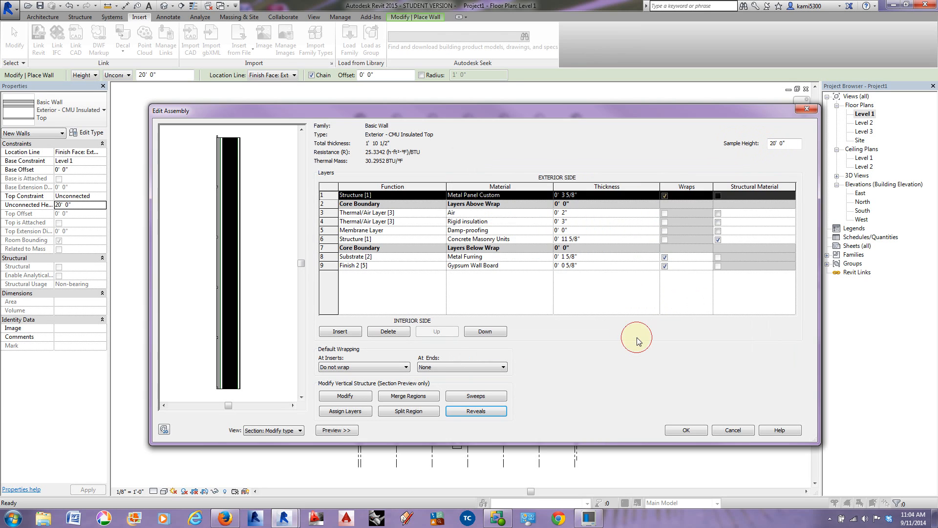
scroll(221, 357, up, 4)
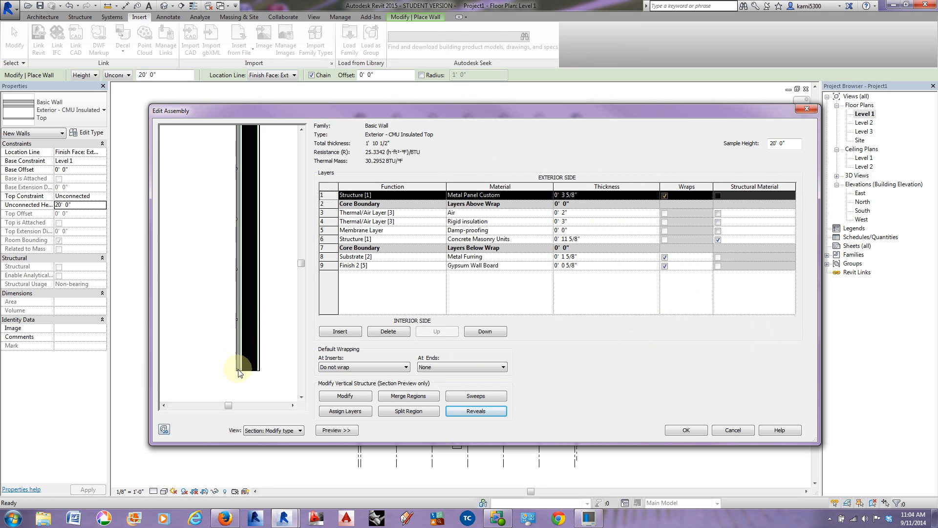
scroll(207, 298, down, 2)
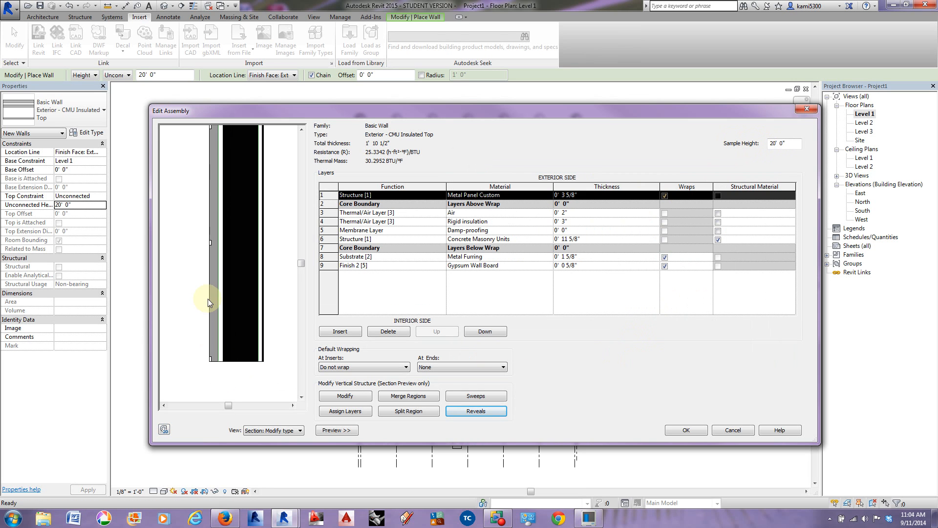
click(686, 430)
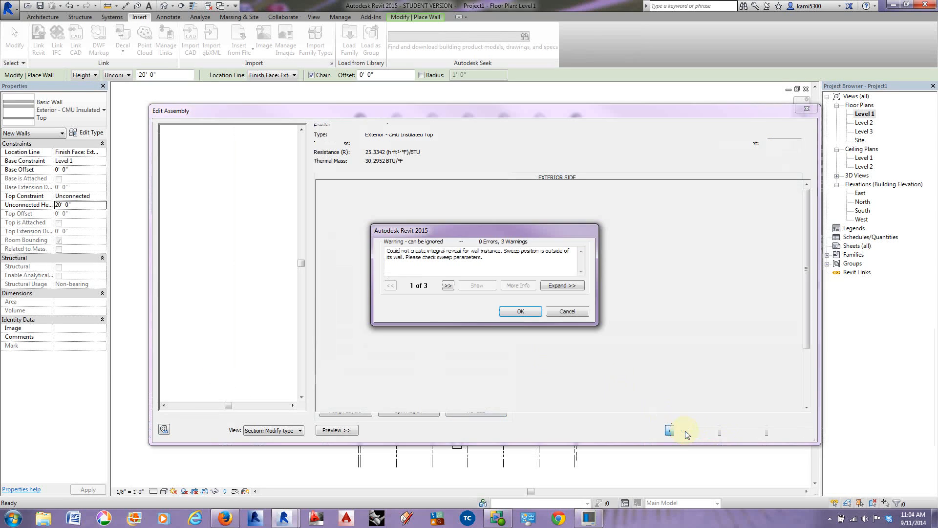
click(520, 313)
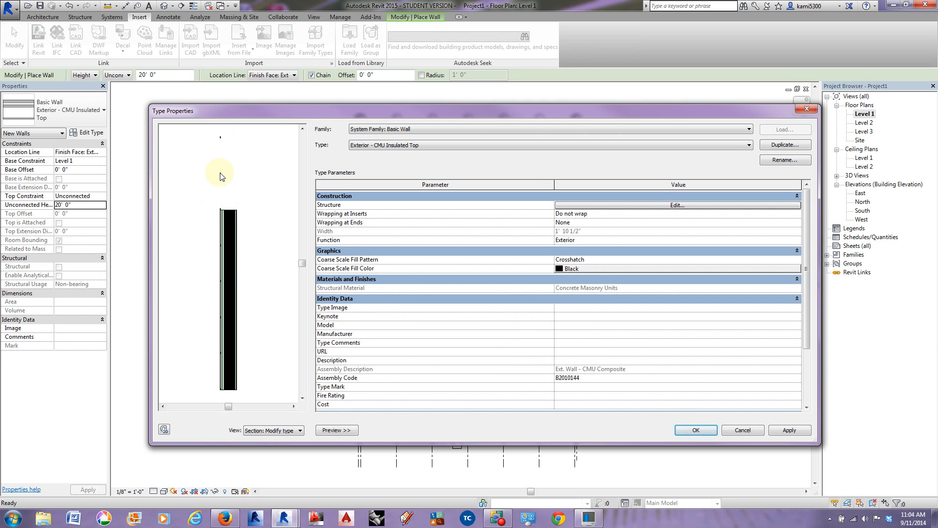
Step: Set the sample height of the Exterior - CMU Insulated Top assembly to 30' and accept the wall type's properties
click(647, 206)
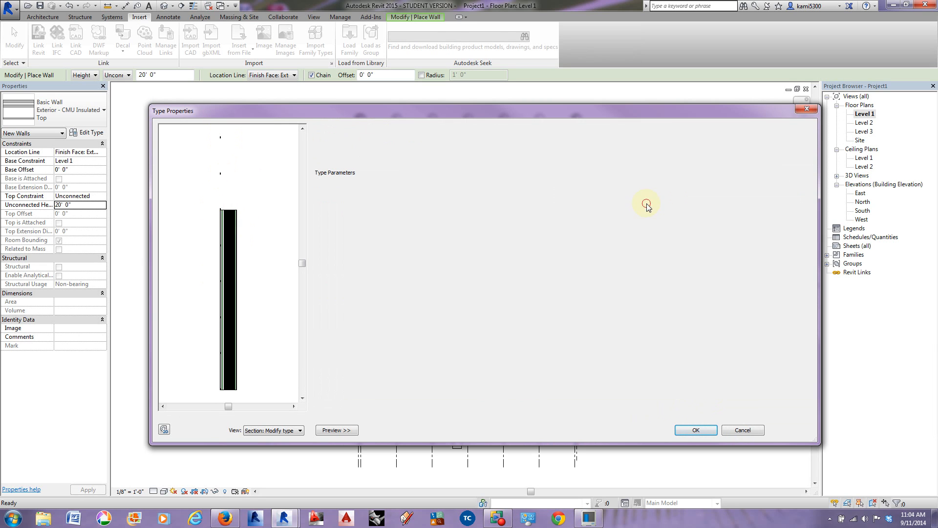
click(756, 143)
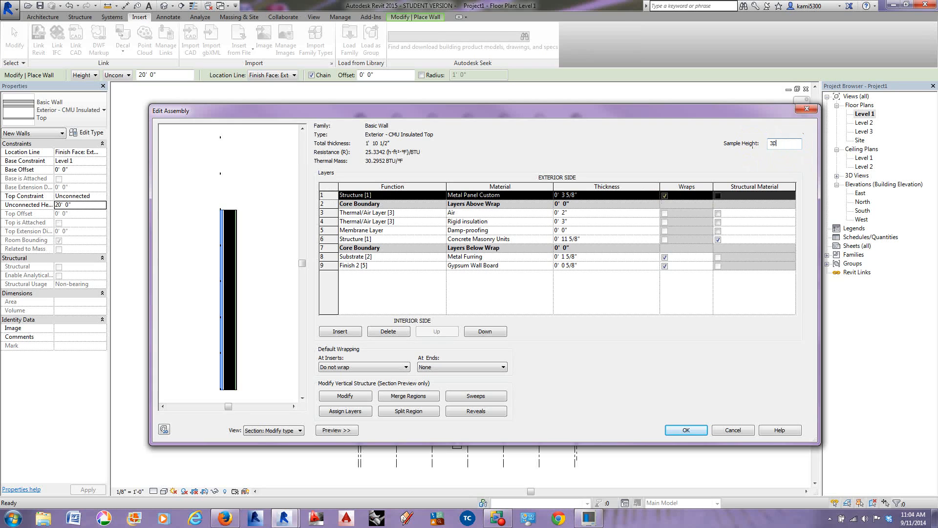
key(Tab)
click(687, 430)
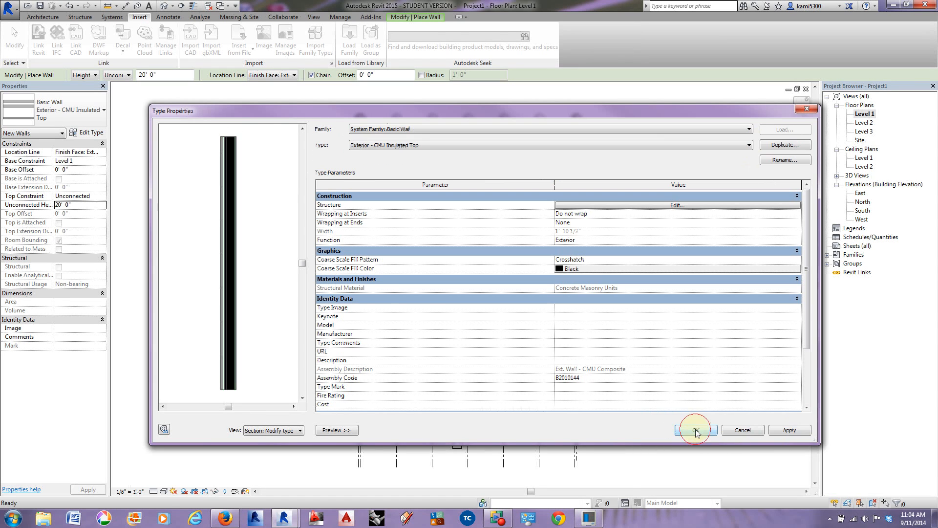
scroll(242, 276, down, 2)
middle_drag(240, 288, 250, 261)
scroll(229, 219, up, 2)
scroll(237, 261, down, 2)
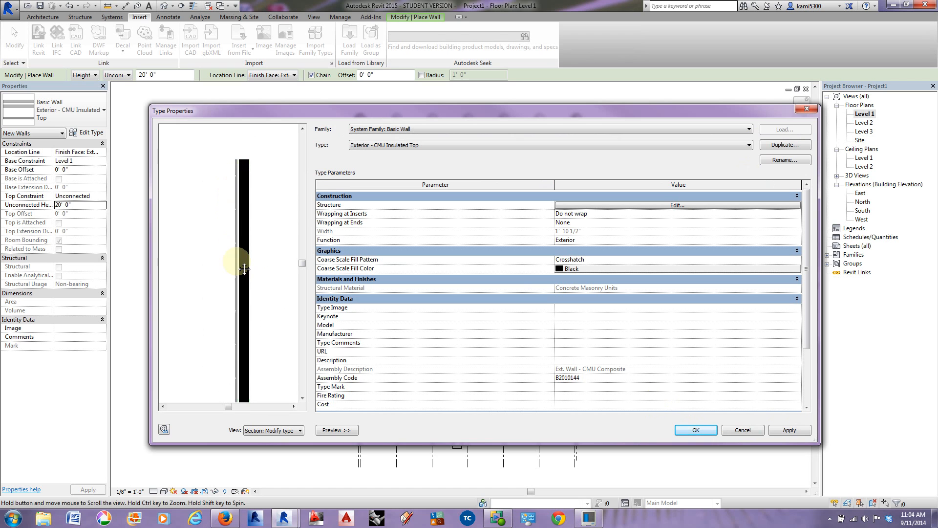
click(696, 431)
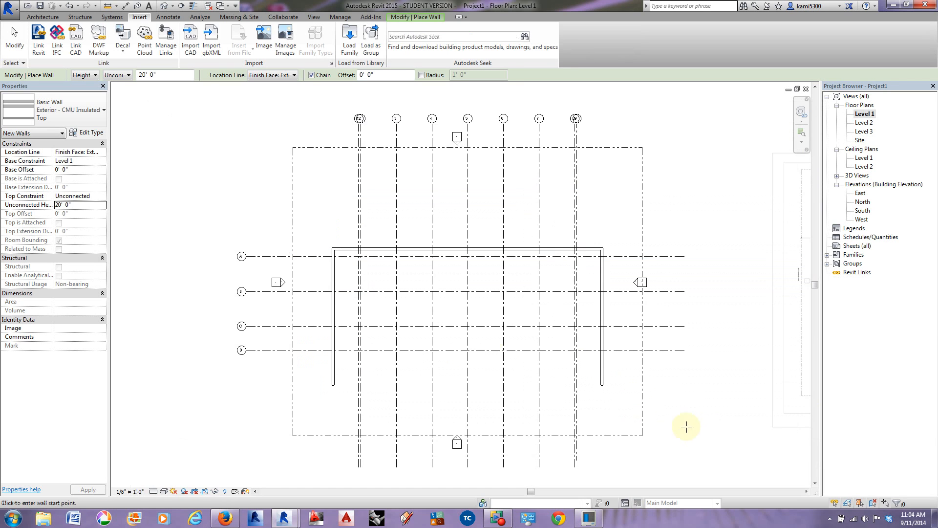
Step: Duplicate the stacked wall type Exterior - Brick Over CMU w Metal Stud as "Uof I Stacked Wall"
click(73, 110)
scroll(61, 274, down, 3)
scroll(61, 277, down, 6)
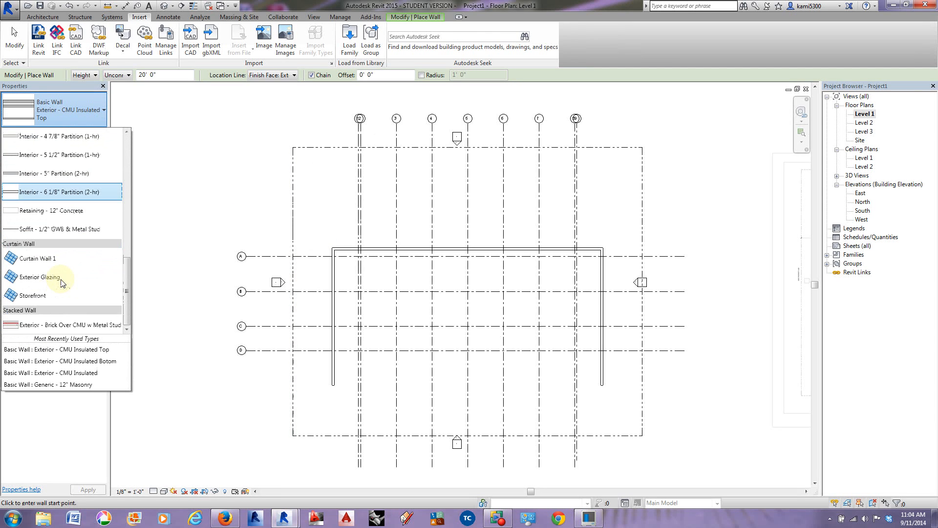
click(34, 326)
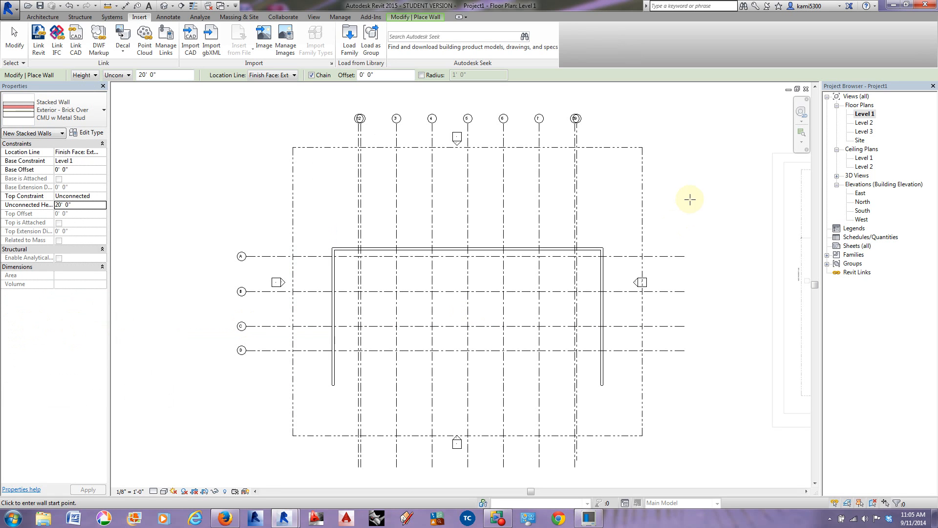
click(83, 133)
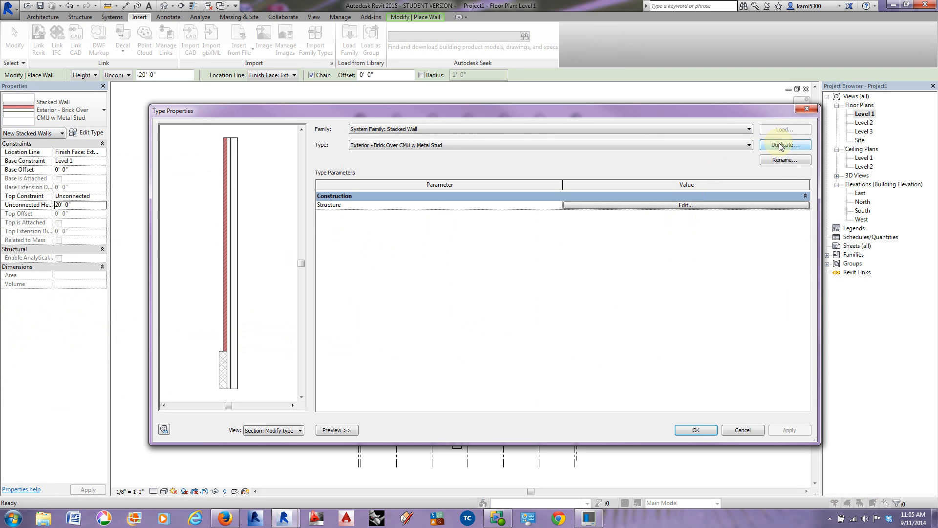
click(781, 146)
drag(527, 268, 395, 260)
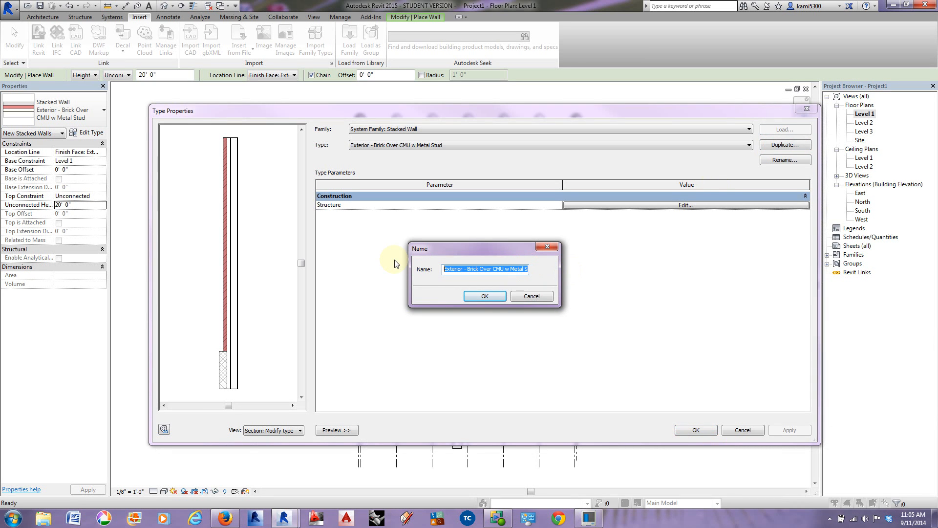
text(Uof I Stacked Wall)
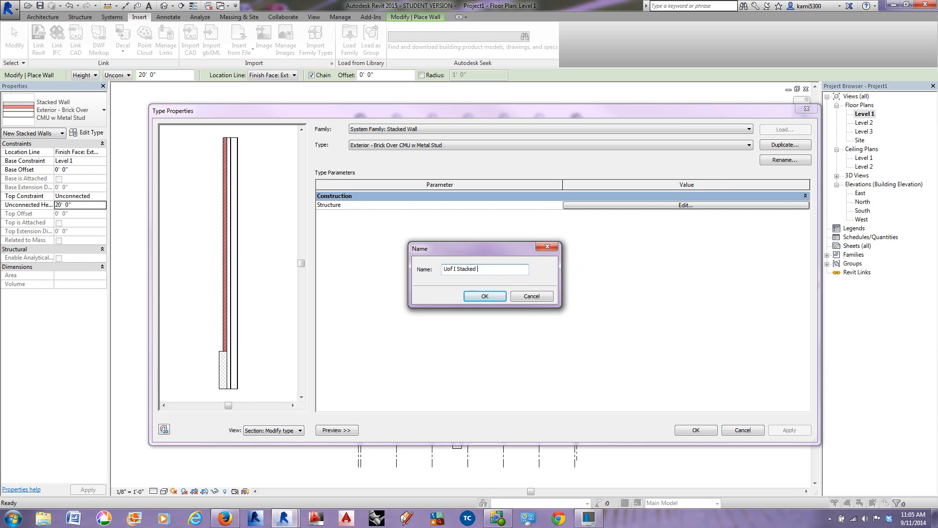
click(483, 296)
Step: Change the stacked wall's lower component to Exterior - CMU Insulated Botom with a height of 4' 0"
click(609, 206)
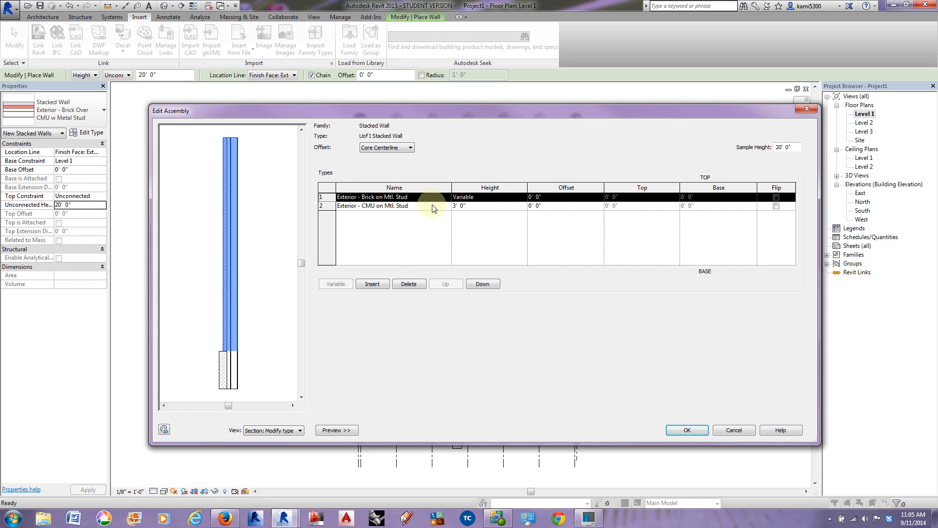
click(445, 207)
click(447, 206)
scroll(401, 239, down, 1)
scroll(401, 239, up, 3)
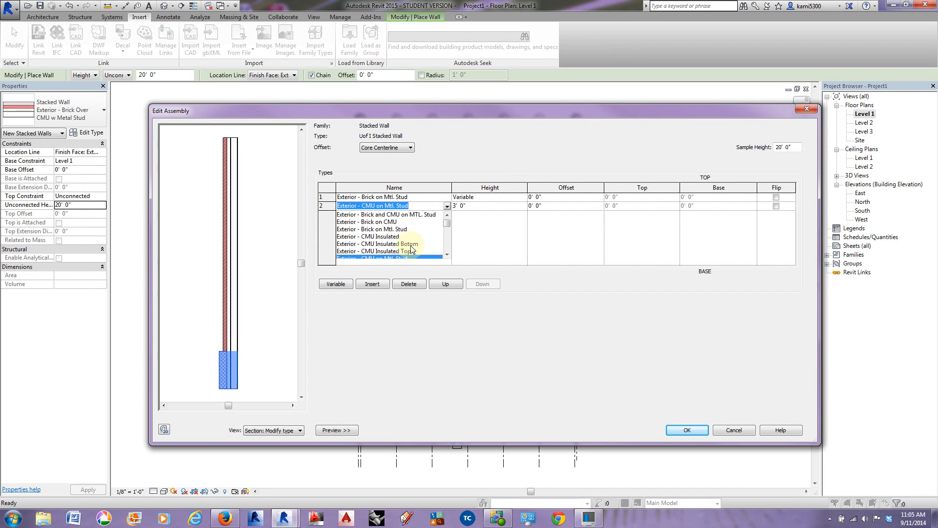
click(405, 244)
click(473, 206)
drag(472, 206, 439, 208)
key(Tab)
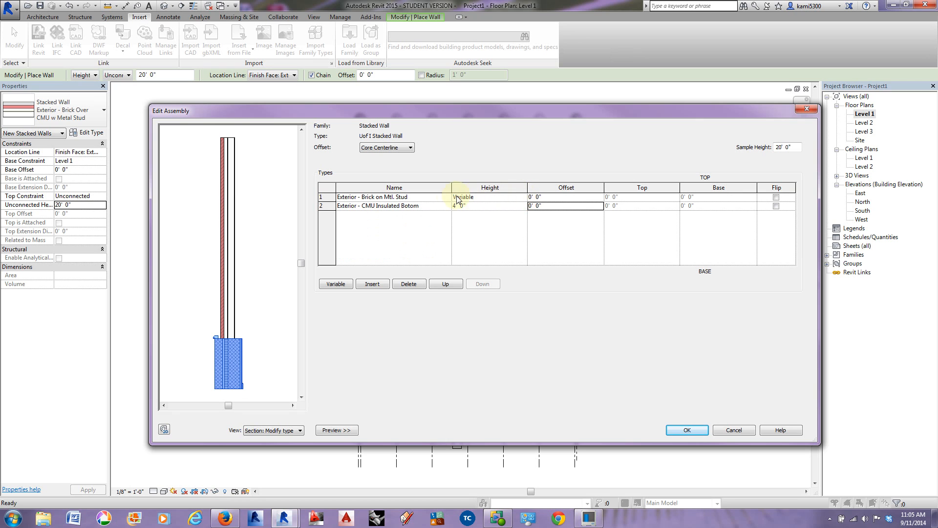
Step: Change the stacked wall's upper component to Exterior - CMU Insulated Top and accept the new wall type
click(430, 197)
click(447, 197)
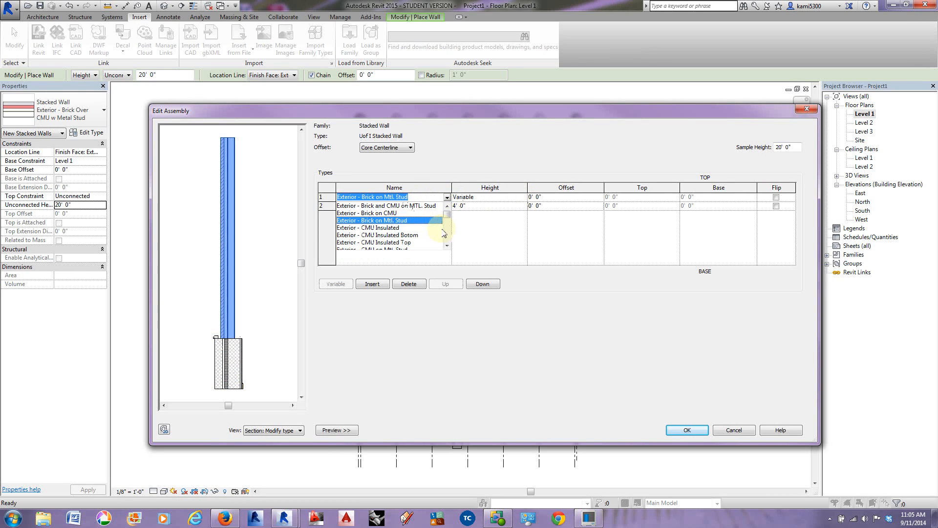
click(410, 241)
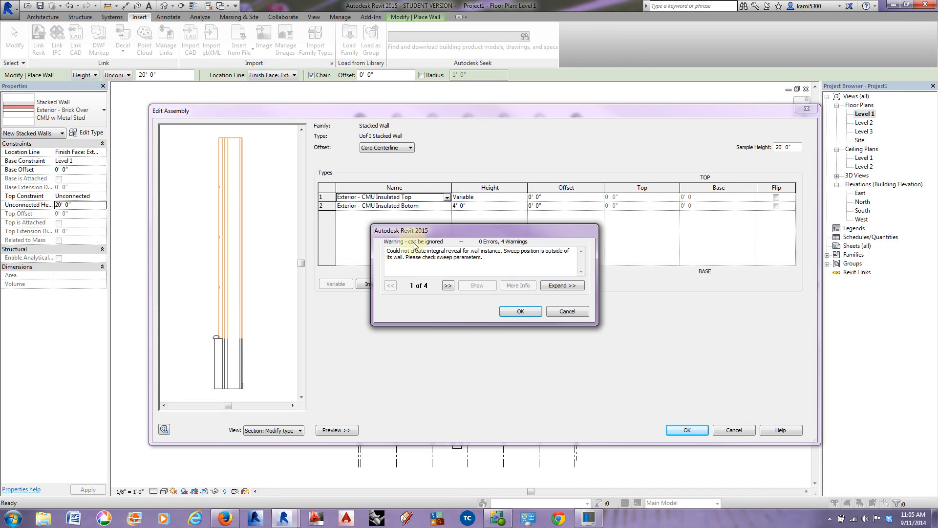
click(521, 315)
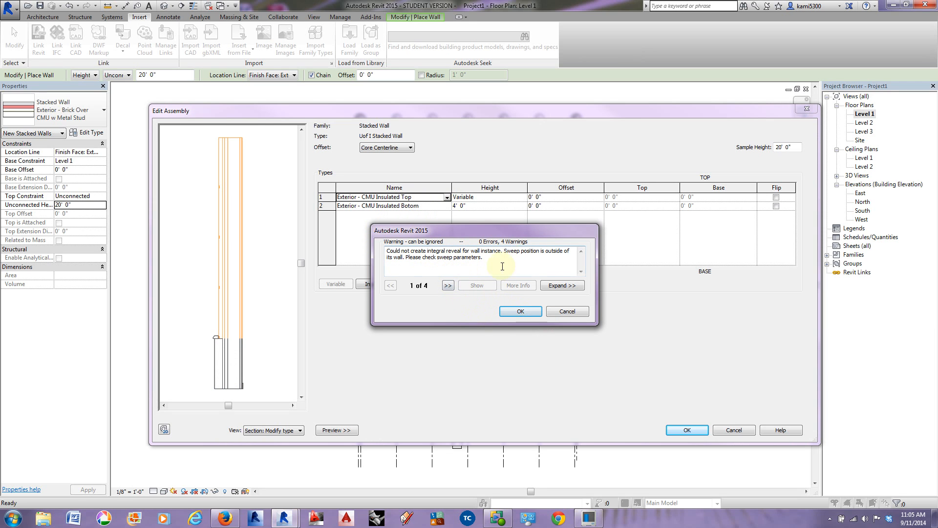
click(520, 312)
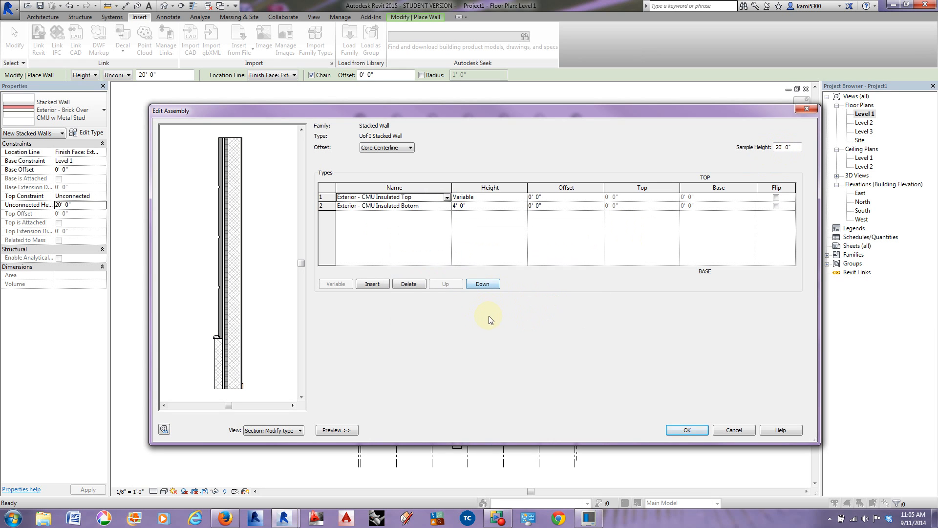
click(689, 431)
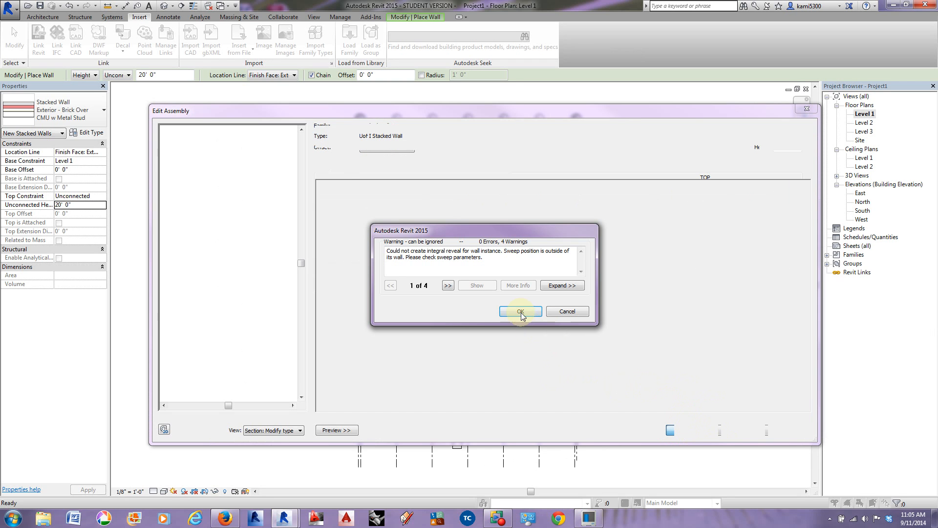
click(521, 312)
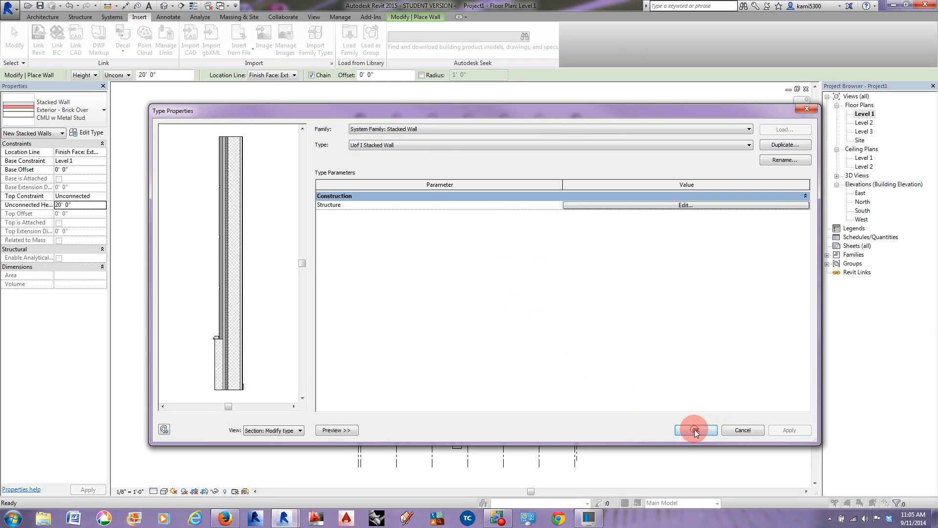
click(695, 430)
Step: Place Uof I Stacked Wall segments along grids 1 and A with Pick Lines, dismissing the save reminder
scroll(346, 366, up, 3)
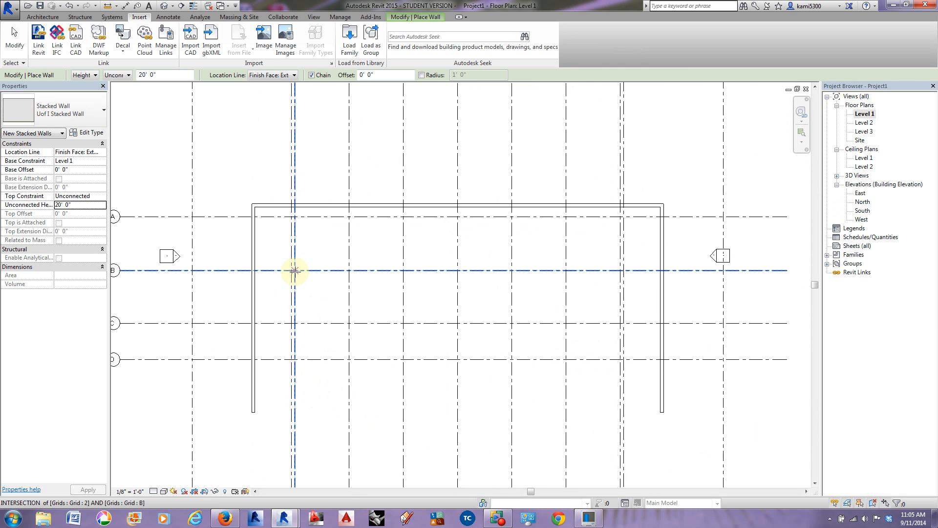
click(40, 19)
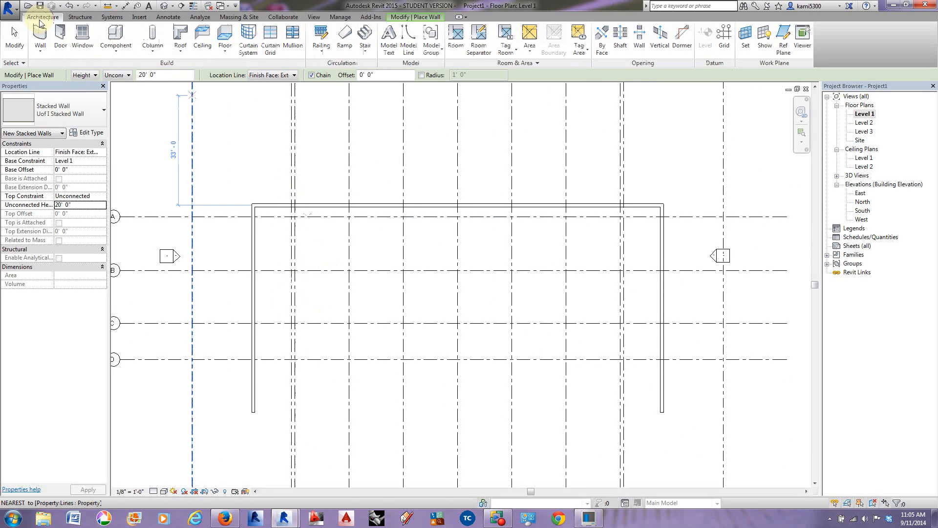
click(409, 17)
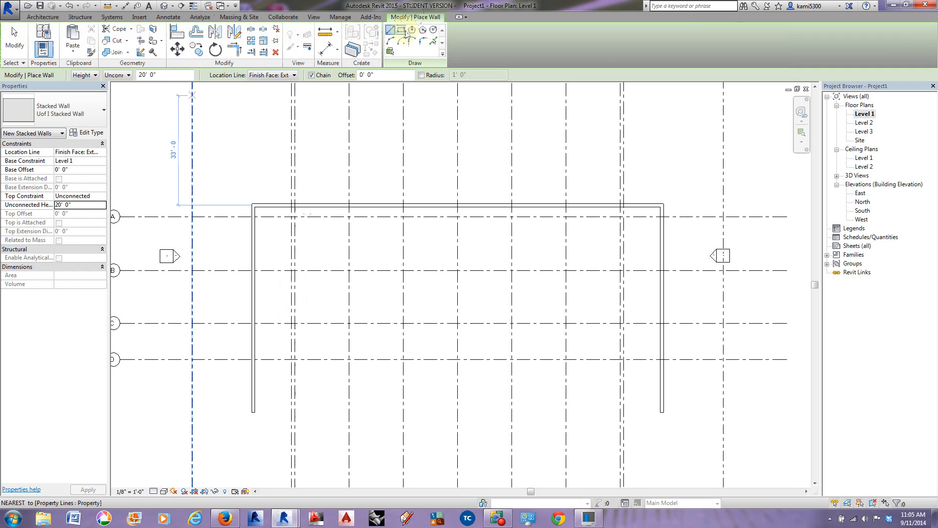
click(434, 43)
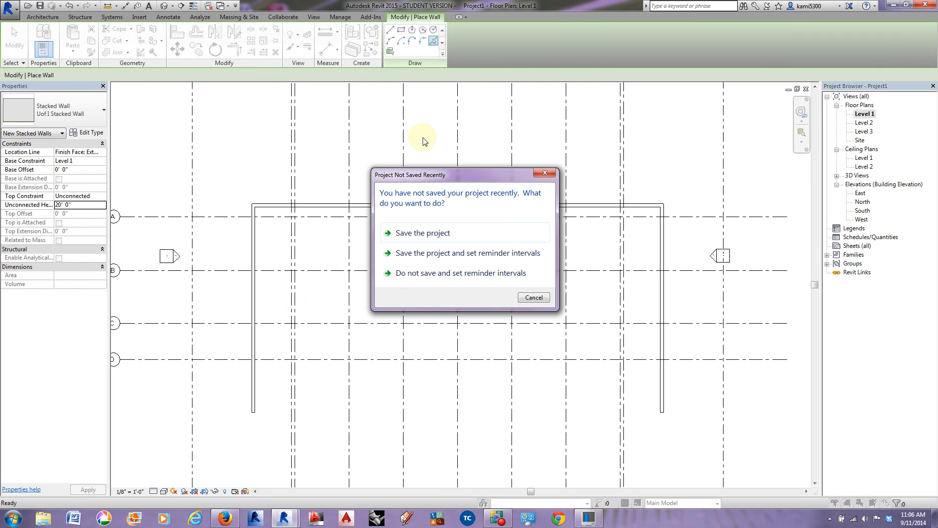
click(533, 297)
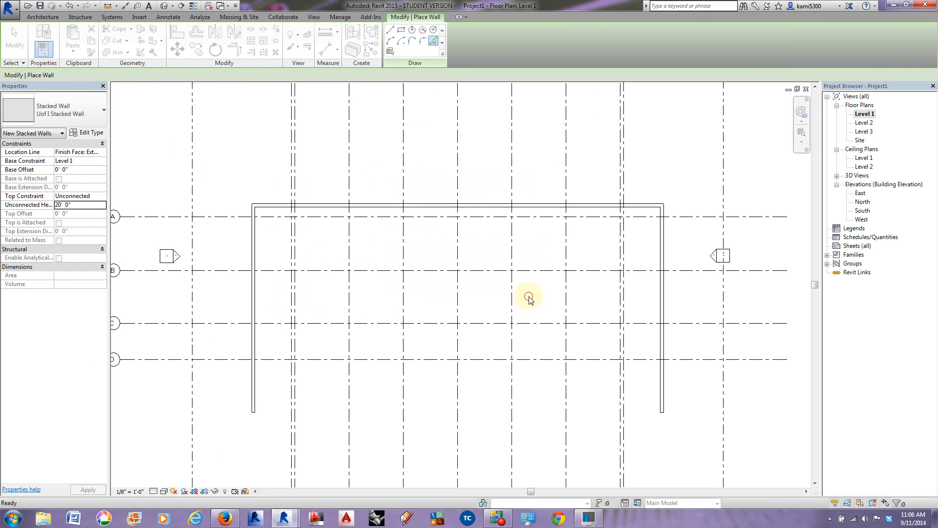
scroll(292, 289, up, 3)
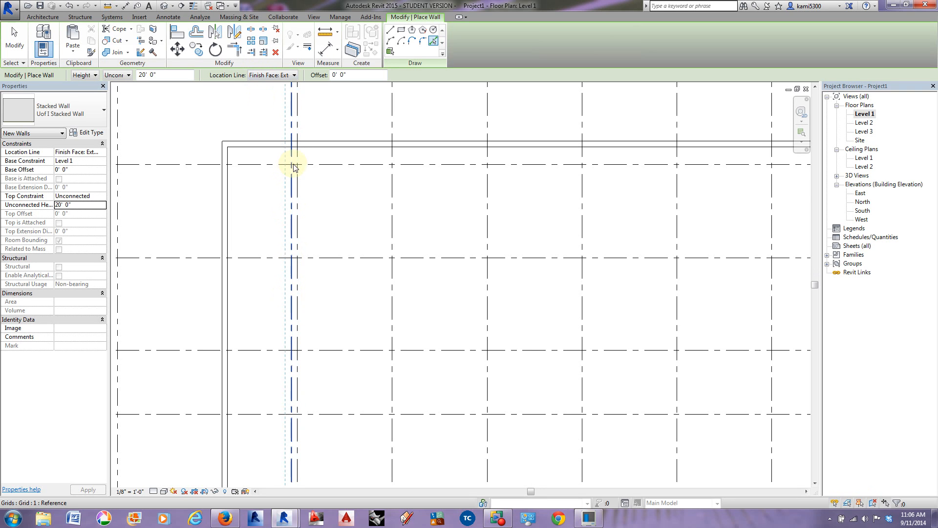
scroll(308, 166, down, 3)
scroll(300, 236, up, 2)
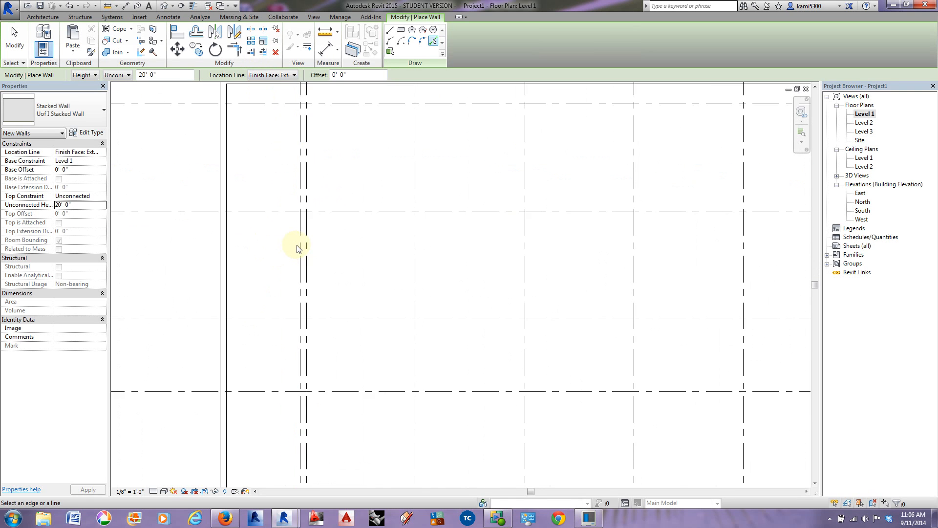
click(298, 243)
click(367, 105)
Step: Place another Uof I Stacked Wall segment along grid 9
scroll(370, 184, down, 2)
middle_drag(370, 185, 378, 227)
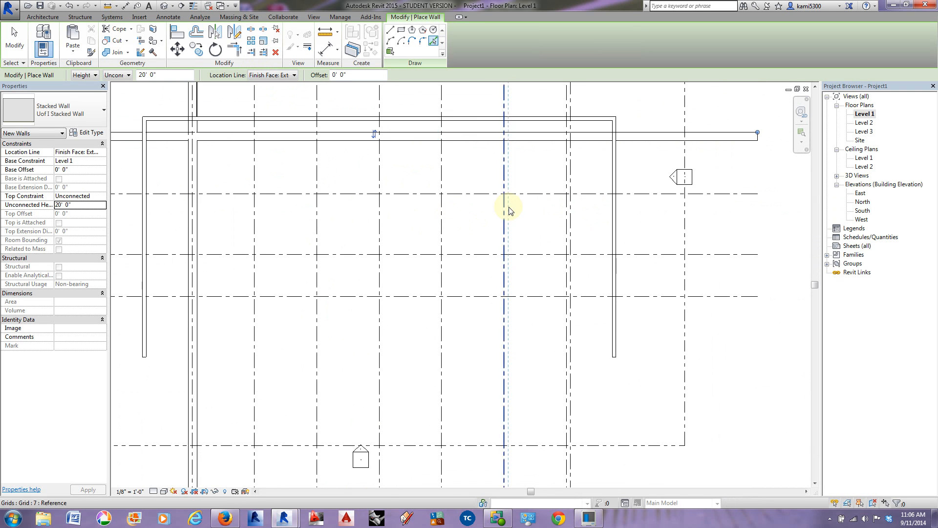
scroll(556, 201, up, 2)
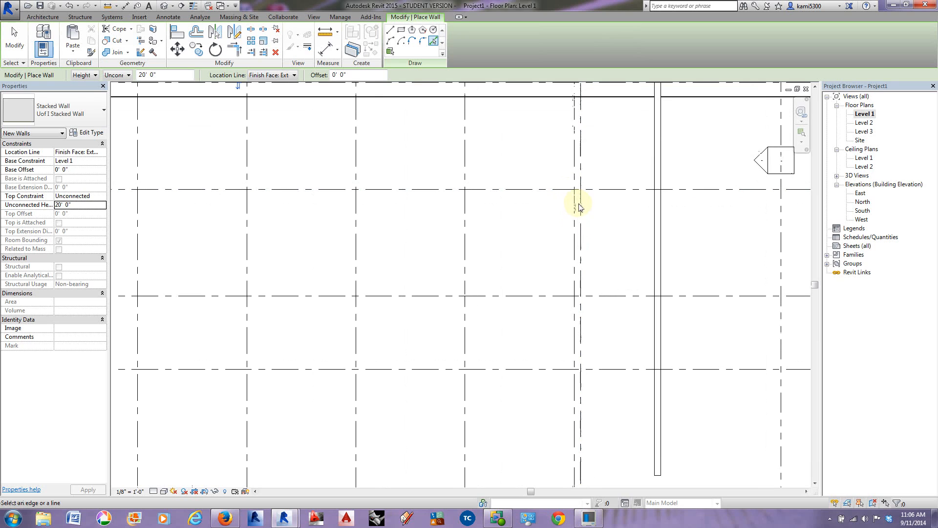
click(582, 221)
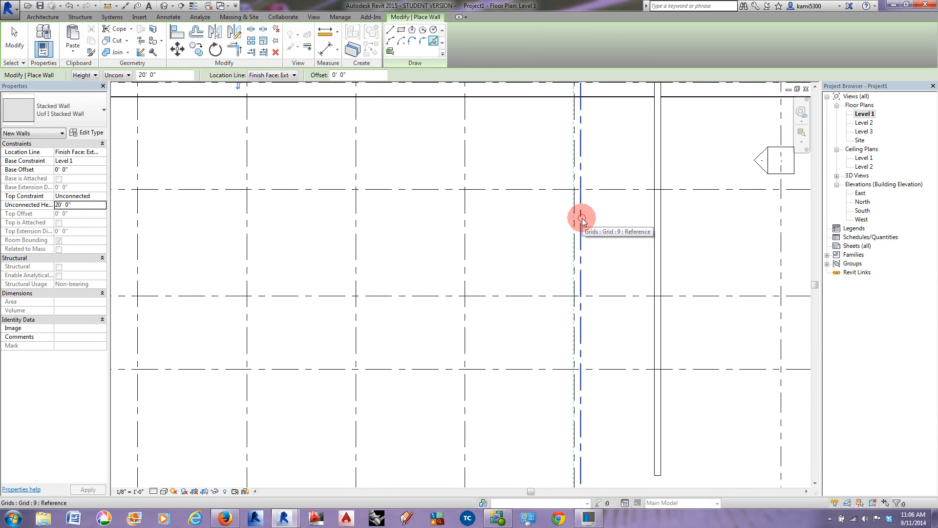
Step: Trim the stacked walls into clean corners where the grid A wall meets the walls on grids 1 and 9
scroll(614, 230, down, 2)
middle_drag(609, 254, 635, 263)
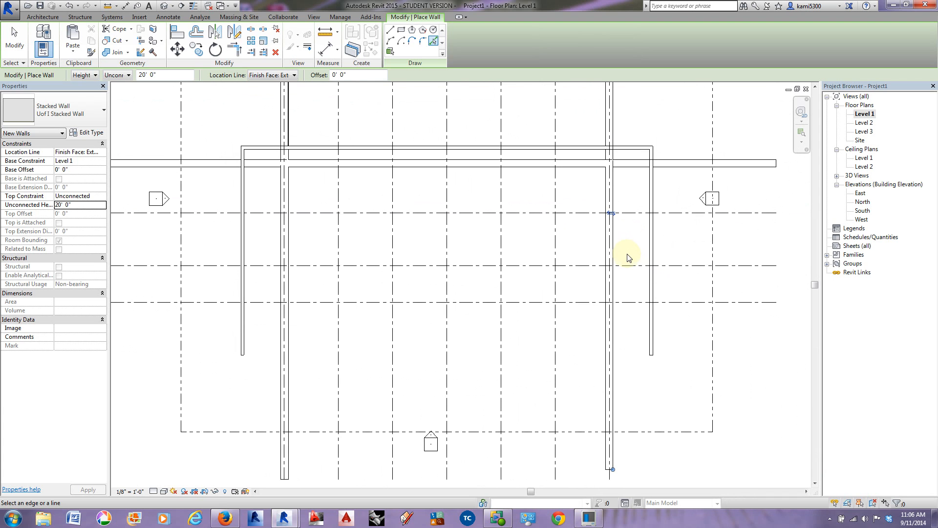
key(Escape)
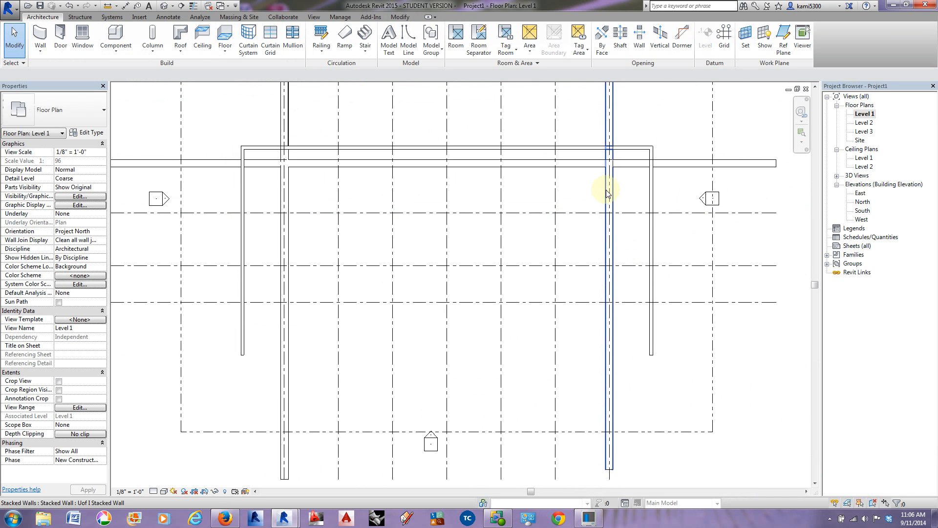
click(400, 16)
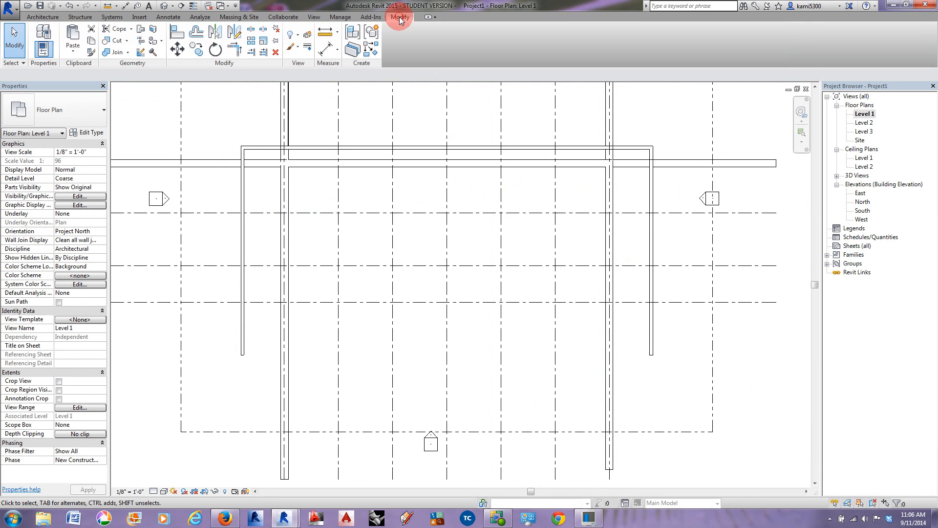
click(234, 49)
click(585, 171)
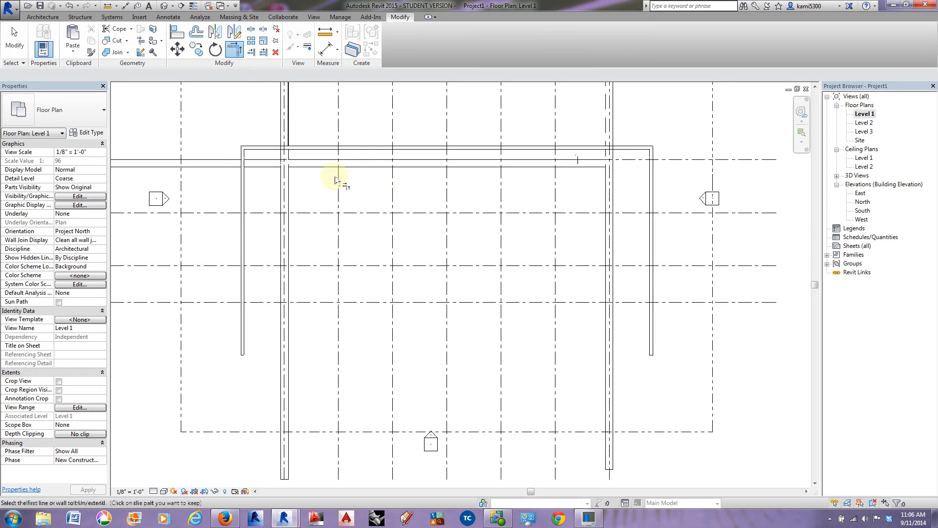
click(287, 189)
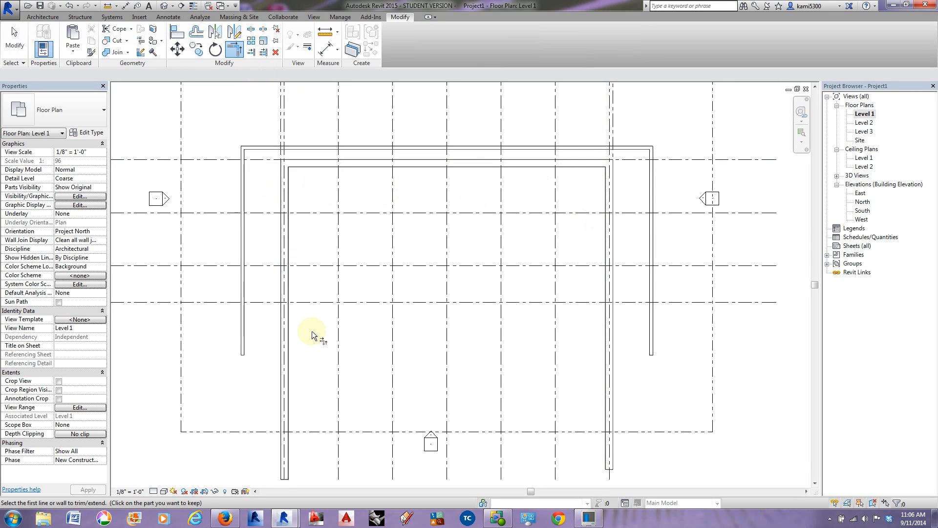
key(Escape)
key(Escape)
Step: Open the 3D view and inspect the stacked walls and site walls from several sides
click(169, 5)
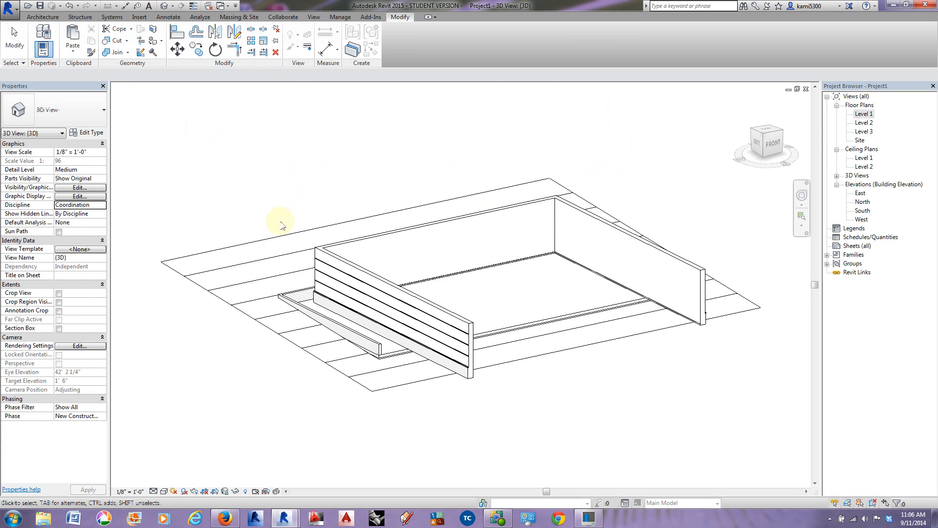
shift+middle_drag(482, 372, 656, 355)
scroll(656, 356, up, 5)
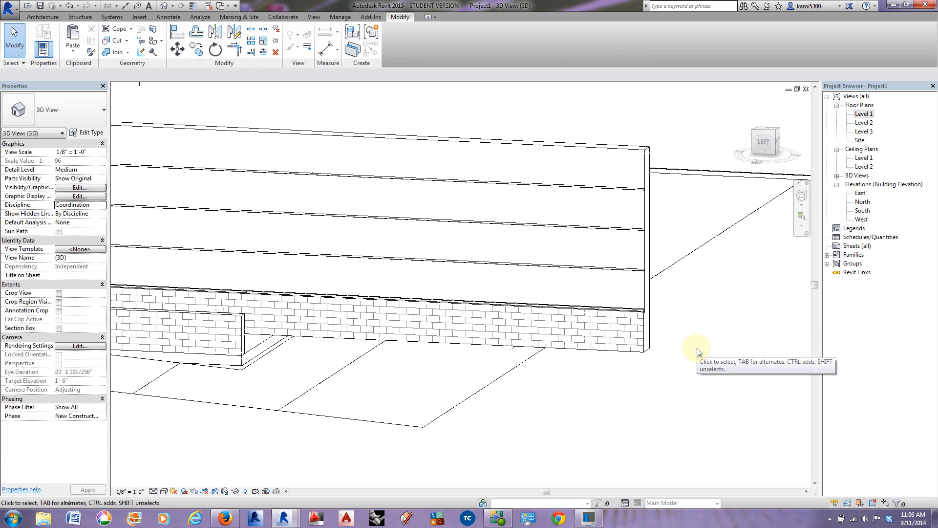
shift+middle_drag(704, 353, 444, 360)
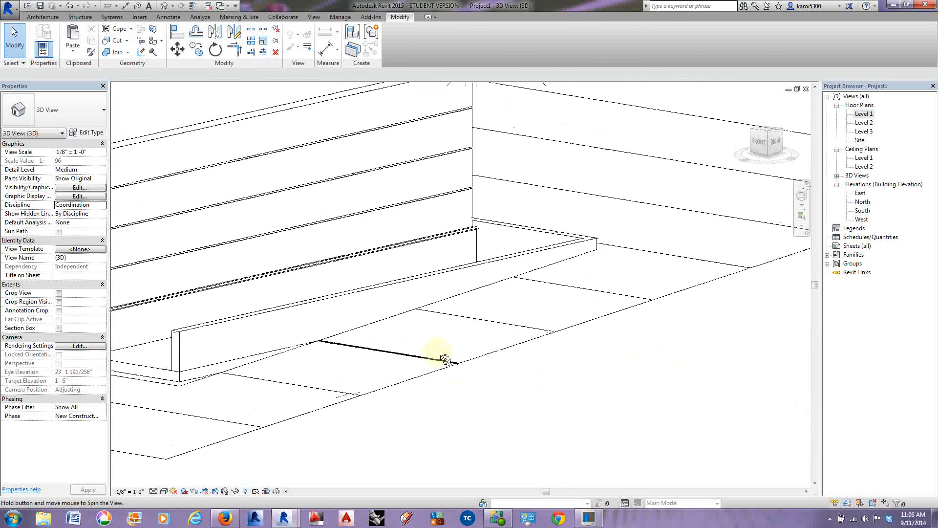
Step: Display the 3D view in Realistic style and examine the stacked walls' materials, corner reveals and interior faces
click(163, 492)
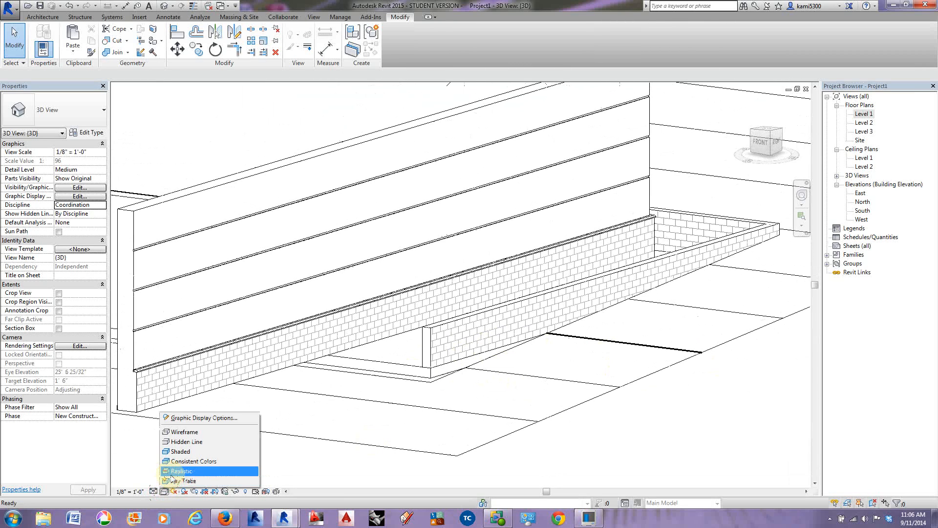
click(174, 472)
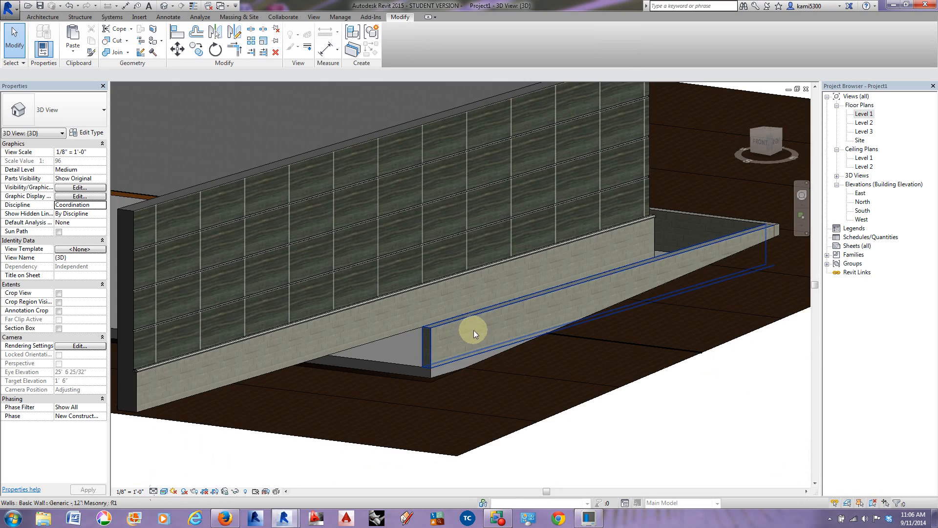
shift+middle_drag(474, 330, 509, 347)
scroll(272, 173, up, 10)
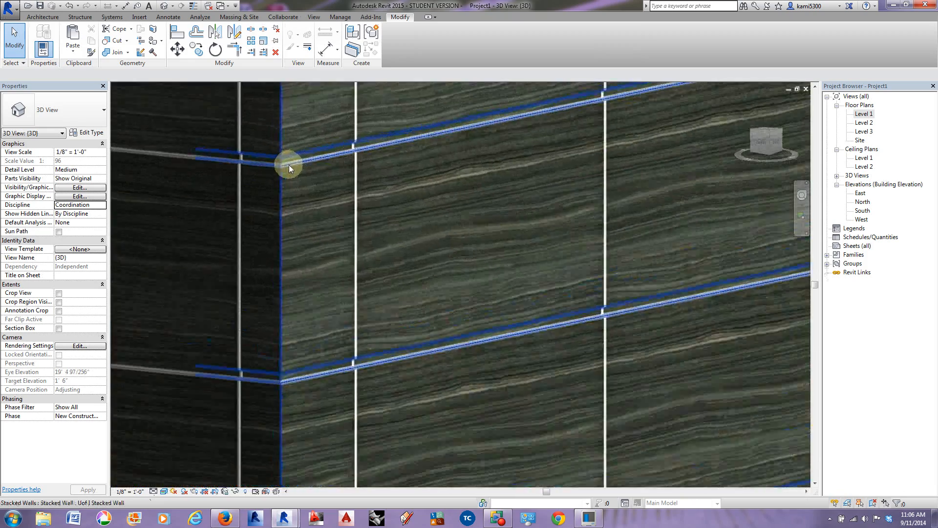
scroll(289, 165, up, 2)
scroll(316, 170, down, 8)
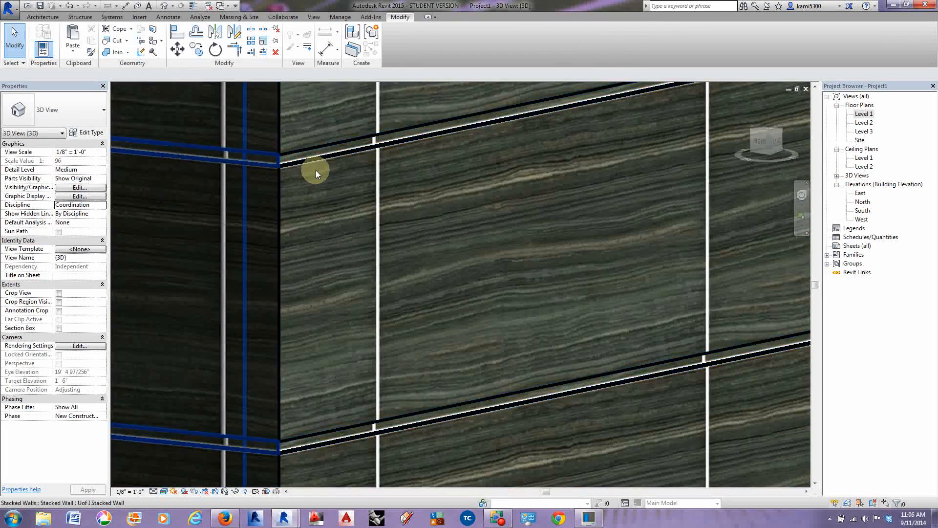
shift+middle_drag(341, 285, 532, 222)
scroll(484, 239, down, 3)
scroll(484, 239, up, 2)
shift+middle_drag(574, 279, 356, 218)
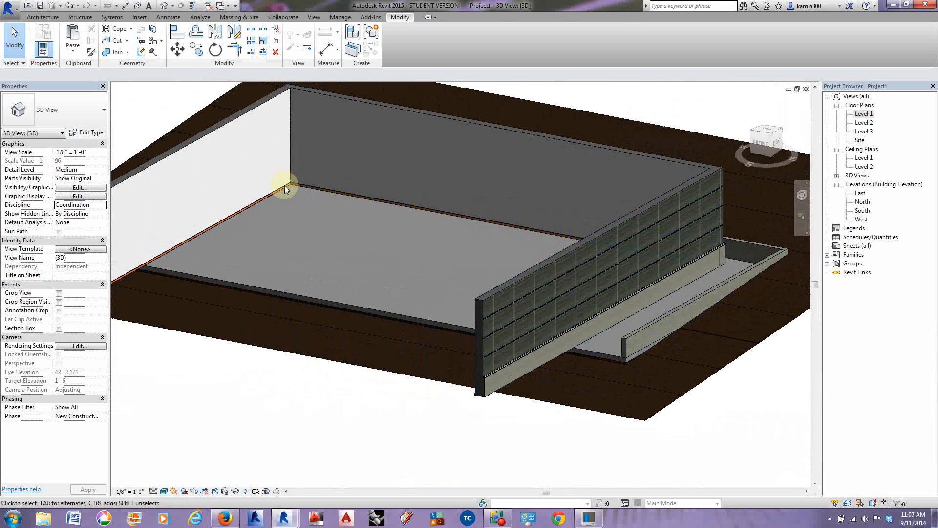
scroll(287, 185, up, 3)
scroll(338, 189, down, 5)
shift+middle_drag(338, 191, 342, 337)
Step: Restore the 3D view to Hidden Line style and reopen the Level 1 floor plan
click(164, 491)
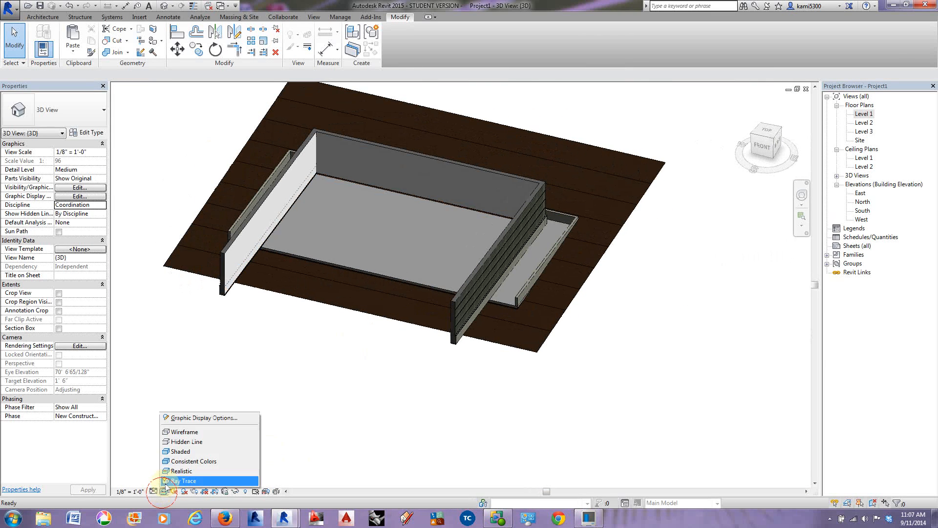
click(179, 446)
shift+middle_drag(426, 368, 398, 373)
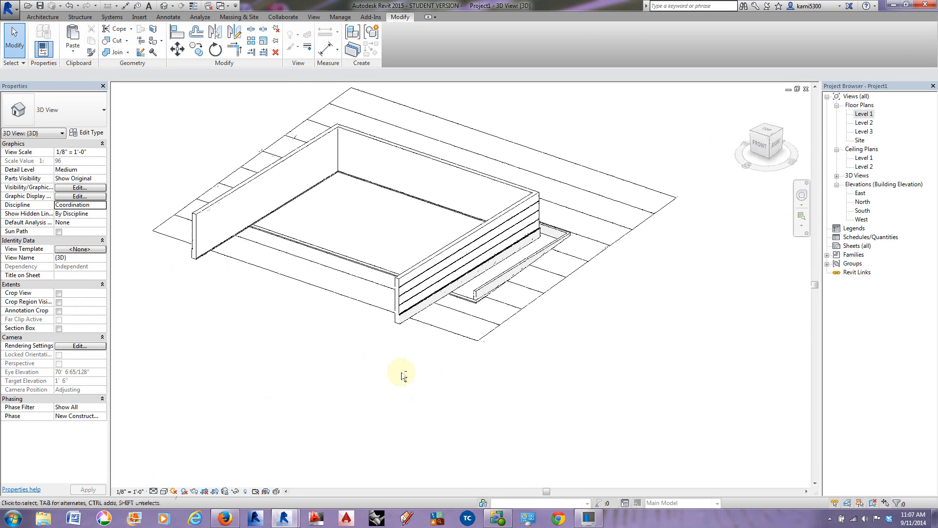
double_click(862, 115)
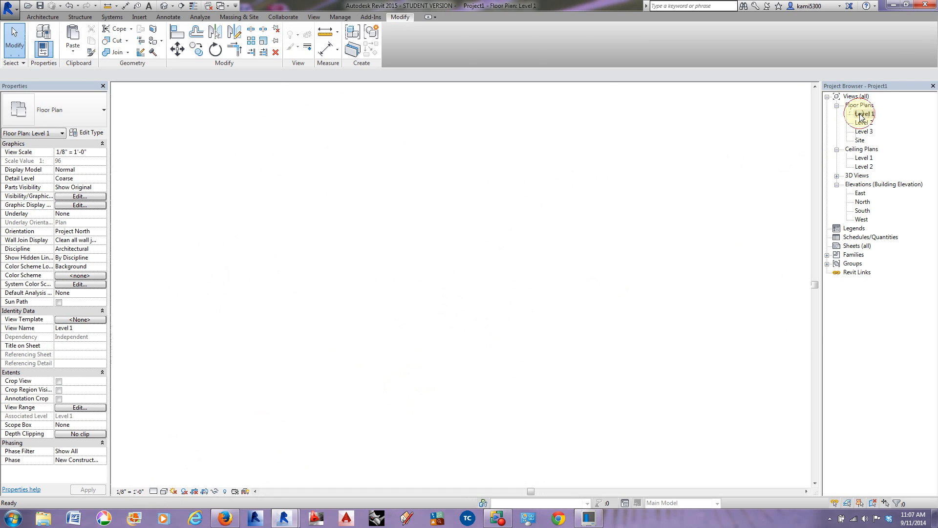
Step: Examine the Level 1 reference image for the lengths of the short stacked walls at both ends of the curved curtain wall
middle_drag(534, 312, 547, 251)
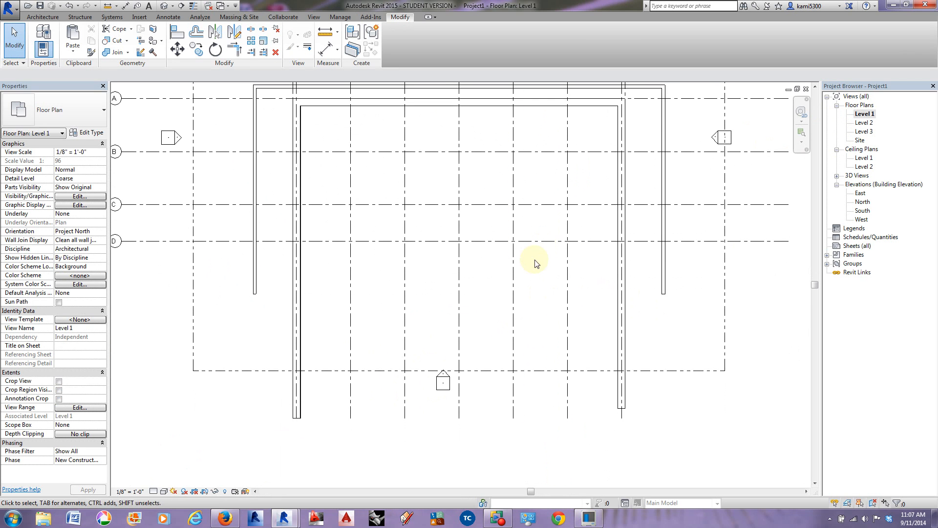
middle_drag(355, 242, 336, 259)
scroll(533, 249, down, 4)
middle_drag(519, 268, 341, 242)
scroll(624, 228, up, 4)
scroll(623, 228, up, 1)
scroll(456, 241, up, 1)
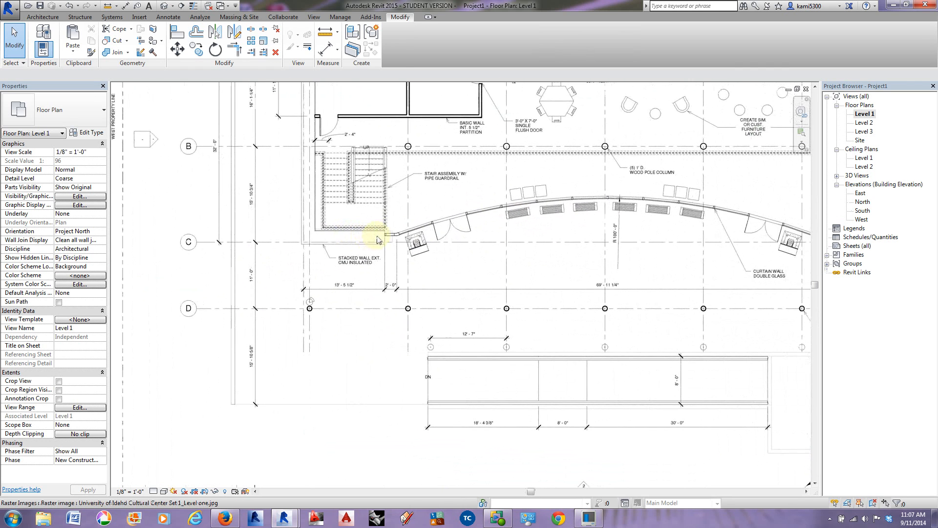
middle_drag(708, 228, 551, 224)
scroll(551, 223, down, 1)
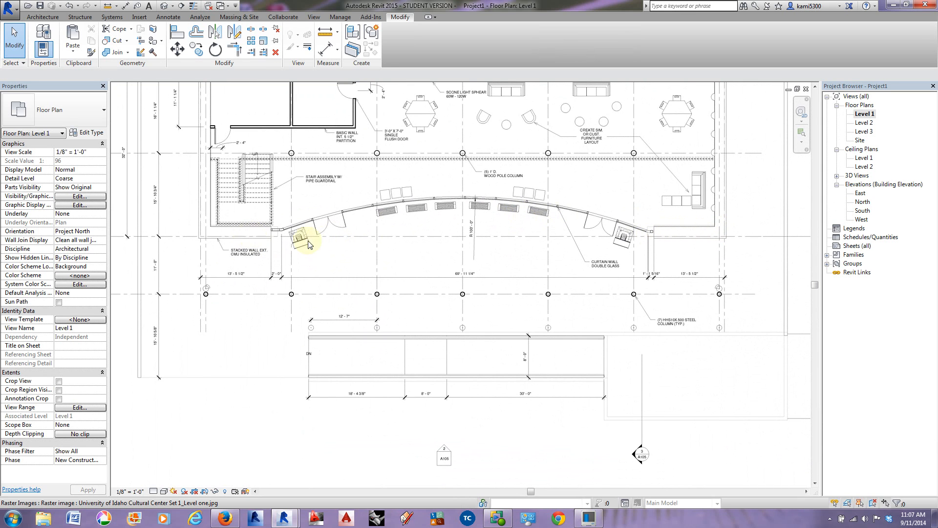
scroll(318, 235, down, 1)
scroll(603, 252, up, 4)
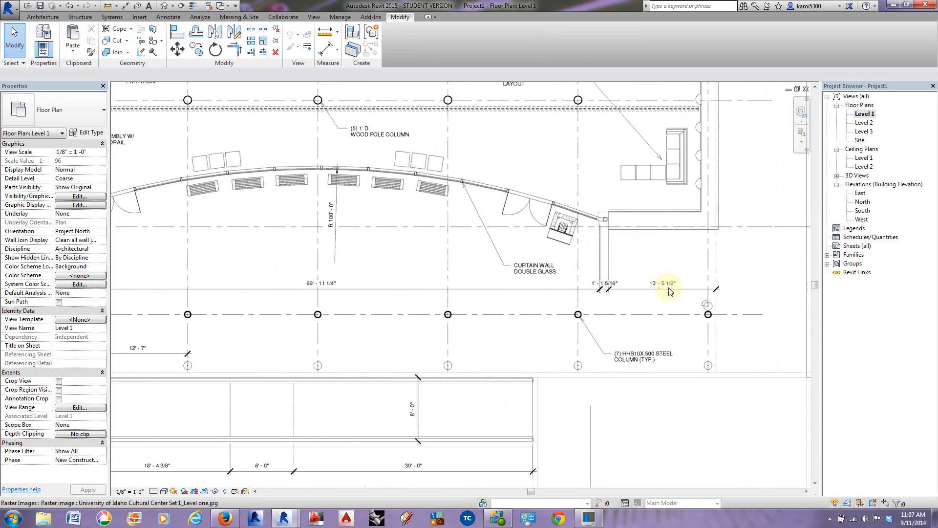
scroll(665, 292, down, 6)
middle_drag(506, 314, 703, 263)
scroll(704, 263, down, 3)
middle_drag(347, 297, 629, 287)
scroll(343, 262, up, 3)
Step: Draw a 13' 5 1/2" Uof I Stacked Wall along grid D, running inward from its intersection with grid 9
click(41, 17)
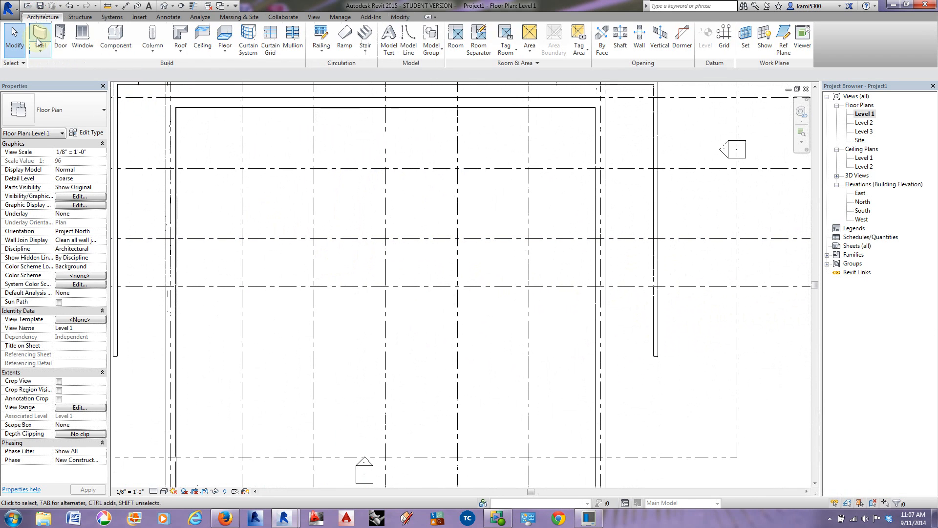
click(41, 35)
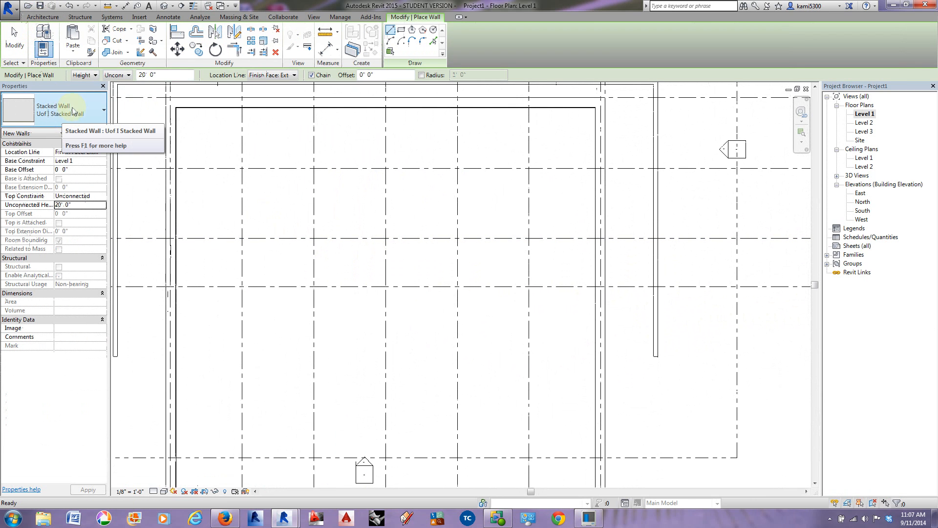
middle_drag(542, 308, 605, 298)
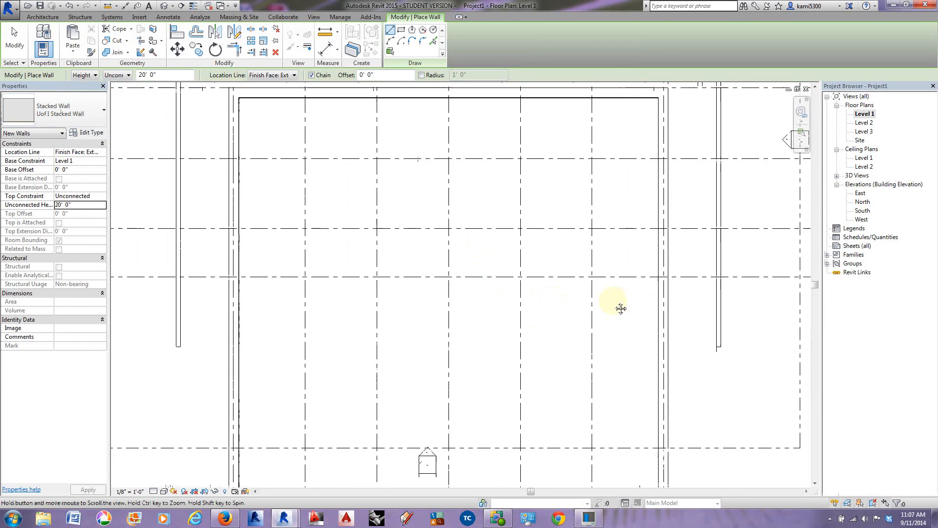
scroll(655, 308, up, 2)
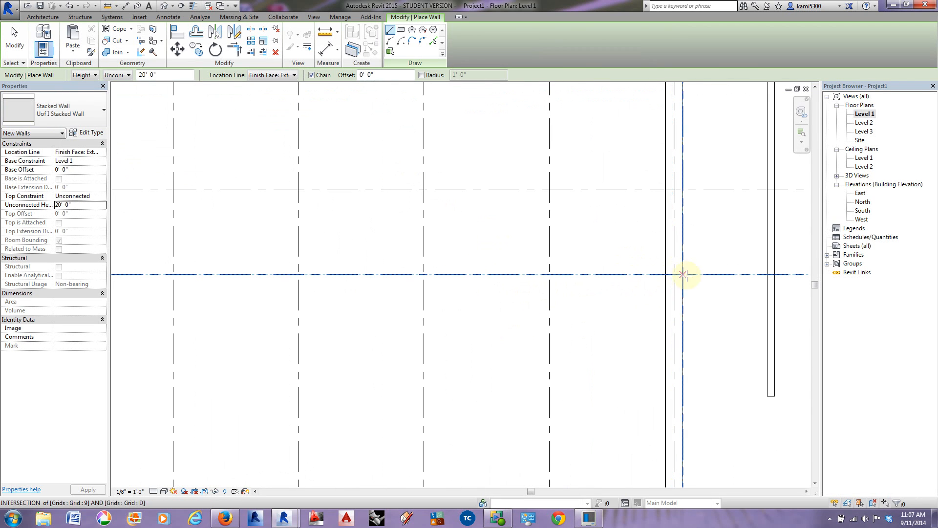
click(683, 274)
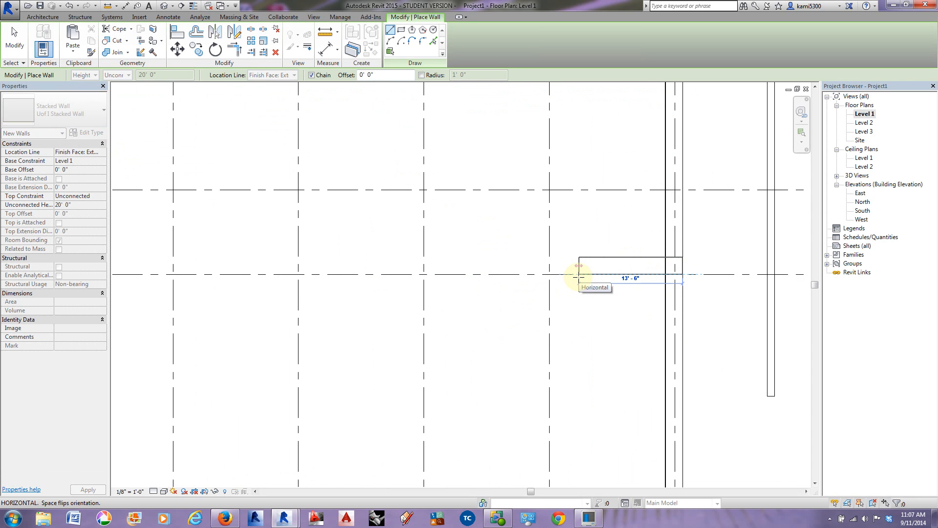
text(13)
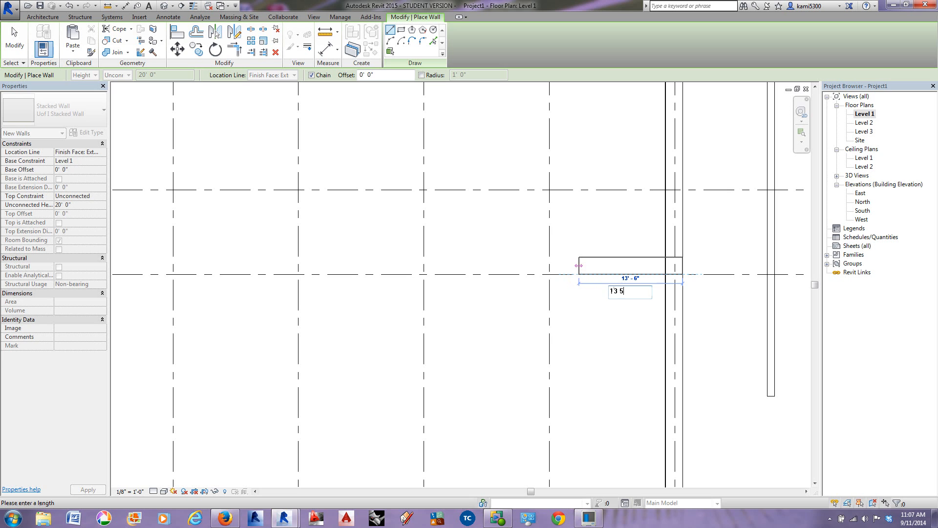
text( 5)
scroll(657, 300, down, 5)
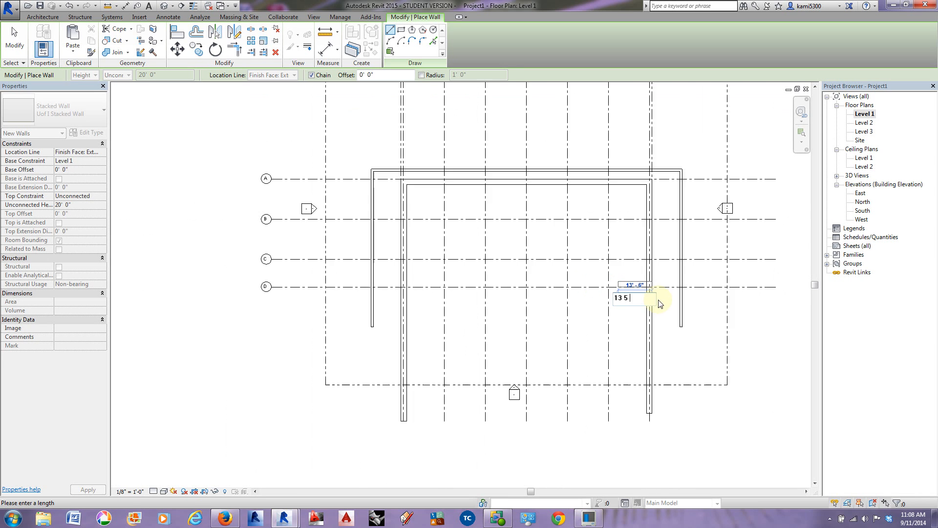
middle_drag(677, 311, 315, 309)
scroll(622, 264, up, 6)
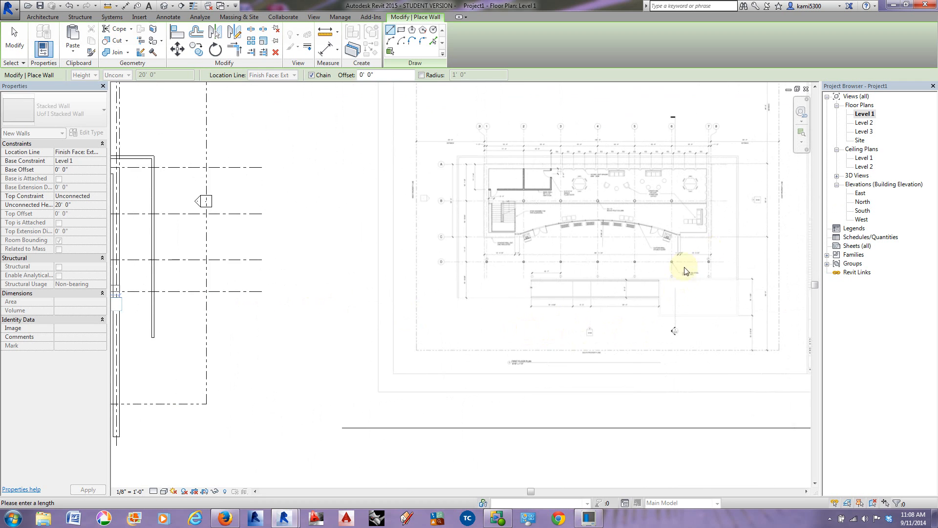
scroll(690, 257, down, 6)
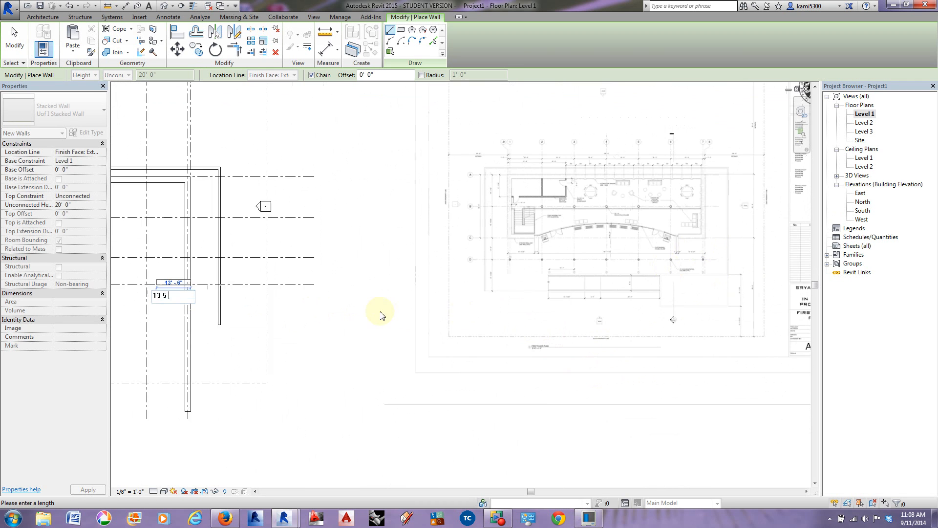
middle_drag(273, 316, 445, 307)
scroll(361, 291, up, 4)
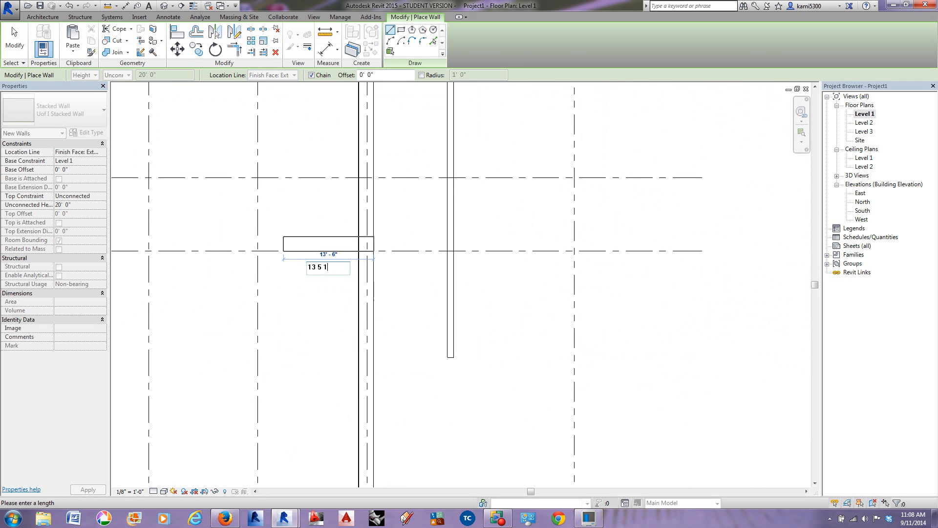
key(Return)
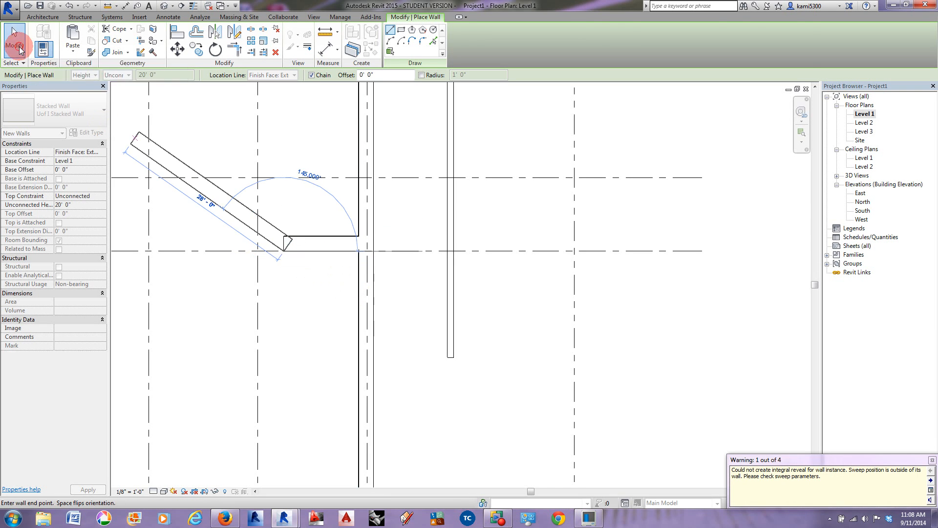
key(Escape)
key(Escape)
Step: Mirror a copy of the short stacked wall on grid D about grid 5
middle_drag(275, 349, 620, 377)
click(651, 266)
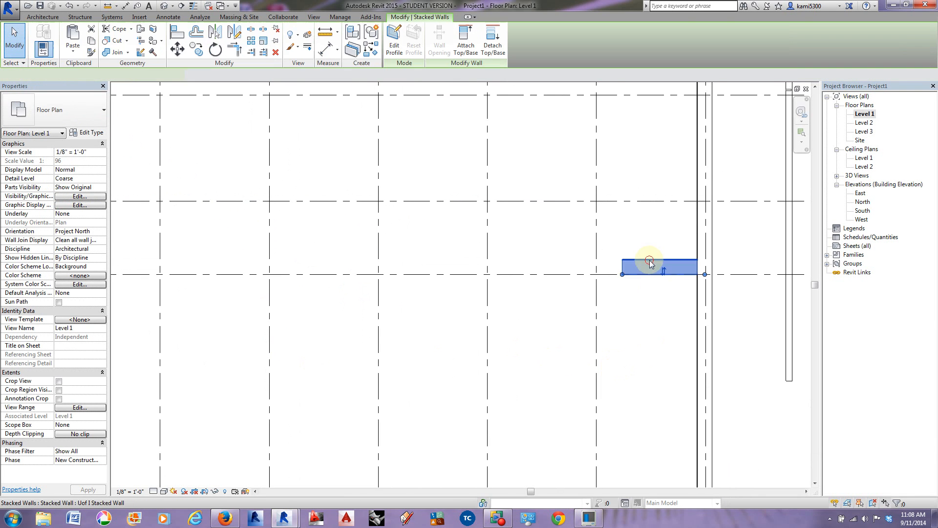
scroll(559, 365, down, 3)
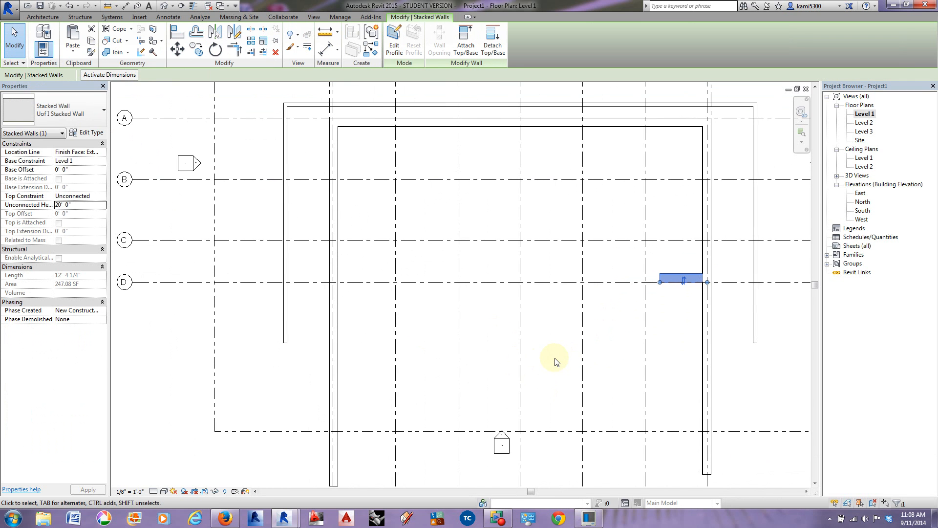
click(215, 32)
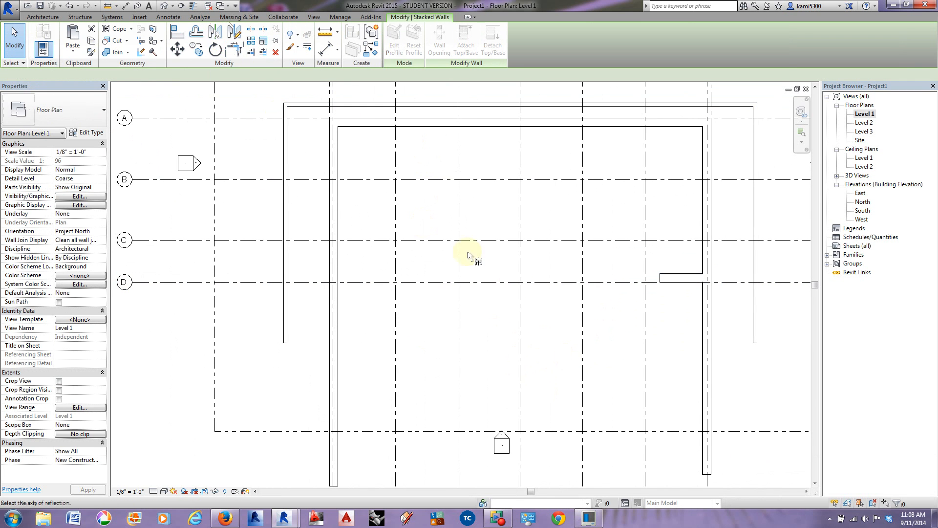
click(522, 264)
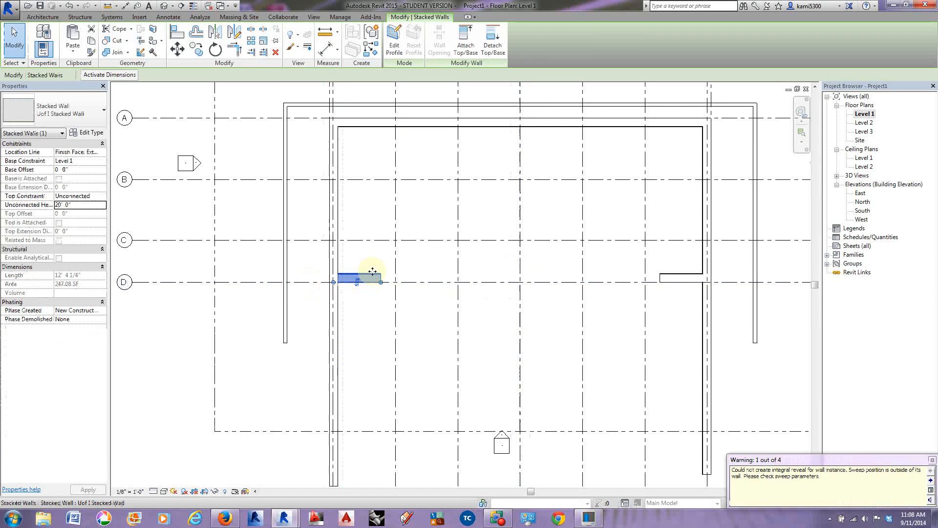
Step: Trim the two exterior side walls to corners with the short stacked walls on grid D
middle_drag(360, 306, 344, 301)
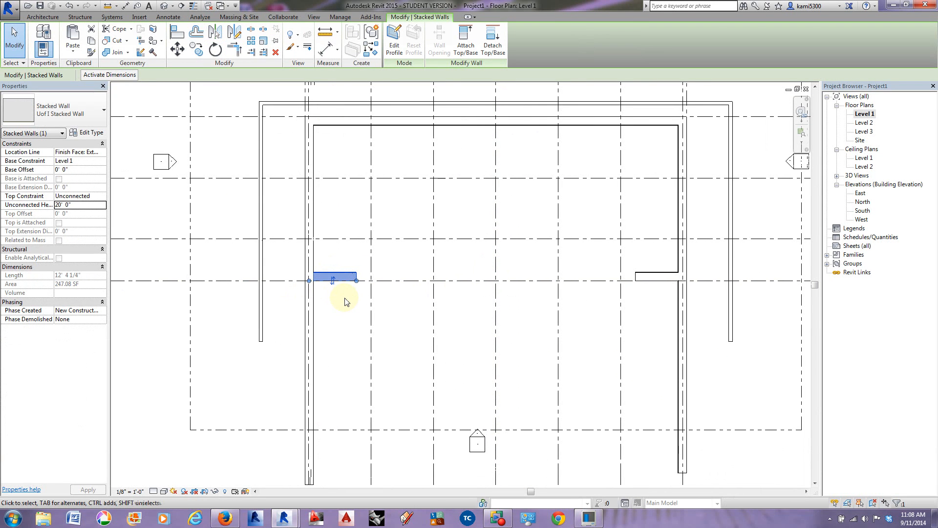
click(345, 304)
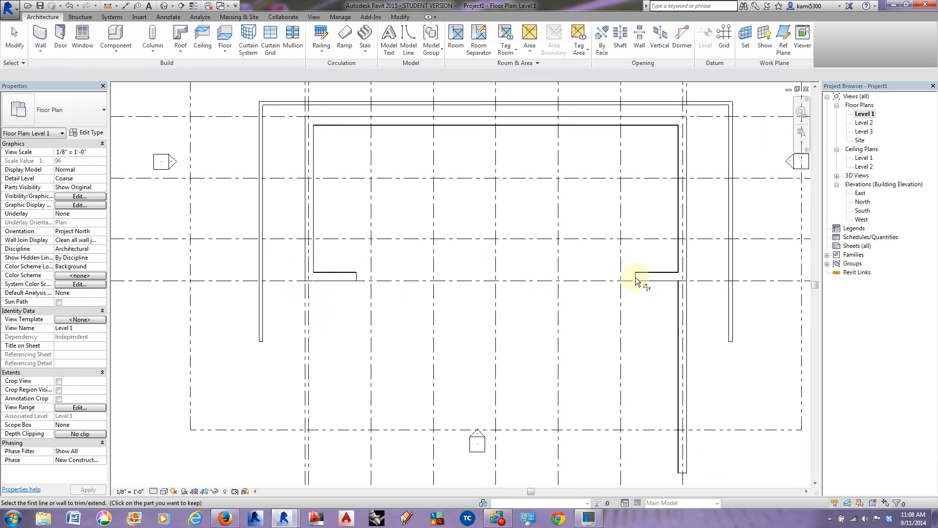
click(681, 257)
middle_drag(601, 329, 518, 356)
key(Escape)
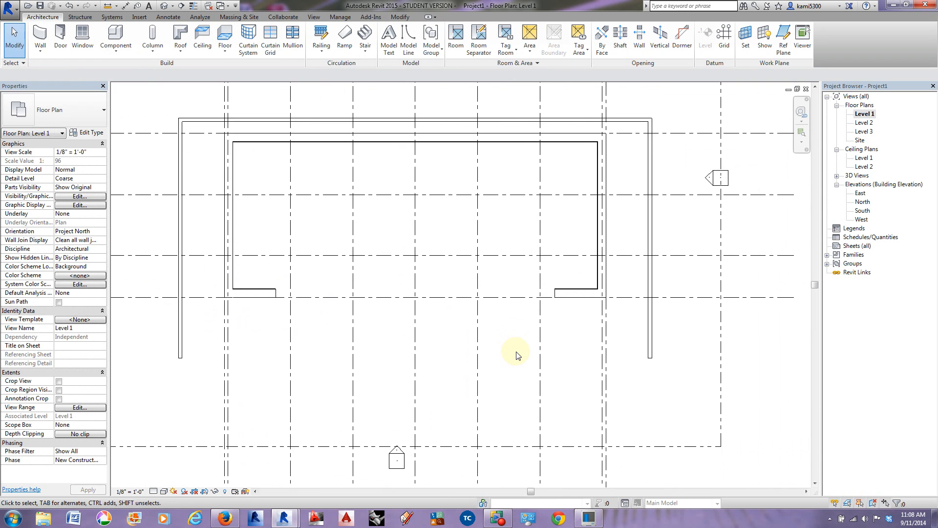
Step: Examine the Level 1 reference image for the short straight segments between the stacked walls and the curved curtain wall
scroll(518, 356, down, 5)
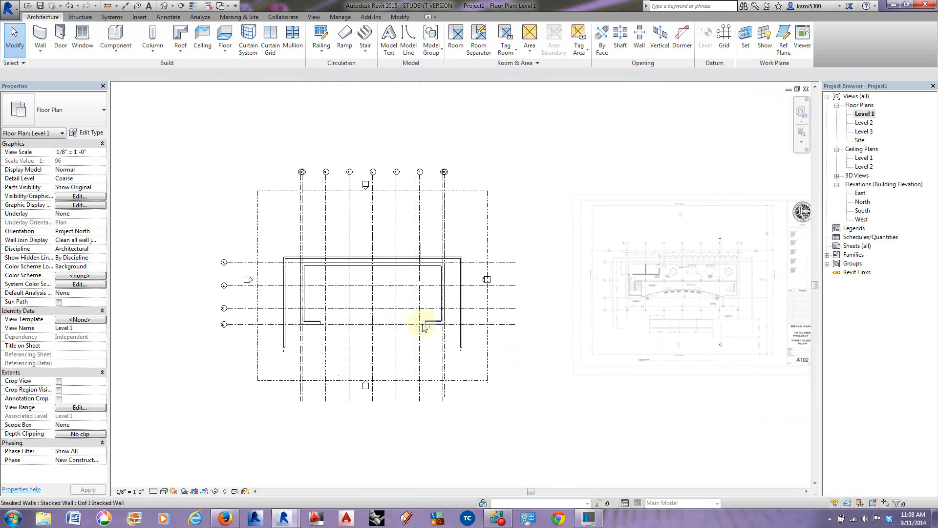
scroll(698, 297, up, 3)
scroll(698, 297, up, 6)
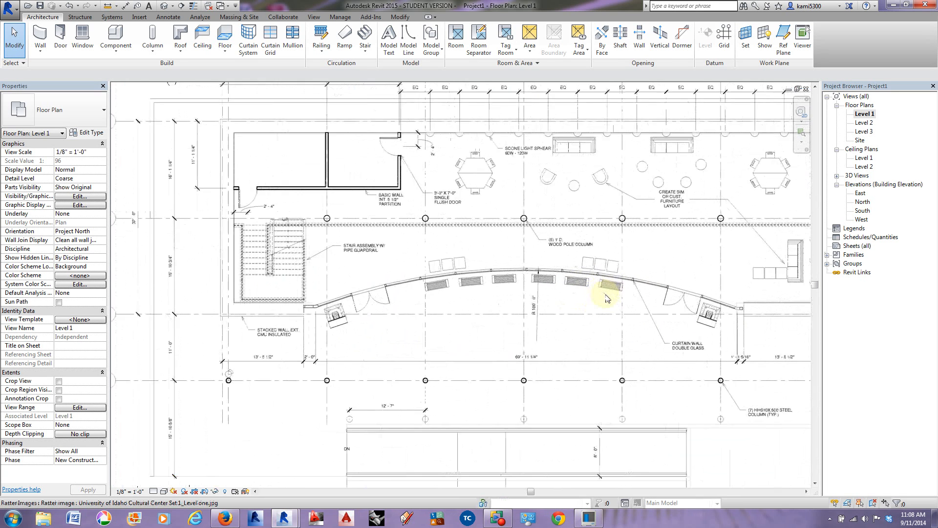
middle_drag(606, 317, 597, 296)
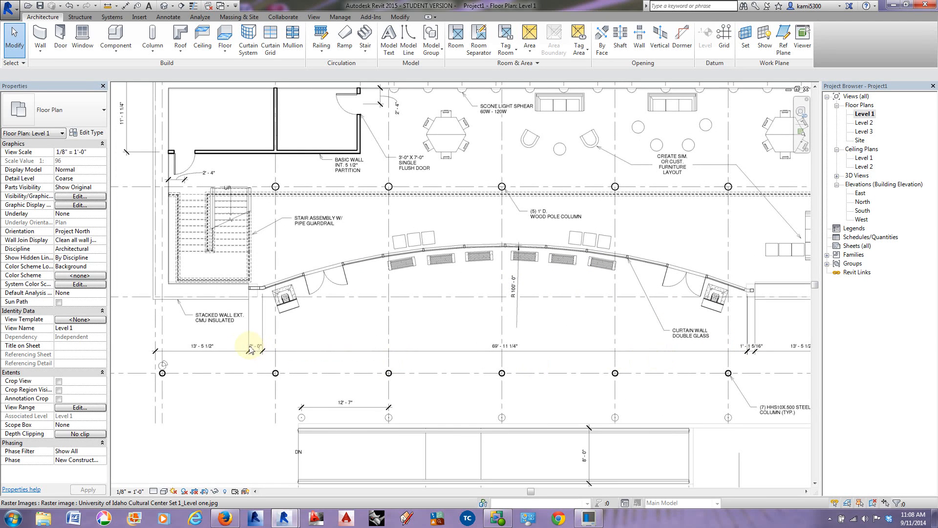
middle_drag(368, 342, 744, 329)
scroll(670, 332, down, 2)
middle_drag(459, 360, 865, 357)
middle_drag(355, 360, 622, 310)
scroll(287, 329, up, 2)
middle_drag(317, 341, 315, 342)
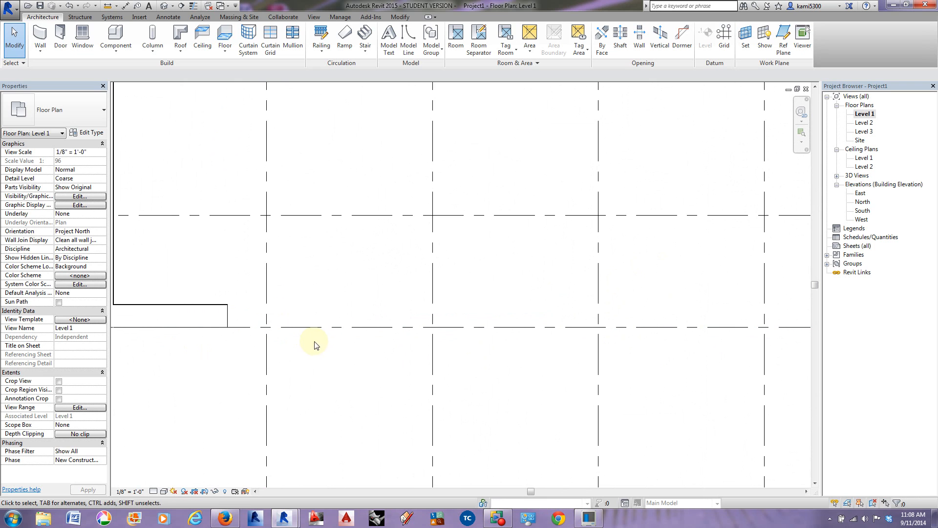
Step: Duplicate the Exterior Glazing curtain wall type as U o I Exterior Glazing 1 for a new wall
click(40, 38)
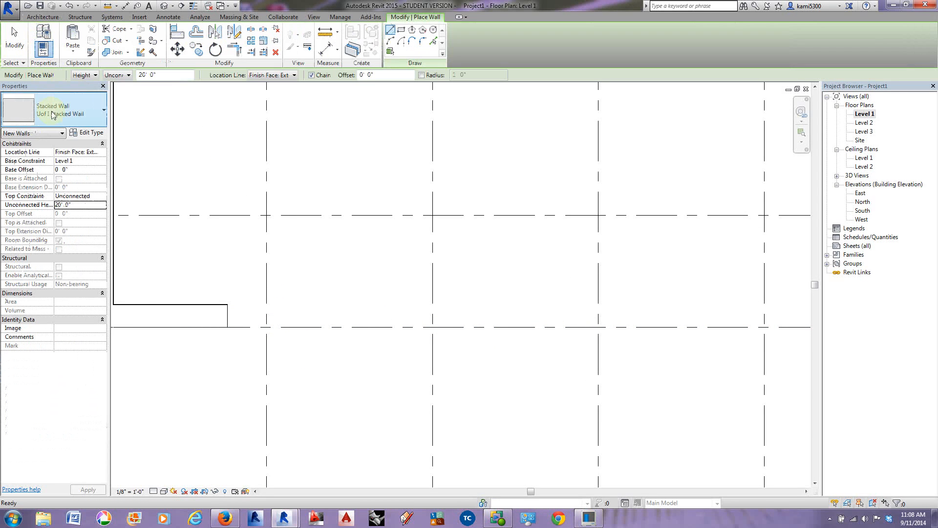
click(61, 109)
scroll(35, 253, up, 2)
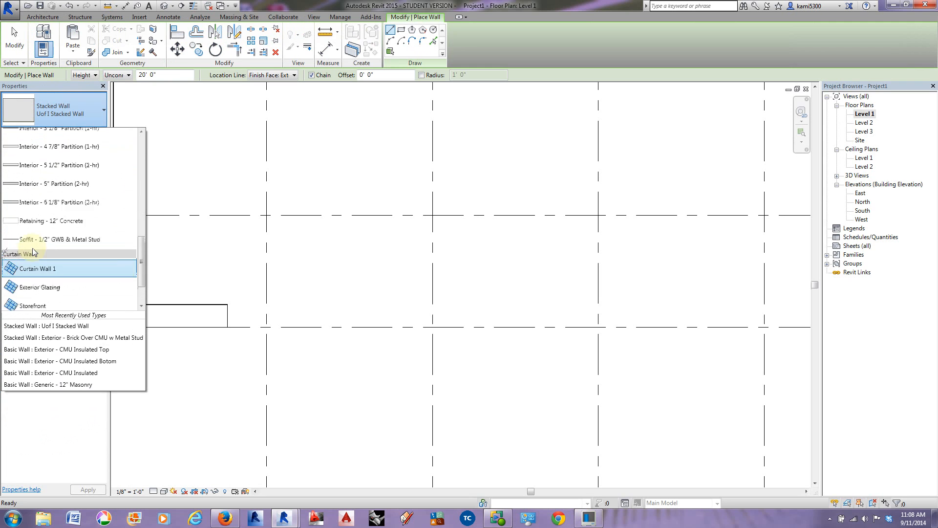
scroll(28, 266, down, 3)
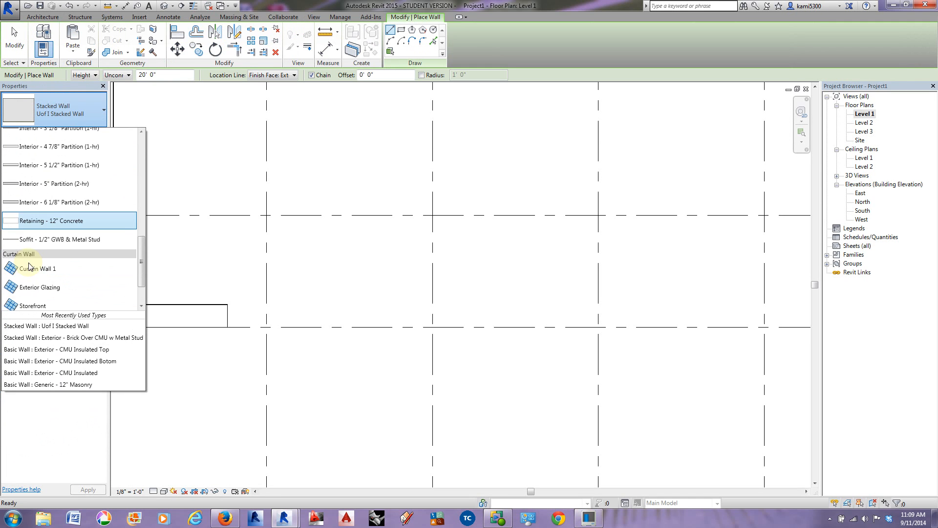
click(36, 244)
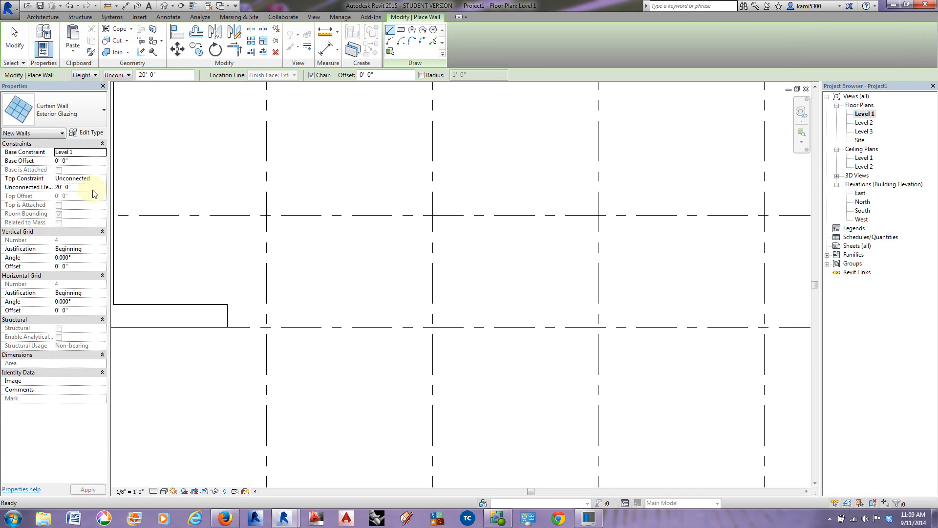
click(91, 133)
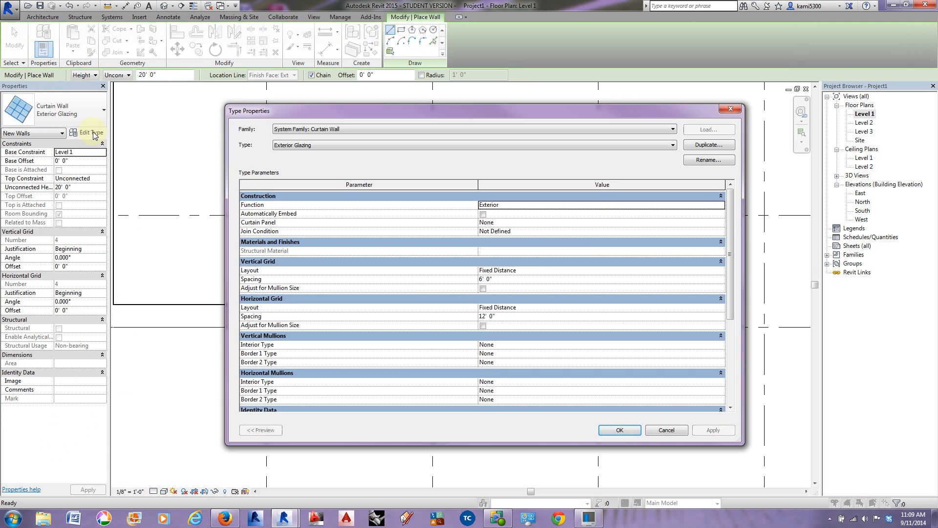
click(709, 145)
drag(490, 269, 404, 269)
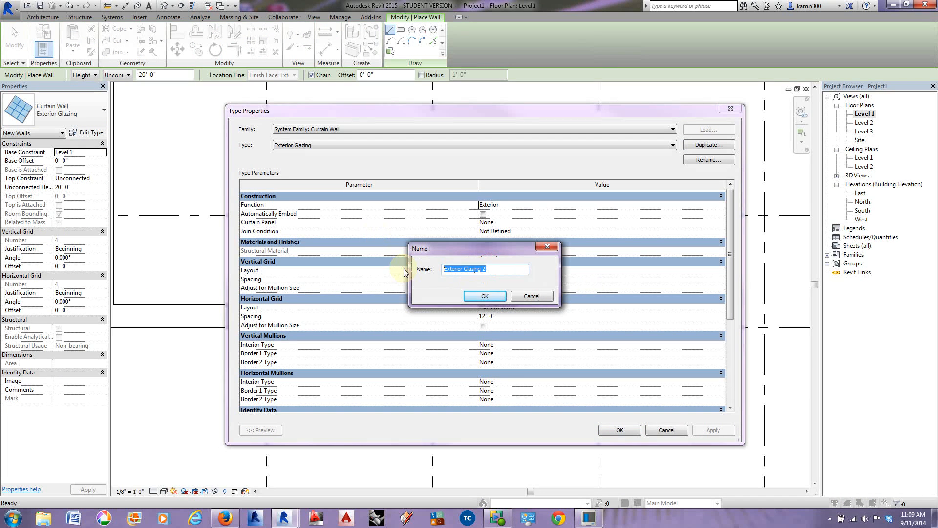
text(U o I)
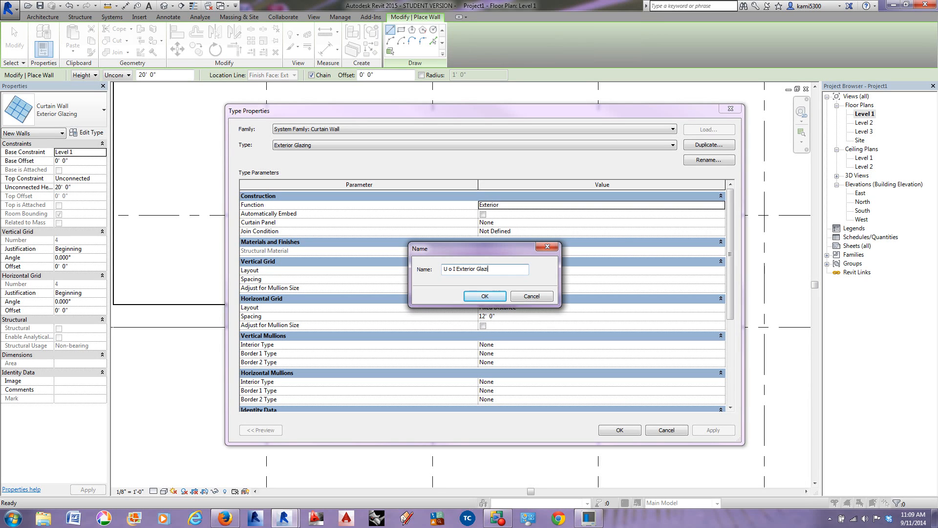
click(491, 301)
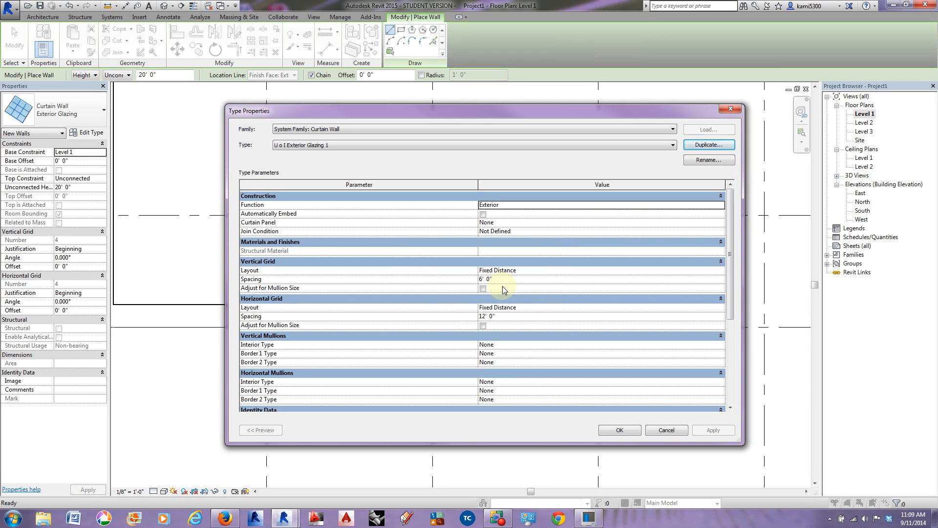
Step: Set the horizontal grid layout of the U o I Exterior Glazing 1 type to None and accept the type properties
click(715, 307)
click(721, 307)
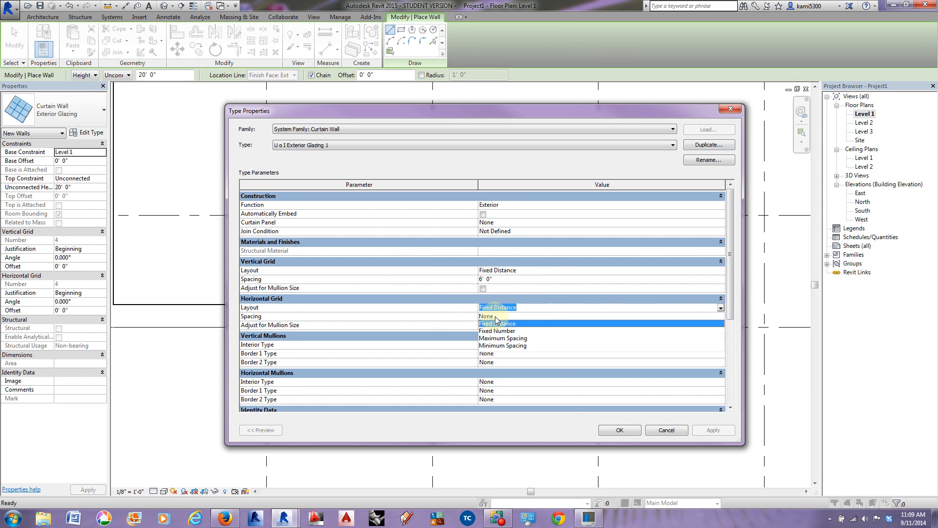
click(494, 316)
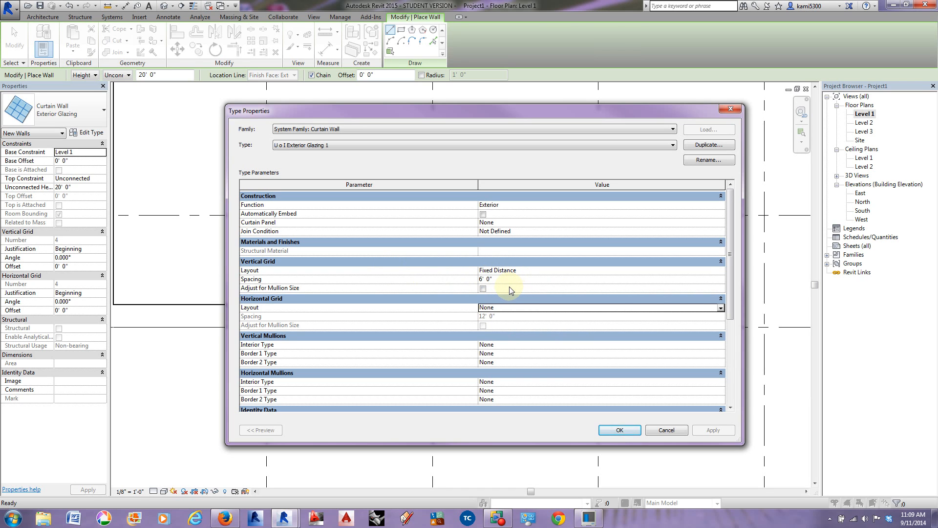
click(625, 432)
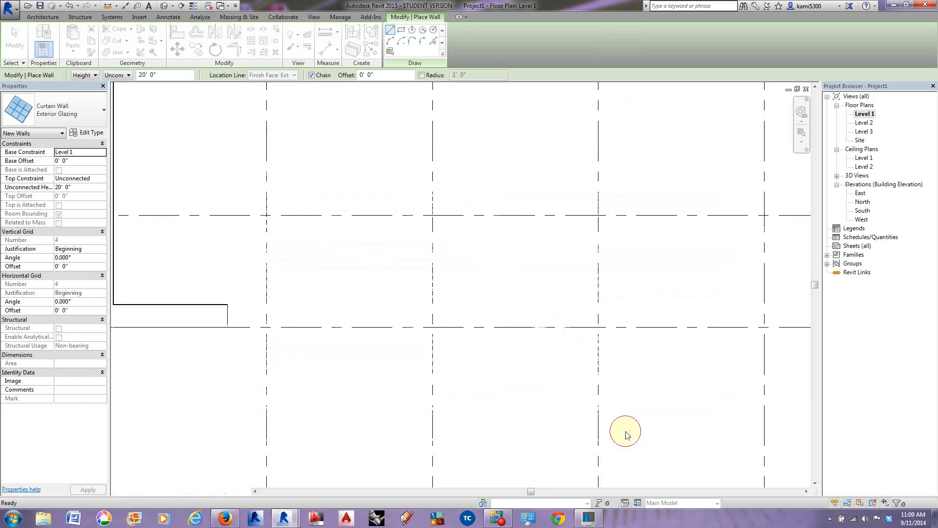
Step: Draw a 2' U o I Exterior Glazing 1 curtain wall inward from the centerline end of the west short stacked wall
scroll(226, 318, up, 2)
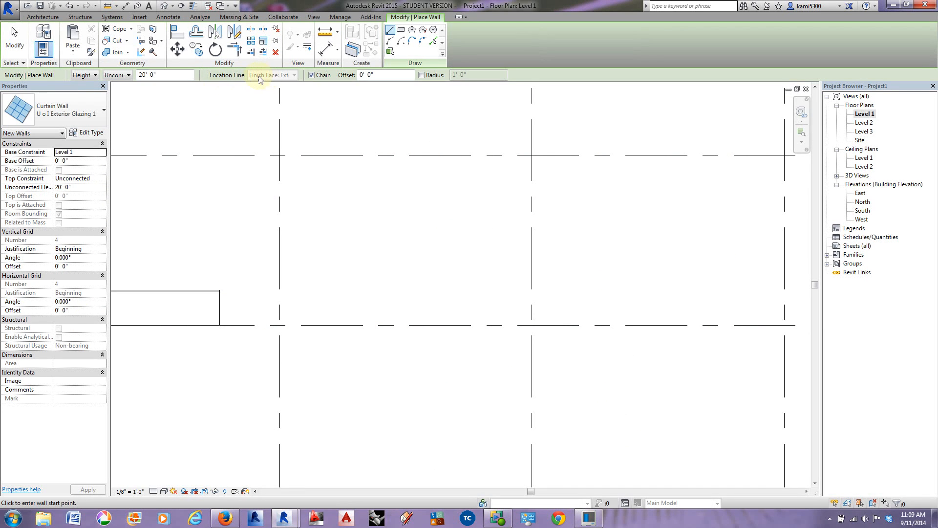
click(13, 41)
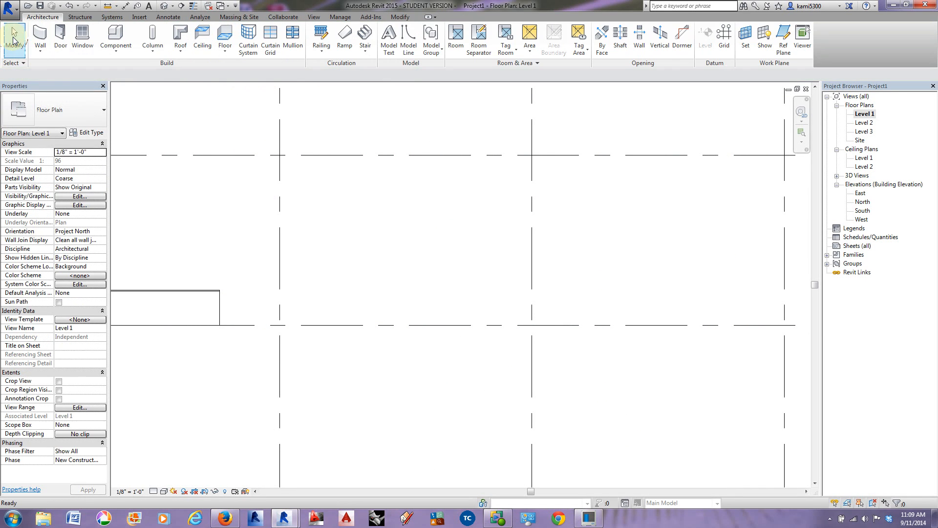
click(40, 35)
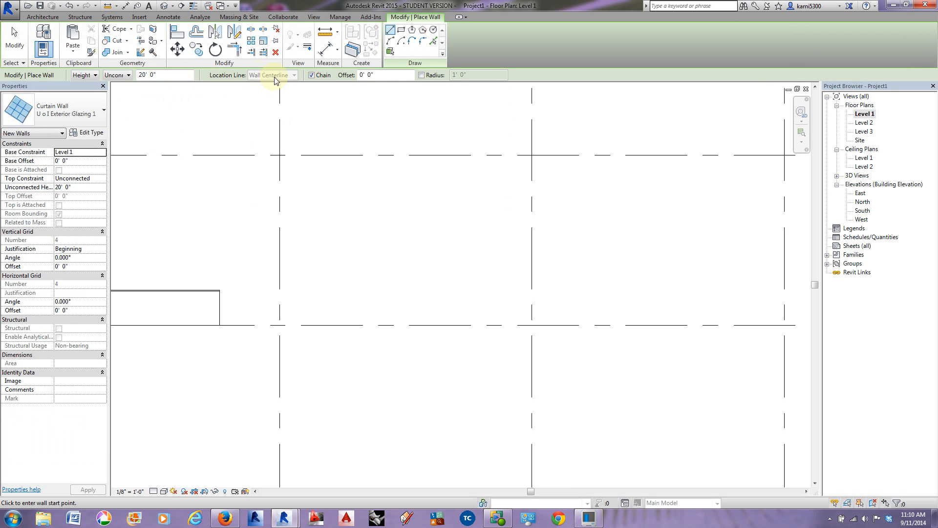
click(220, 308)
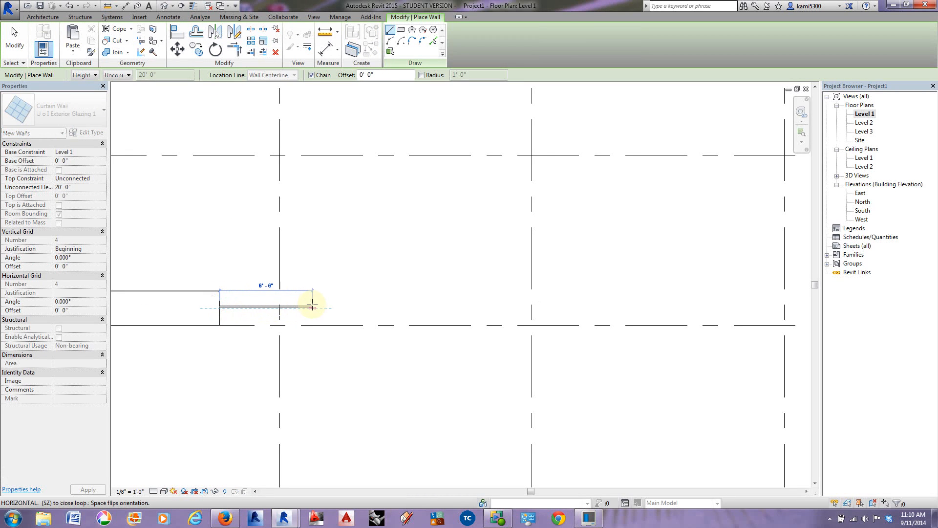
text(2)
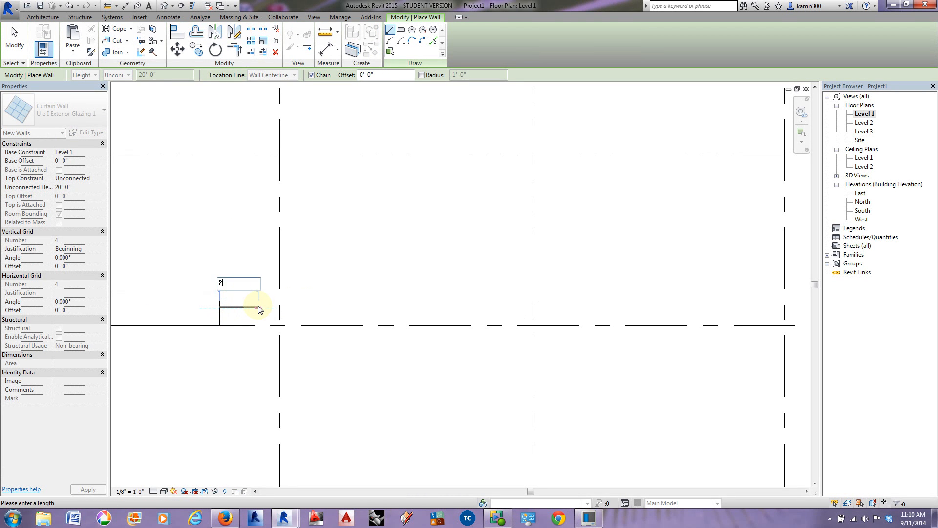
key(Return)
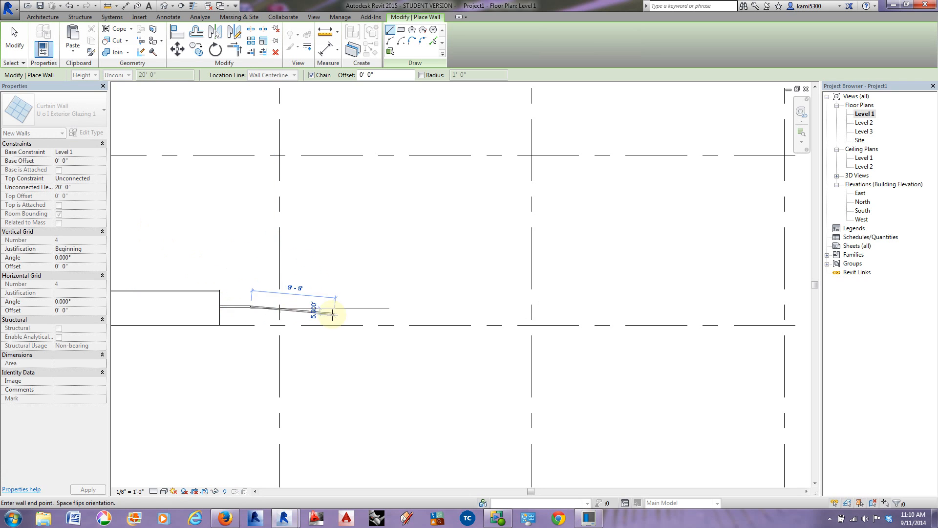
key(Escape)
scroll(240, 310, up, 2)
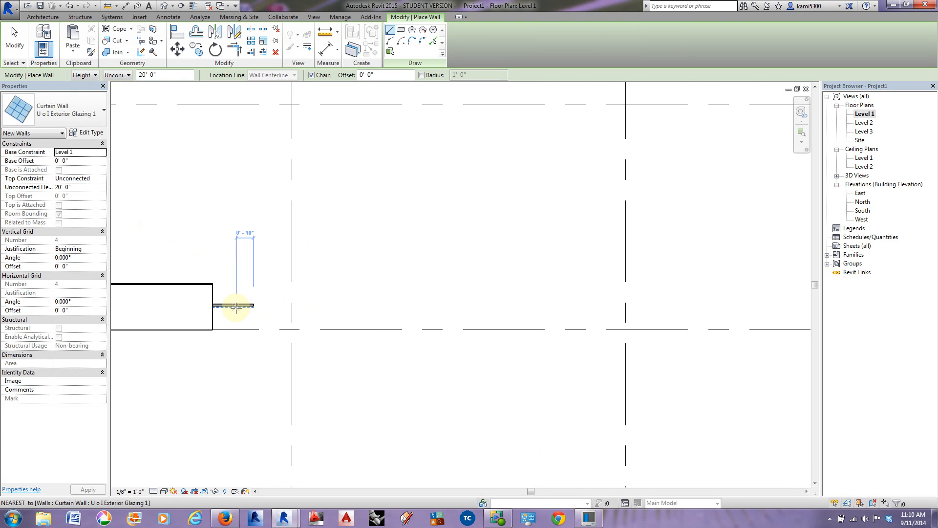
key(Escape)
Step: Flip the orientation of the 2' curtain wall at the west short stacked wall
click(236, 308)
scroll(234, 310, up, 2)
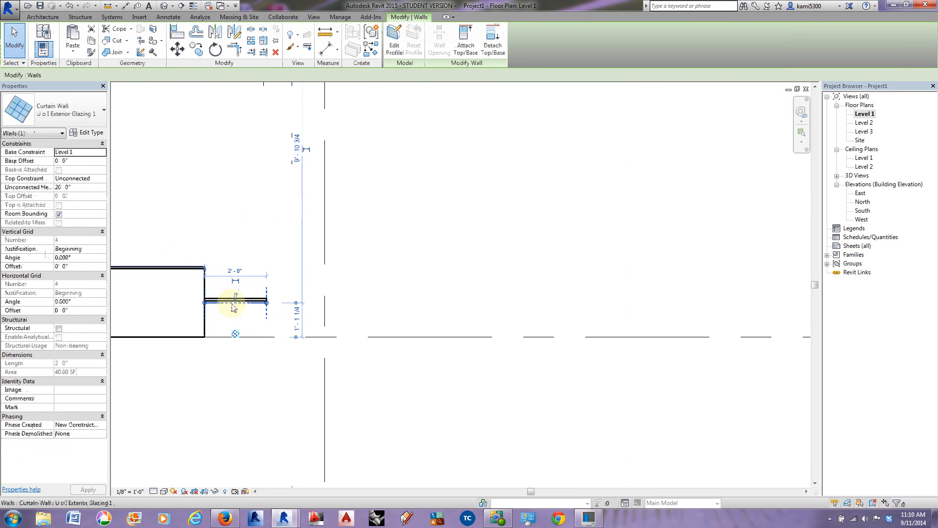
click(235, 298)
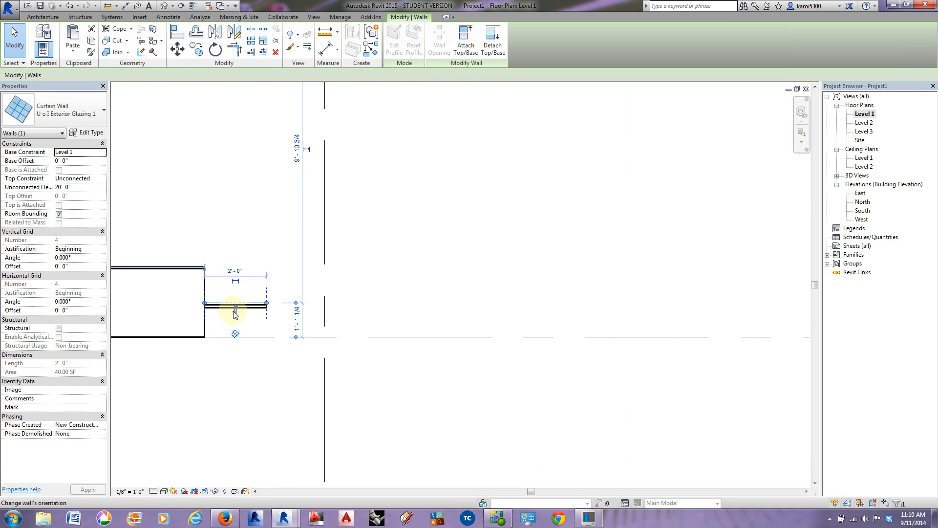
Step: Create a similar 2' curtain wall running inward from the centerline end of the east short stacked wall
scroll(235, 313, down, 9)
middle_drag(443, 327, 246, 315)
scroll(254, 316, down, 1)
scroll(589, 301, up, 2)
scroll(490, 287, down, 4)
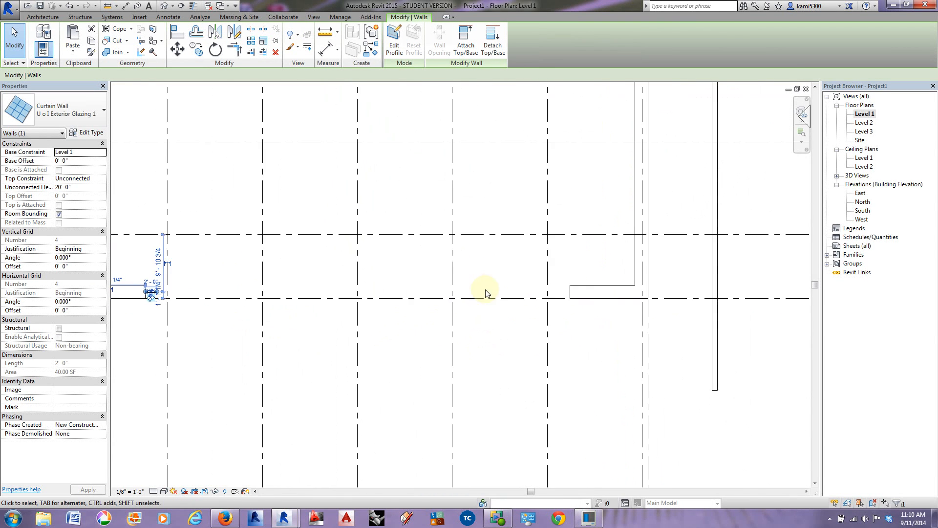
scroll(152, 288, up, 5)
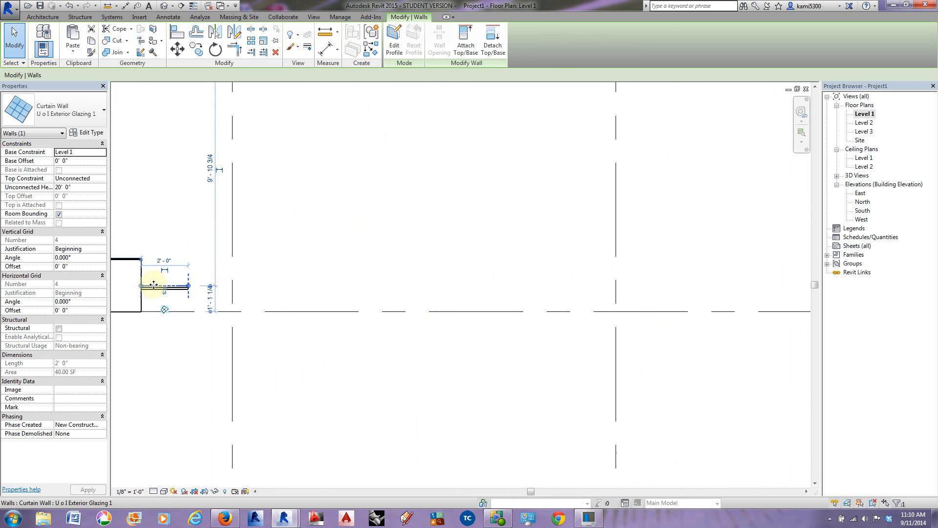
right_click(154, 289)
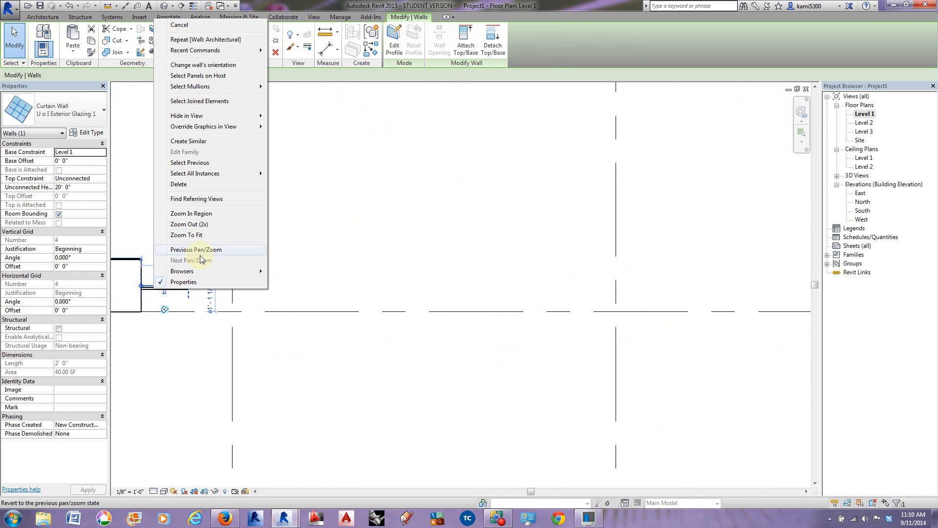
click(202, 142)
scroll(258, 320, down, 3)
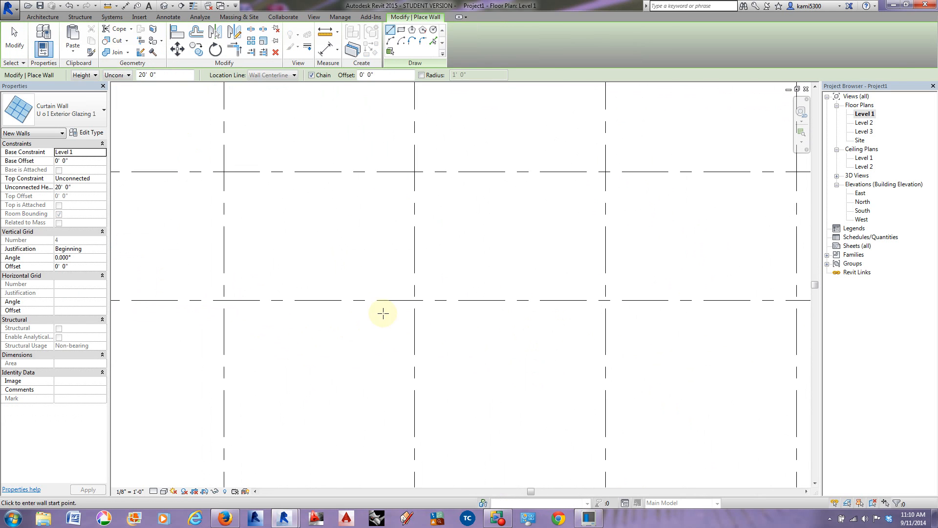
scroll(584, 270, up, 2)
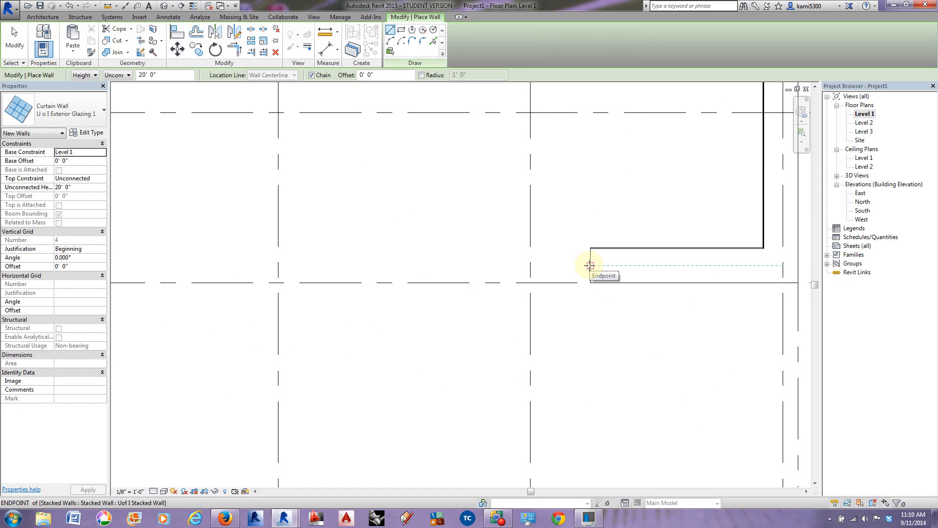
click(590, 265)
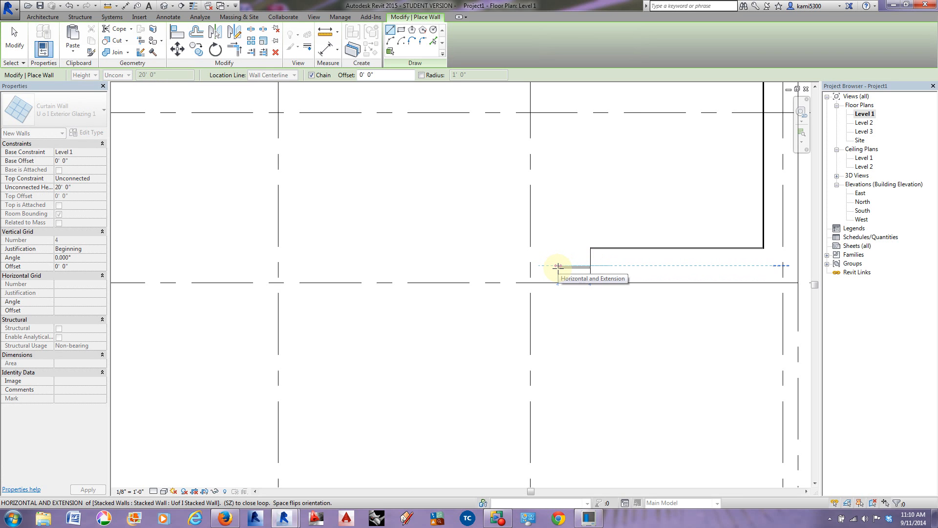
click(558, 266)
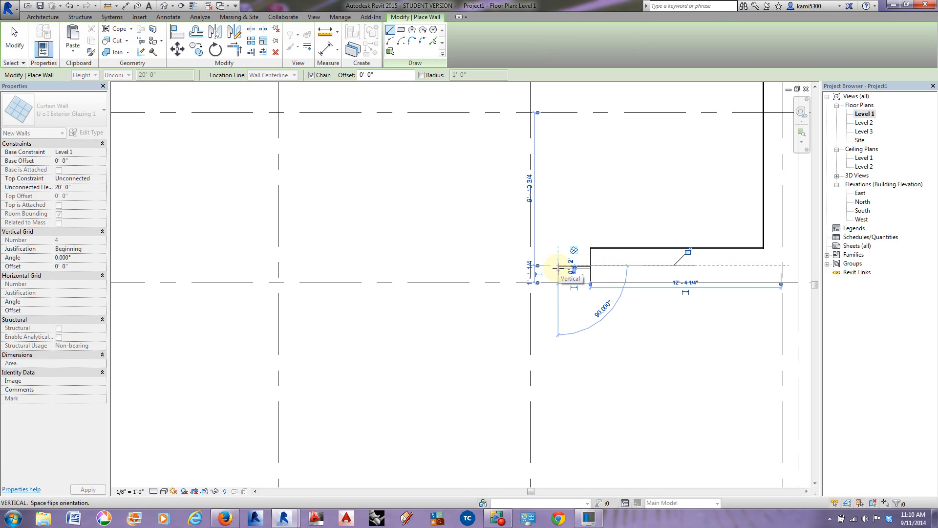
key(Escape)
key(Escape)
Step: Set the length of the short curtain wall at the east stacked wall to 2'
scroll(567, 276, up, 1)
click(576, 269)
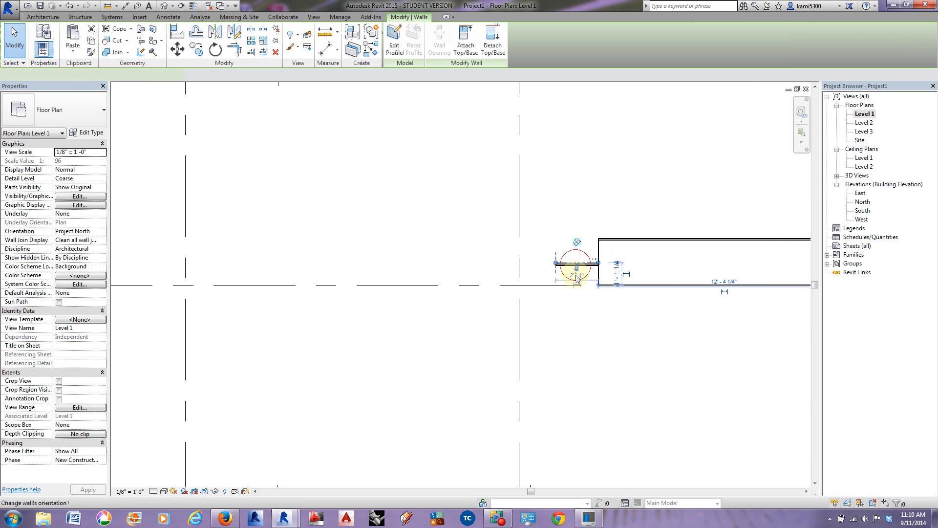
click(578, 277)
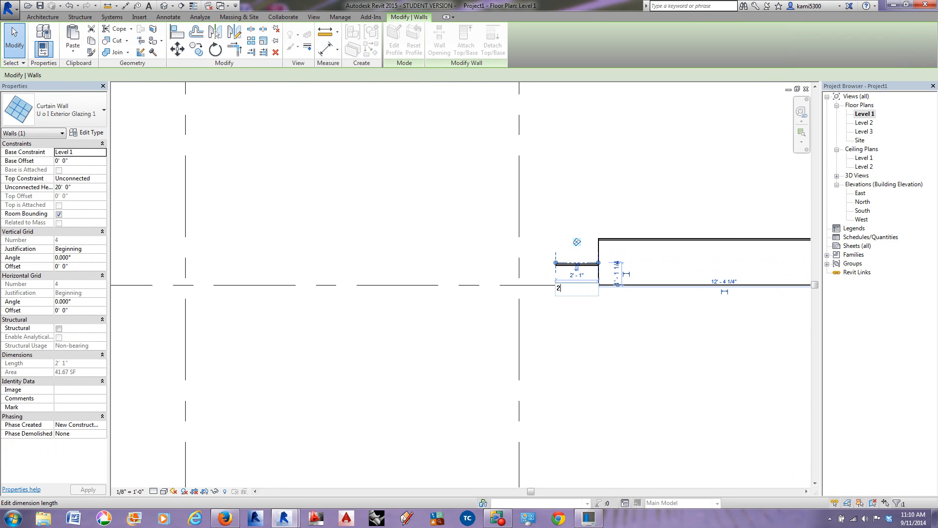
key(Return)
scroll(509, 310, down, 5)
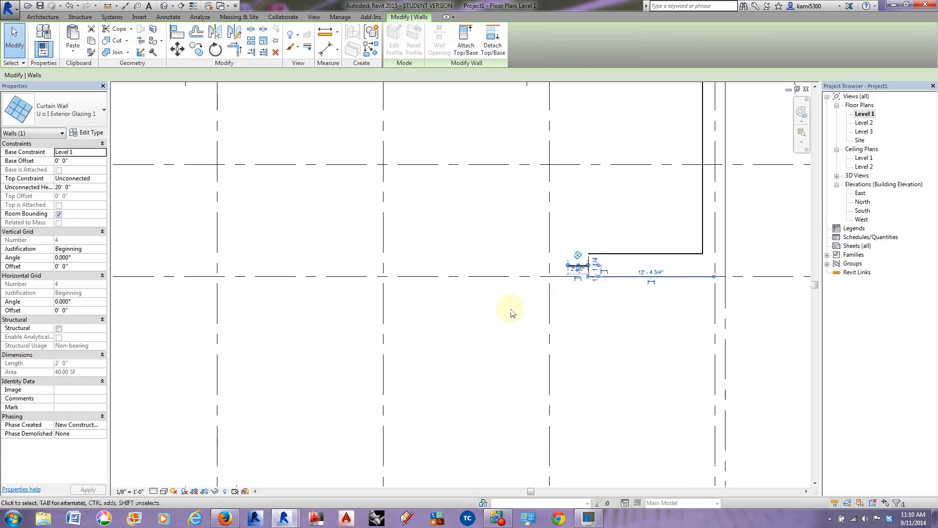
click(638, 308)
Step: Draw a U o I Exterior Glazing 1 arc wall with a 100' radius between the inner ends of the two short curtain walls, bowing into the building
scroll(638, 308, down, 1)
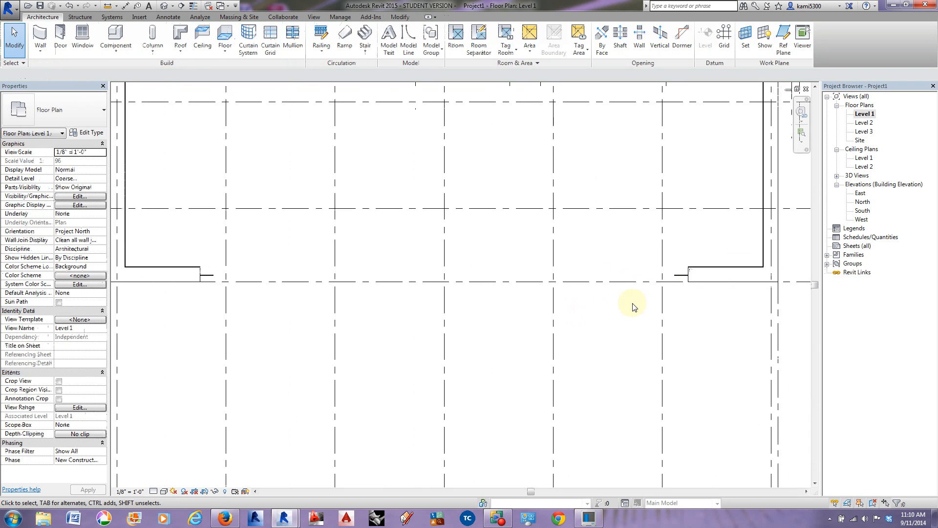
click(42, 34)
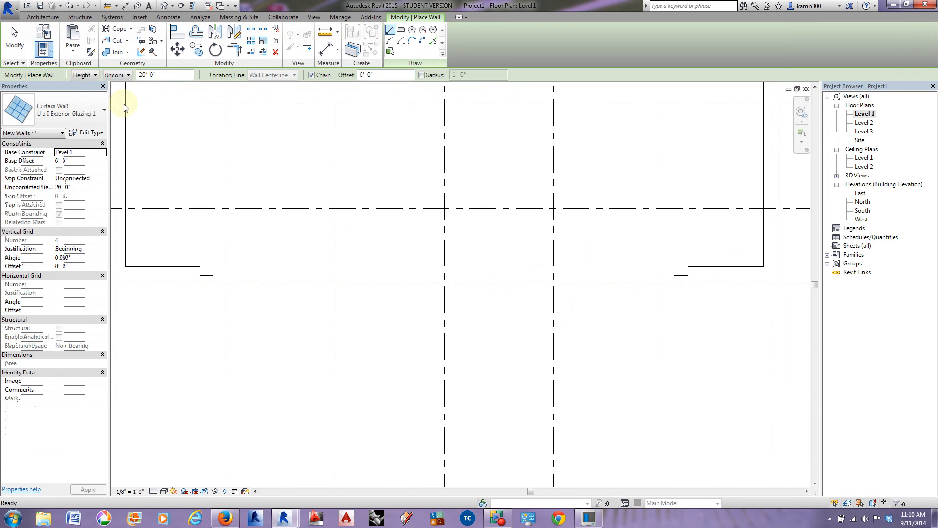
click(390, 41)
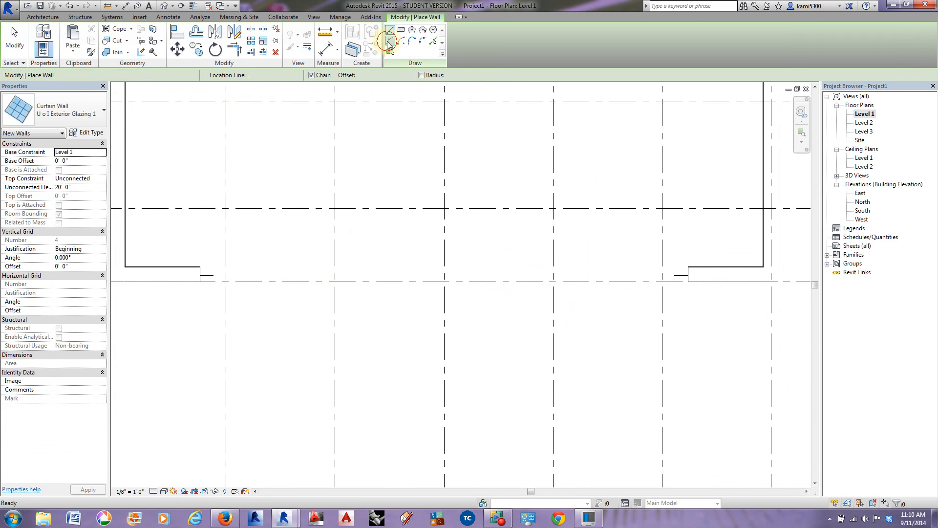
click(215, 277)
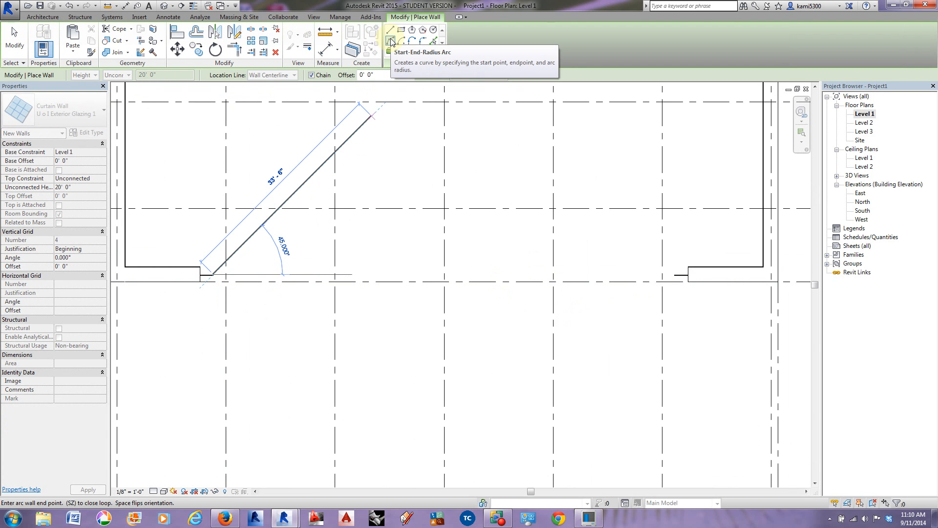
click(674, 275)
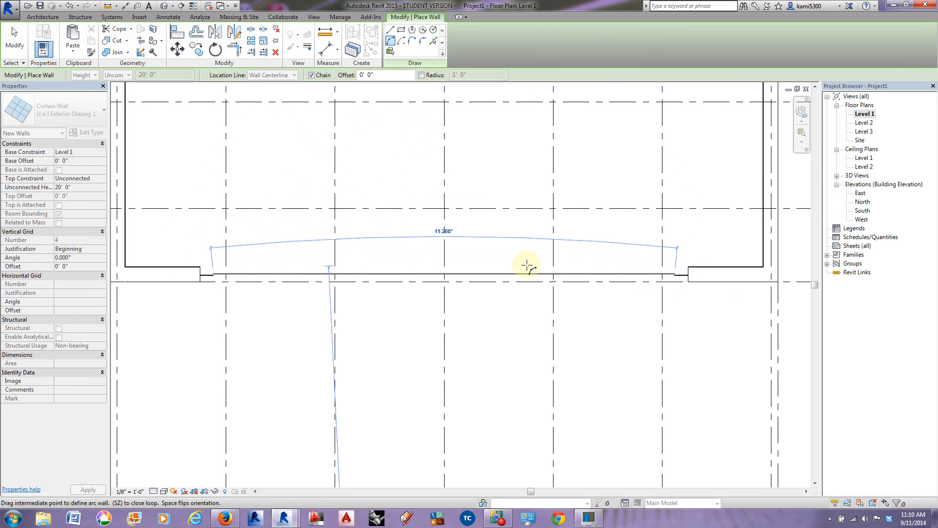
scroll(413, 182, down, 1)
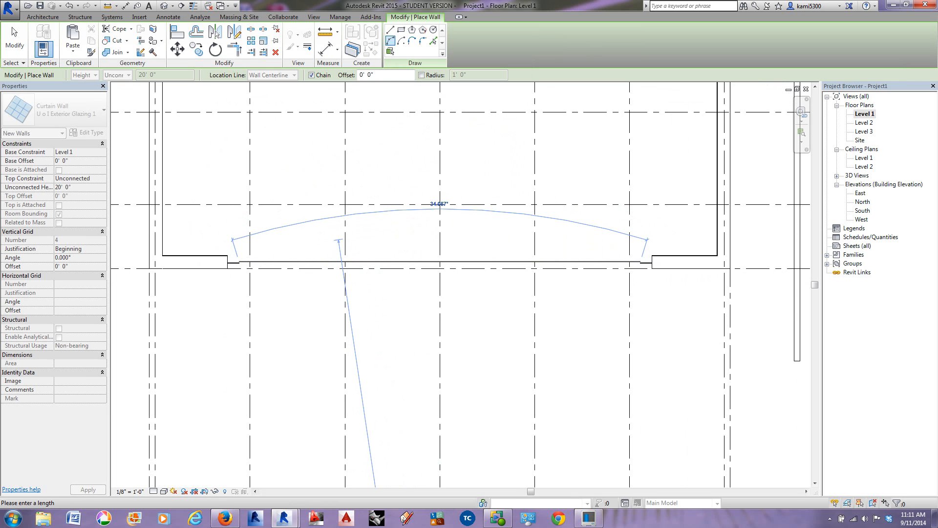
click(440, 226)
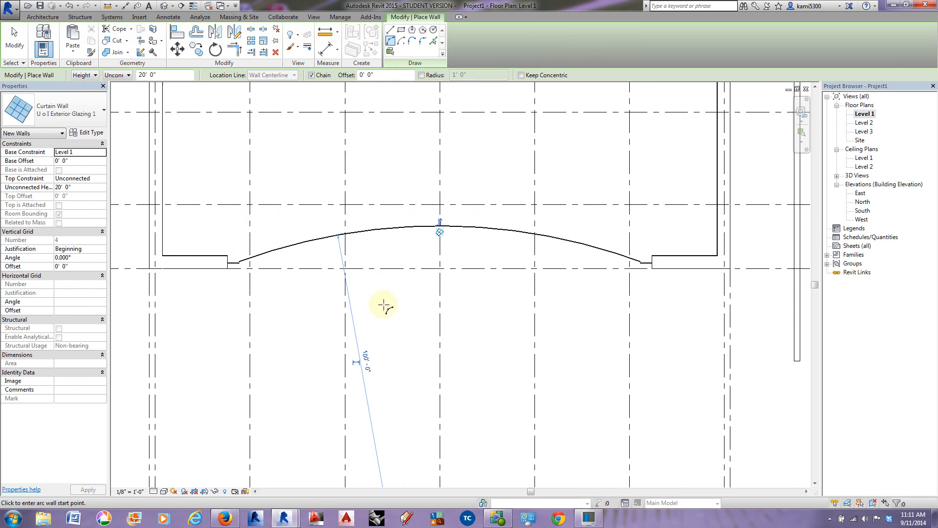
middle_drag(370, 371, 364, 359)
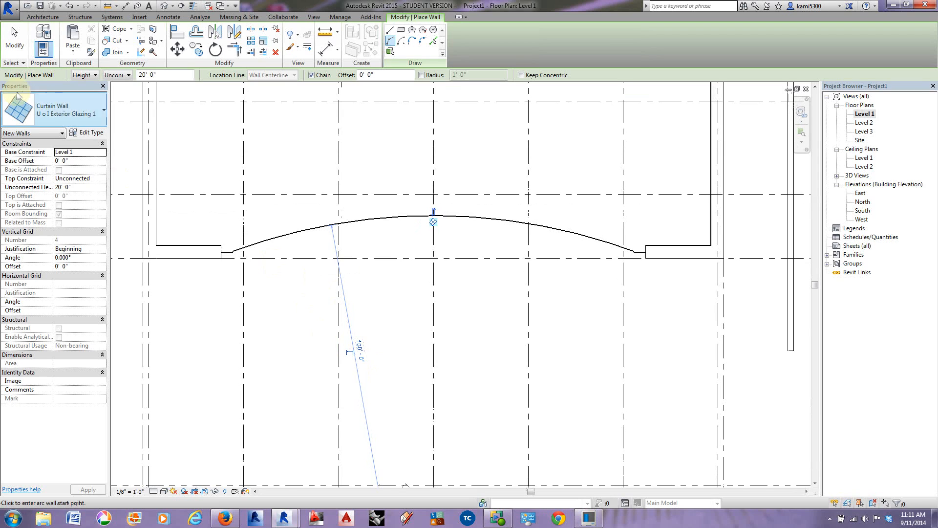
scroll(432, 223, up, 1)
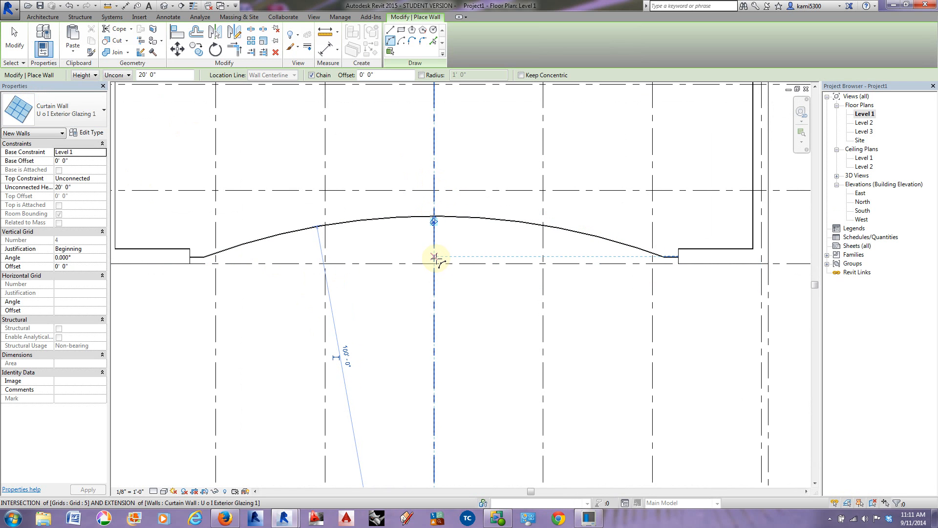
key(Escape)
key(Escape)
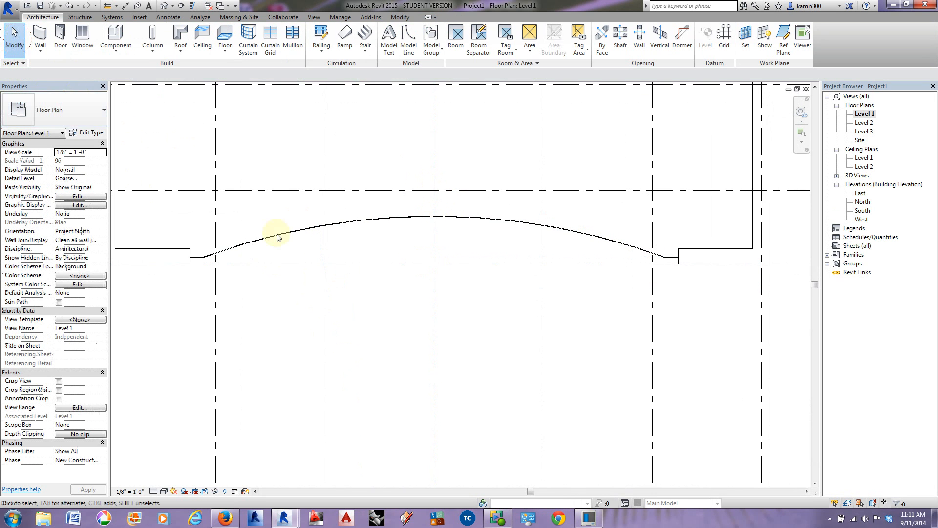
Step: In the 3D view, select the whole building and filter the selection to only Stacked Walls and Walls
click(164, 6)
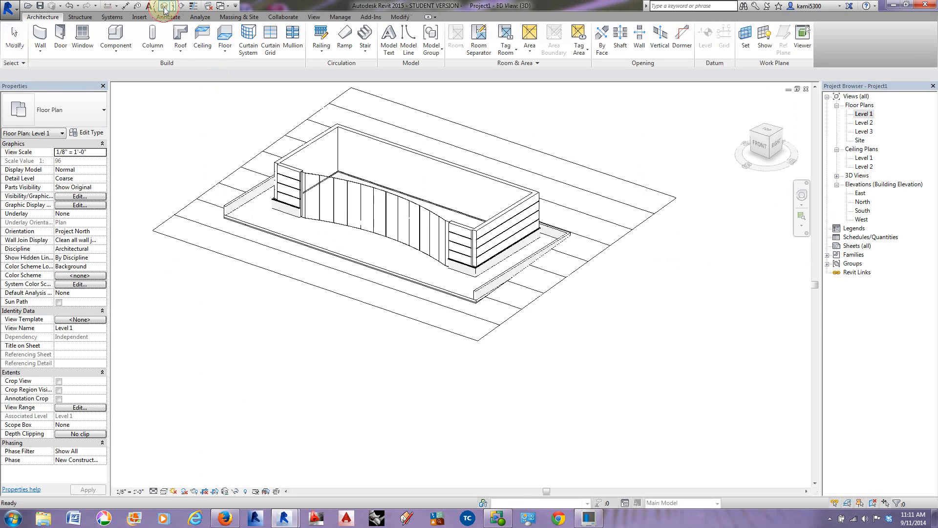
shift+middle_drag(467, 310, 496, 210)
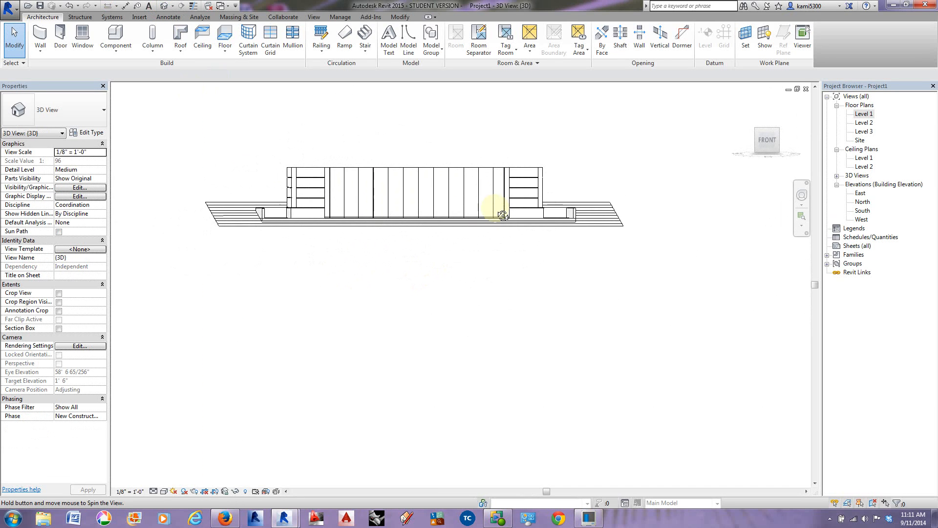
drag(576, 184, 263, 143)
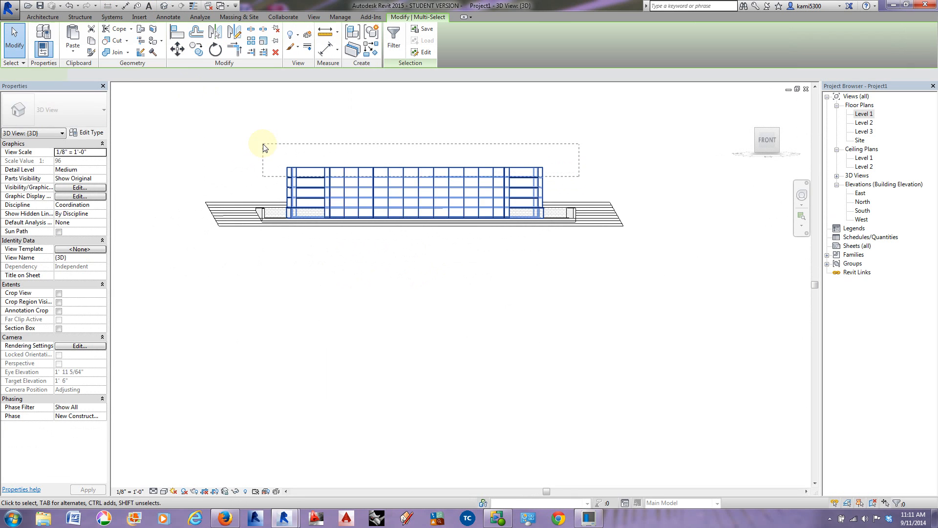
shift+middle_drag(342, 318, 250, 269)
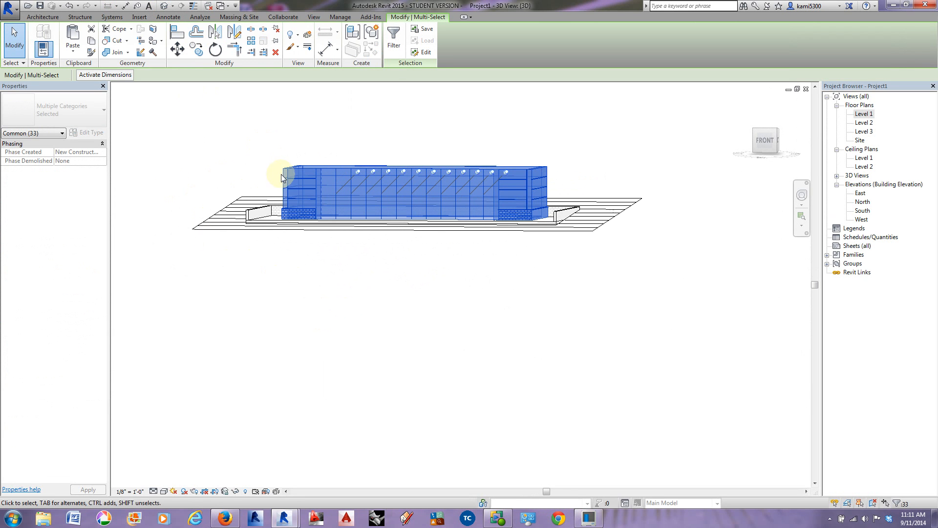
click(390, 38)
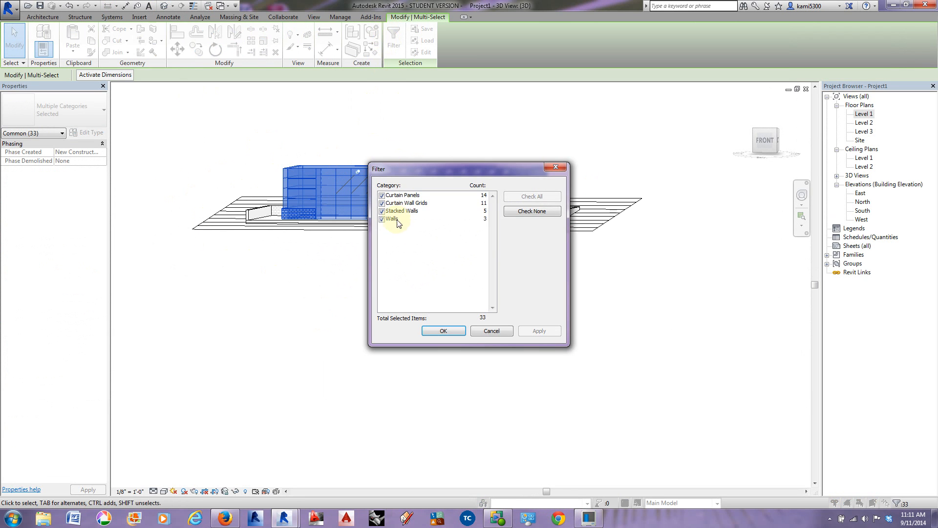
click(382, 211)
click(382, 203)
click(382, 195)
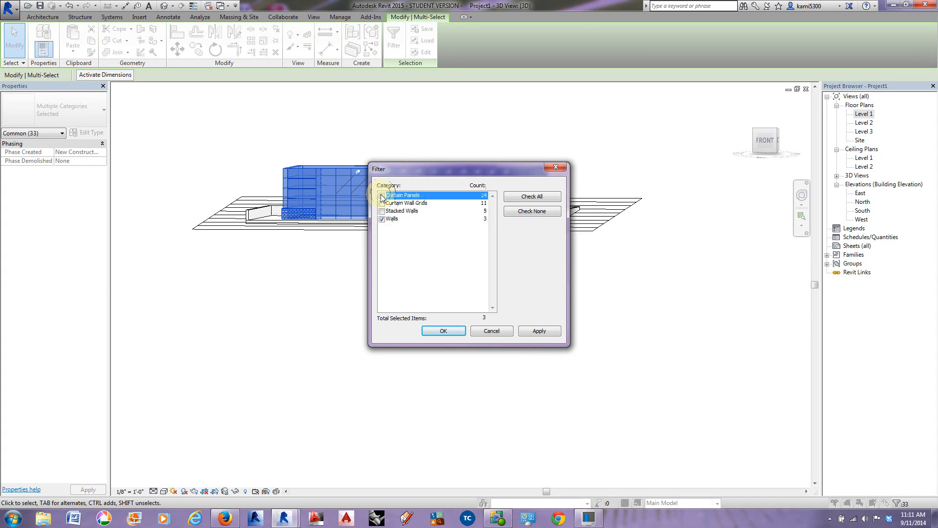
click(382, 211)
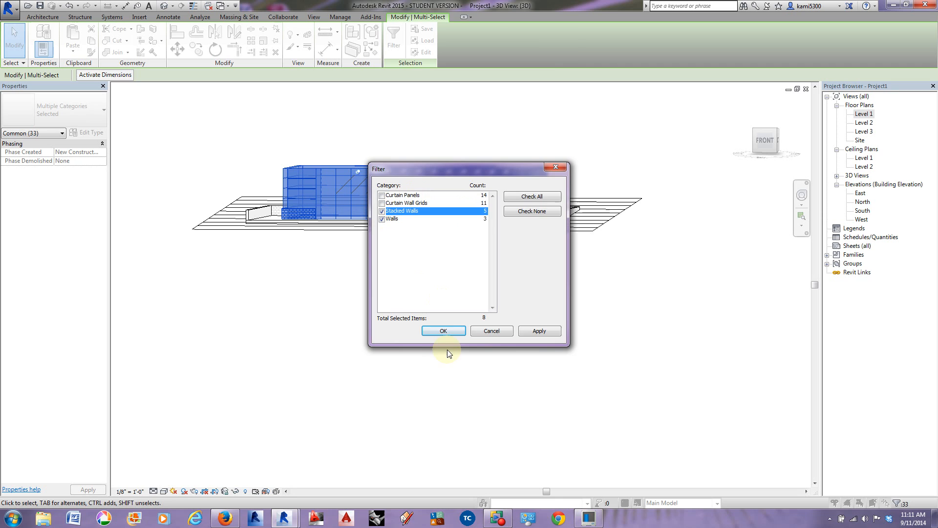
click(443, 331)
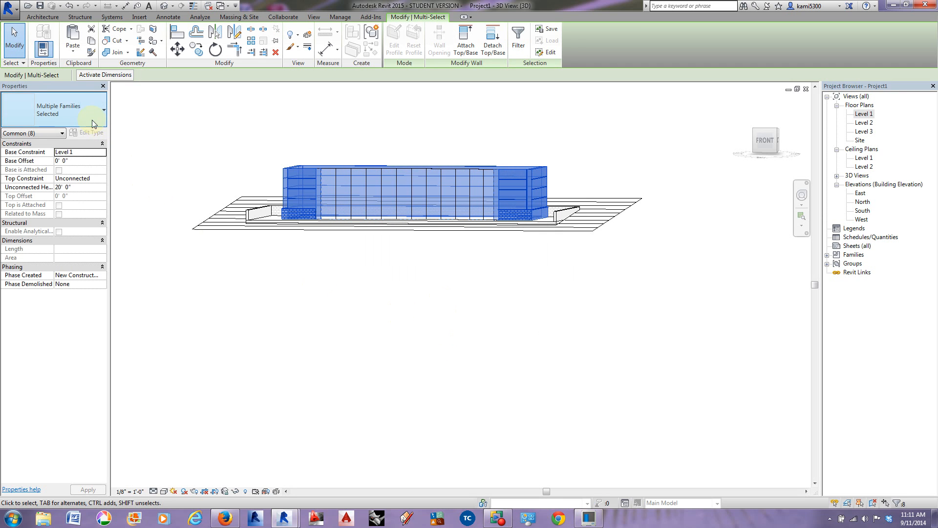
Step: Set the top constraint of the selected stacked and curtain walls to Level 3, and clear the selection
click(103, 180)
click(93, 209)
click(394, 306)
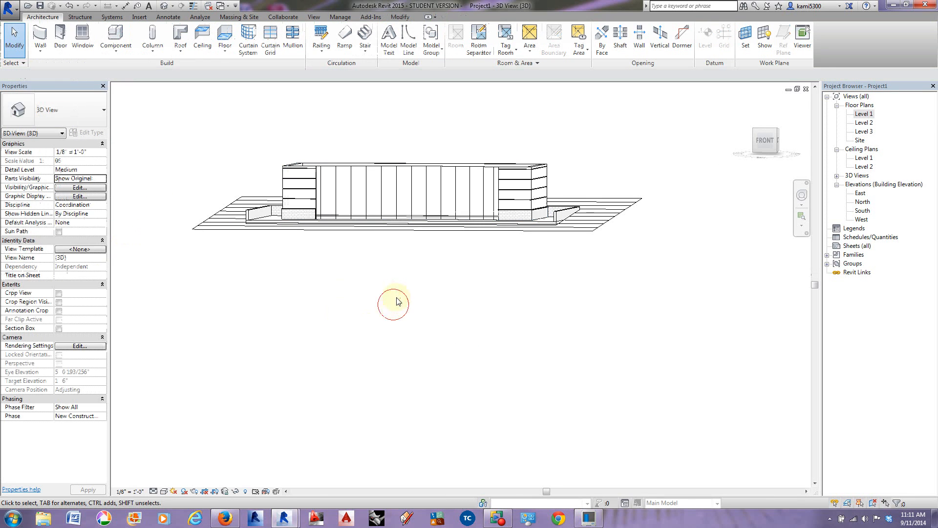
Step: Examine the front curtain wall and its east end in 3D, and look at the building outline in the Level 3 floor plan
shift+middle_drag(424, 247, 451, 266)
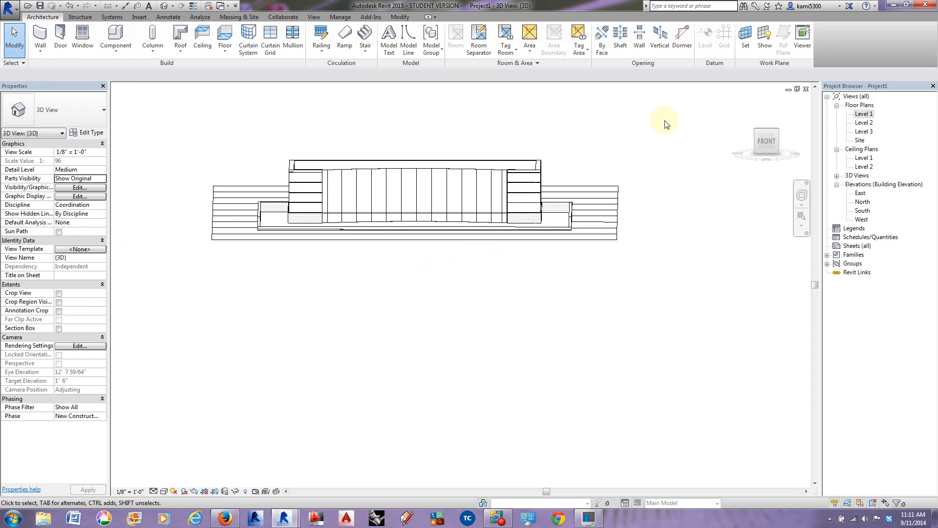
middle_drag(594, 253, 586, 262)
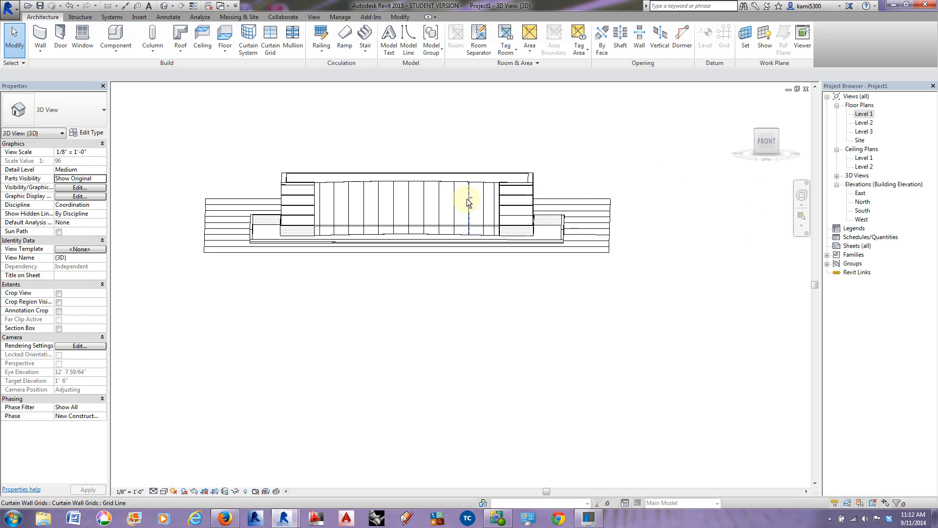
shift+middle_drag(629, 256, 536, 258)
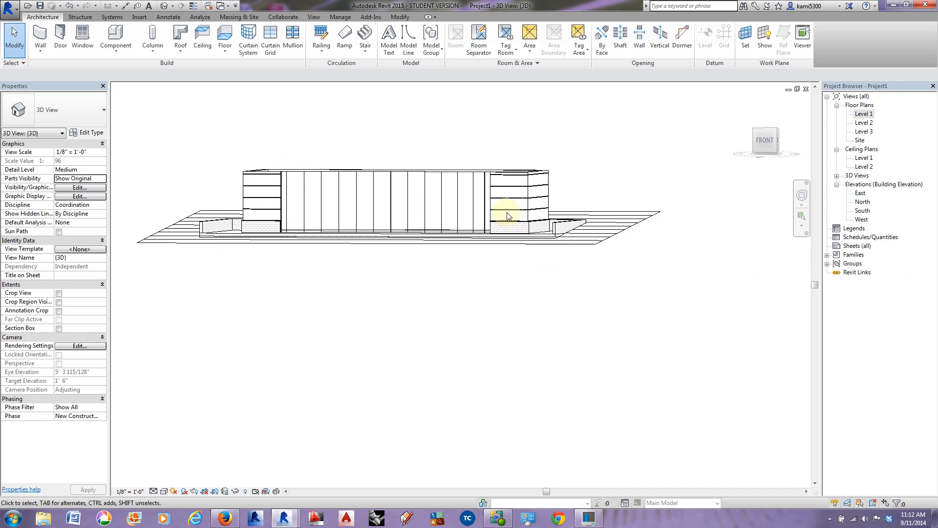
scroll(488, 178, up, 3)
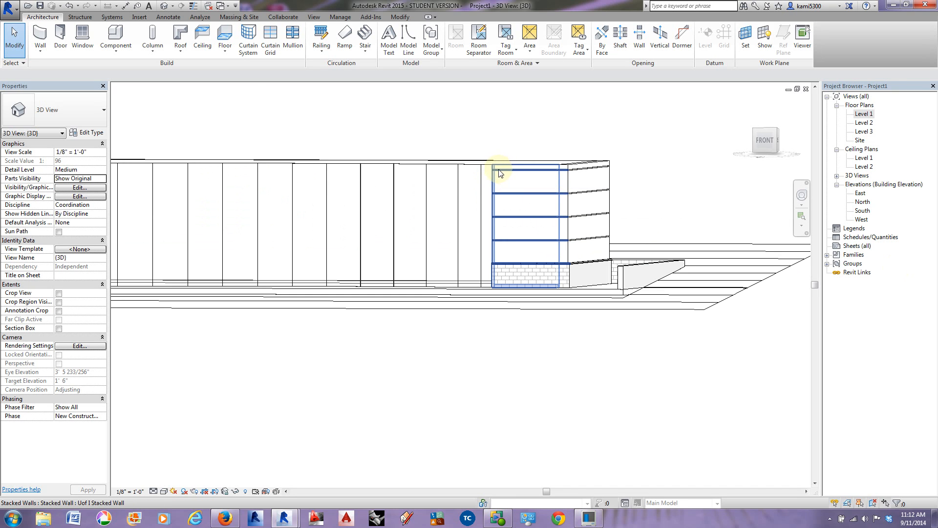
shift+middle_drag(494, 205, 513, 215)
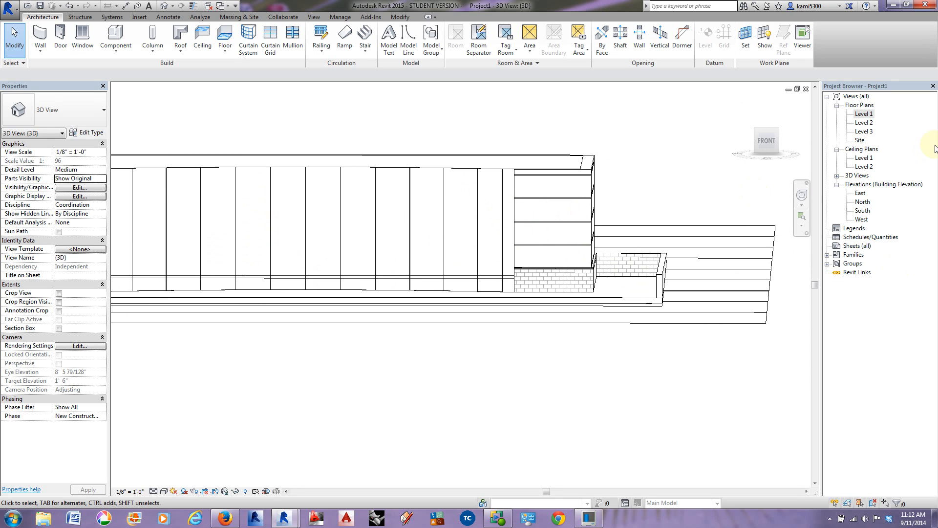
double_click(864, 131)
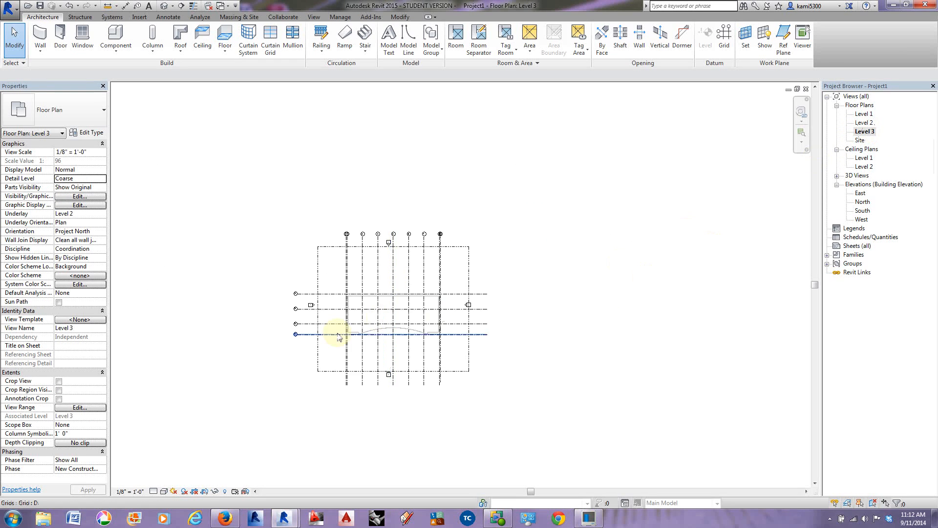
scroll(342, 333, up, 4)
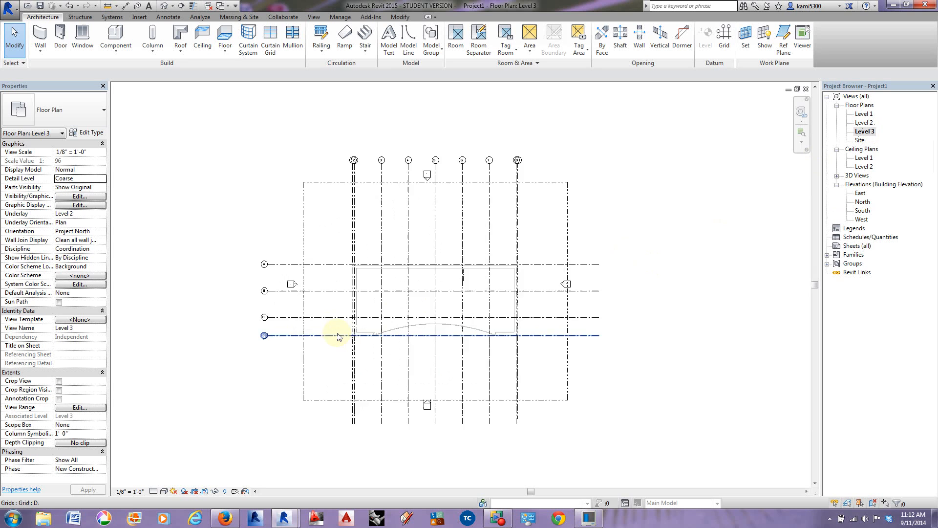
Step: In the Level 2 floor plan, start a new wall of type Basic Wall Exterior - CMU Insulated Top
double_click(866, 124)
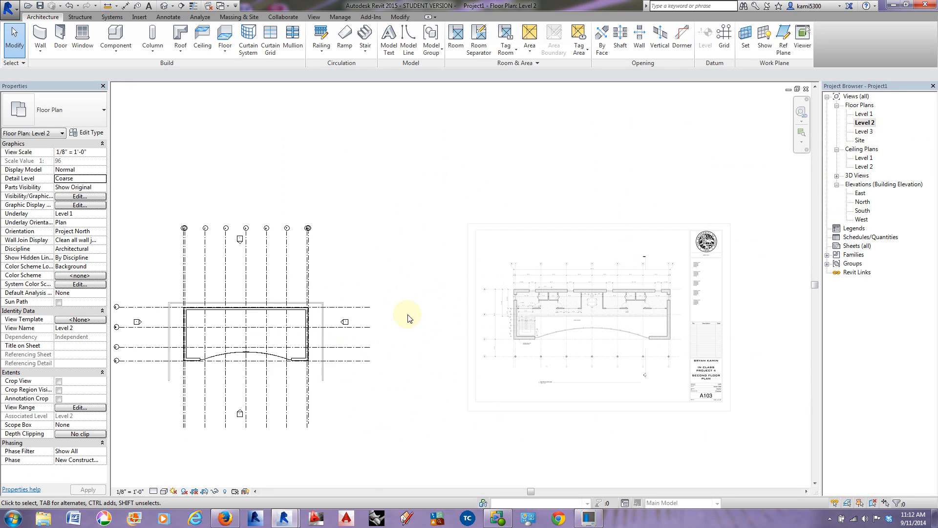
scroll(328, 368, up, 5)
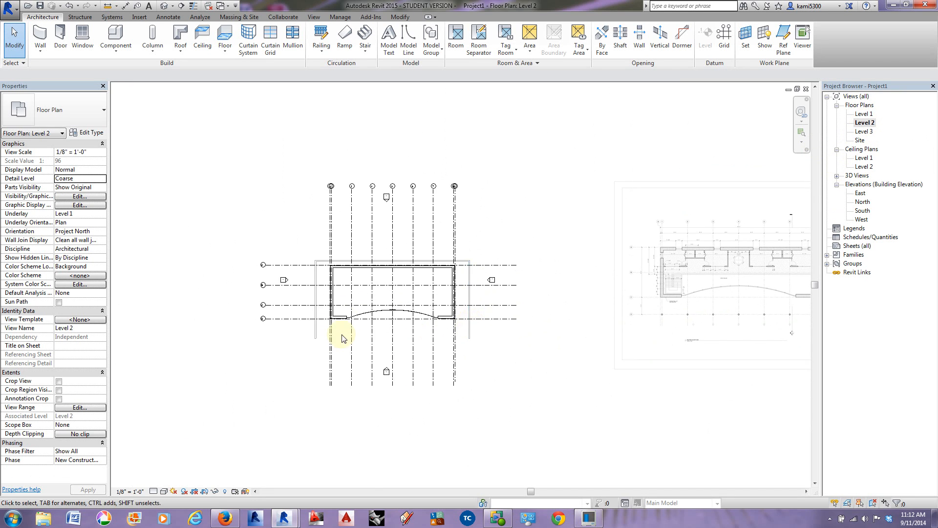
scroll(425, 321, up, 5)
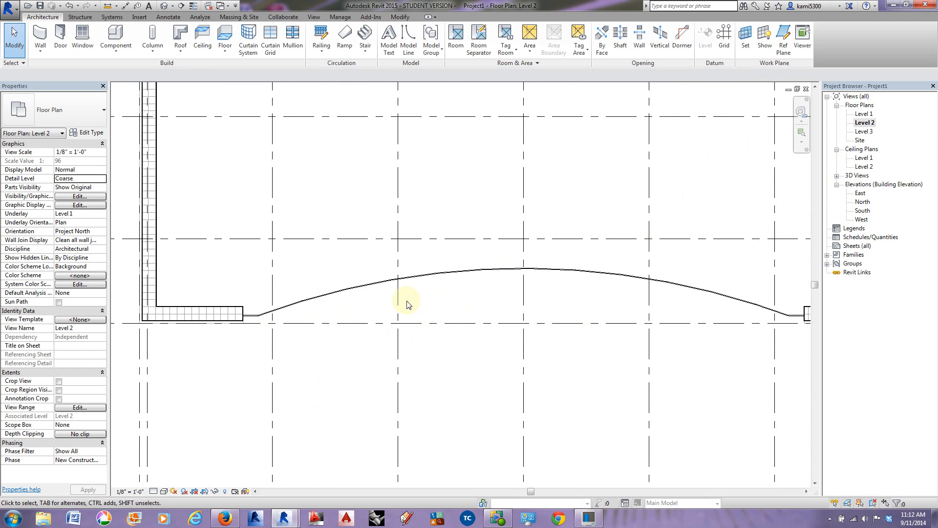
click(41, 35)
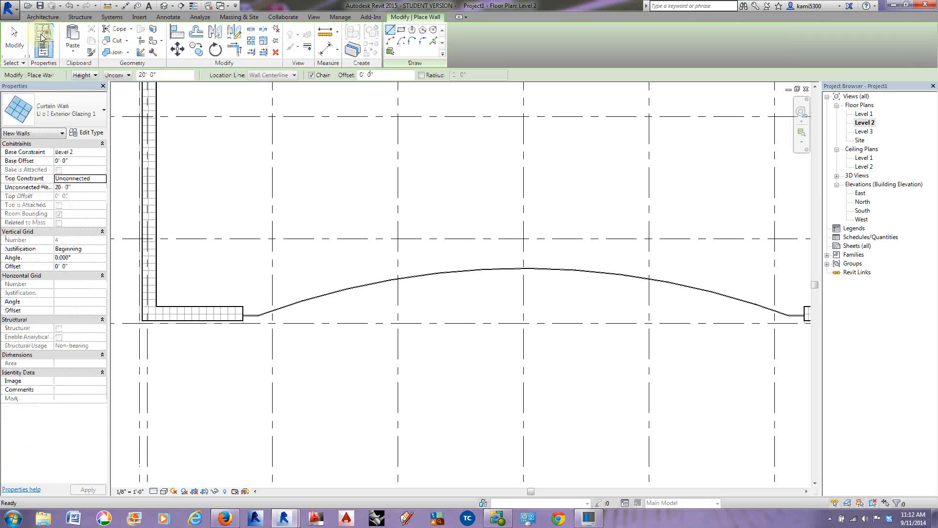
click(58, 111)
scroll(43, 200, up, 1)
scroll(44, 201, up, 1)
scroll(44, 204, down, 2)
scroll(39, 257, up, 1)
scroll(39, 257, up, 5)
scroll(38, 221, up, 5)
scroll(39, 221, down, 4)
scroll(39, 221, up, 3)
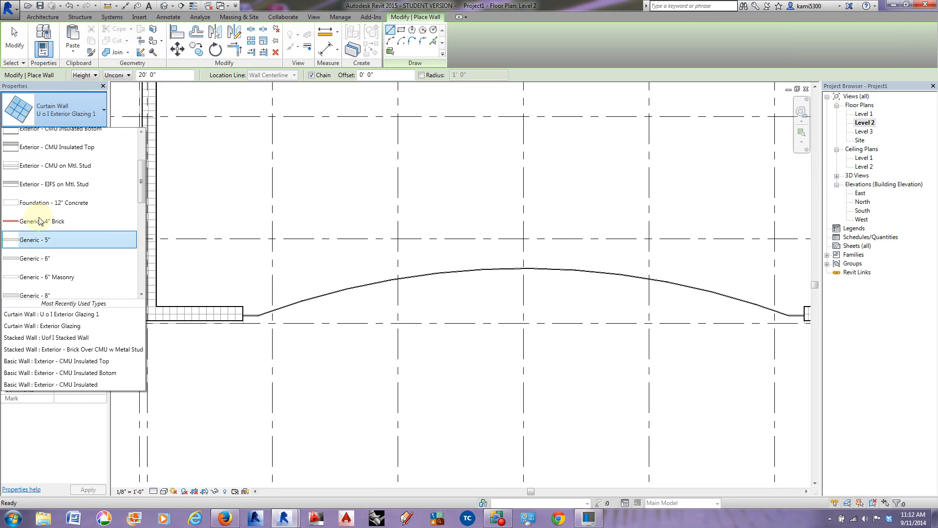
scroll(42, 215, up, 1)
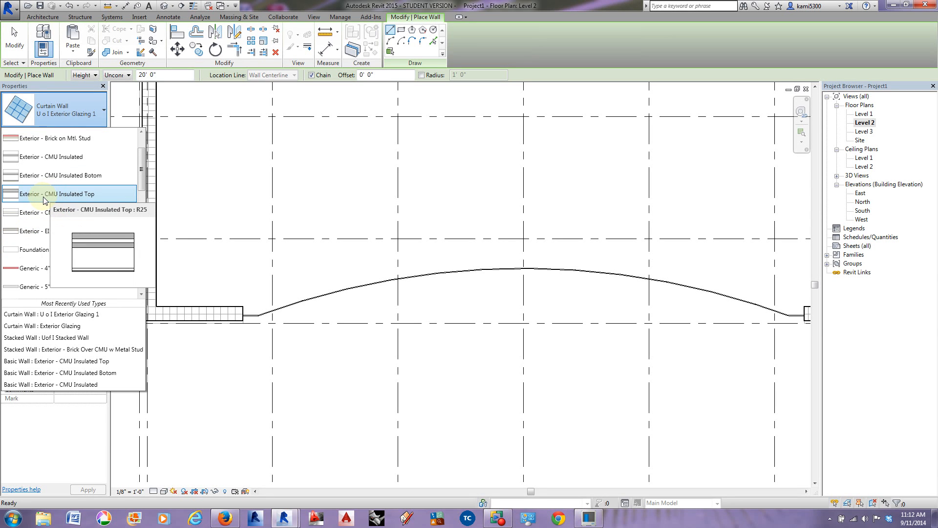
click(69, 202)
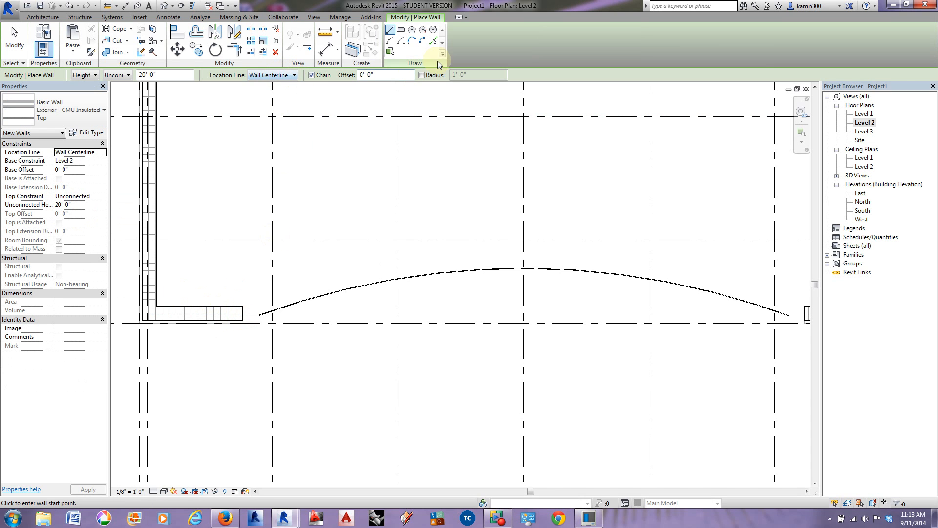
Step: Try to create the CMU wall by picking the west short curtain wall's reference line, and undo it
click(435, 43)
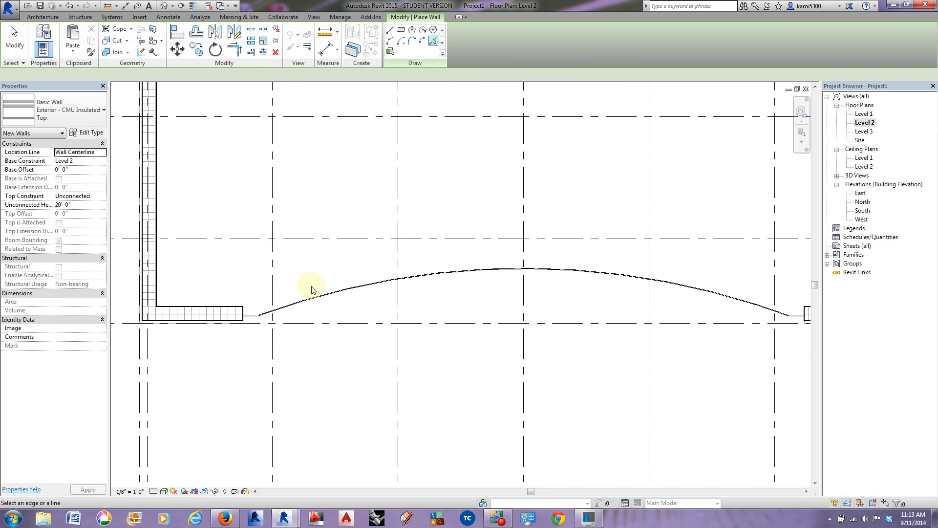
scroll(252, 320, up, 3)
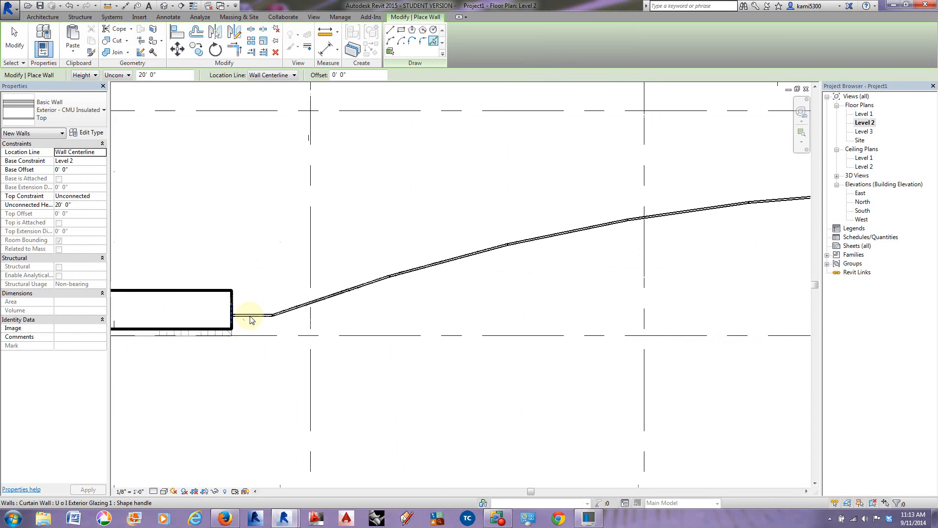
key(Tab)
key(Tab)
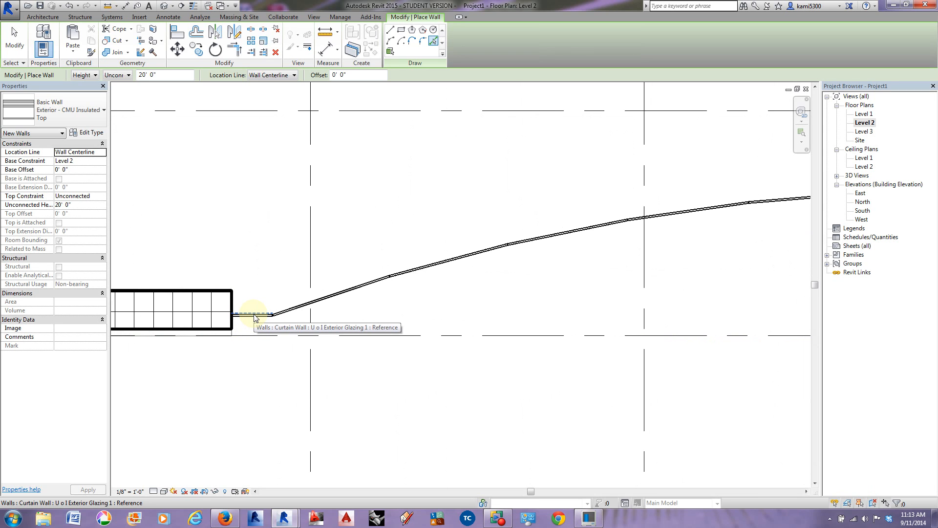
click(253, 314)
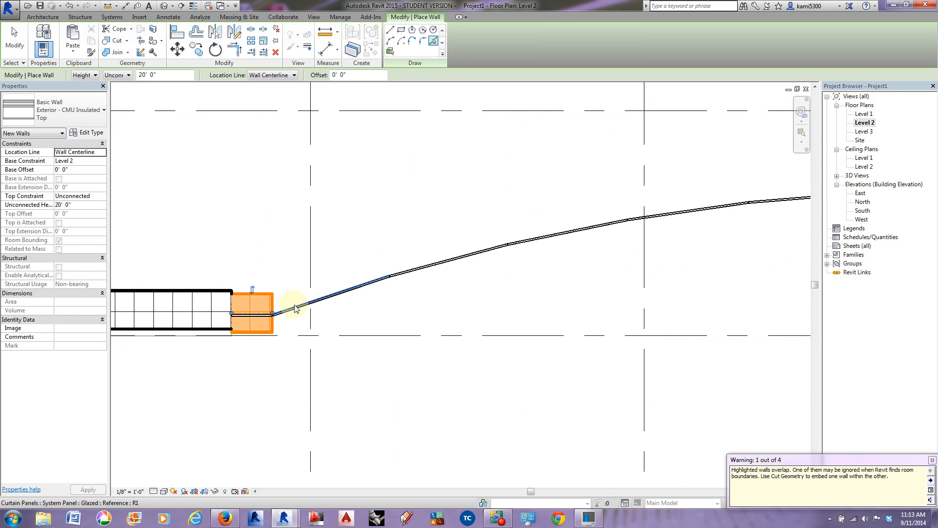
key(Escape)
key(Escape)
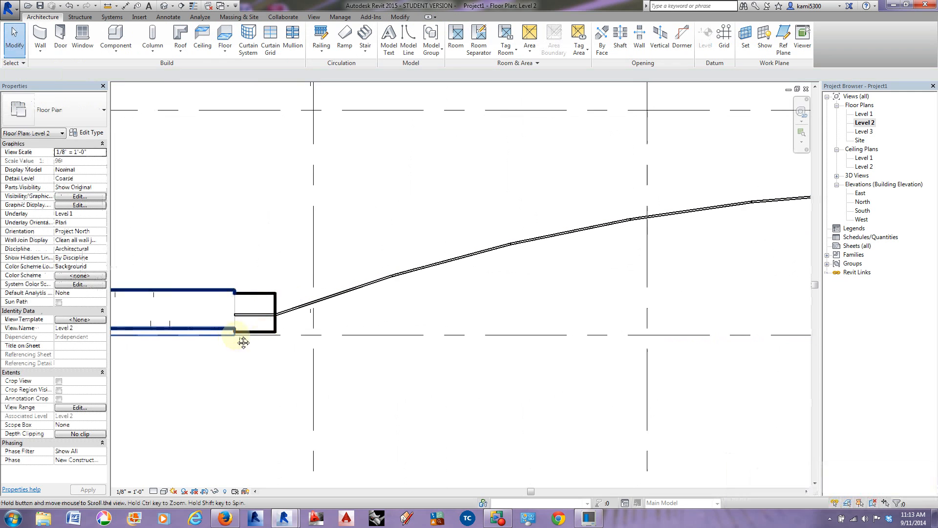
key(a)
key(l)
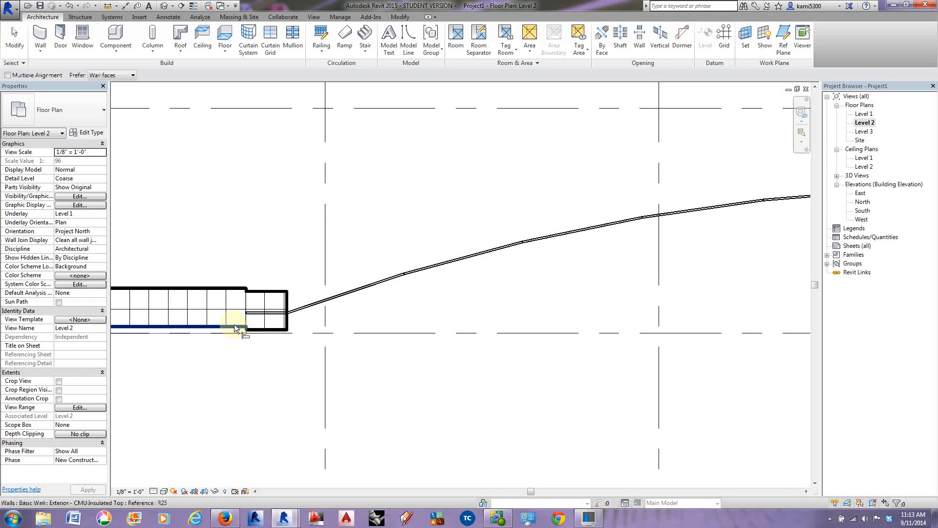
key(ctrl+z)
key(Escape)
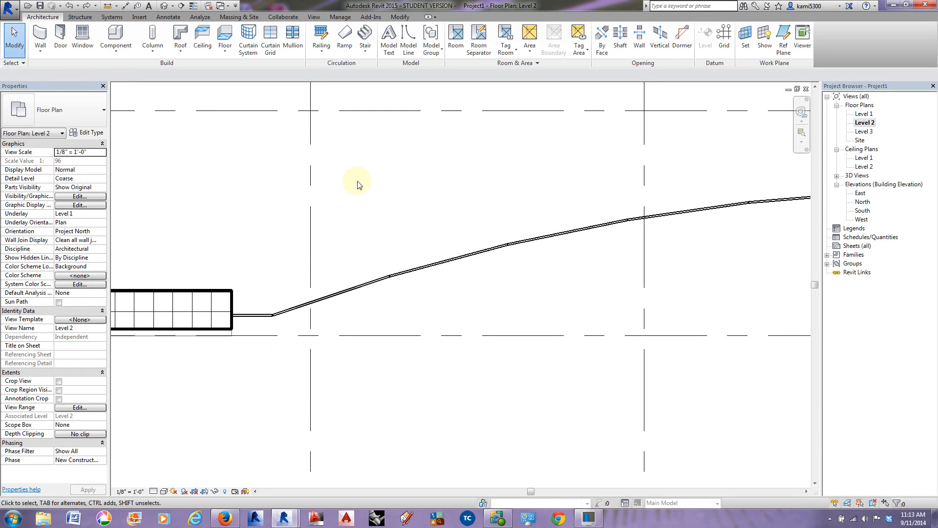
Step: Draw a 2'-0" Exterior - CMU Insulated Top wall from the west front wall's centerline endpoint over the short curtain wall
click(40, 35)
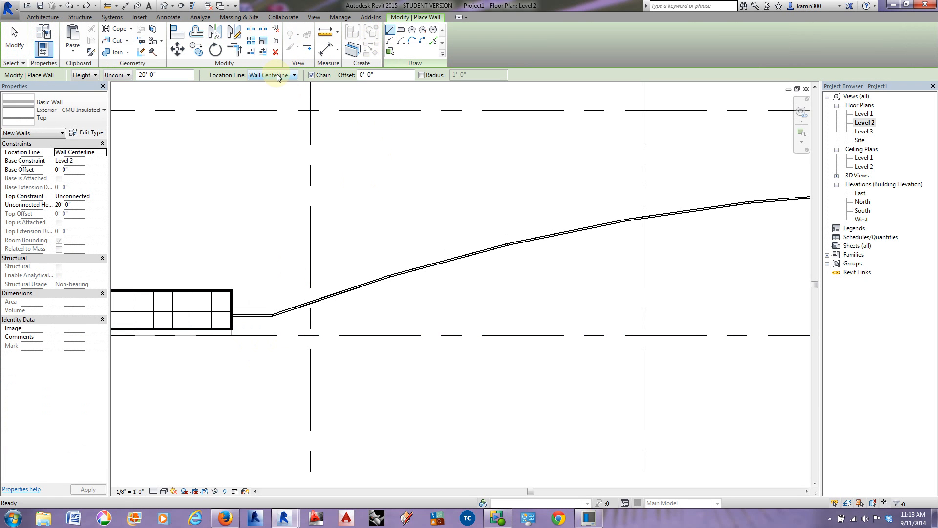
click(232, 309)
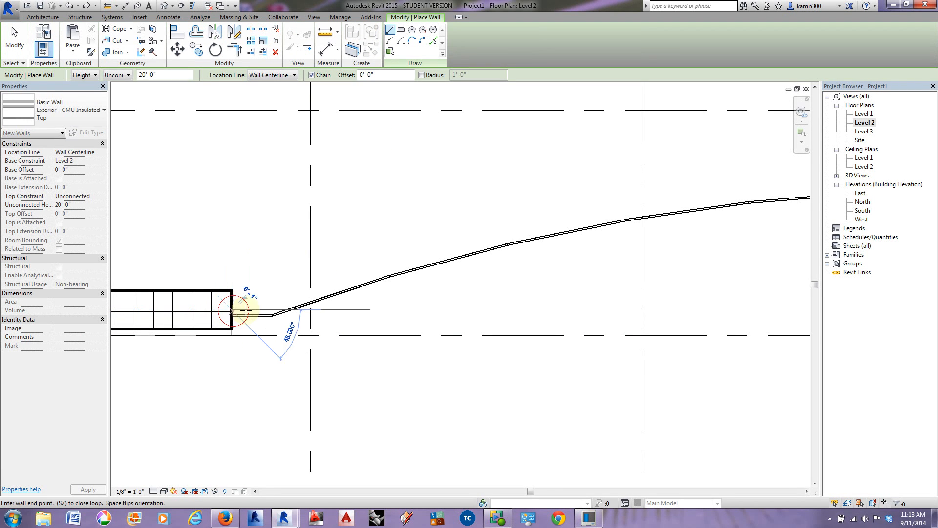
click(272, 310)
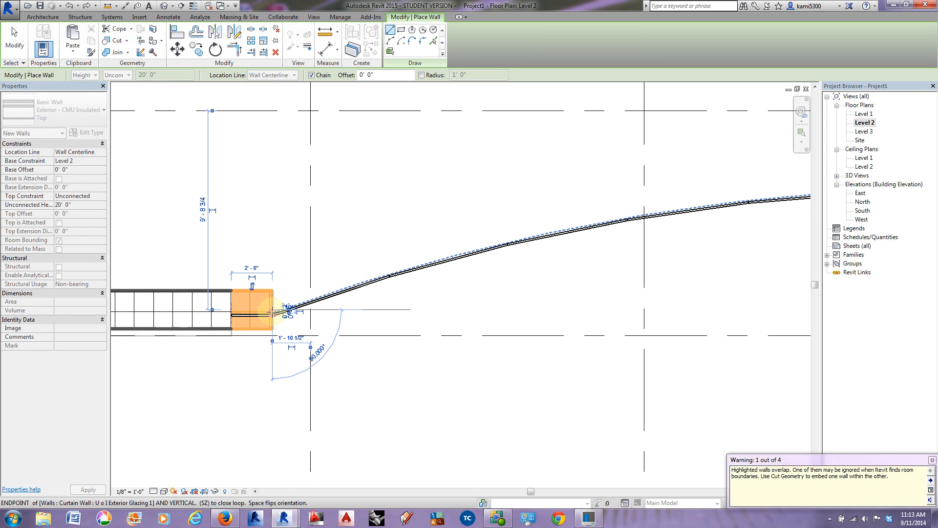
key(Escape)
key(Escape)
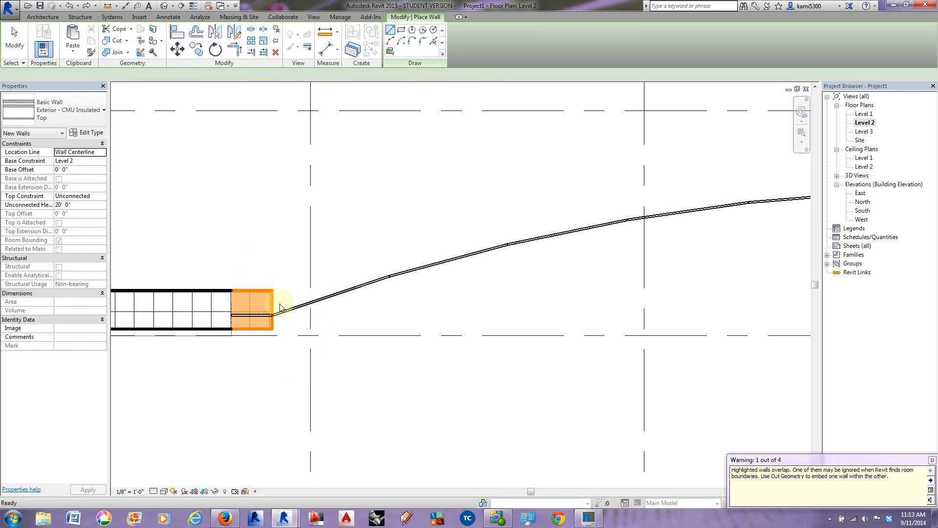
Step: Select the new 2'-0" wall segment and flip its orientation
click(261, 292)
scroll(261, 291, down, 3)
scroll(401, 307, up, 1)
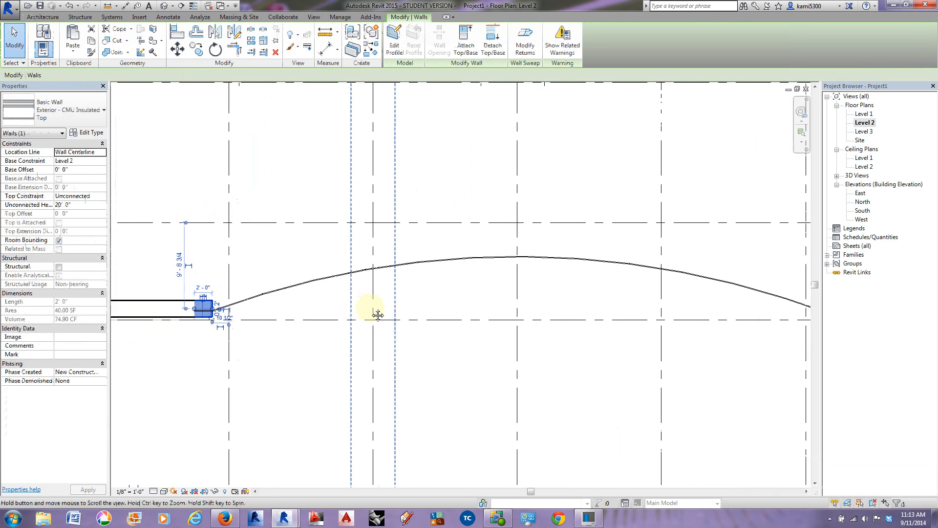
scroll(202, 300, up, 1)
scroll(202, 300, up, 1)
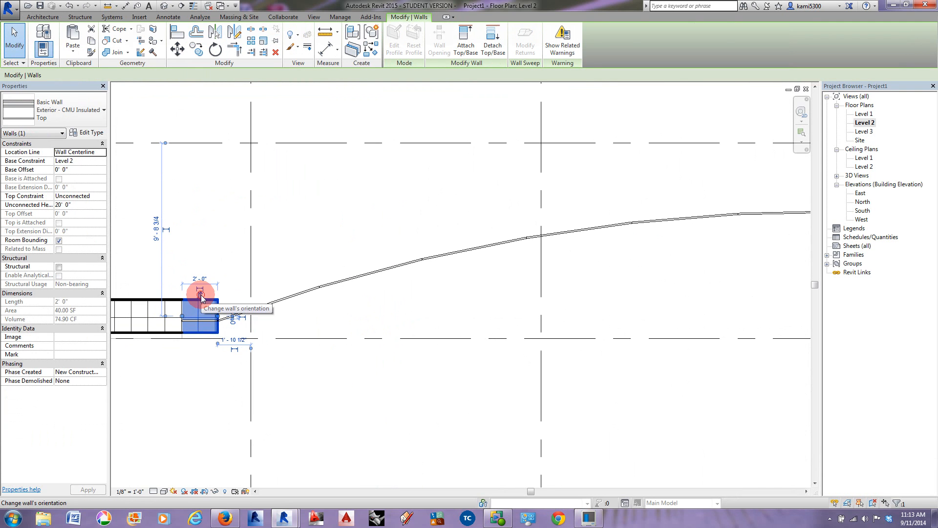
scroll(207, 333, down, 2)
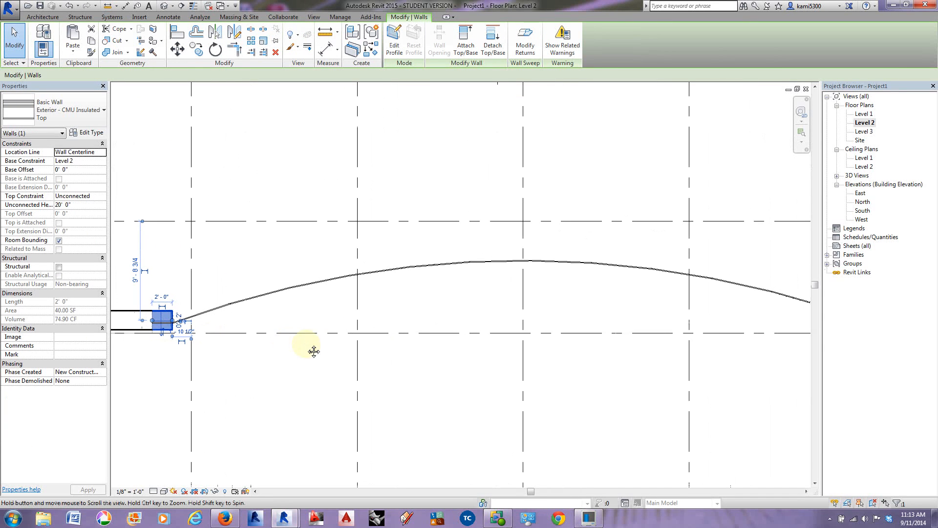
Step: Mirror the 2'-0" wall segment about the building's middle vertical grid line onto the east short curtain wall
click(215, 32)
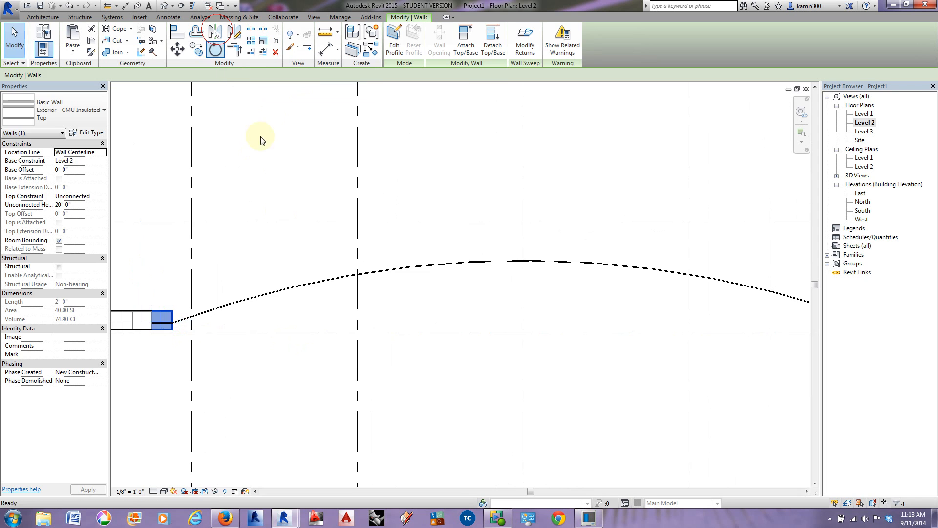
scroll(398, 335, down, 2)
click(461, 254)
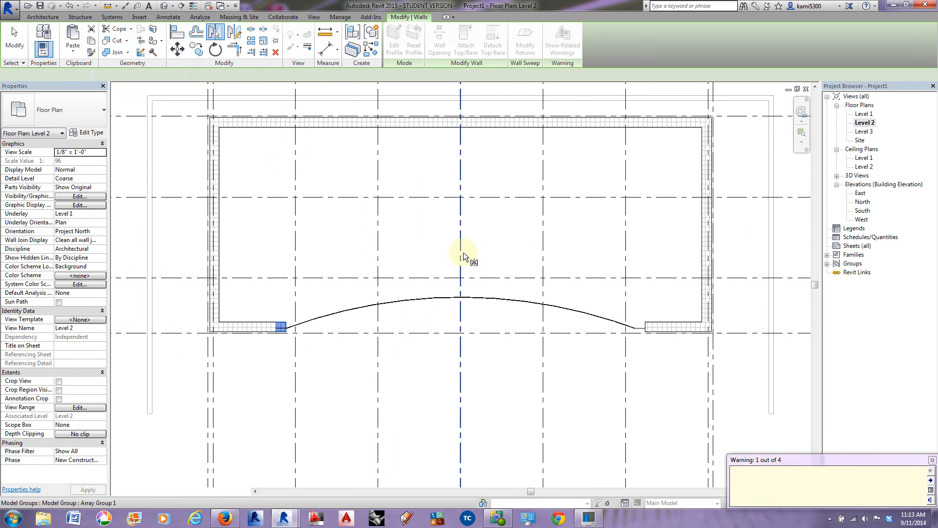
click(637, 329)
scroll(635, 340, up, 5)
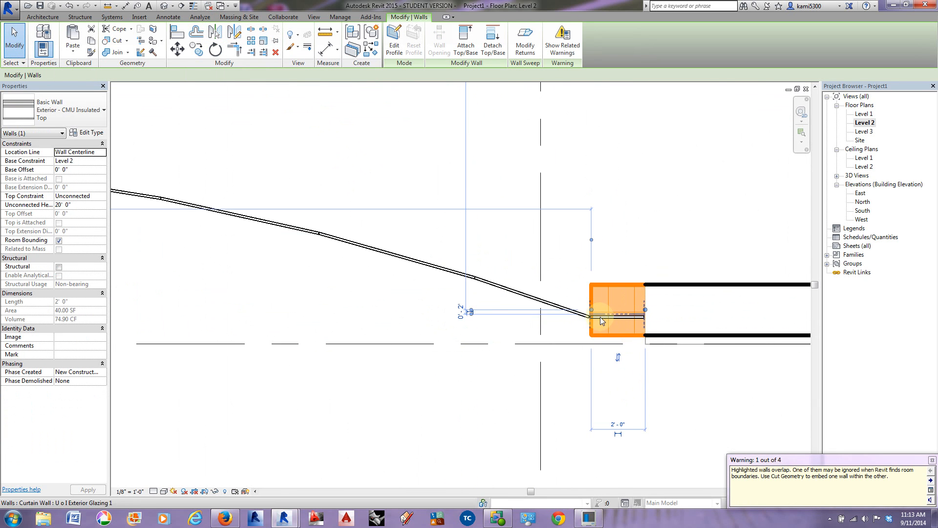
scroll(611, 318, down, 3)
middle_drag(499, 362, 634, 360)
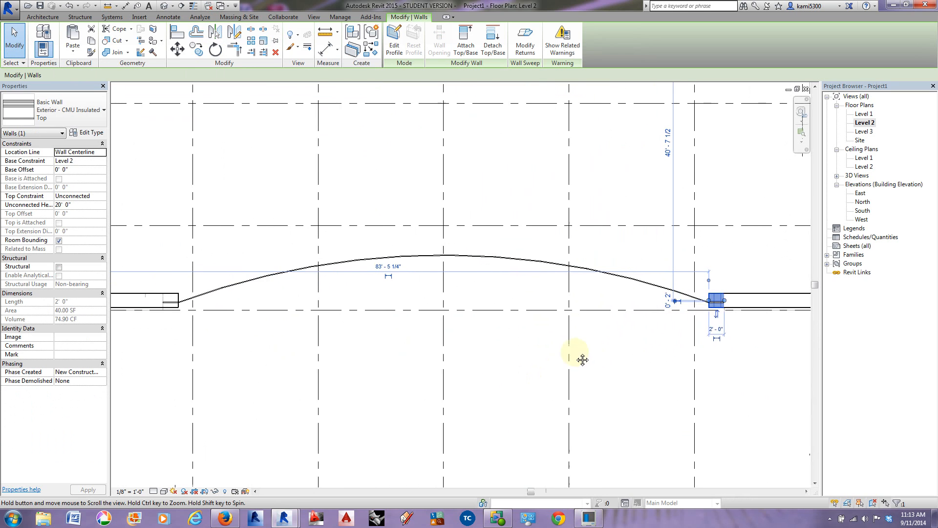
Step: Draw an Exterior - CMU Insulated Top arc wall between the two short segments' inner ends, along the curved curtain wall, radius about 102'-9"
click(42, 17)
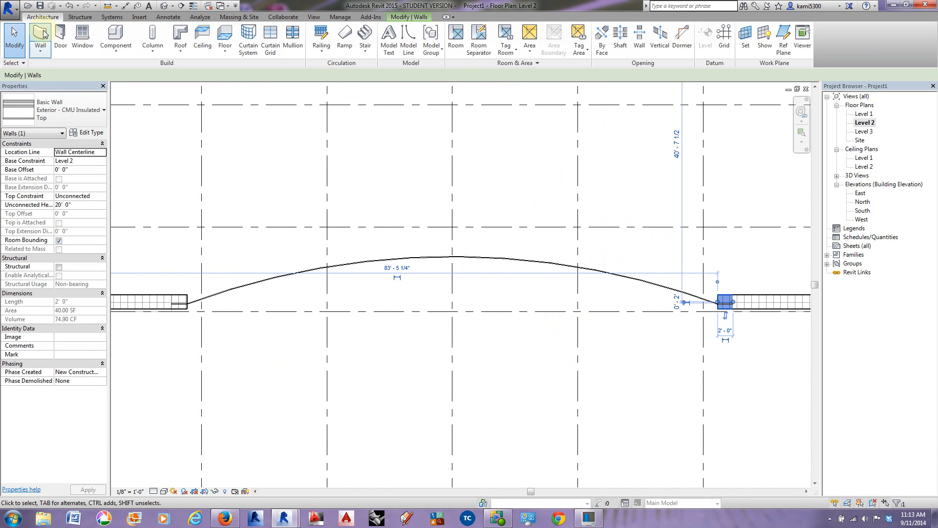
click(42, 35)
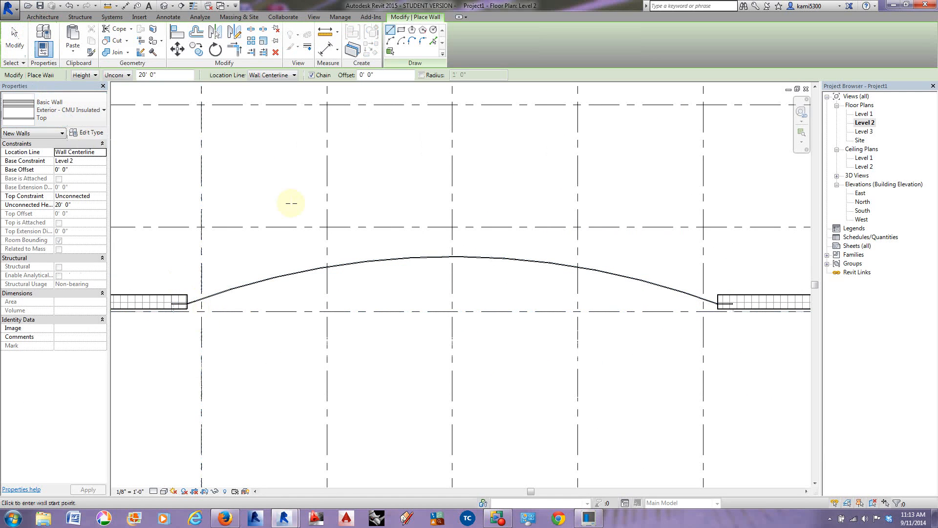
click(390, 41)
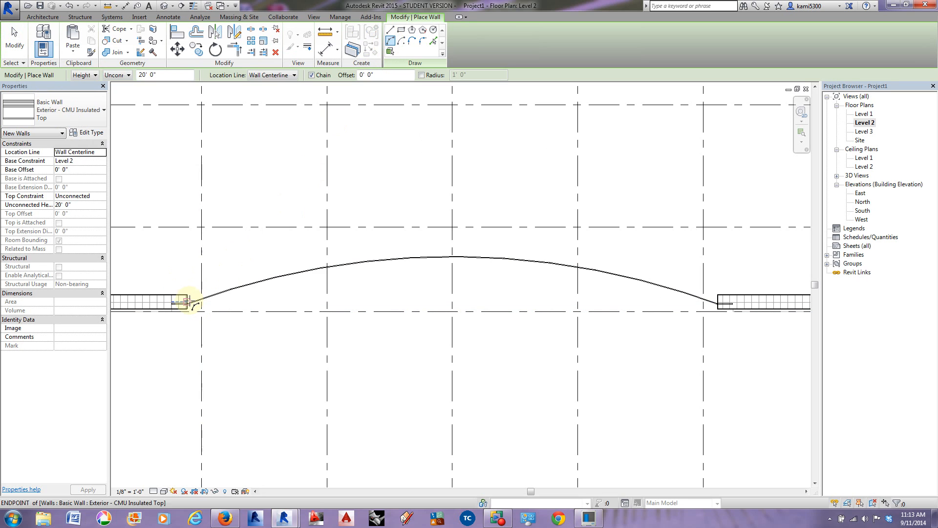
scroll(187, 303, up, 3)
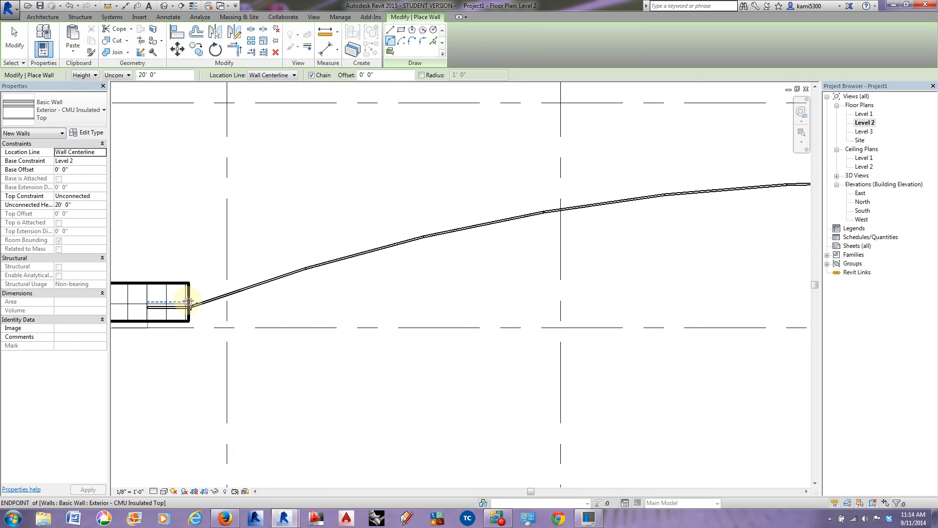
click(189, 302)
scroll(189, 303, down, 3)
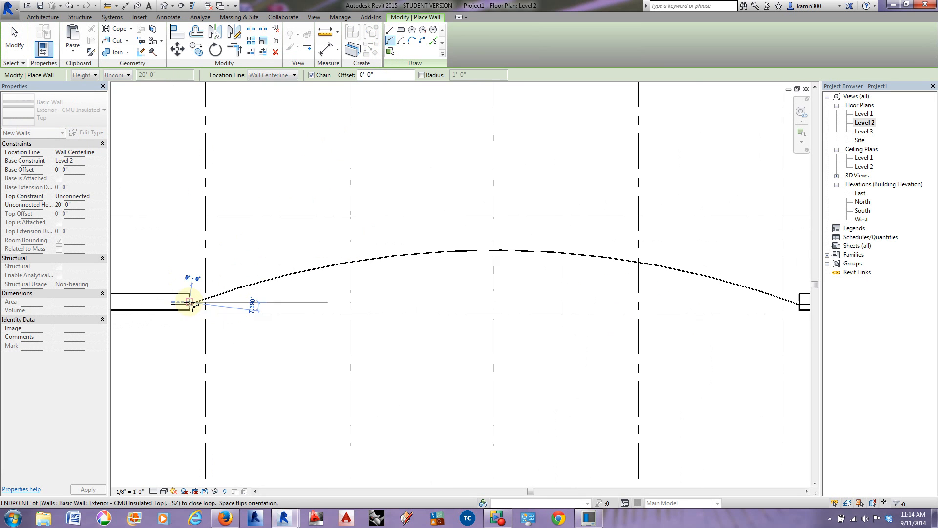
middle_drag(563, 303, 387, 290)
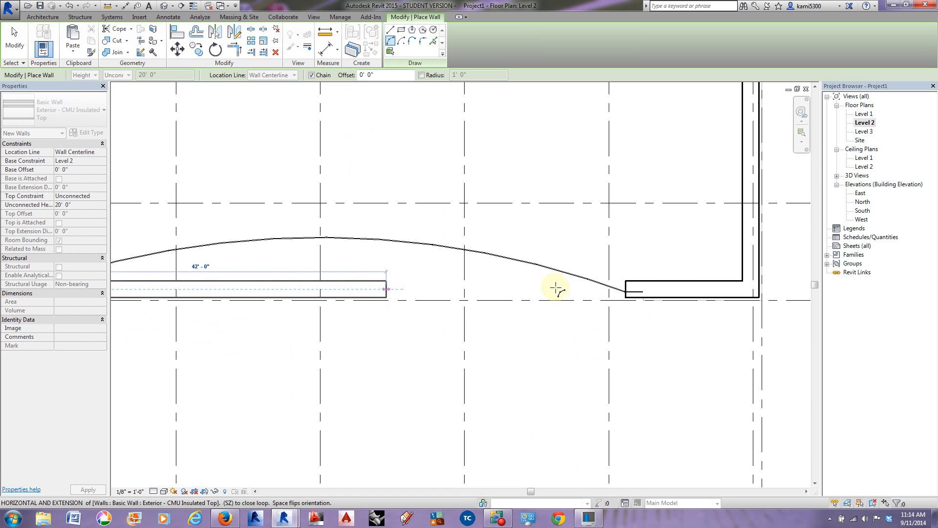
scroll(627, 293, up, 3)
click(628, 294)
scroll(510, 279, down, 2)
middle_drag(389, 302, 758, 218)
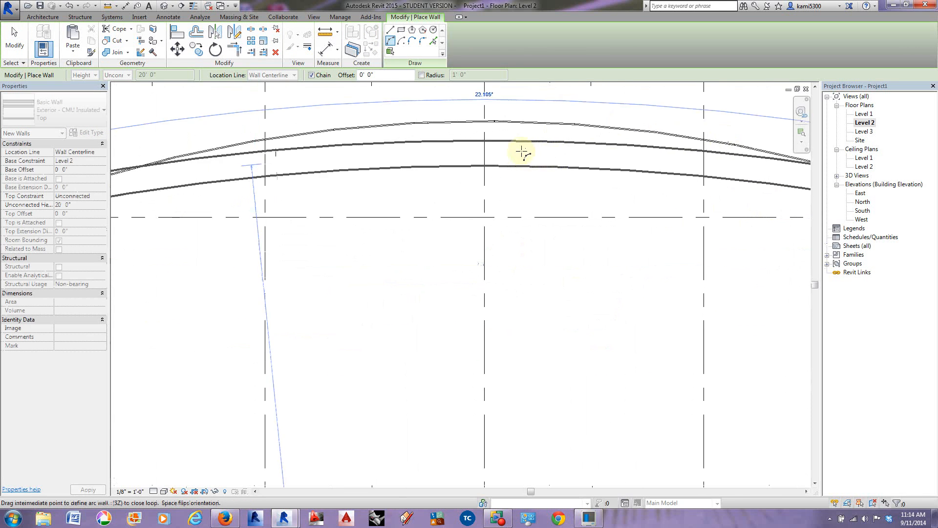
click(507, 120)
scroll(503, 119, down, 3)
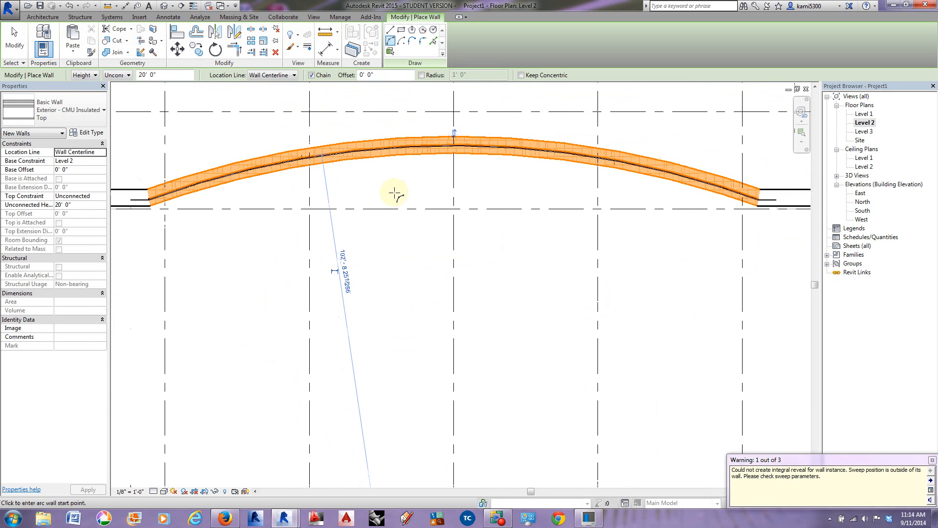
key(Escape)
key(Escape)
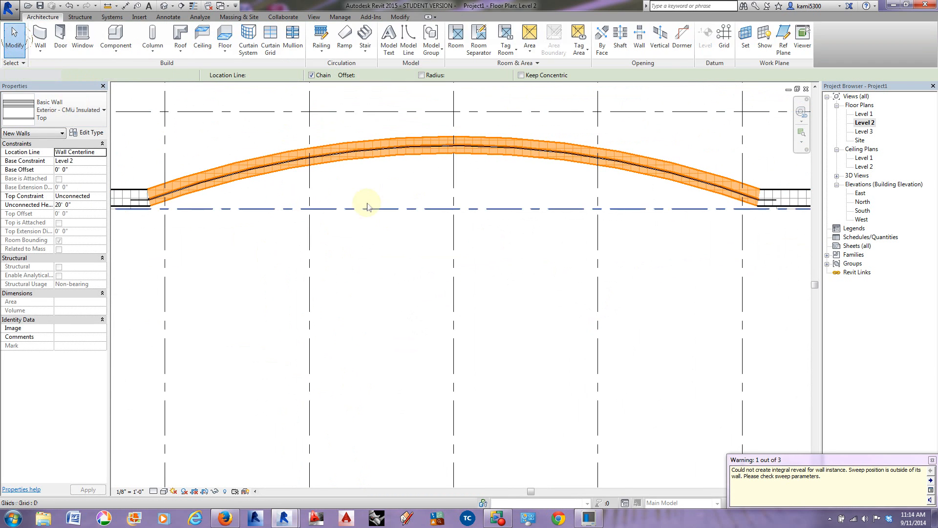
Step: Set the radius of the curved Exterior - CMU Insulated Top wall to 100'-0"
click(386, 143)
click(334, 312)
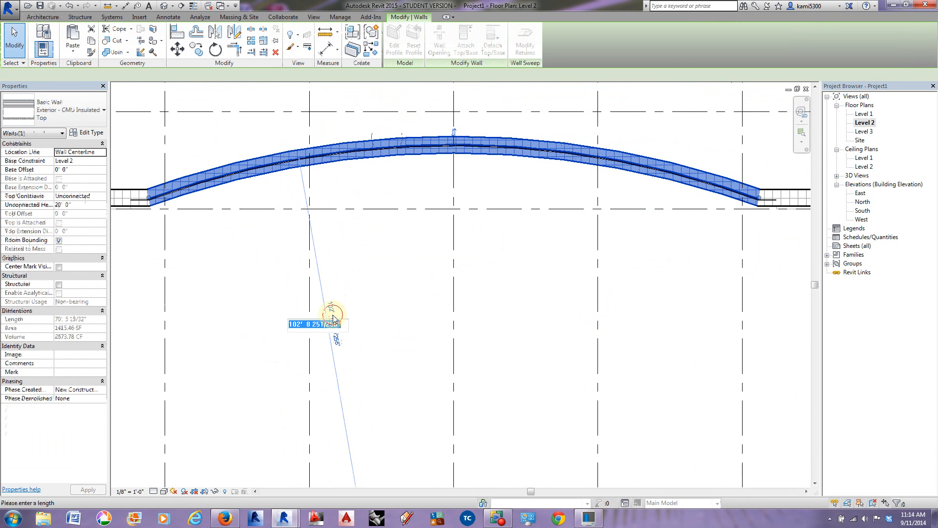
text(100)
key(Return)
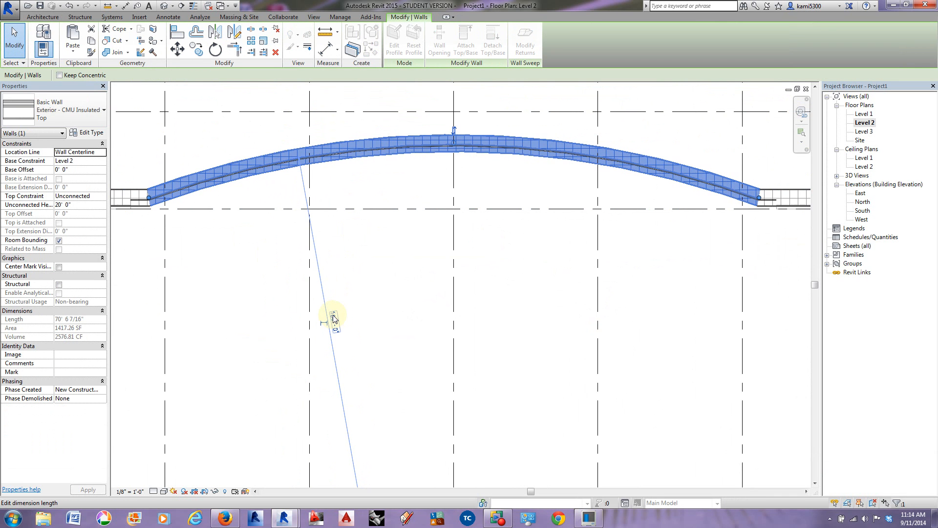
Step: In the 3D view, select the curved CMU top wall together with its two short end segments
middle_drag(393, 186, 378, 195)
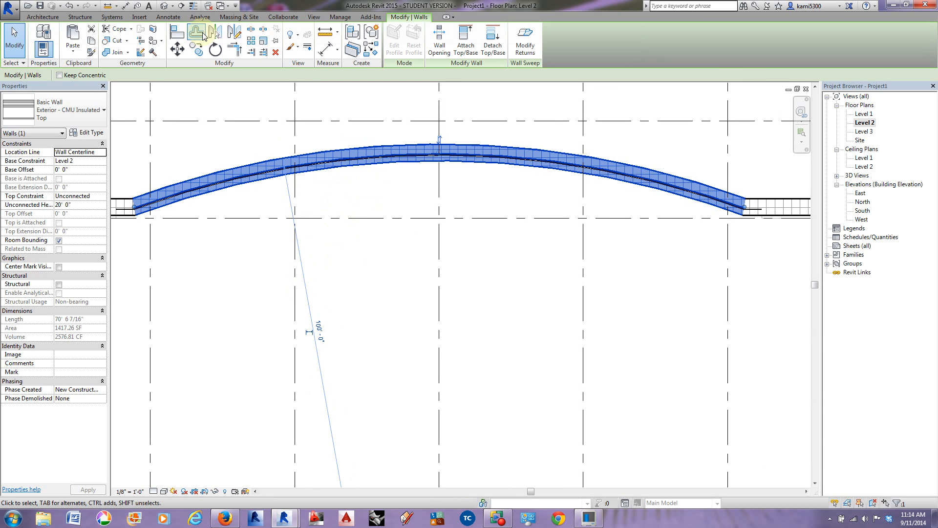
click(164, 7)
shift+middle_drag(437, 326, 398, 131)
click(402, 115)
middle_drag(398, 165, 577, 198)
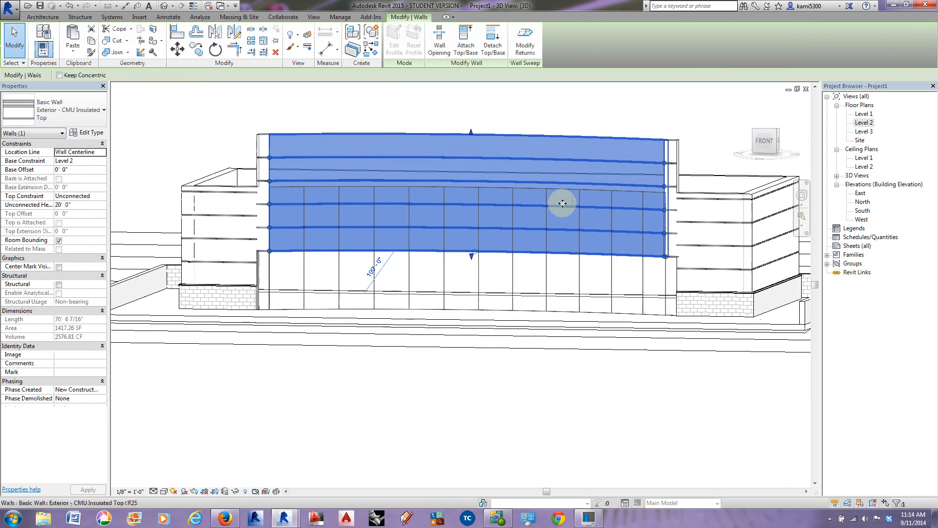
click(417, 114)
mouse_move(429, 248)
shift+middle_down()
mouse_move(494, 247)
mouse_move(440, 247)
shift+middle_up()
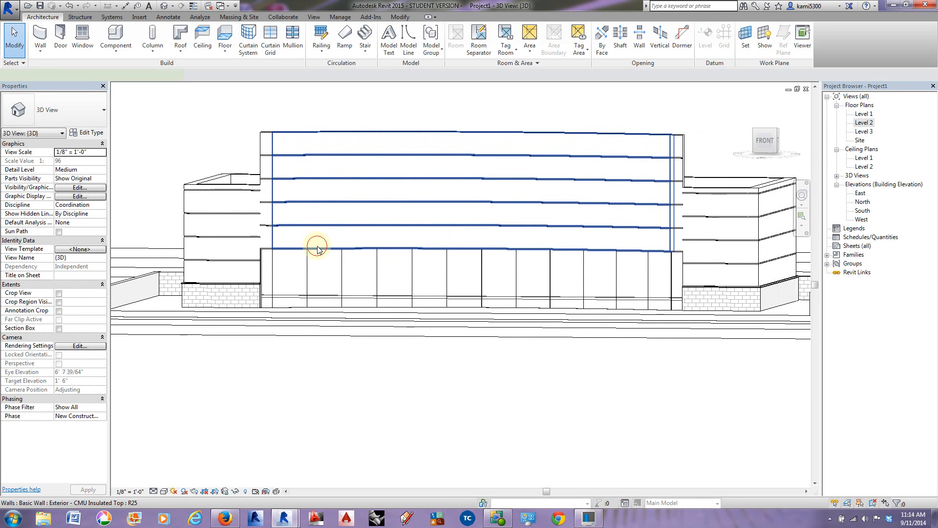
click(315, 247)
click(259, 160)
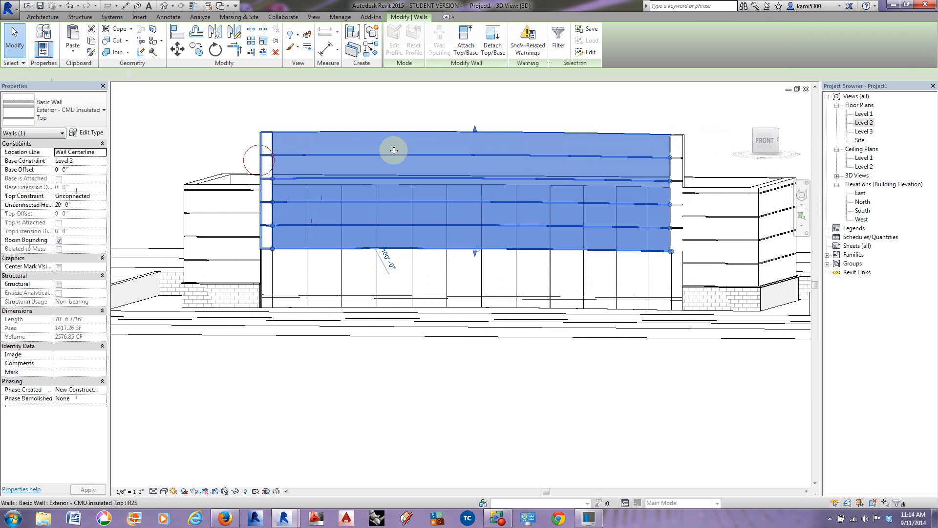
ctrl+click(682, 146)
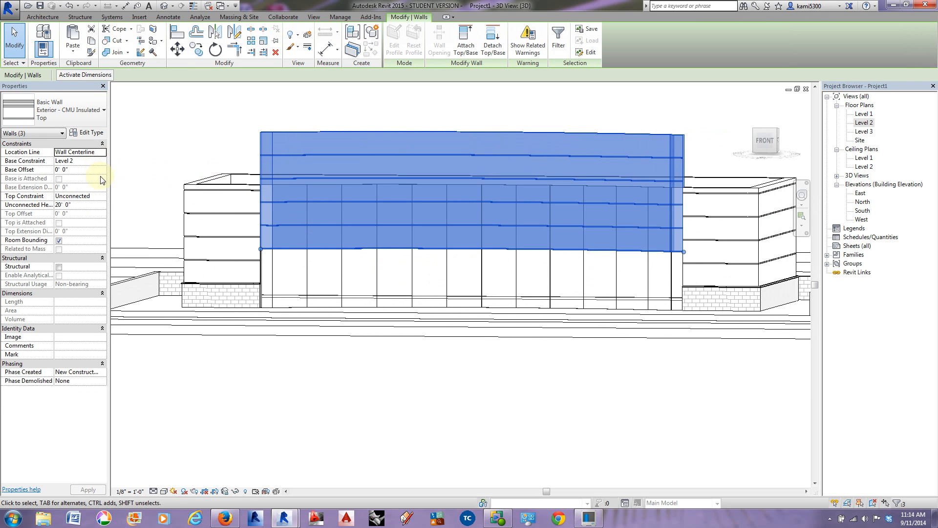
Step: Try Level 3 as the base constraint of the three CMU top walls and inspect their lower edge against the curtain wall
click(102, 160)
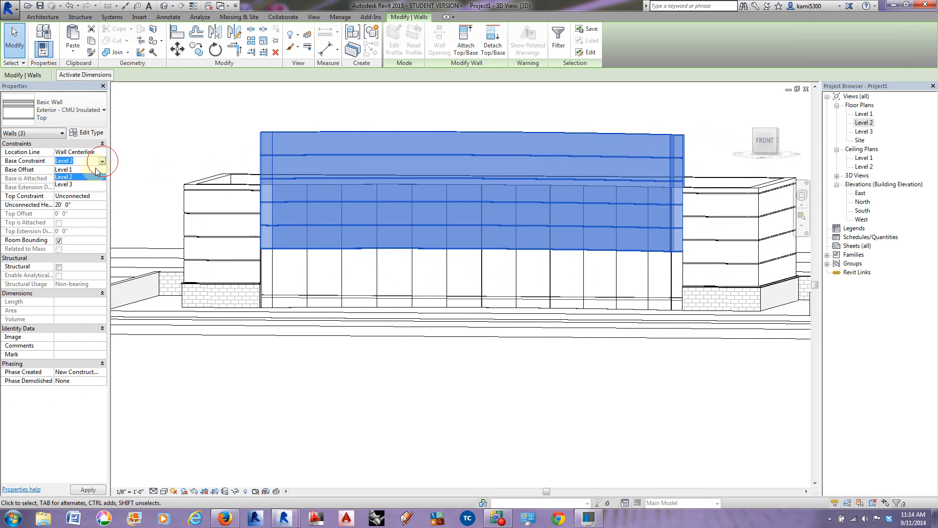
click(77, 184)
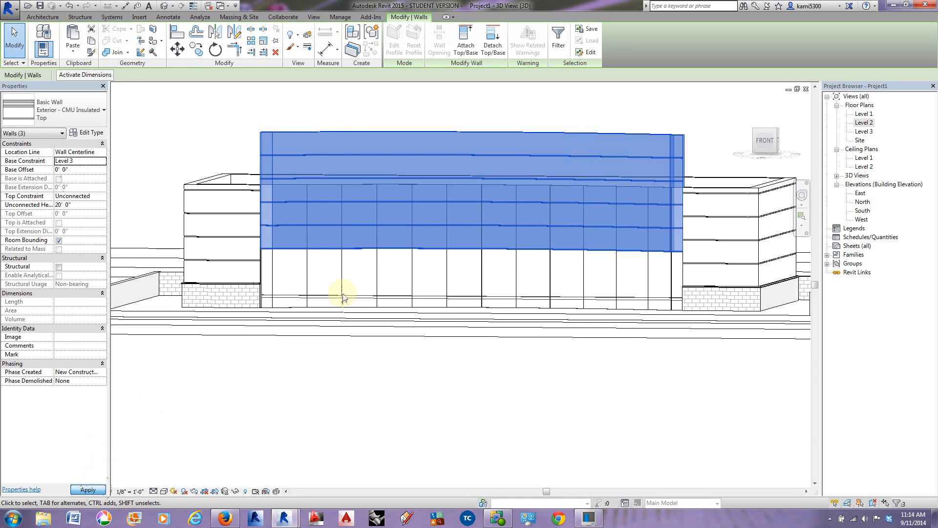
scroll(279, 179, up, 4)
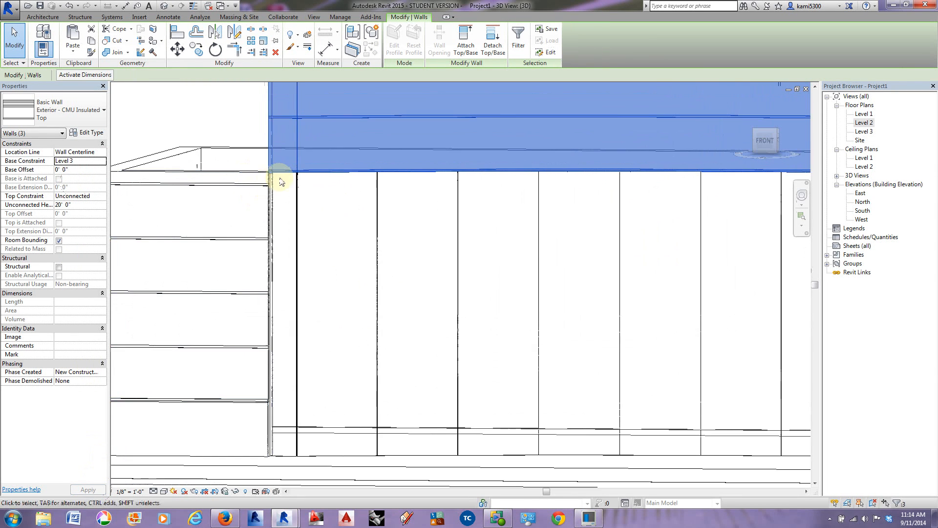
scroll(271, 182, down, 1)
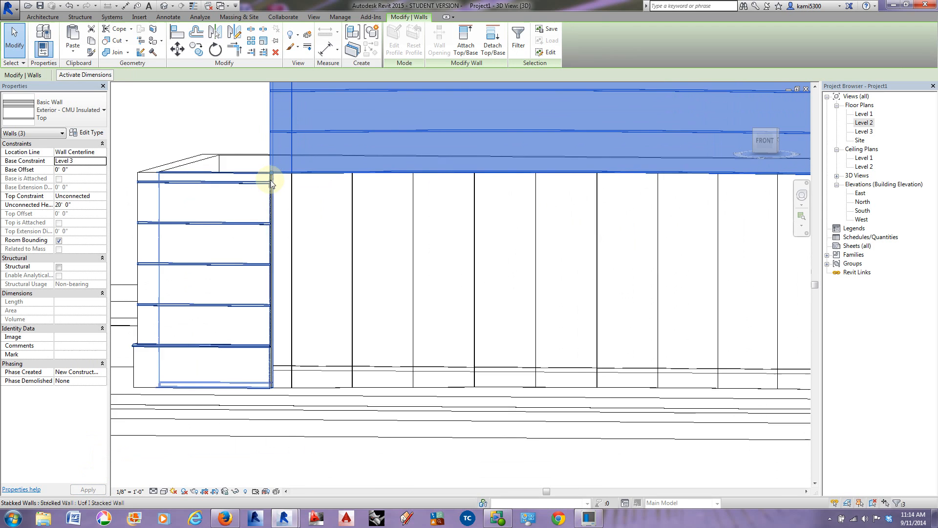
scroll(272, 183, up, 2)
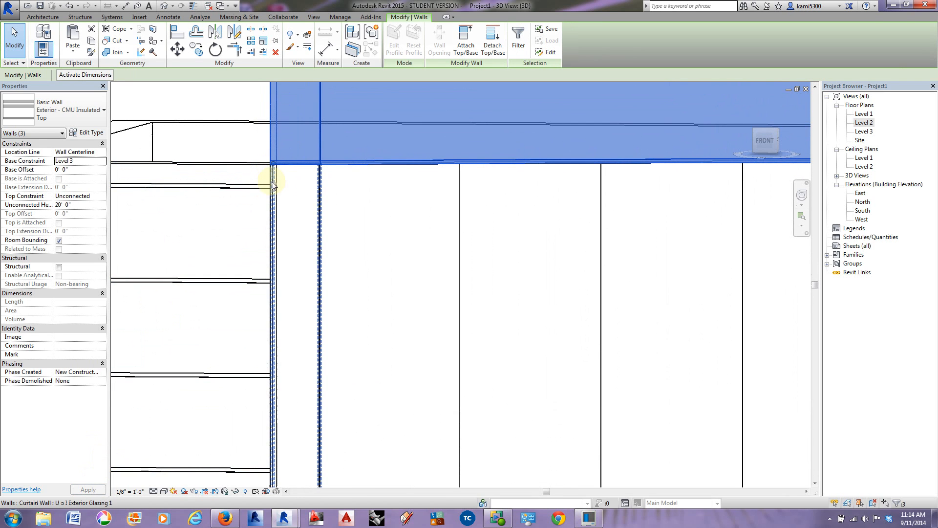
scroll(272, 184, down, 3)
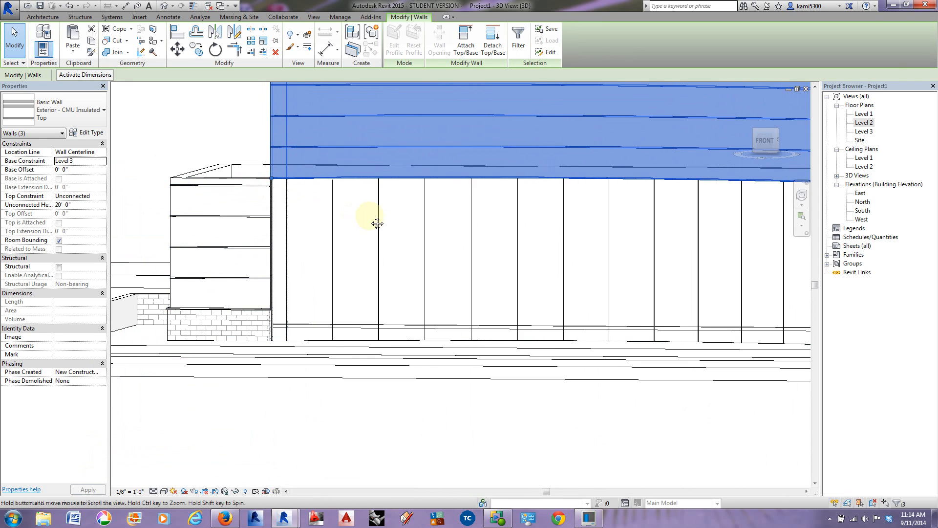
middle_drag(377, 223, 368, 215)
Step: Set the three CMU top walls' base constraint to Level 2 with a base offset of 12'-0"
click(103, 161)
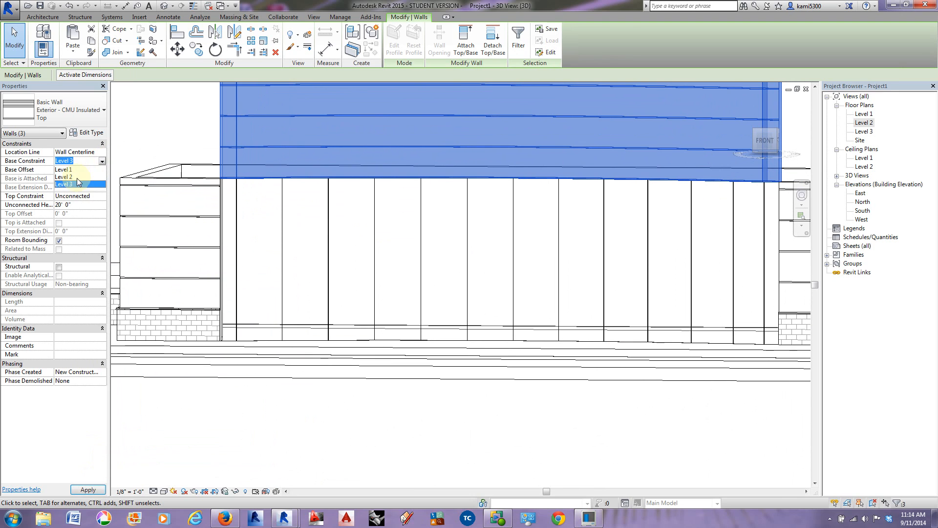
click(72, 178)
click(81, 170)
click(87, 170)
click(50, 169)
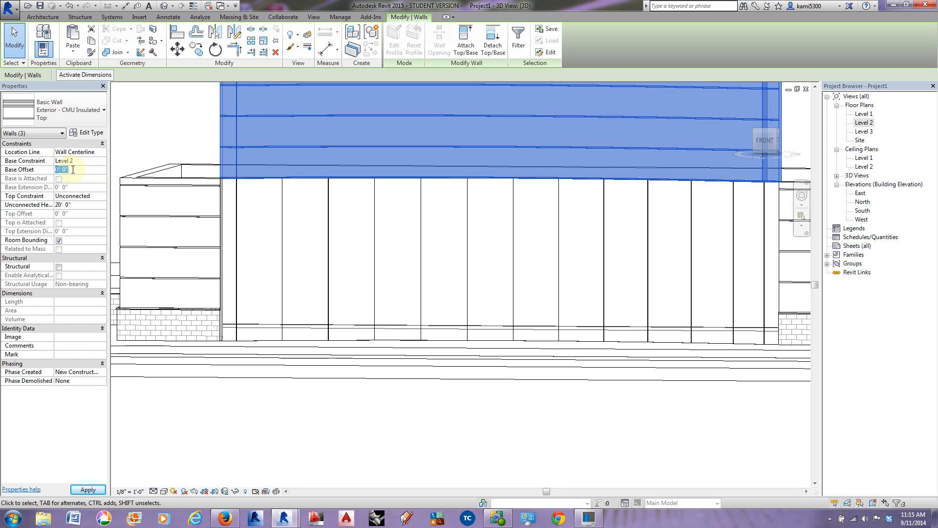
key(Return)
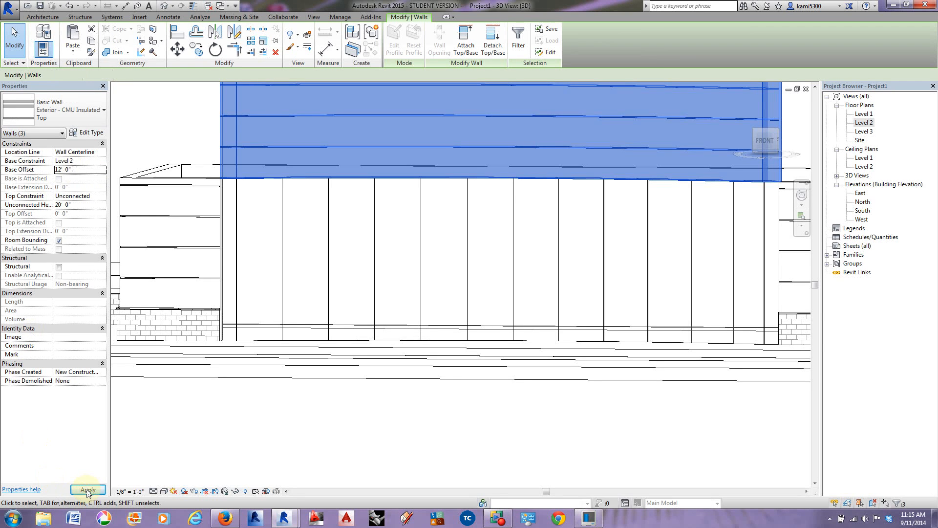
click(87, 489)
Step: Set the base offset of the three CMU top walls to 8'-0"
drag(79, 168, 44, 171)
text(8)
key(Return)
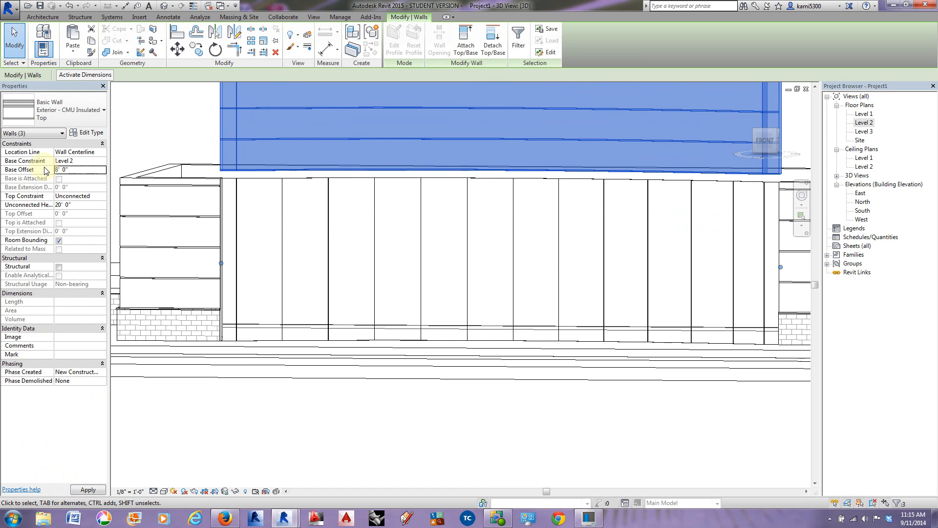
click(88, 490)
click(518, 291)
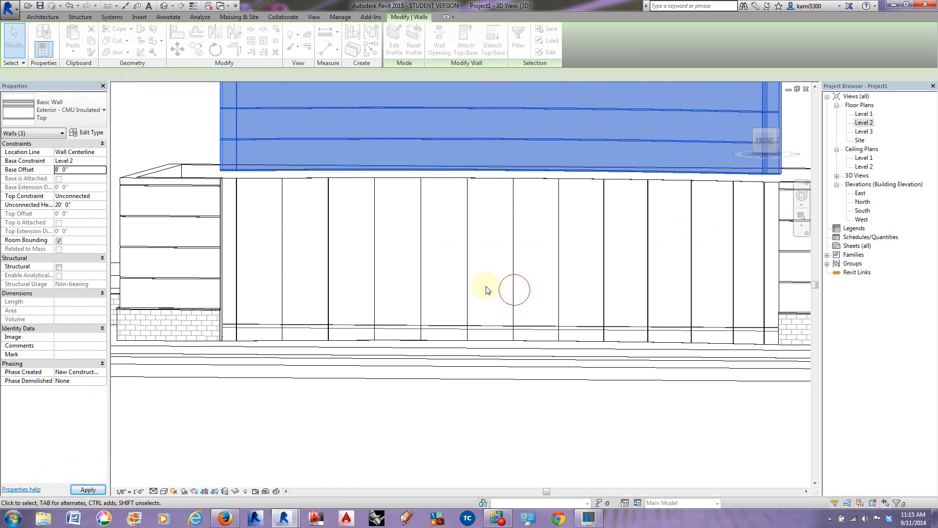
Step: Set the base offset of the three CMU top walls to 10'-0" and inspect the corner beside the stacked wall
click(48, 169)
text(10)
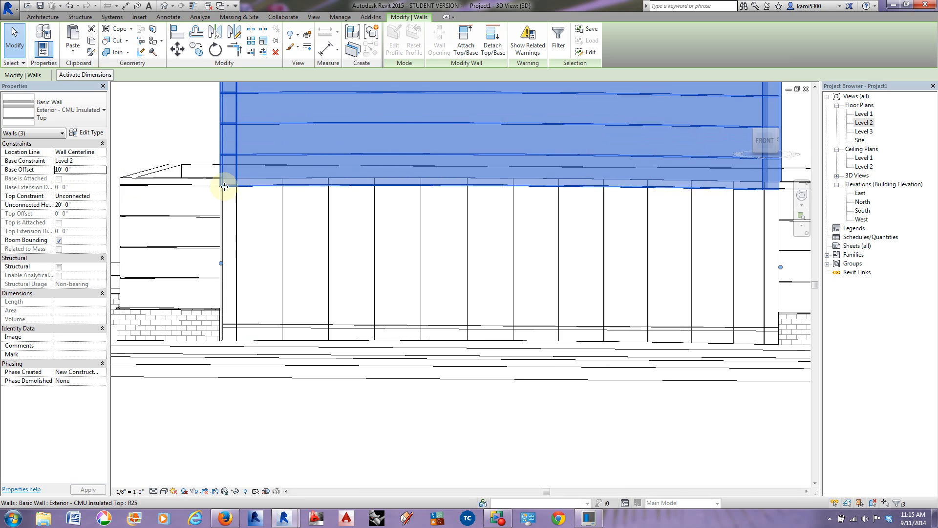
scroll(223, 184, up, 5)
scroll(223, 181, down, 5)
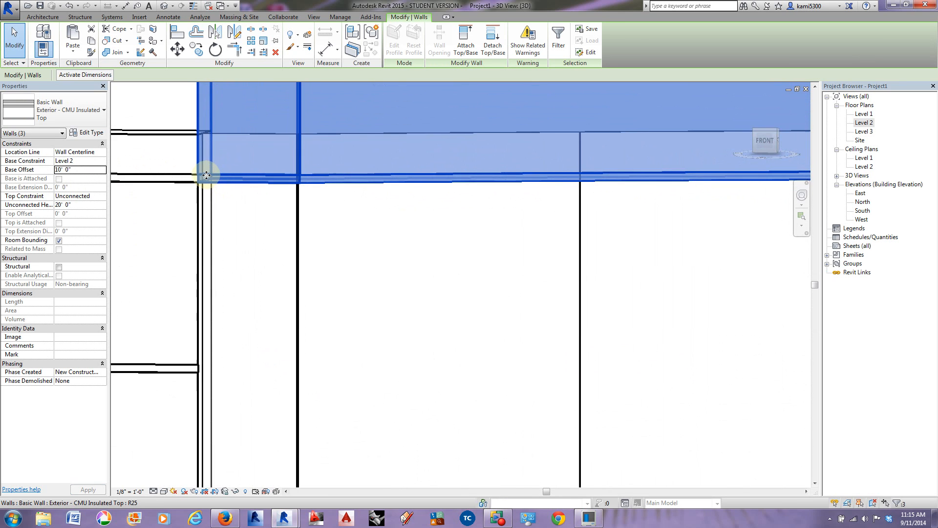
scroll(230, 215, down, 3)
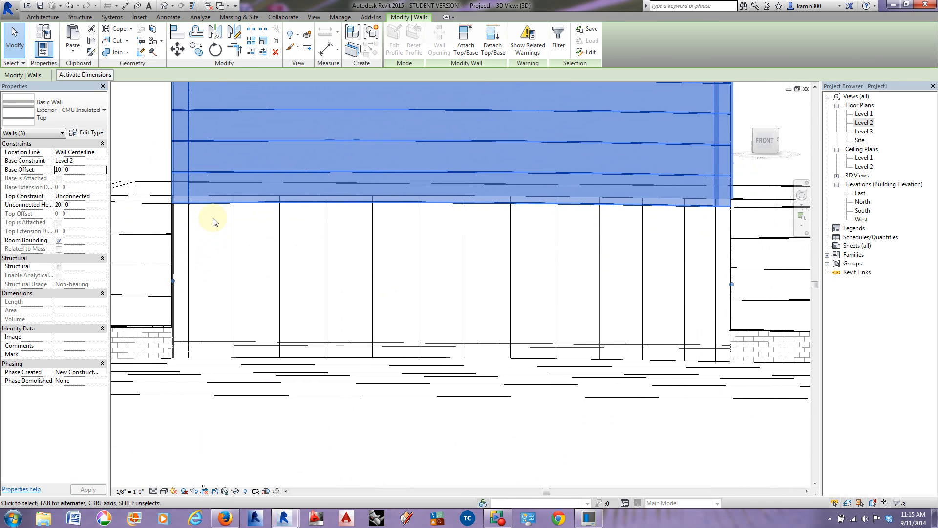
Step: Set the top constraint of the three CMU top walls to Up to level: Level 3, accepting the reveal warnings
click(103, 196)
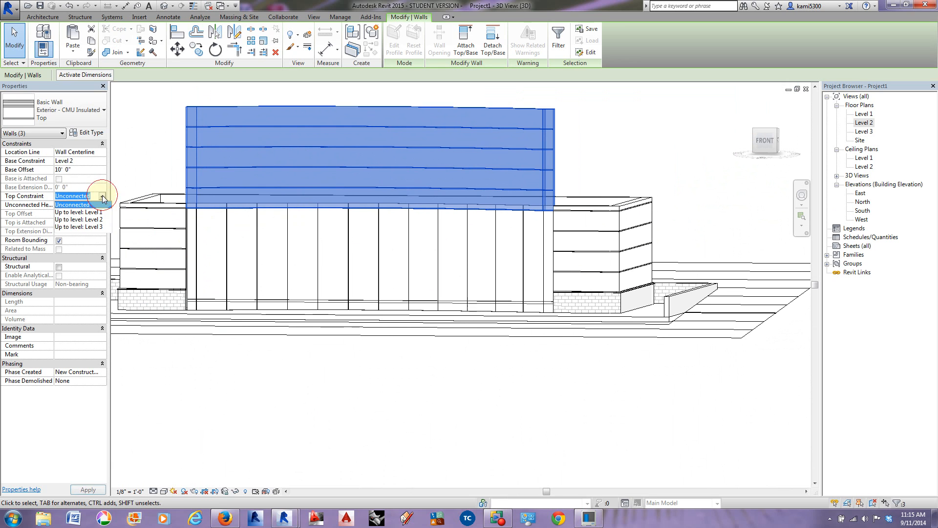
click(91, 227)
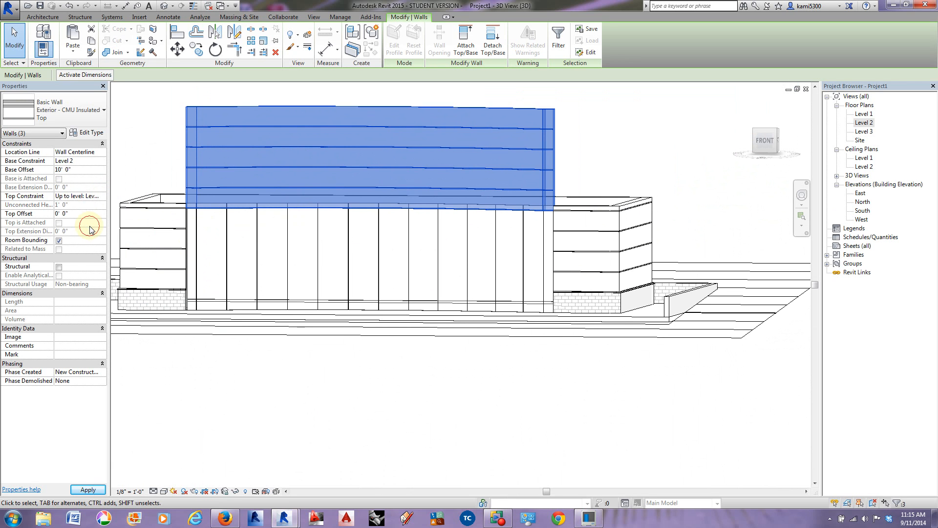
click(505, 292)
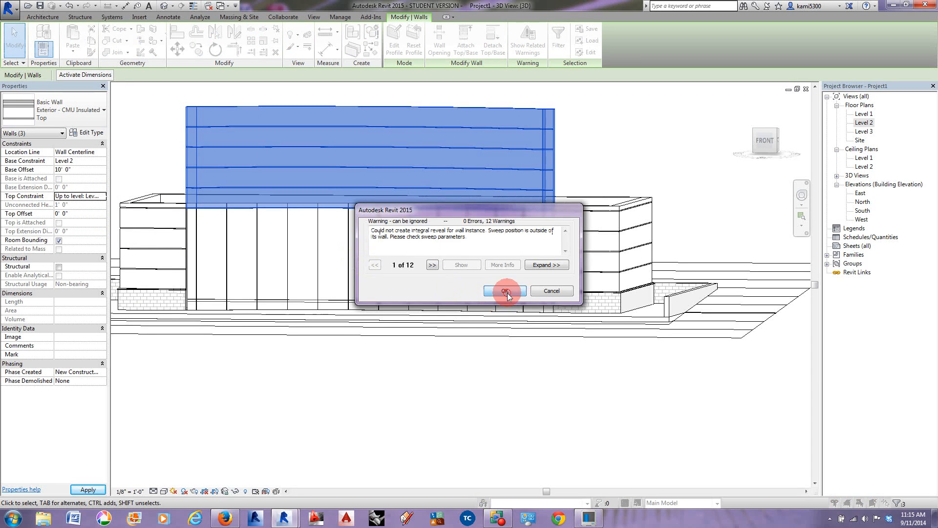
shift+middle_drag(188, 204, 272, 274)
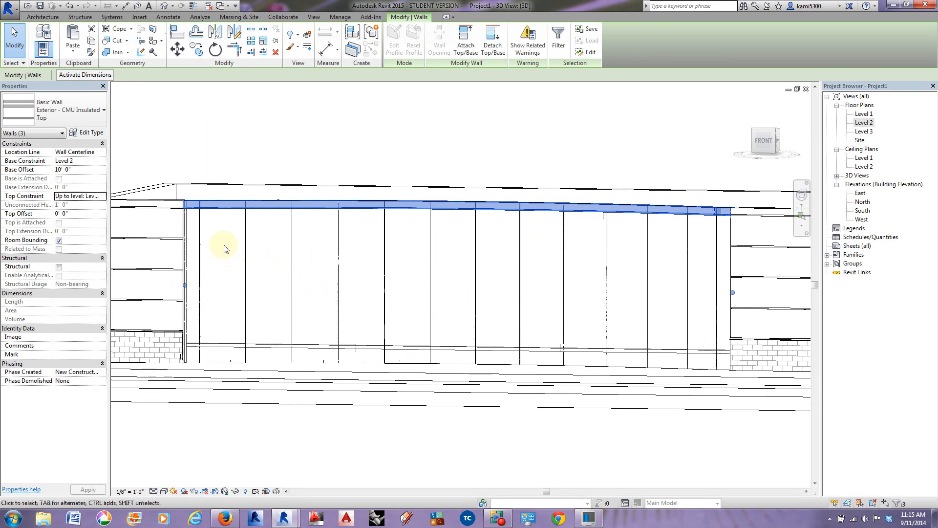
Step: Open the Level 1 floor plan and select the curved curtain wall with its two short end segments
double_click(866, 116)
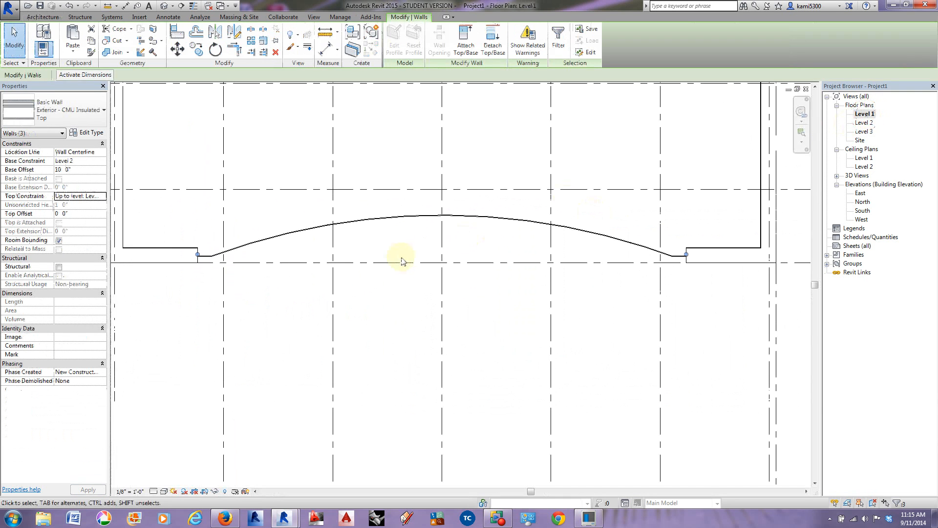
scroll(204, 258, up, 4)
click(259, 239)
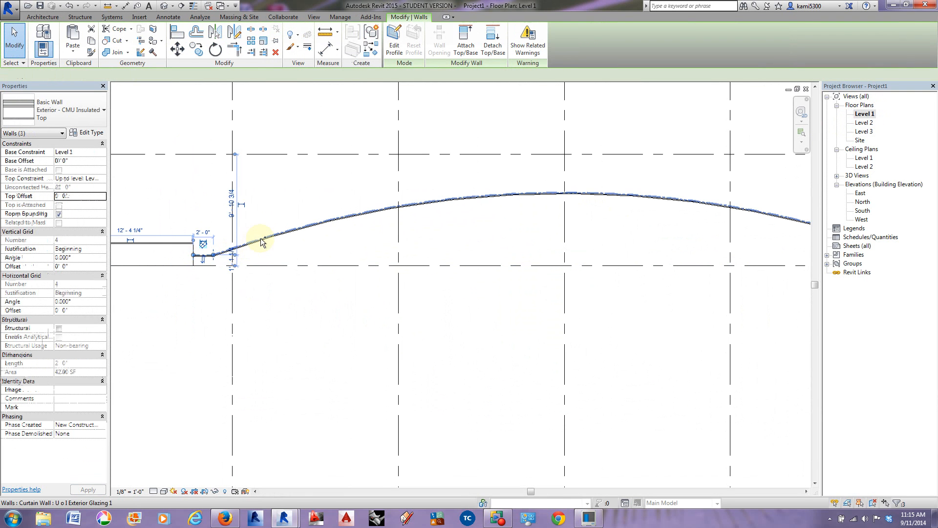
scroll(261, 238, down, 2)
ctrl+click(643, 248)
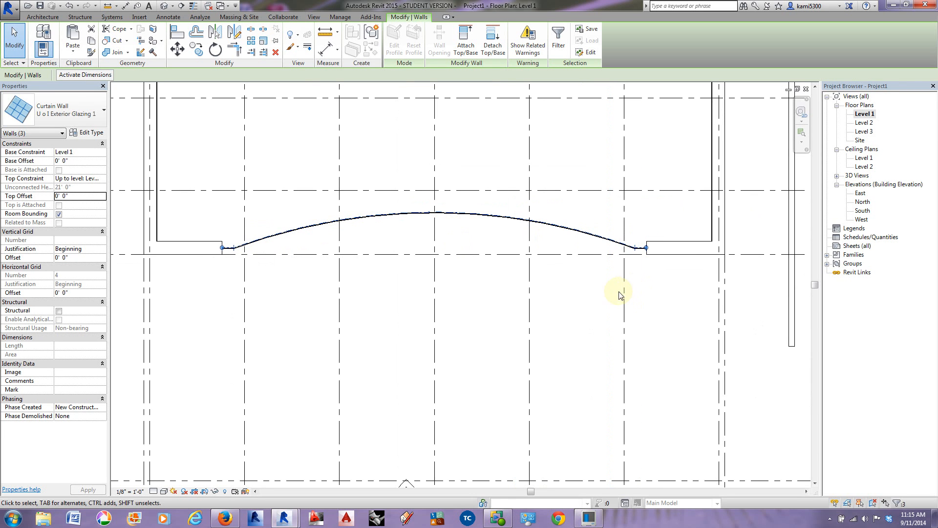
Step: In the 3D view, constrain the tops of the three front curtain wall segments to Level 2 with a top offset of 10'-0"
click(164, 6)
shift+middle_drag(406, 331, 371, 367)
click(201, 348)
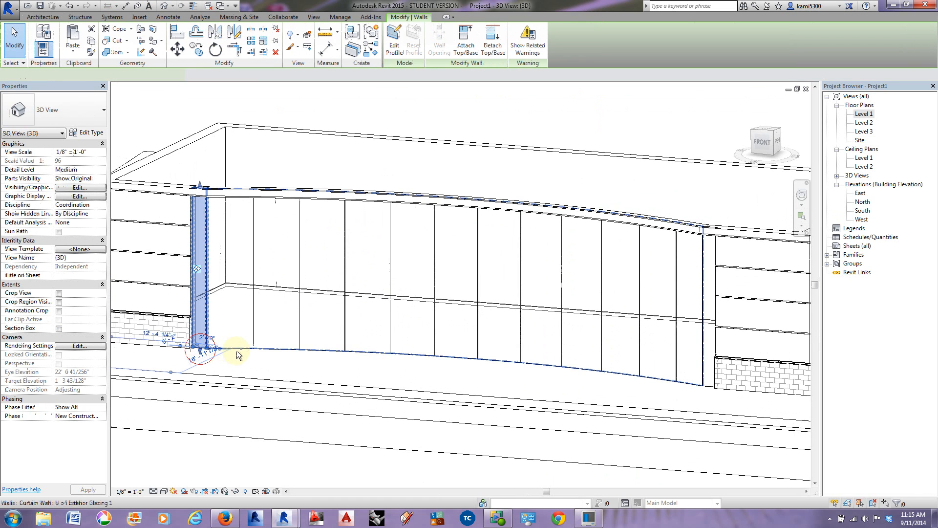
ctrl+click(712, 385)
ctrl+click(645, 379)
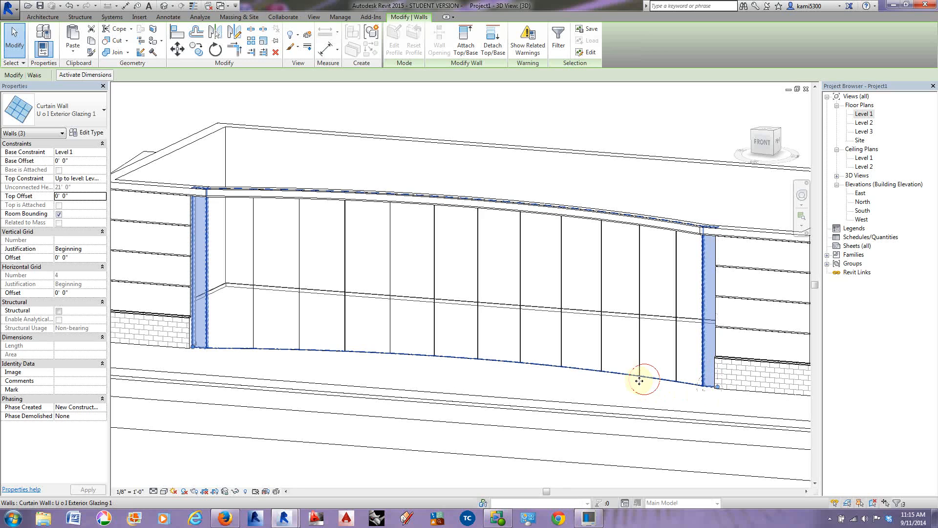
click(101, 179)
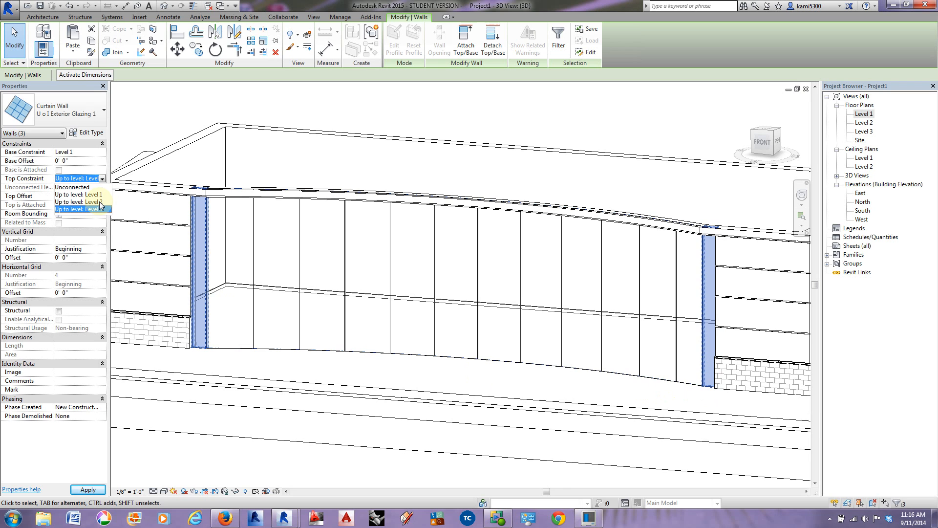
click(100, 201)
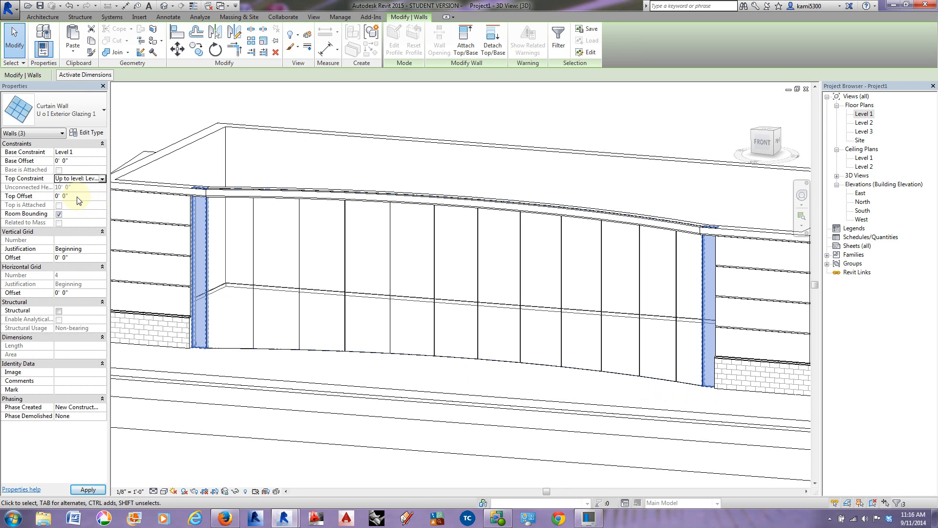
click(44, 195)
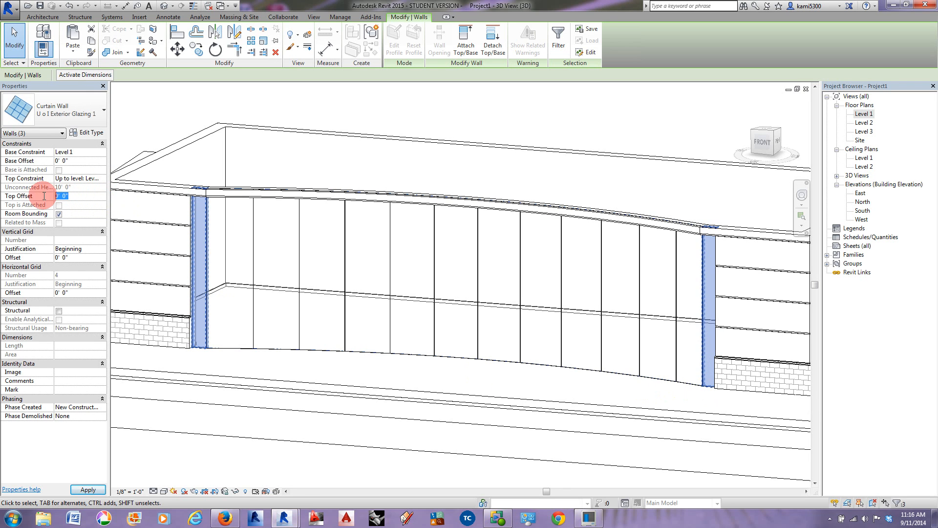
text(10)
key(Return)
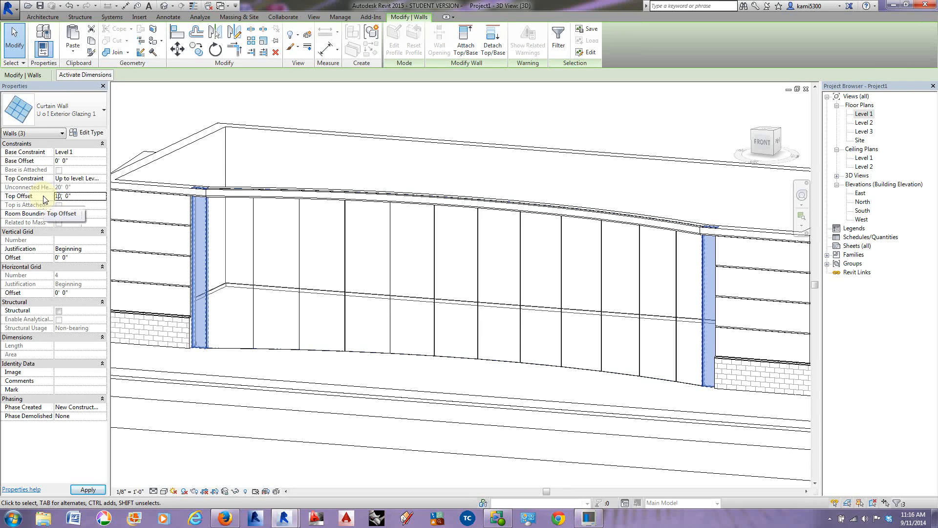
click(88, 490)
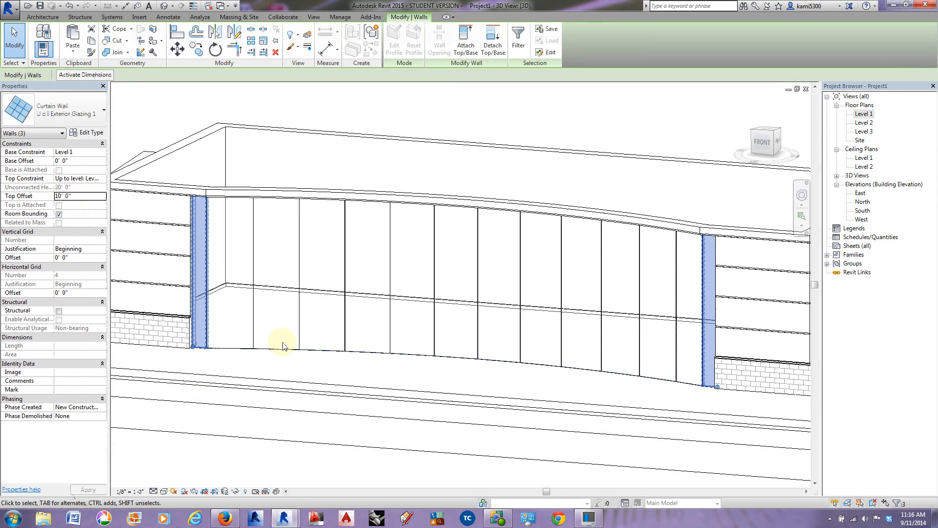
Step: Deselect the curtain wall segments and examine the whole front facade and its top edge from several 3D angles
shift+middle_drag(299, 367, 318, 299)
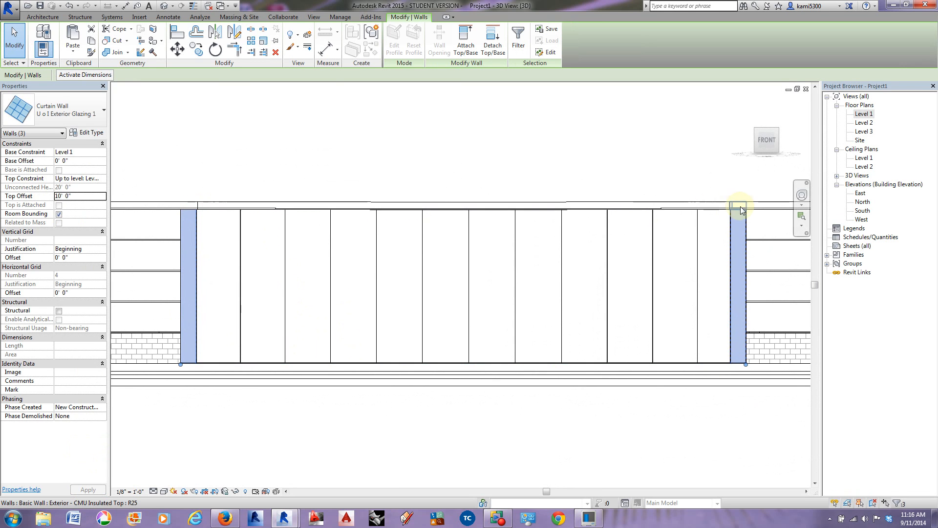
shift+middle_drag(666, 236, 581, 326)
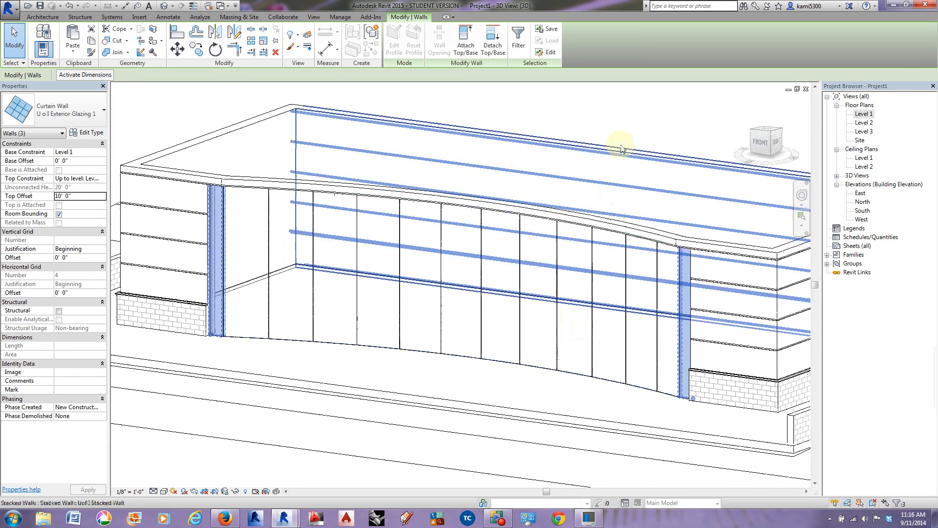
click(622, 123)
scroll(497, 237, down, 2)
shift+middle_drag(498, 239, 525, 308)
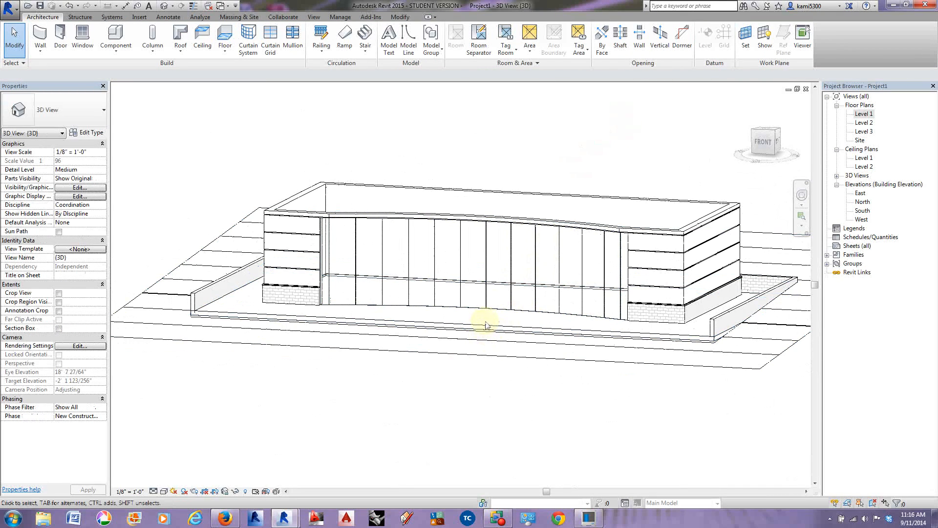
mouse_move(597, 368)
shift+middle_down()
mouse_move(635, 377)
mouse_move(565, 381)
mouse_move(660, 379)
mouse_move(637, 374)
shift+middle_up()
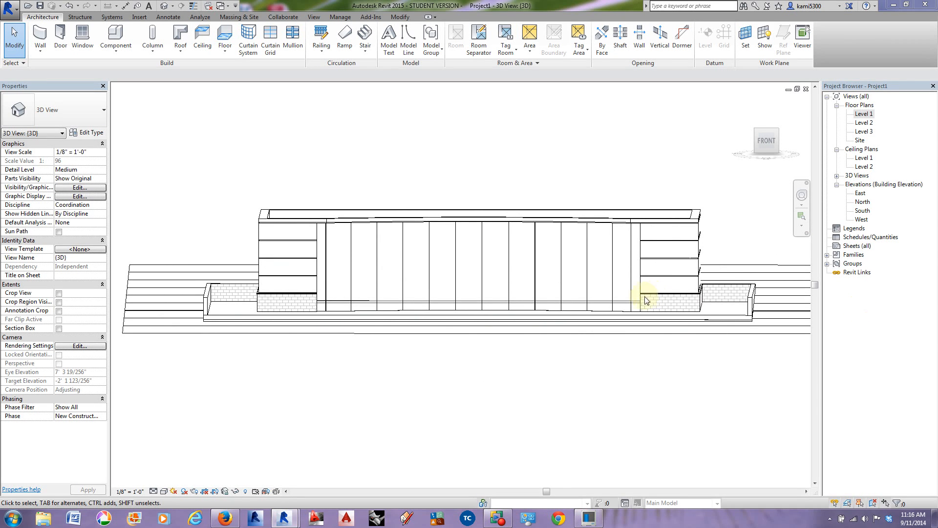
middle_drag(593, 277, 559, 288)
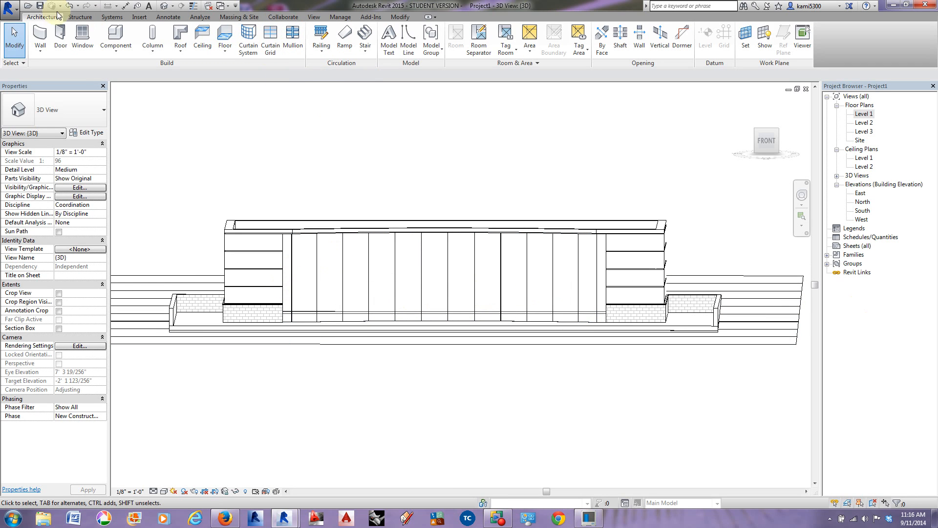
Step: Place horizontal curtain grid lines 8', 12' and 16' above the base on the left short end segment, aligned with the wall reveals
click(270, 44)
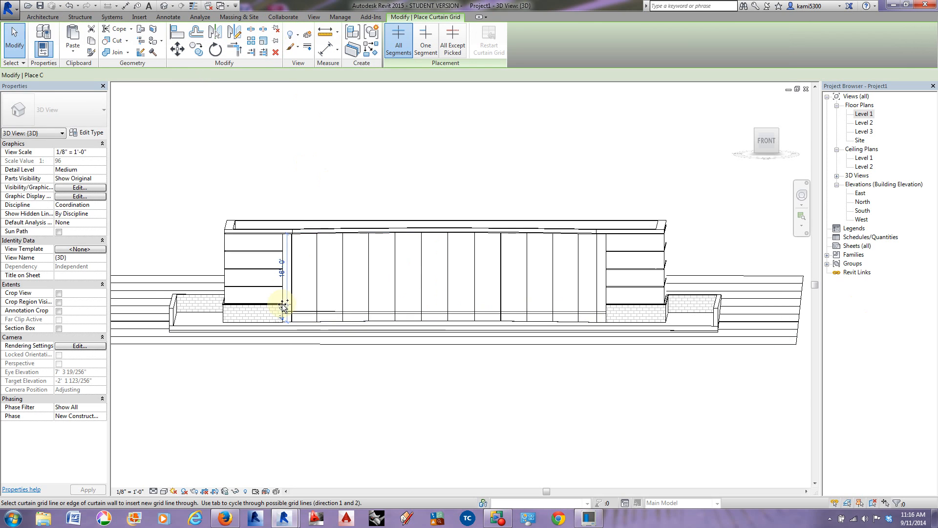
scroll(280, 304, up, 4)
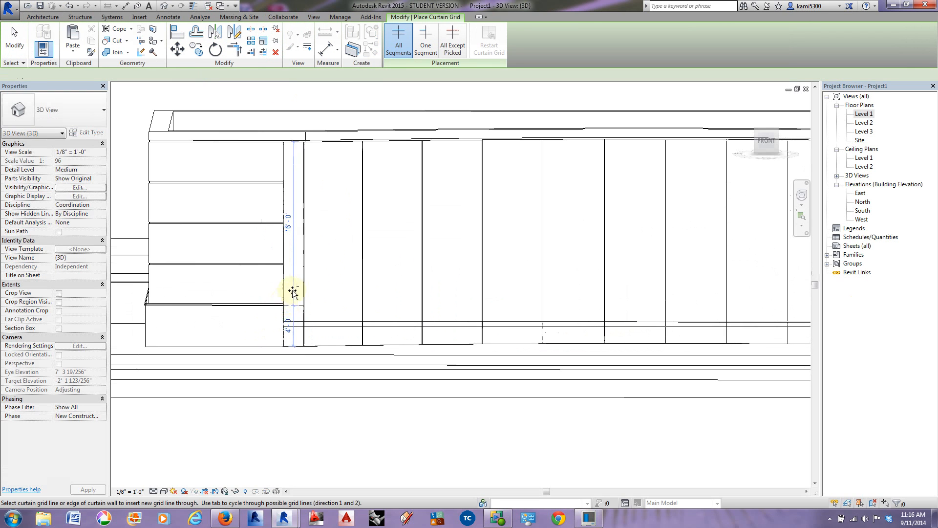
click(285, 264)
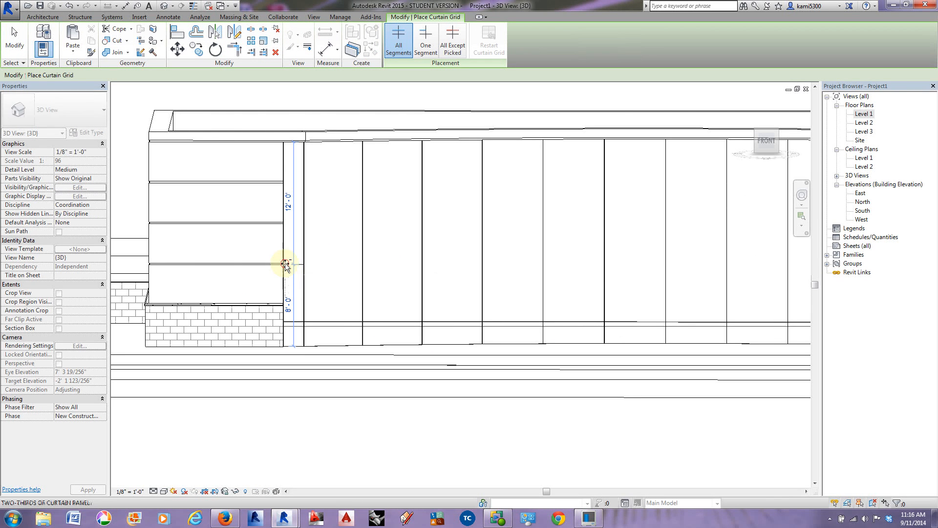
click(284, 223)
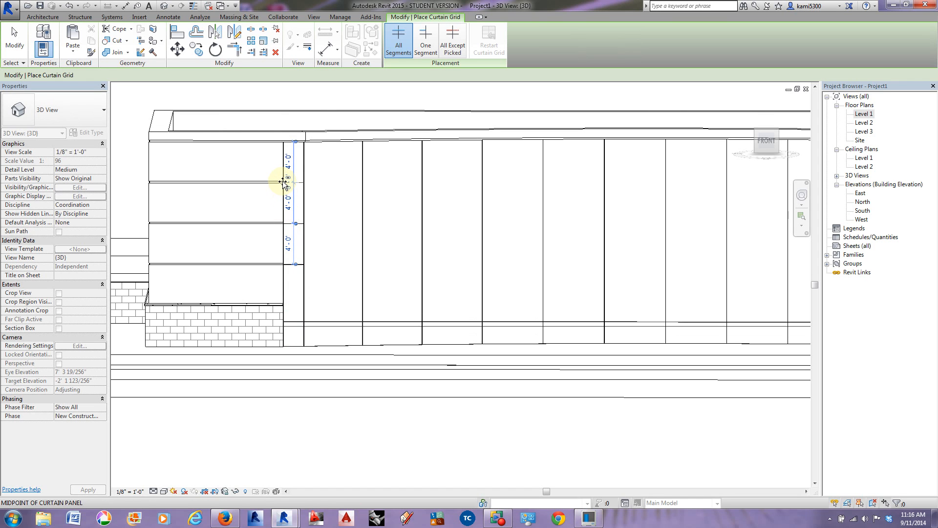
scroll(283, 184, up, 1)
click(285, 182)
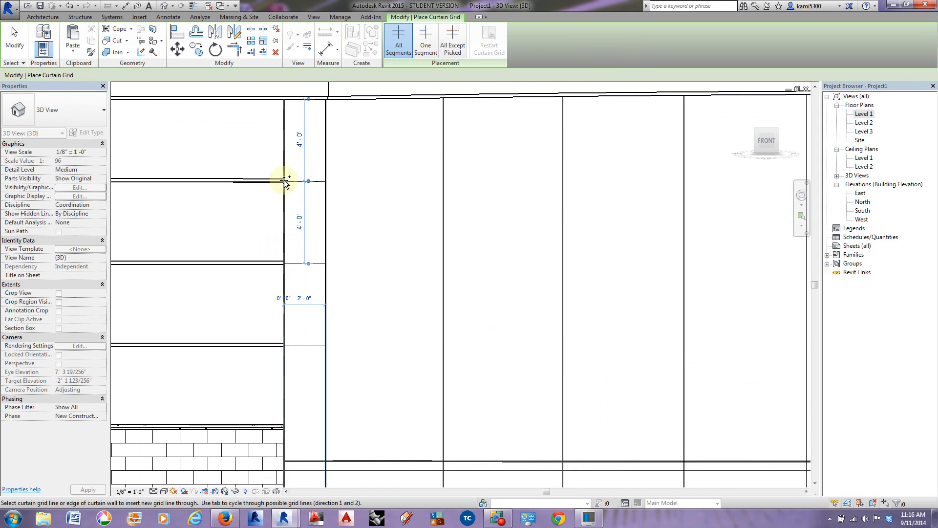
Step: Add horizontal curtain grid lines to the curved curtain wall at 8', 12' and 16', matching the left end segment's lines
middle_drag(325, 263, 265, 257)
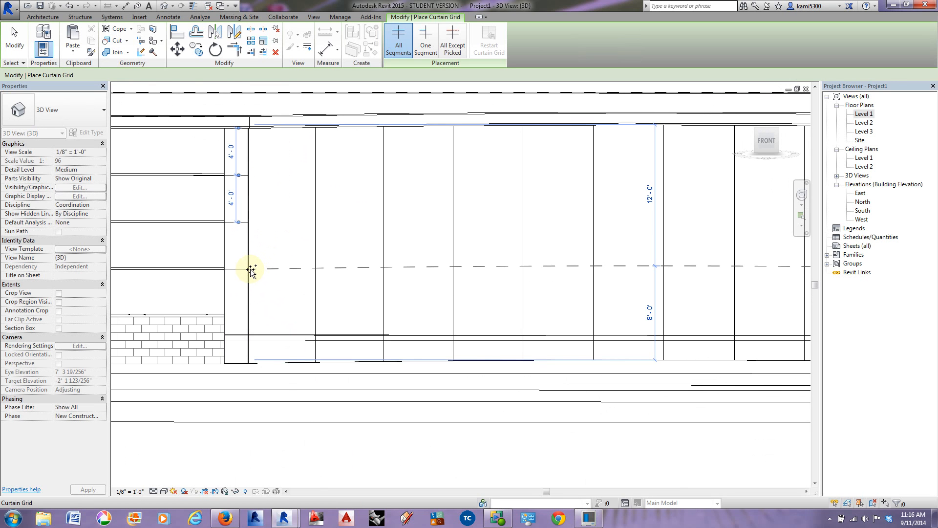
click(250, 268)
click(249, 221)
click(250, 174)
scroll(248, 174, down, 5)
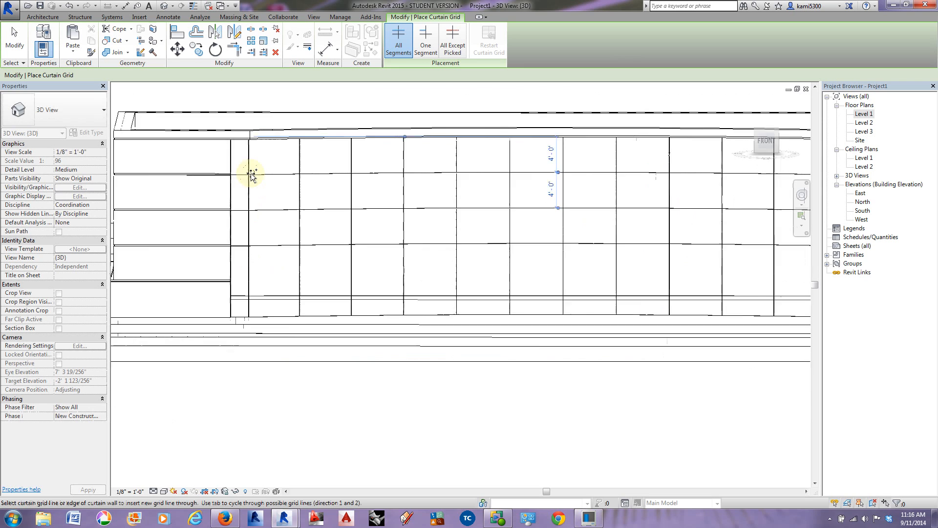
Step: Add matching horizontal curtain grid lines at 16', 12' and 8' to the right short end segment
scroll(574, 175, up, 3)
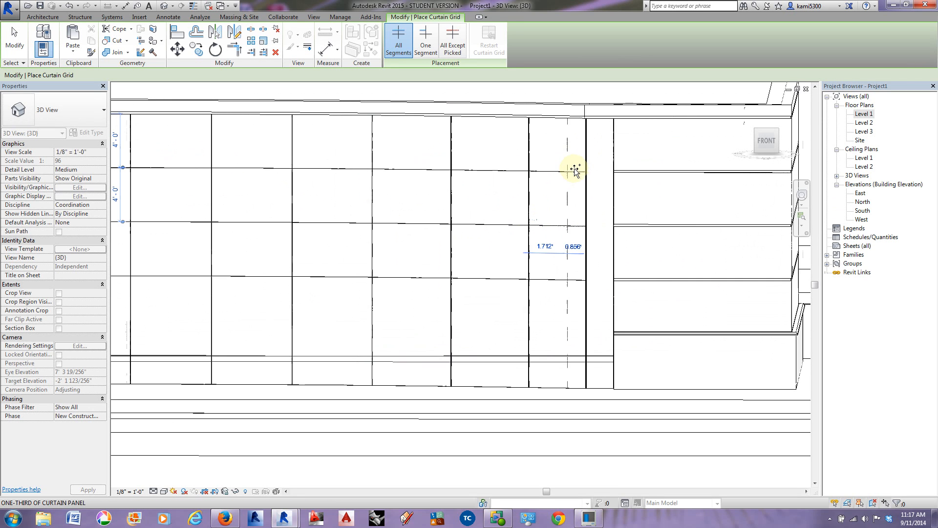
click(614, 172)
click(613, 226)
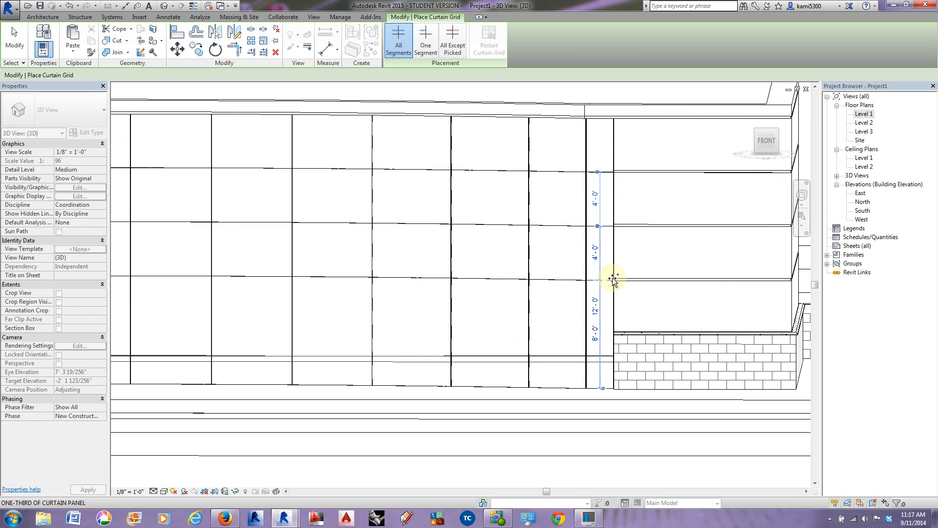
click(612, 276)
scroll(614, 296, down, 2)
Step: Add a curtain grid line 4'-0" above the base to both short end segments, level with the top of the CMU base
mouse_move(653, 336)
middle_down()
mouse_move(667, 318)
mouse_move(626, 350)
mouse_move(641, 339)
middle_up()
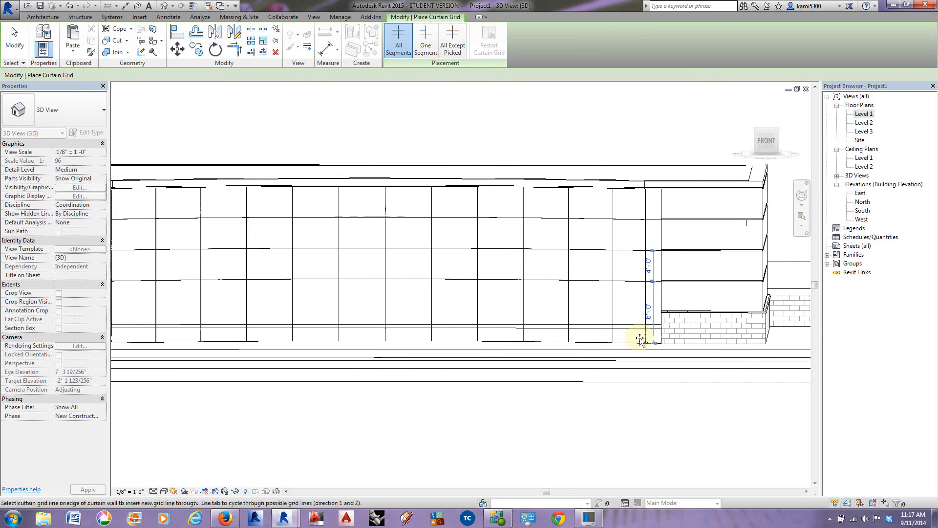
scroll(655, 321, up, 3)
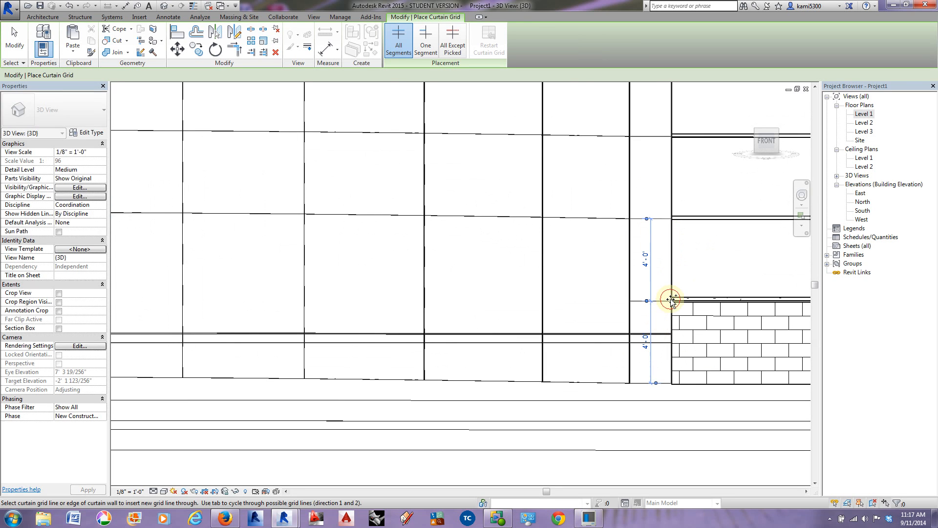
scroll(667, 300, down, 5)
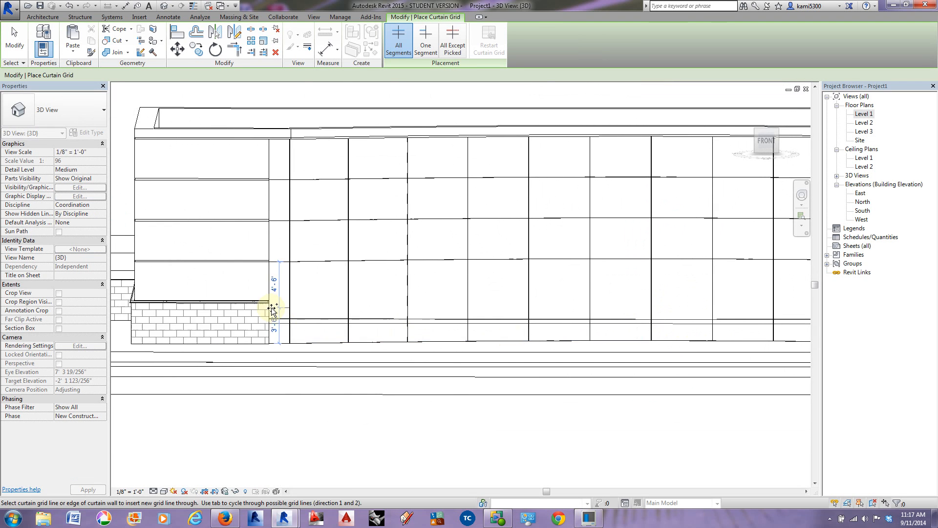
scroll(271, 307, up, 3)
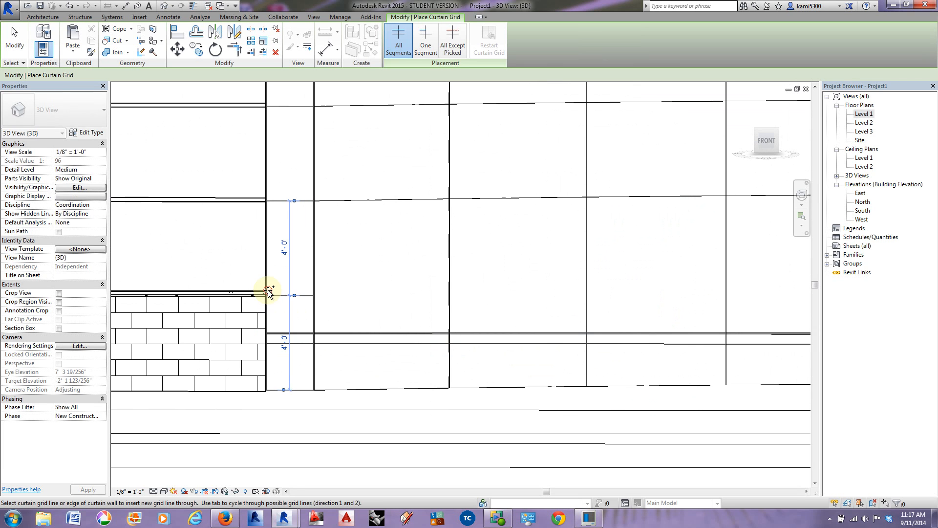
scroll(278, 306, down, 2)
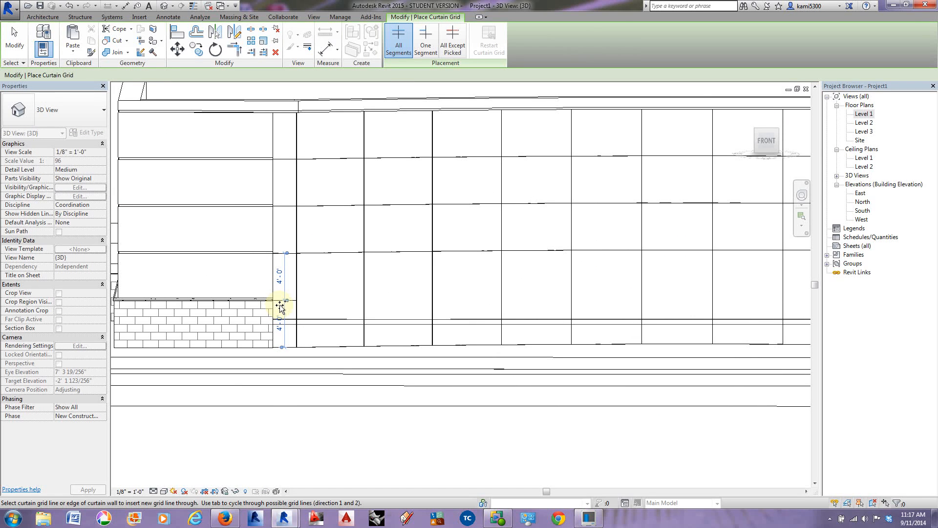
Step: Add a horizontal grid line midway between the 8' and 12' lines, 2'-0" from each, across all three curtain wall segments
shift+middle_drag(306, 266, 329, 294)
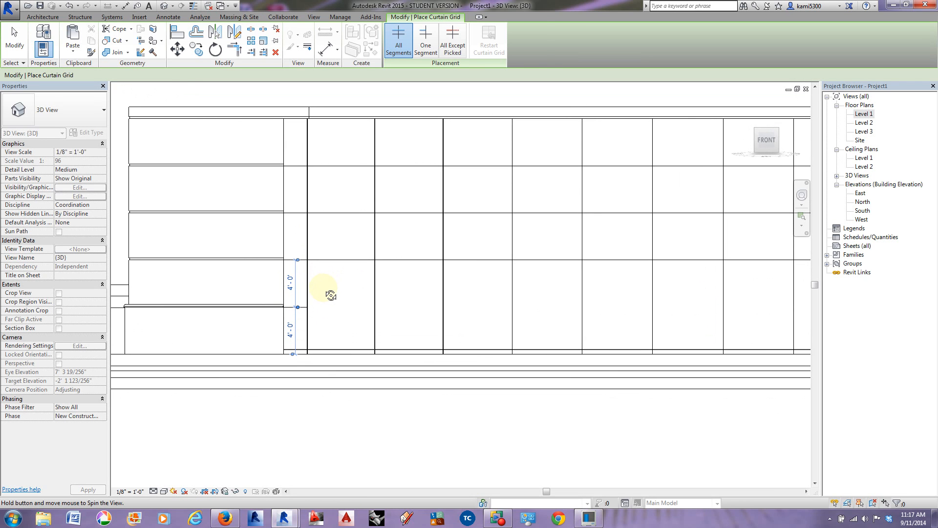
click(308, 236)
middle_drag(352, 241, 206, 237)
middle_drag(642, 246, 414, 238)
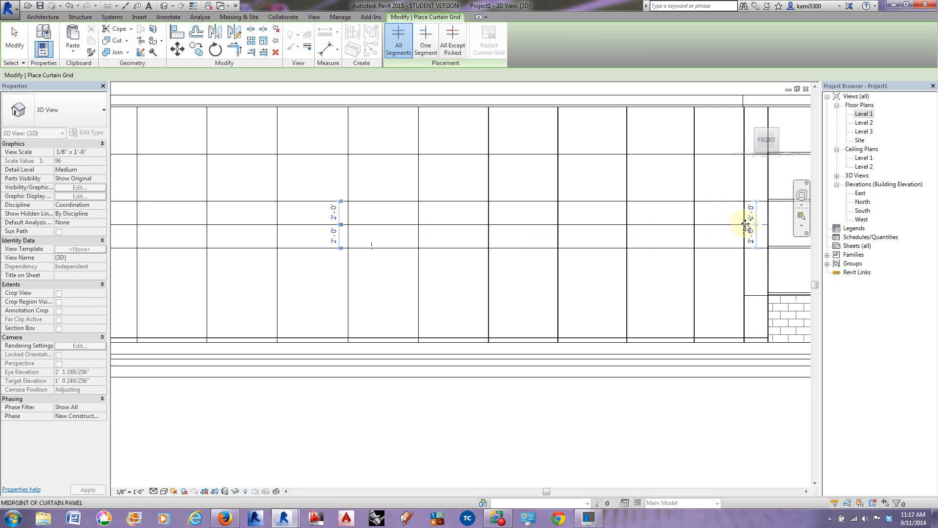
middle_drag(697, 190, 633, 226)
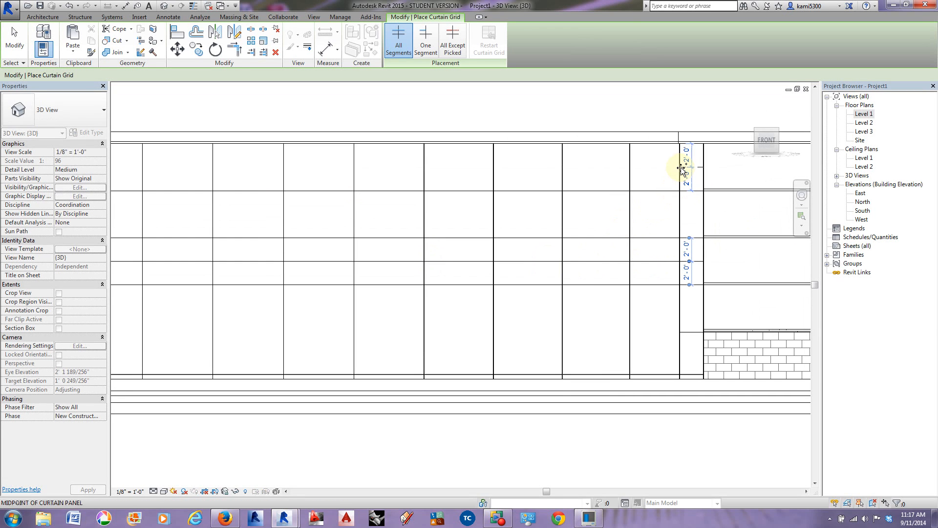
Step: Add a horizontal grid line 2'-0" below the top edge across all three curtain wall segments and finish placing curtain grids
middle_drag(371, 188, 403, 191)
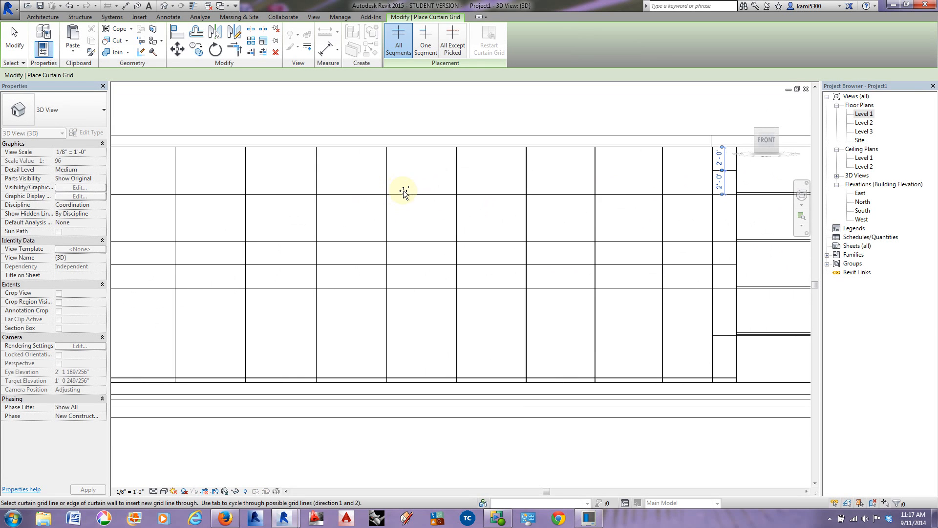
click(710, 171)
scroll(685, 183, down, 2)
middle_drag(381, 232, 517, 232)
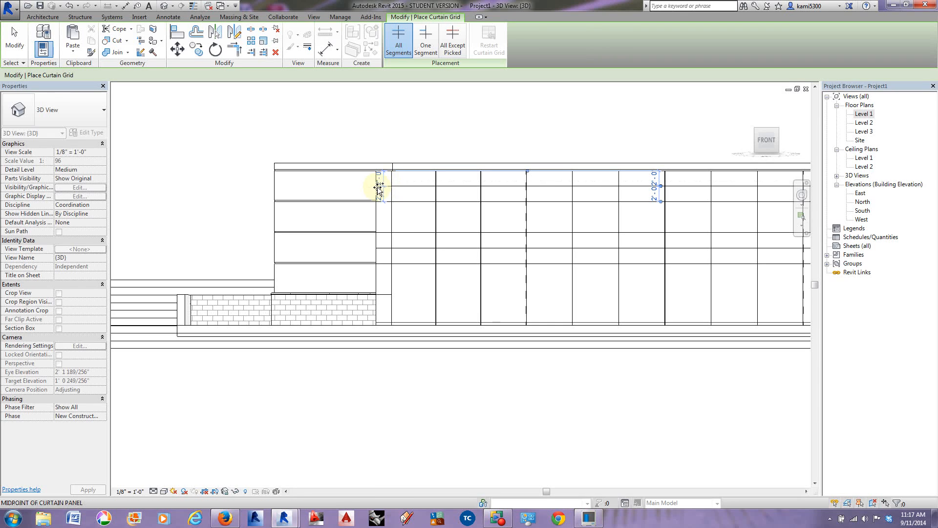
middle_drag(427, 252, 390, 257)
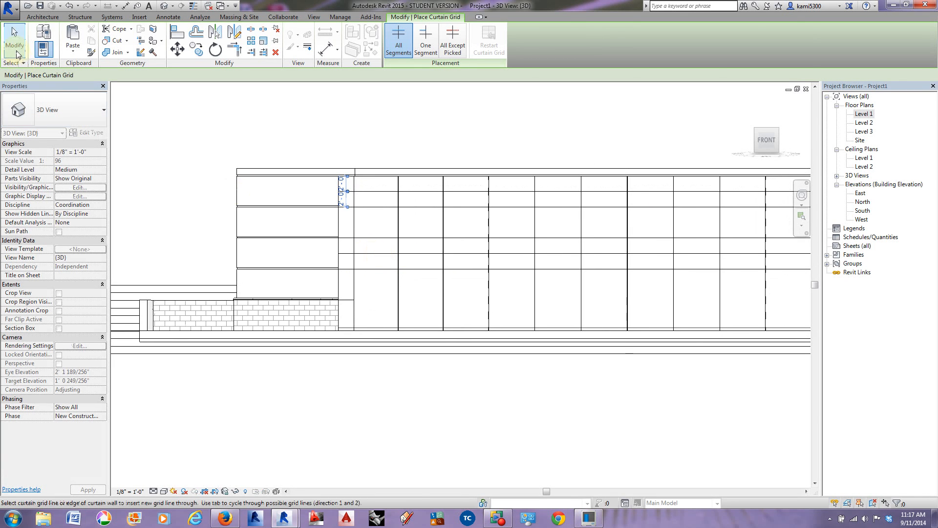
click(15, 42)
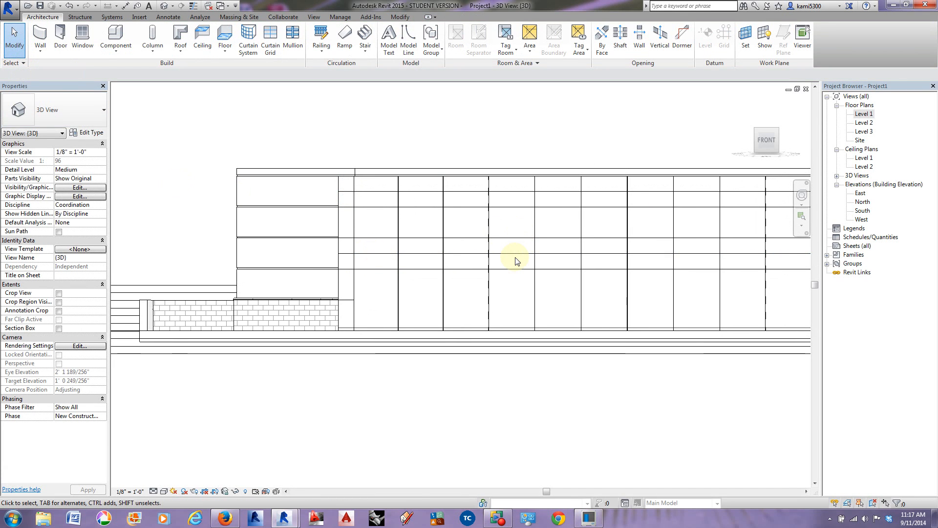
Step: Place 2.5" x 5" rectangular mullions on all grid lines of the curved curtain wall and both short end segments
middle_drag(538, 262, 412, 373)
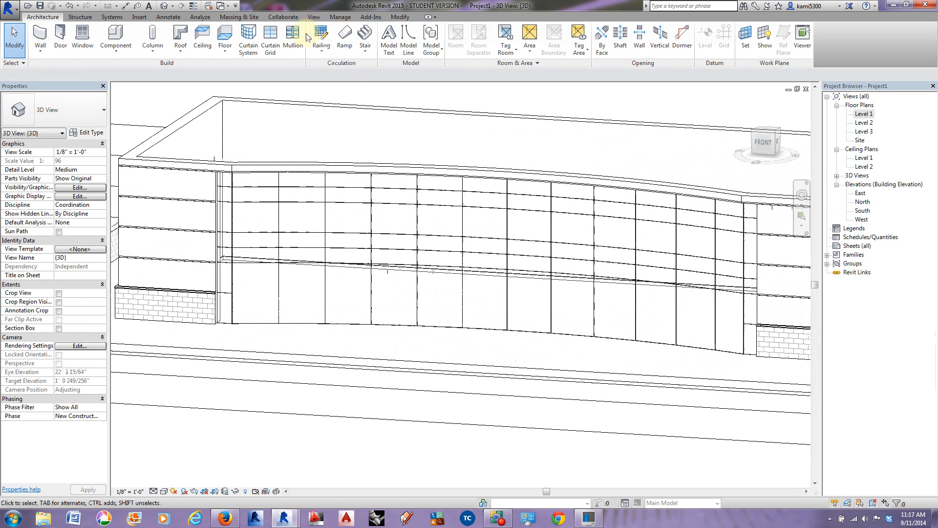
click(292, 44)
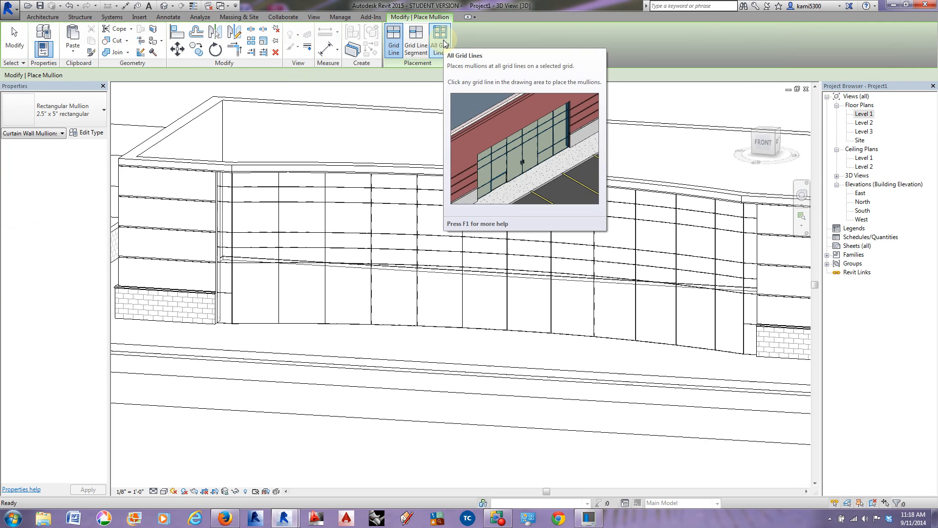
click(442, 42)
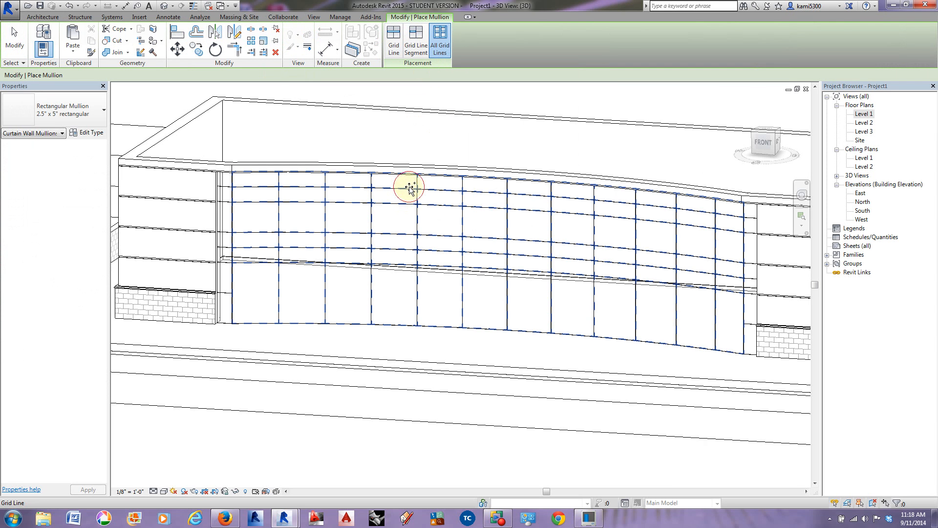
click(403, 270)
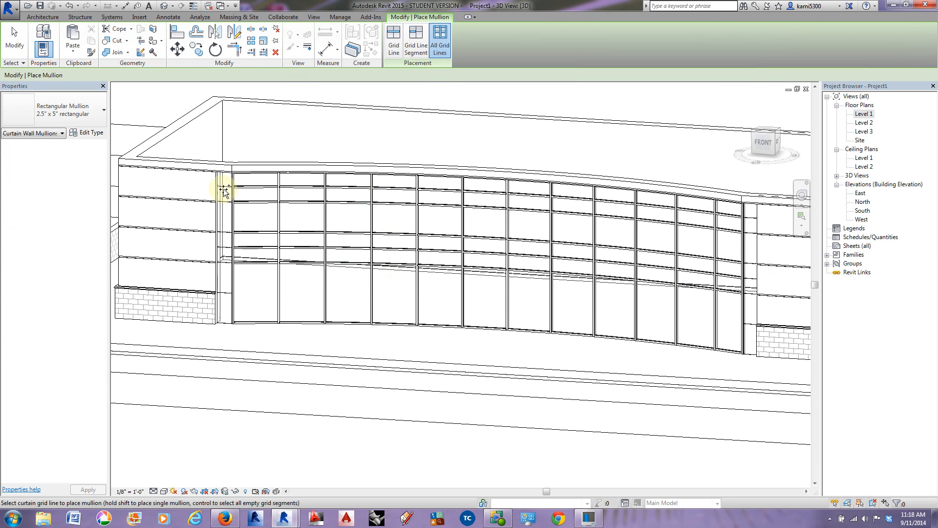
click(223, 190)
click(750, 215)
click(14, 42)
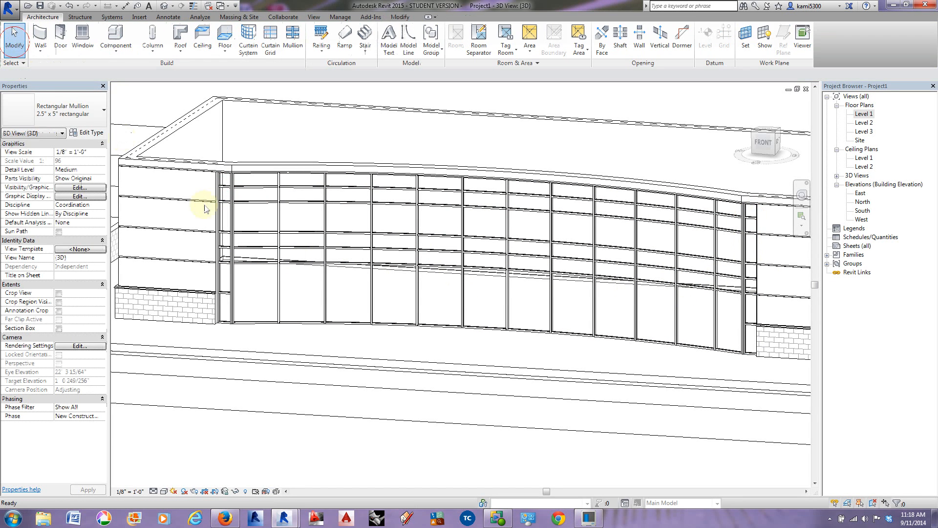
Step: Examine the mullions where the curved curtain wall meets its short end segments, in 3D and in the Level 1 floor plan
scroll(237, 268, up, 4)
shift+middle_drag(324, 331, 358, 319)
scroll(231, 284, up, 4)
scroll(232, 298, down, 3)
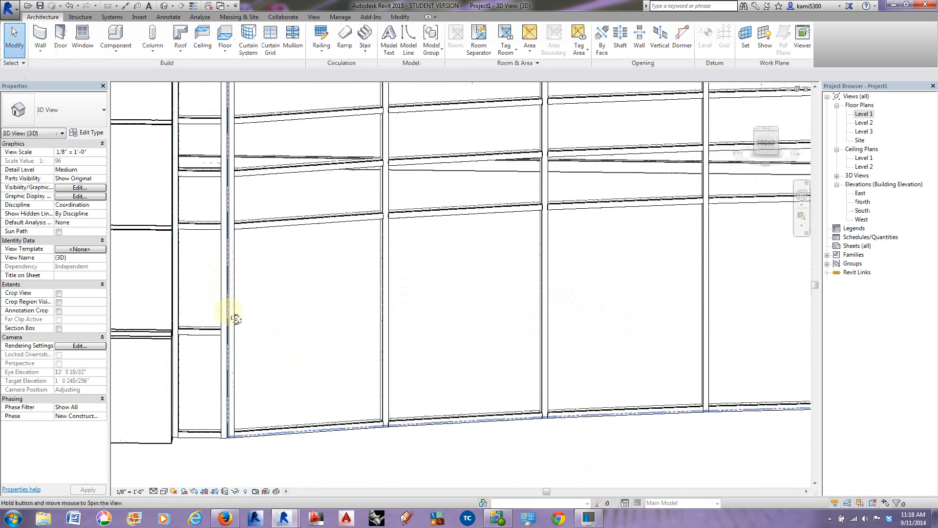
double_click(873, 116)
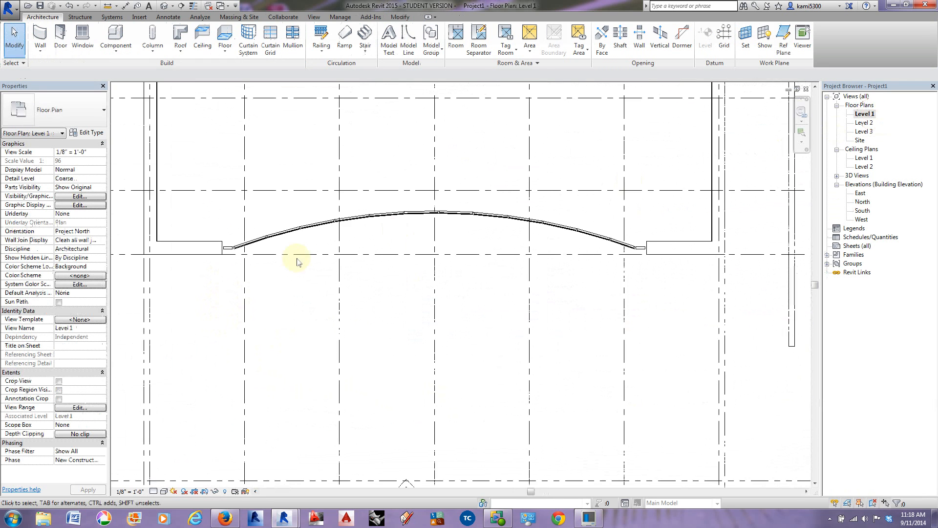
scroll(236, 251, up, 5)
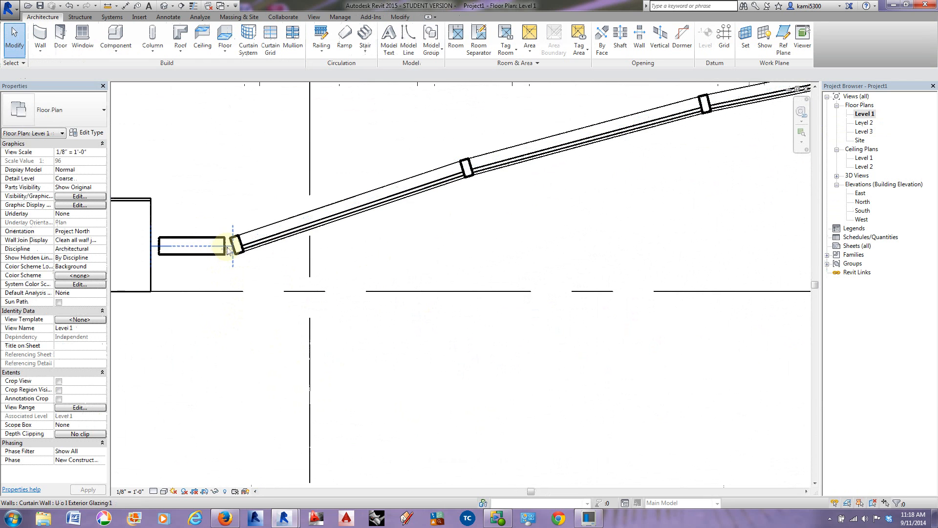
scroll(228, 250, down, 4)
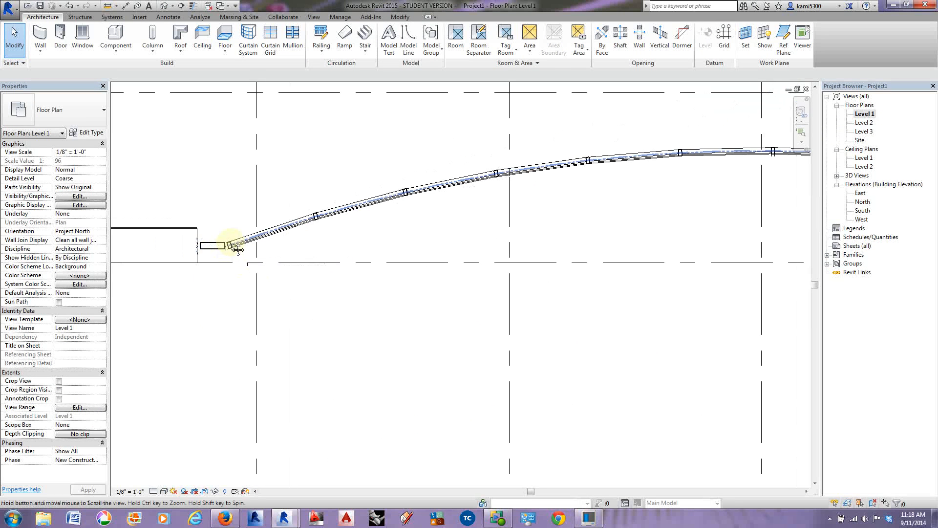
scroll(210, 247, down, 4)
middle_drag(603, 250, 337, 230)
scroll(549, 230, up, 7)
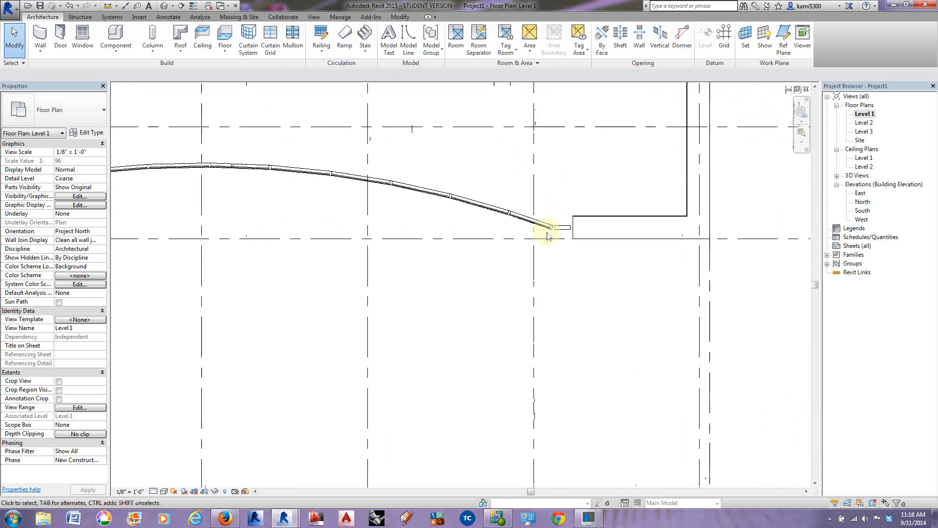
scroll(559, 227, up, 2)
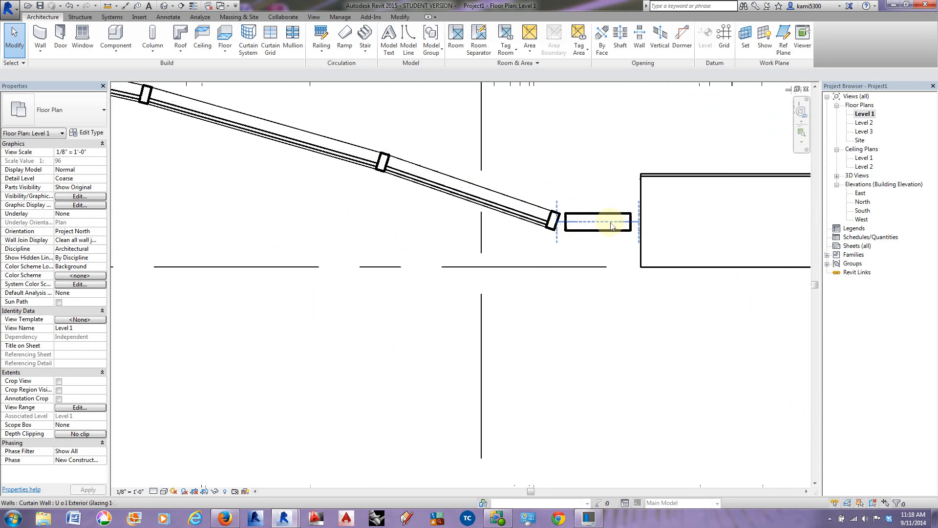
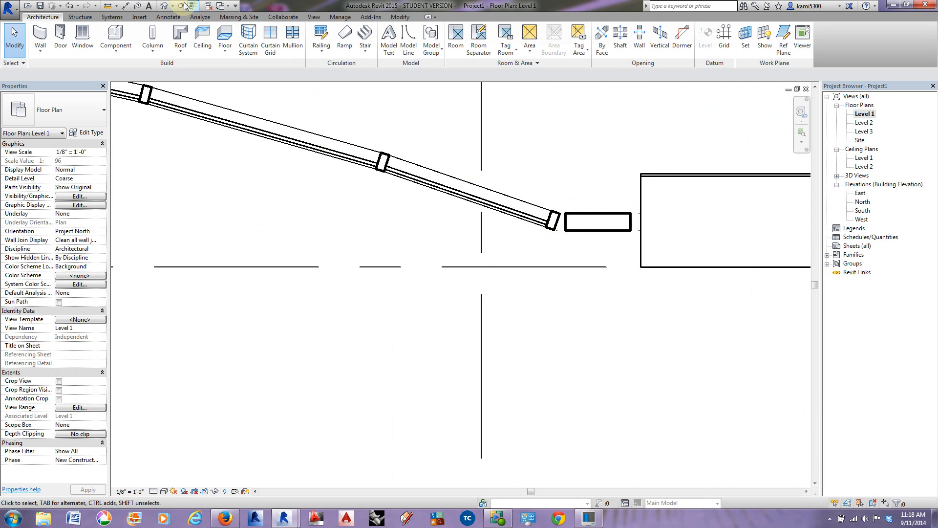
Step: Change all mullions on the vertical gridline at the curved curtain wall's left corner to L Corner 5" x 5", deleting the overlapping mullions
click(163, 7)
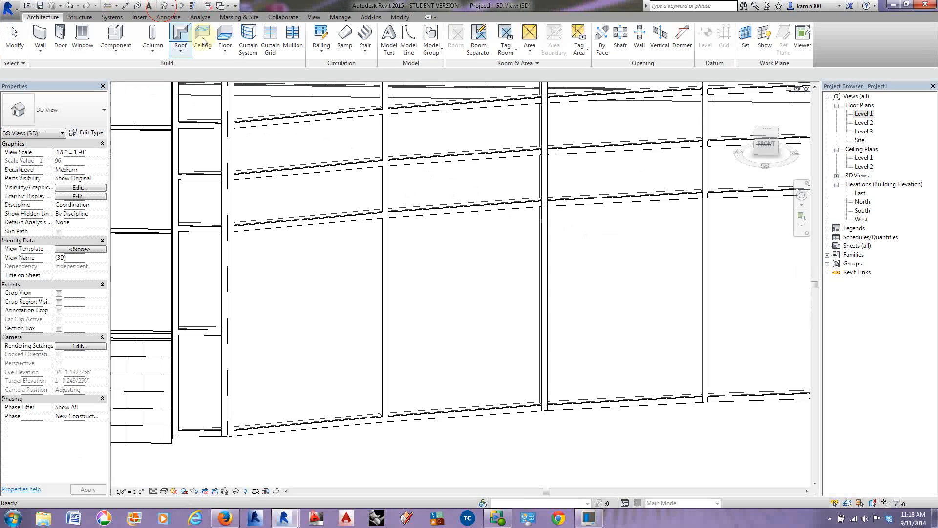
click(234, 268)
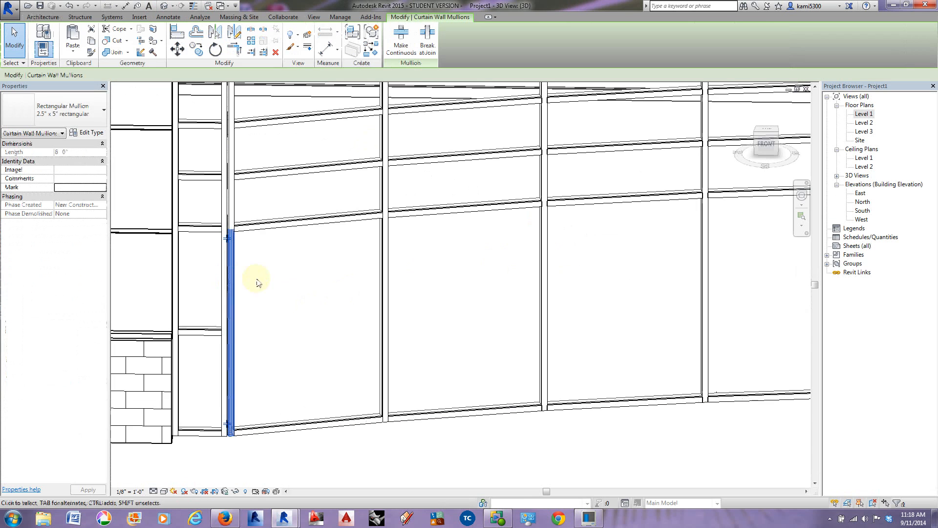
shift+middle_drag(314, 320, 260, 335)
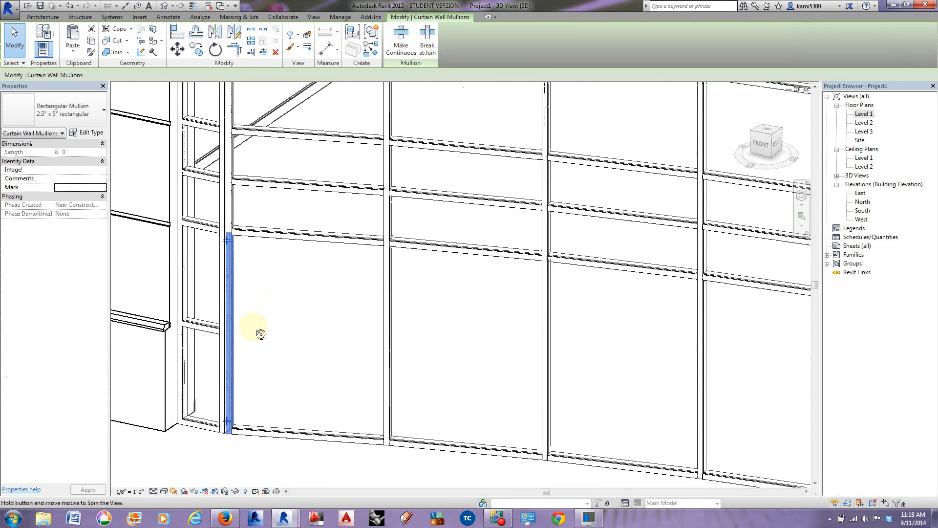
right_click(229, 291)
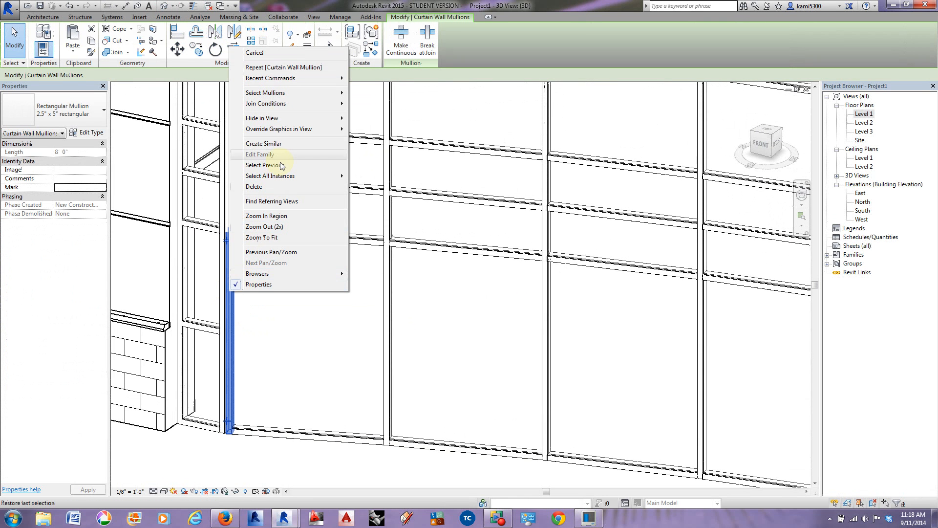
mouse_move(287, 95)
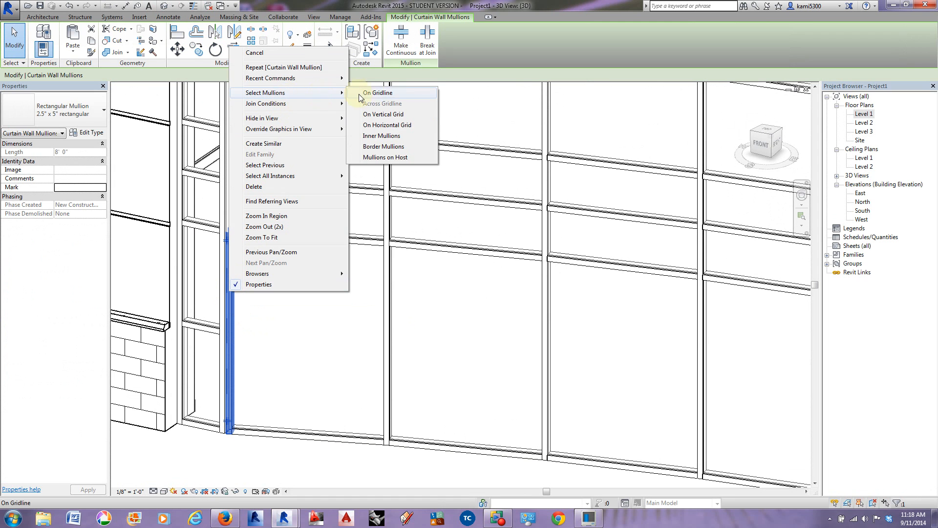
click(398, 92)
shift+middle_drag(324, 287, 327, 320)
click(81, 110)
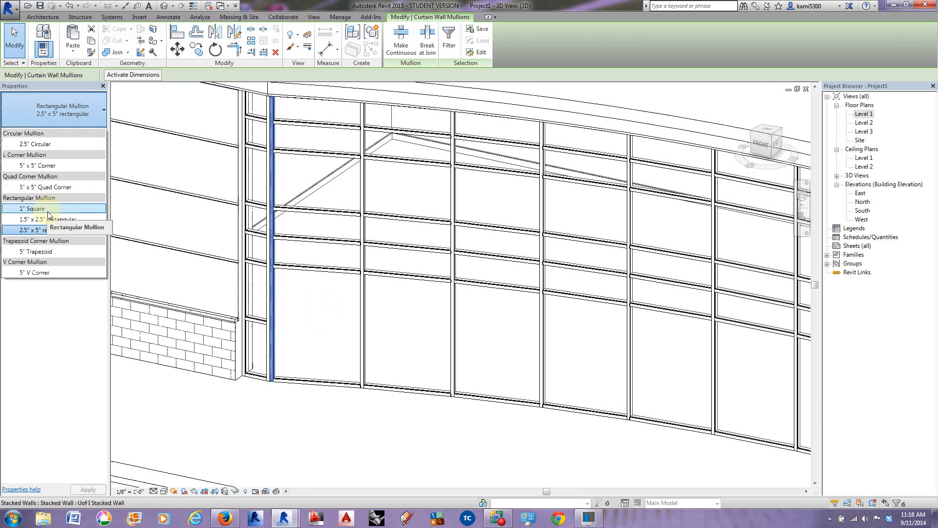
click(55, 167)
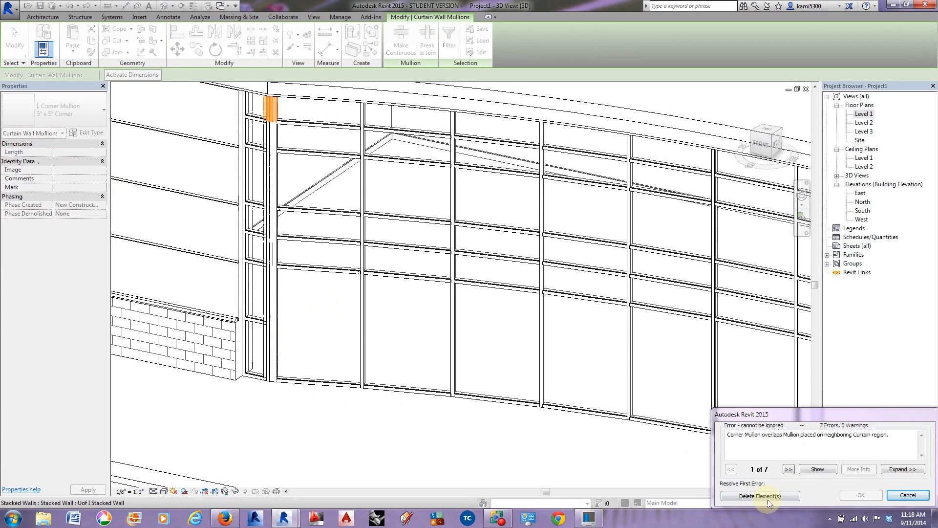
click(770, 496)
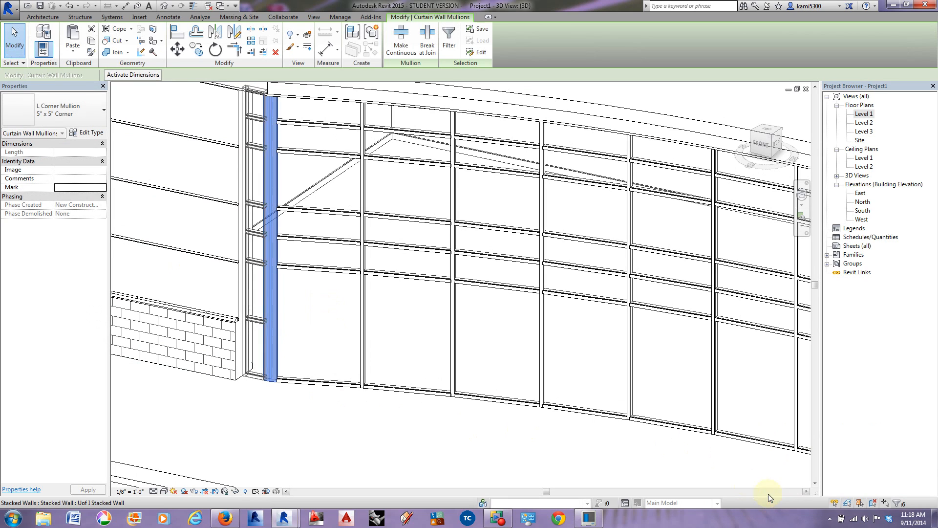
shift+middle_drag(314, 417, 382, 416)
click(329, 424)
Step: Change the vertical corner mullions at the curved curtain wall's right end to L Corner 5" x 5", deleting the overlapping neighbouring mullions
shift+middle_drag(268, 402, 210, 387)
scroll(566, 410, up, 4)
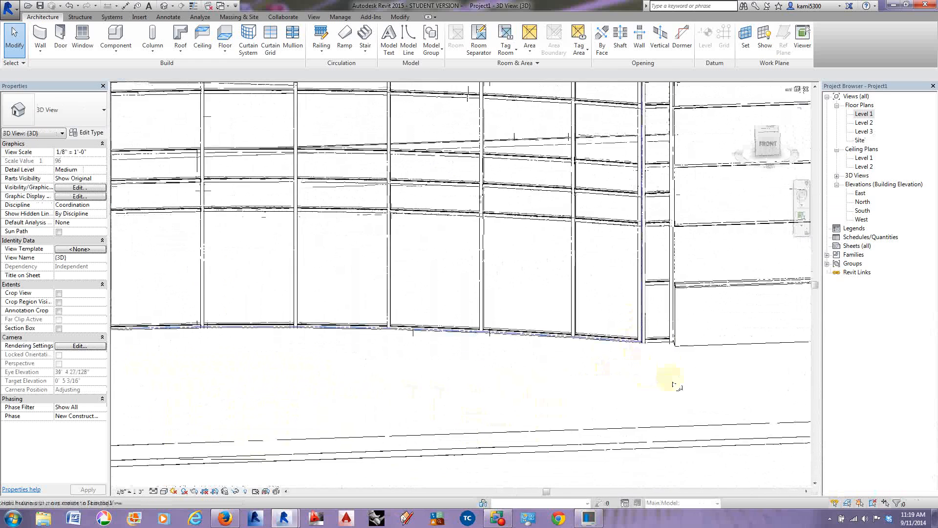
shift+middle_drag(674, 385, 629, 314)
click(616, 272)
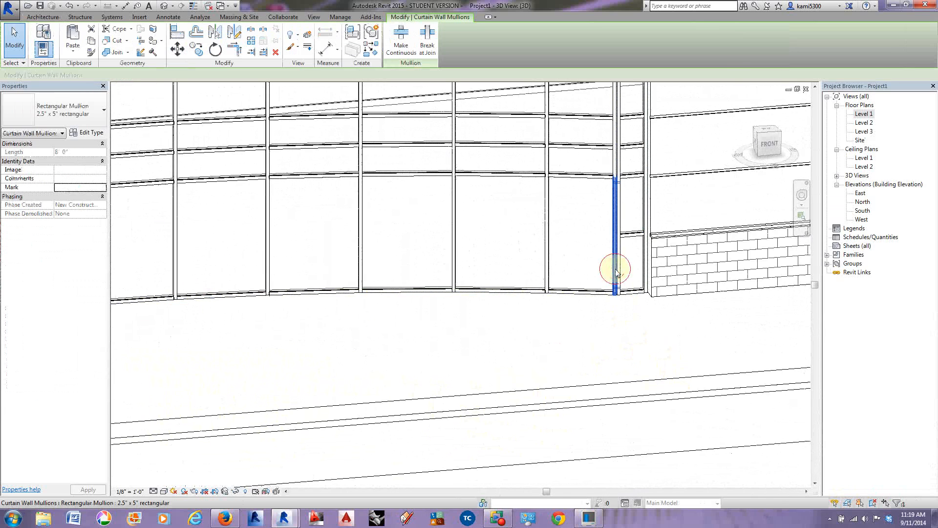
right_click(615, 270)
mouse_move(649, 82)
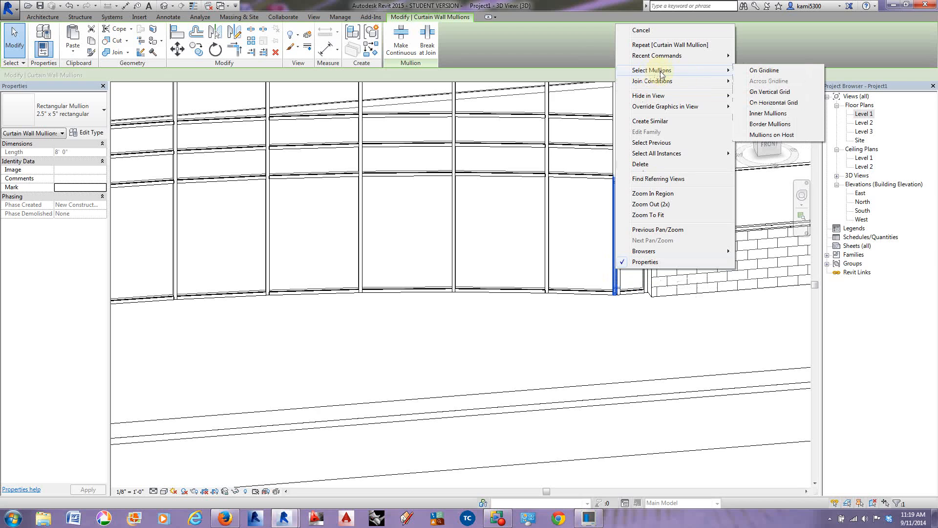
click(753, 73)
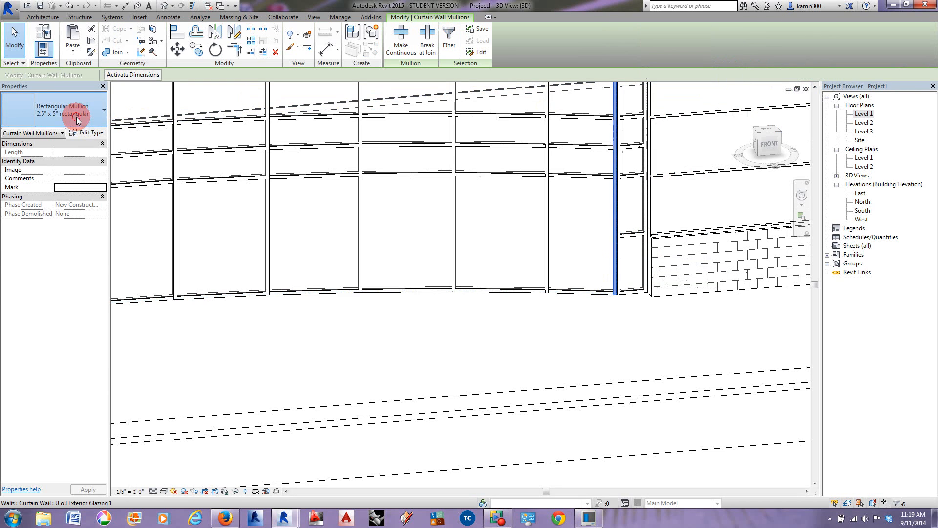
click(61, 113)
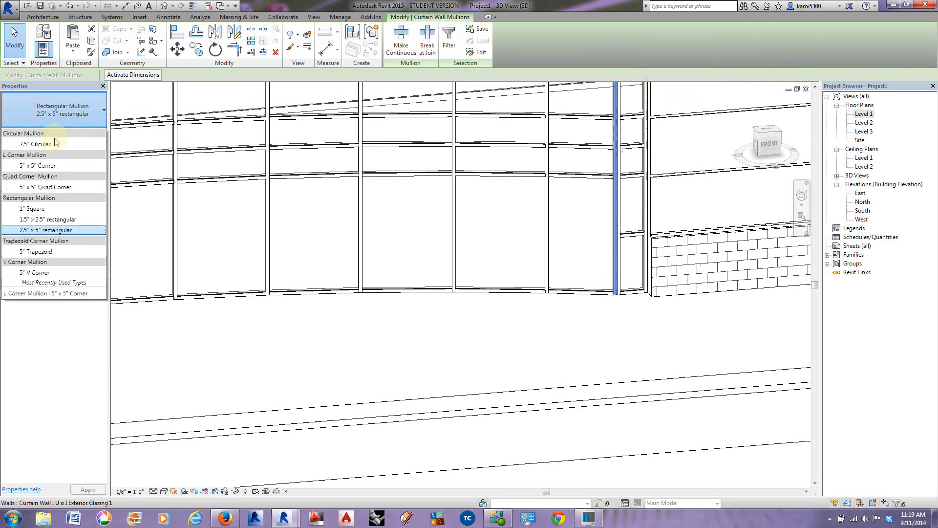
click(39, 166)
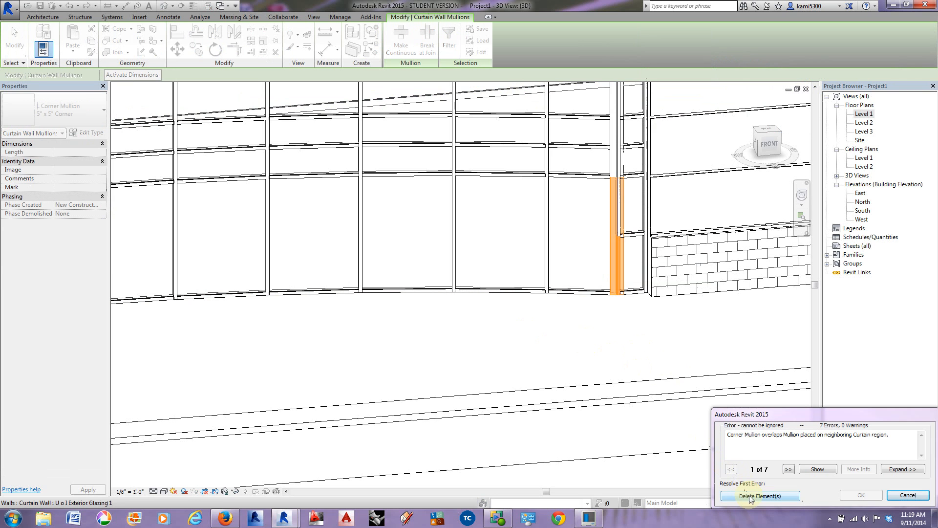
click(760, 495)
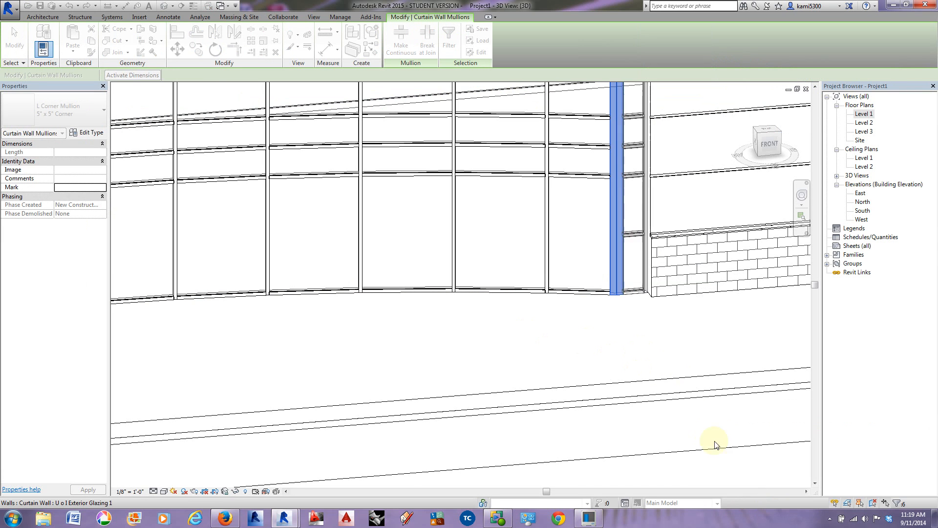
Step: Examine the L corner mullions at both ends of the curved curtain wall in 3D and in the Level 1 floor plan
middle_drag(639, 310, 255, 262)
scroll(630, 388, down, 3)
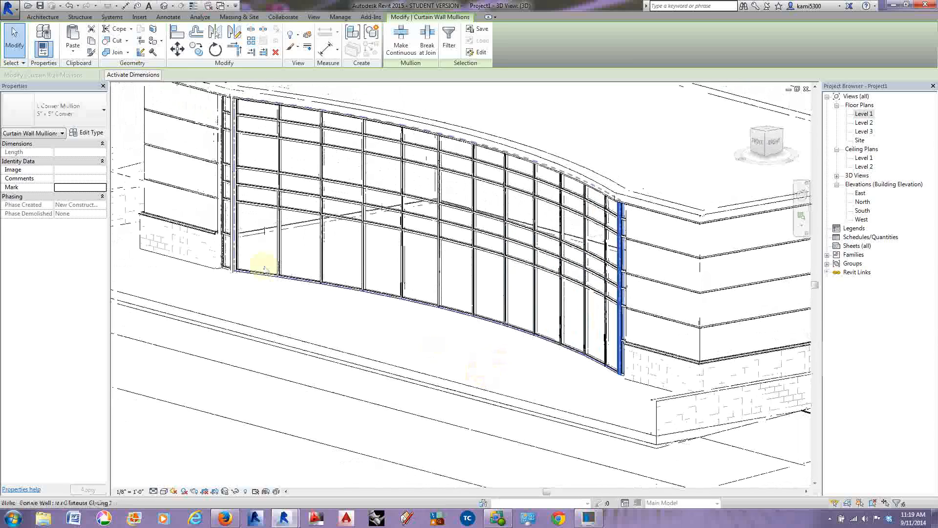
scroll(255, 320, up, 4)
shift+middle_drag(256, 319, 410, 310)
scroll(411, 310, down, 3)
shift+middle_drag(434, 379, 562, 384)
double_click(863, 114)
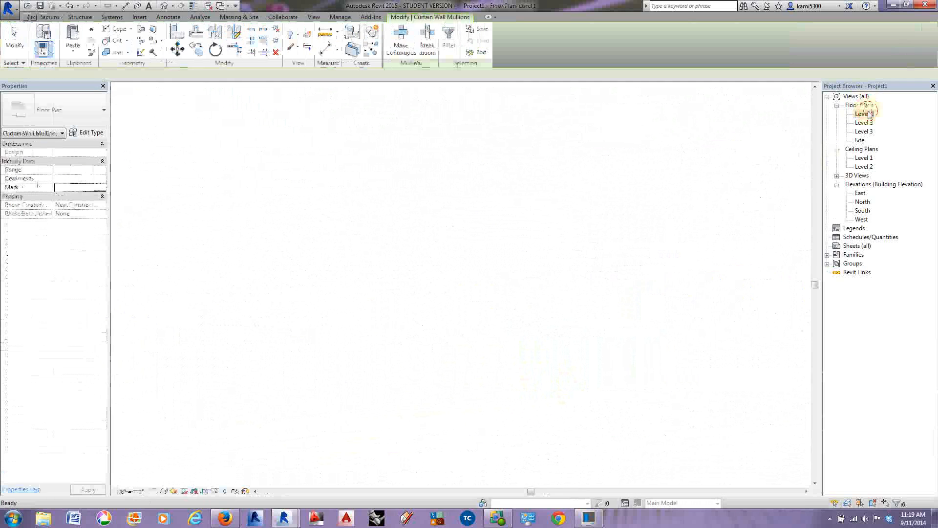
scroll(560, 224, down, 2)
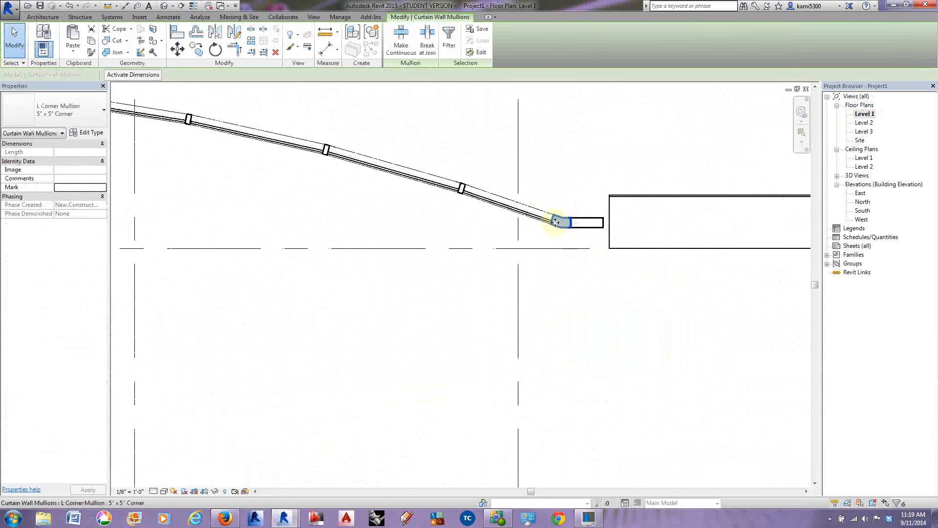
scroll(510, 248, down, 1)
scroll(564, 235, down, 2)
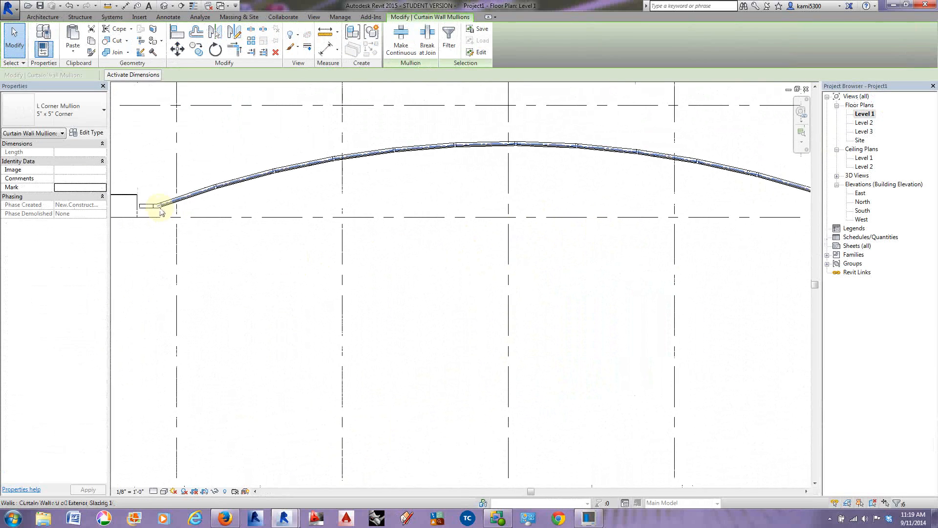
scroll(155, 208, up, 3)
scroll(142, 212, down, 5)
scroll(350, 226, down, 2)
Step: Examine the Level 1 reference image for the double door locations along the curved curtain wall
middle_drag(371, 242, 253, 242)
scroll(253, 241, down, 2)
middle_drag(513, 244, 420, 262)
scroll(638, 202, up, 4)
scroll(559, 235, up, 2)
scroll(520, 218, up, 1)
scroll(441, 220, up, 2)
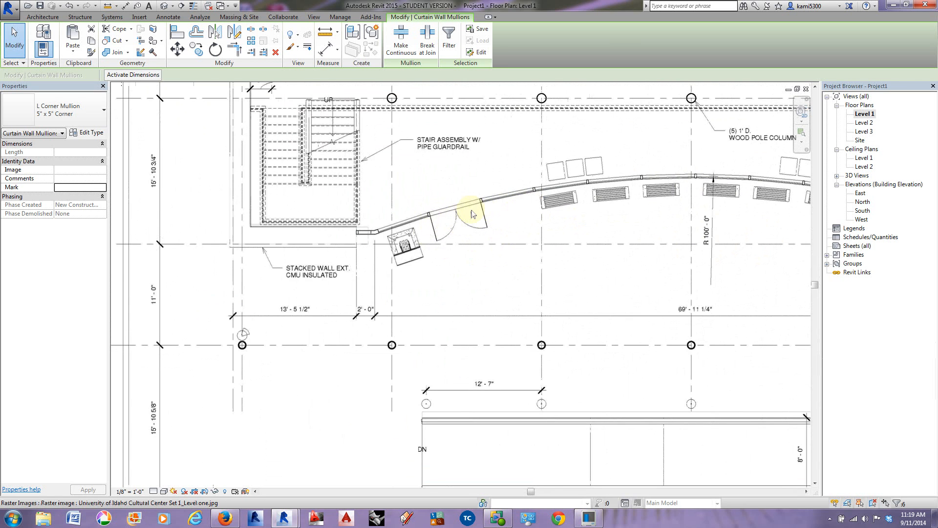
scroll(472, 213, down, 3)
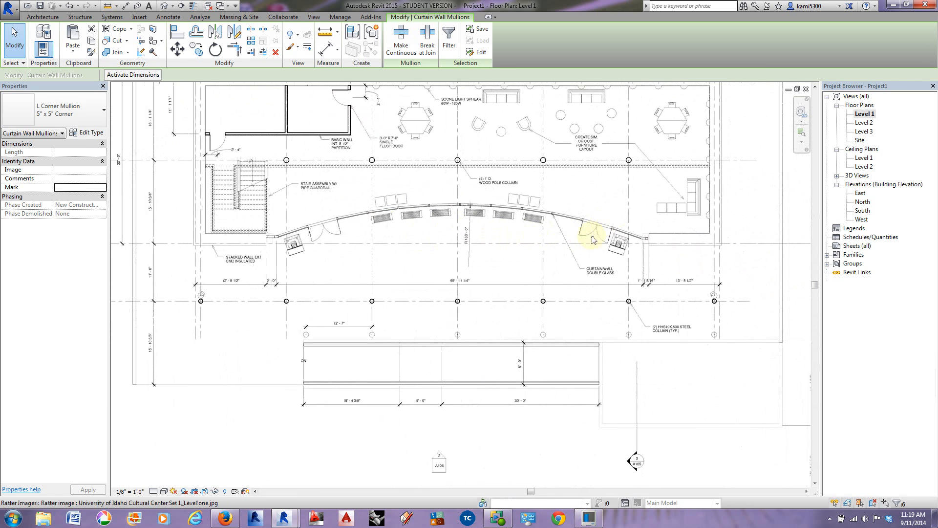
scroll(600, 244, down, 4)
middle_drag(337, 304, 646, 285)
middle_drag(388, 307, 532, 308)
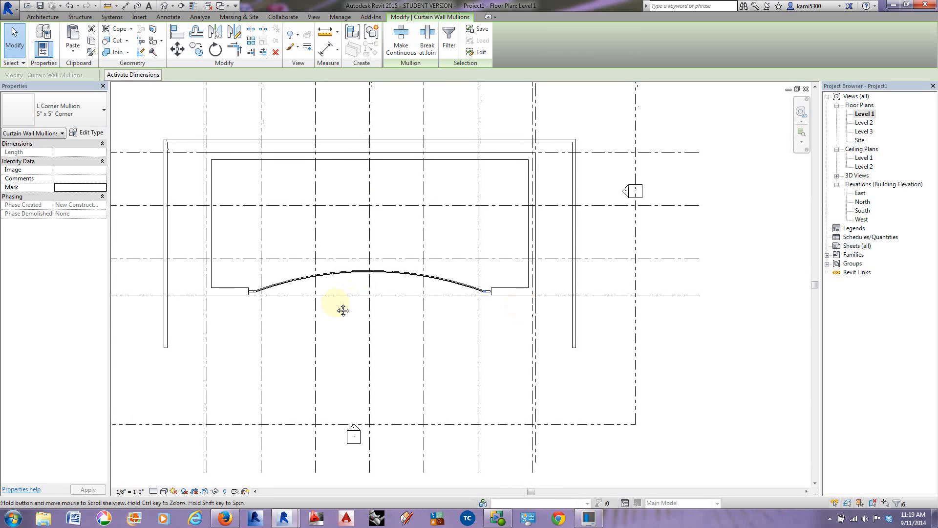
middle_drag(343, 311, 345, 313)
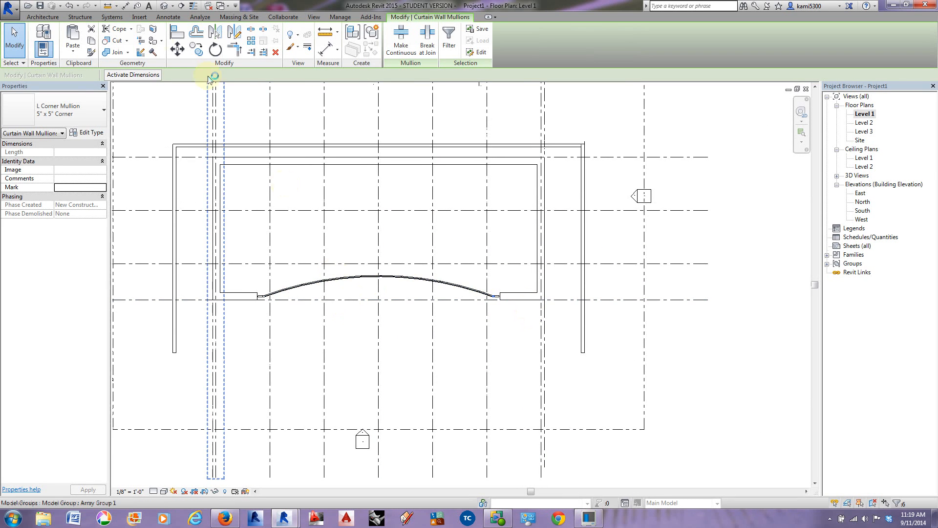
Step: Load the Curtain Wall Dbl Glass door family from the Doors folder of the US Imperial library
click(141, 17)
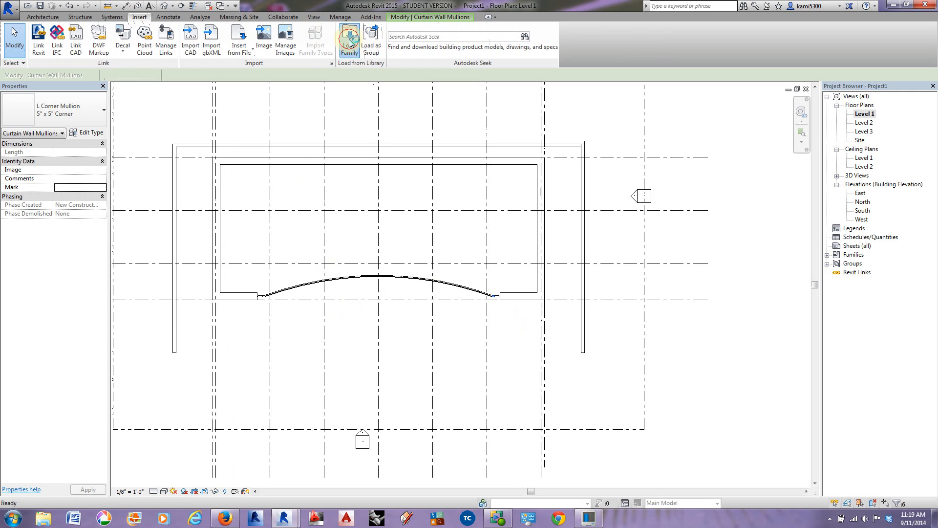
click(349, 42)
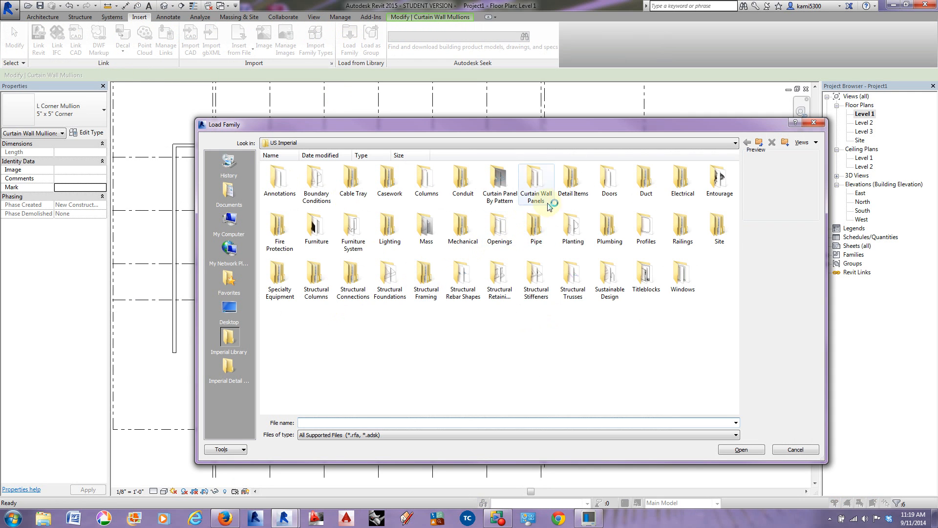
double_click(604, 184)
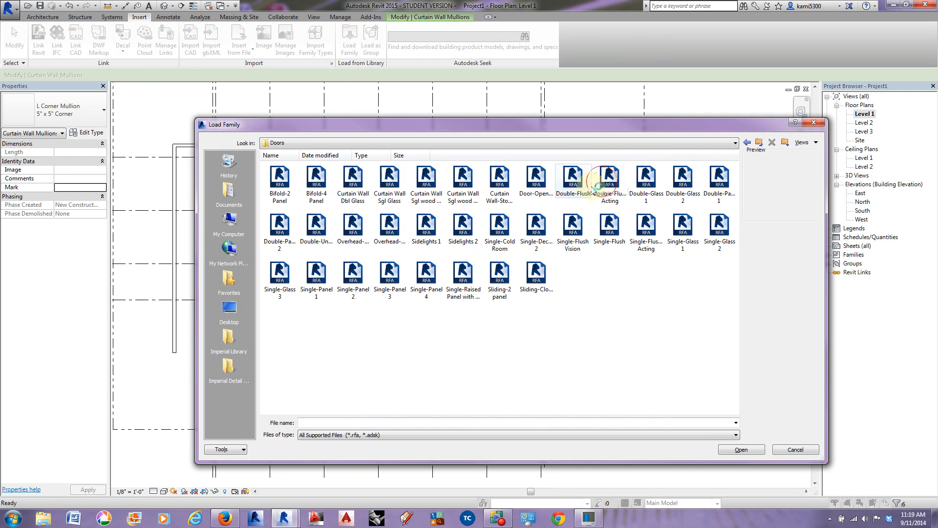
click(354, 200)
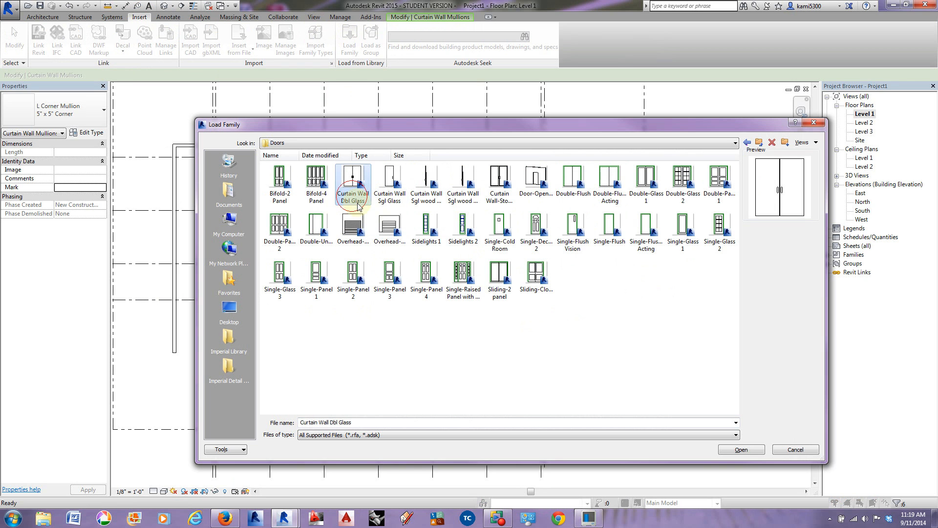
click(742, 449)
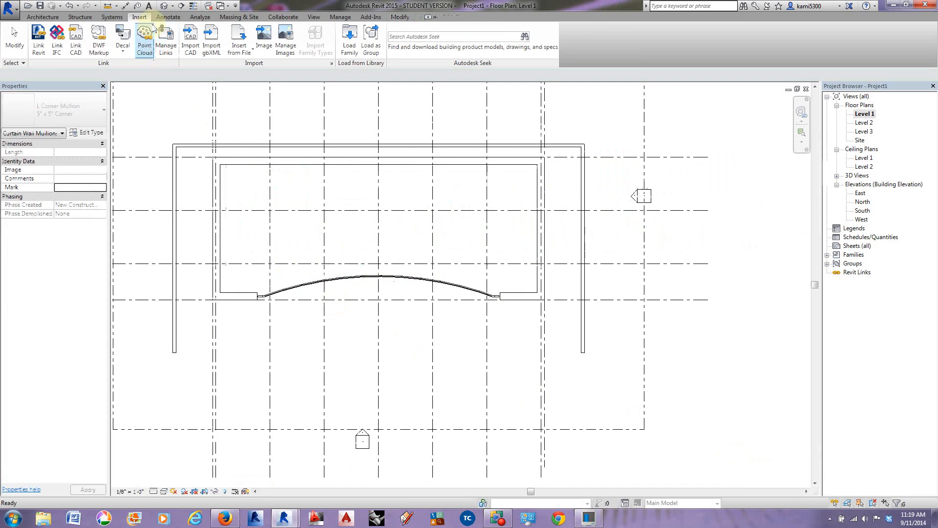
Step: In 3D, replace the bottom glazed panel in the curved wall's second bay from the left with the Curtain Wall Dbl Glass door
click(163, 7)
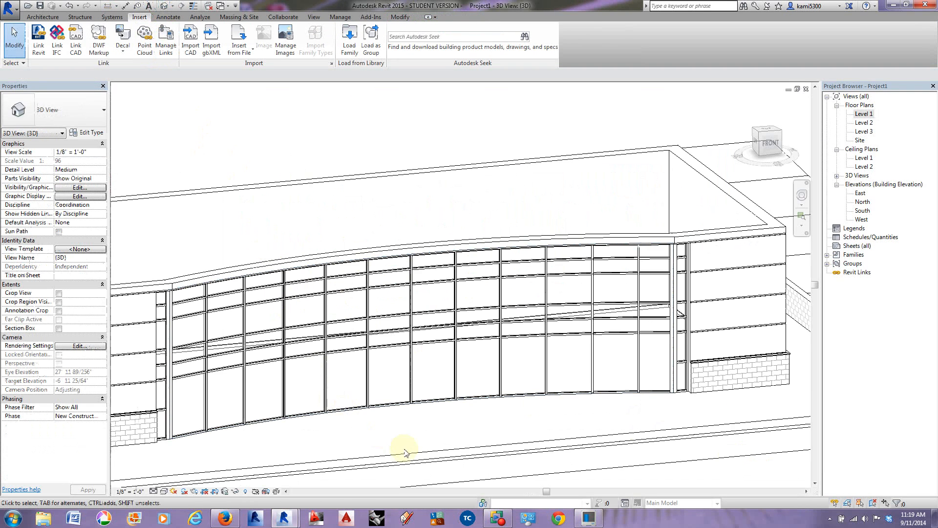
shift+middle_drag(428, 483, 362, 475)
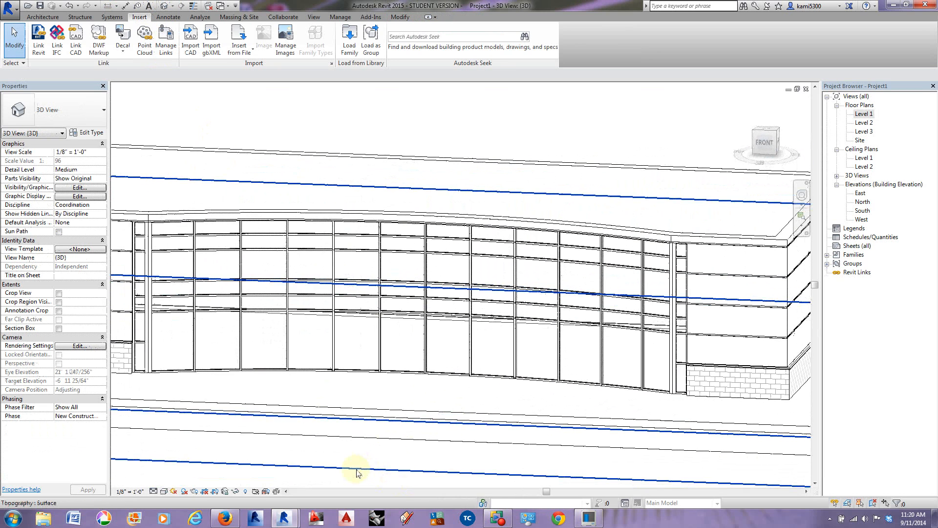
scroll(190, 374, up, 2)
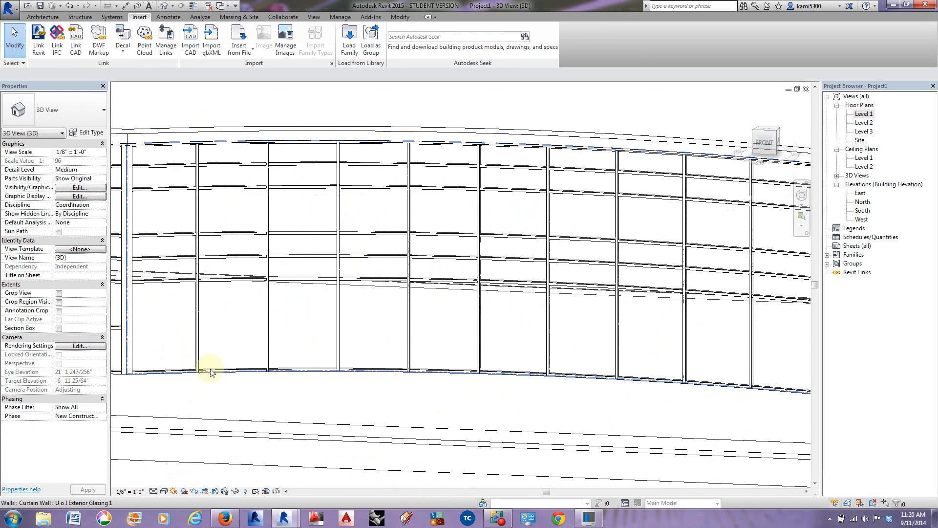
click(210, 367)
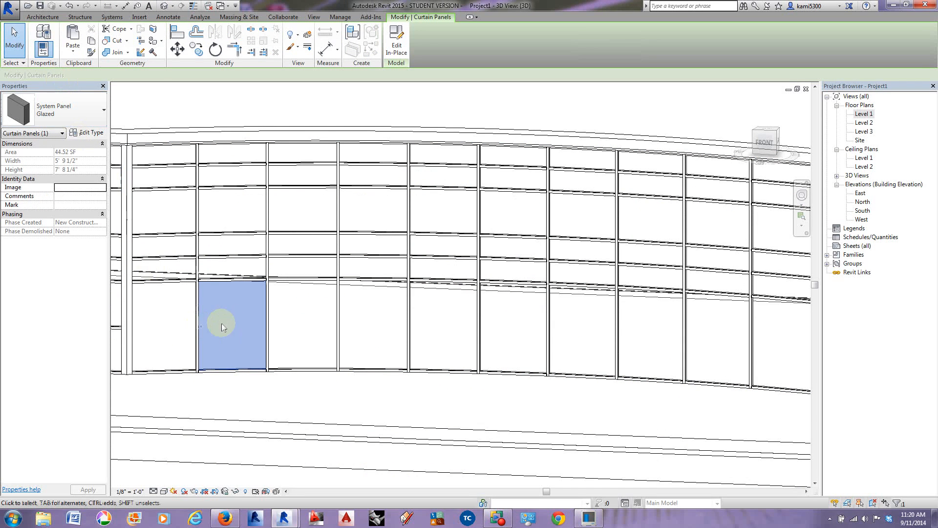
click(87, 111)
click(44, 192)
Step: Replace the bottom glazed panel in the curved wall's second bay from the right with the Curtain Wall Dbl Glass door
shift+middle_drag(377, 412, 299, 377)
key(Tab)
click(529, 300)
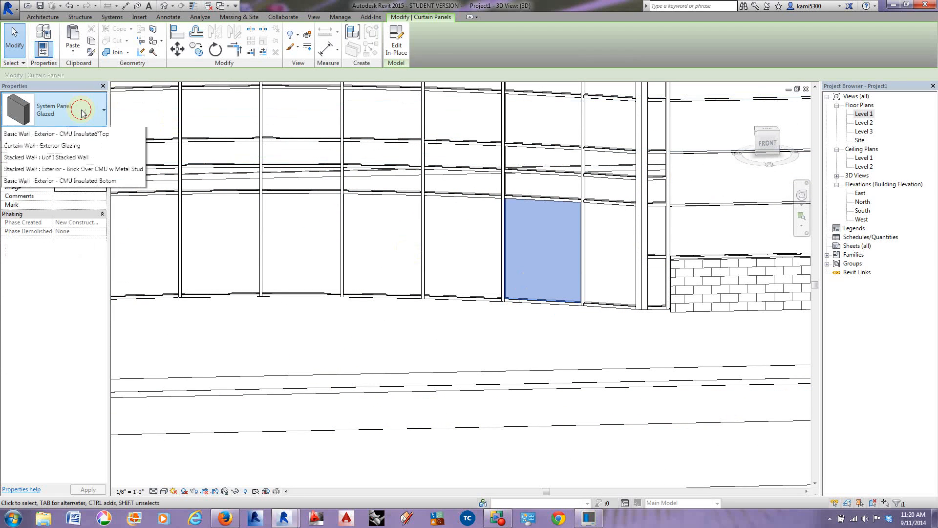
click(64, 111)
click(44, 189)
click(530, 339)
Step: Delete the bottom mullion segments beneath both double doors in the curved curtain wall
click(544, 303)
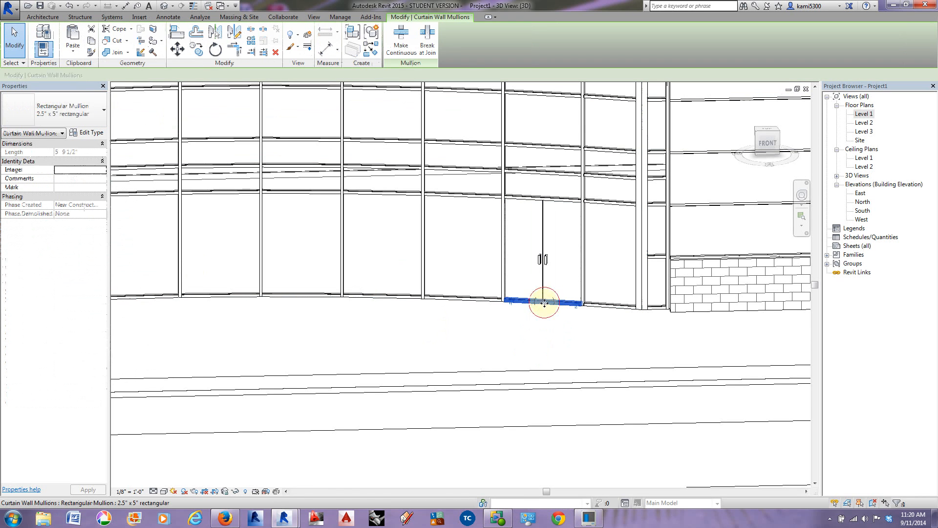
key(Delete)
middle_drag(300, 335, 603, 314)
mouse_move(271, 299)
middle_down()
mouse_move(319, 299)
mouse_move(252, 289)
mouse_move(262, 289)
middle_up()
click(262, 289)
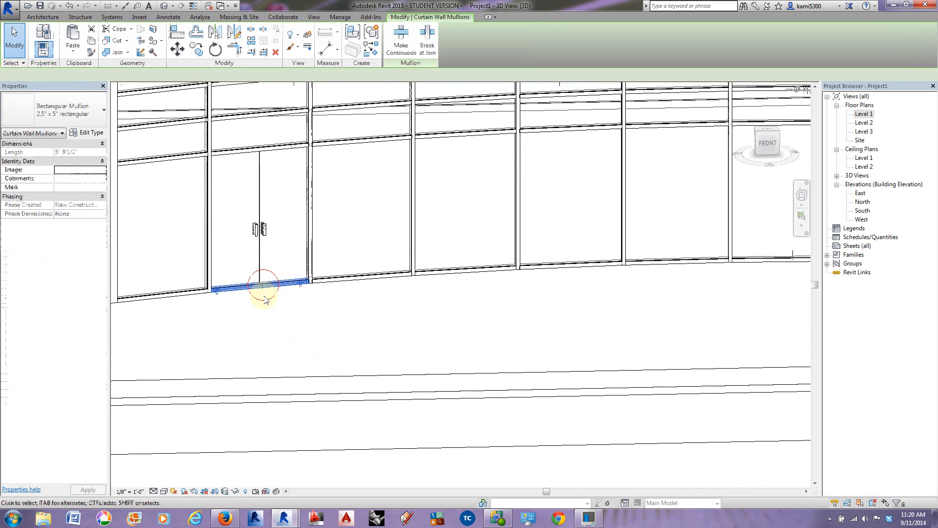
key(Delete)
scroll(340, 320, down, 3)
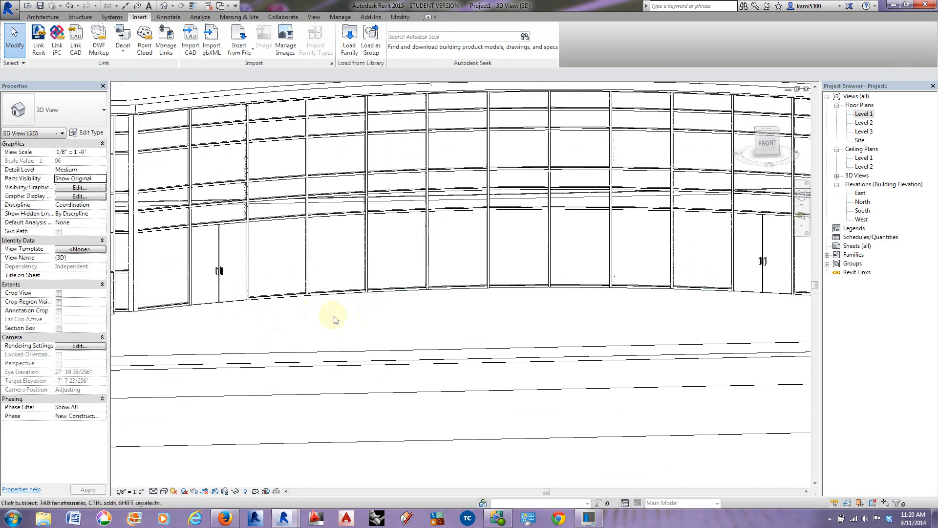
Step: Open the Level 1 floor plan and examine the reference image's double doors and curved curtain wall
double_click(863, 114)
middle_drag(436, 248, 412, 311)
scroll(335, 299, up, 2)
scroll(361, 315, down, 2)
middle_drag(588, 314, 398, 322)
scroll(590, 266, up, 5)
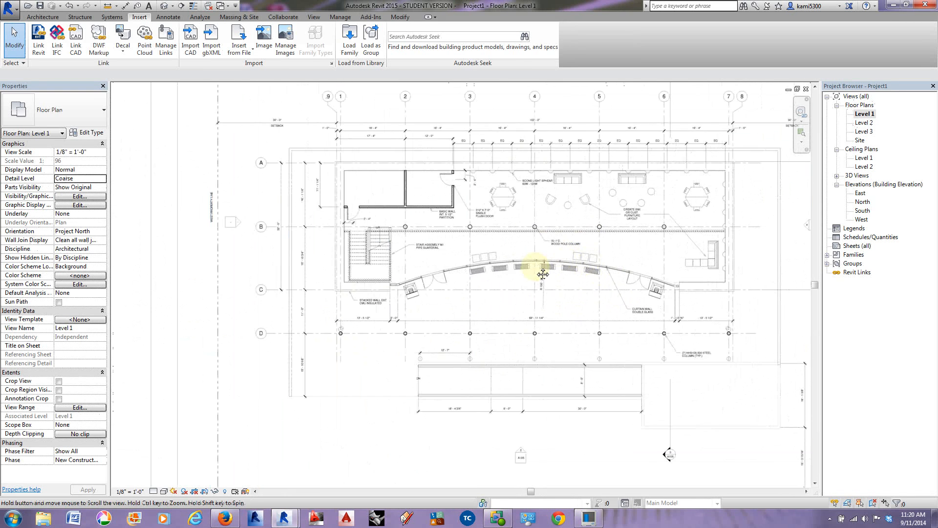
middle_drag(542, 302, 523, 325)
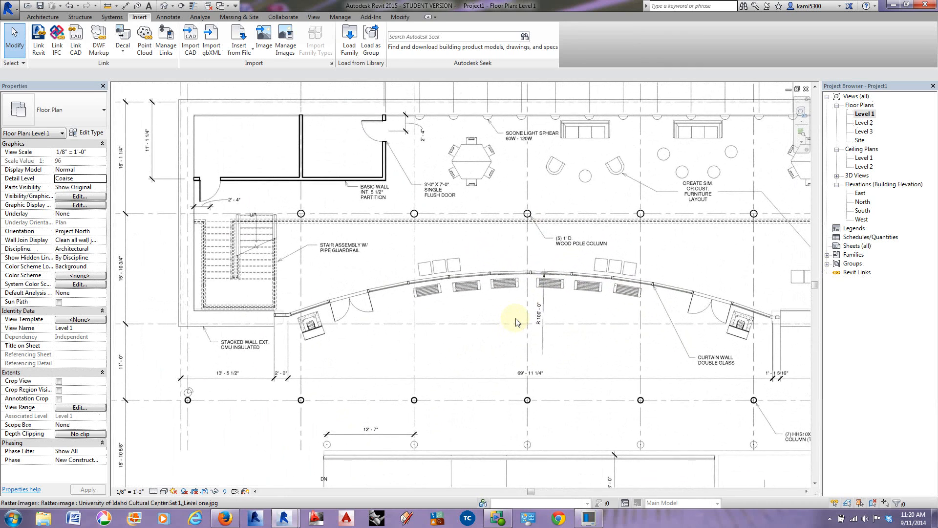
scroll(523, 325, down, 5)
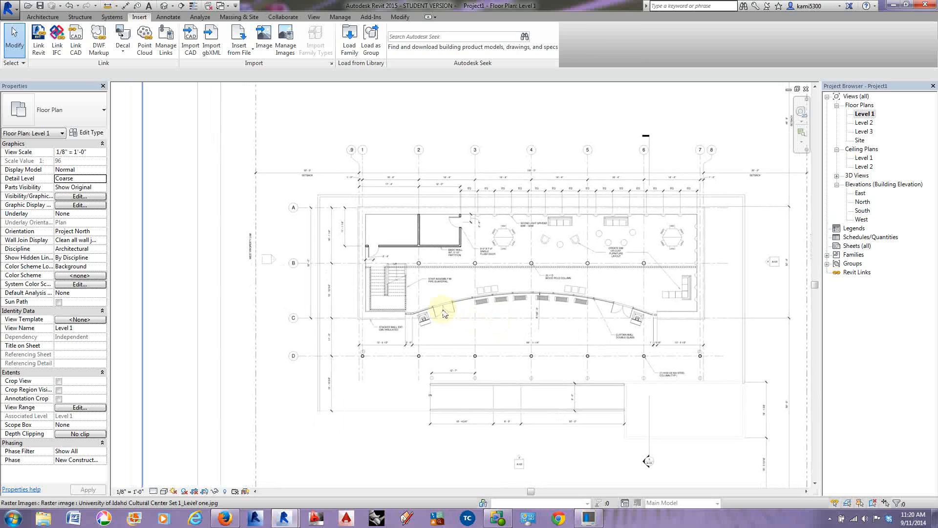
Step: Set the cut plane offset in the Level 1 view range to 3'
middle_drag(475, 287, 810, 260)
middle_drag(294, 307, 706, 281)
middle_drag(325, 252, 330, 255)
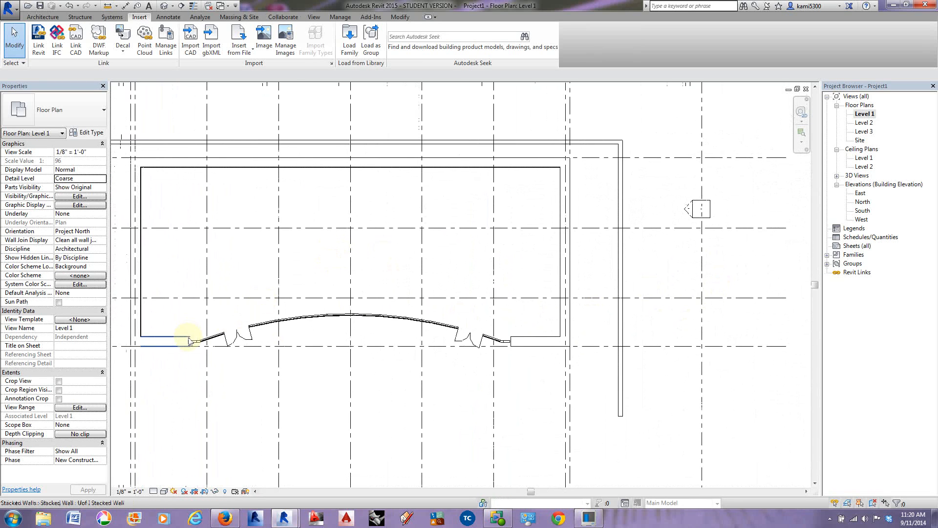
scroll(172, 350, up, 2)
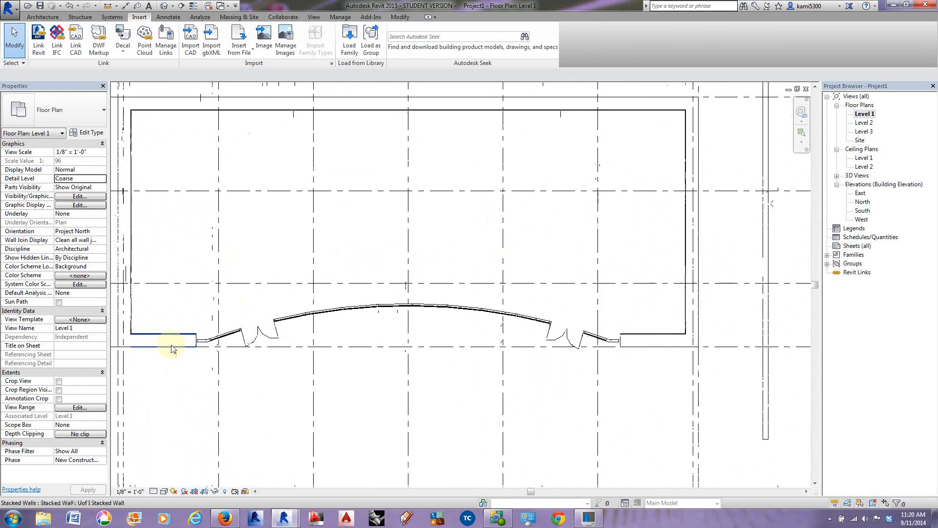
click(75, 408)
double_click(542, 239)
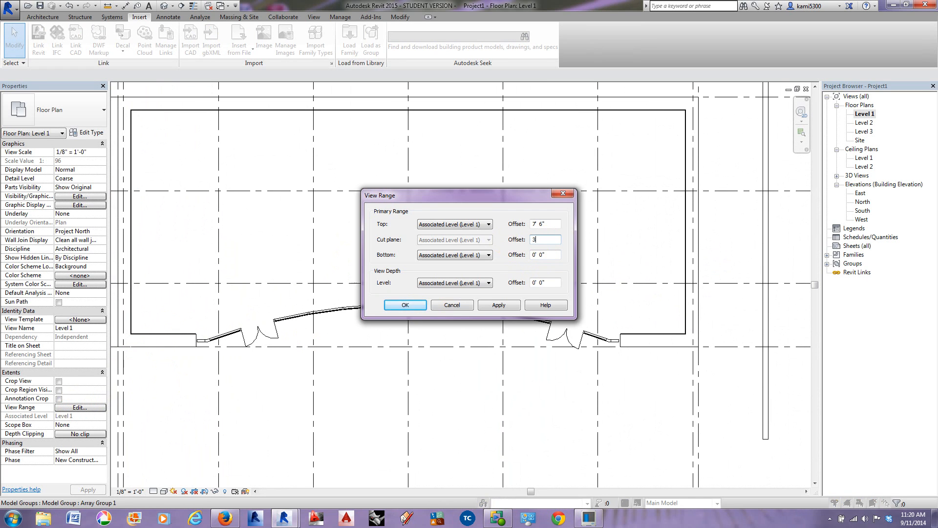
key(Return)
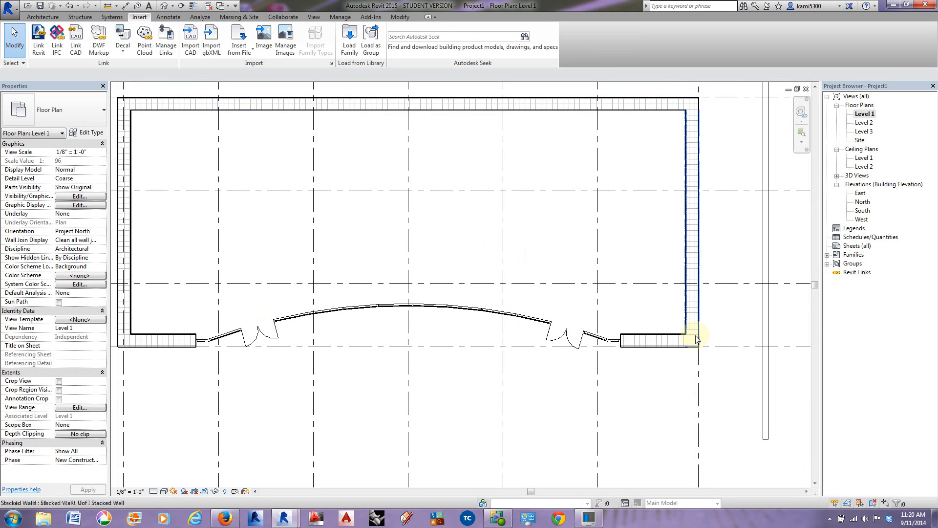
Step: Inspect both double doors and the curtain wall's junctions with the stacked walls in the modelled Level 1 plan
scroll(611, 342, up, 4)
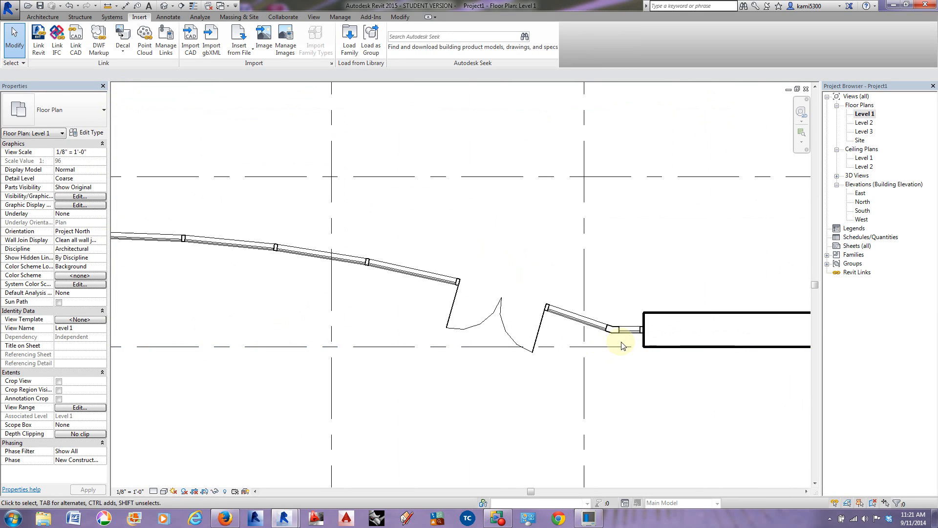
scroll(635, 335, down, 2)
scroll(721, 323, down, 1)
middle_drag(450, 327, 597, 299)
scroll(269, 287, up, 3)
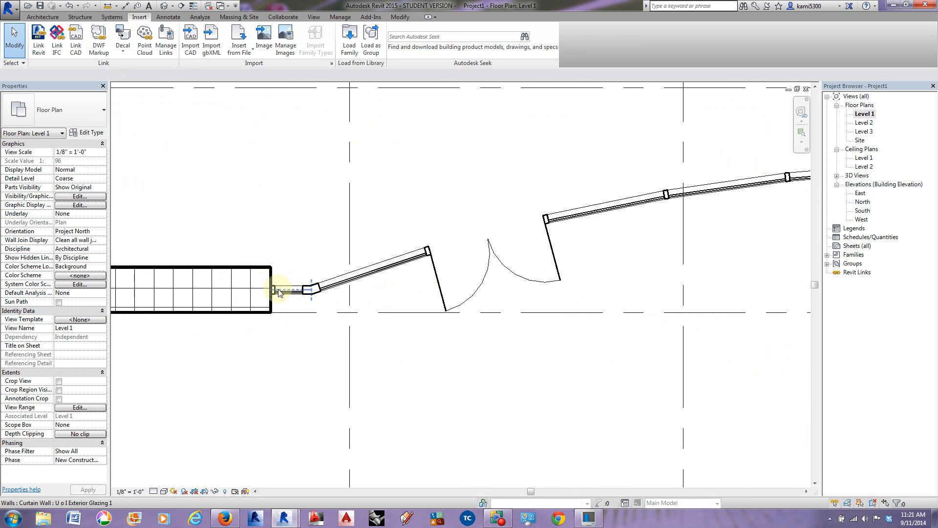
middle_drag(415, 318, 271, 326)
scroll(271, 326, down, 3)
middle_drag(501, 306, 388, 341)
scroll(389, 344, down, 3)
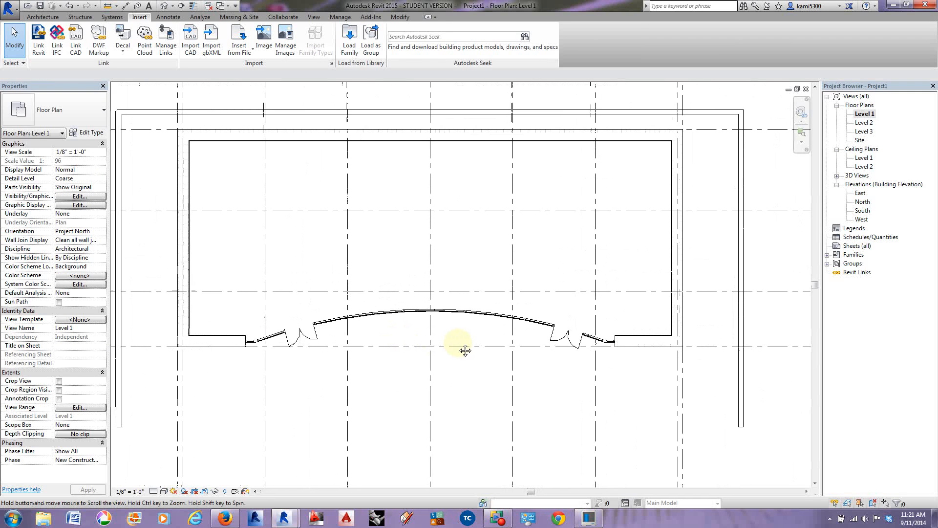
Step: Return to the 3D view, angle it to show the whole building front, and set its visual style to Realistic
click(167, 6)
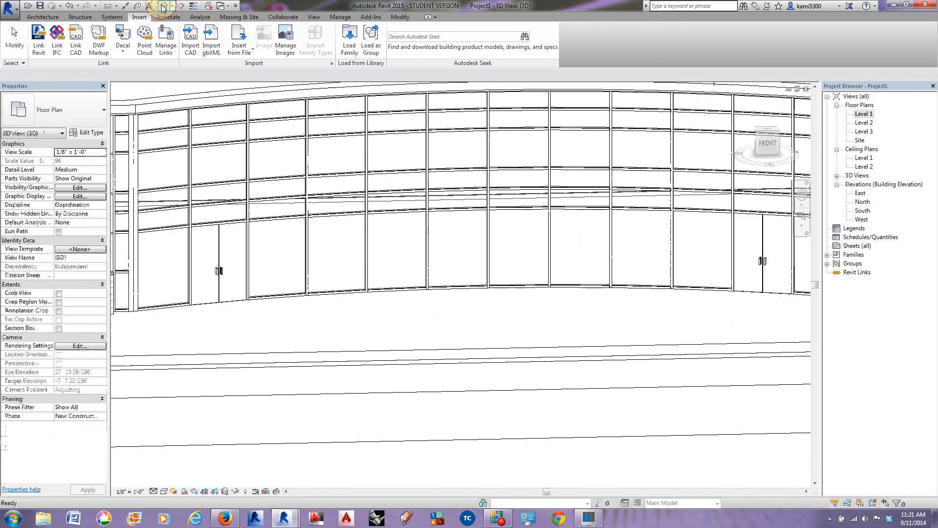
scroll(526, 314, down, 3)
shift+middle_drag(593, 346, 520, 327)
scroll(520, 327, down, 1)
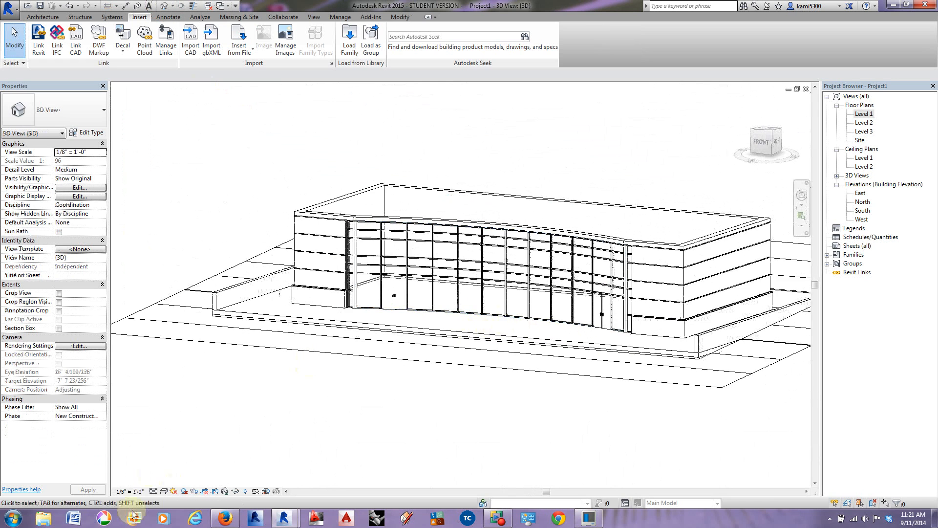
click(164, 491)
click(176, 471)
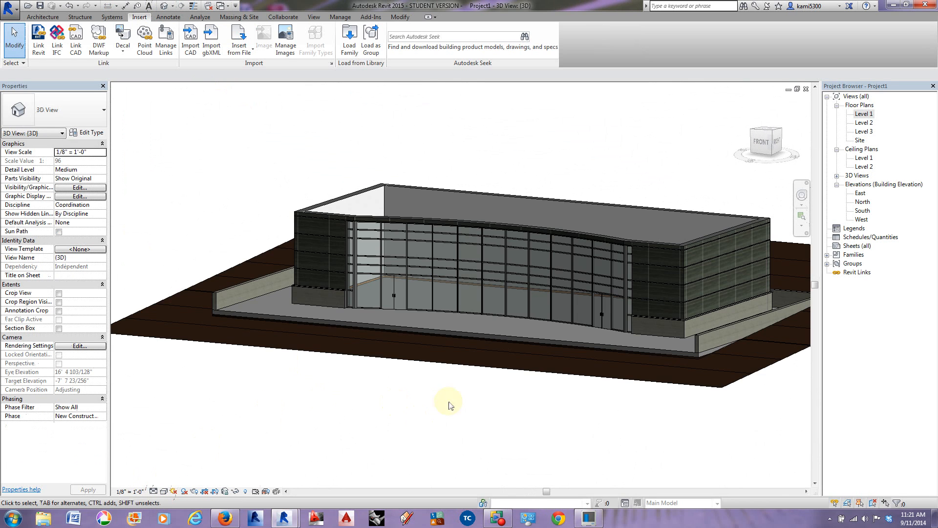
shift+middle_drag(503, 425, 448, 423)
scroll(384, 403, down, 2)
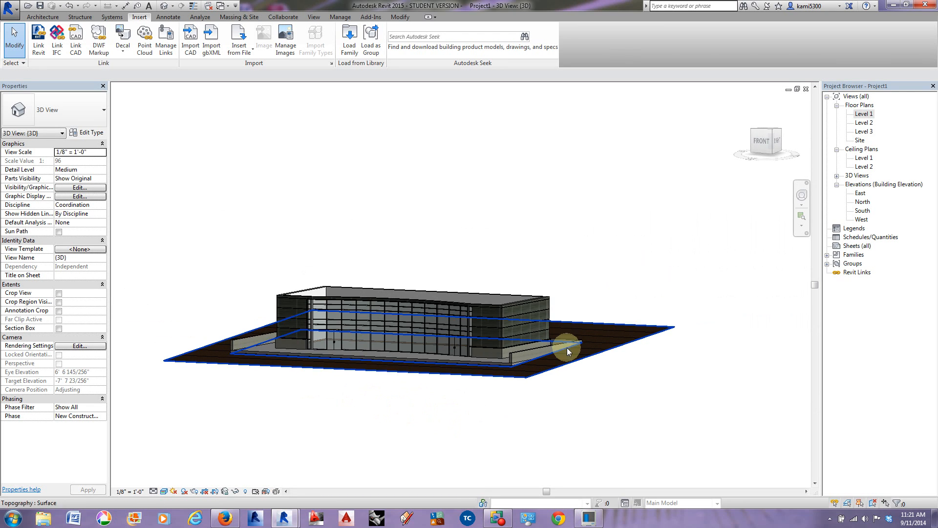
Step: Open the East elevation and compare the floor level heights in the reference image with the model's levels
double_click(860, 193)
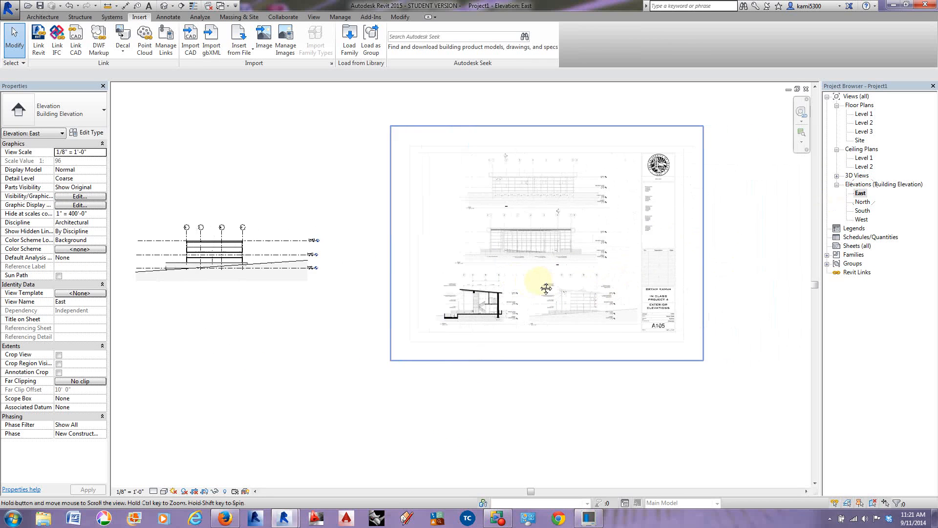
scroll(606, 298, up, 5)
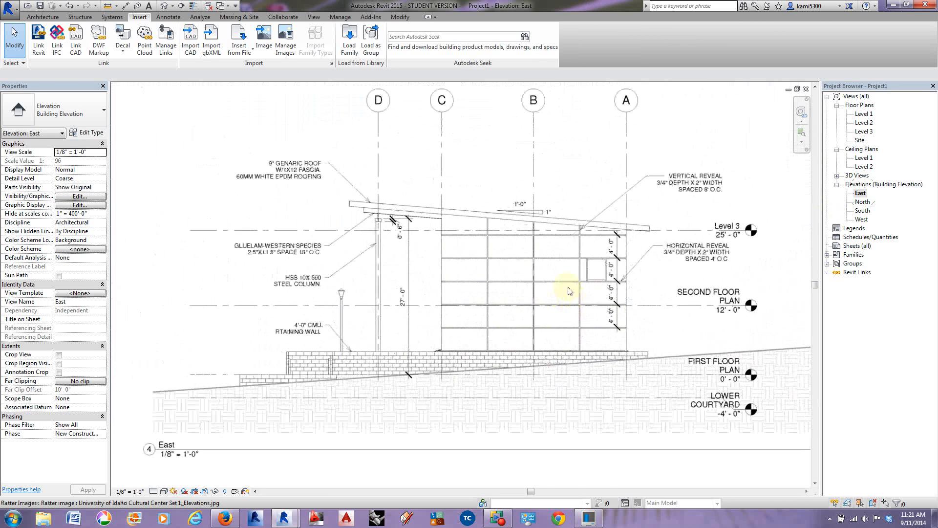
middle_drag(581, 281, 559, 284)
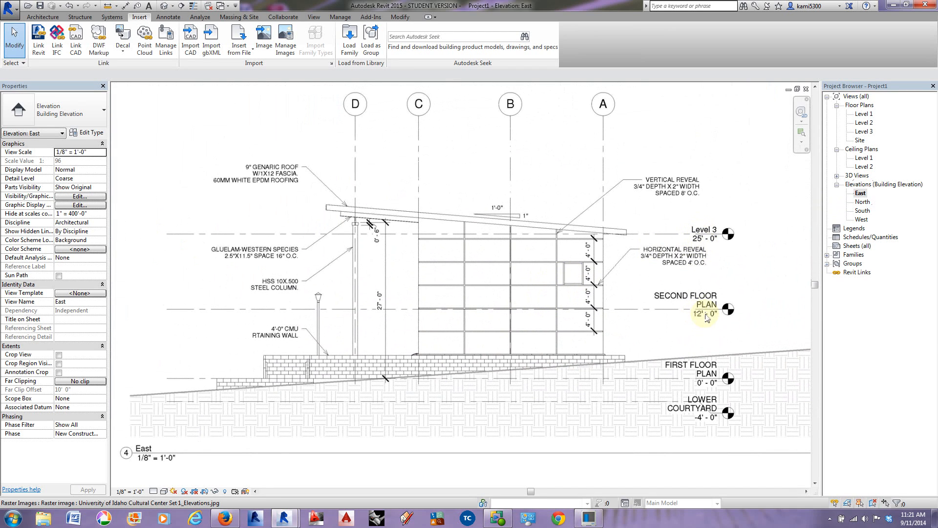
scroll(625, 296, down, 3)
middle_drag(485, 333, 865, 344)
middle_drag(380, 311, 726, 368)
middle_drag(349, 249, 504, 267)
scroll(572, 242, up, 2)
Step: Try to set the Level 2 elevation to 12'
click(676, 218)
click(653, 232)
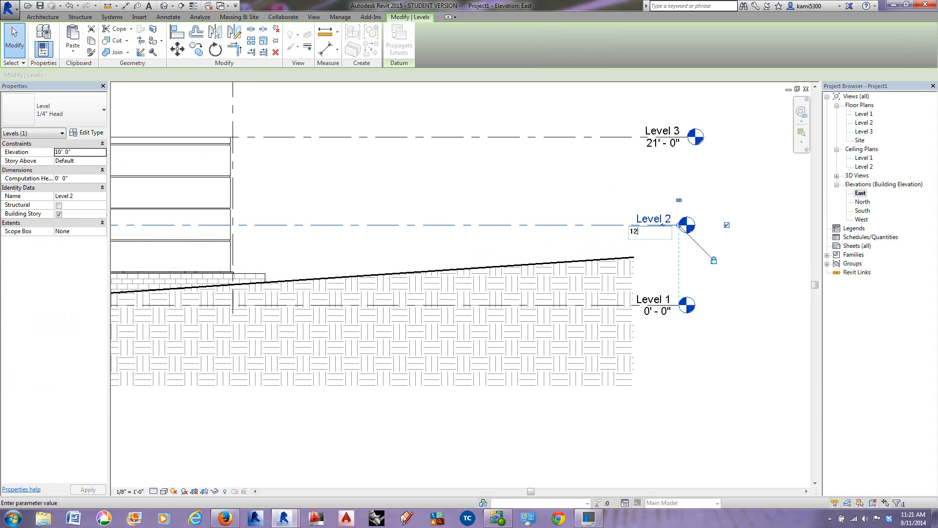
key(Return)
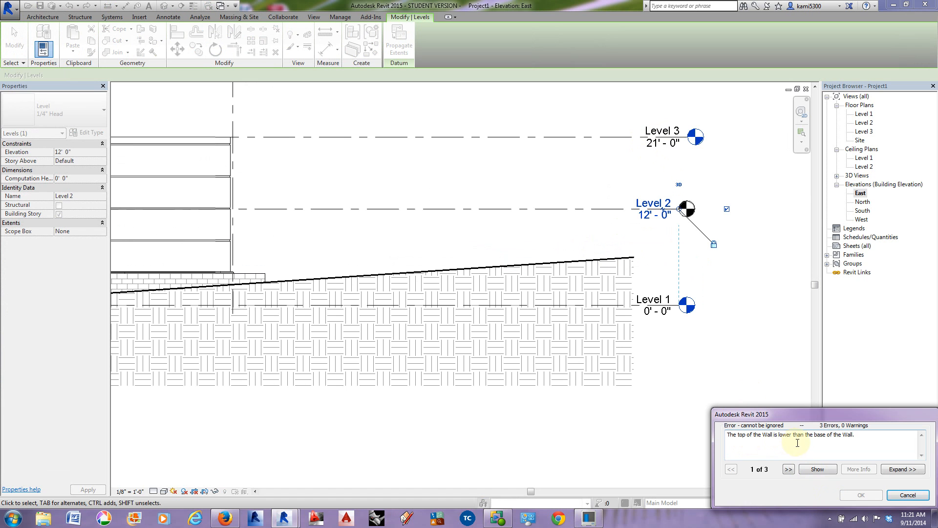
click(906, 495)
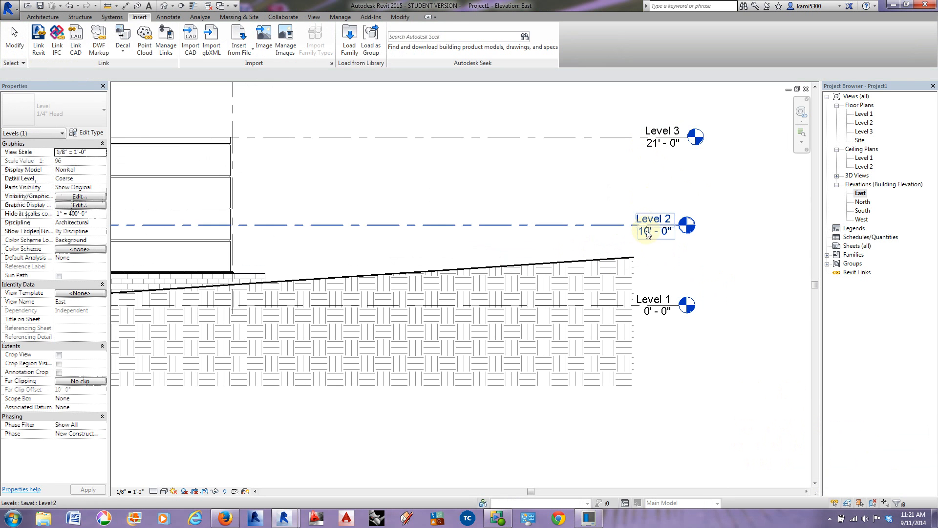
Step: Set the Level 3 elevation to 25'
click(664, 147)
click(663, 144)
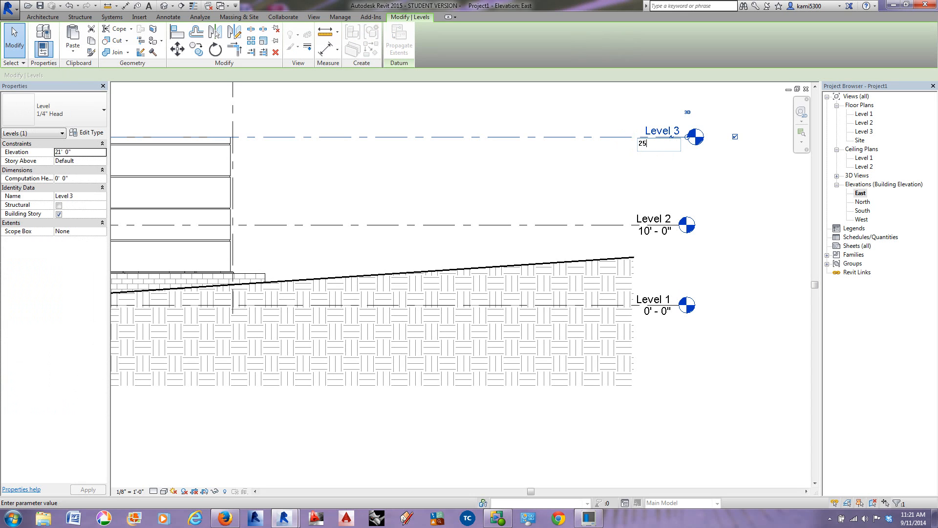
key(Return)
Step: Set the Level 2 elevation to 12' in the East elevation
click(658, 234)
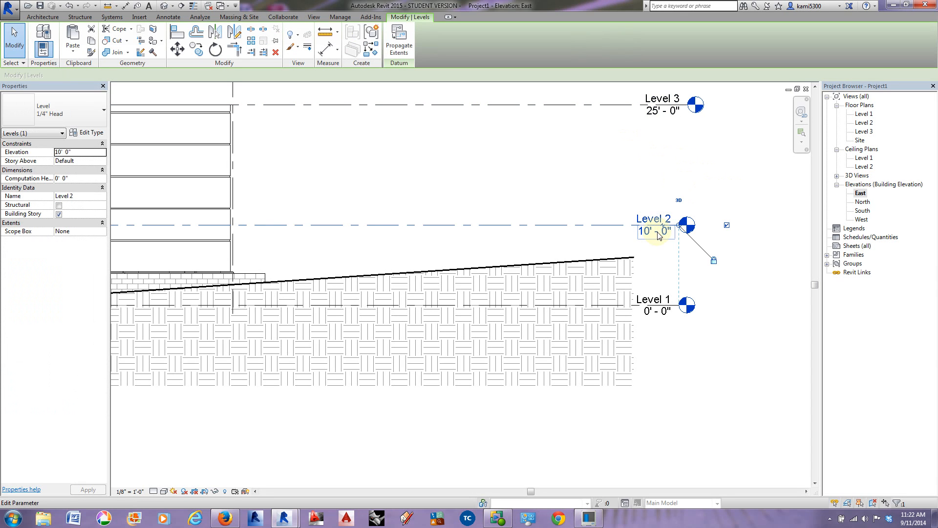
click(659, 232)
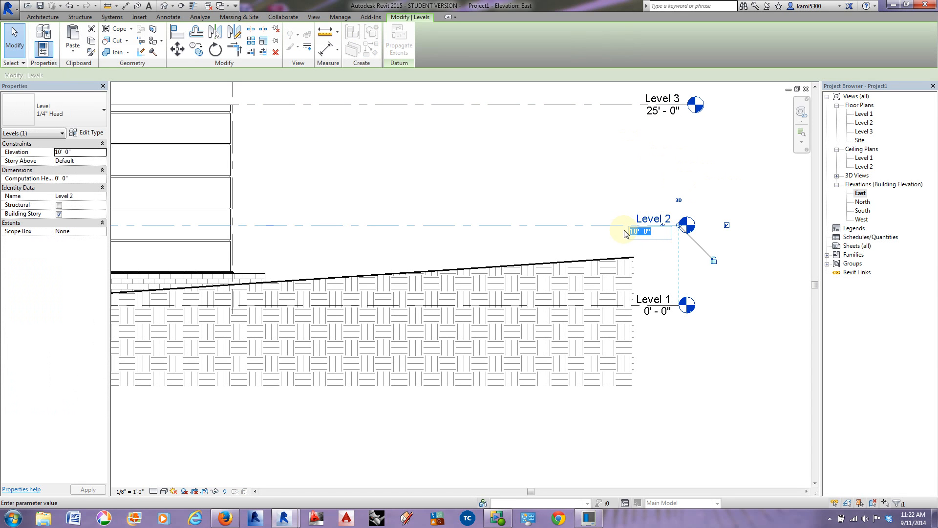
text(12)
key(Return)
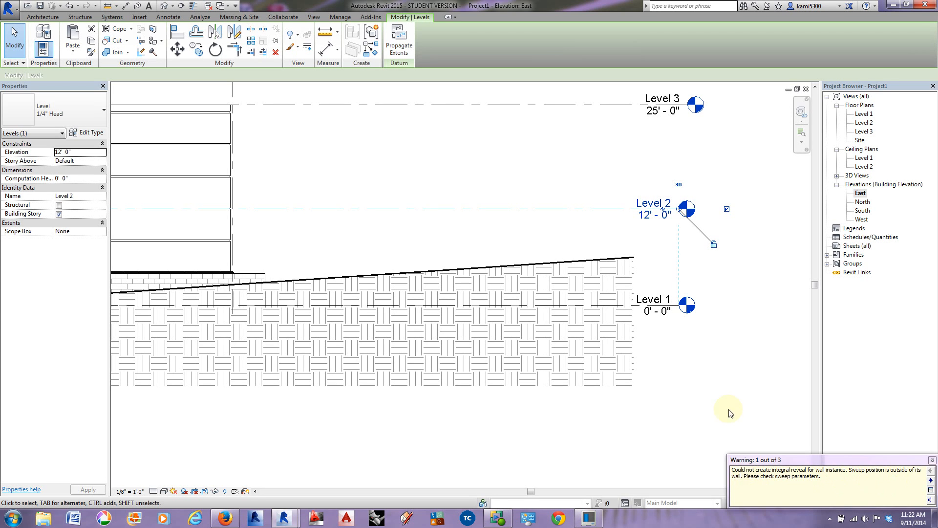
click(722, 383)
scroll(639, 324, down, 5)
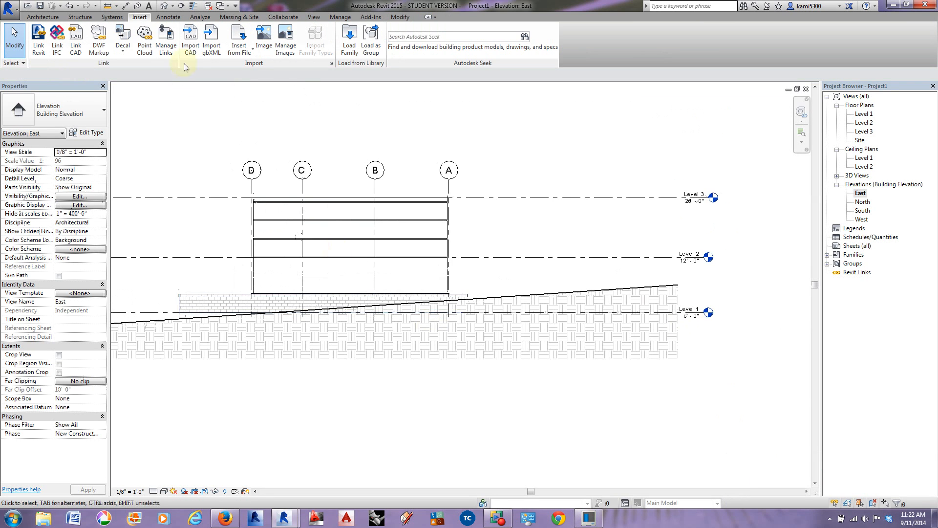
Step: Inspect the wall band above the curved curtain wall and its reveals in the 3D view
click(164, 7)
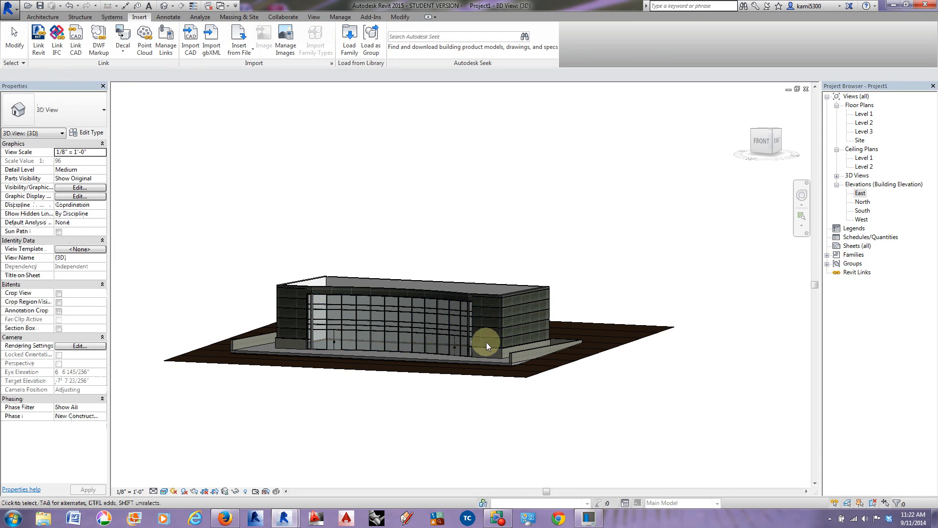
scroll(476, 298, up, 4)
scroll(477, 298, up, 5)
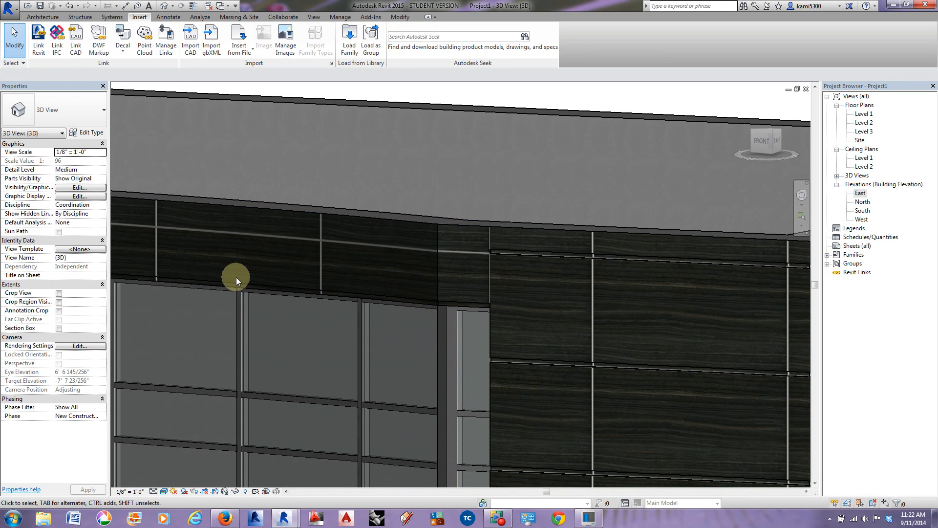
shift+middle_drag(480, 246, 538, 318)
shift+middle_drag(528, 286, 567, 323)
Step: Reopen the East elevation and examine the sloped roof and wall tops in the reference image
double_click(861, 195)
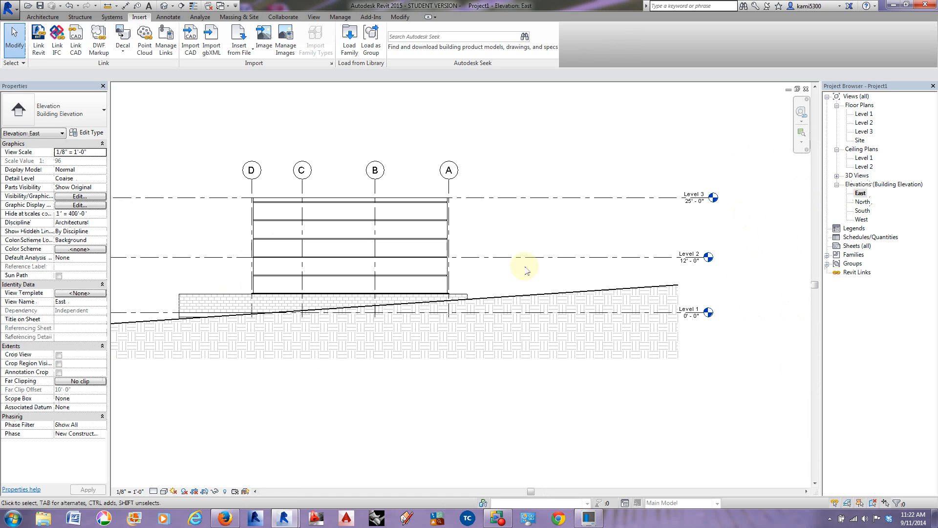
middle_drag(677, 245, 345, 261)
scroll(346, 261, down, 3)
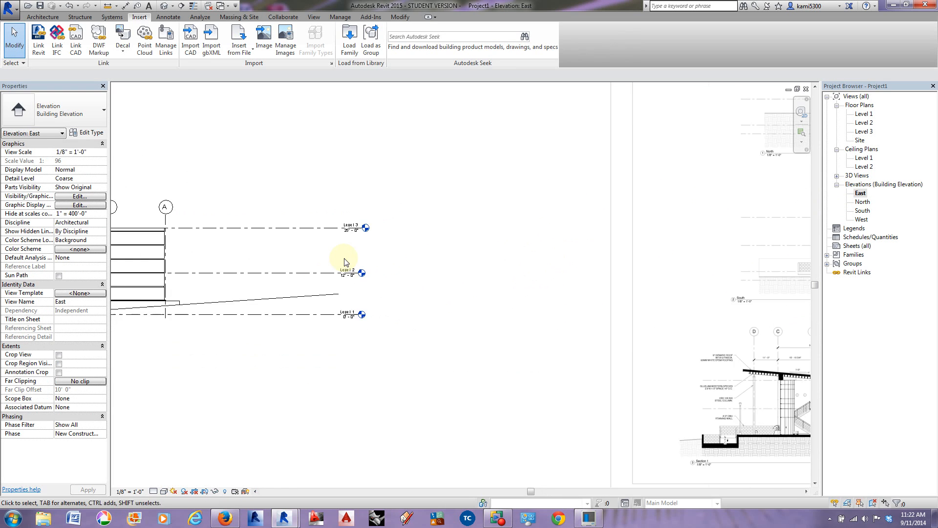
middle_drag(580, 290, 406, 272)
scroll(617, 314, up, 5)
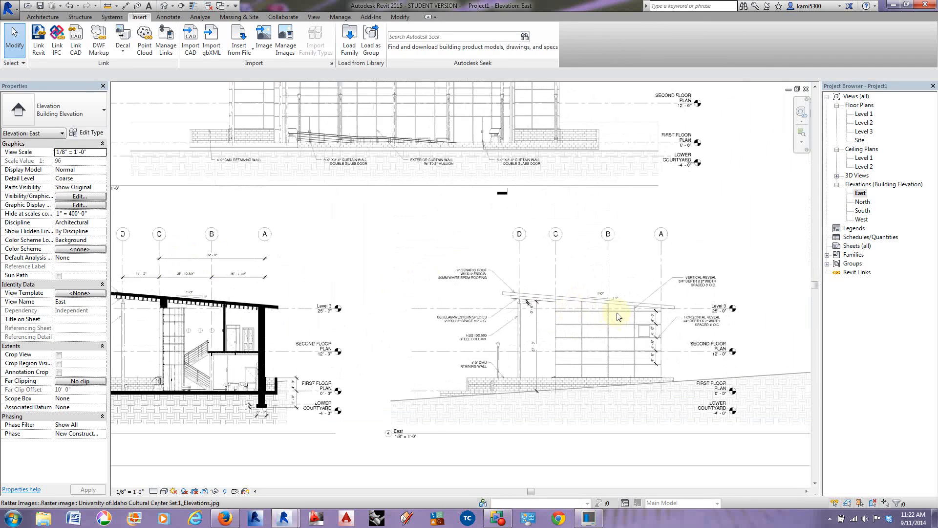
middle_drag(616, 309, 557, 313)
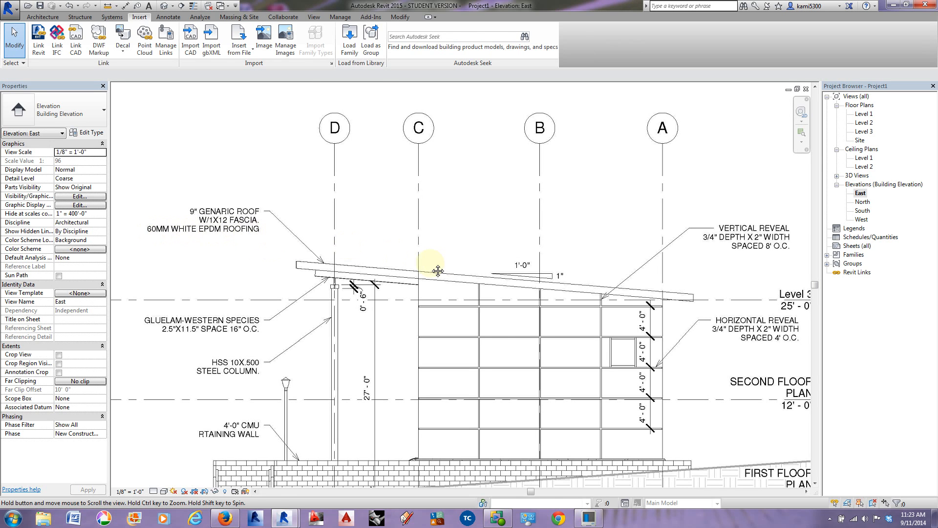
middle_drag(433, 268, 400, 265)
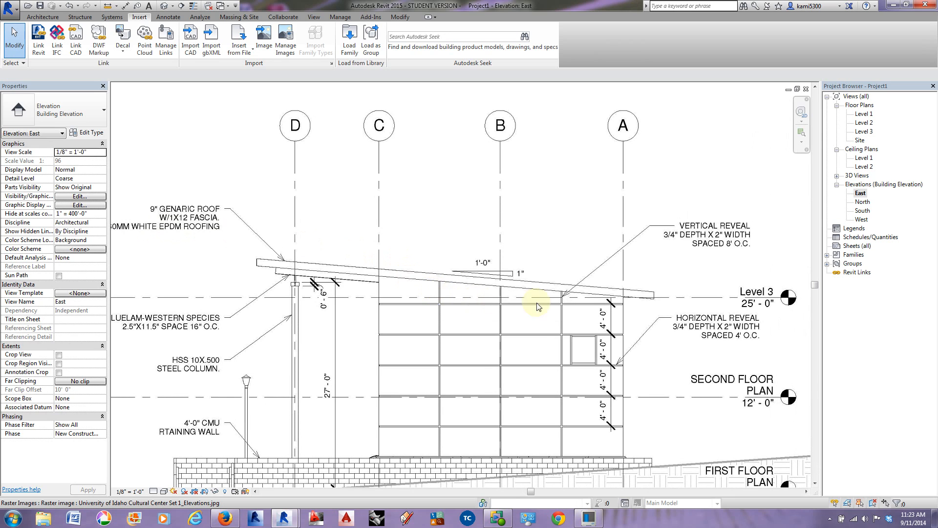
Step: Examine where the sloped roof meets the wall in the East elevation, and the roof outline and overhangs on the site plan image
scroll(624, 303, up, 5)
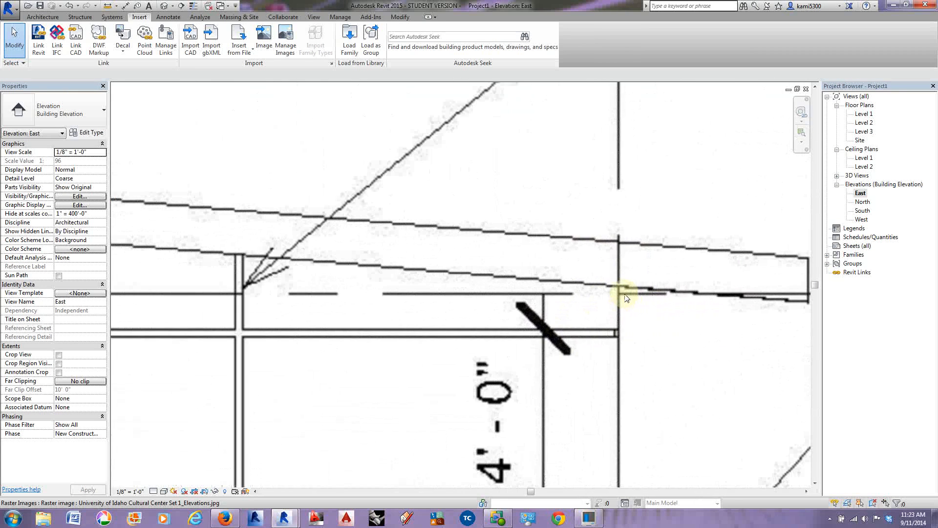
scroll(617, 290, down, 5)
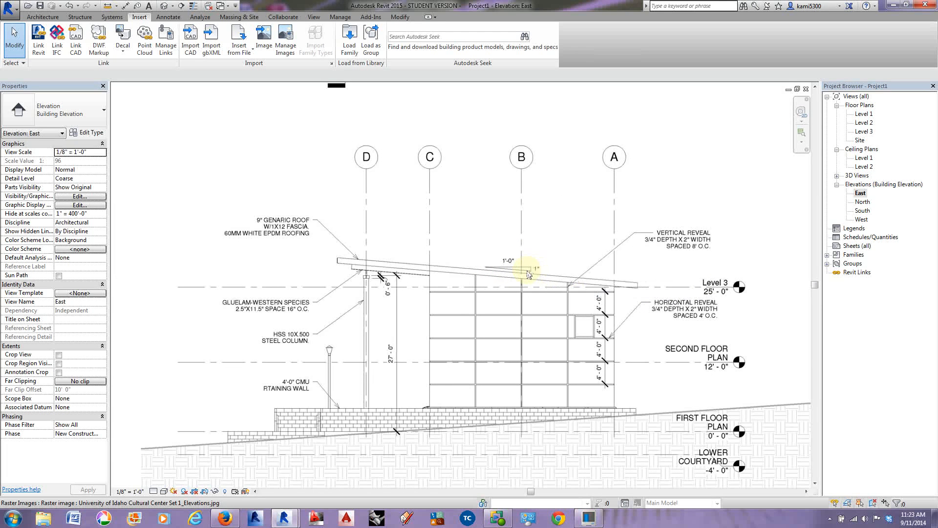
double_click(862, 132)
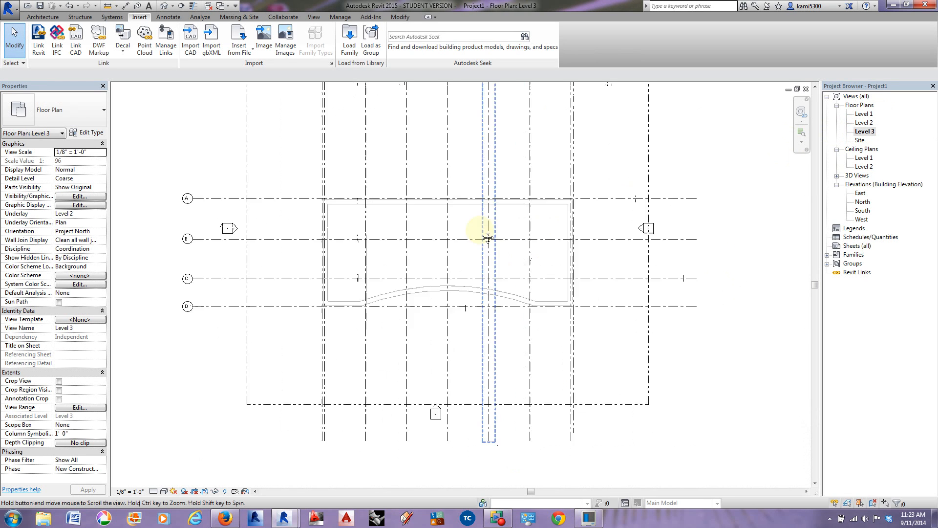
scroll(484, 234, down, 3)
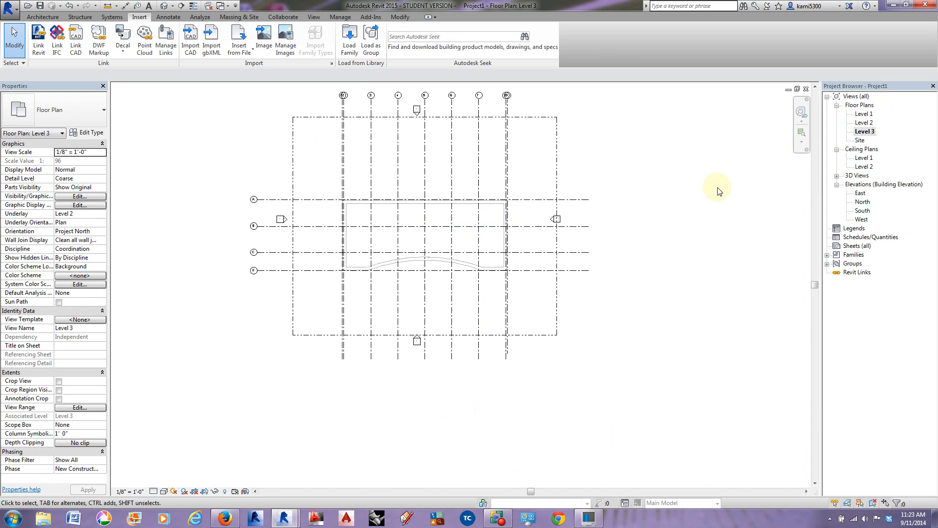
double_click(861, 140)
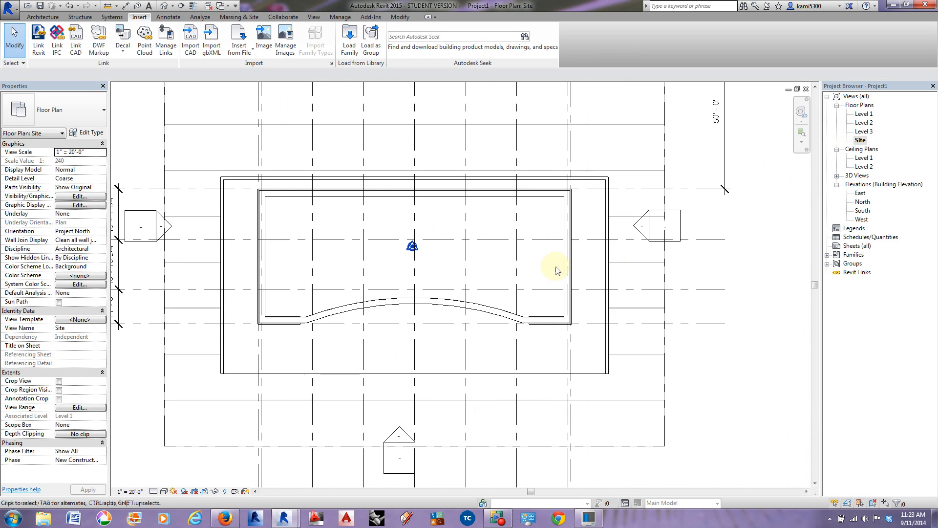
scroll(544, 270, down, 2)
middle_drag(590, 285, 327, 284)
scroll(335, 277, down, 1)
scroll(565, 268, up, 4)
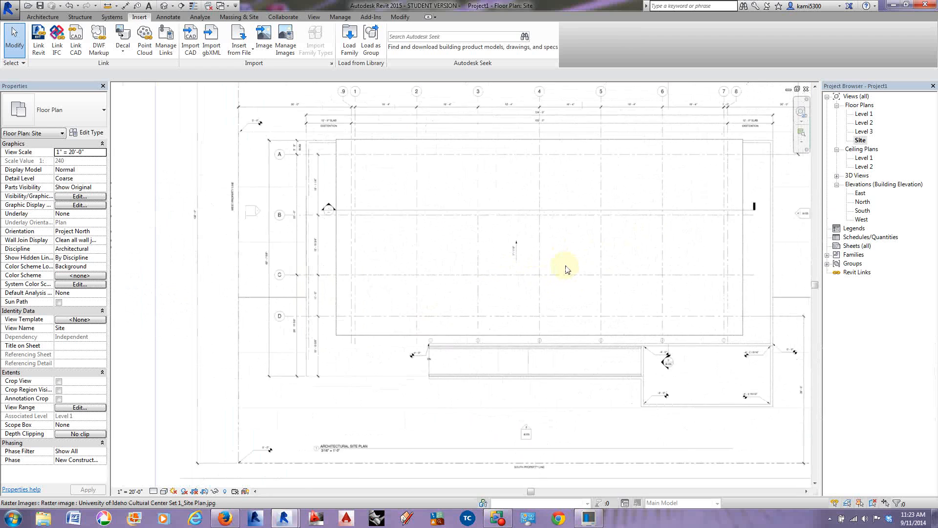
middle_drag(549, 284, 521, 292)
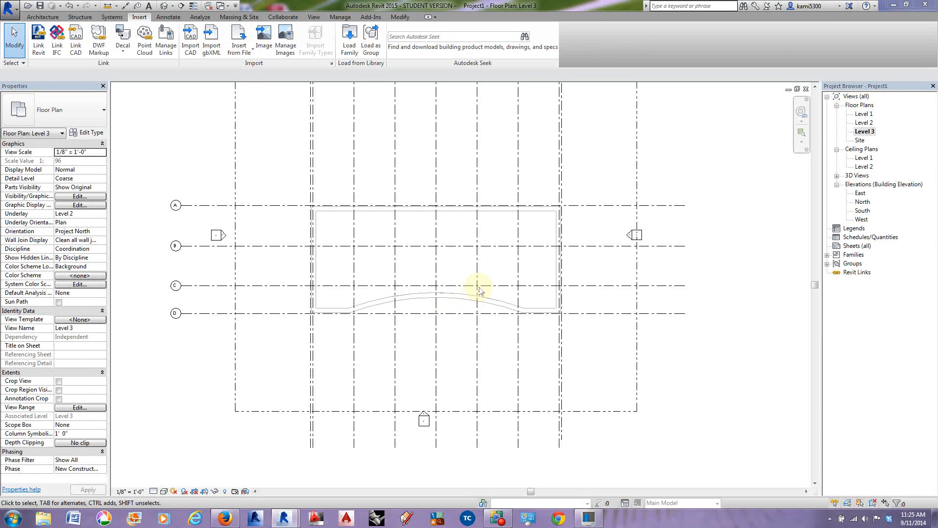
Step: Start a roof by footprint on Level 3 and create boundary lines offset 4' outside grids A and 1
middle_drag(536, 268, 516, 255)
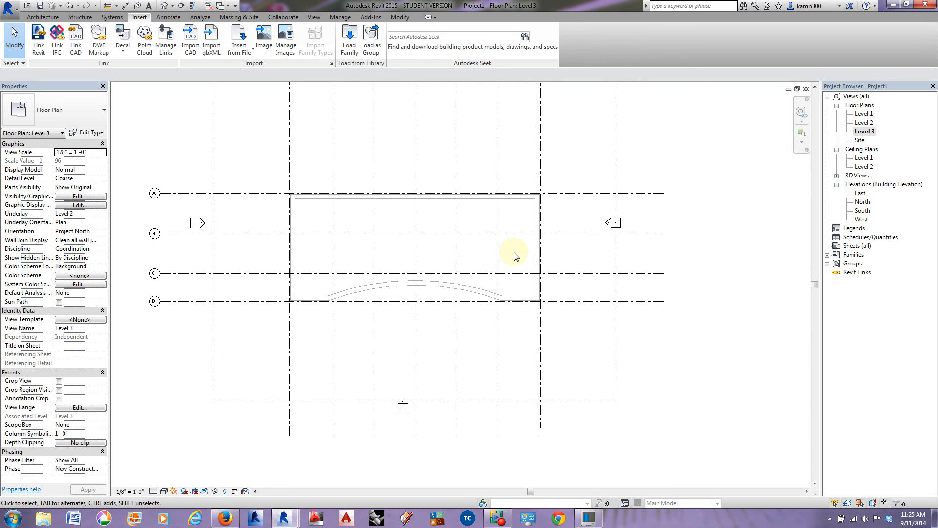
click(42, 16)
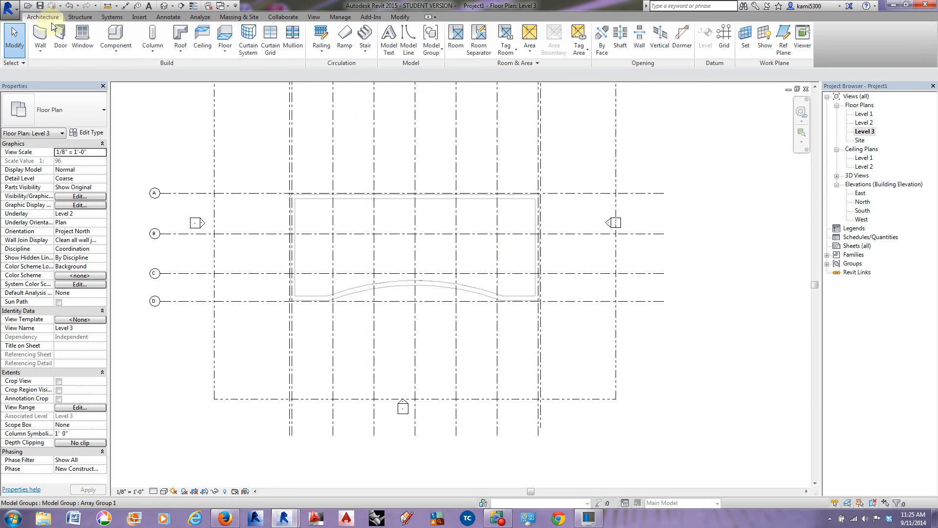
click(180, 35)
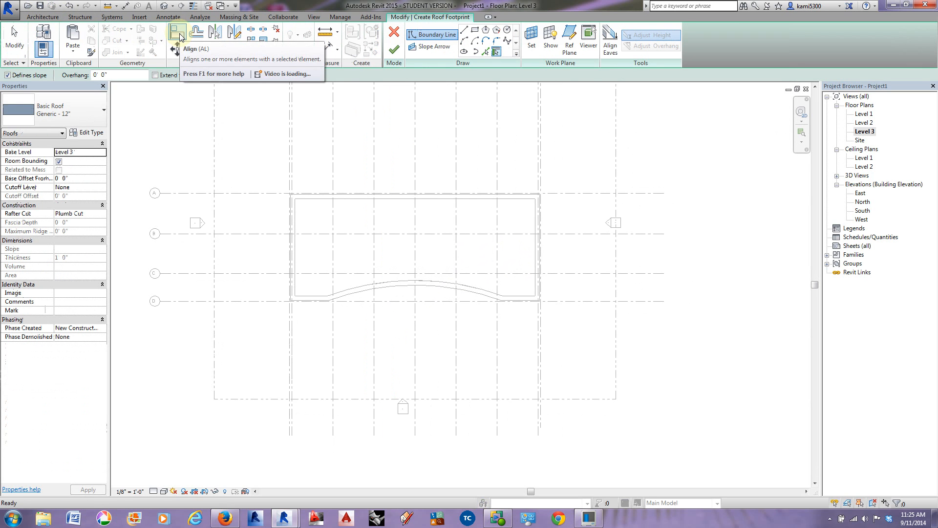
middle_drag(358, 210, 362, 209)
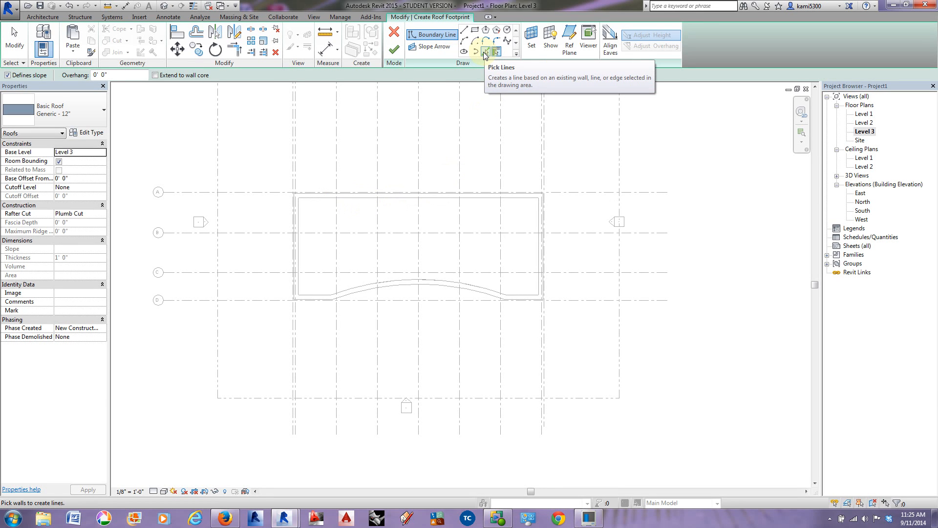
click(485, 52)
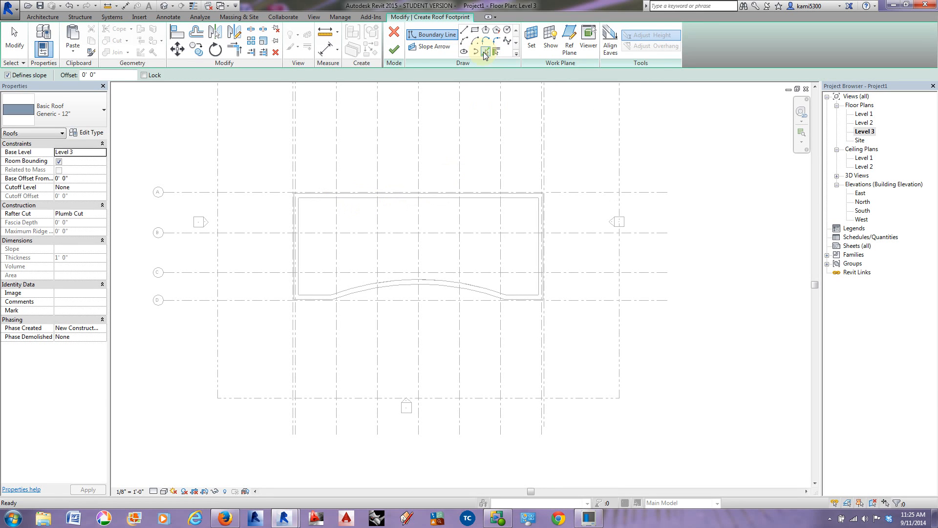
drag(107, 75, 67, 75)
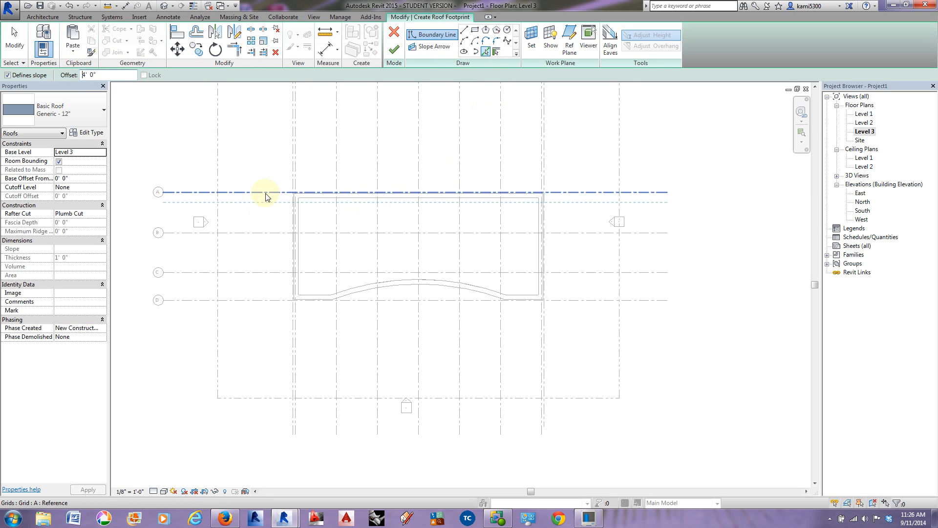
scroll(317, 209, up, 3)
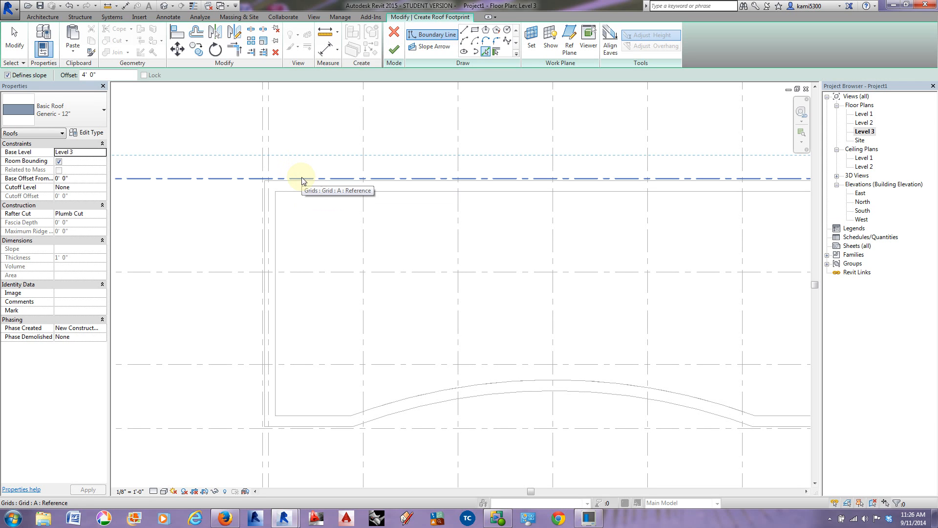
click(301, 180)
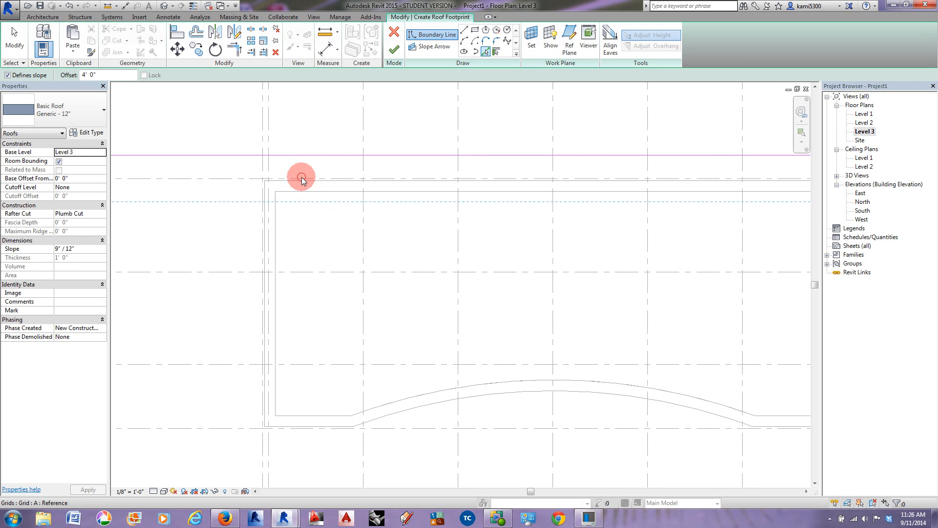
click(262, 209)
Step: Add roof boundary lines offset 4' outside grids 9 and D
scroll(262, 209, down, 3)
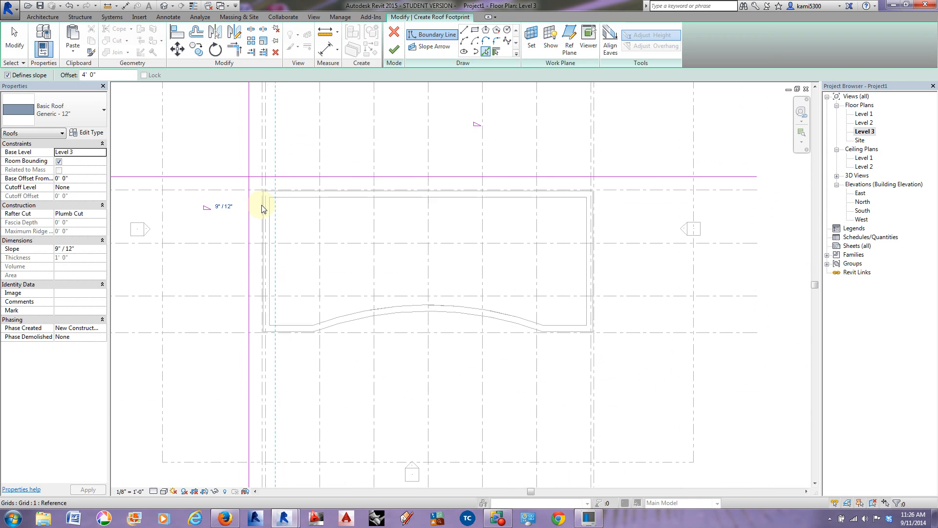
click(595, 231)
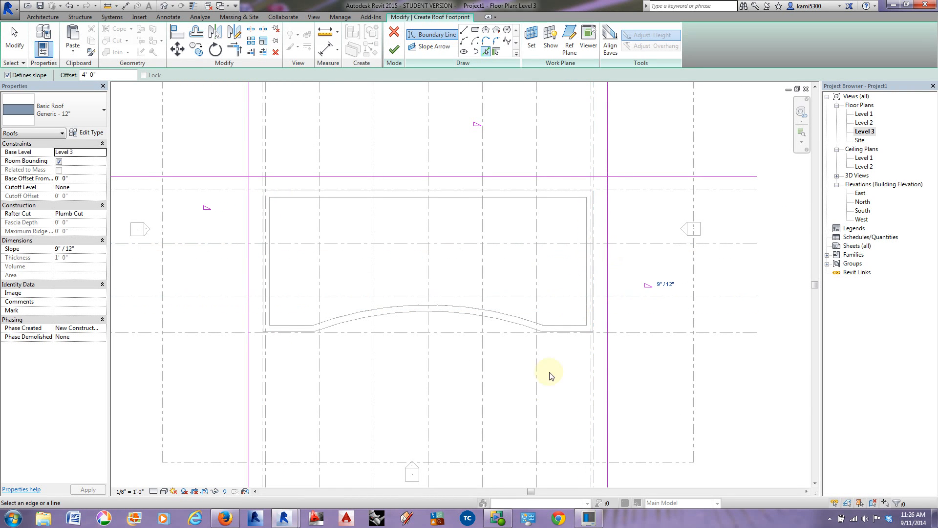
mouse_move(534, 396)
middle_down()
mouse_move(533, 367)
mouse_move(515, 371)
mouse_move(616, 329)
mouse_move(655, 337)
mouse_move(592, 336)
middle_up()
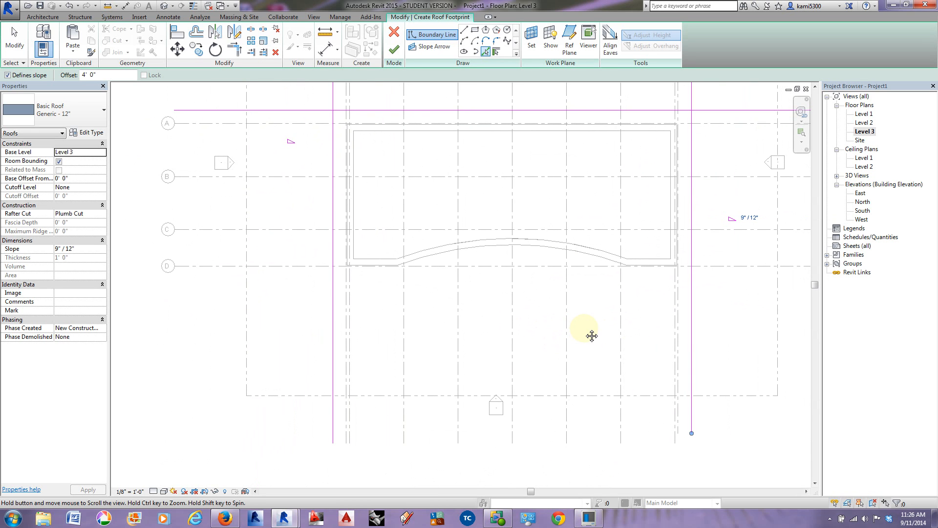
click(586, 271)
mouse_move(587, 277)
middle_down()
mouse_move(630, 296)
mouse_move(563, 299)
mouse_move(557, 319)
middle_up()
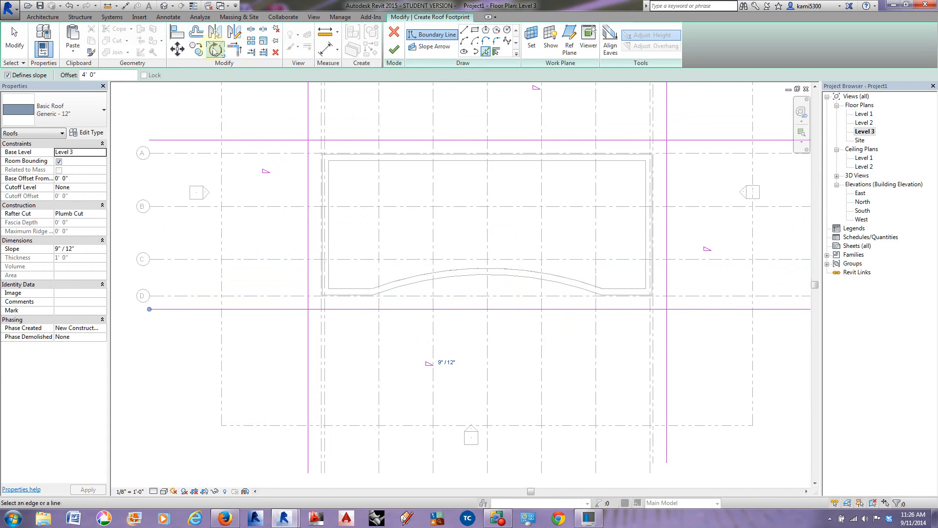
Step: Trim the four roof boundary lines to corners so they form a closed rectangle around the building
click(235, 49)
click(308, 152)
click(325, 140)
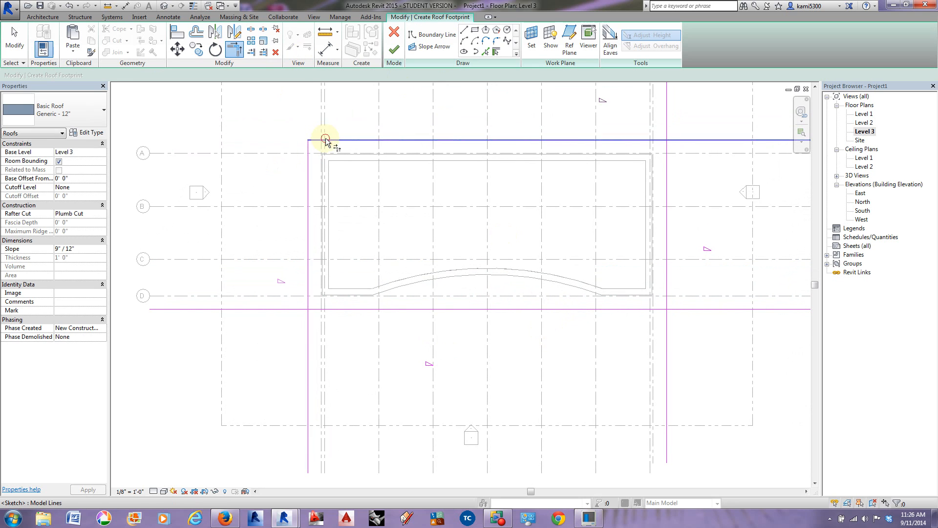
click(308, 293)
click(318, 309)
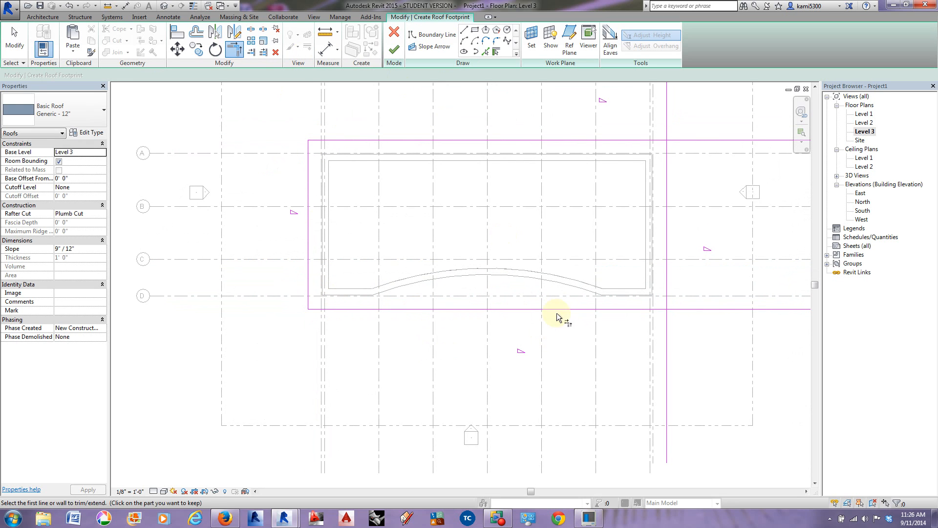
click(639, 308)
click(667, 285)
click(667, 170)
click(658, 141)
middle_drag(637, 171, 607, 199)
key(Escape)
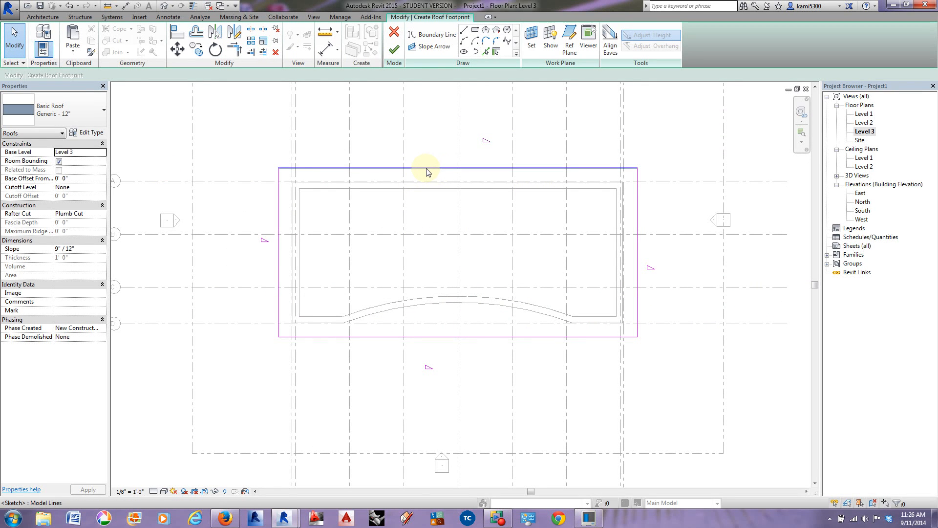
Step: Turn off slope definition for the west, south and east roof boundary lines
mouse_move(706, 362)
mouse_down()
mouse_move(649, 339)
mouse_move(178, 230)
mouse_up()
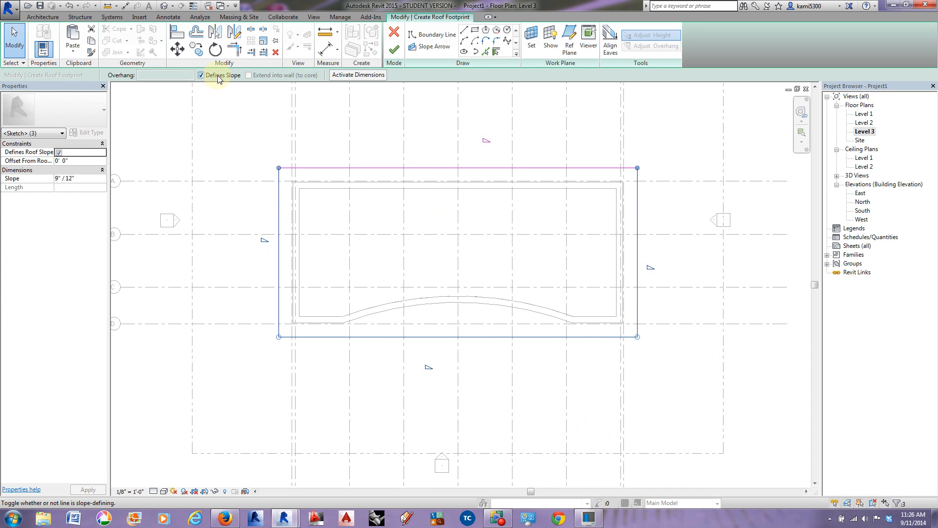
click(201, 74)
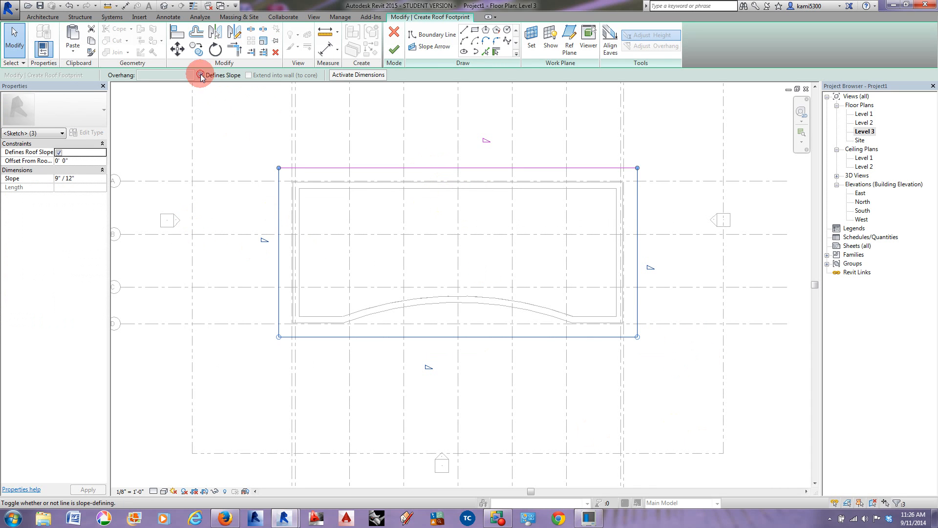
click(370, 157)
Step: Set the slope of the roof boundary line along grid A to 1" / 12" and finish the roof sketch
click(372, 167)
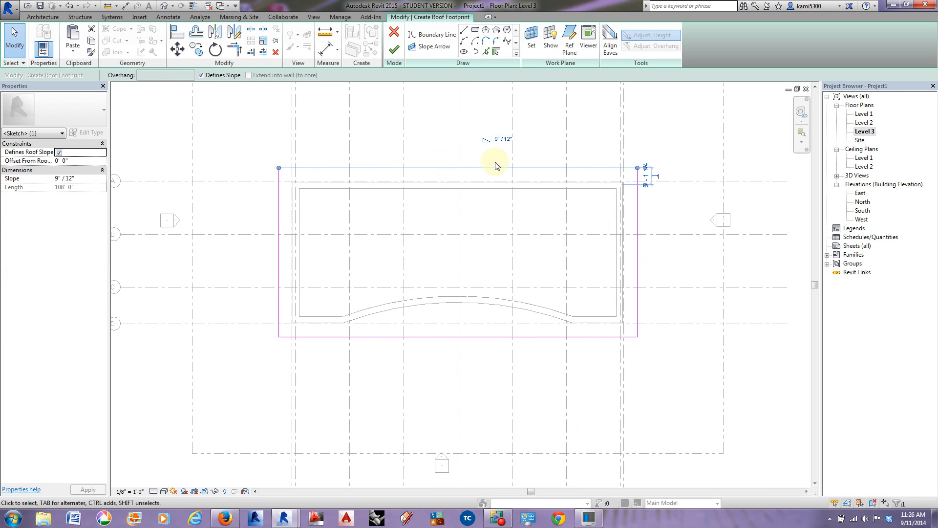
click(499, 139)
double_click(488, 140)
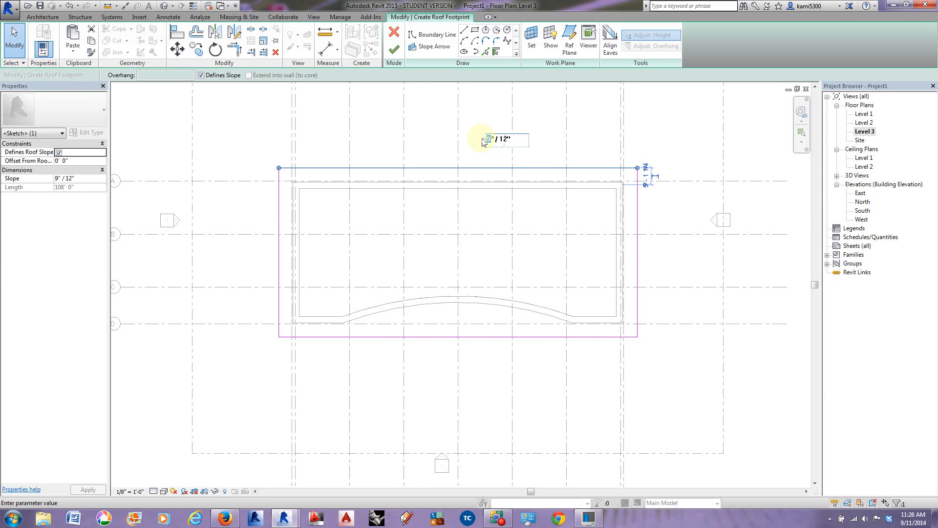
text(1)
click(482, 141)
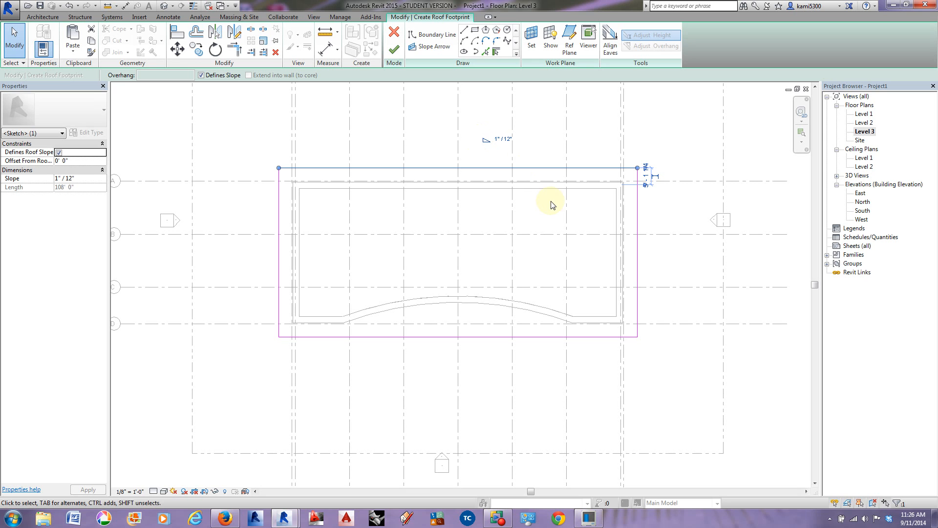
click(396, 50)
Step: Inspect the new roof in 3D and compare the front walls' grid position in the Level 1 plan with its reference image
click(396, 199)
click(164, 6)
shift+middle_drag(632, 352, 608, 367)
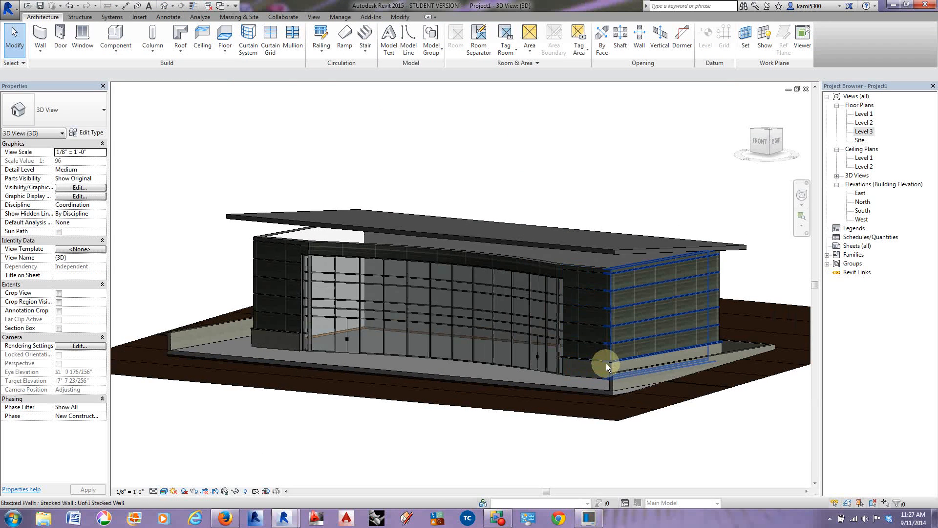
double_click(864, 115)
scroll(612, 274, up, 4)
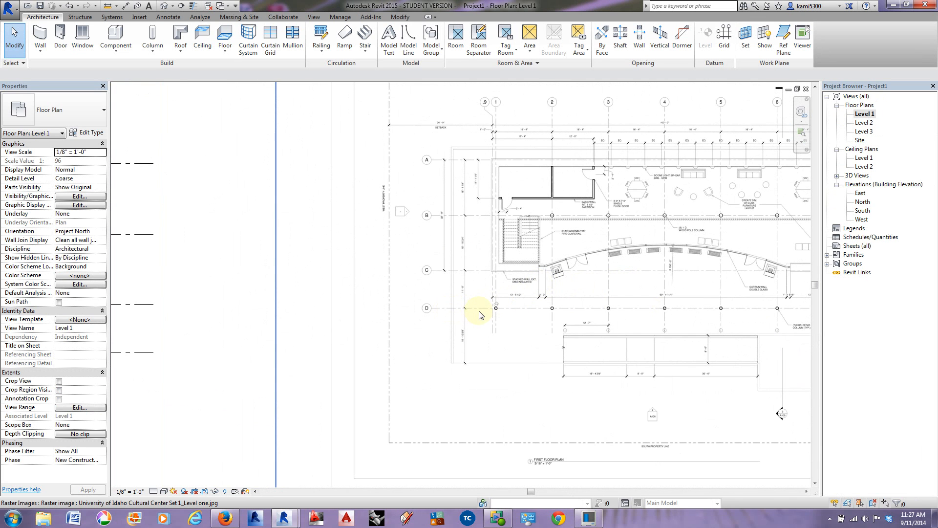
scroll(481, 315, down, 3)
middle_drag(288, 336, 650, 325)
middle_drag(279, 343, 373, 340)
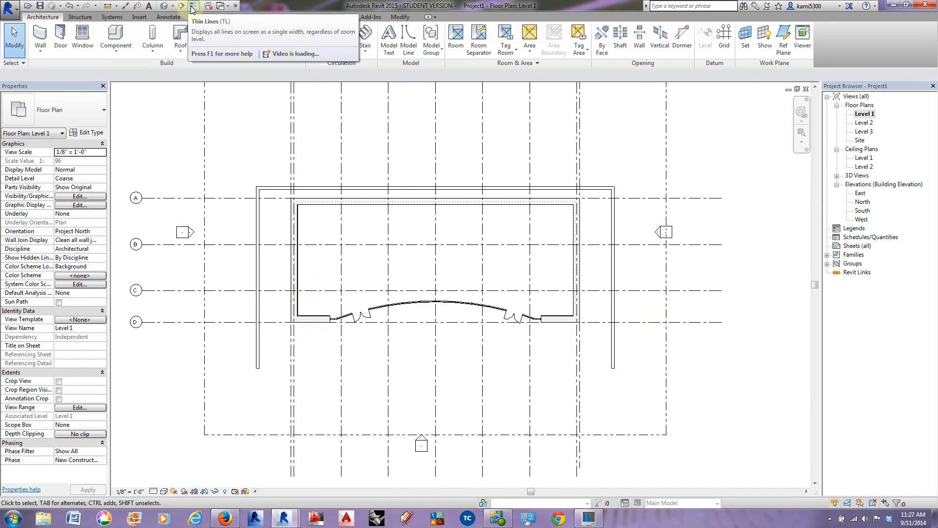
Step: Align the exterior faces of the two short front walls beside the curtain wall to grid C on Level 1
click(400, 17)
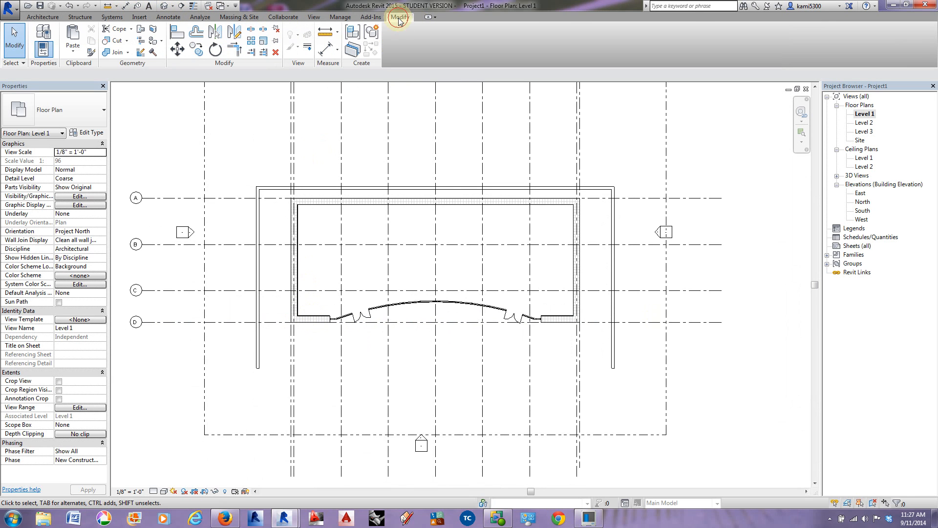
click(177, 33)
scroll(289, 298, up, 2)
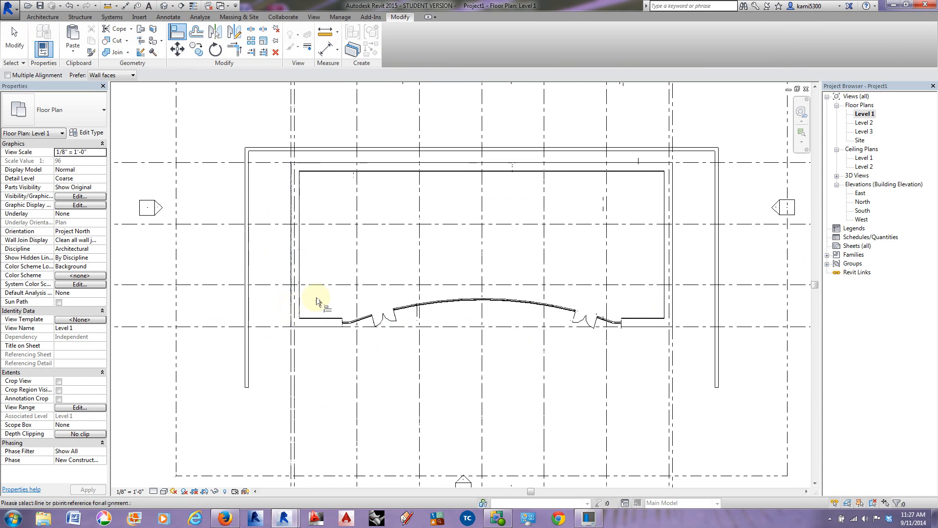
click(324, 283)
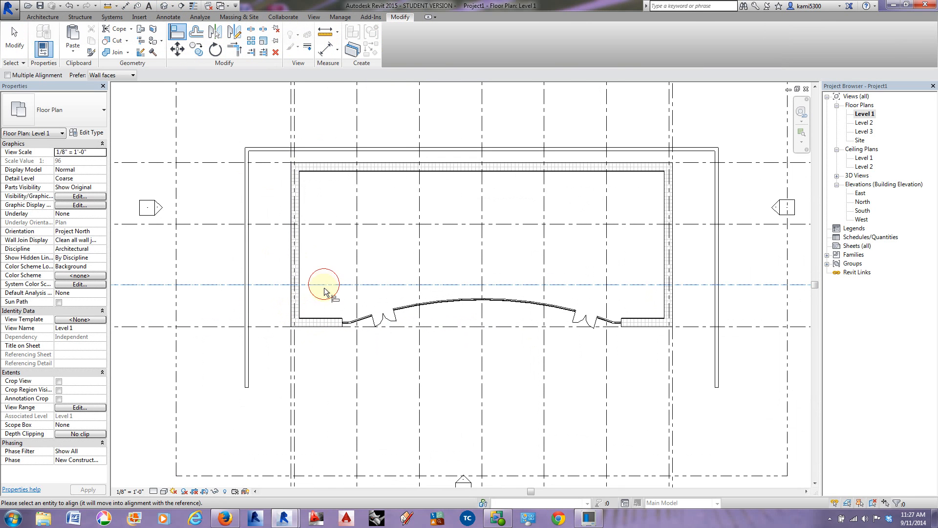
click(318, 327)
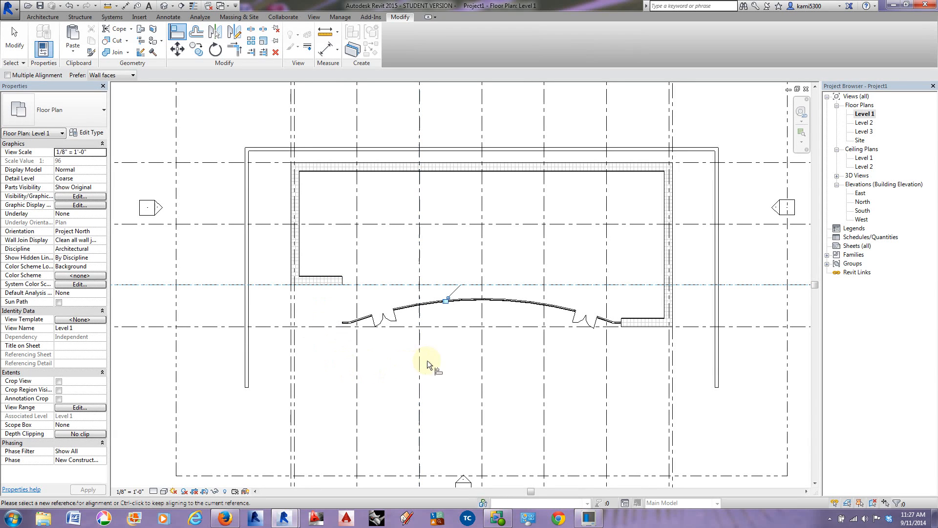
click(641, 283)
click(645, 327)
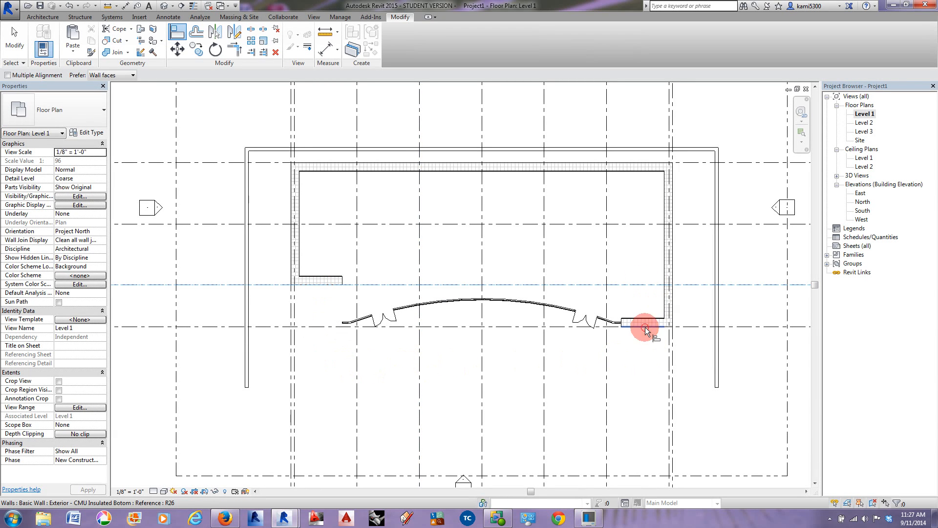
Step: Select the curved curtain wall with its short end segments on Level 1, filtering the selection to the Walls category only
click(16, 49)
drag(330, 293, 645, 375)
click(394, 37)
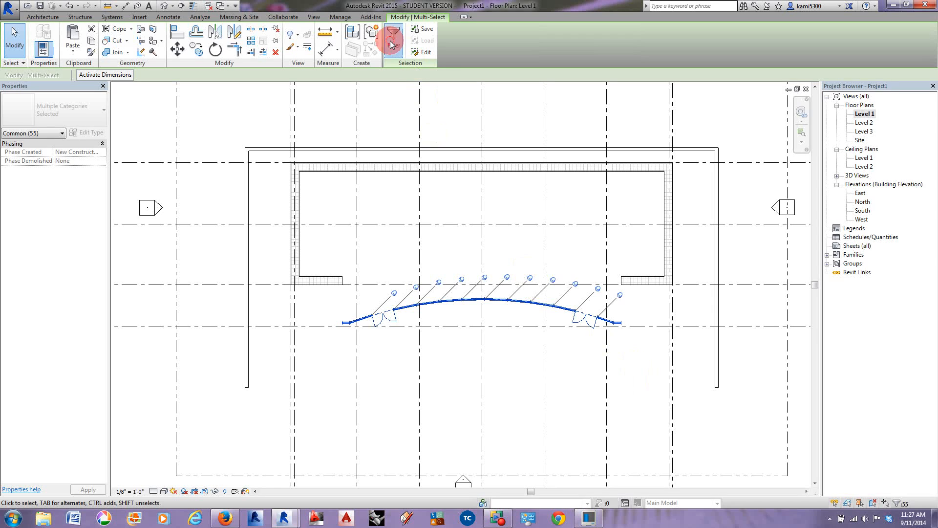
click(383, 219)
click(383, 211)
click(382, 202)
click(382, 196)
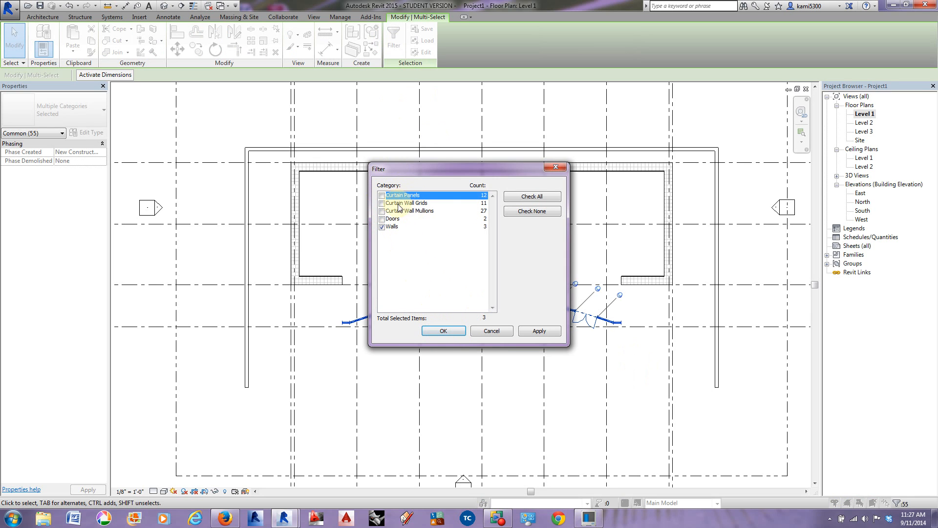
click(439, 331)
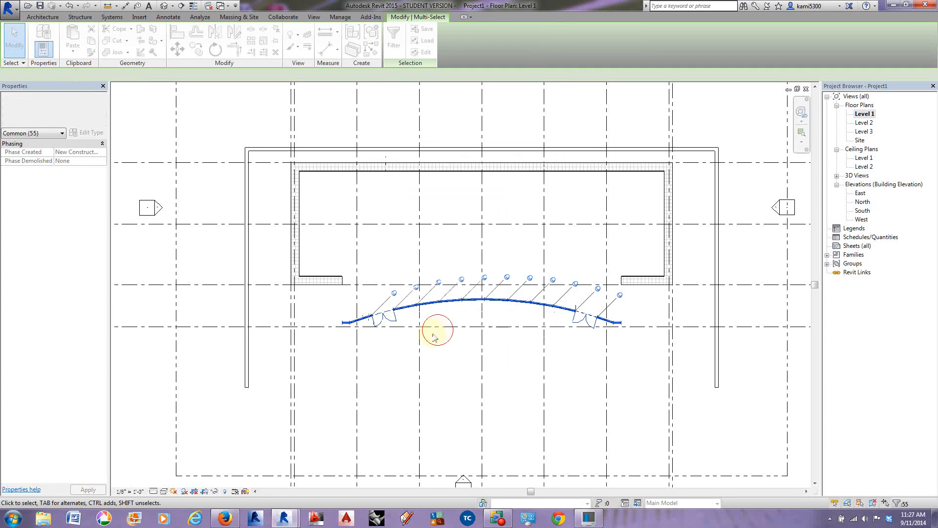
Step: Move the selected curtain walls north from their west endpoint to the centerline endpoint of the west short front wall
scroll(304, 330, up, 3)
click(177, 49)
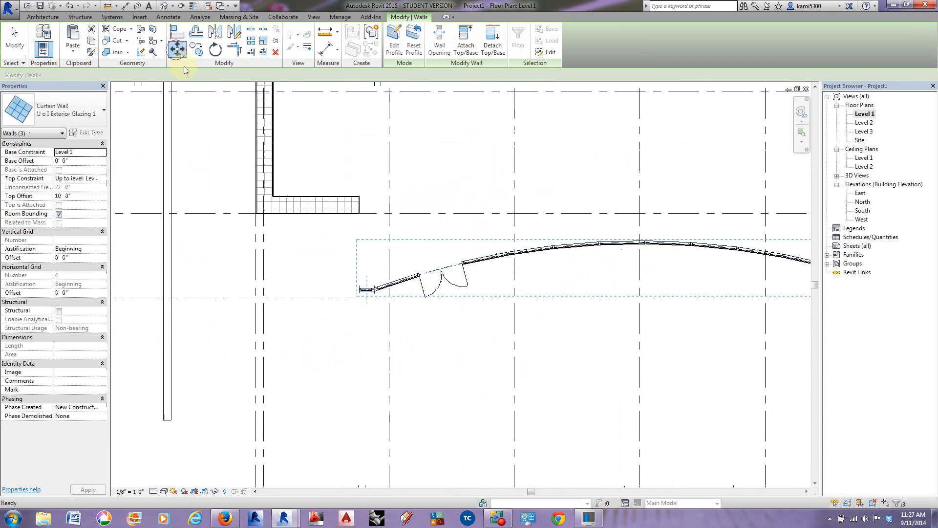
scroll(358, 292, up, 4)
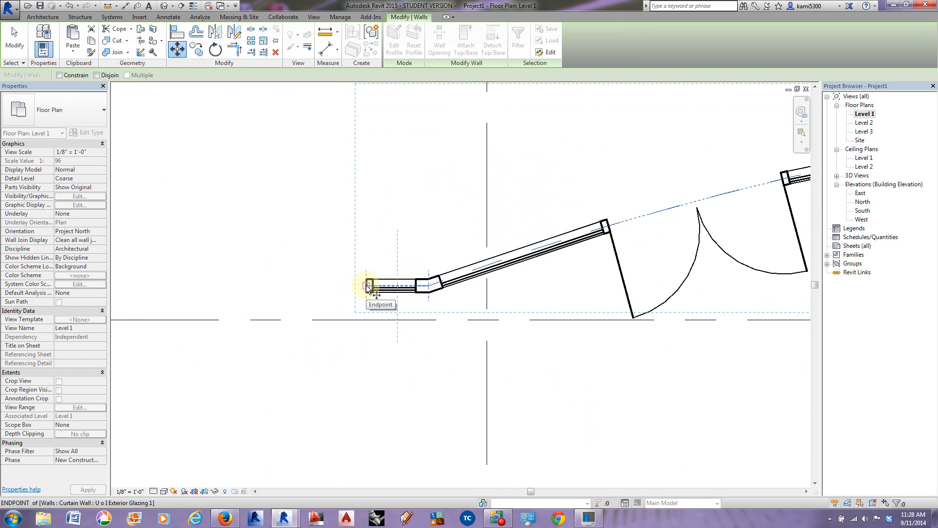
click(368, 286)
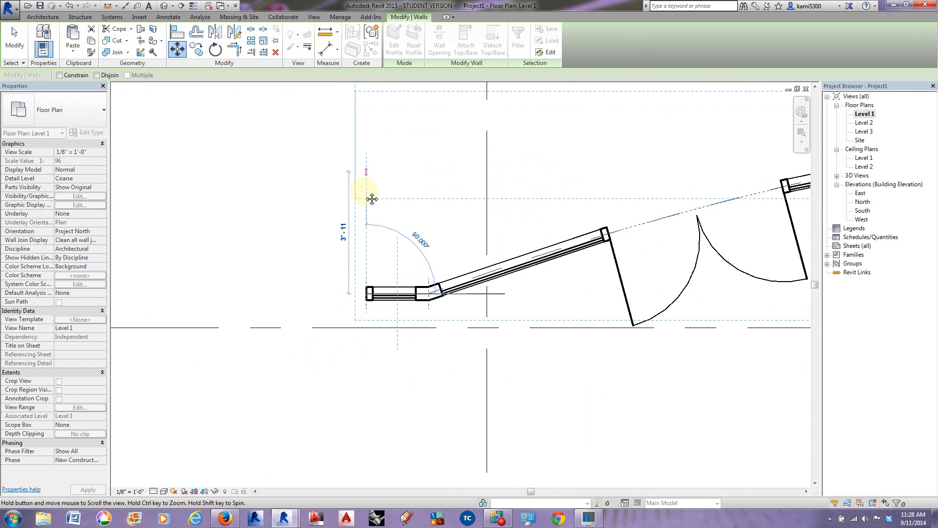
middle_drag(366, 184, 371, 384)
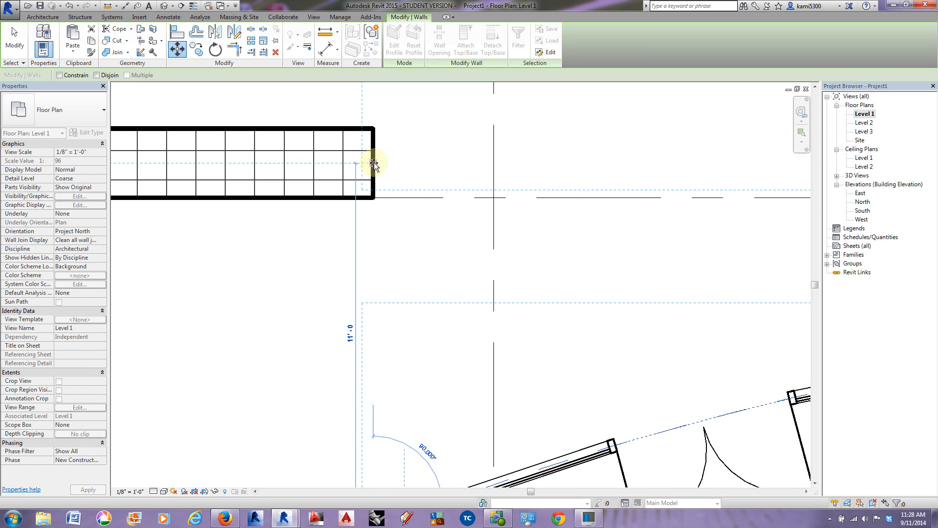
click(370, 198)
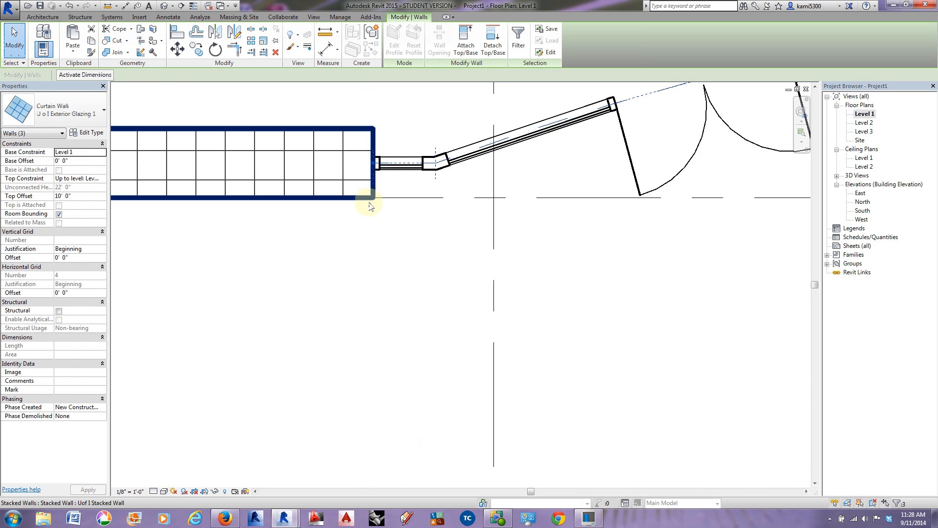
scroll(372, 205, down, 3)
scroll(364, 196, down, 2)
middle_drag(595, 223, 460, 213)
middle_drag(671, 189, 674, 209)
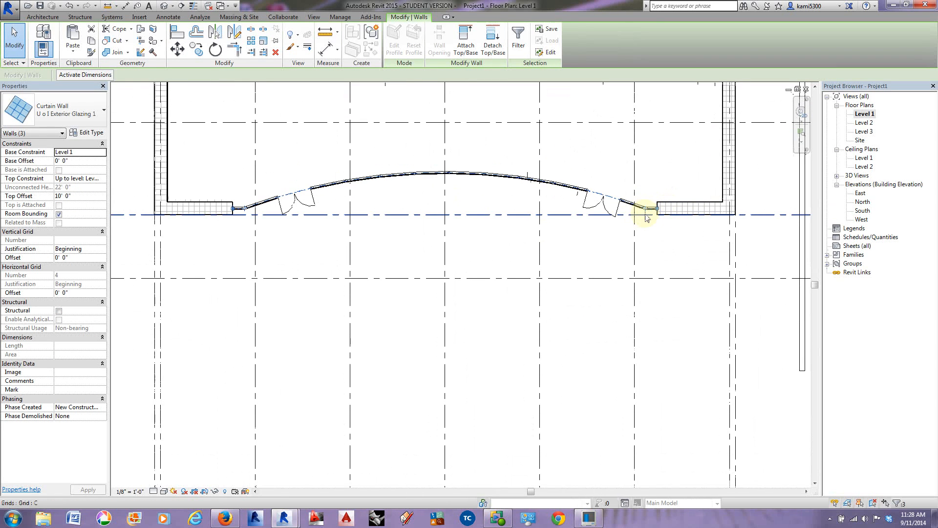
Step: Check the curtain wall's position in 3D and in the Level 2 plan, and open the Level 3 floor plan
click(168, 6)
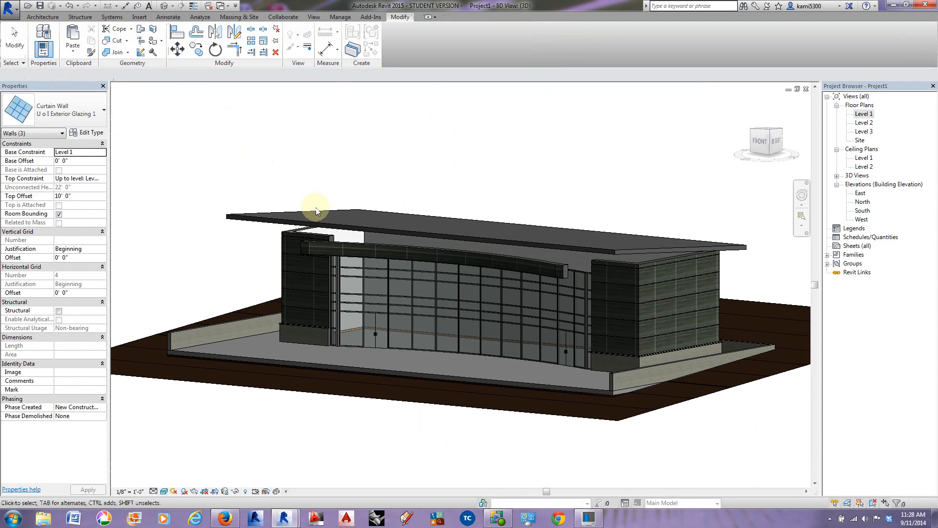
shift+middle_drag(563, 301, 515, 274)
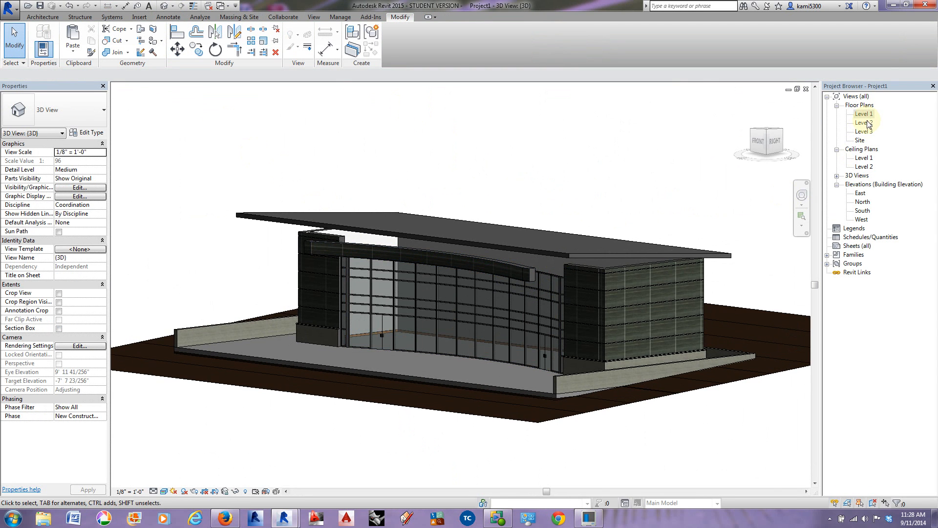
double_click(865, 123)
scroll(598, 215, down, 2)
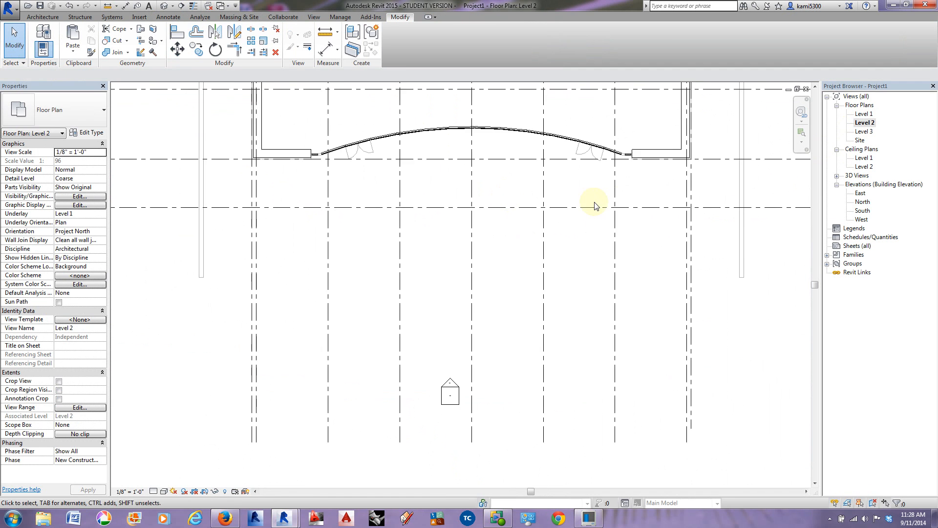
double_click(864, 131)
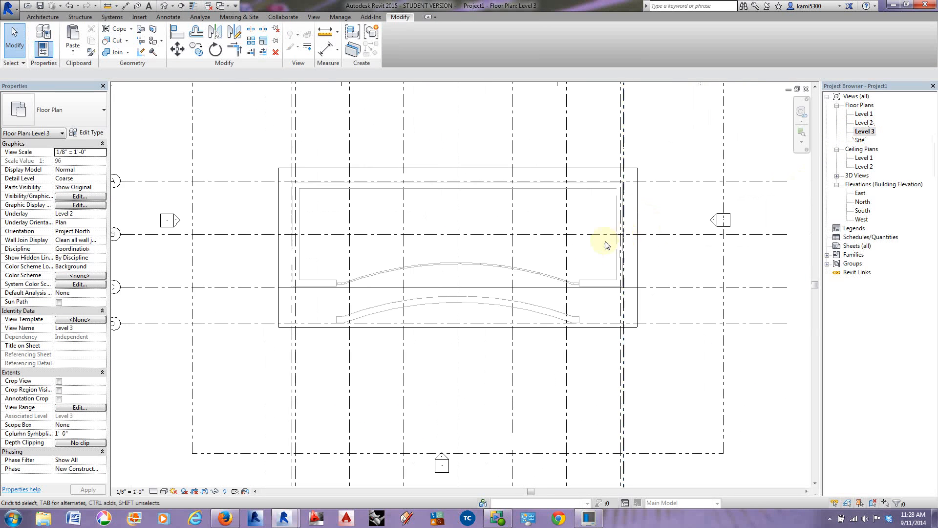
scroll(532, 335, up, 2)
Step: Try to move the three-segment CMU wall from its west endpoint to the curtain wall's west mullion on Level 3
click(593, 312)
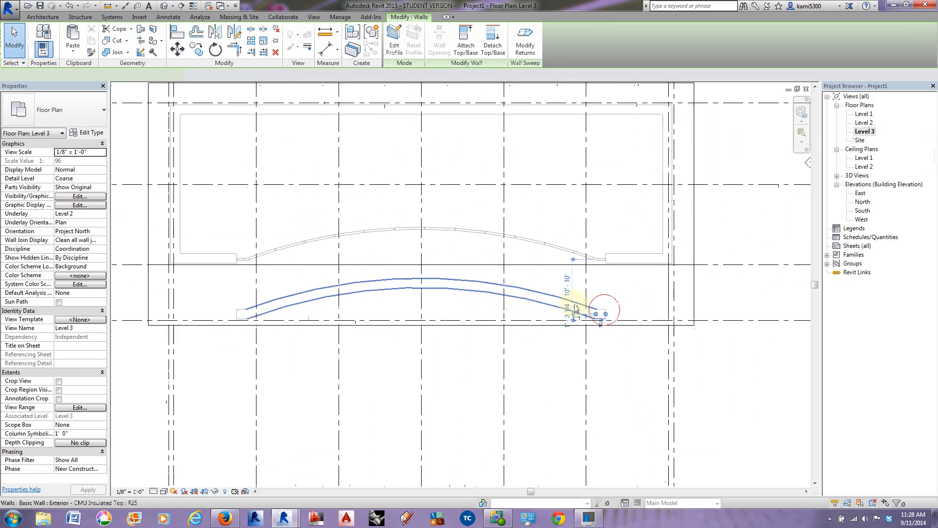
ctrl+click(239, 311)
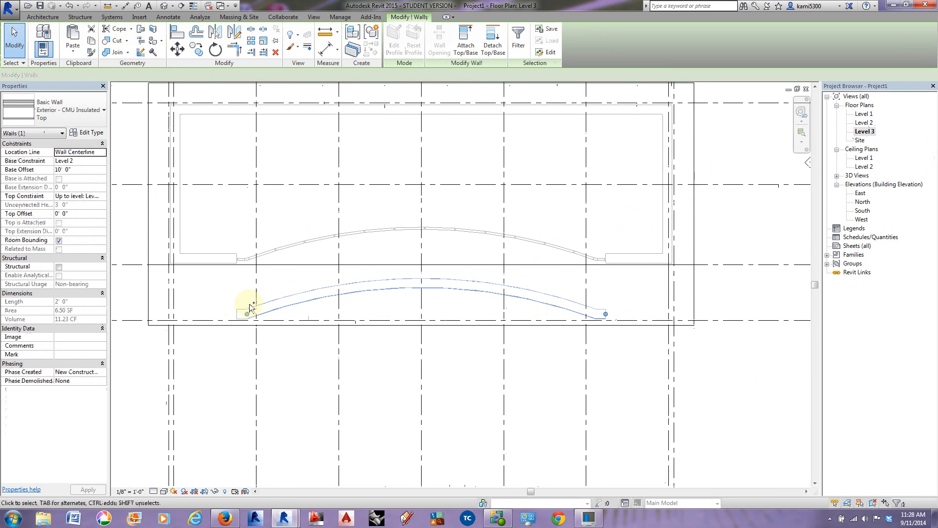
ctrl+click(238, 309)
middle_drag(233, 351, 258, 350)
scroll(252, 345, up, 2)
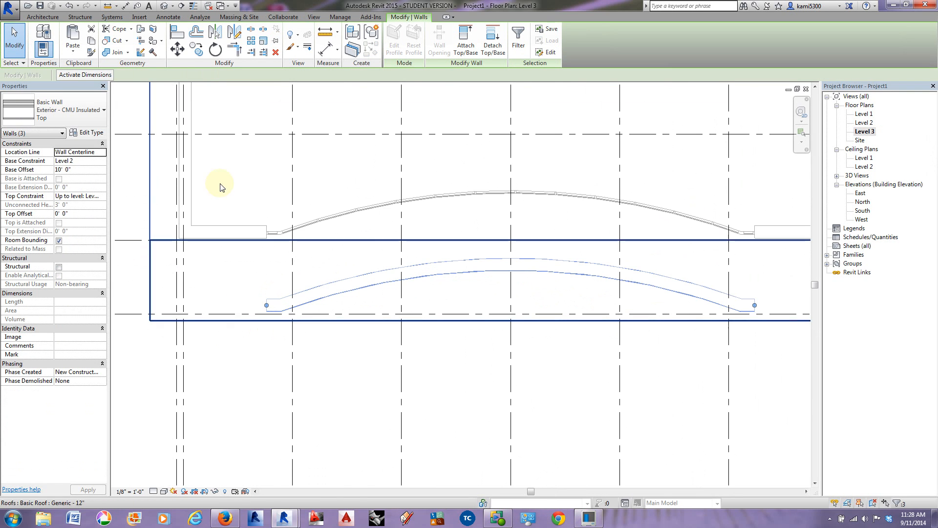
click(176, 48)
click(266, 305)
scroll(267, 237, up, 5)
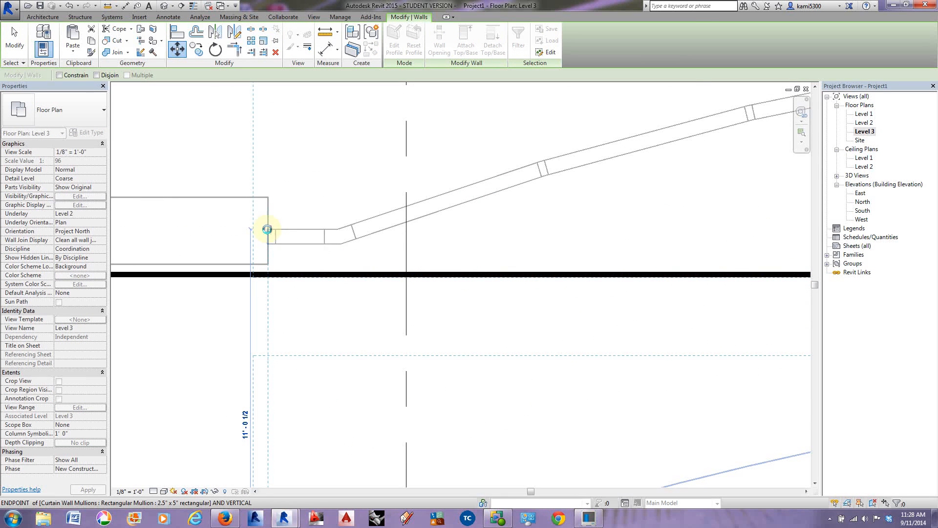
click(268, 230)
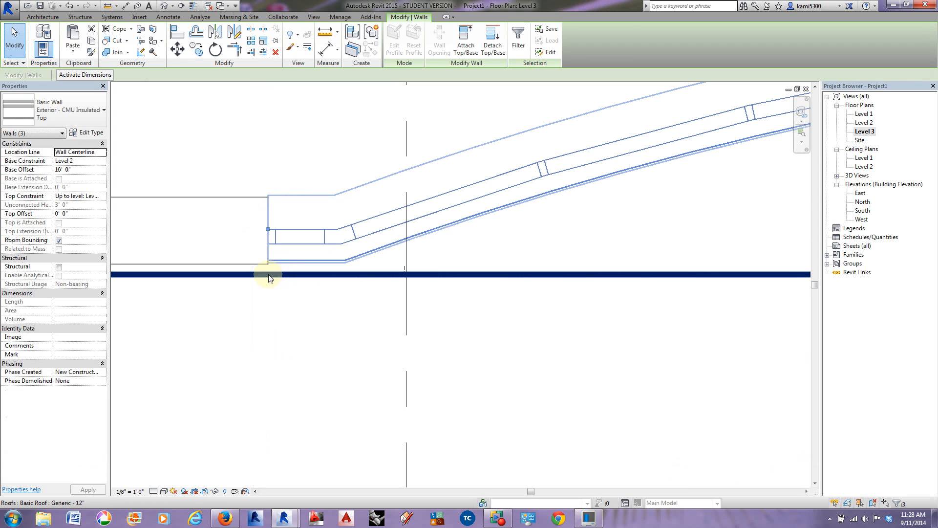
key(Escape)
scroll(274, 241, down, 8)
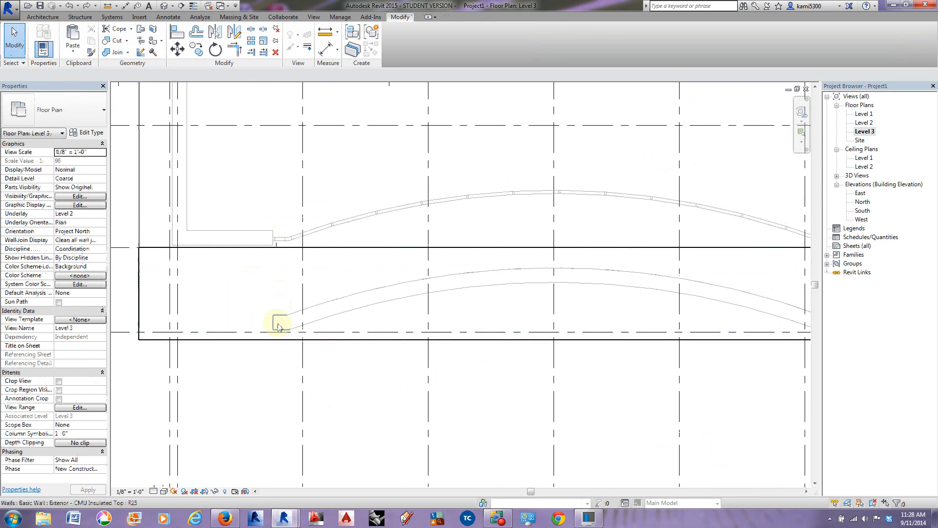
Step: Move the three-segment CMU wall on Level 3 11' 0" north, from its east endpoint to the east front wall's centerline endpoint
click(280, 326)
double_click(352, 297)
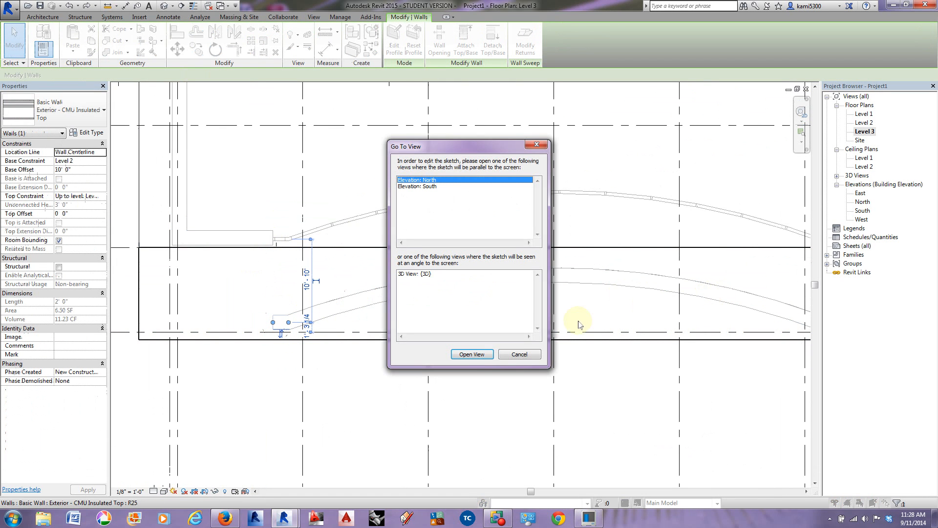
click(520, 355)
click(377, 289)
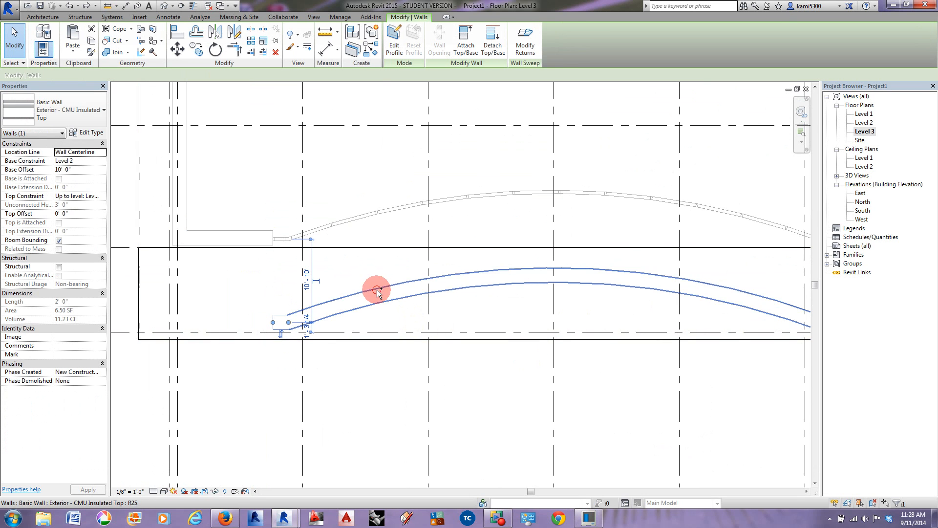
middle_drag(565, 324, 388, 312)
ctrl+click(655, 304)
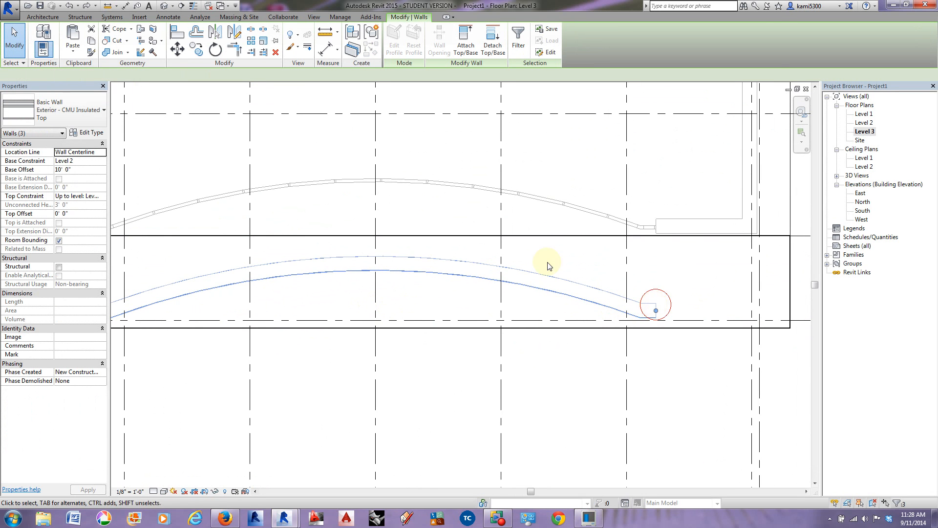
click(215, 49)
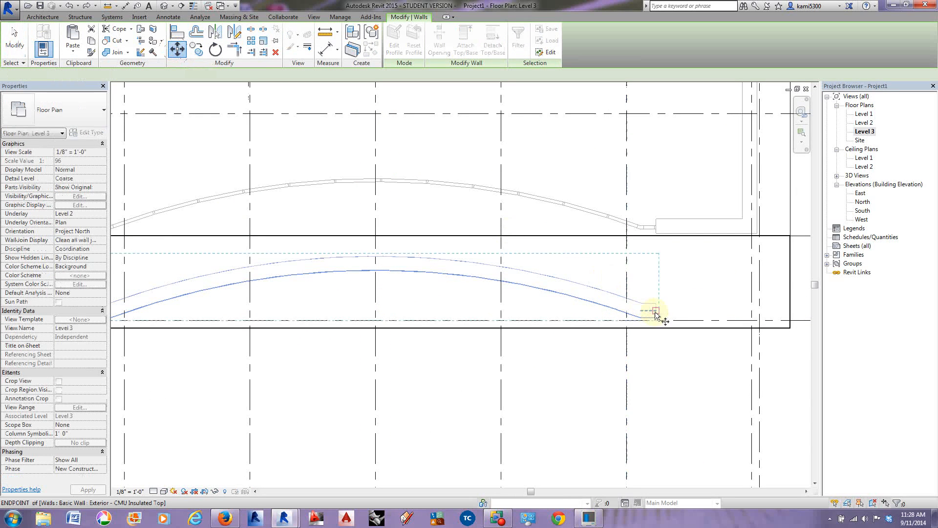
click(655, 311)
scroll(655, 237, up, 5)
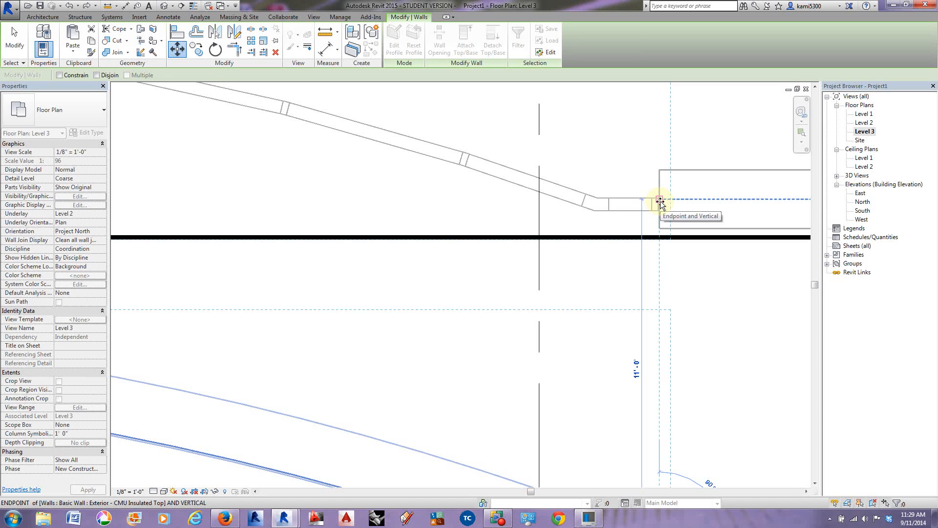
click(660, 201)
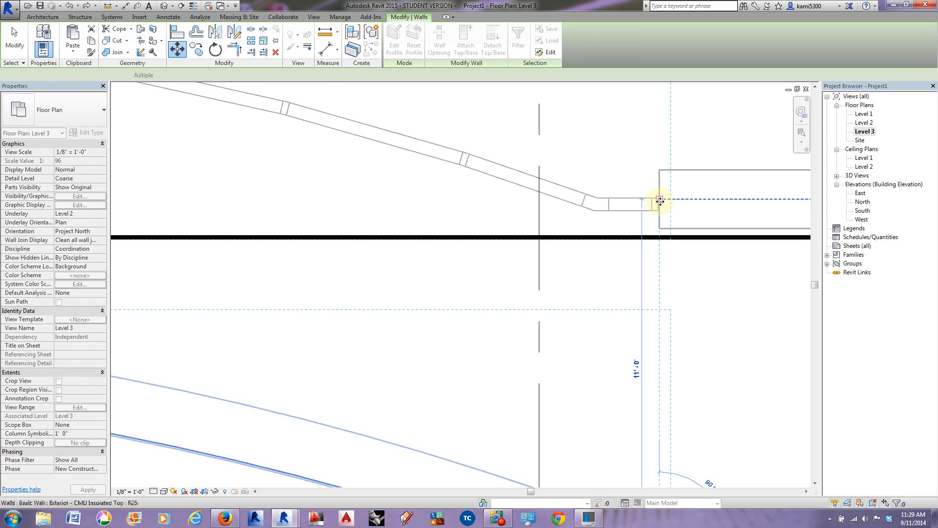
scroll(670, 204, down, 5)
scroll(628, 216, up, 1)
scroll(627, 216, down, 2)
Step: Change the sloped roof's type to Generic - 9" in the 3D view
click(164, 6)
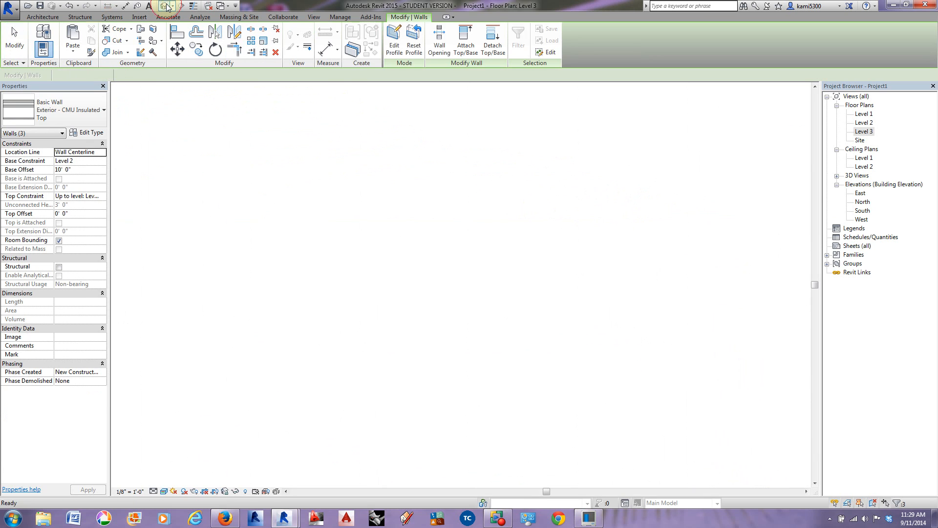
shift+middle_drag(592, 341, 525, 333)
shift+middle_drag(523, 335, 480, 298)
click(463, 260)
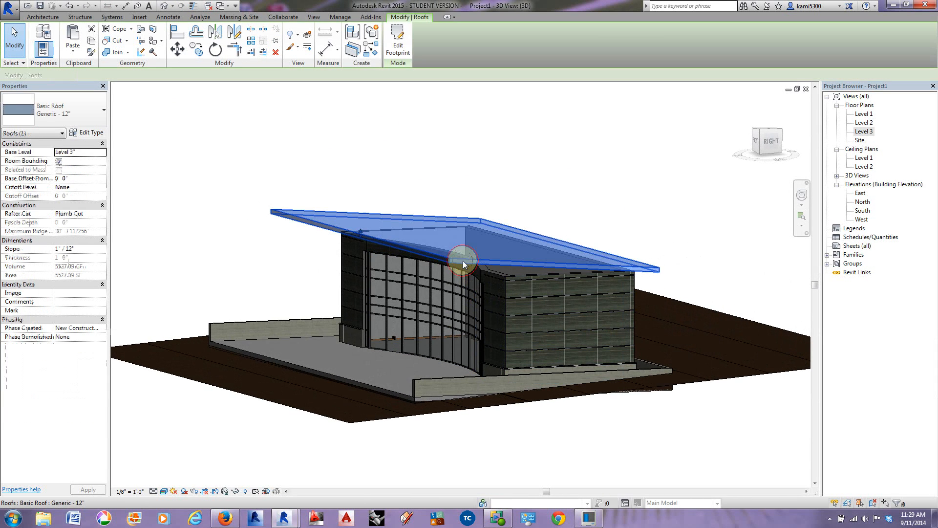
click(84, 120)
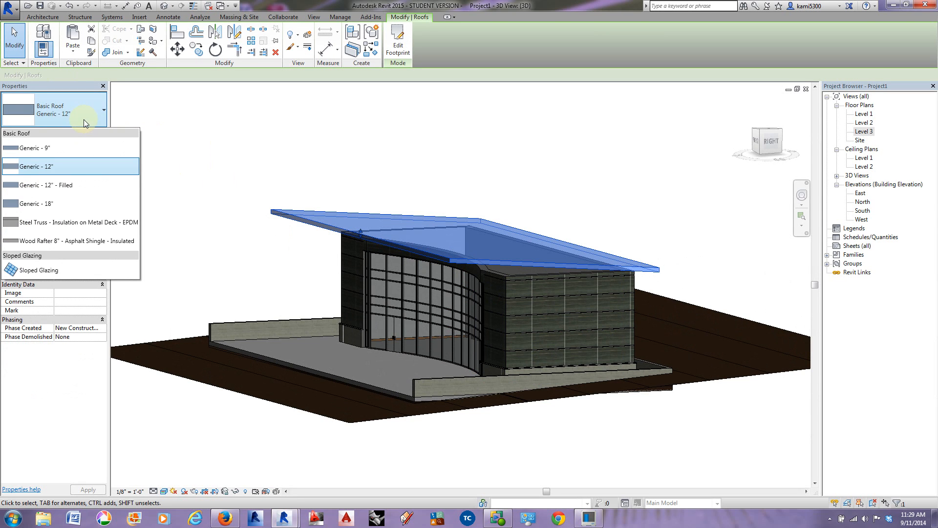
click(54, 148)
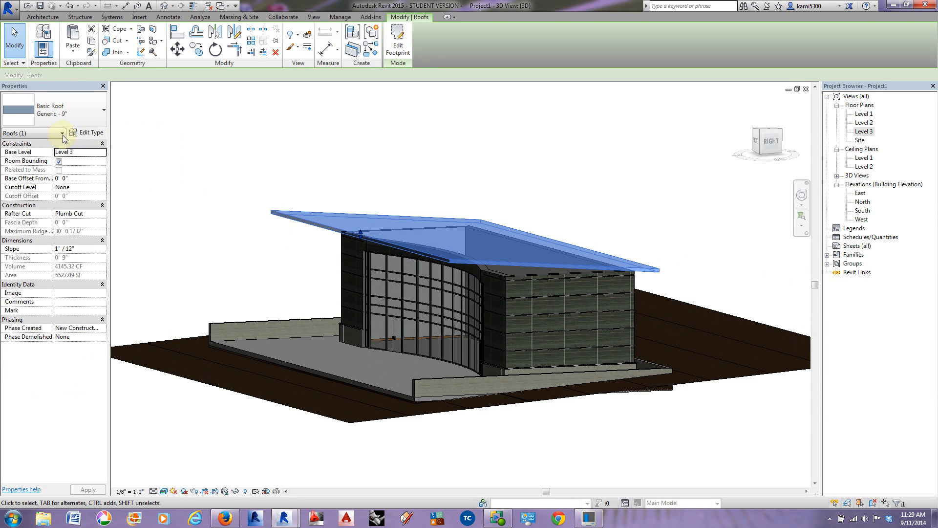
Step: Duplicate the Generic - 9" roof type under the name U of I Roof
click(80, 134)
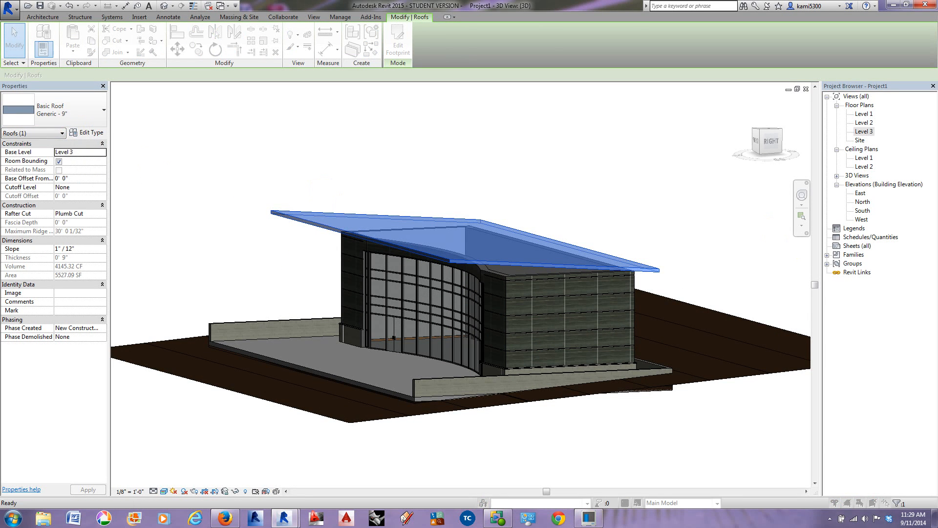
click(621, 165)
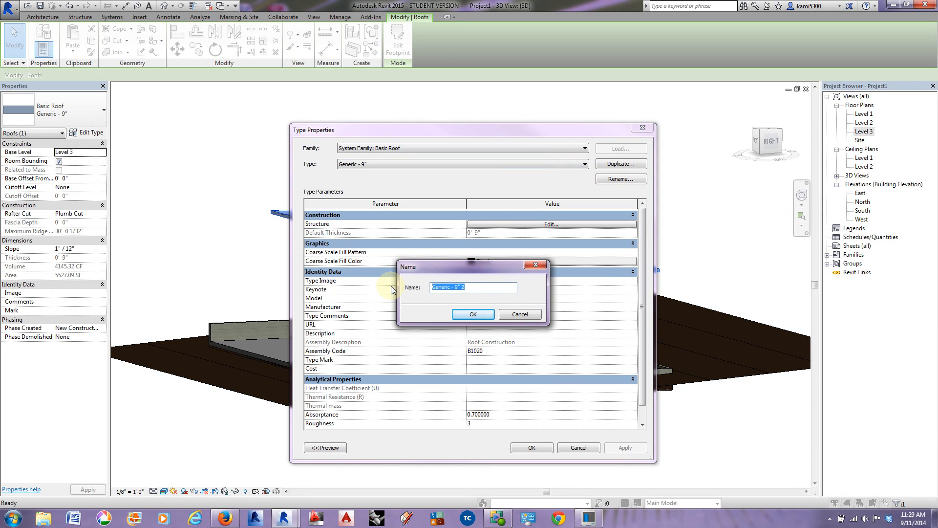
text(U of I Roof)
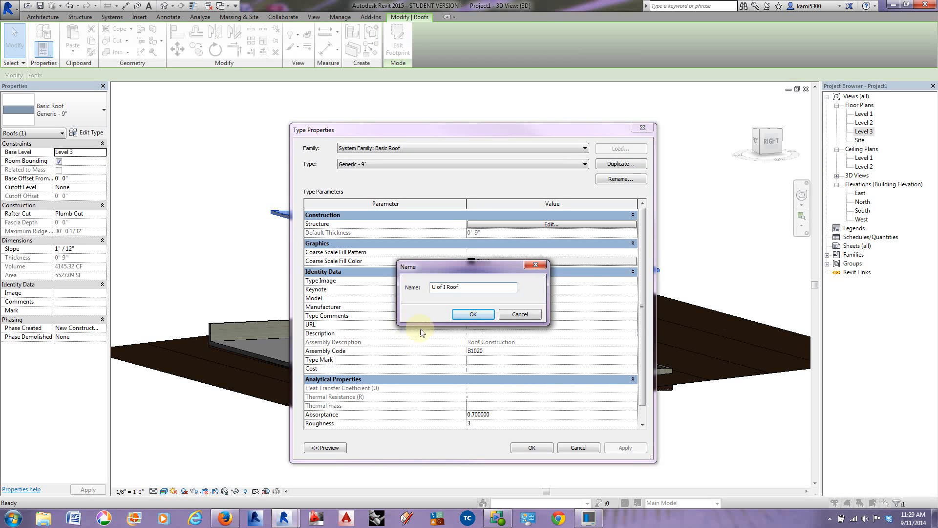
click(472, 314)
Step: Insert a new layer in the U of I Roof structure and place it above the upper core boundary
click(528, 224)
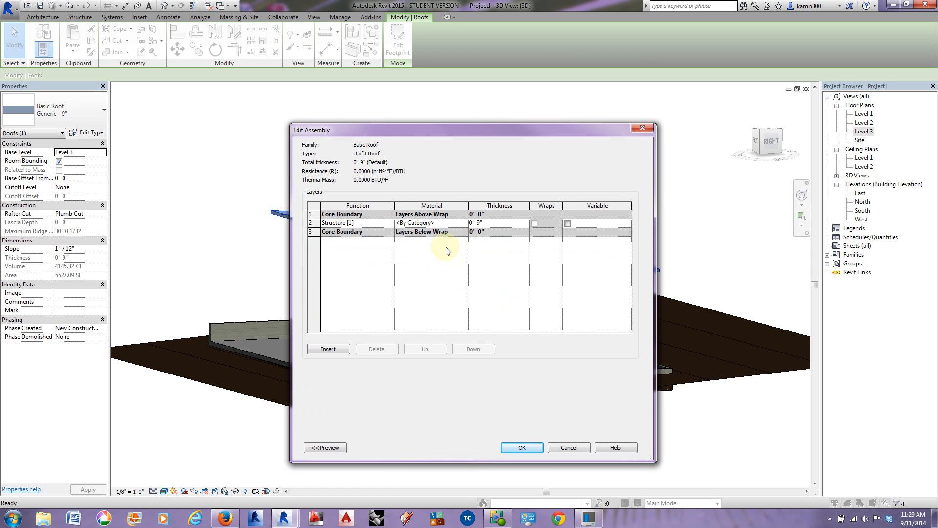
click(336, 348)
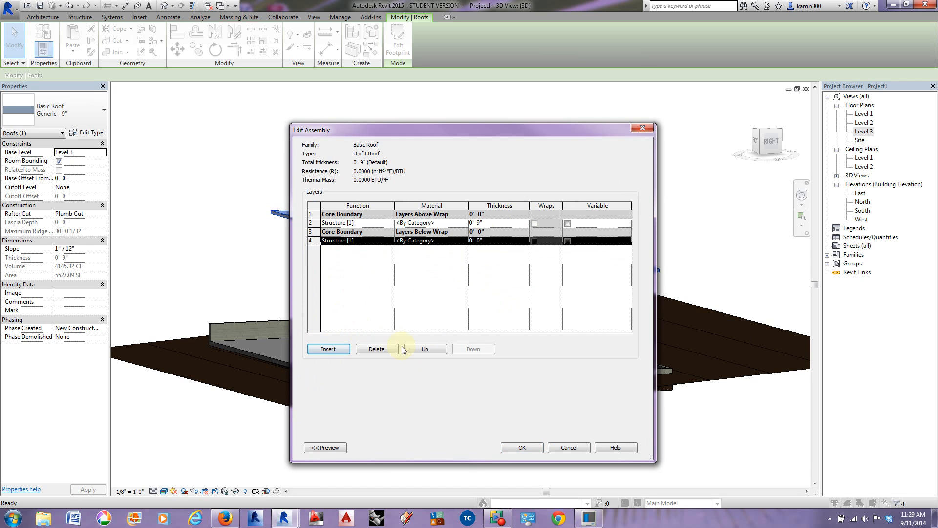
click(425, 349)
click(425, 349)
click(425, 349)
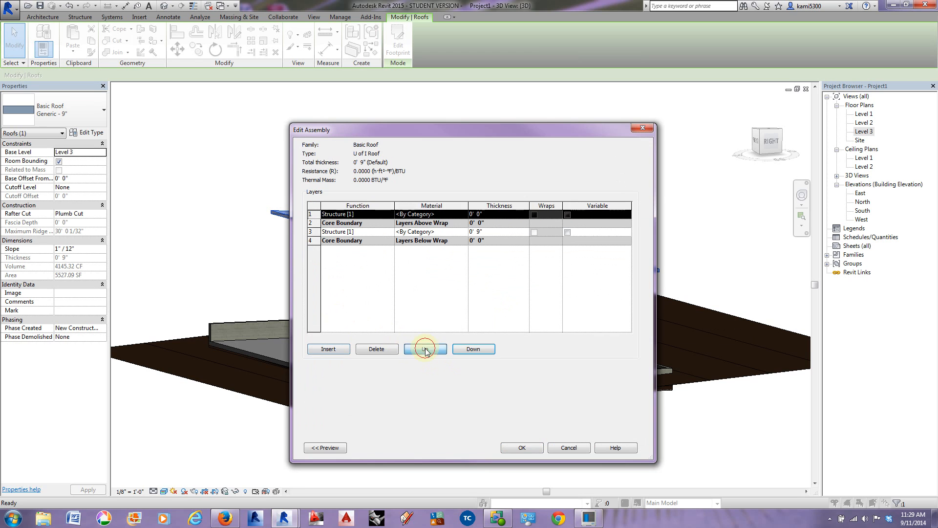
Step: Set the thickness of the new layer above the upper core boundary to 0' 0 1/4"
click(476, 214)
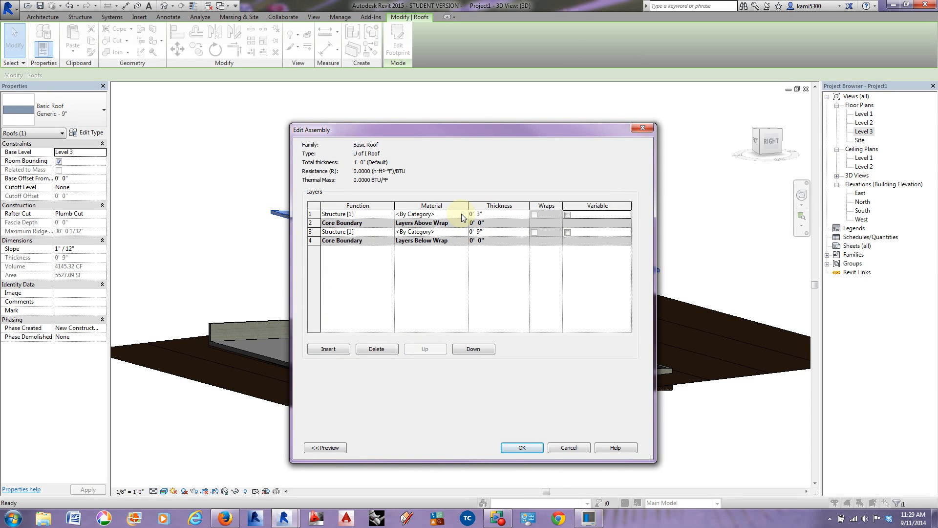
click(478, 215)
key(Tab)
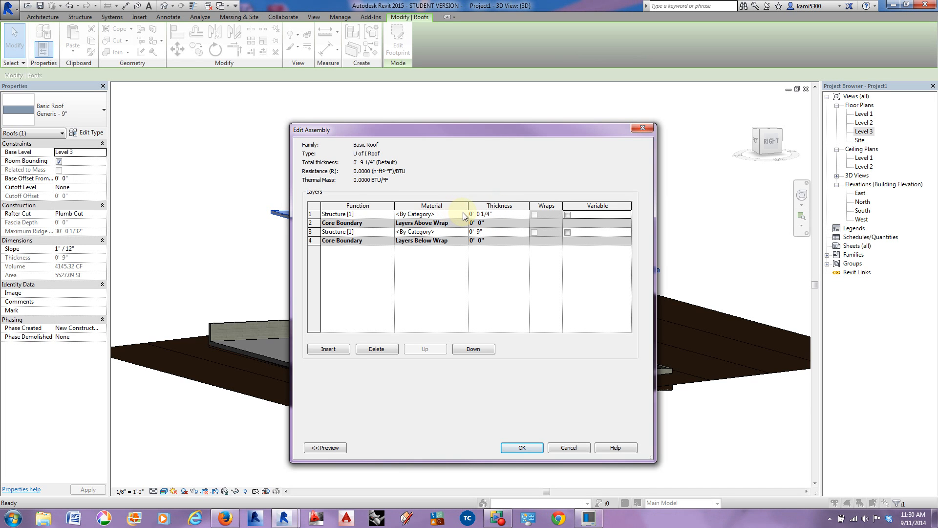
Step: Search the materials for "paint" for the new top layer, add the library material Paint to the project and select it
click(464, 214)
click(465, 214)
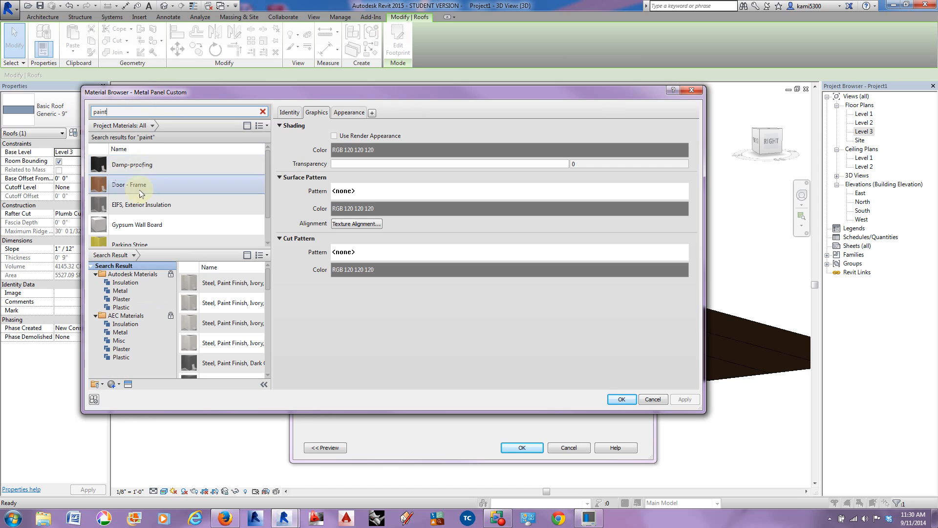
scroll(166, 220, down, 1)
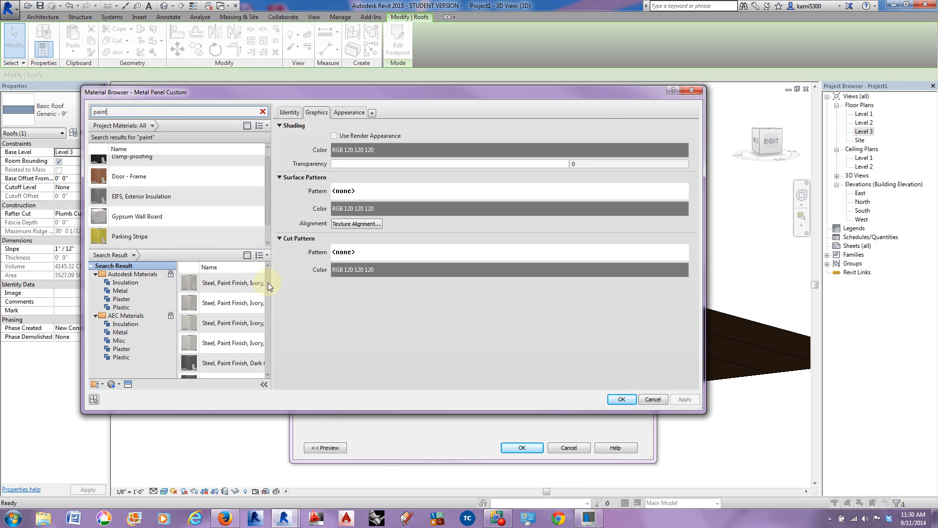
drag(268, 283, 271, 324)
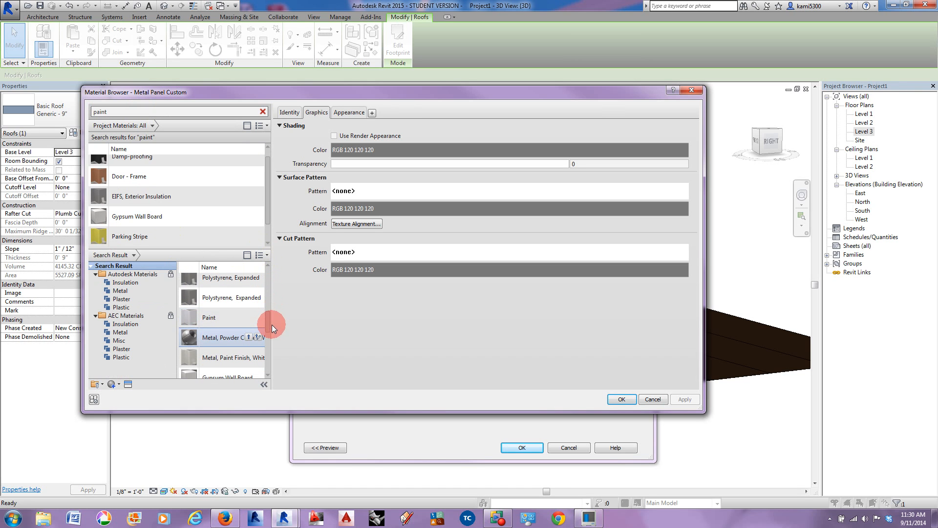
click(210, 318)
drag(209, 317, 185, 204)
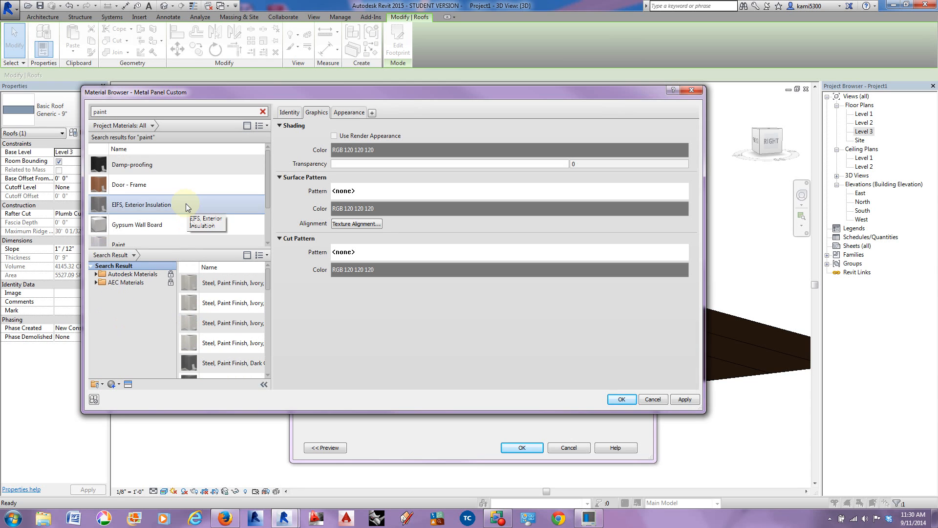
click(171, 237)
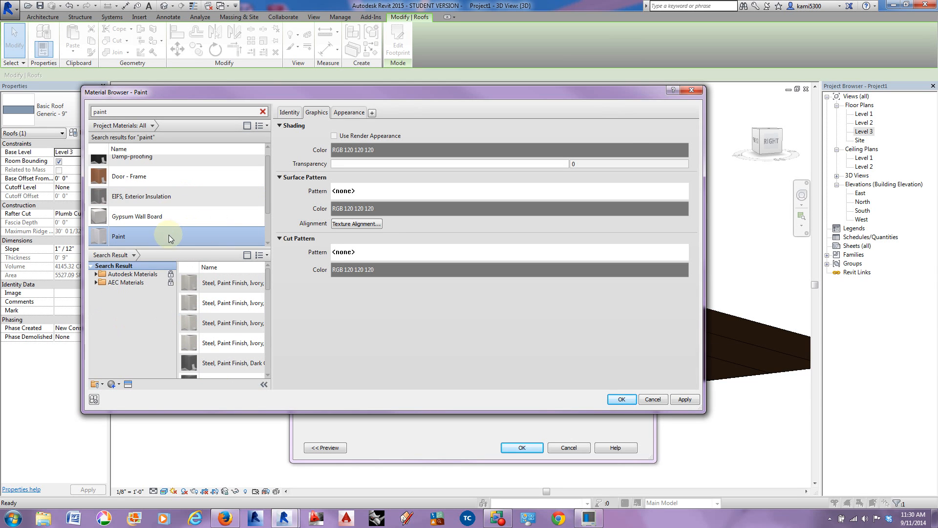
Step: Set the Paint material's appearance to Flat/Matte finish and Roller application, and apply the material and layer edits to the U of I Roof type
click(346, 111)
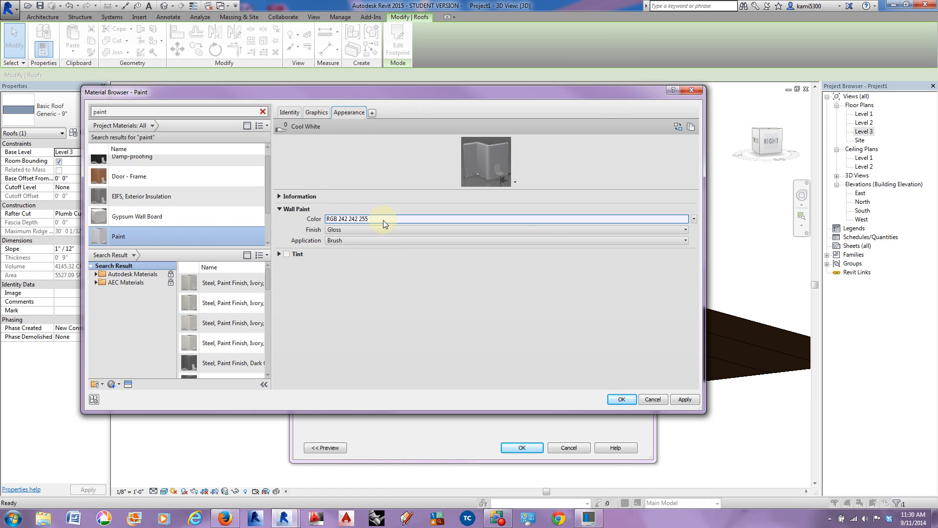
click(347, 230)
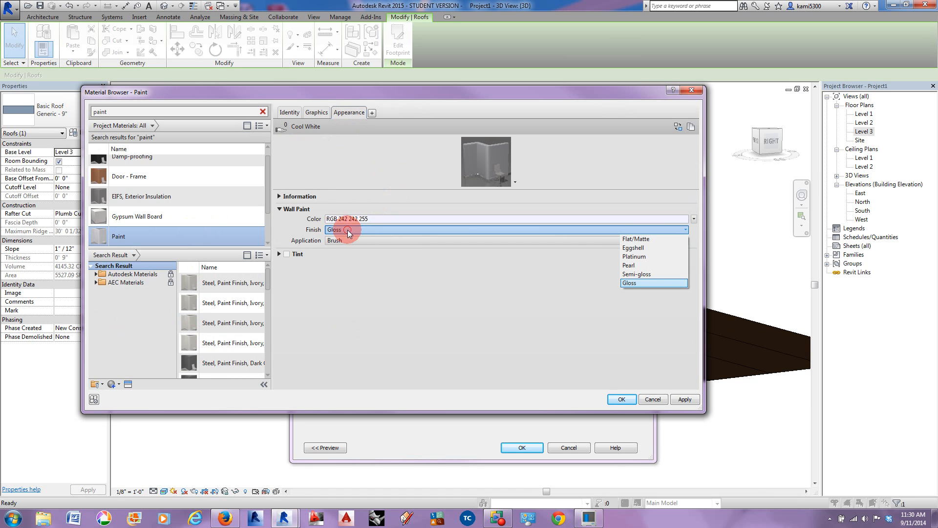
click(652, 239)
click(415, 241)
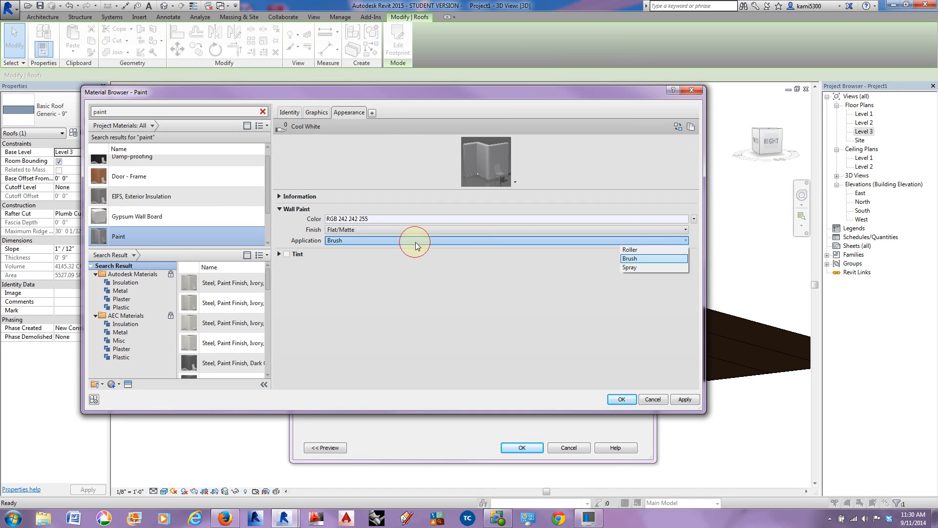
click(638, 249)
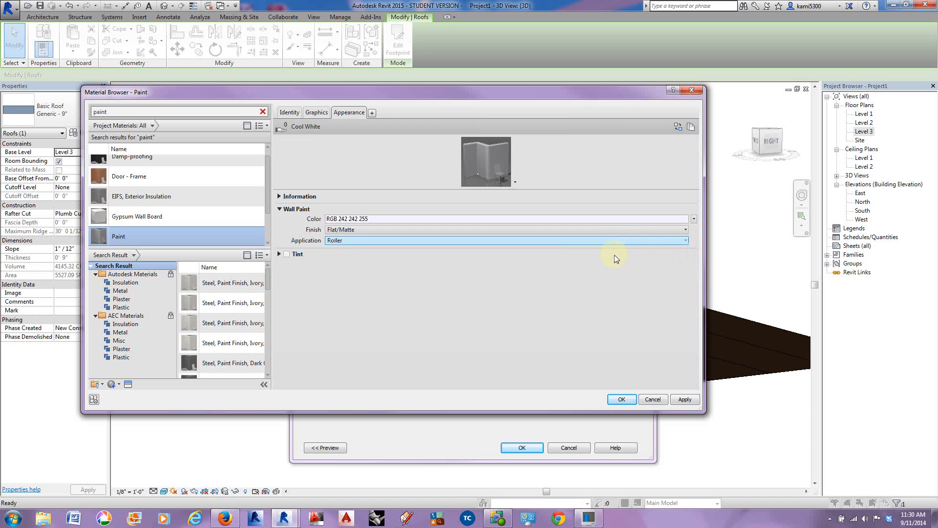
click(622, 400)
click(534, 449)
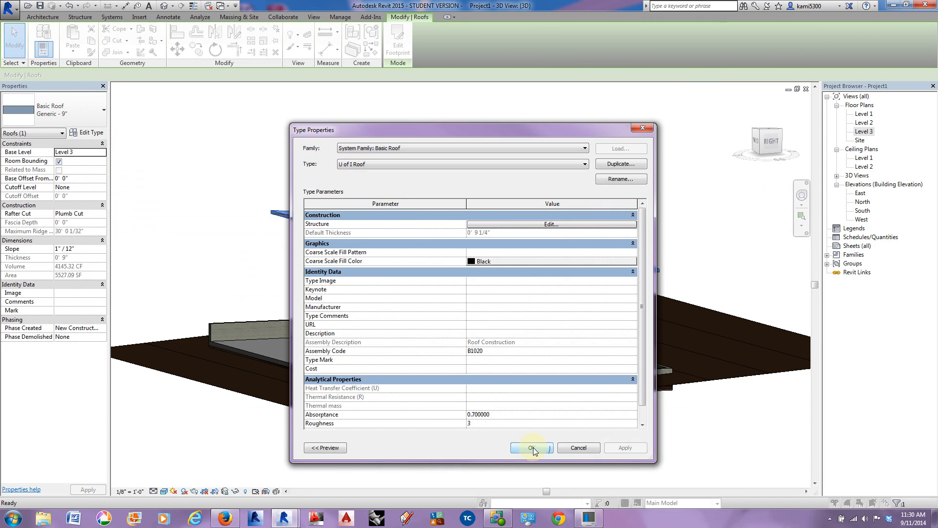
click(534, 449)
click(429, 168)
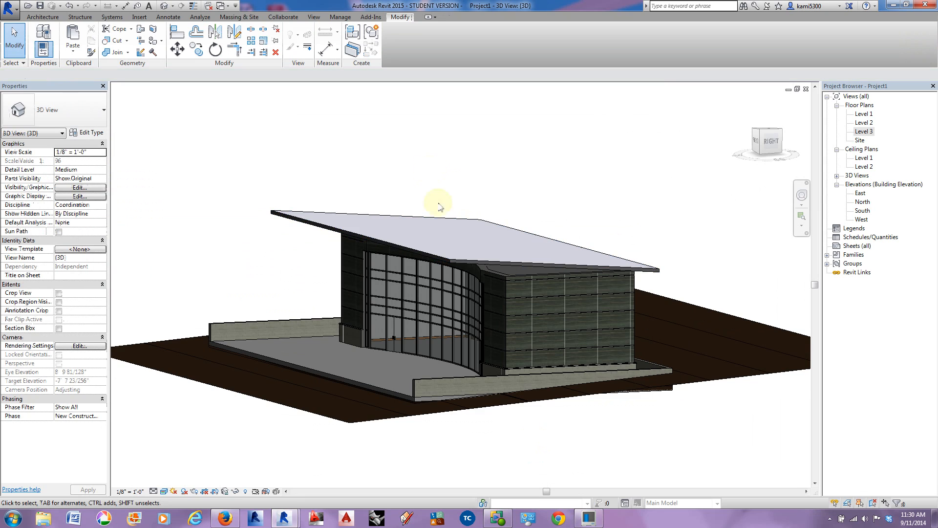
shift+middle_drag(474, 324, 549, 314)
scroll(592, 252, up, 6)
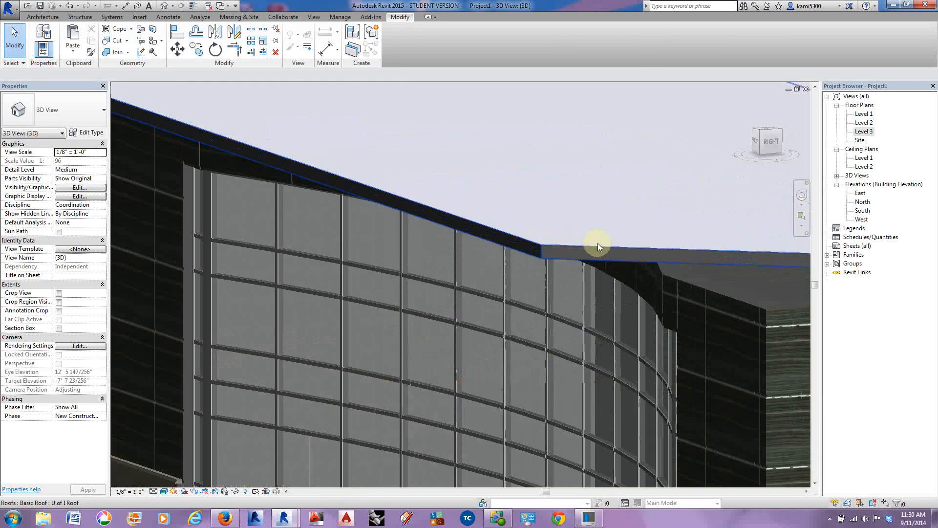
scroll(543, 247, down, 6)
shift+middle_drag(655, 245, 546, 350)
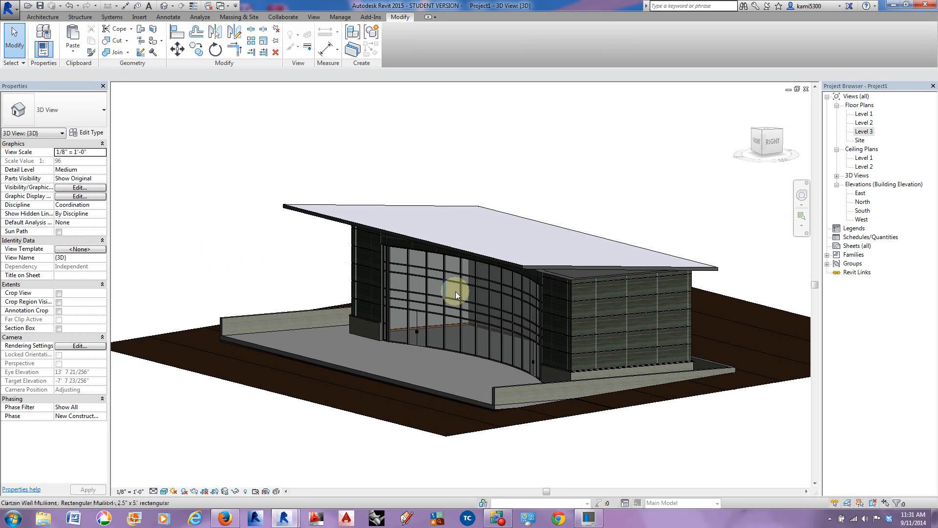
click(42, 17)
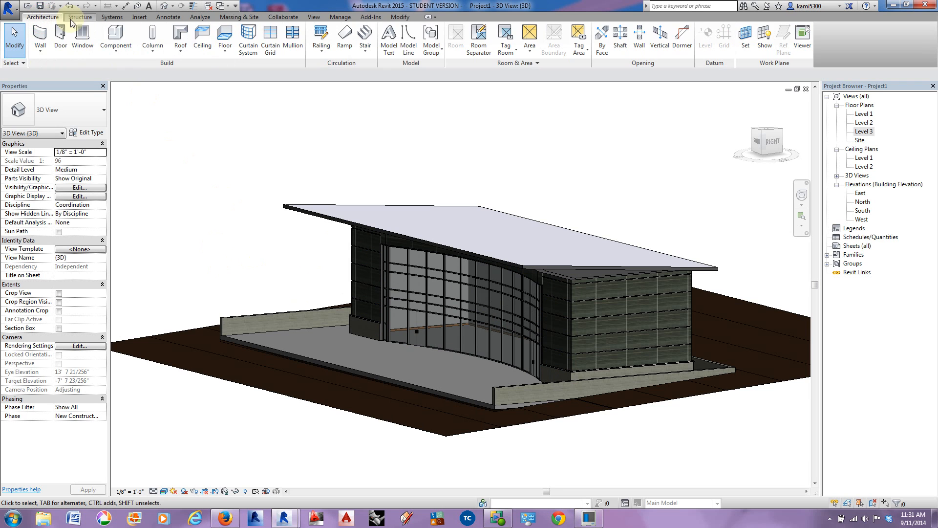
click(179, 52)
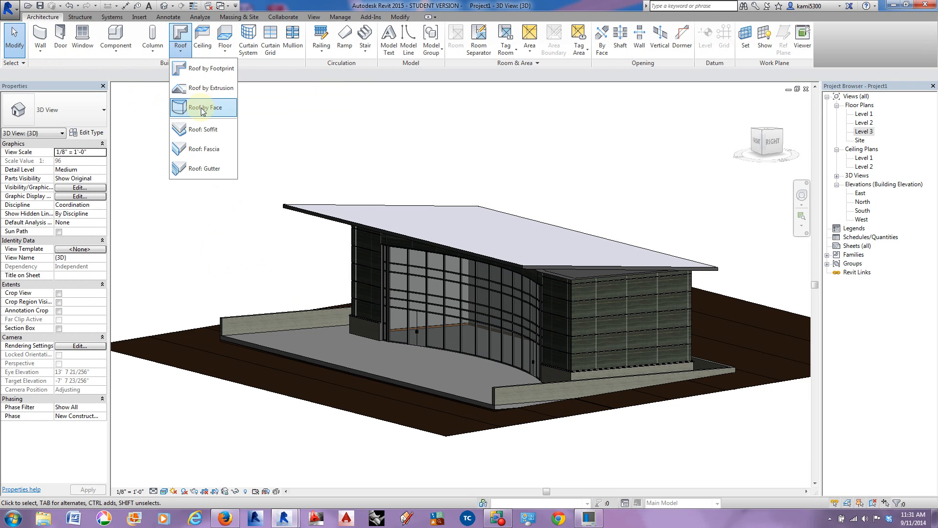
click(202, 150)
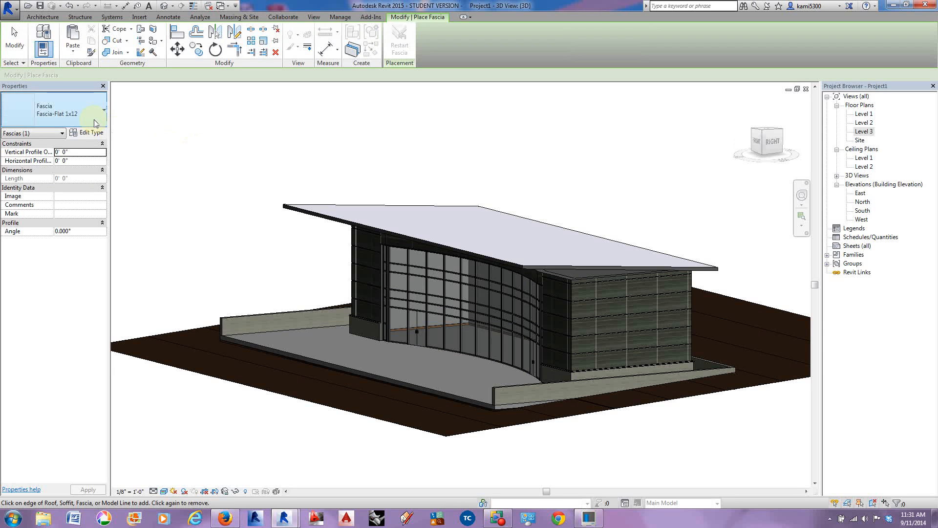
click(94, 122)
click(92, 118)
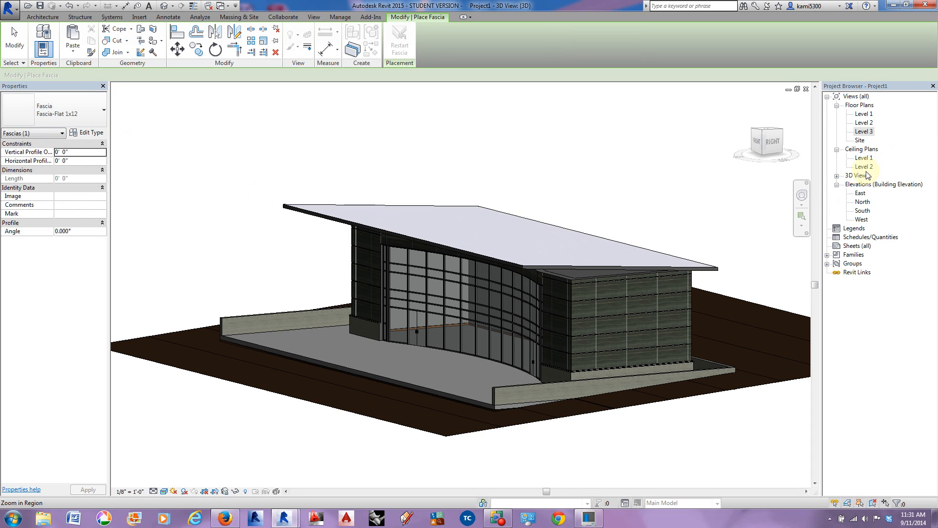
Step: Read the roof and fascia note on the reference drawing in the East elevation
double_click(863, 194)
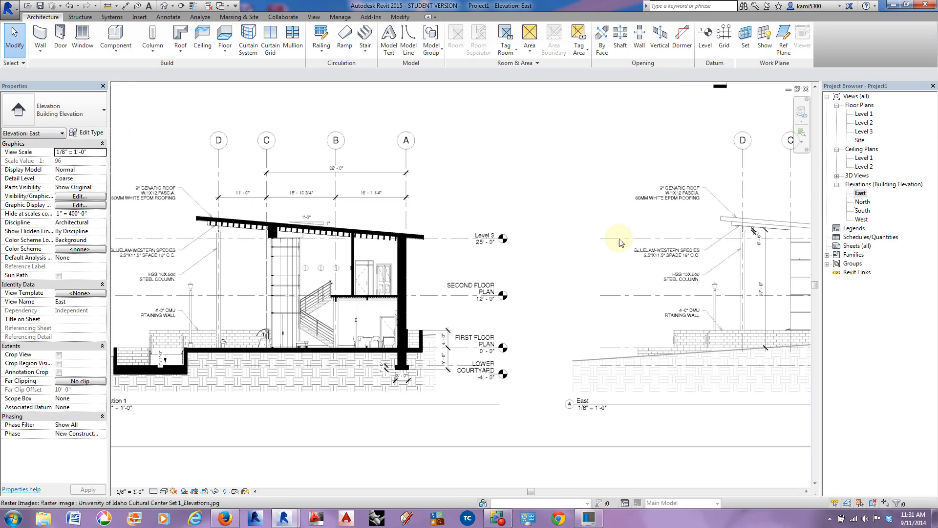
middle_drag(508, 246, 406, 241)
scroll(578, 191, up, 4)
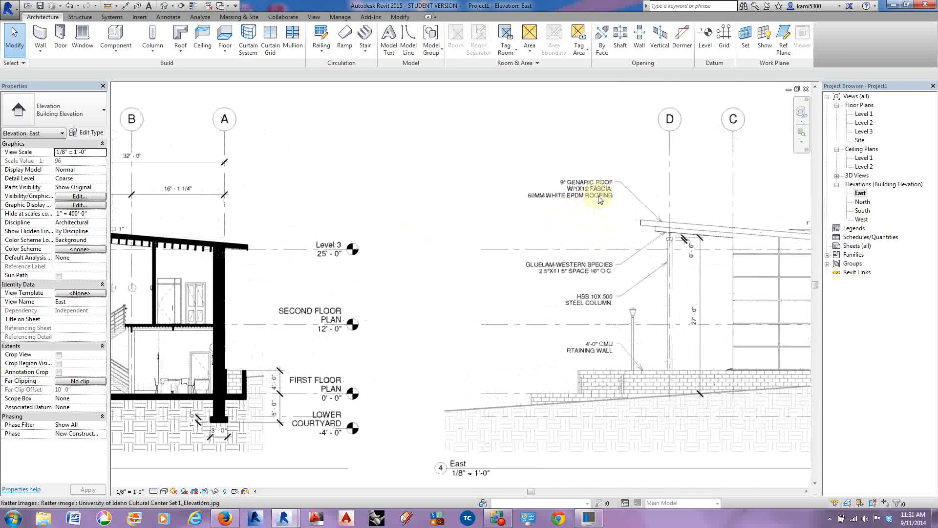
scroll(586, 188, down, 3)
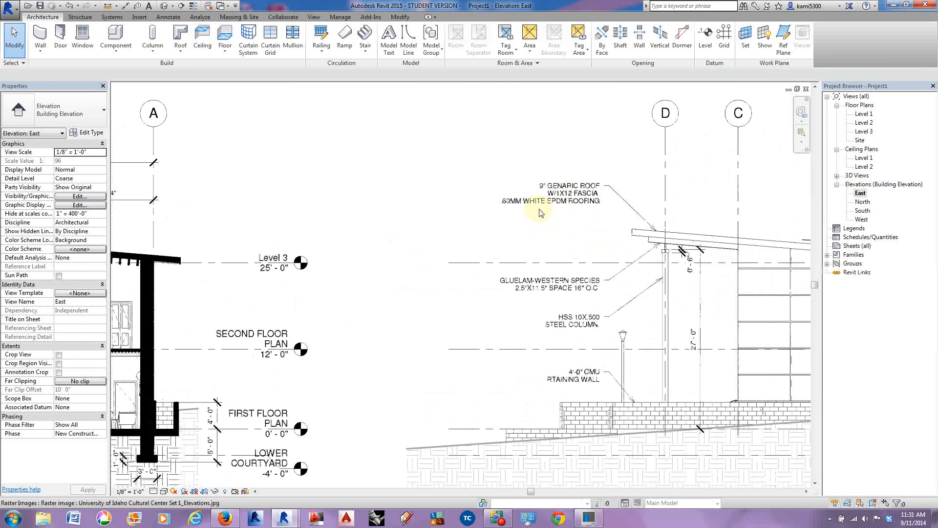
Step: Place a Fascia-Flat 1x12 roof fascia along the roof's front edge above the curtain wall in the 3D view
click(162, 6)
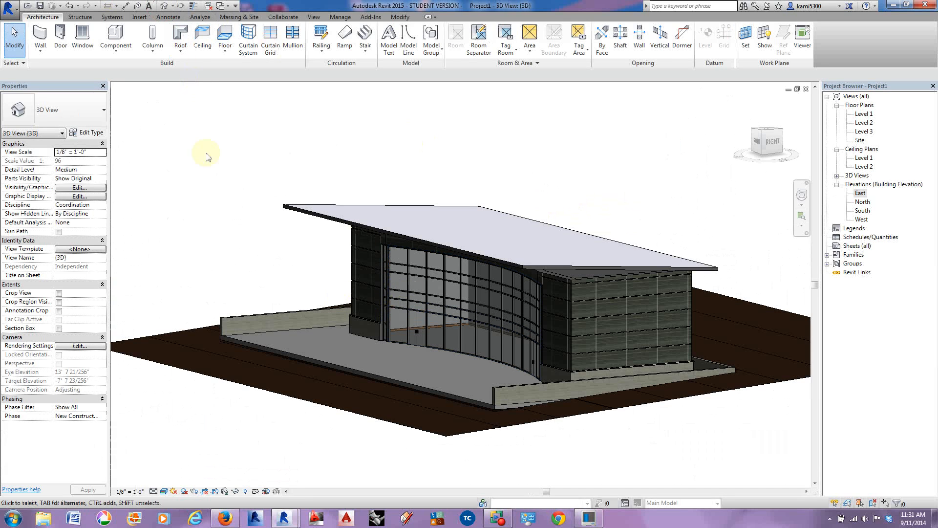
click(178, 51)
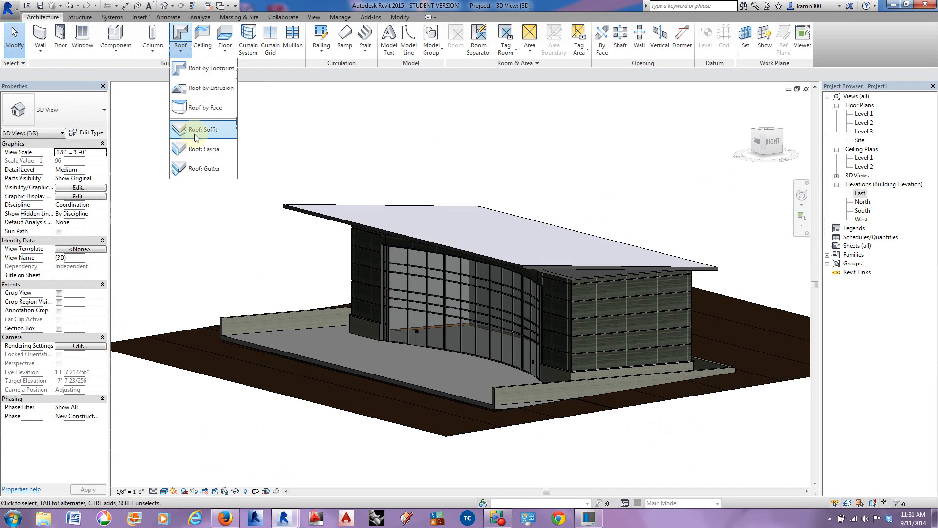
click(195, 149)
scroll(281, 234, up, 3)
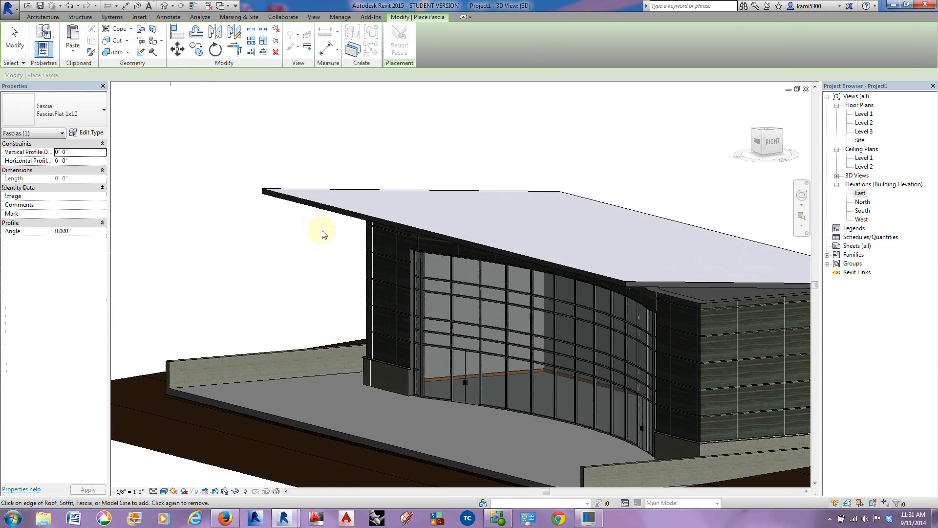
click(317, 204)
scroll(552, 279, up, 5)
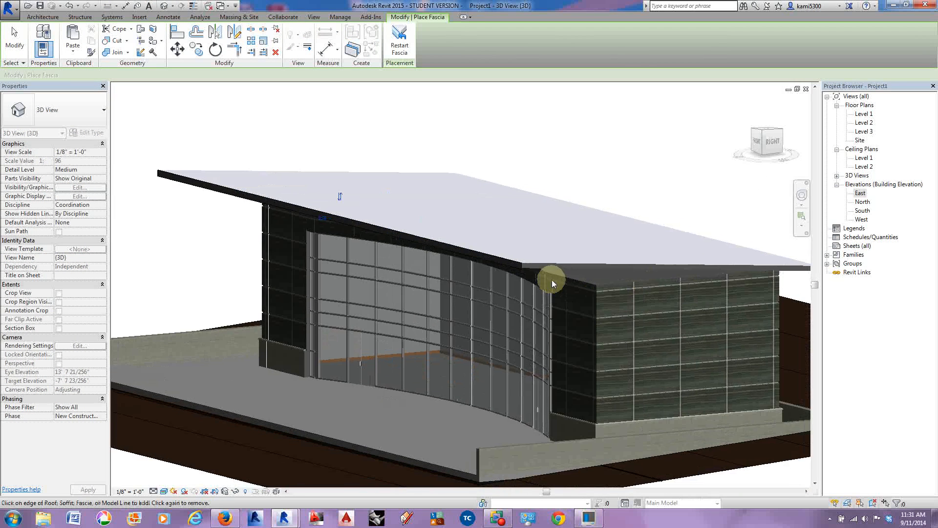
Step: Add fascia along the roof's east side edge, starting from the front corner, and finish placing fascias
scroll(519, 257, up, 4)
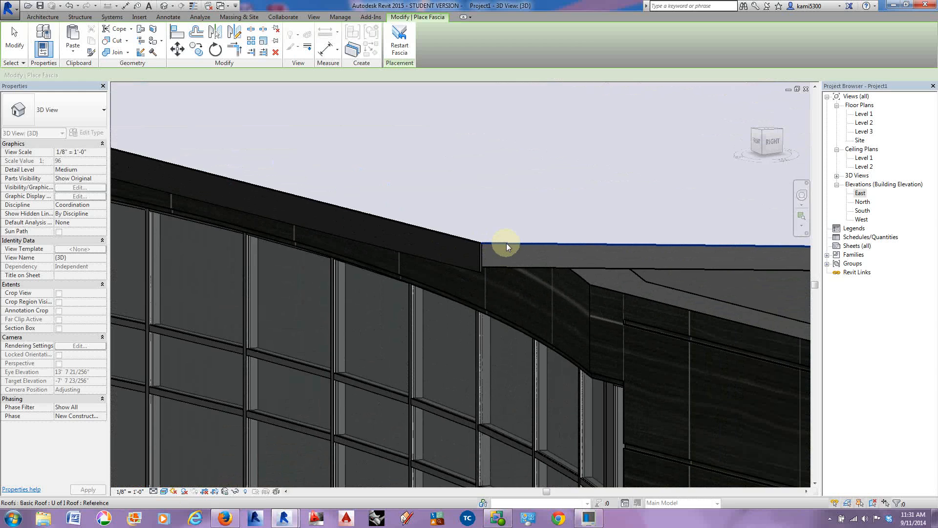
click(507, 242)
scroll(509, 253, down, 3)
middle_drag(587, 262, 198, 269)
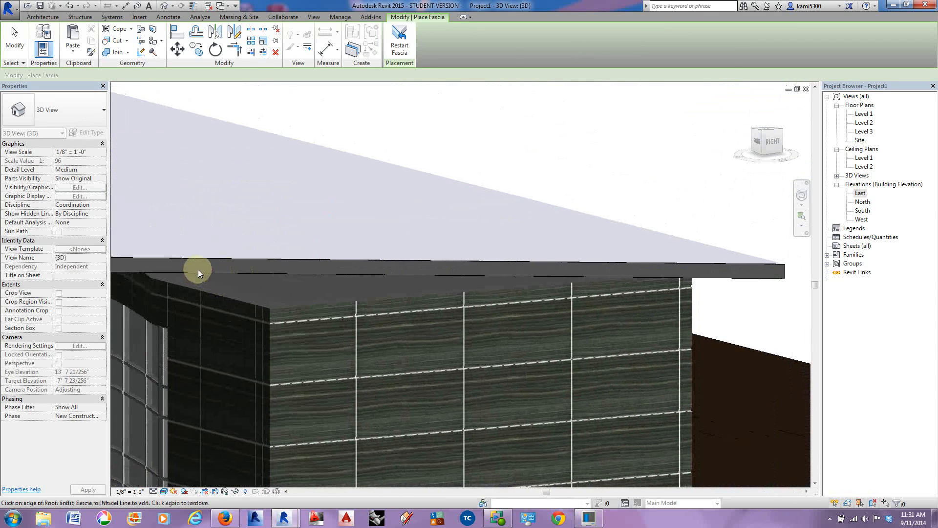
scroll(719, 254, down, 3)
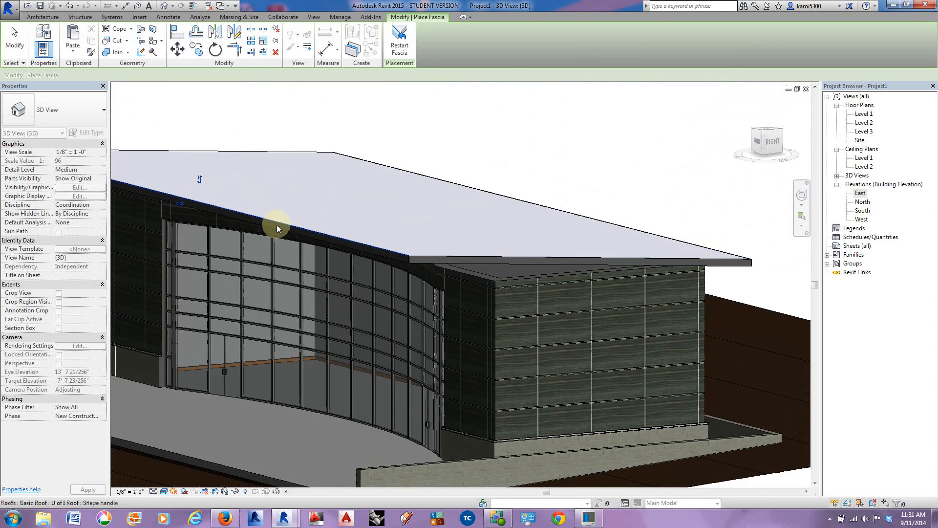
middle_drag(276, 220, 506, 264)
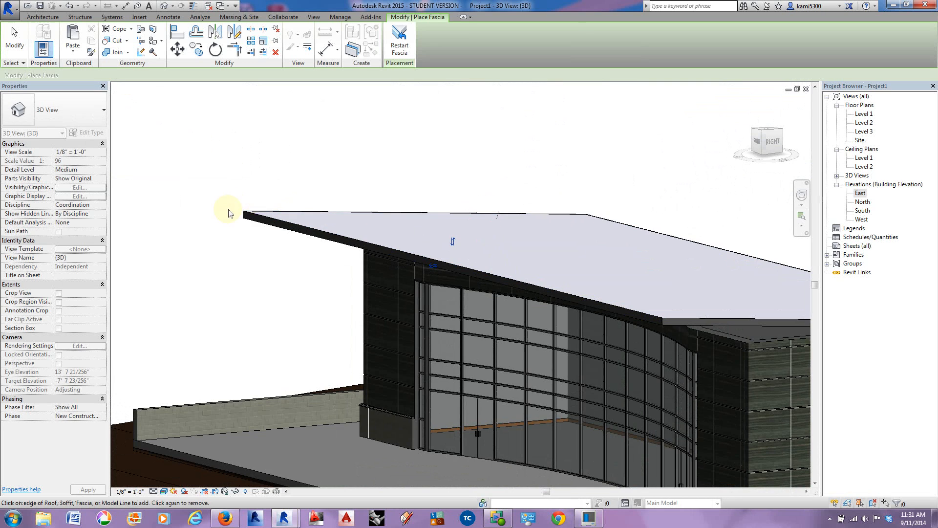
scroll(251, 216, up, 4)
click(14, 39)
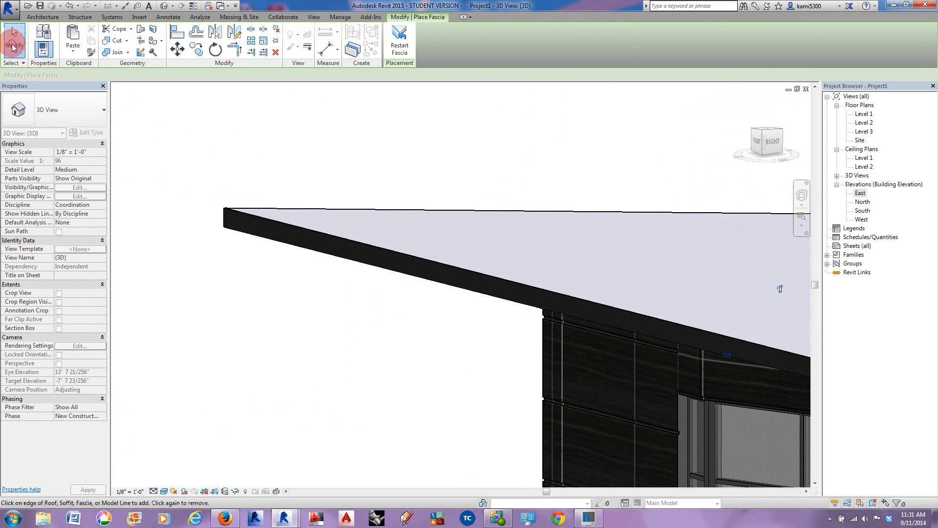
Step: Examine how the fascia meets the roof at the front west corner, selecting the roof and the front fascia in turn
click(269, 216)
shift+middle_drag(235, 266, 609, 329)
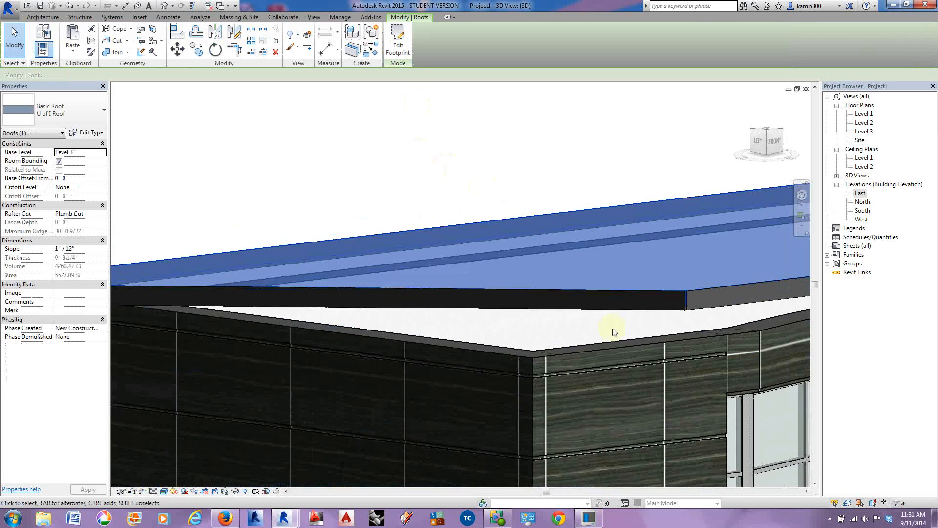
scroll(646, 298, up, 5)
shift+middle_drag(670, 248, 295, 281)
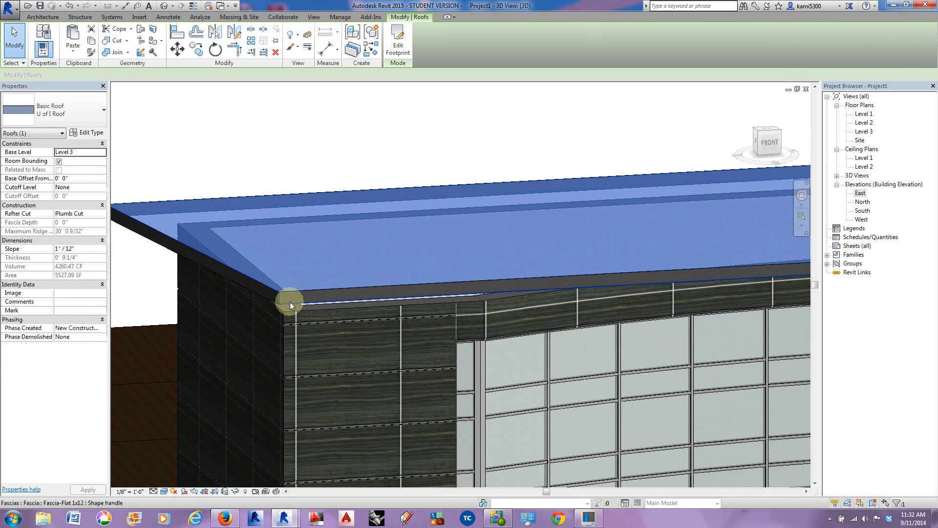
click(290, 303)
scroll(289, 302, up, 1)
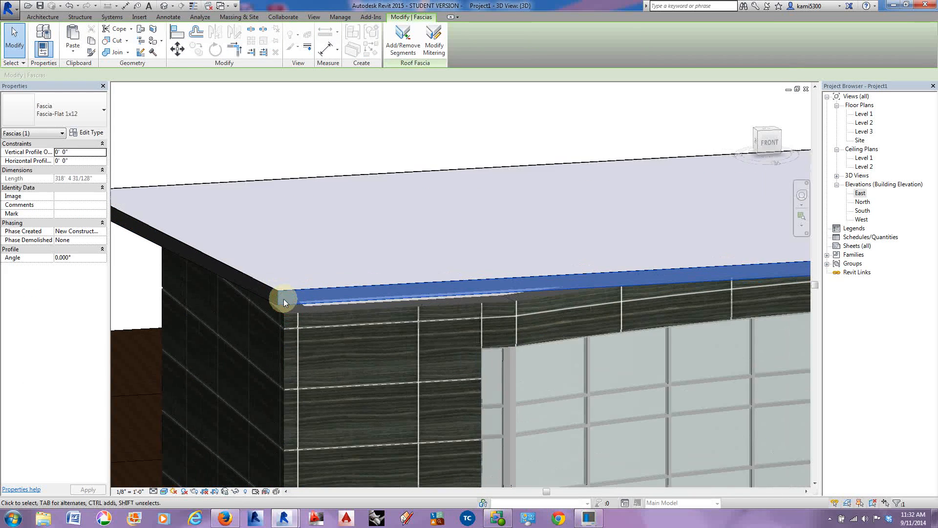
scroll(290, 302, down, 4)
middle_drag(488, 327, 449, 322)
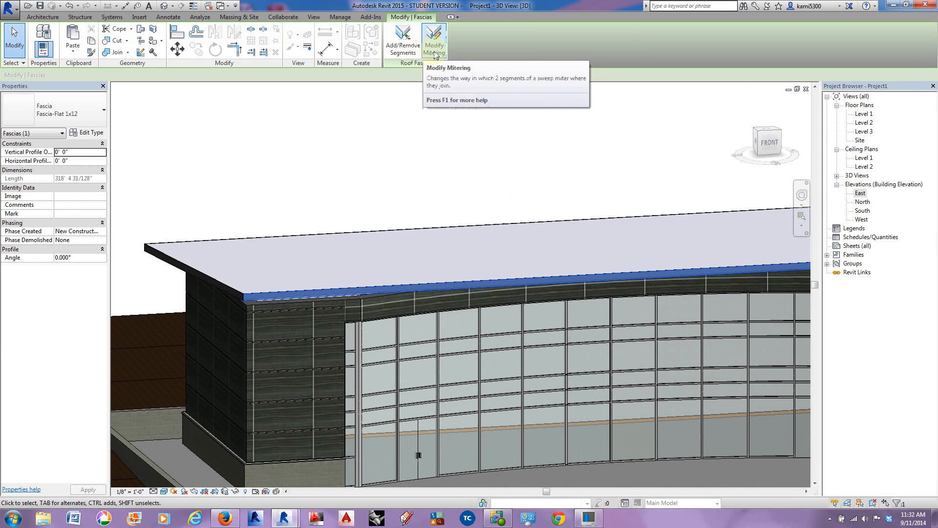
Step: Change the fascia's mitering at the roof's front west corner, trying the horizontal option and settling on vertical
click(435, 49)
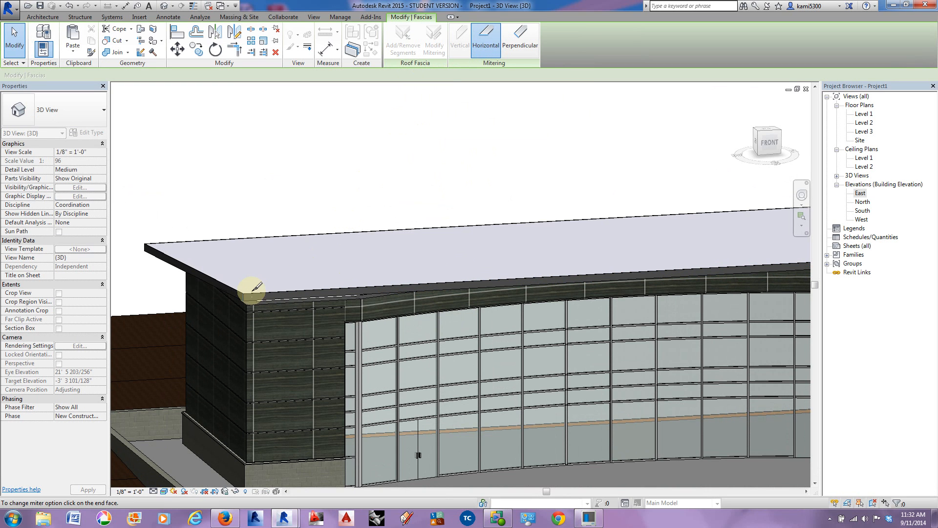
scroll(219, 293, up, 3)
scroll(273, 291, up, 3)
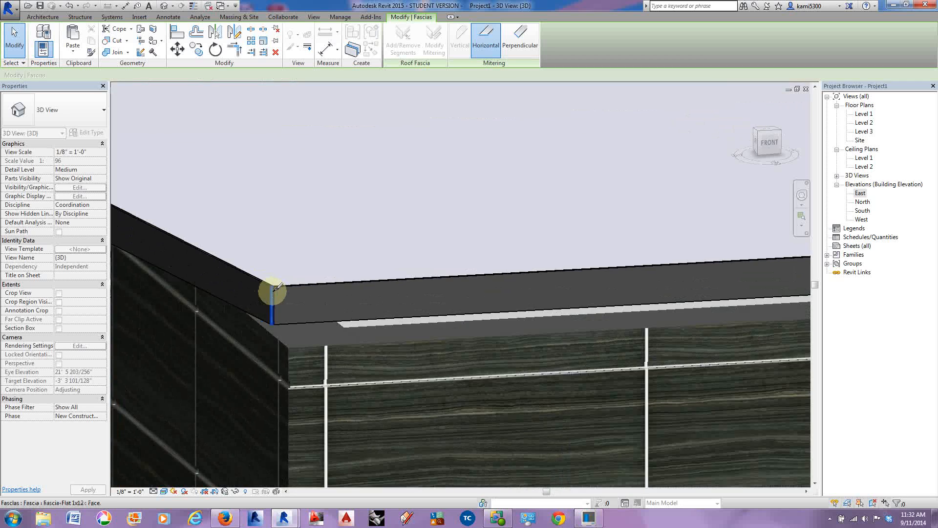
click(276, 277)
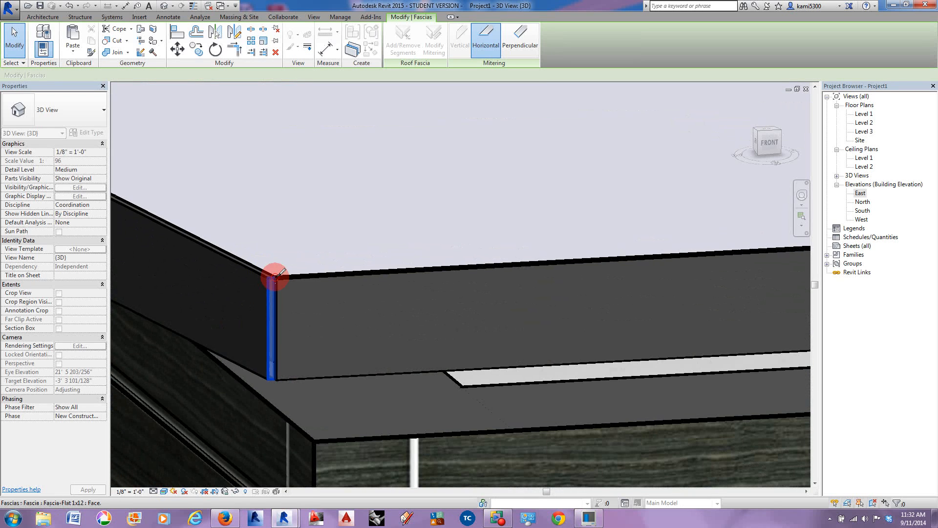
middle_drag(294, 283, 367, 293)
click(462, 42)
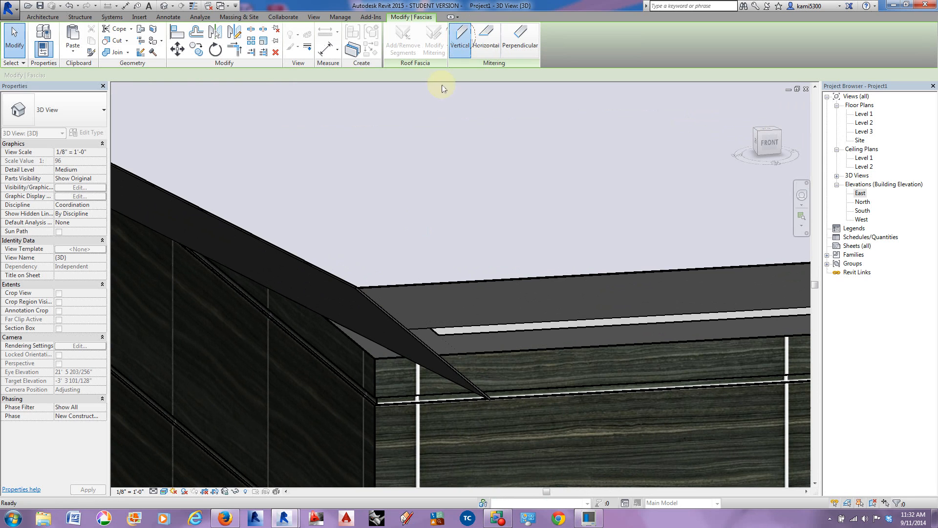
click(359, 290)
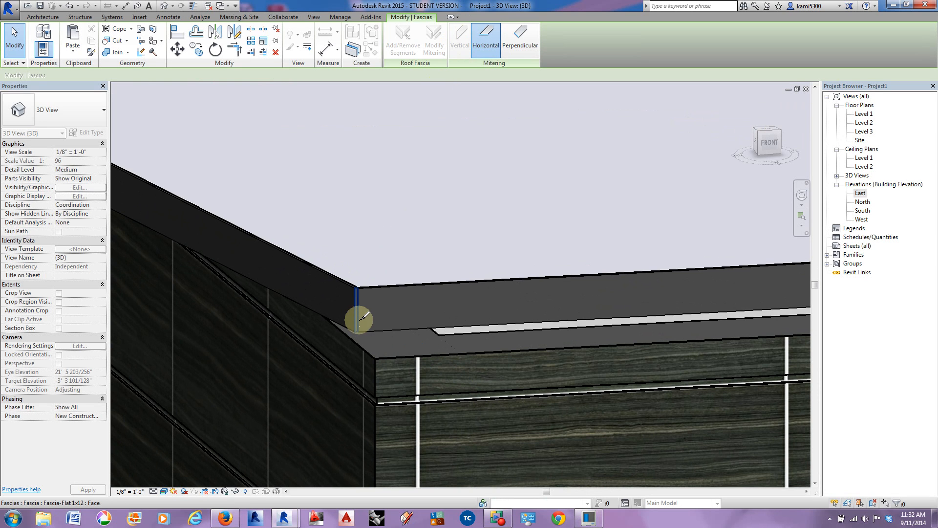
click(459, 46)
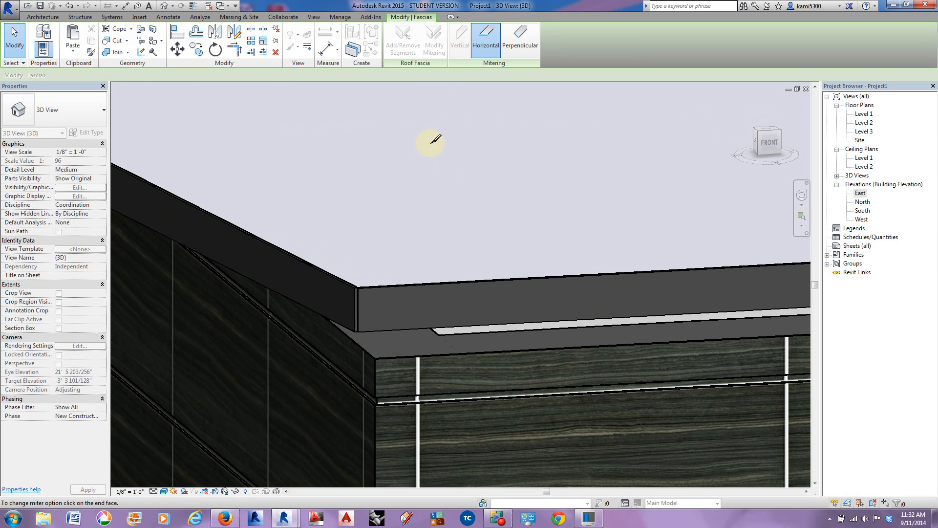
Step: Compare horizontal and vertical mitering for the fascia at the roof's front east corner, settling on vertical
middle_drag(510, 274, 261, 268)
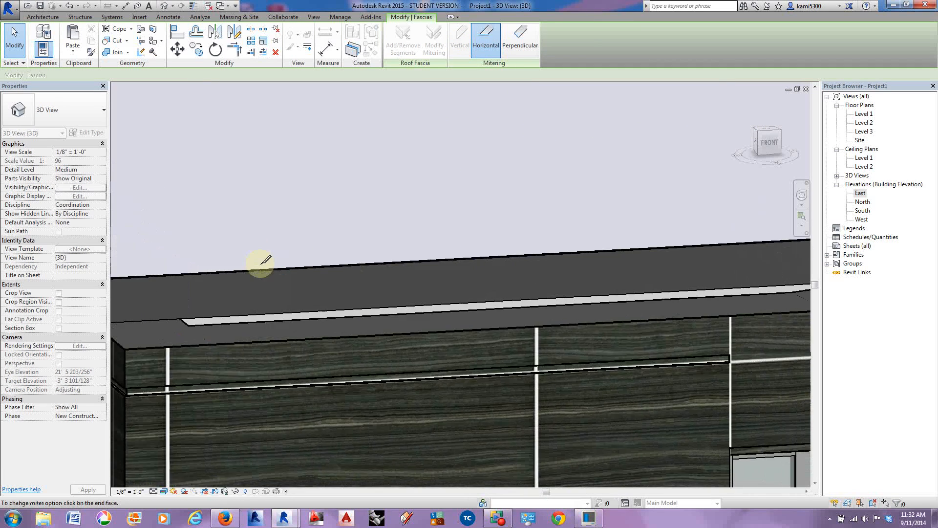
scroll(261, 267, down, 2)
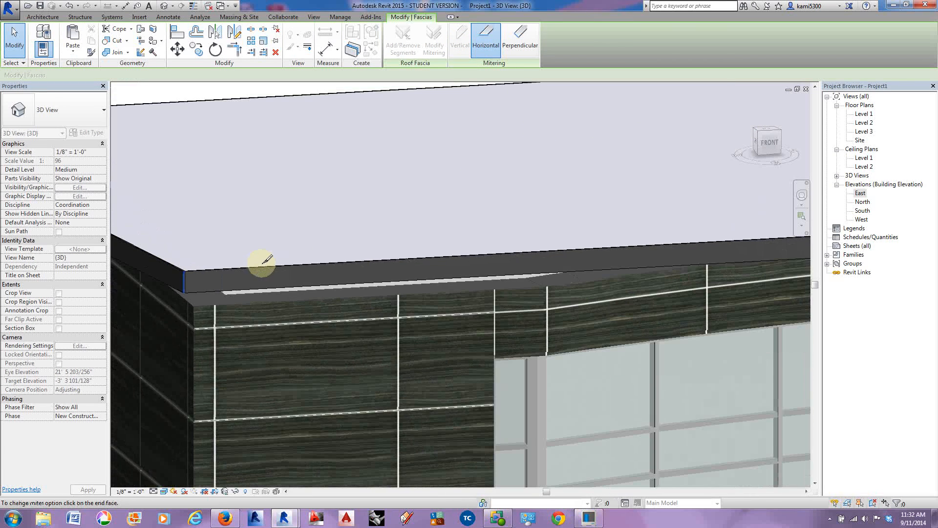
click(487, 47)
middle_drag(655, 232, 266, 235)
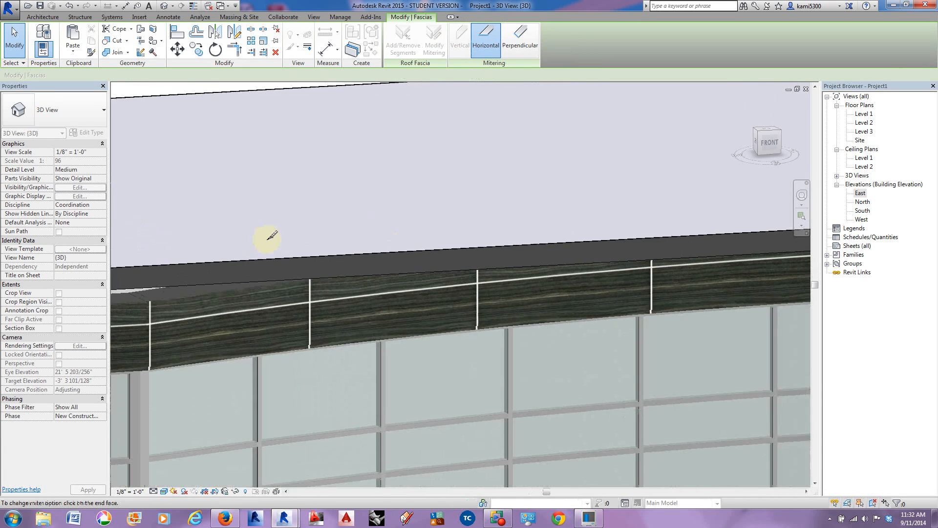
middle_drag(691, 250, 215, 266)
mouse_move(797, 245)
middle_down()
mouse_move(201, 262)
mouse_move(263, 289)
middle_up()
scroll(651, 209, up, 4)
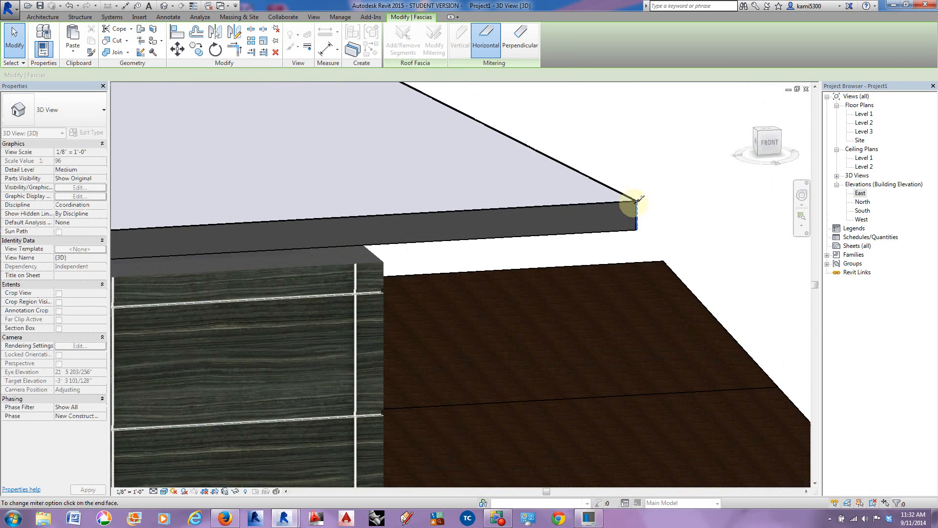
click(636, 178)
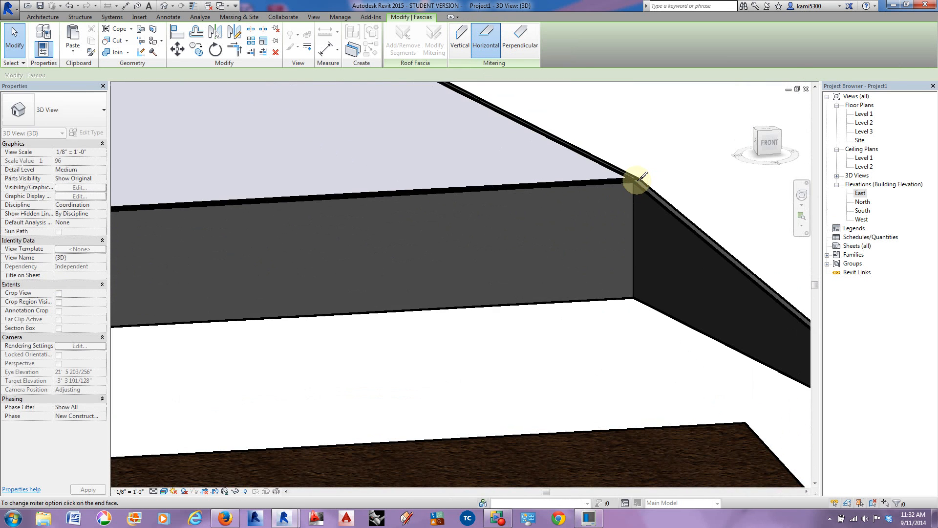
click(455, 31)
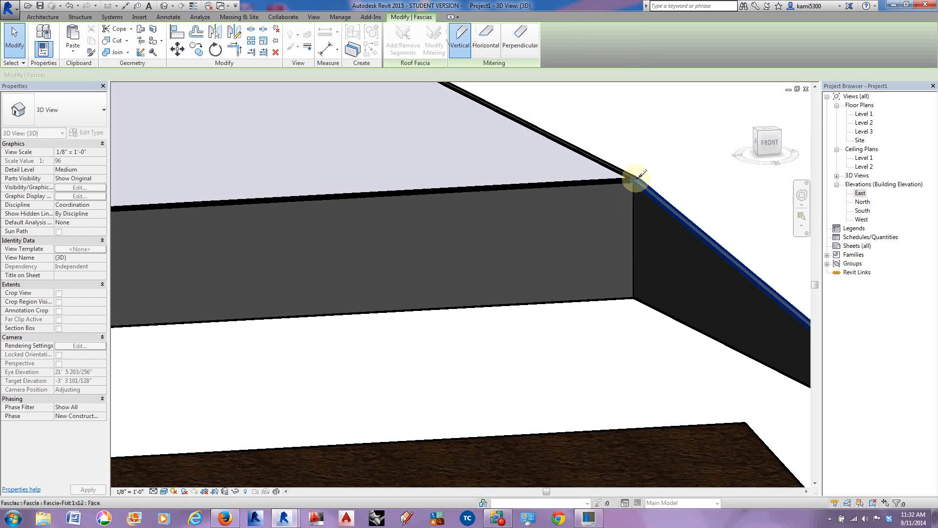
click(636, 178)
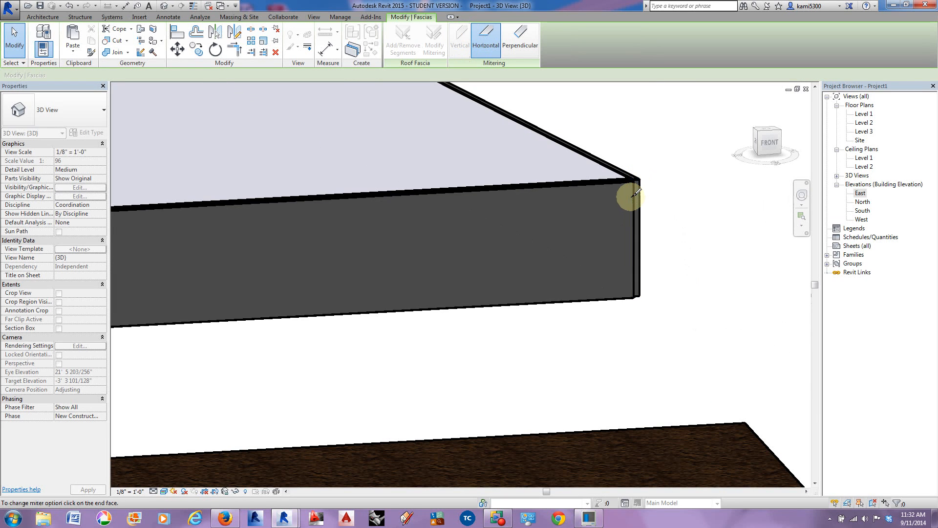
click(635, 192)
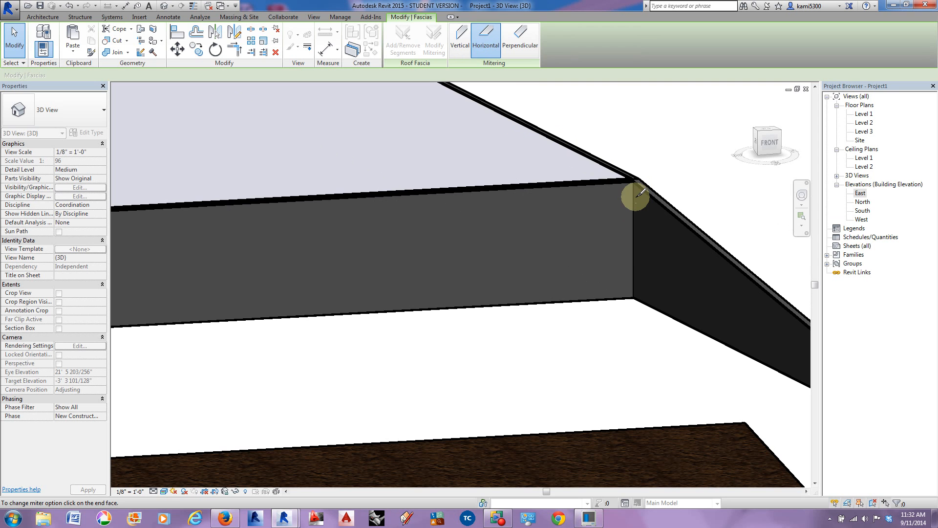
click(463, 42)
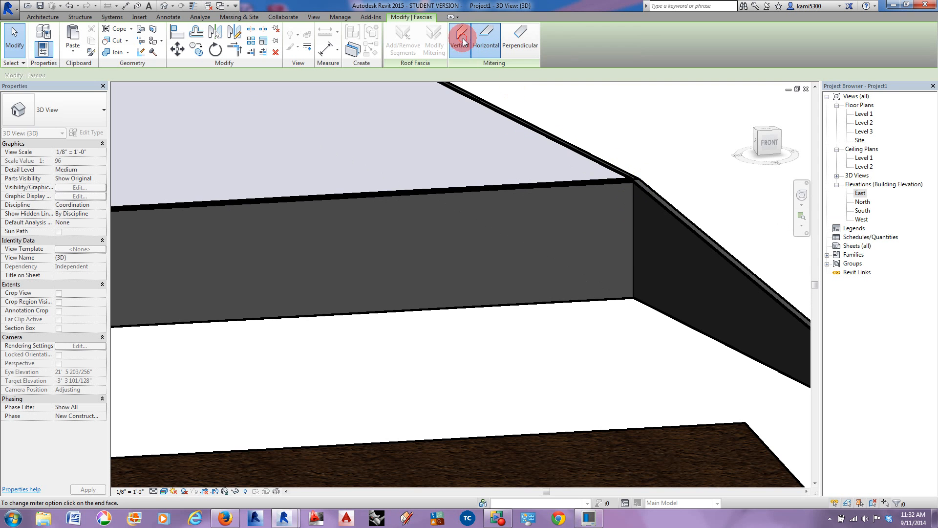
click(638, 179)
Step: Inspect how the fascia segments join at the roof's two back corners and finish modifying the mitering
scroll(660, 206, down, 5)
shift+middle_drag(672, 227, 608, 268)
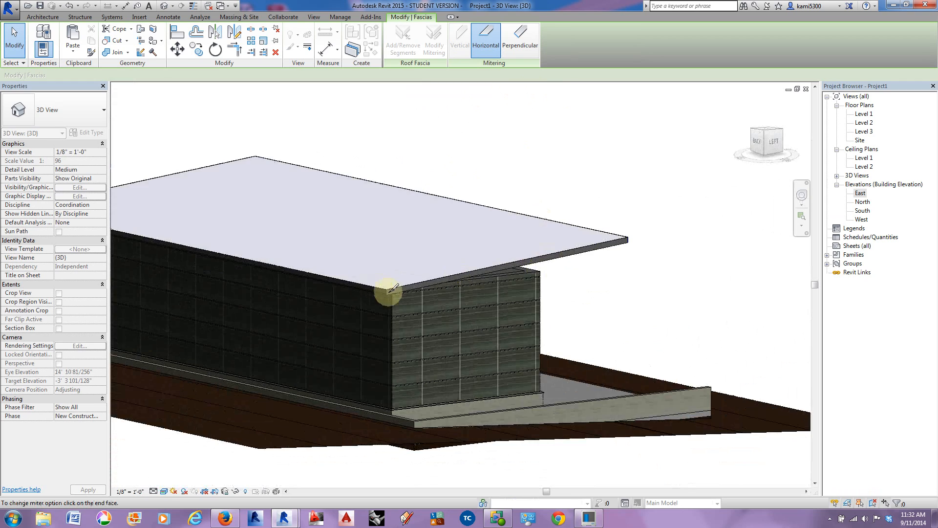
scroll(386, 286, up, 5)
click(389, 283)
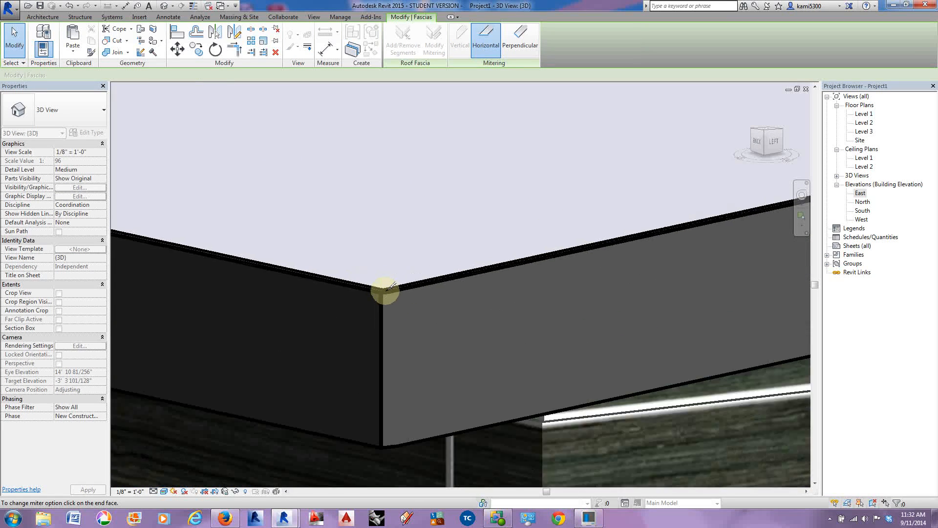
click(7, 45)
scroll(446, 293, down, 5)
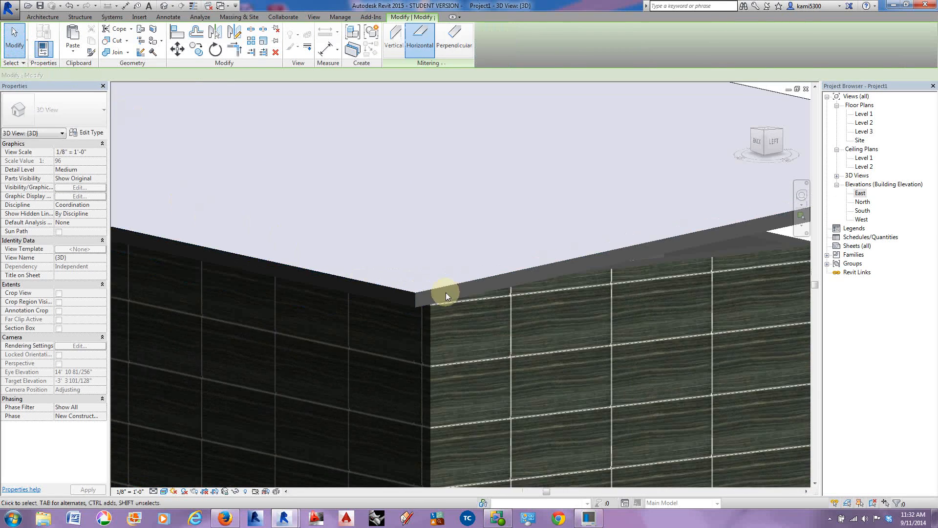
middle_drag(273, 317, 689, 365)
scroll(287, 189, up, 2)
scroll(394, 230, up, 2)
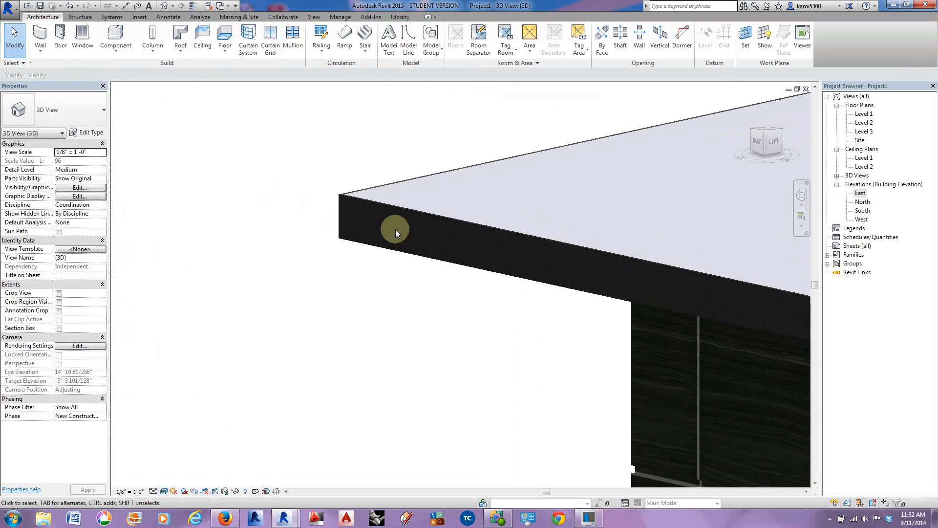
scroll(328, 190, up, 3)
scroll(312, 177, down, 8)
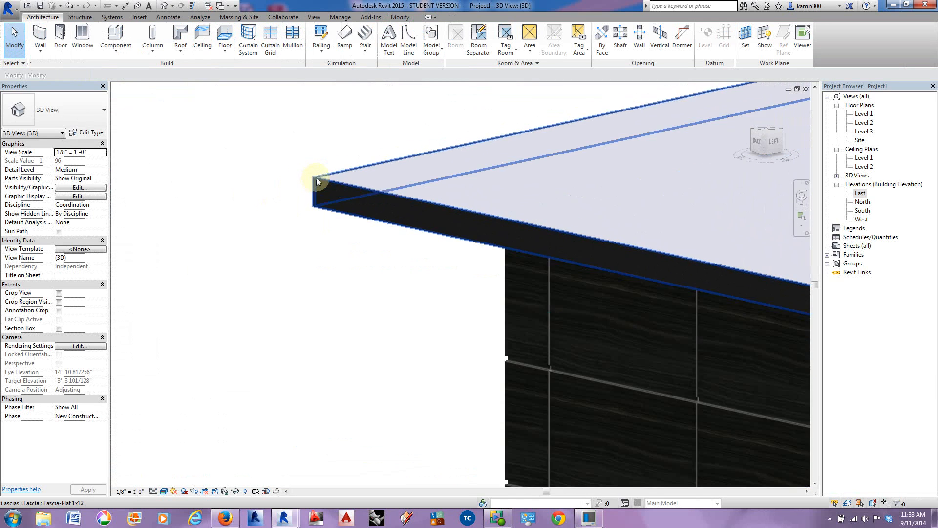
Step: Select the whole chain of building walls and attach their tops to the U of I Roof
shift+middle_drag(532, 259, 132, 243)
mouse_move(494, 221)
shift+middle_down()
mouse_move(467, 204)
mouse_move(489, 210)
shift+middle_up()
scroll(488, 210, up, 3)
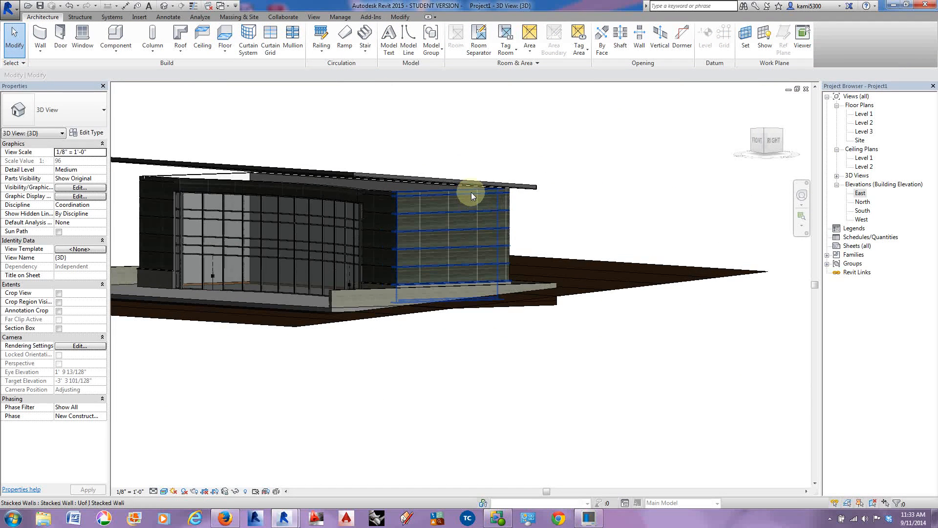
click(472, 193)
key(Tab)
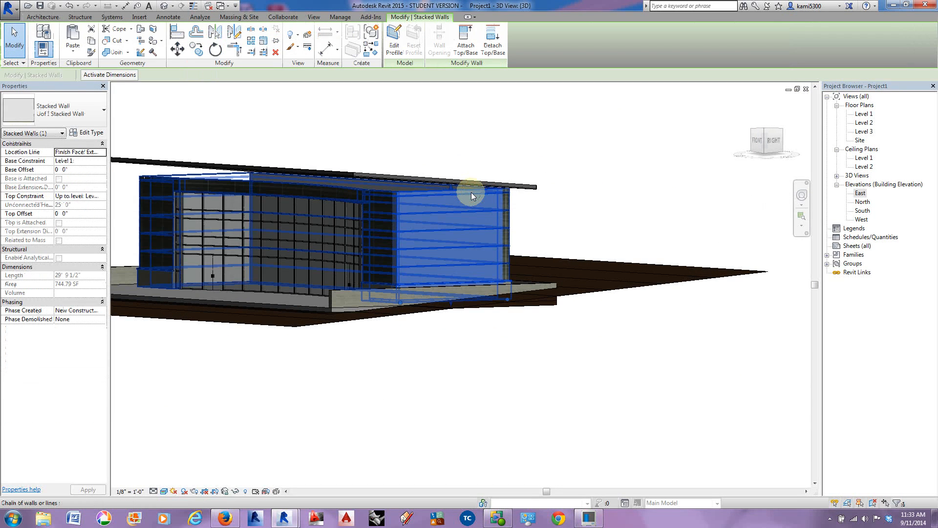
click(471, 192)
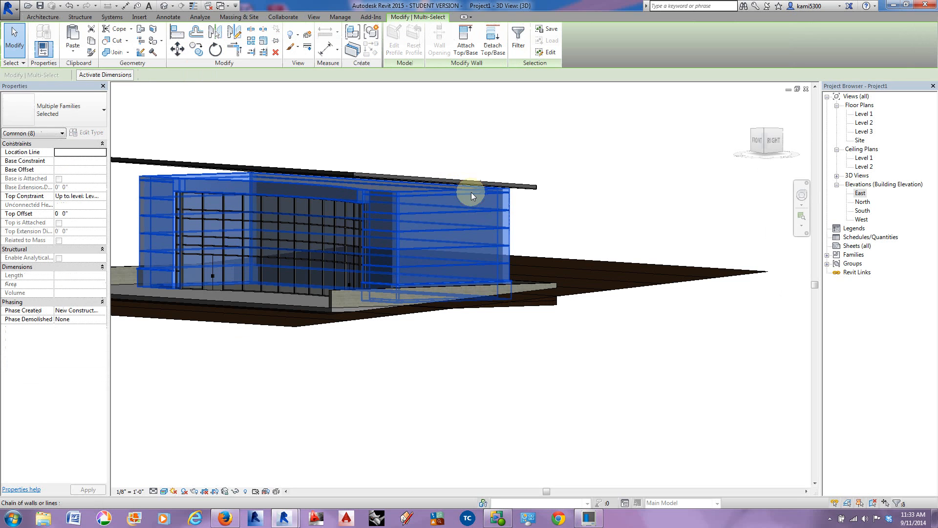
click(466, 40)
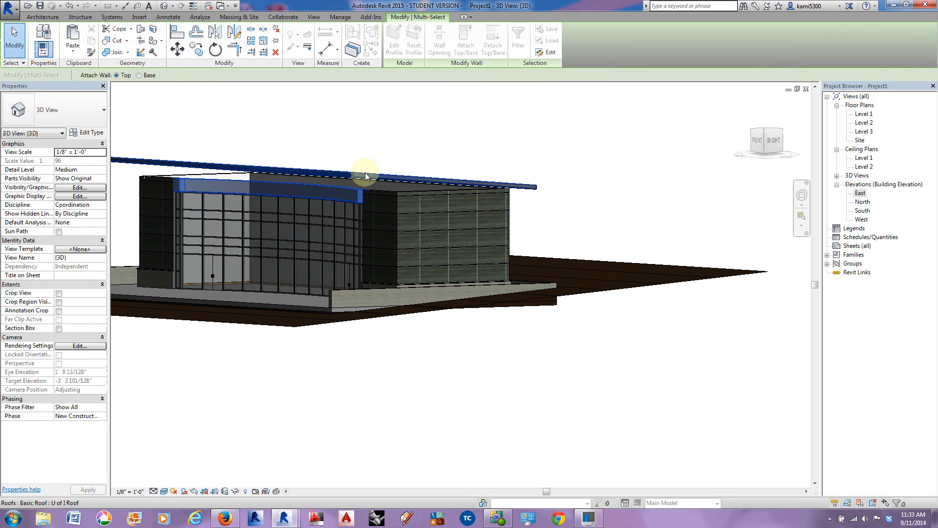
click(406, 259)
shift+middle_drag(399, 274, 573, 251)
click(497, 129)
Step: Examine the front walls below the roof, comparing the joint lines of the band above the curtain wall with the adjoining walls
shift+middle_drag(411, 204, 414, 238)
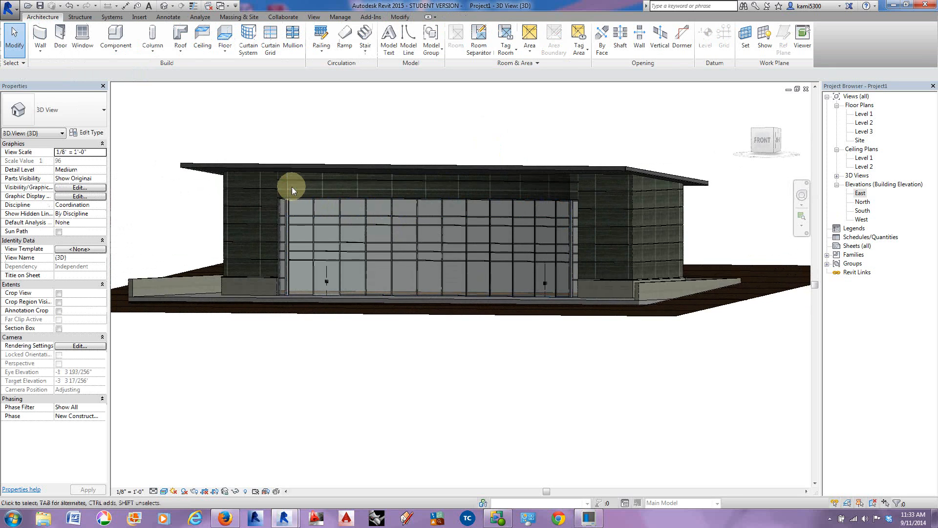
scroll(280, 186, up, 5)
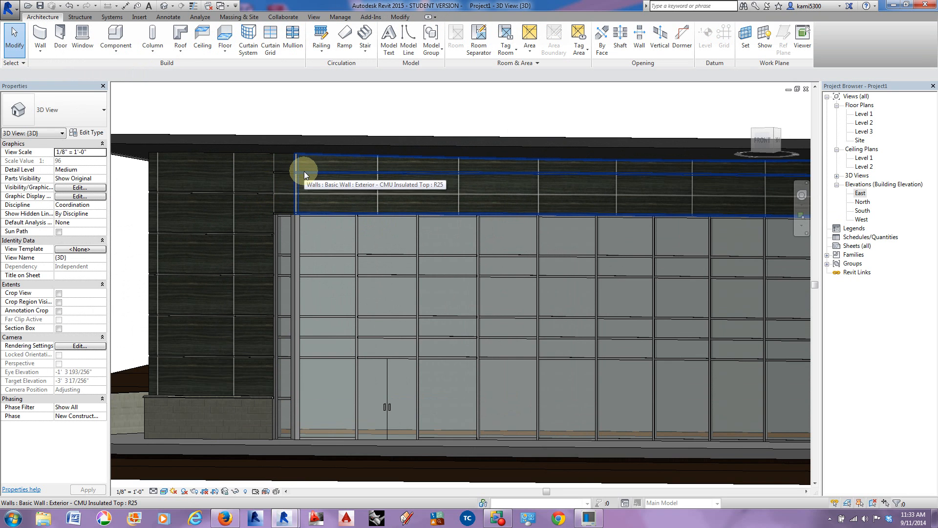
scroll(289, 176, up, 4)
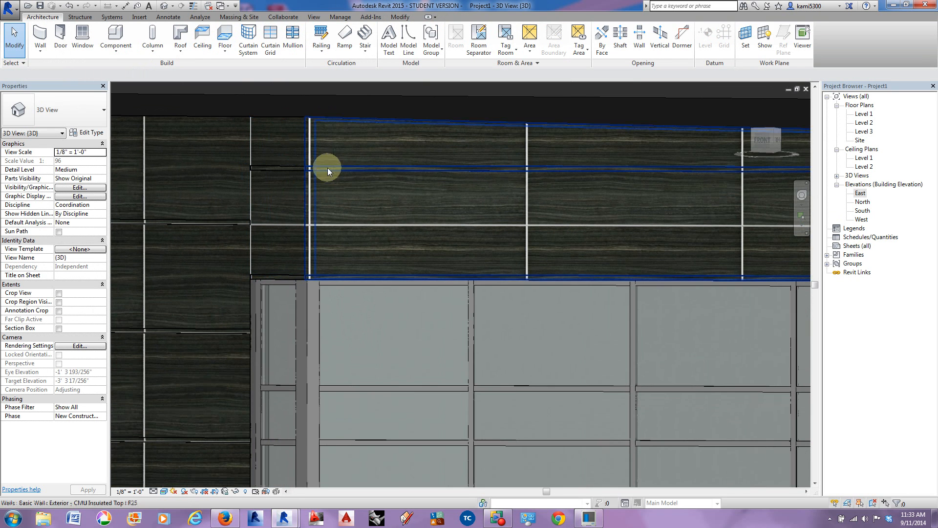
scroll(416, 245, down, 3)
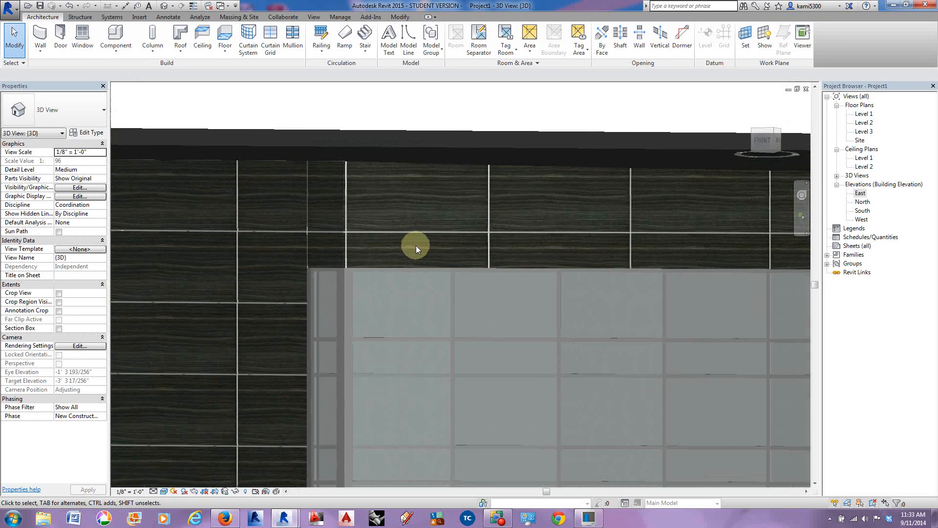
middle_drag(447, 245, 321, 226)
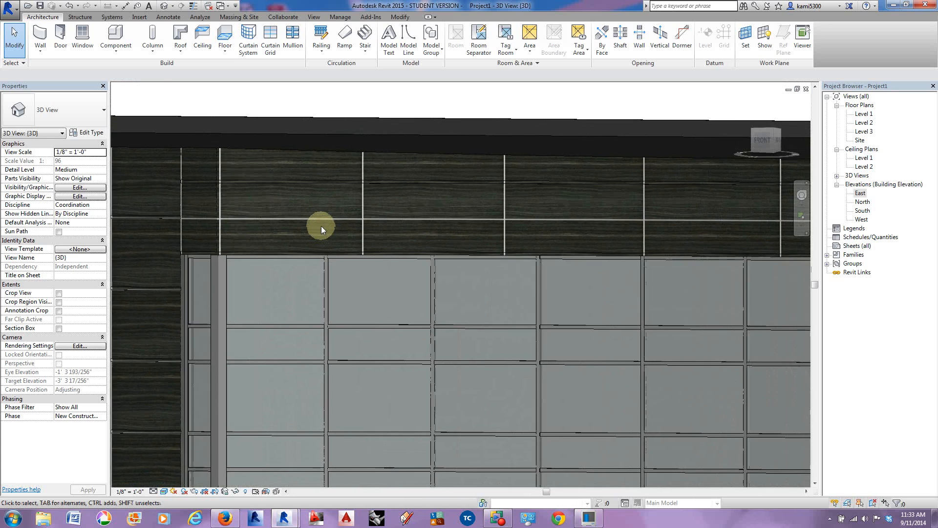
scroll(319, 222, down, 2)
middle_drag(451, 227, 454, 235)
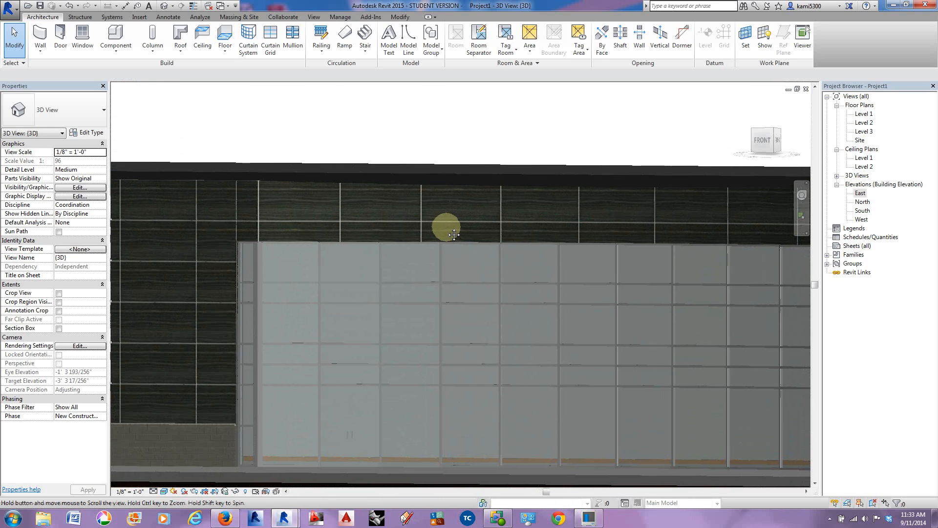
Step: Select the three wall segments forming the band between the front curtain wall and the roof
click(386, 198)
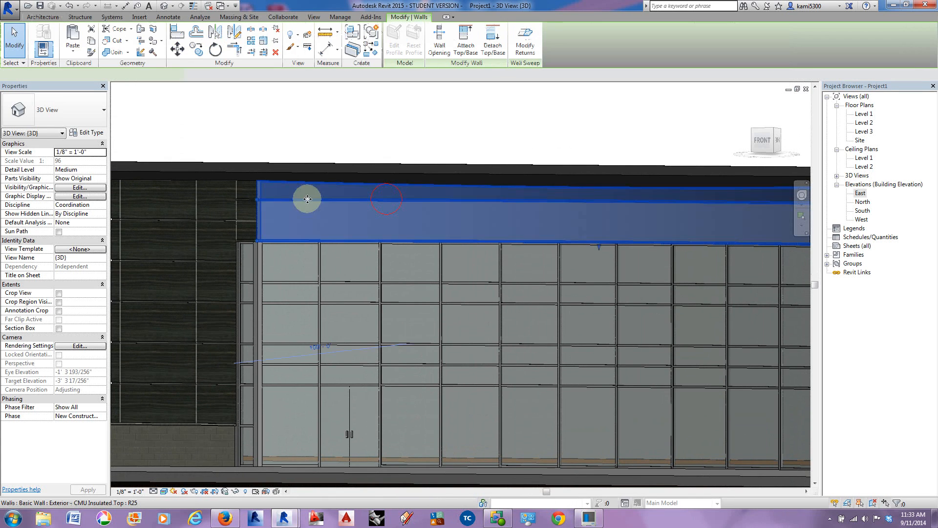
ctrl+click(244, 202)
middle_drag(431, 218, 376, 209)
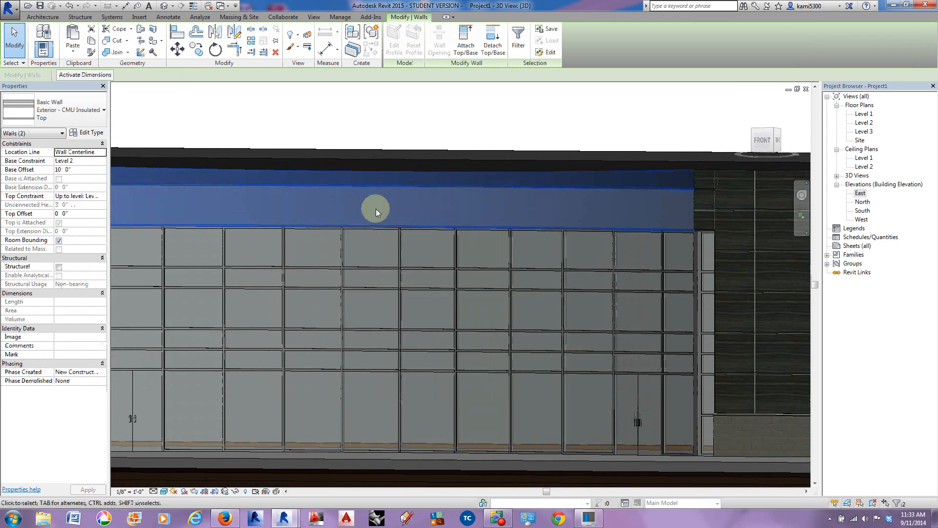
scroll(376, 209, down, 2)
ctrl+click(624, 195)
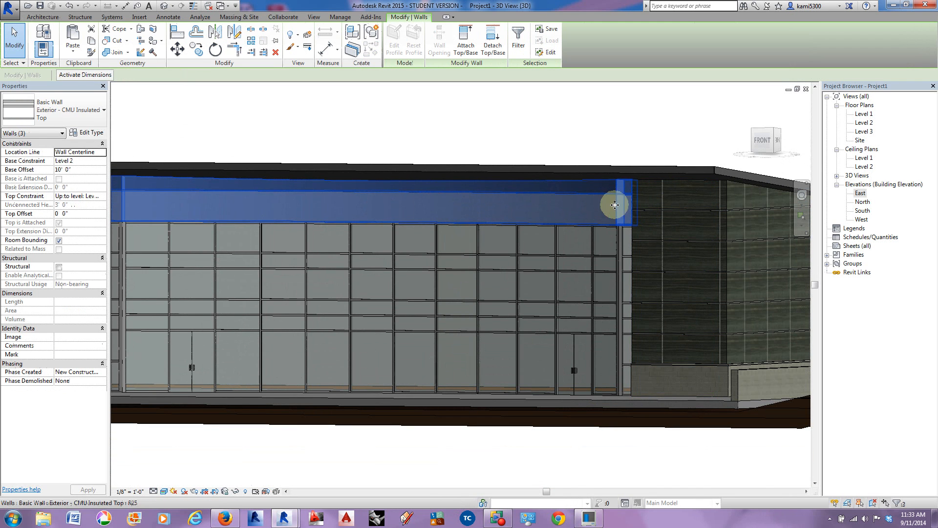
Step: Duplicate the selected walls' type as "Exterior - CMU Insulated Top 2"
click(87, 133)
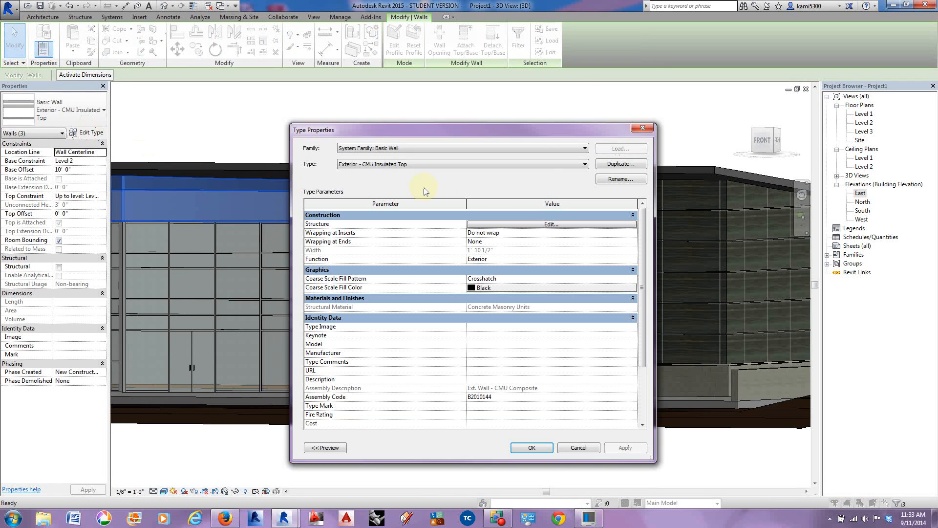
click(615, 166)
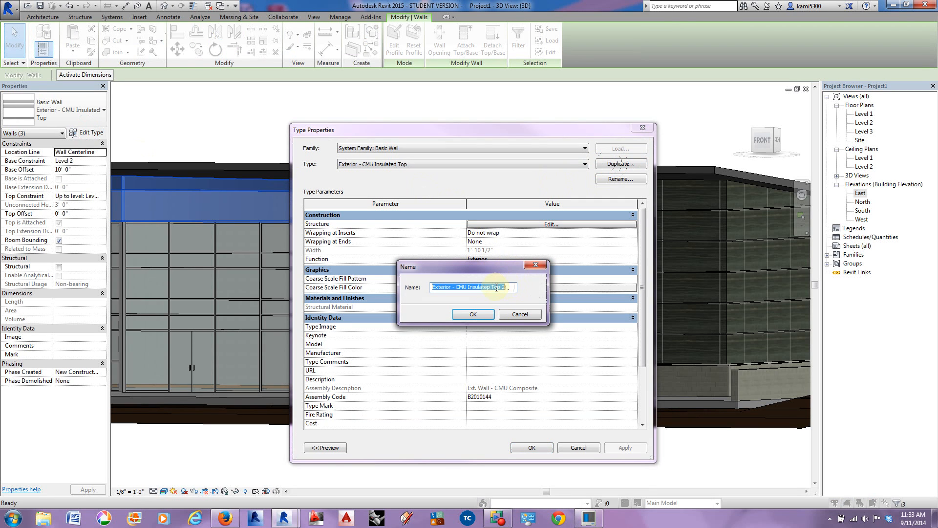
click(491, 310)
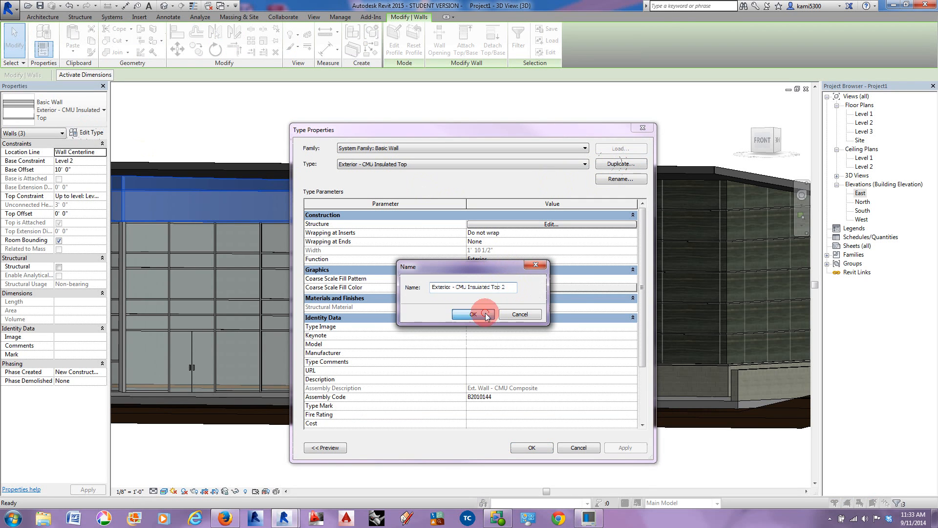
Step: Edit the new wall type's structure in section preview and set the 4' 1" reveal's distance from the base to 2' 1"
click(536, 225)
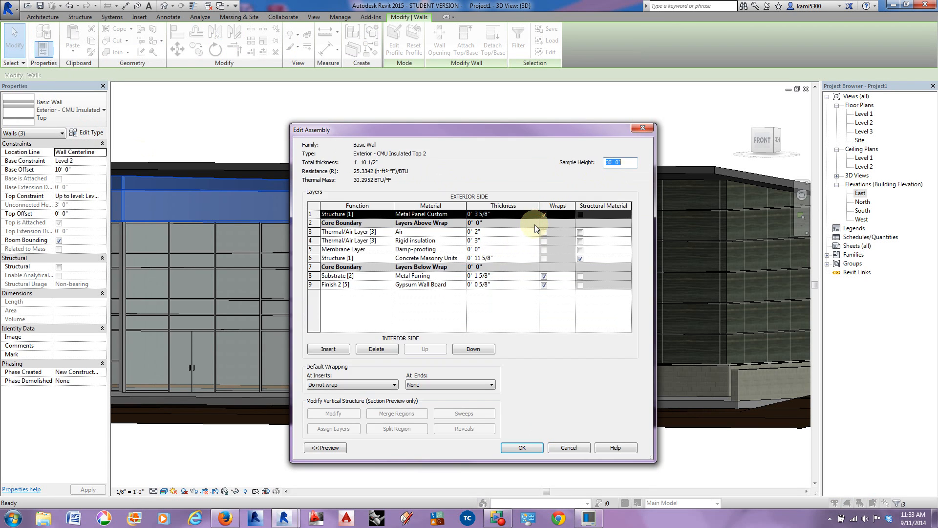
click(326, 448)
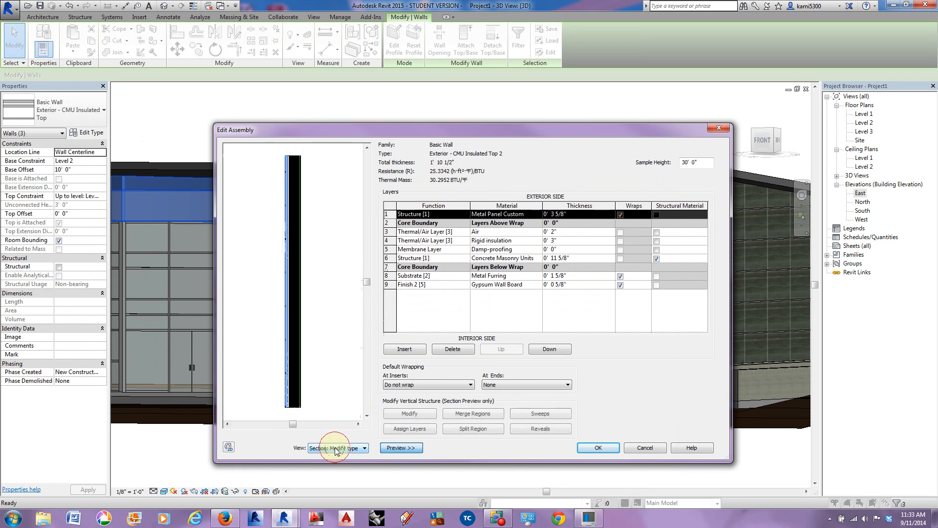
click(543, 415)
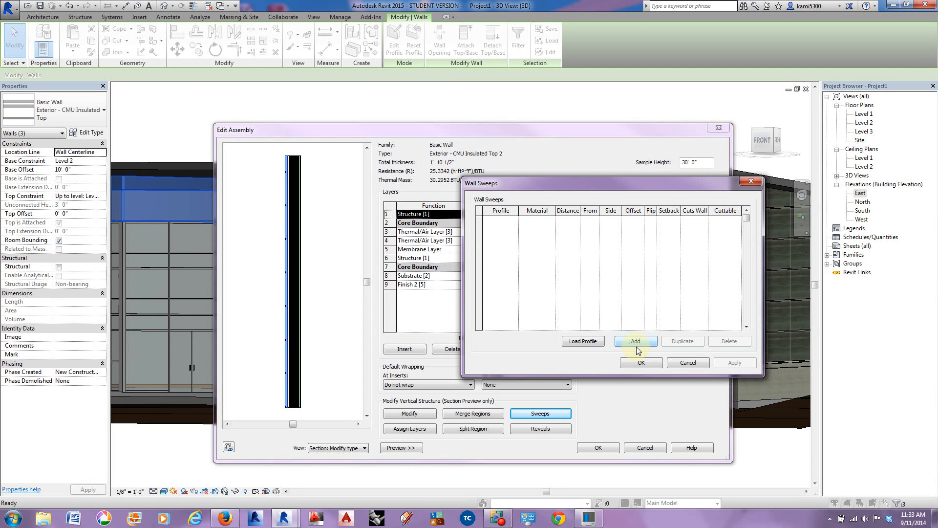
click(688, 362)
click(537, 428)
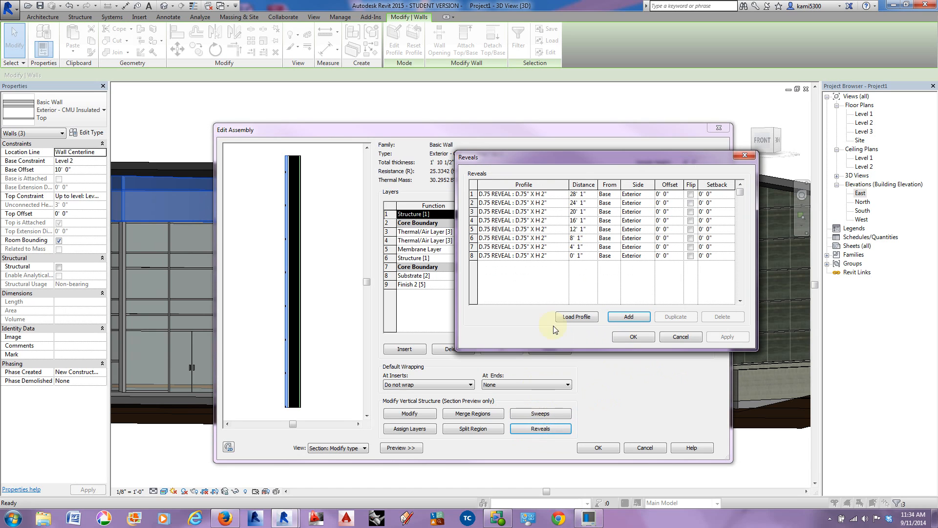
click(571, 246)
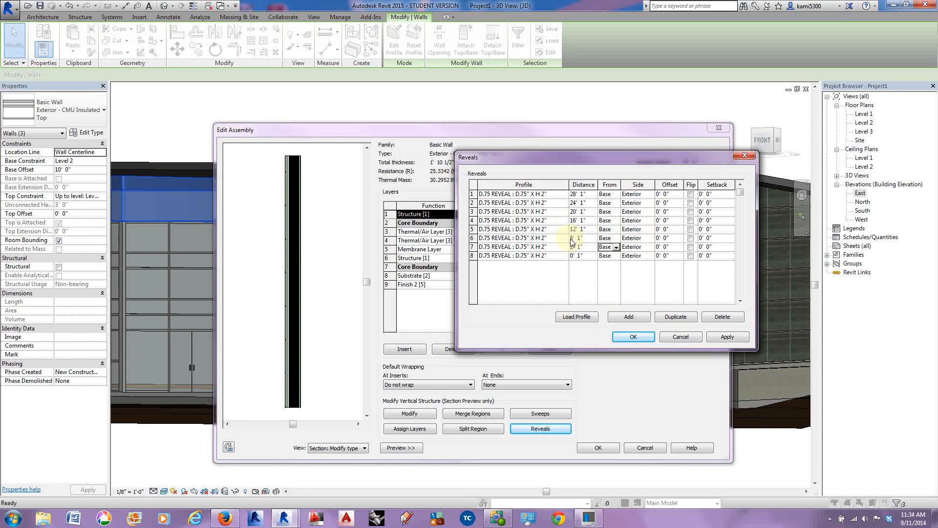
Step: Delete every reveal from 8' 1" upward in the wall type and accept the assembly and type changes
click(472, 239)
click(689, 318)
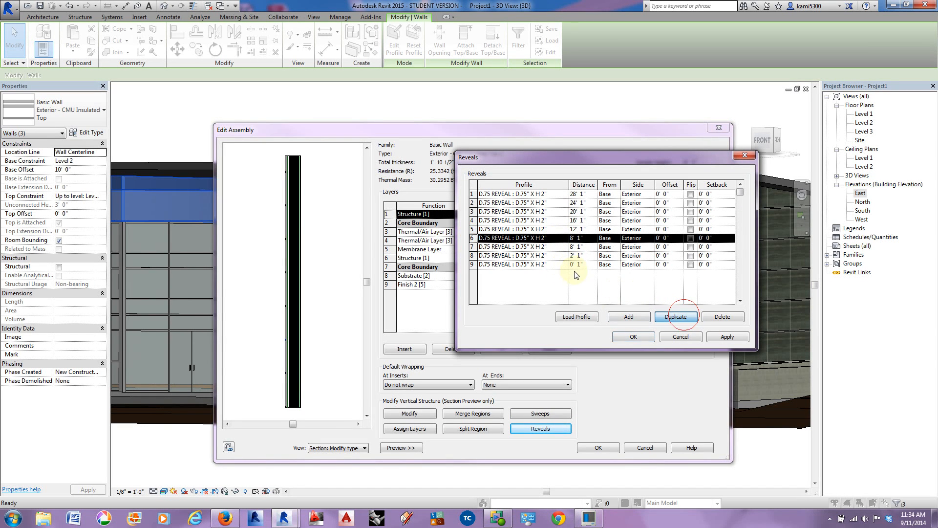
click(716, 317)
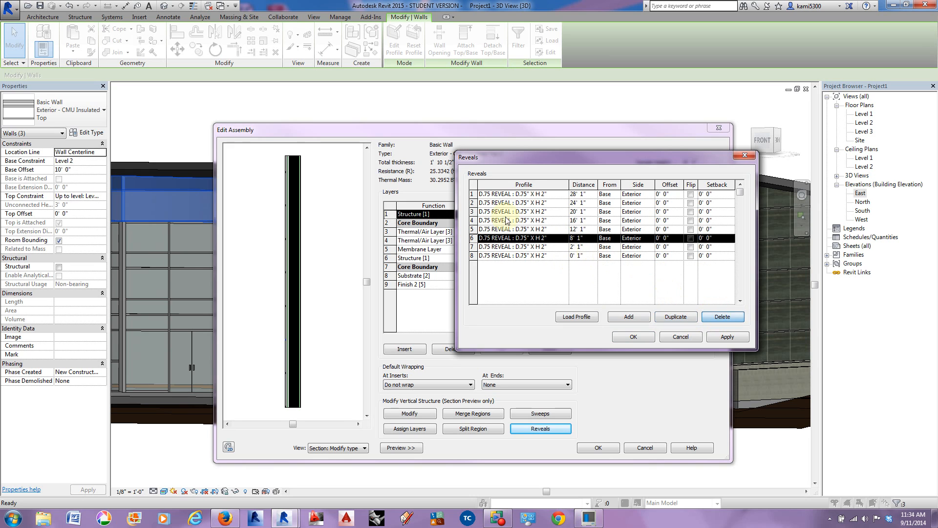
click(726, 318)
click(473, 193)
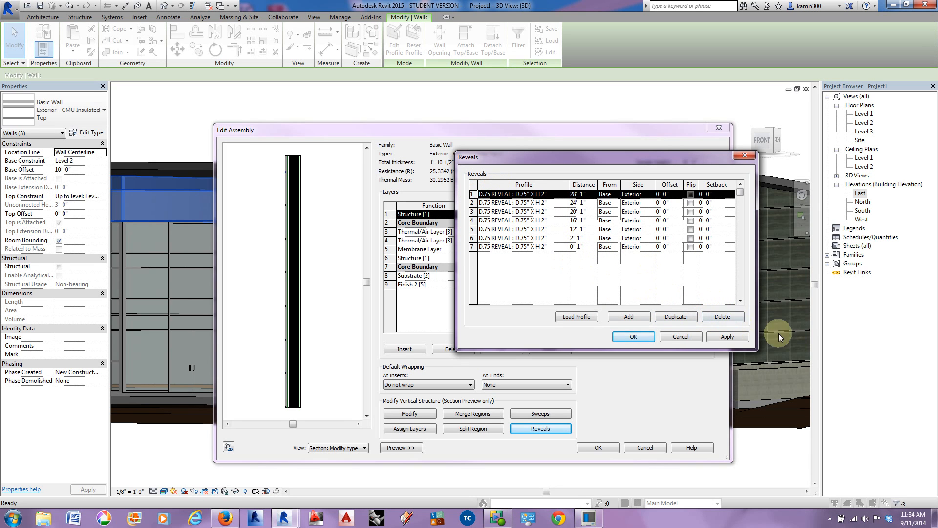
click(732, 318)
click(727, 318)
click(727, 318)
click(726, 318)
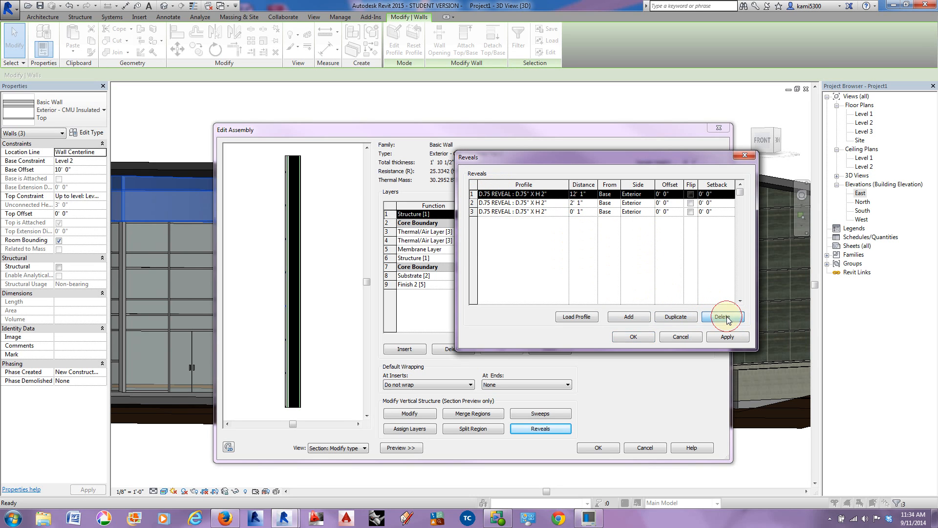
click(727, 318)
click(637, 337)
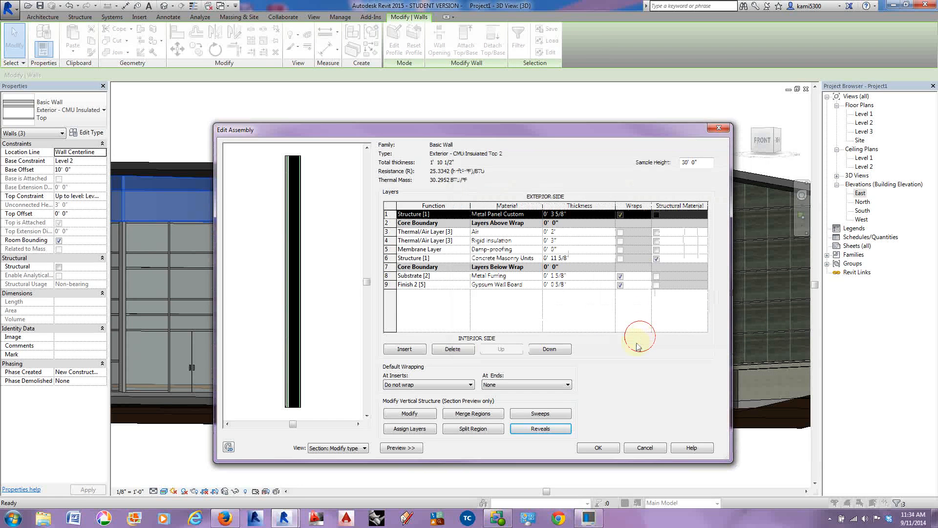
click(602, 448)
click(612, 448)
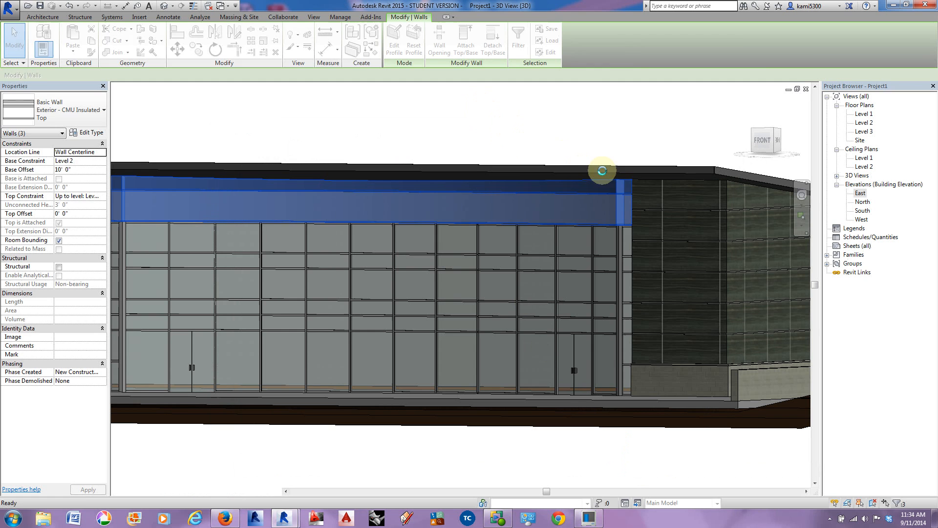
Step: Deselect the band walls and examine how their horizontal reveal lines up with the adjoining wall, viewing the whole building as well
key(Escape)
scroll(631, 215, up, 5)
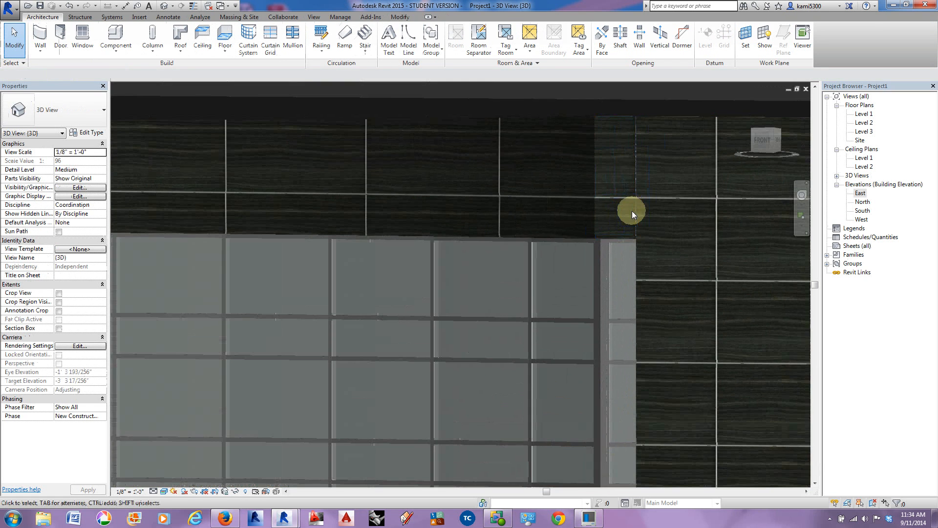
scroll(634, 200, up, 2)
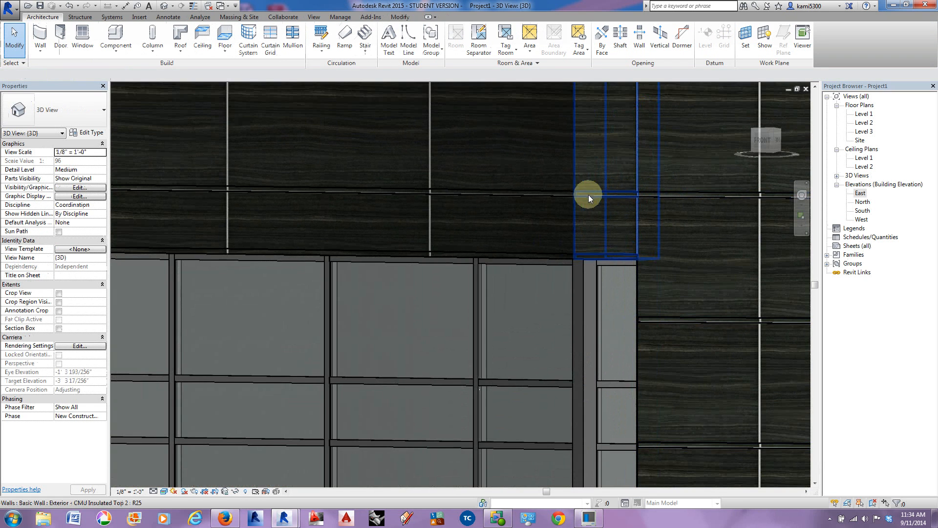
scroll(685, 201, down, 2)
shift+middle_drag(602, 199, 632, 239)
scroll(568, 119, down, 4)
shift+middle_drag(592, 206, 553, 283)
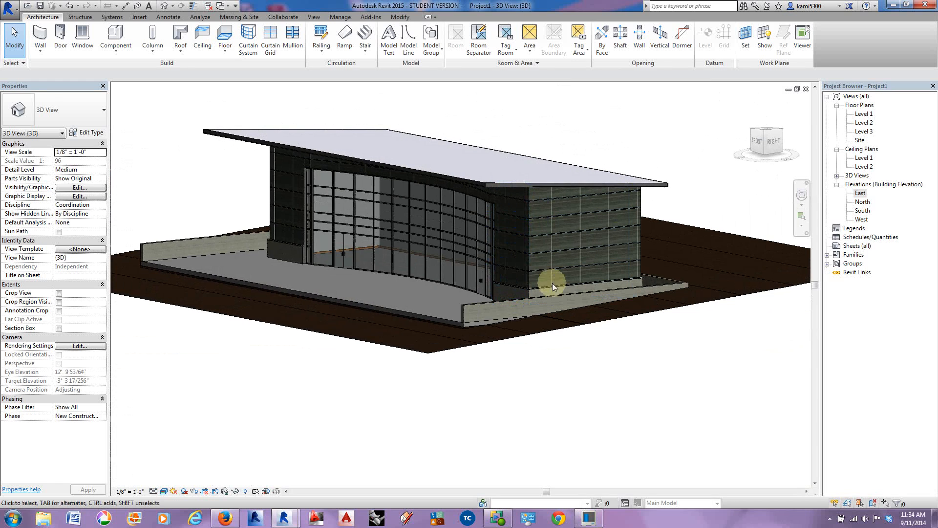
Step: Open the Level 1 floor plan and check the steel column note and column positions on the reference plan image
double_click(864, 113)
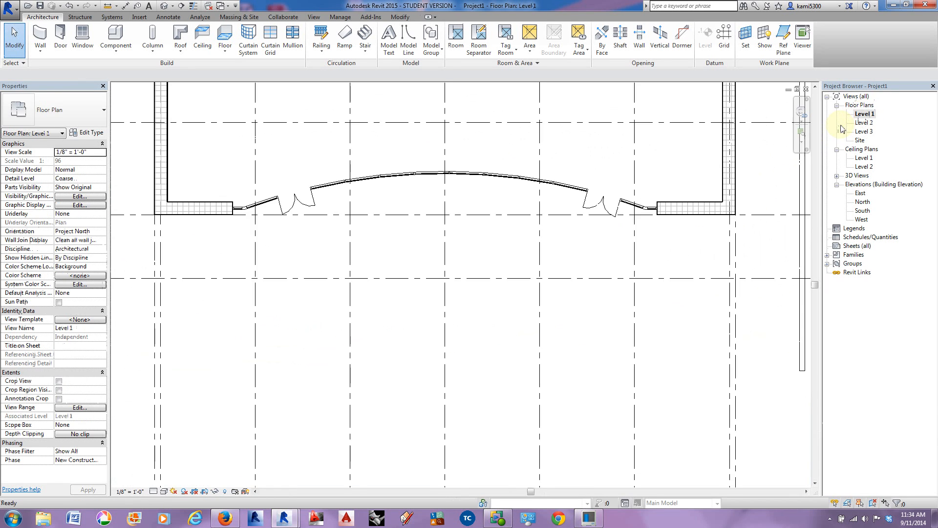
scroll(443, 245, down, 3)
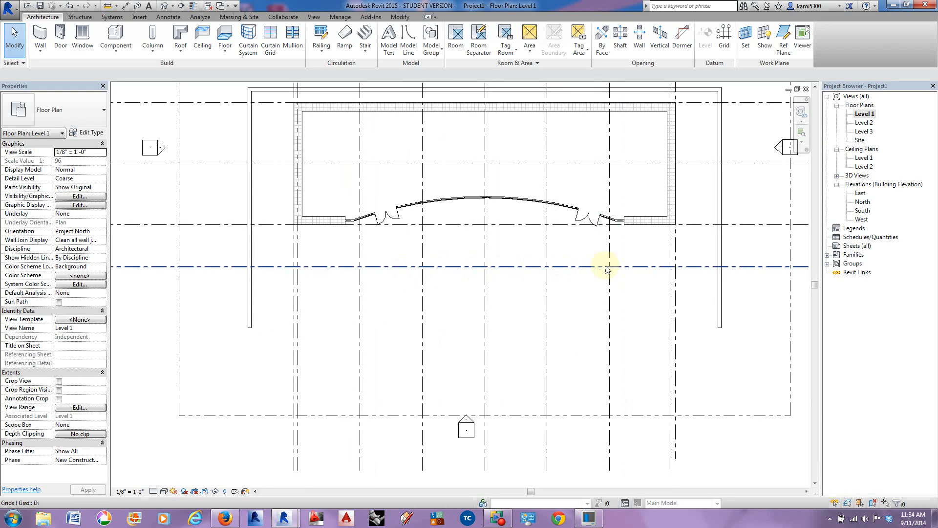
middle_drag(677, 269, 377, 265)
scroll(373, 265, down, 2)
middle_drag(577, 266, 372, 263)
scroll(525, 241, up, 10)
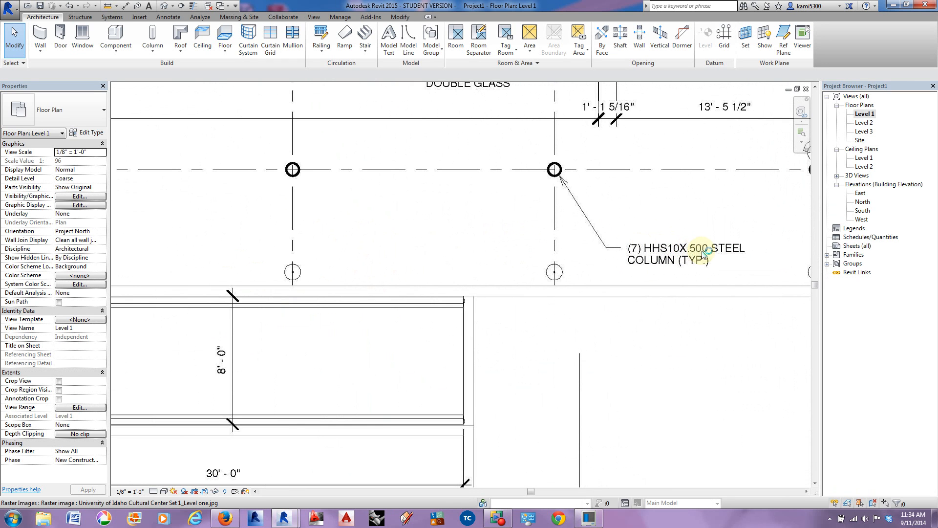
scroll(616, 288, down, 8)
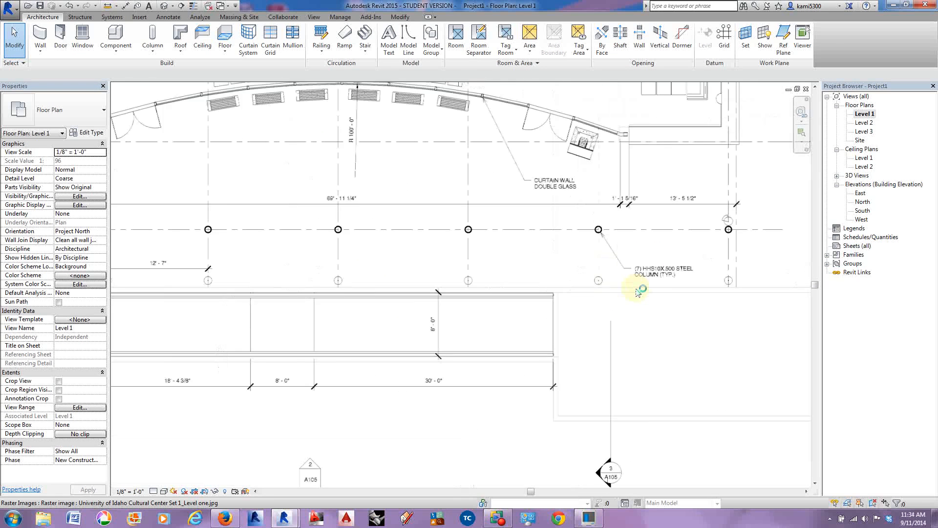
scroll(611, 307, down, 2)
middle_drag(502, 305, 884, 302)
middle_drag(330, 313, 393, 307)
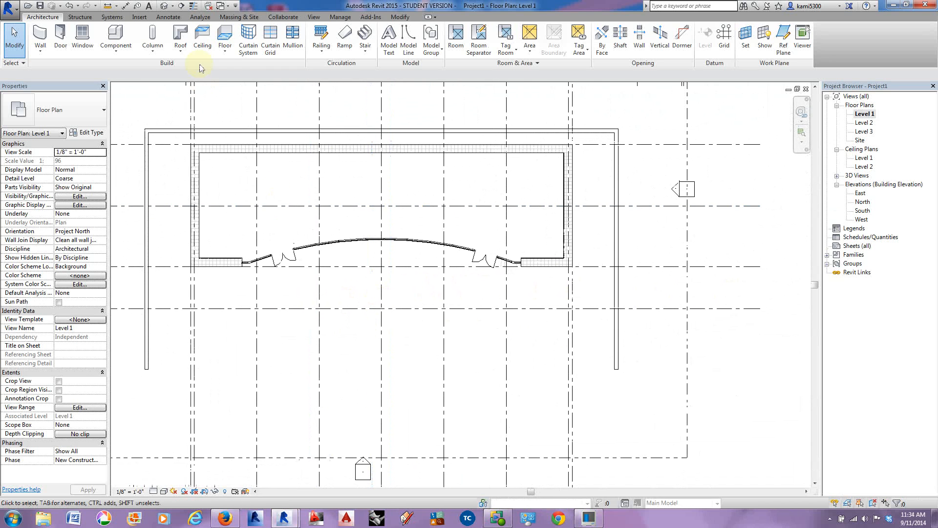
Step: Start loading a family from the US Imperial library
click(140, 17)
click(349, 44)
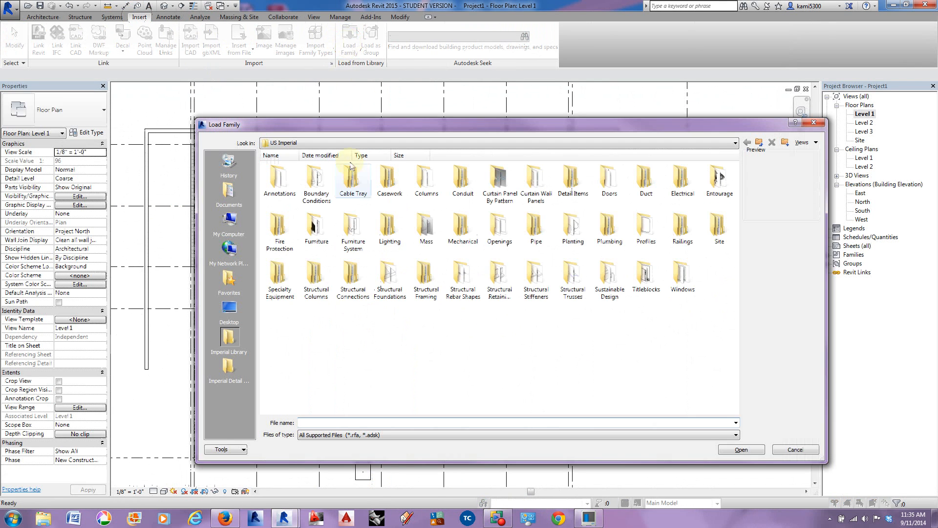
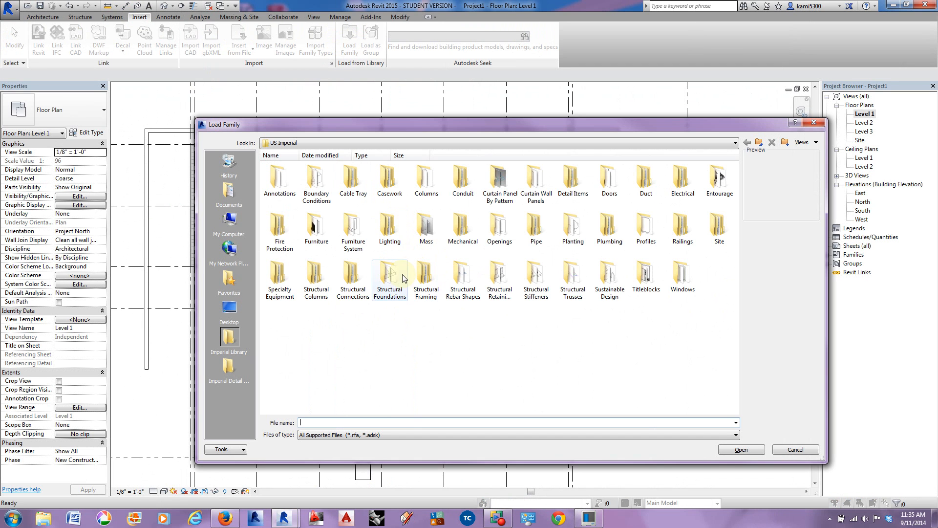
Step: Load the HSS-Round Hollow Structural Section-Column family from the steel structural columns library with type HSS10X0.500
double_click(314, 278)
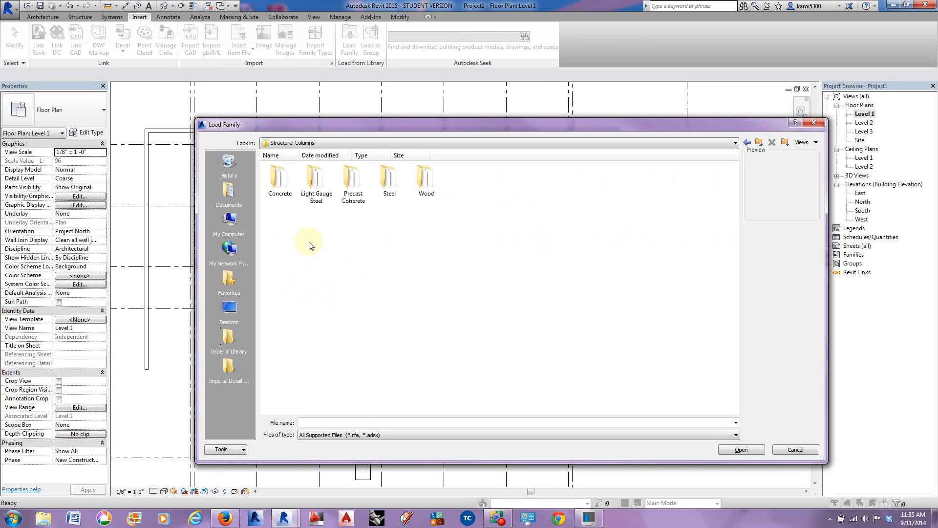
double_click(389, 180)
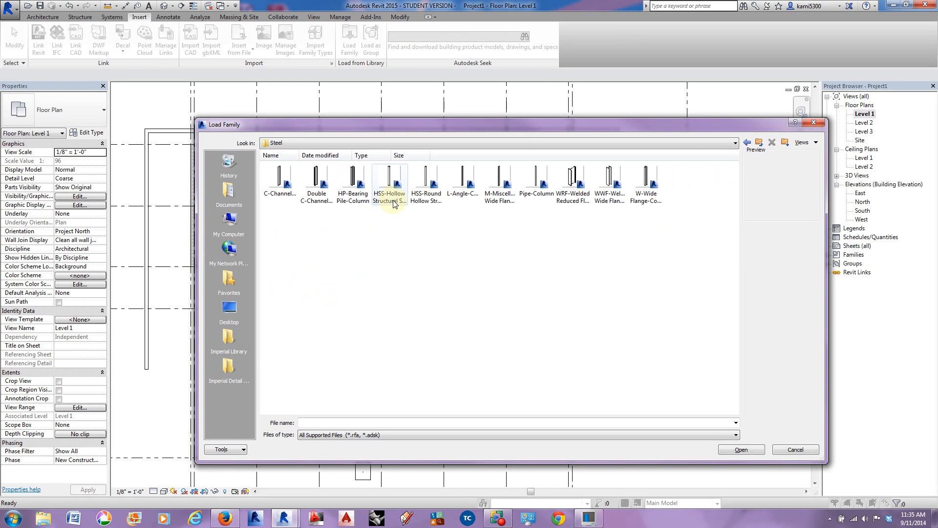
click(427, 198)
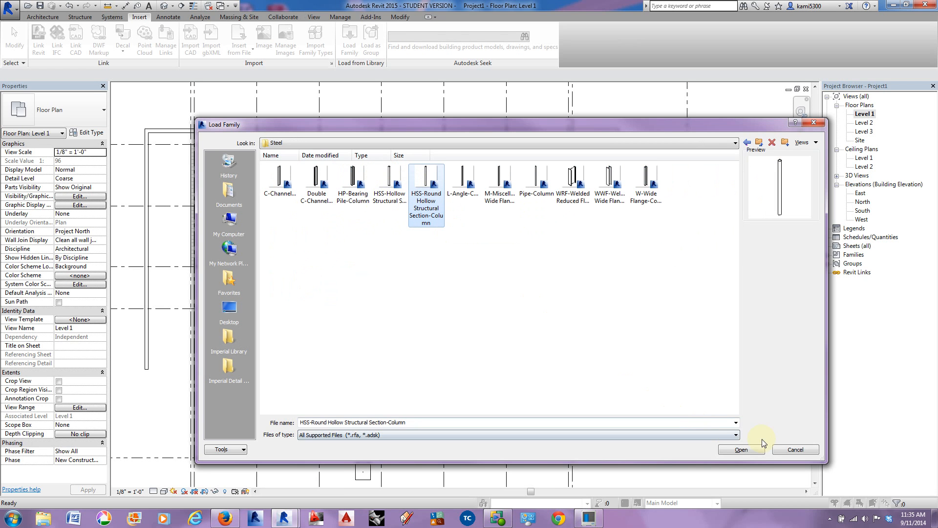
click(750, 448)
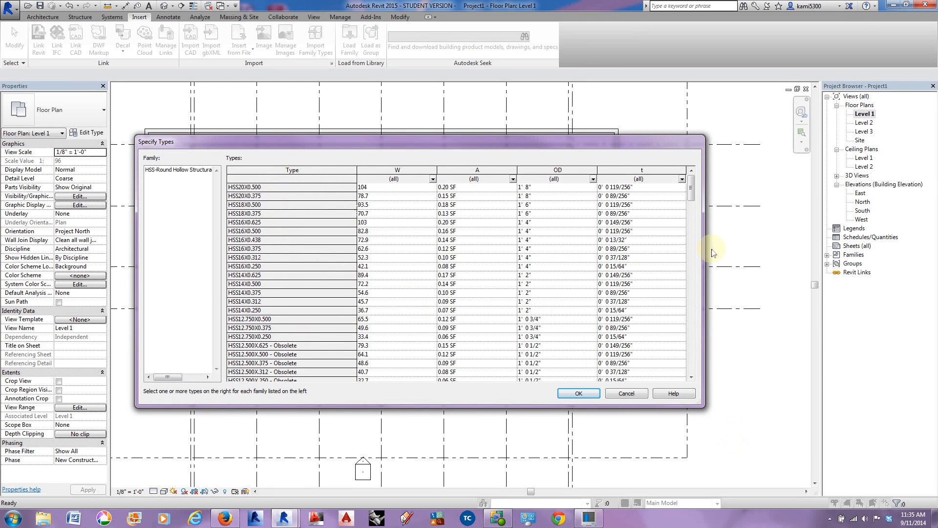
drag(697, 198, 707, 228)
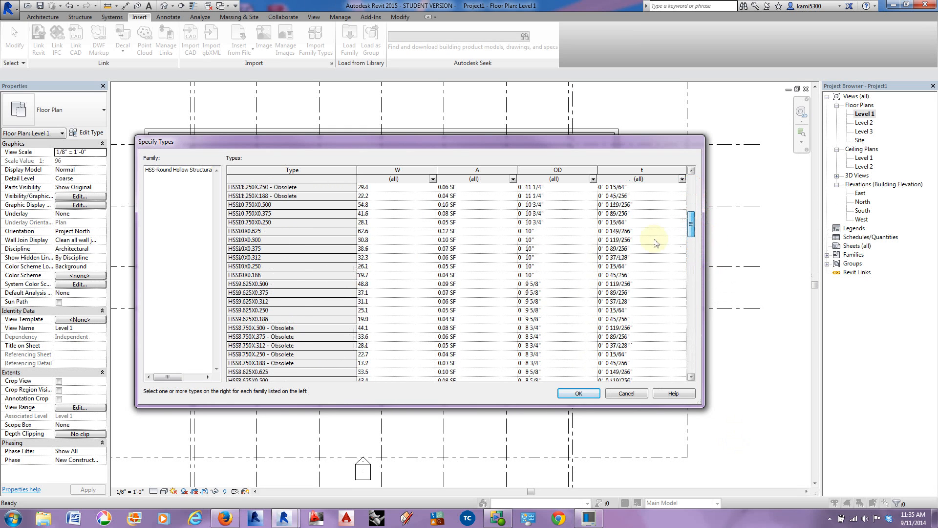
click(244, 240)
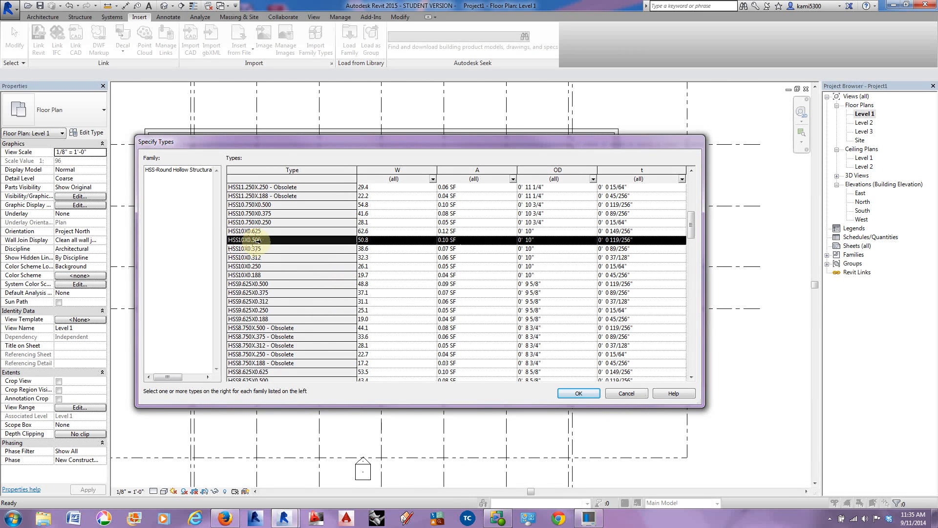
click(580, 394)
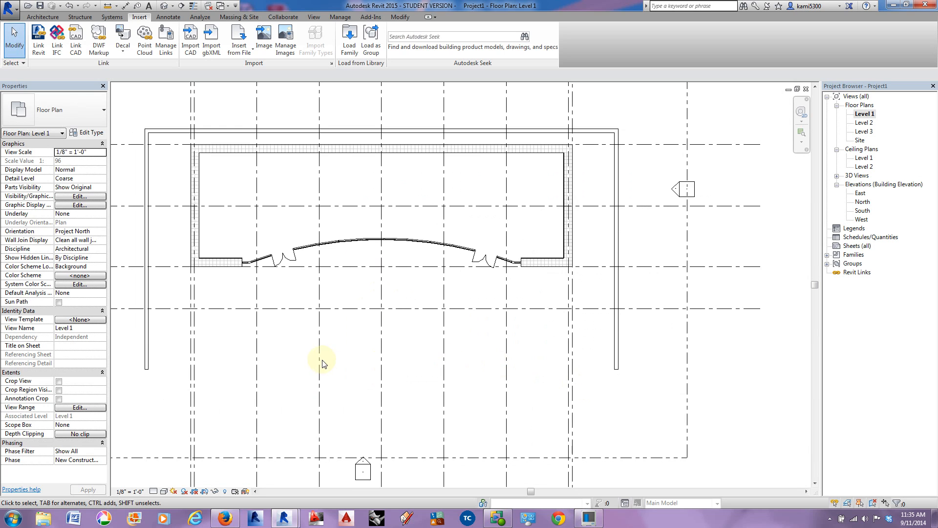
Step: Place HSS10X0.500 structural columns at the intersections of grid line D with the five vertical grid lines 3 to 7
middle_drag(322, 362, 390, 362)
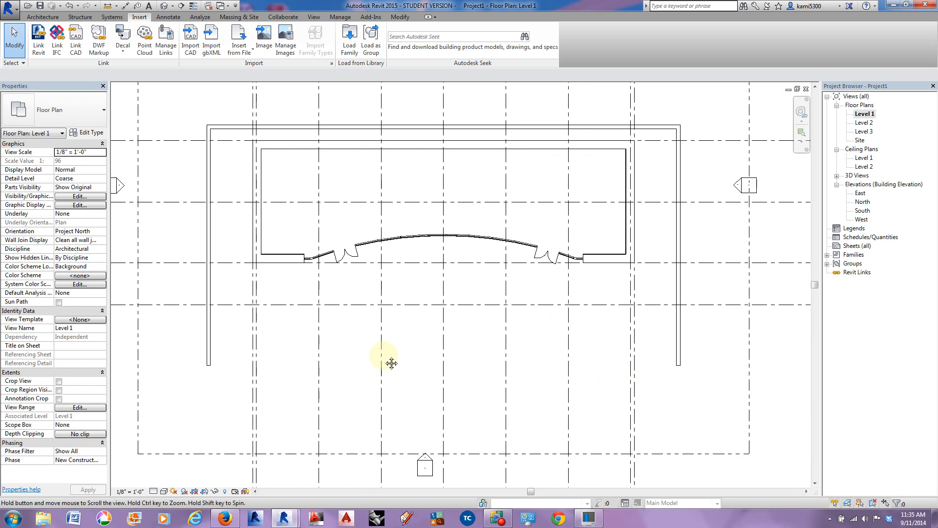
click(79, 17)
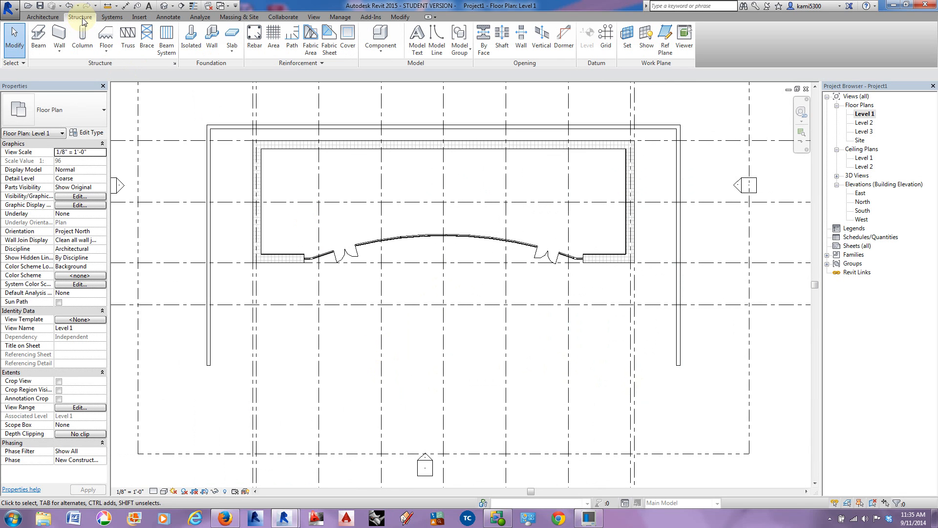
click(81, 44)
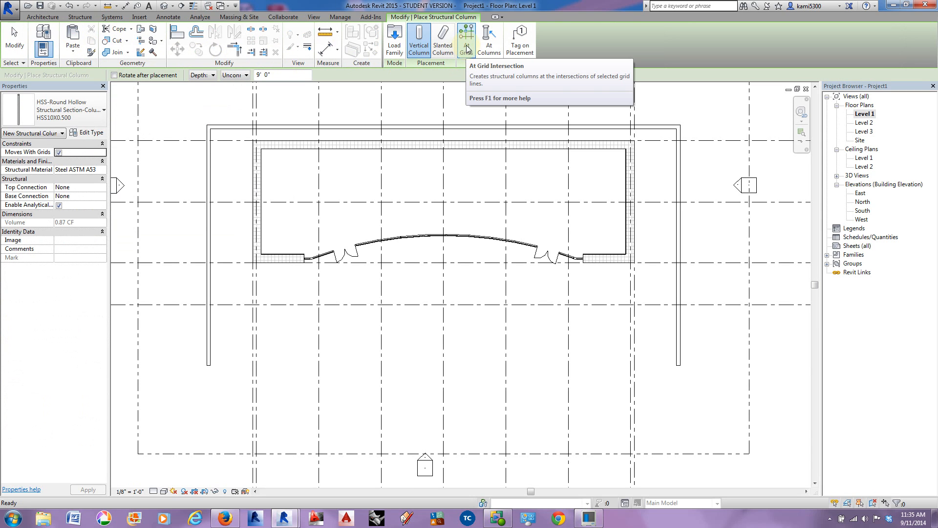
click(466, 49)
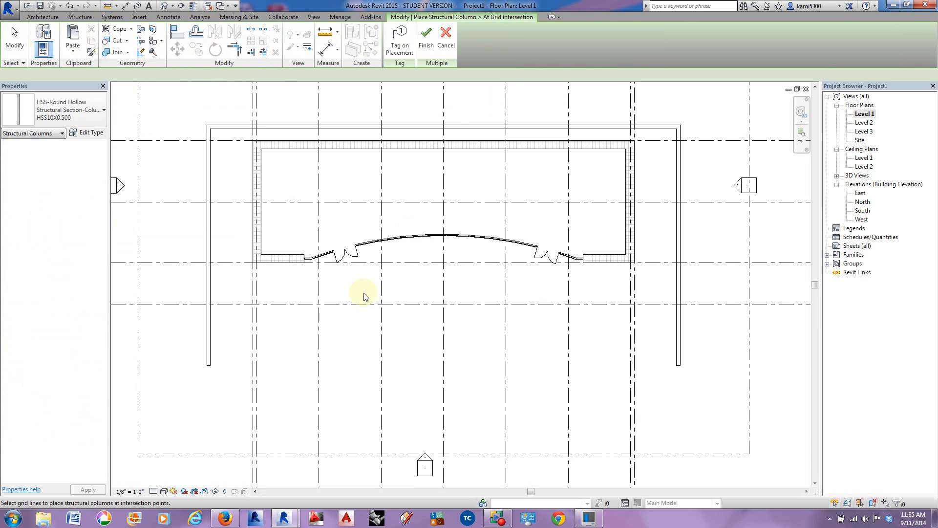
click(318, 330)
click(381, 325)
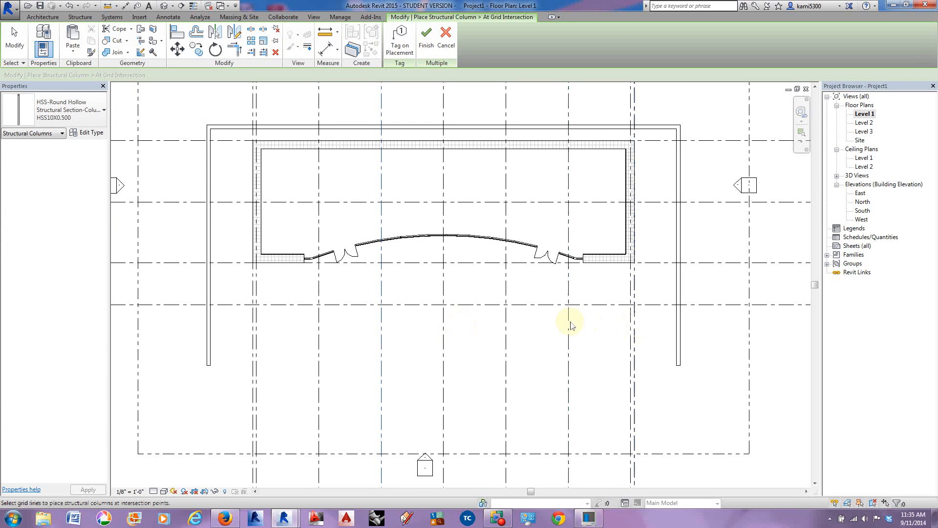
ctrl+click(318, 326)
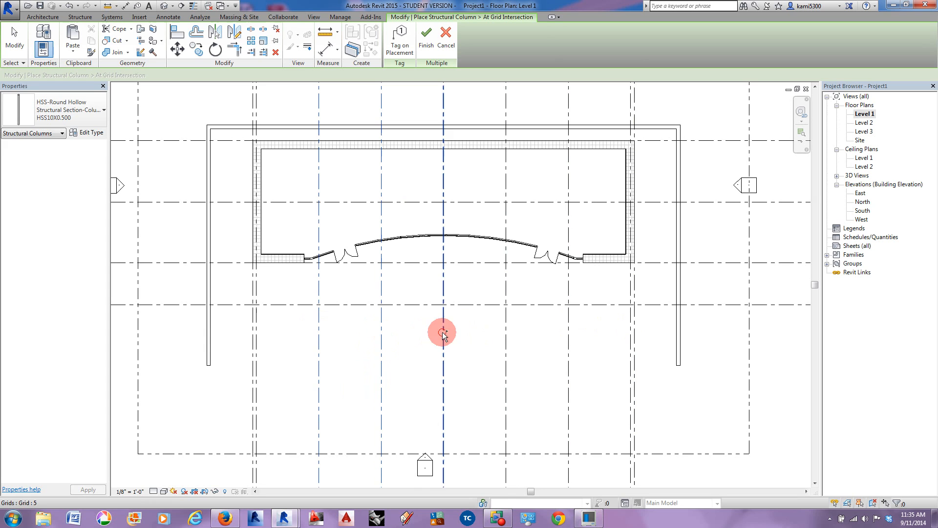
ctrl+click(505, 326)
ctrl+click(569, 332)
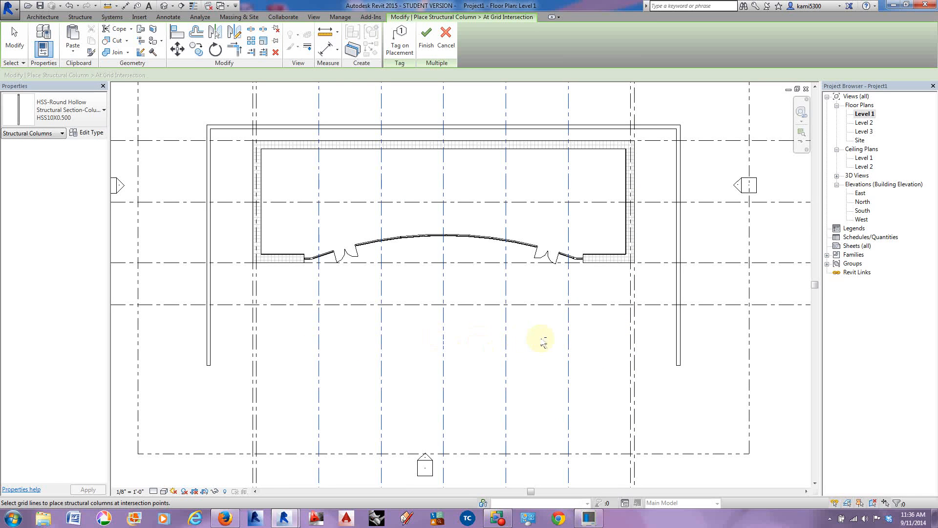
click(593, 305)
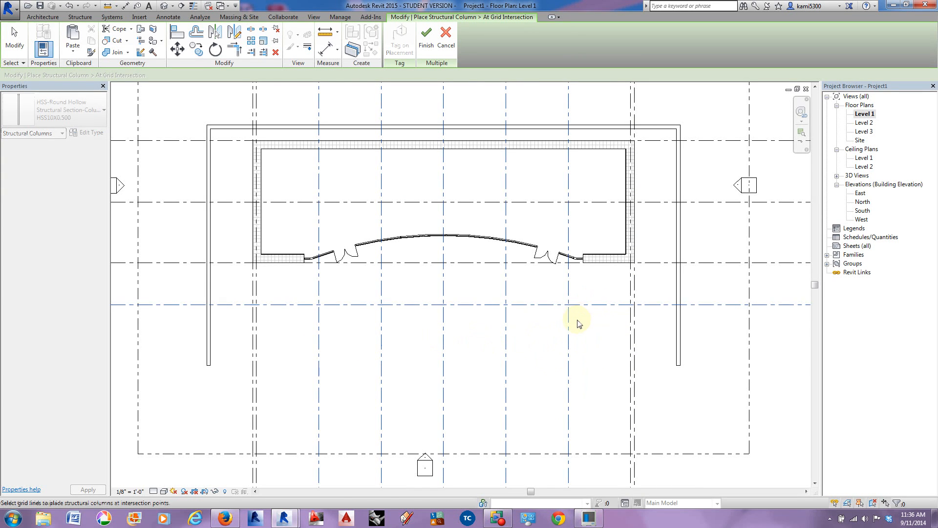
scroll(577, 320, down, 2)
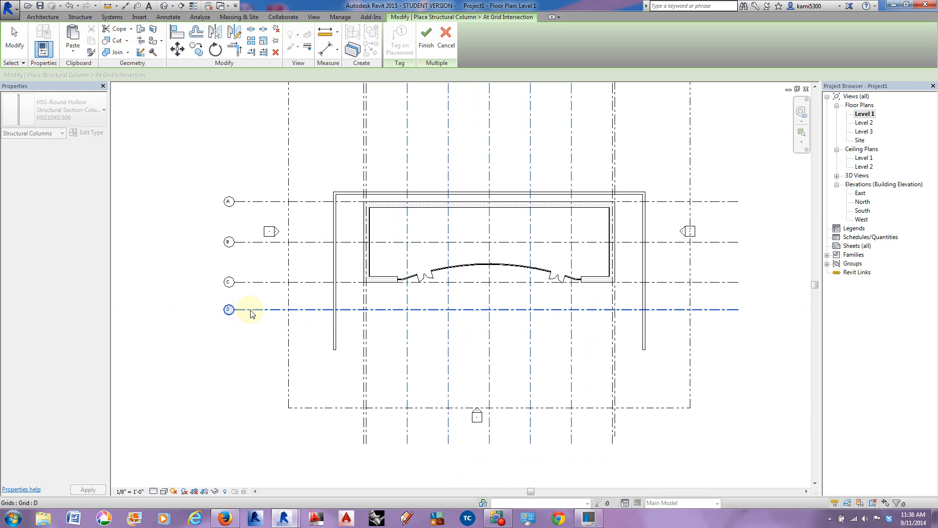
click(426, 39)
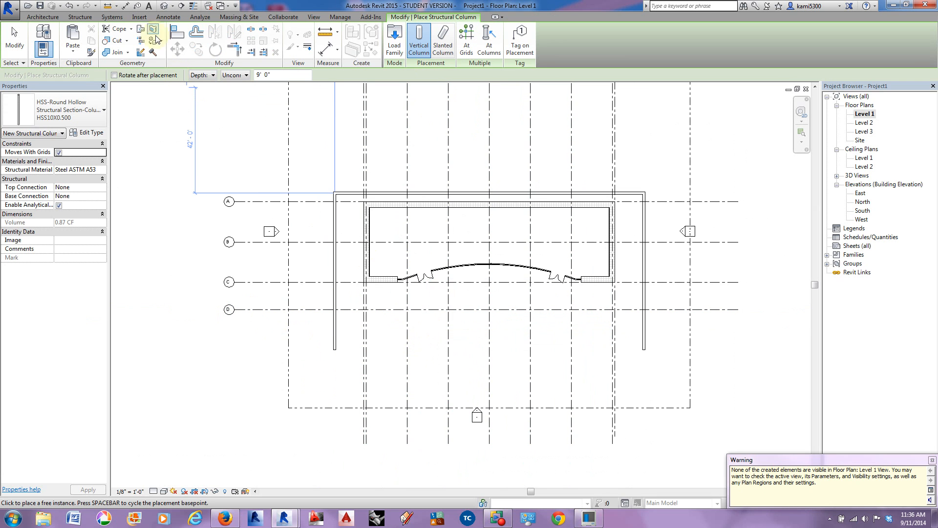
Step: Open the 3D view of the building and end structural column placement
click(164, 9)
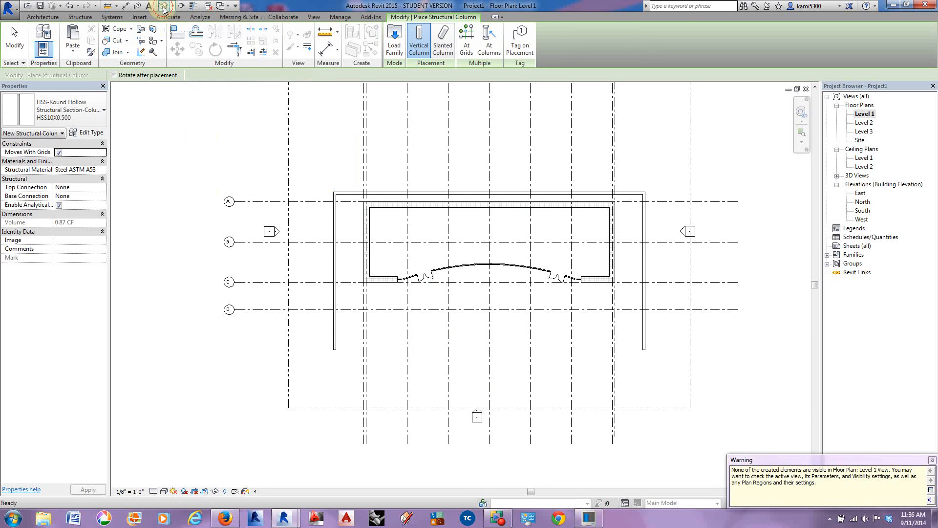
click(534, 298)
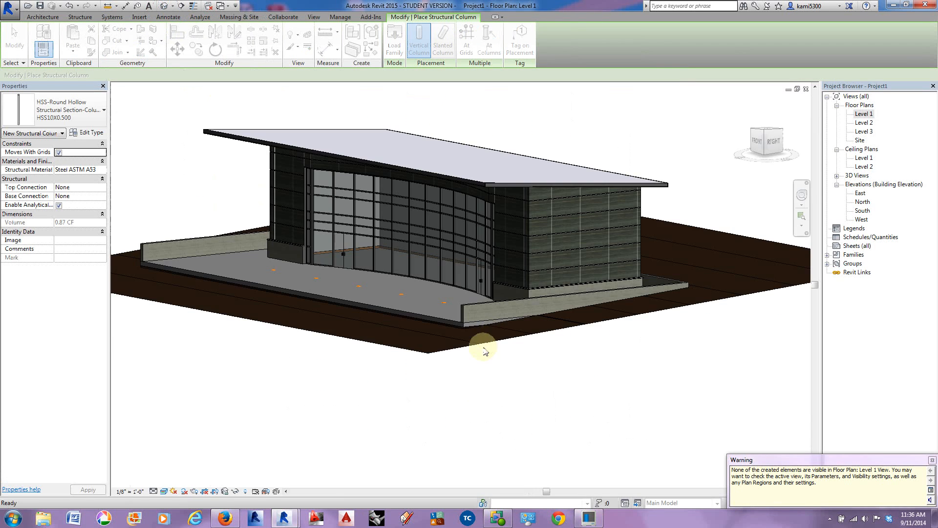
click(21, 48)
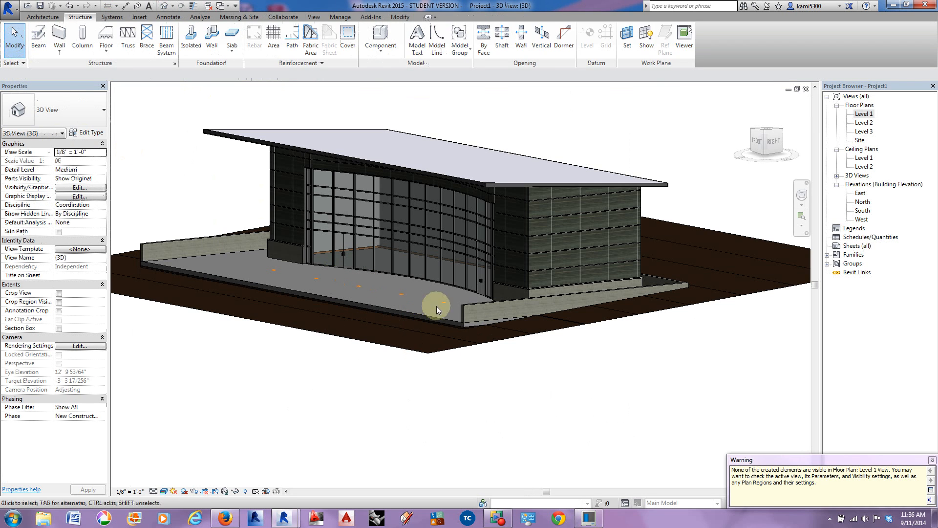
Step: Set the top level of the five front columns to Level 3 and their base offset to 0
click(415, 297)
ctrl+click(401, 293)
ctrl+click(360, 285)
ctrl+click(316, 277)
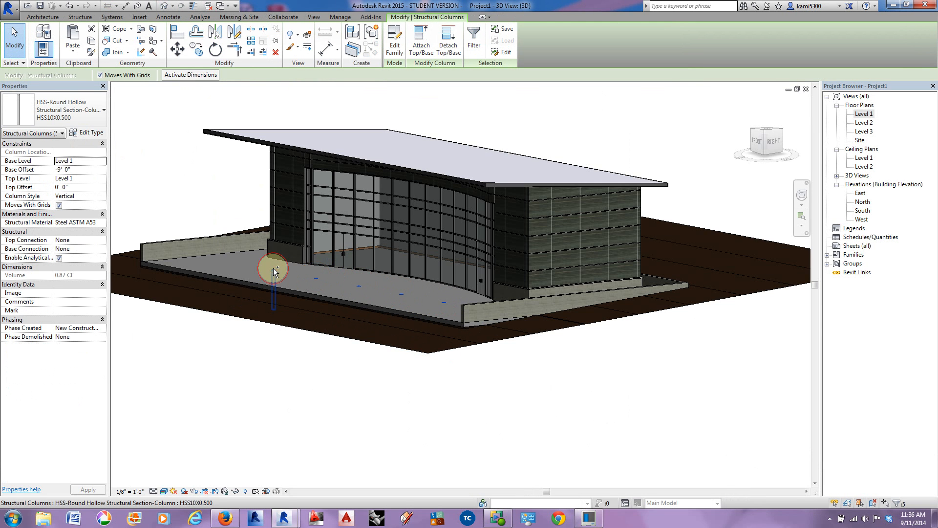
ctrl+click(274, 268)
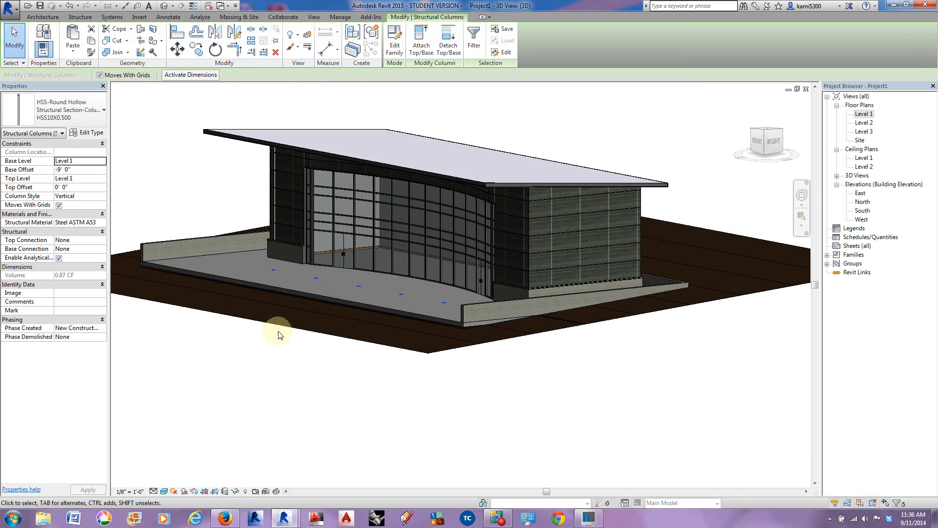
click(103, 179)
click(74, 202)
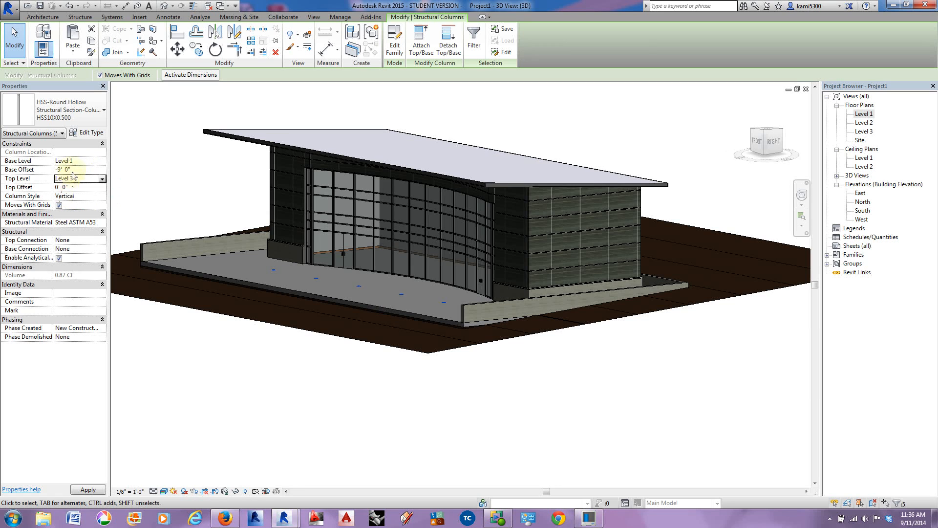
click(41, 171)
text(0)
key(Return)
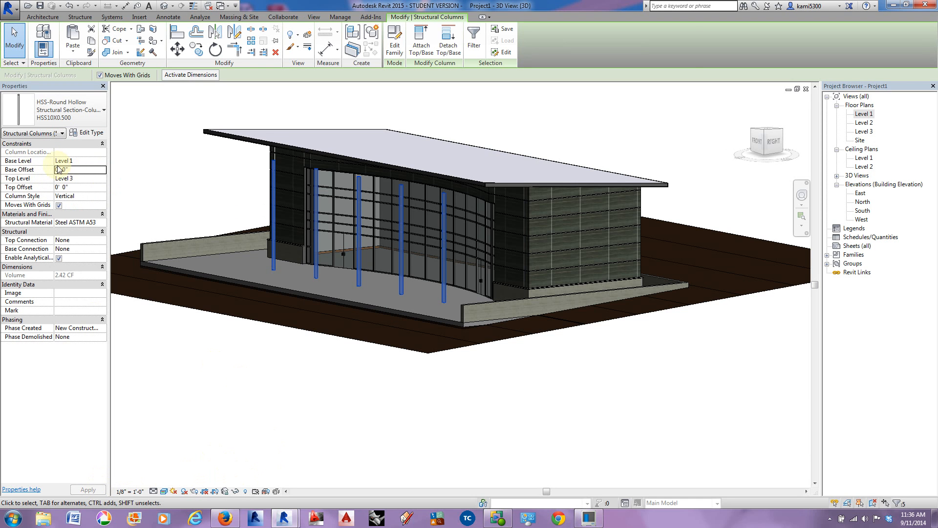
click(332, 390)
Step: View the columns from the front in 3D, then examine the column positions along grid D on the Level 1 reference image
shift+middle_drag(346, 414, 496, 398)
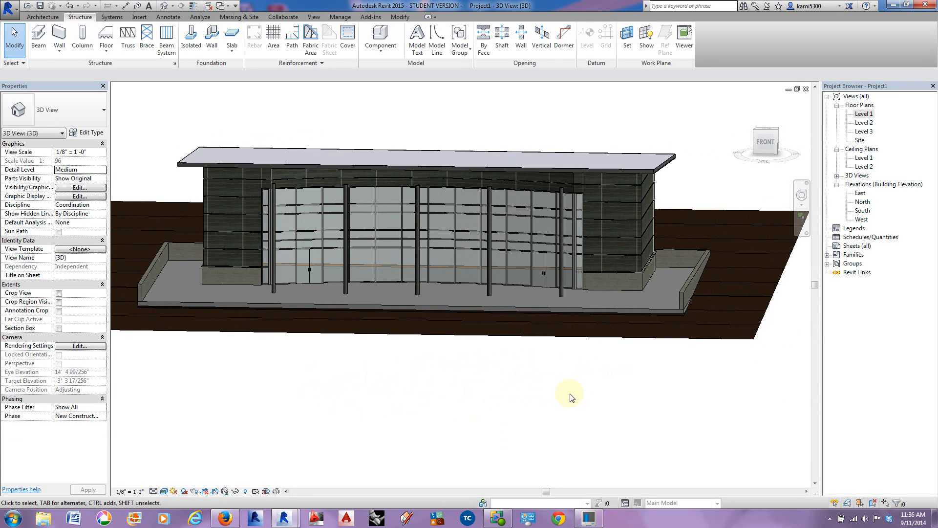
double_click(864, 114)
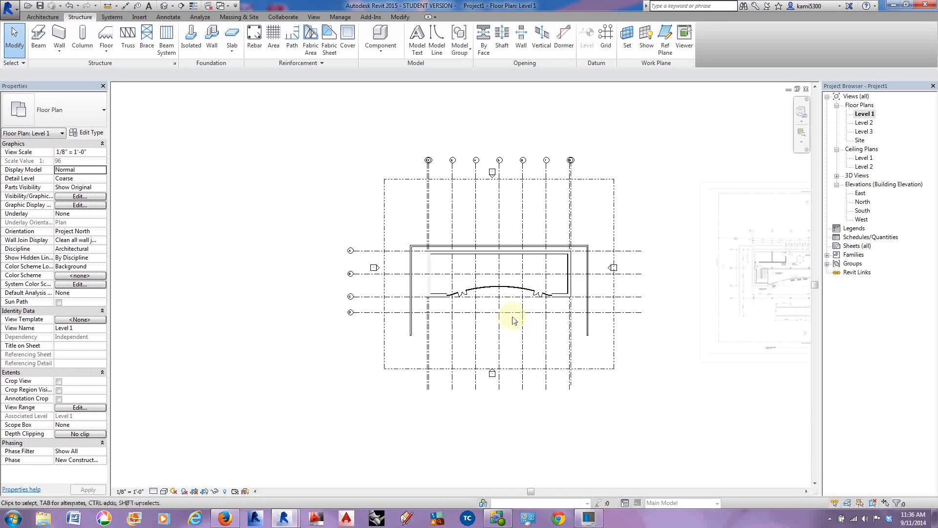
scroll(493, 296, up, 8)
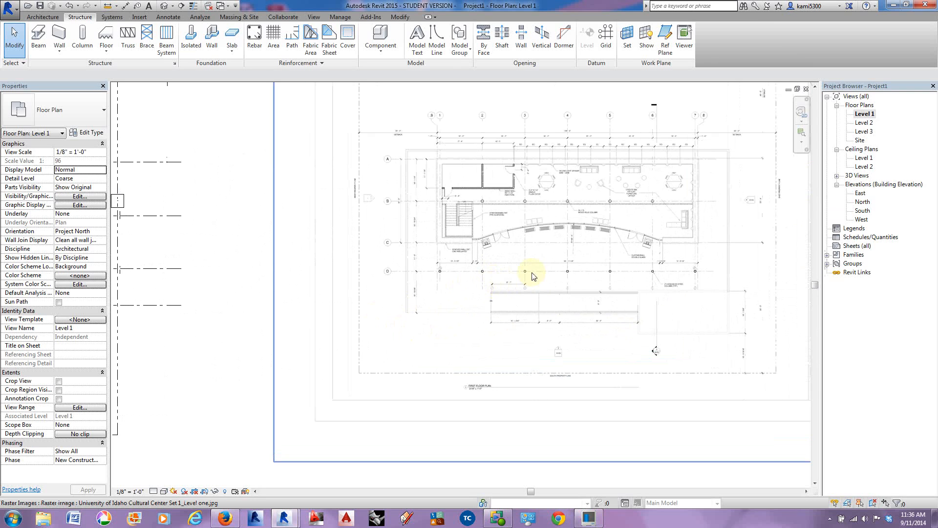
middle_drag(620, 276, 491, 290)
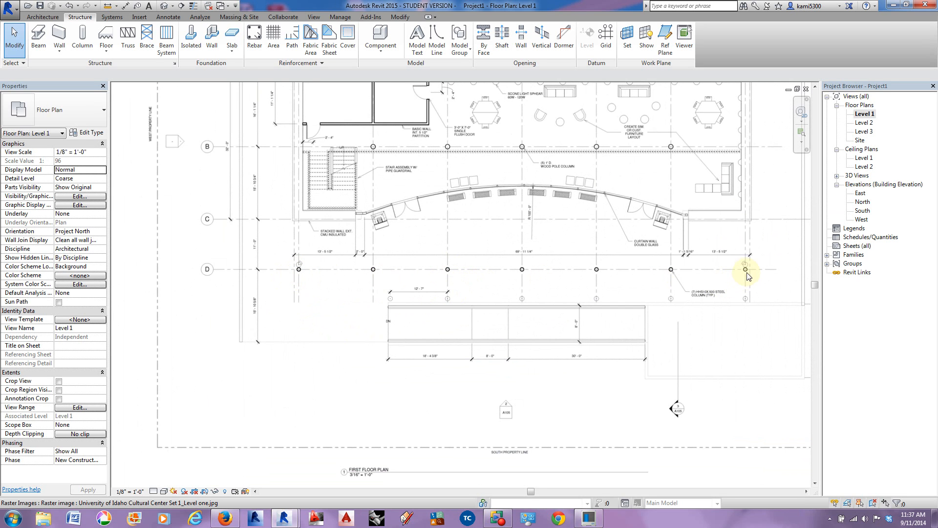
middle_drag(354, 341, 729, 333)
mouse_move(327, 320)
middle_down()
mouse_move(748, 319)
mouse_move(582, 319)
middle_up()
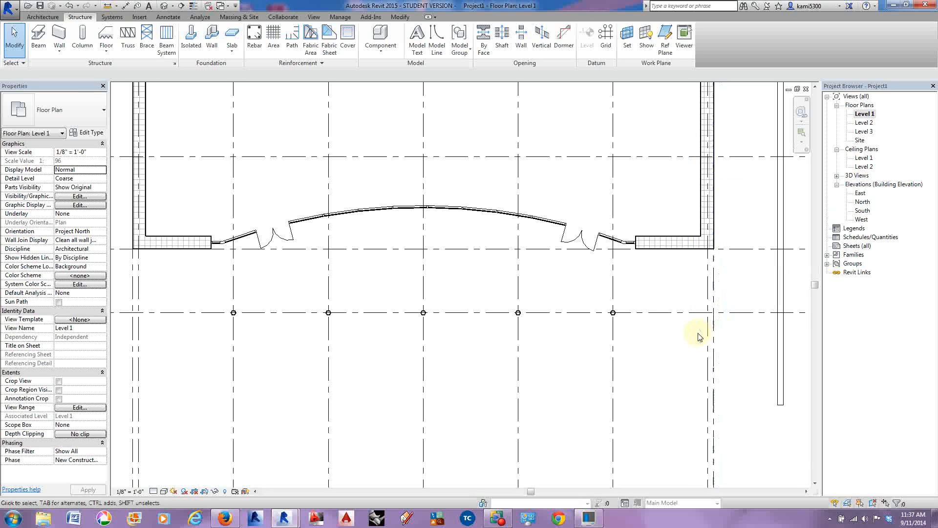
Step: Try to place a column similar to the one at D-7 on grid D in front of the building's right corner
click(615, 314)
scroll(617, 317, up, 3)
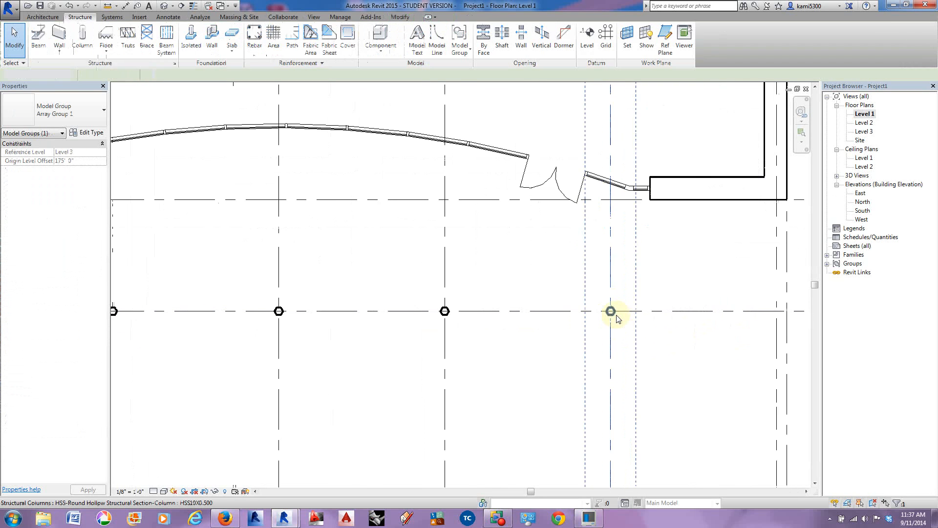
right_click(615, 313)
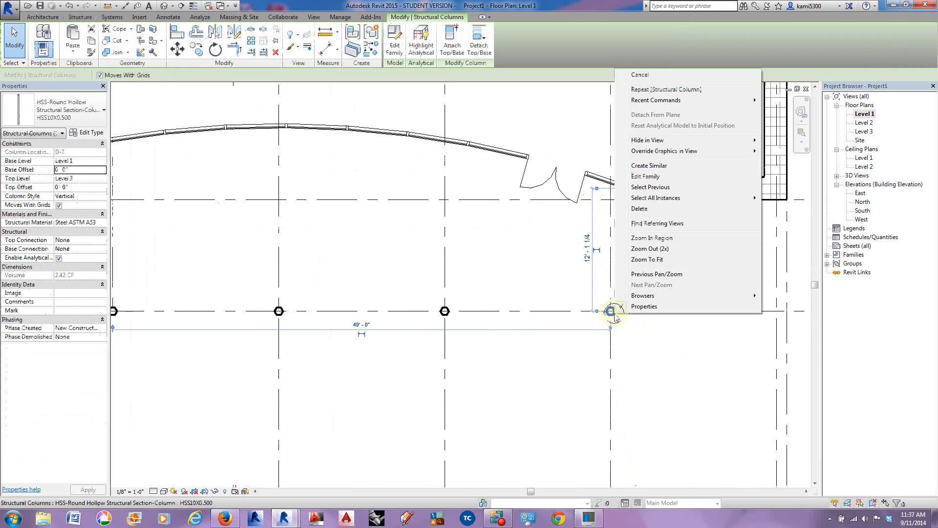
click(649, 166)
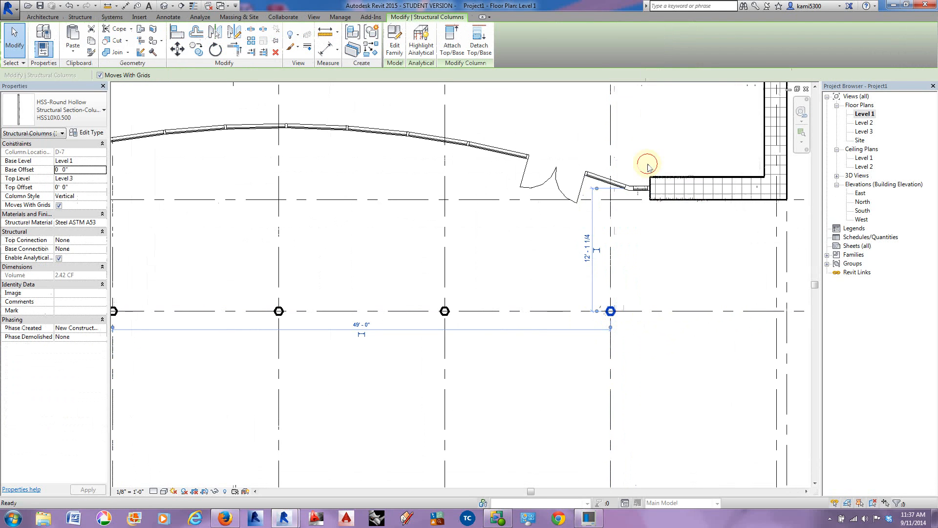
click(777, 310)
scroll(772, 315, down, 2)
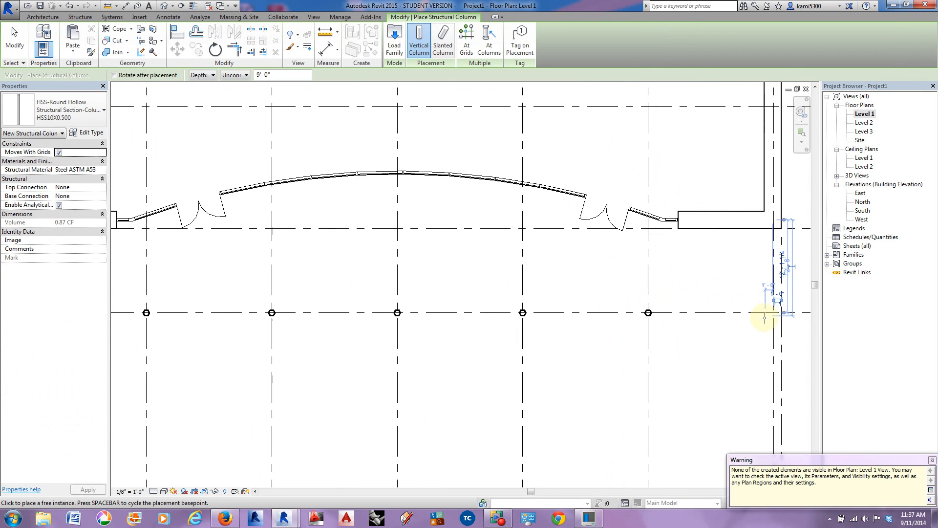
scroll(764, 318, up, 2)
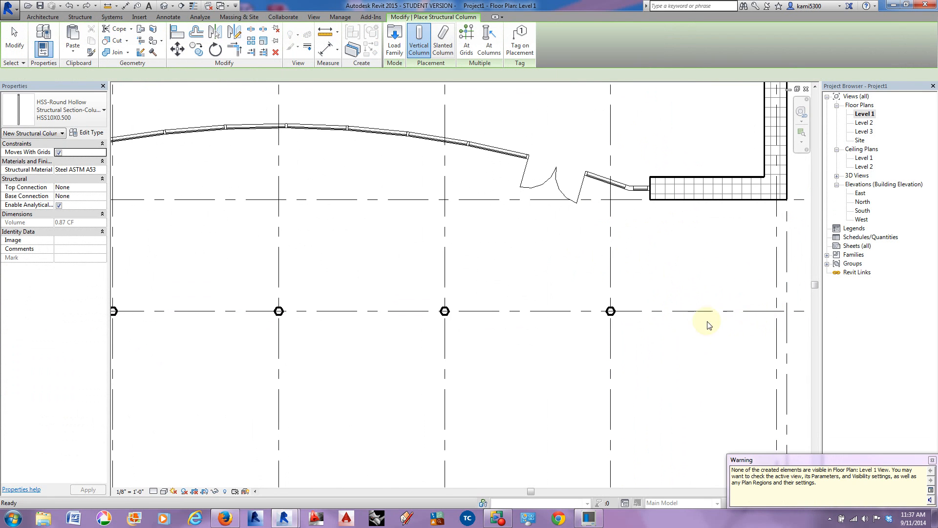
key(Escape)
Step: Copy the round steel column at D-7 16' - 4" along grid D to D-8
click(611, 311)
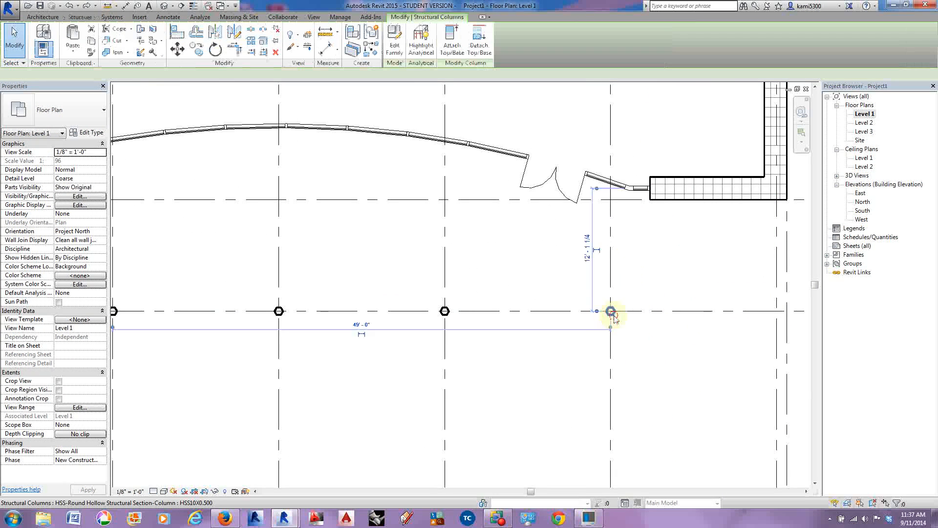
click(195, 49)
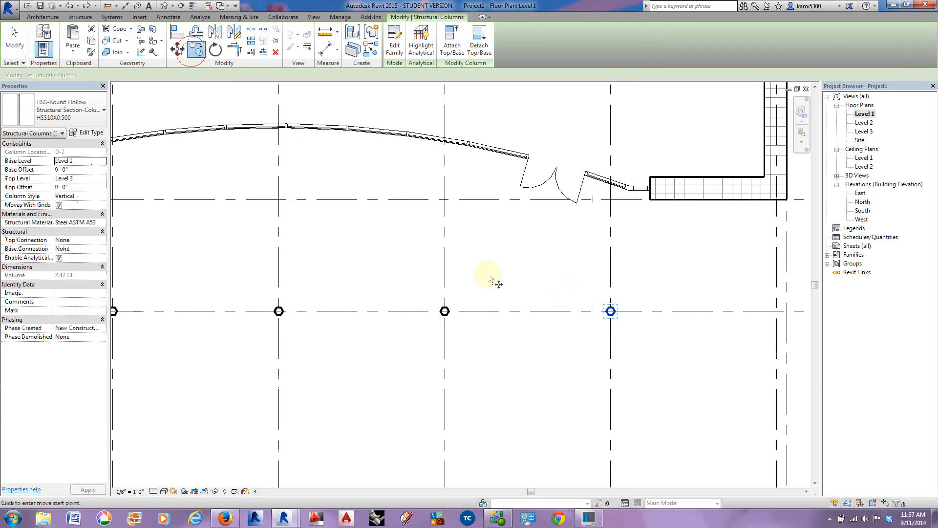
click(611, 311)
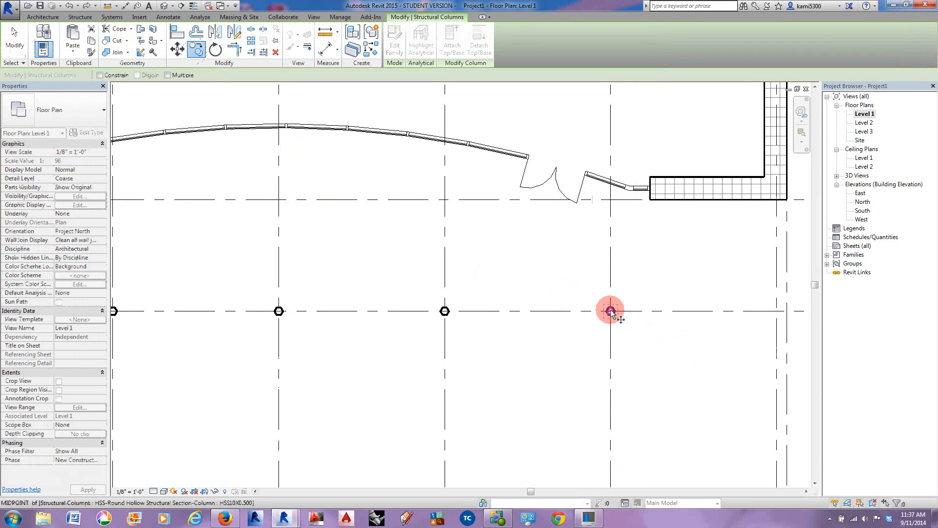
click(777, 312)
Step: Copy the round column at D-3 outward along grid D to the next grid line in front of the building's left corner
middle_drag(471, 332, 789, 338)
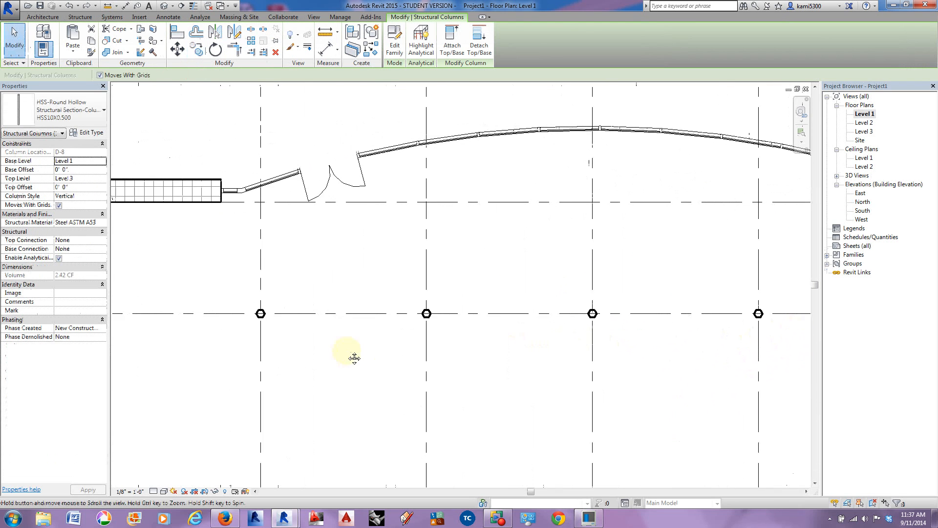
middle_drag(354, 358, 658, 344)
click(565, 300)
click(196, 49)
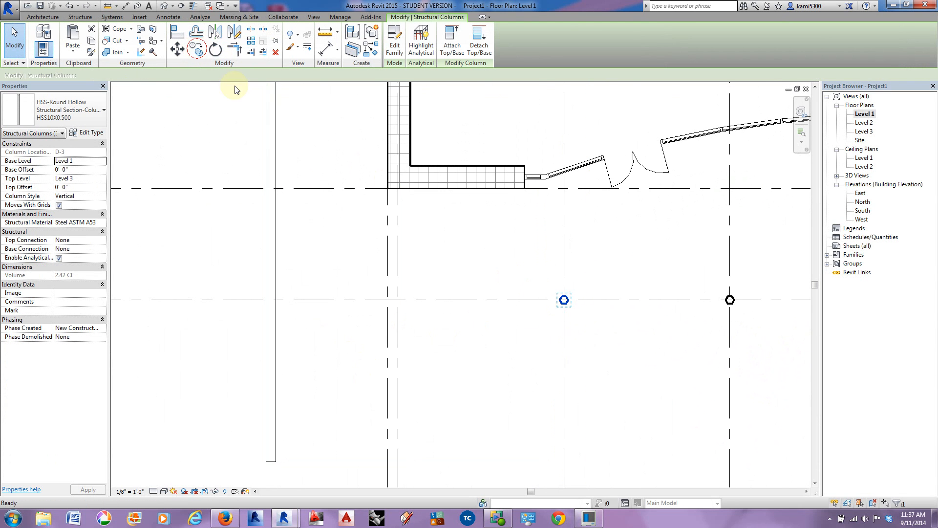
click(564, 300)
click(399, 300)
click(436, 335)
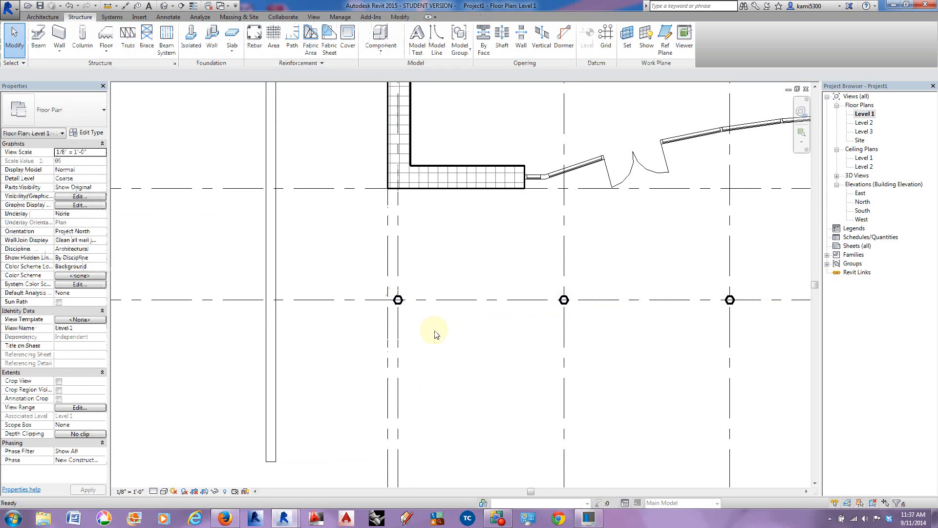
Step: Open the East elevation and compare the steel column's height on the reference drawing with the modeled columns at grid D
scroll(415, 313, down, 2)
middle_drag(626, 332, 479, 322)
double_click(861, 193)
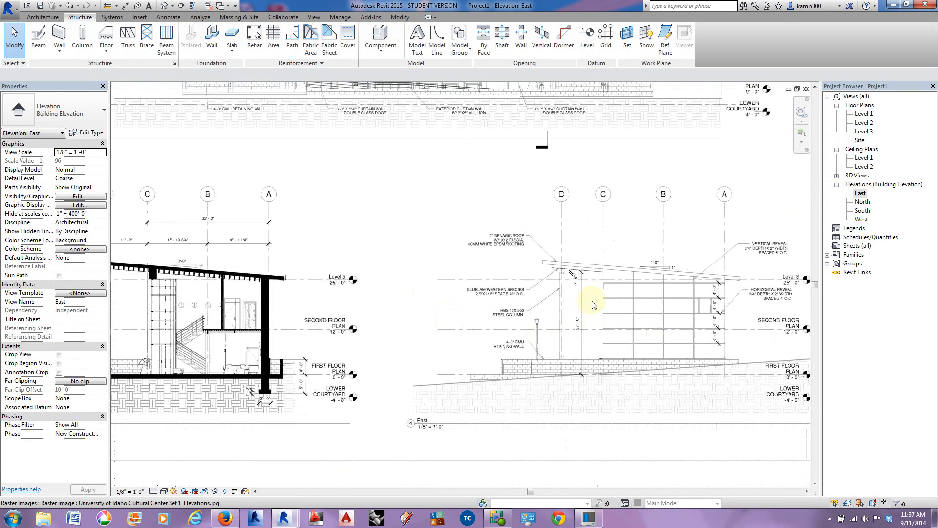
scroll(593, 300, up, 5)
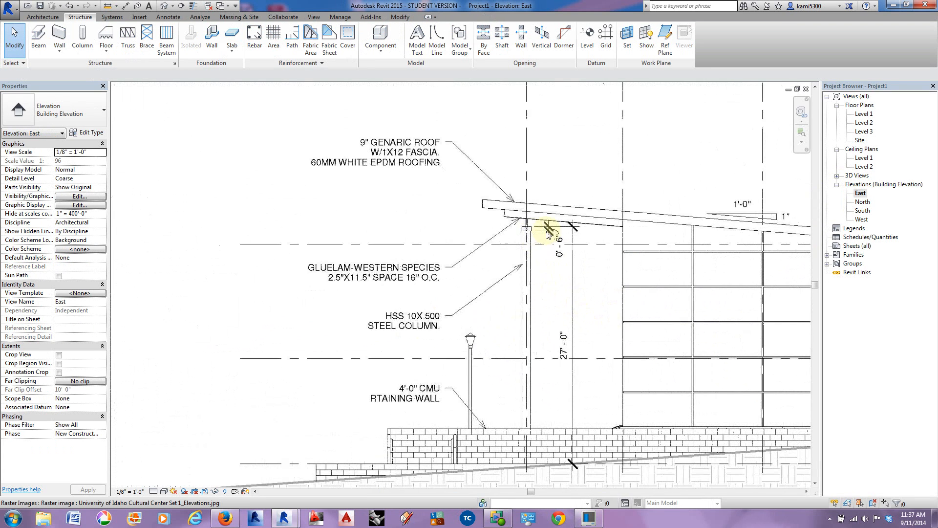
scroll(554, 251, down, 2)
middle_drag(476, 404, 629, 400)
scroll(629, 399, down, 3)
middle_drag(220, 390, 677, 373)
middle_drag(205, 348, 709, 382)
middle_drag(381, 376, 799, 427)
middle_drag(417, 313, 474, 432)
scroll(469, 420, down, 1)
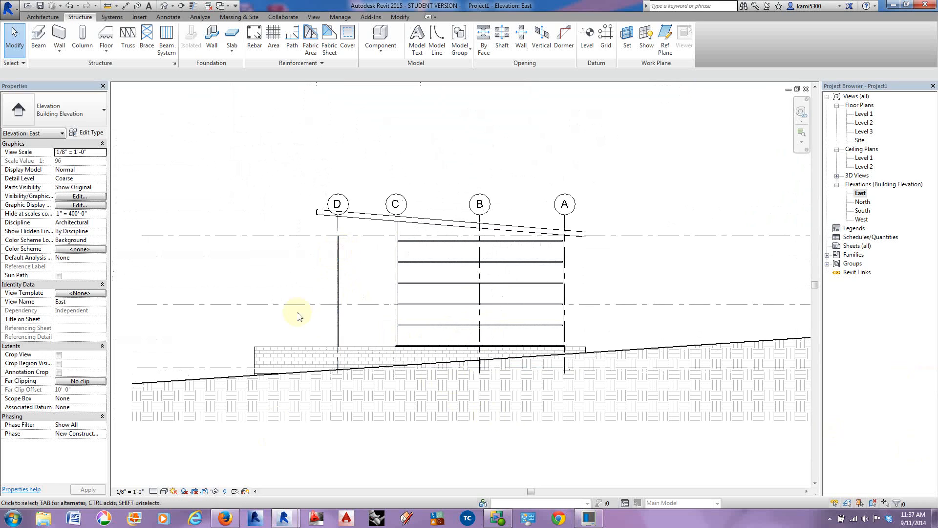
Step: Set the East elevation's detail level to Fine and check the column's top against the roof and Level 3
click(154, 492)
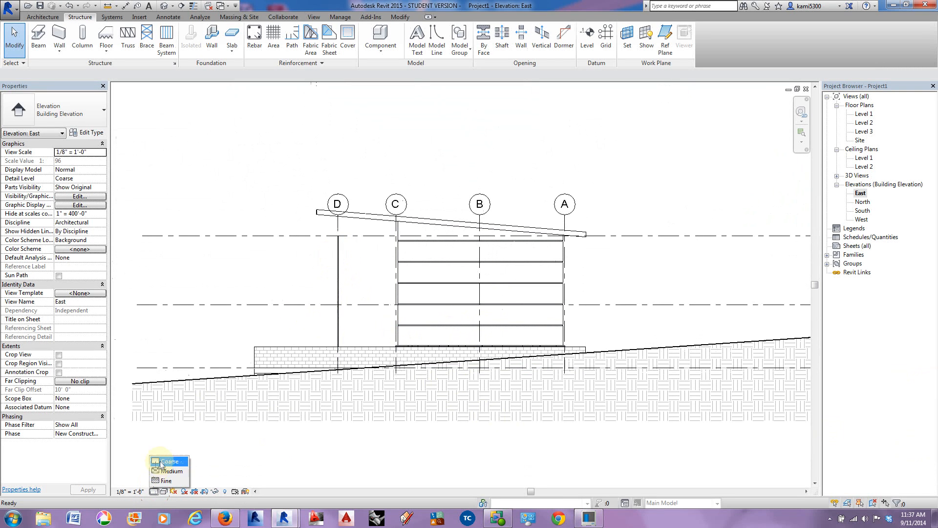
click(163, 481)
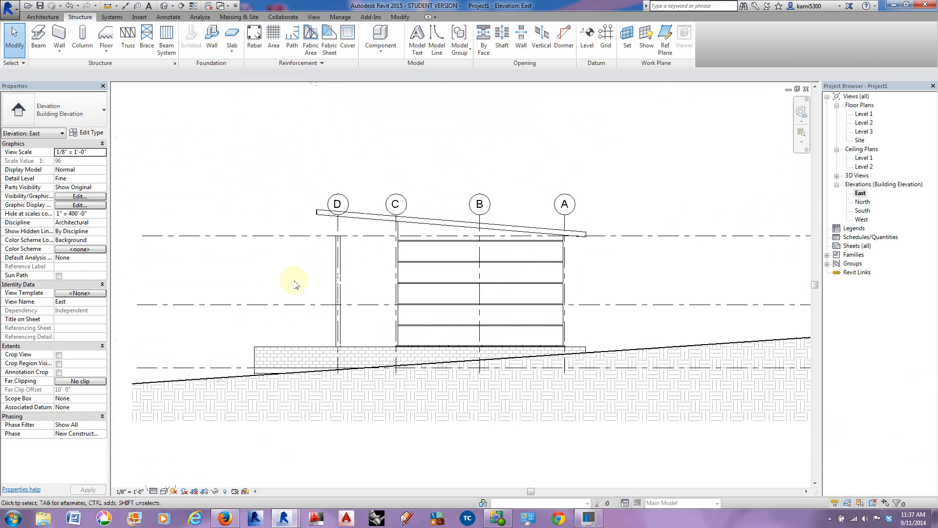
scroll(337, 241, up, 2)
scroll(347, 245, down, 2)
mouse_move(346, 255)
middle_down()
mouse_move(336, 265)
mouse_move(257, 261)
middle_up()
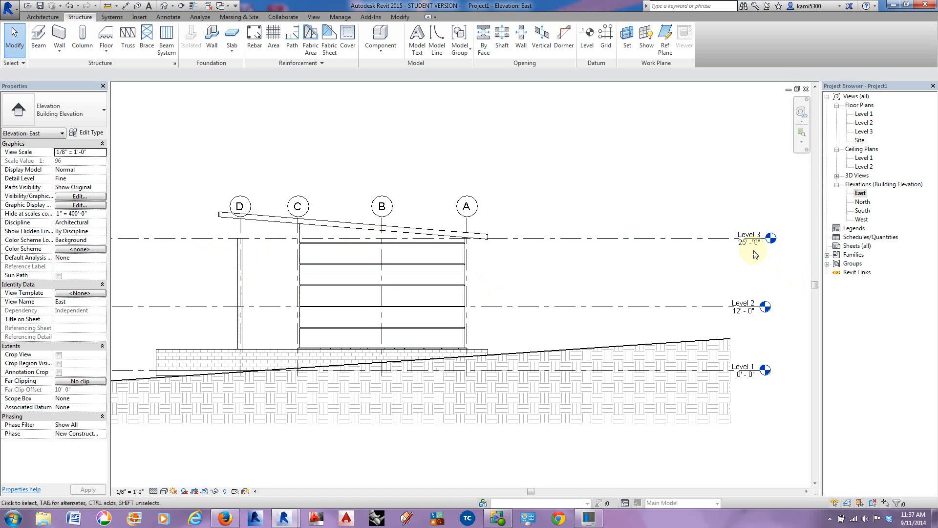
double_click(863, 115)
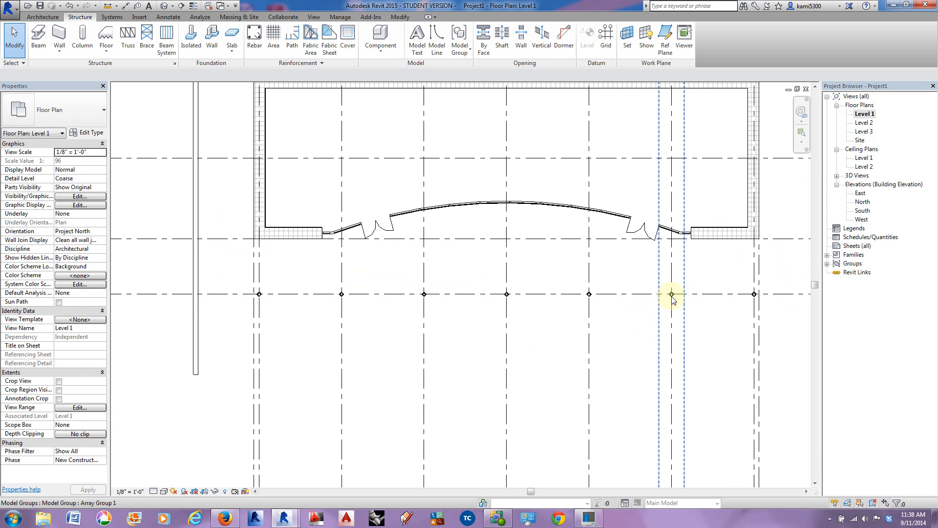
scroll(673, 297, up, 3)
click(673, 293)
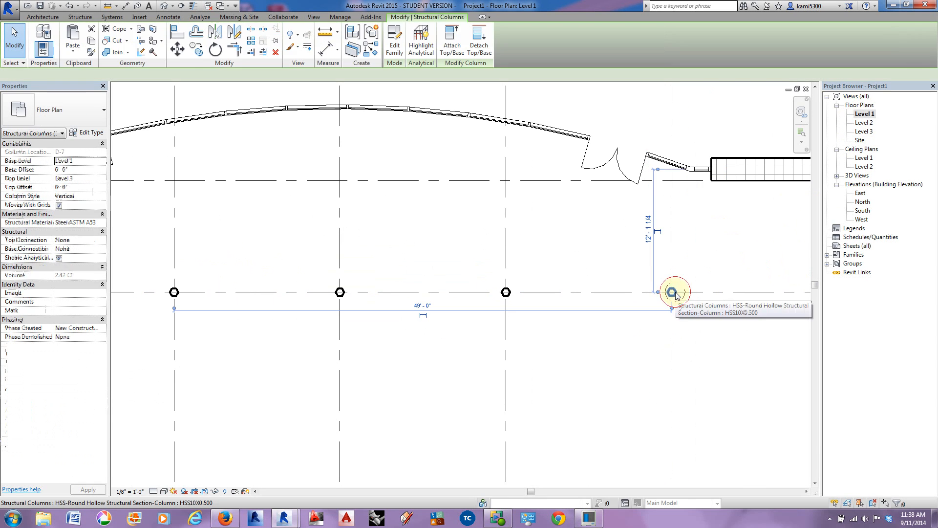
right_click(674, 294)
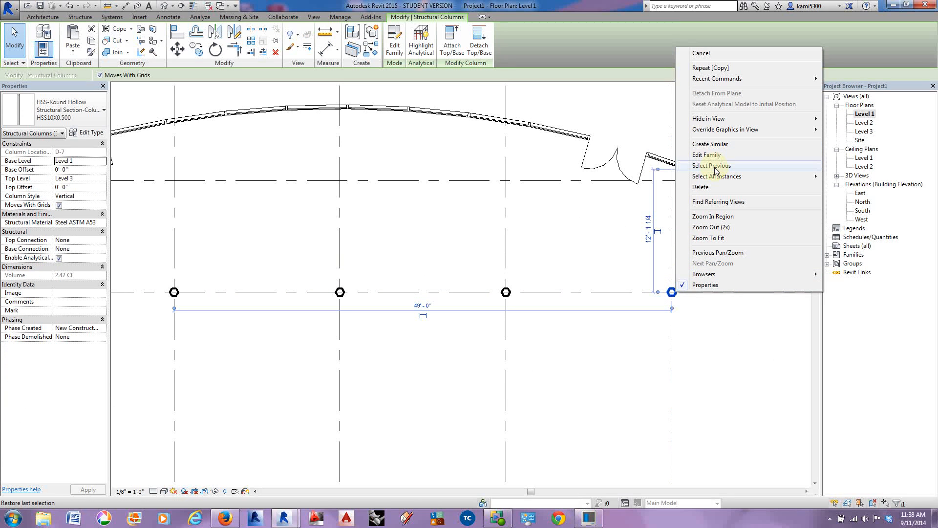
click(728, 335)
double_click(861, 195)
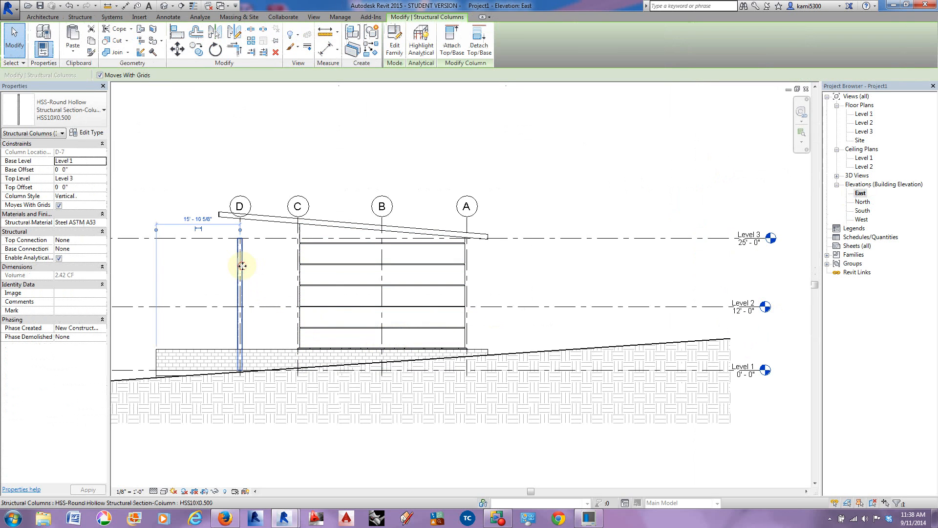
Step: Select all instances of the HSS10X0.500 round column in the entire project and set their top offset to 2' 0"
scroll(289, 269, up, 2)
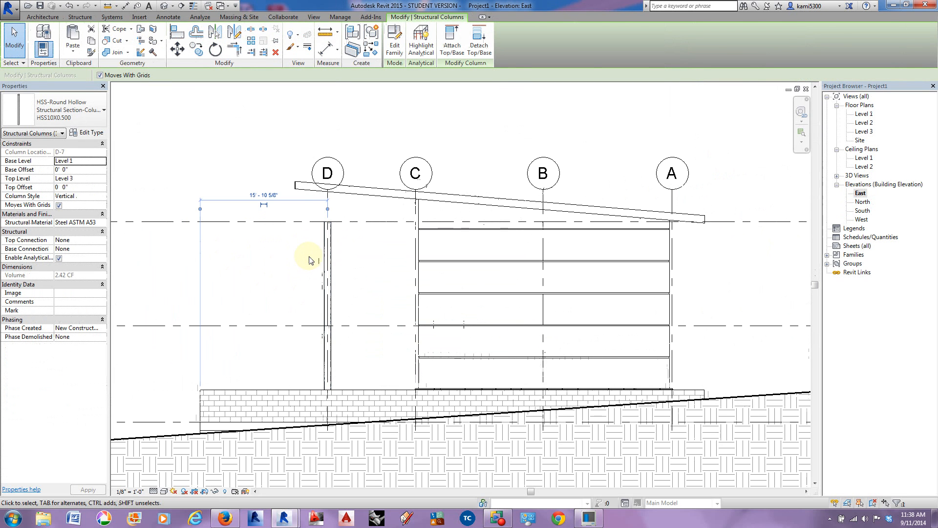
click(310, 254)
click(325, 253)
right_click(326, 253)
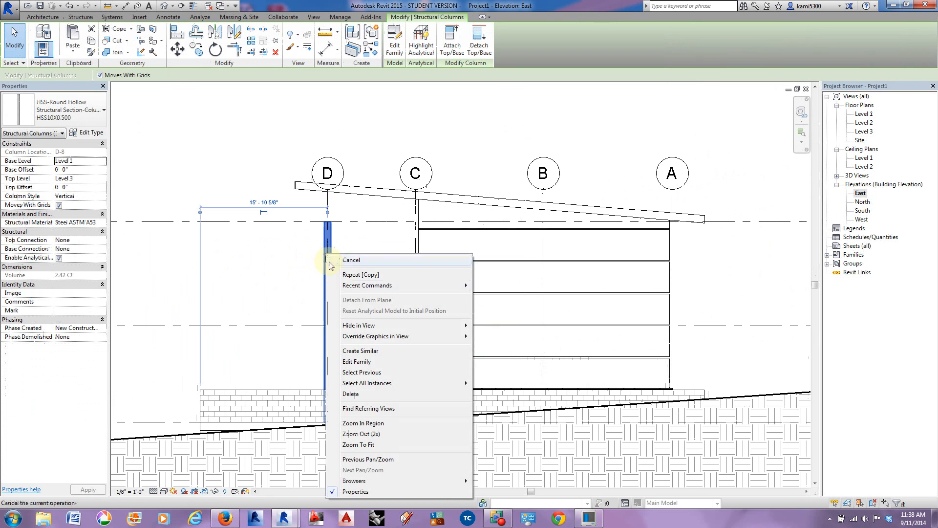
mouse_move(370, 387)
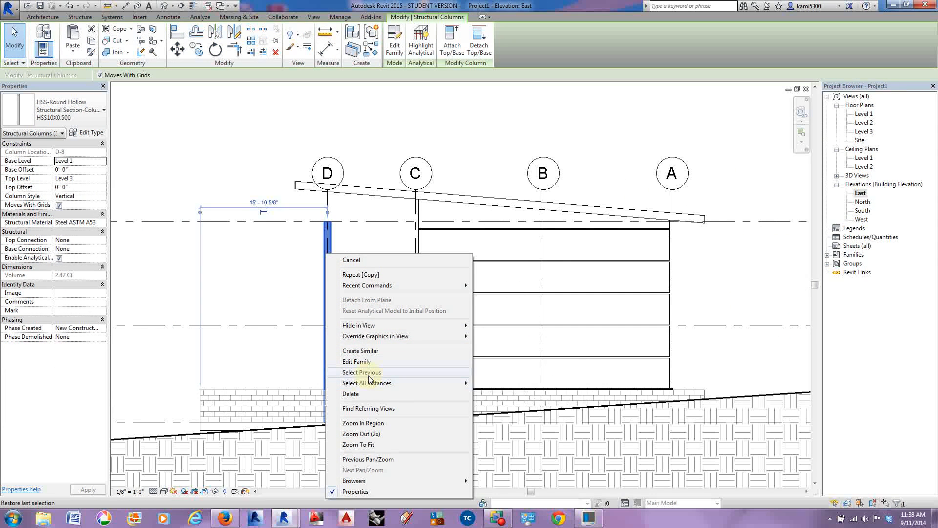
mouse_move(450, 383)
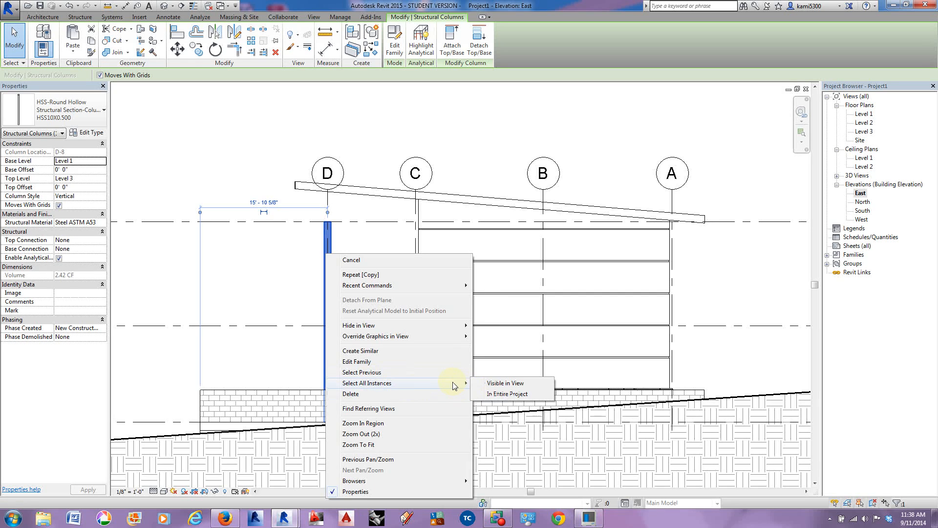
click(507, 394)
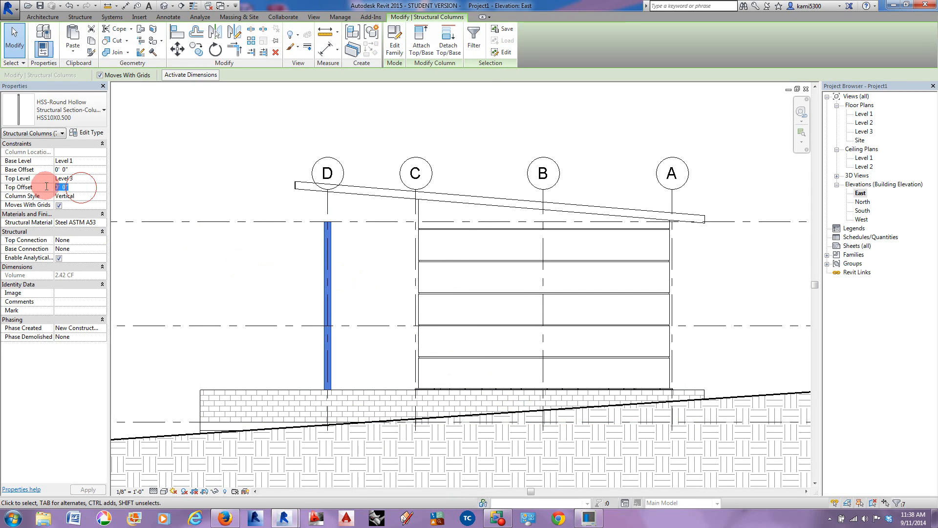
middle_drag(474, 278, 295, 281)
scroll(295, 281, down, 1)
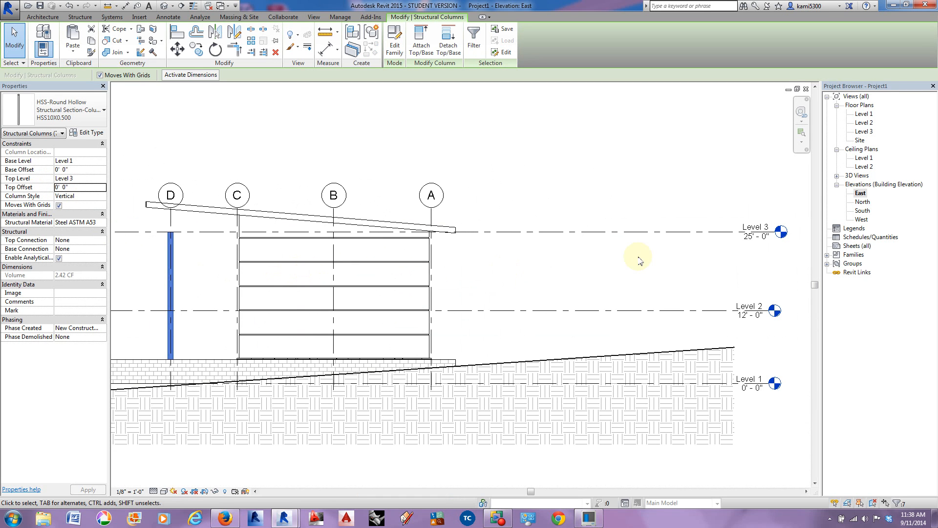
click(41, 190)
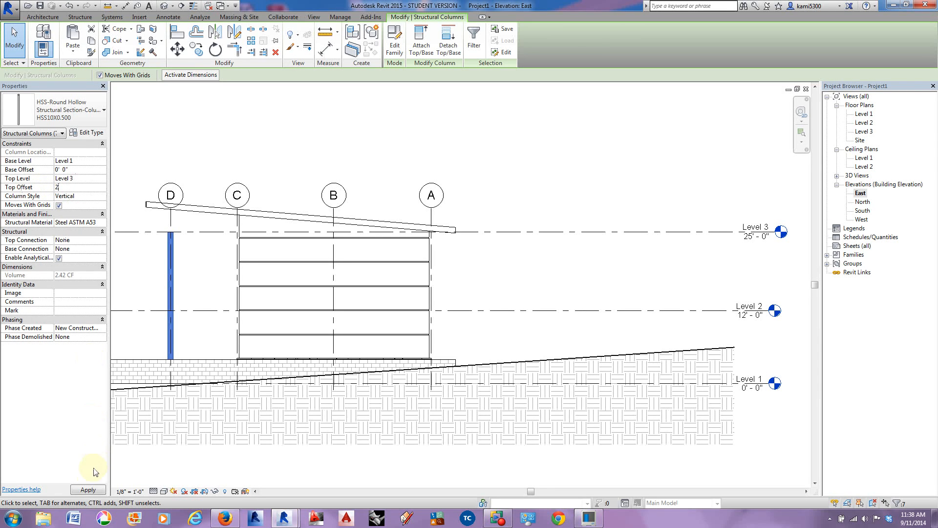
click(88, 490)
click(195, 262)
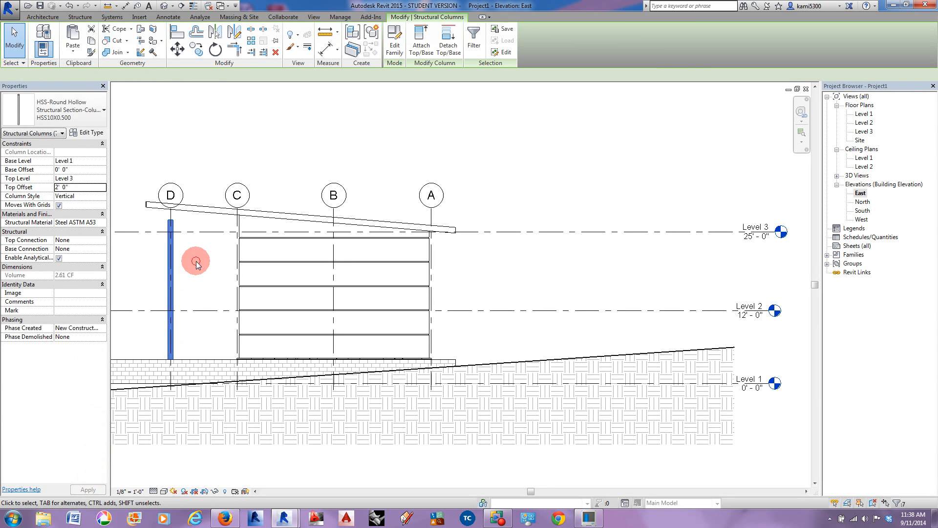
Step: Open the 3D view and select all seven round columns in front of the building
scroll(196, 264, down, 1)
middle_drag(196, 264, 359, 292)
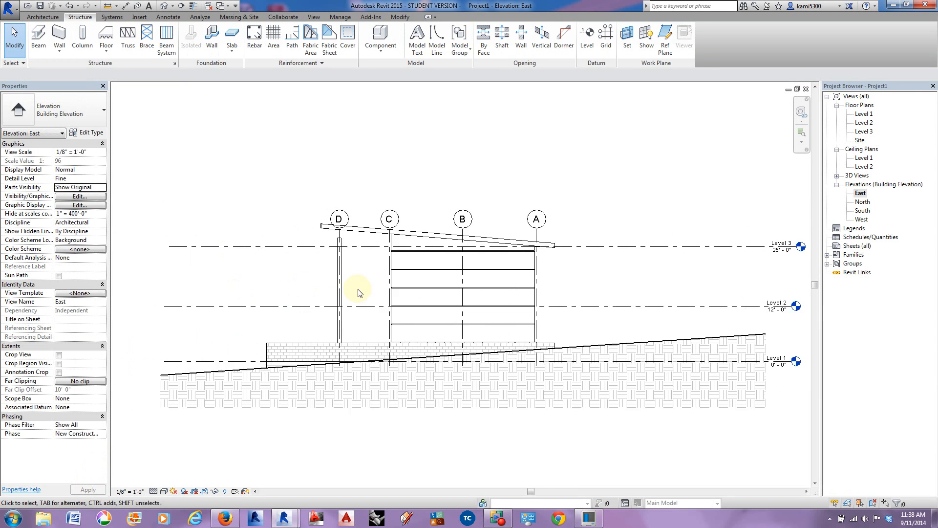
click(163, 7)
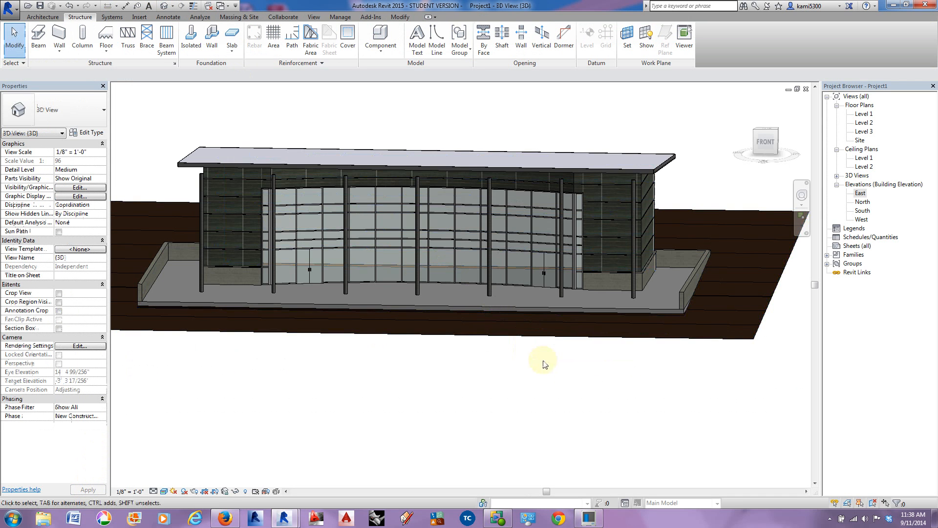
shift+middle_drag(574, 387, 614, 256)
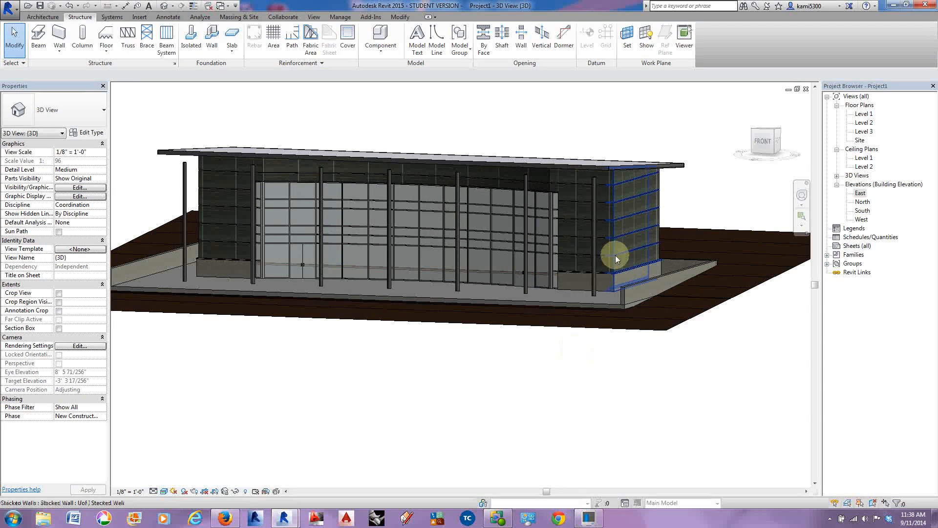
click(597, 215)
ctrl+click(526, 215)
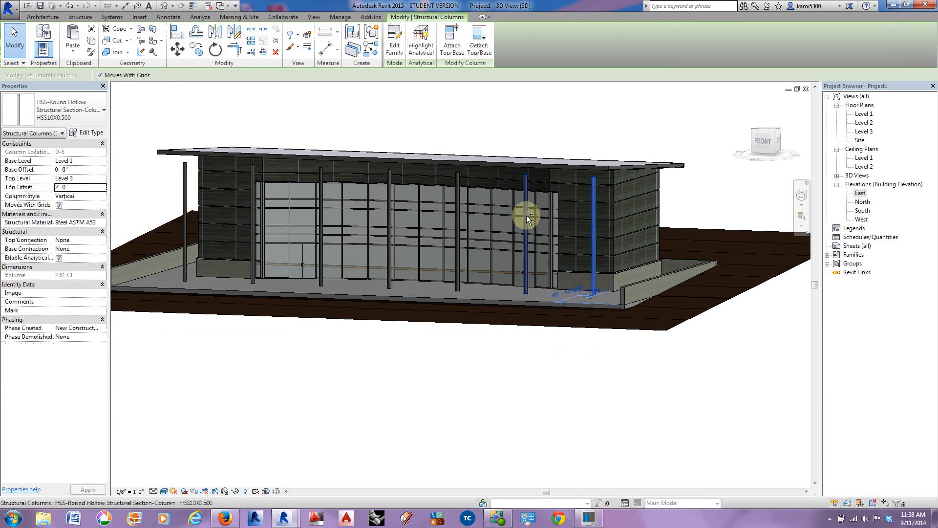
ctrl+click(456, 213)
ctrl+click(389, 210)
ctrl+click(321, 210)
ctrl+click(252, 215)
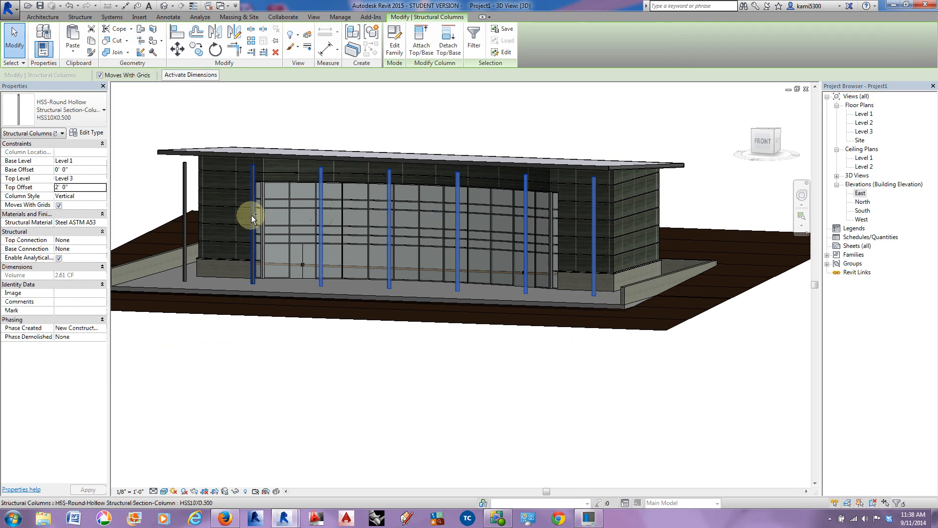
ctrl+click(185, 216)
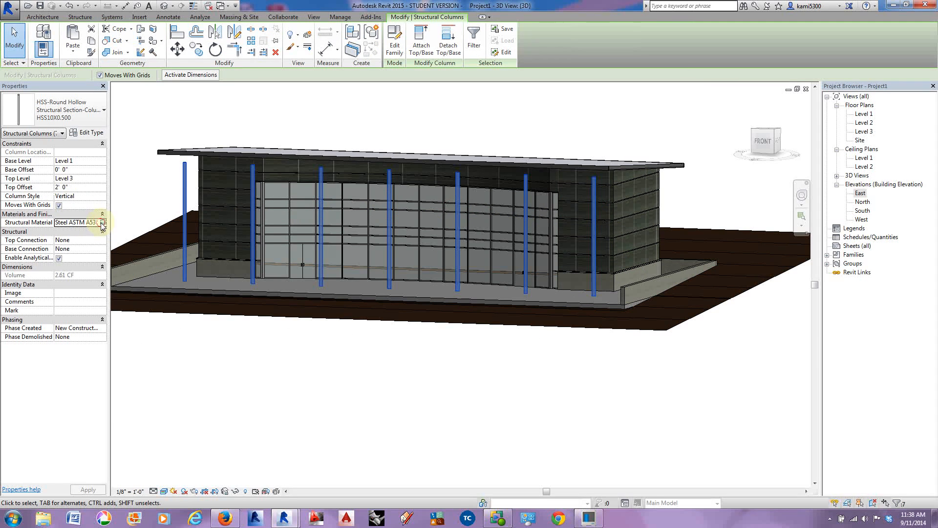
Step: Open the columns' Steel ASTM A53 structural material and set its appearance color to white, RGB 255 255 255
click(103, 223)
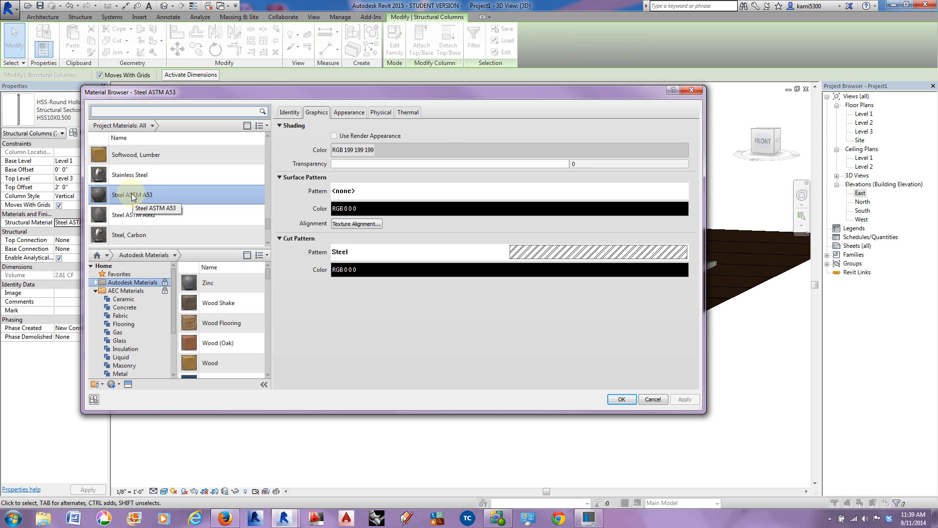
click(350, 113)
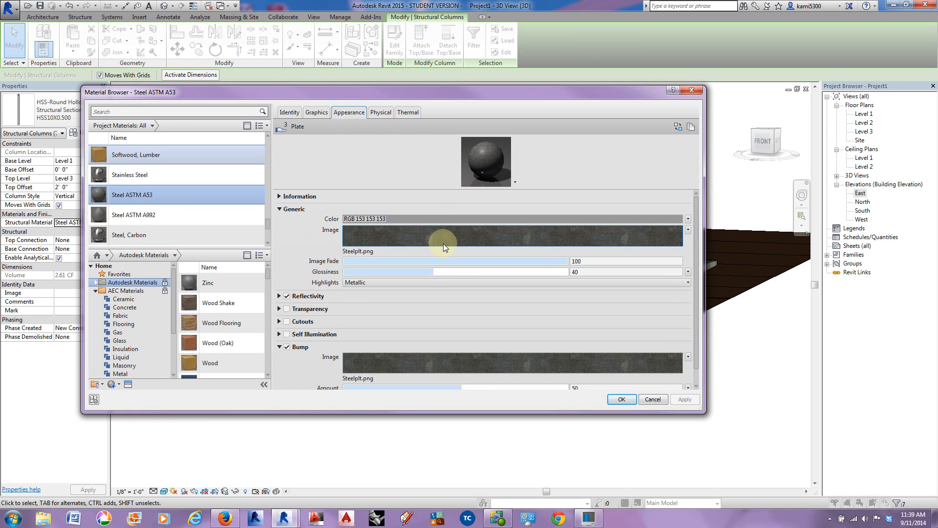
click(449, 218)
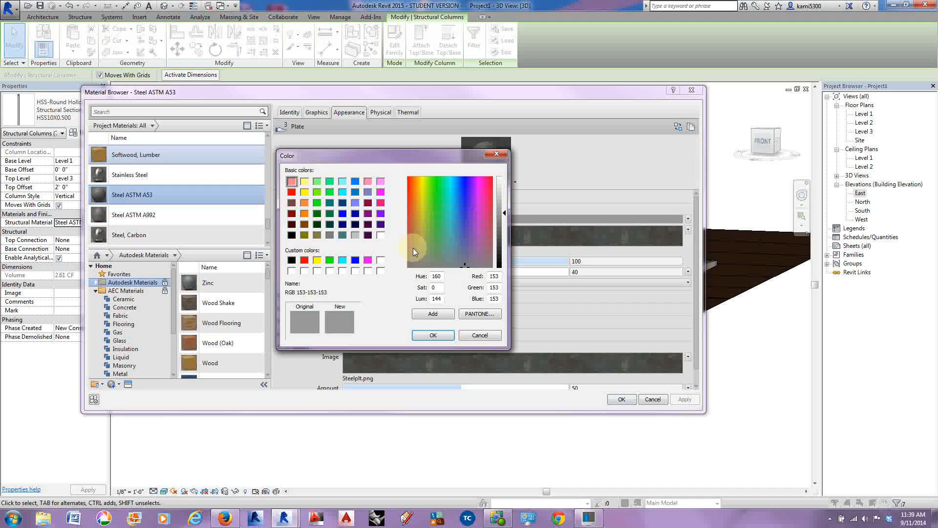
click(381, 236)
click(433, 335)
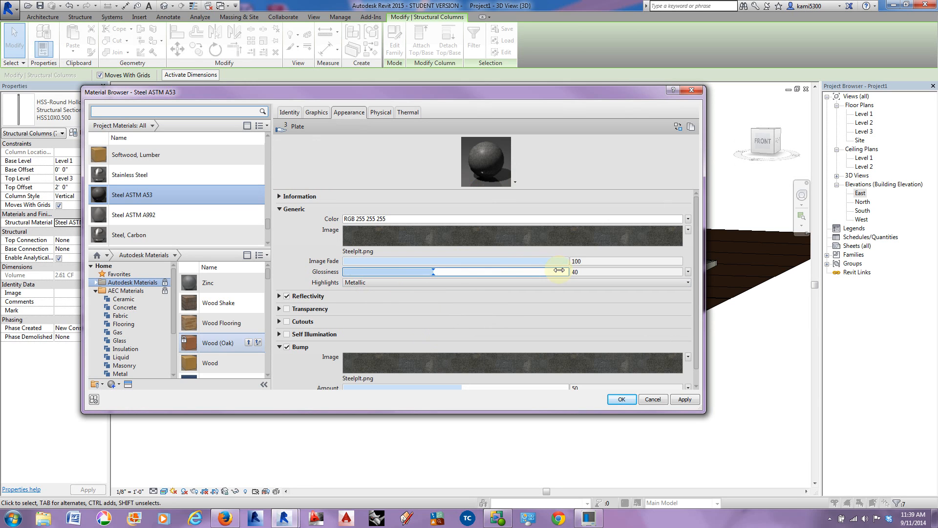
Step: Set the steel material's image fade to 50 and glossiness to 36, apply it, and inspect the columns in the 3D view
drag(564, 262, 435, 262)
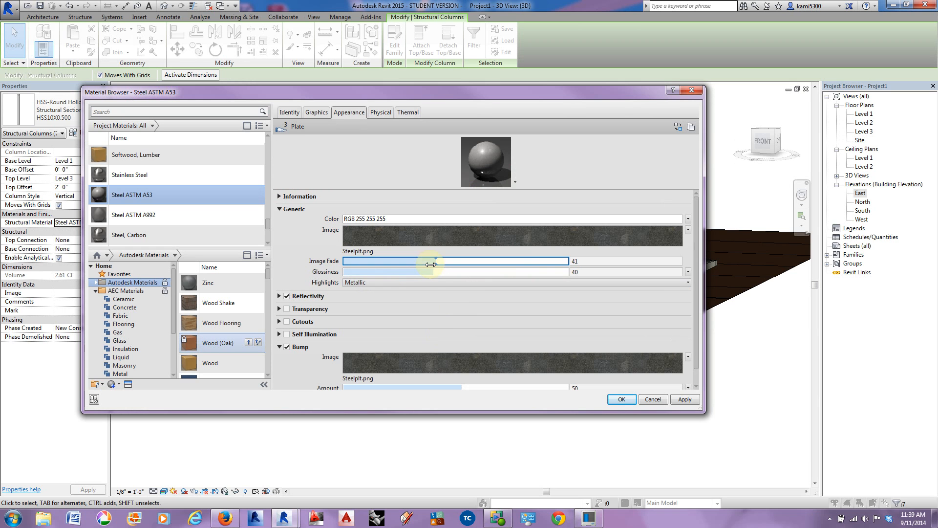
drag(433, 272, 459, 262)
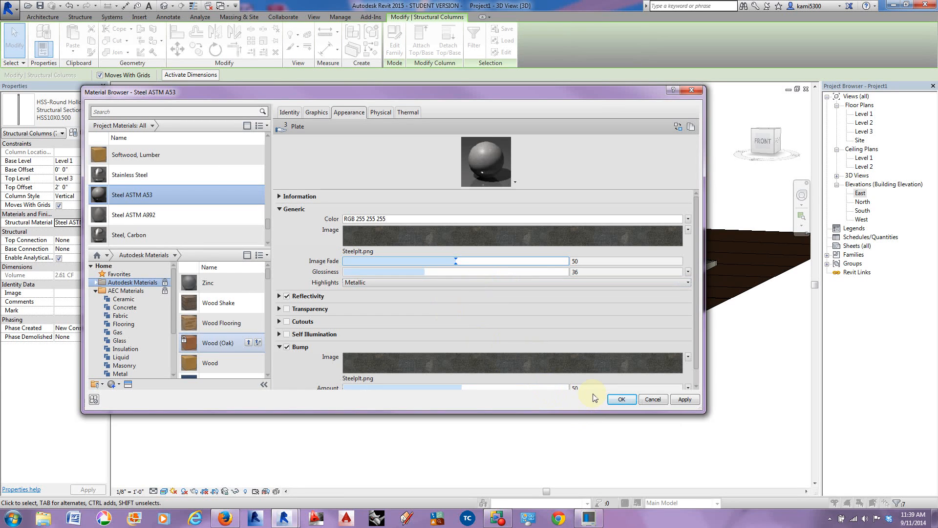
drag(698, 279, 698, 315)
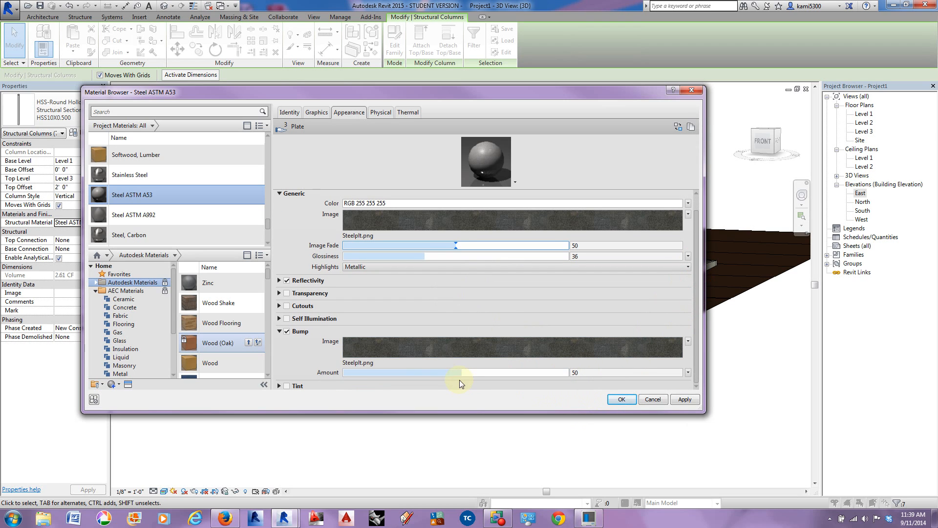
click(622, 399)
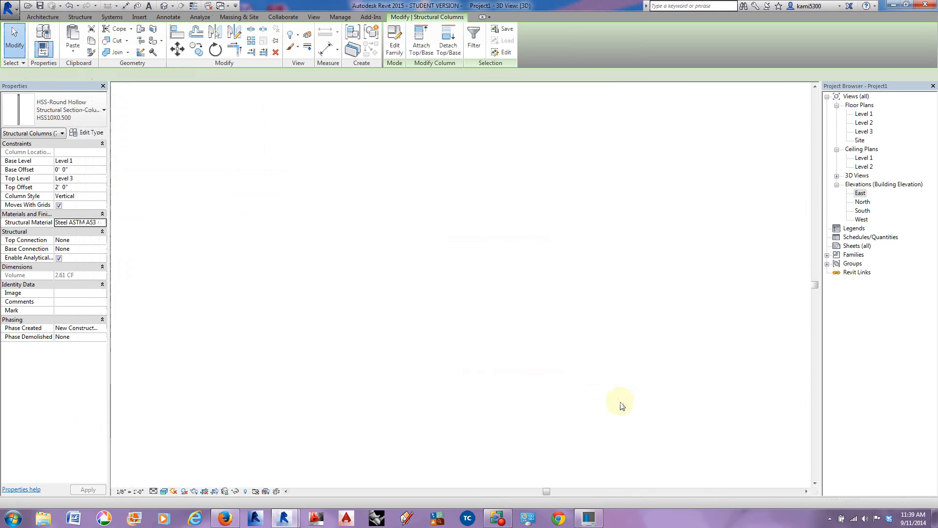
click(562, 369)
scroll(575, 228, up, 6)
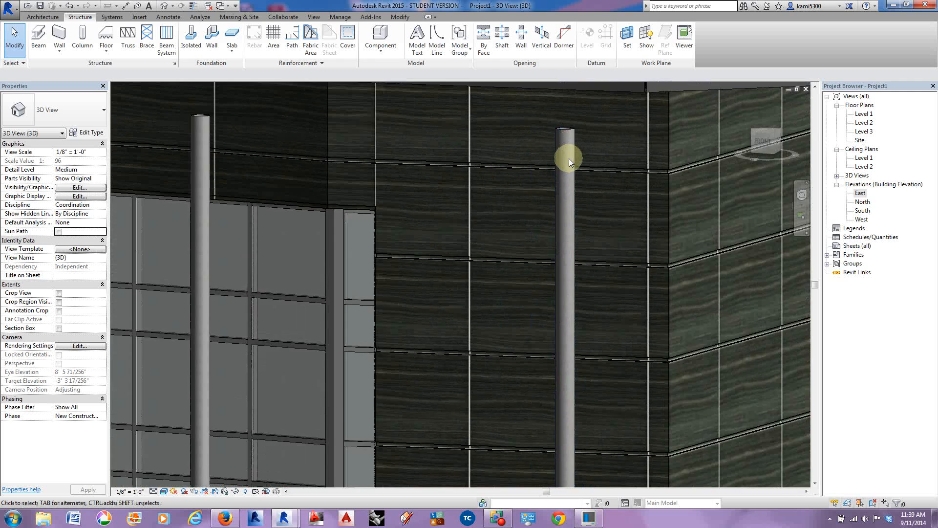
scroll(569, 160, down, 10)
shift+middle_drag(614, 281, 611, 409)
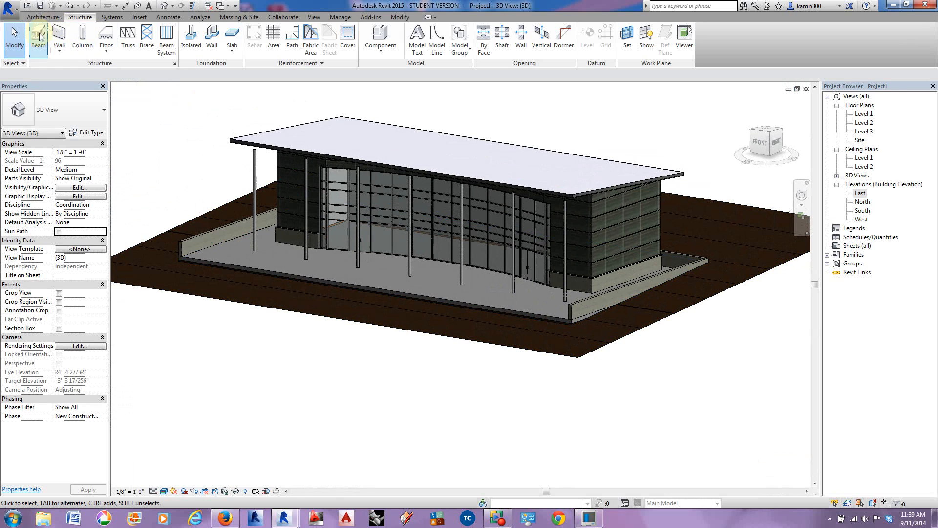
Step: Save the project as a new file named Class One New in the In Class Assignment 5 folder
click(9, 7)
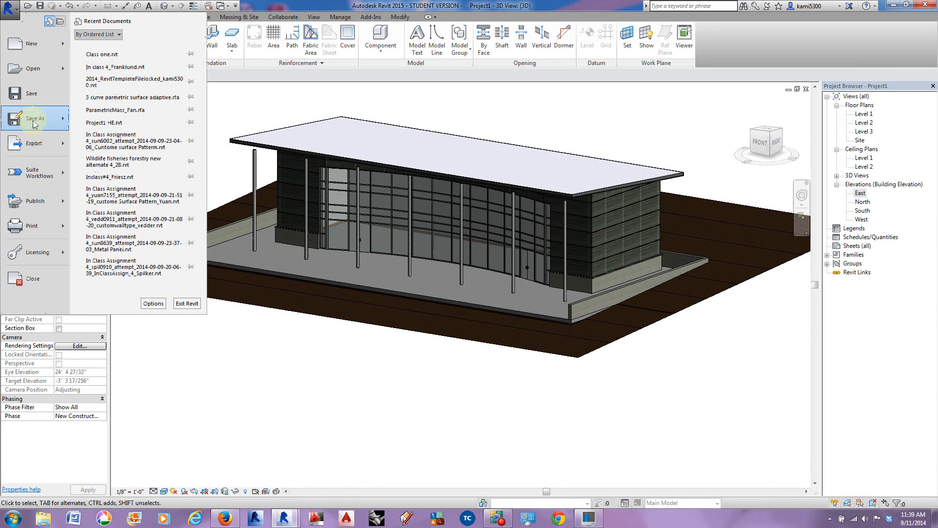
mouse_move(34, 119)
click(116, 60)
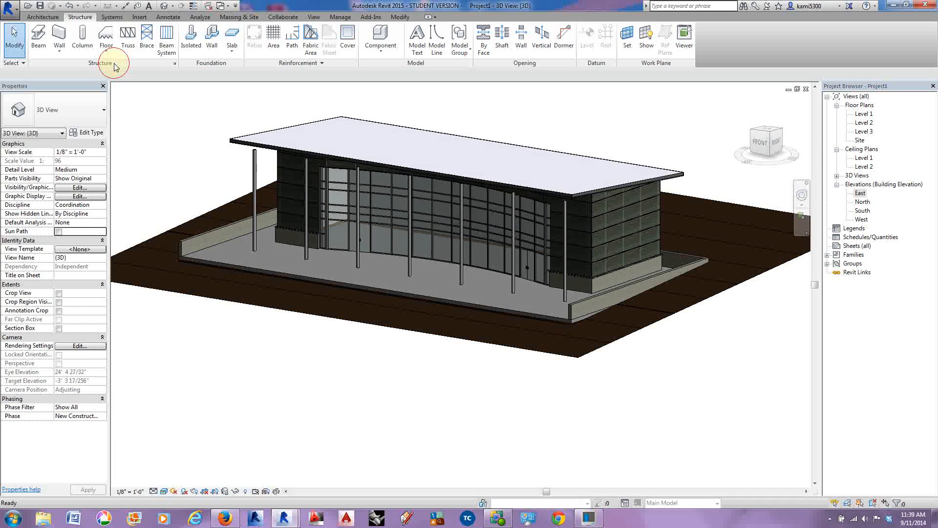
click(325, 117)
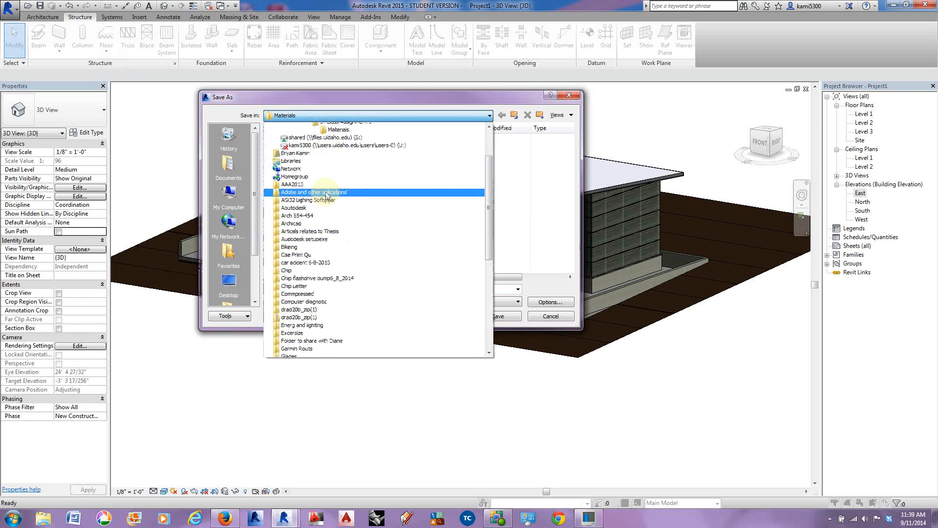
click(333, 189)
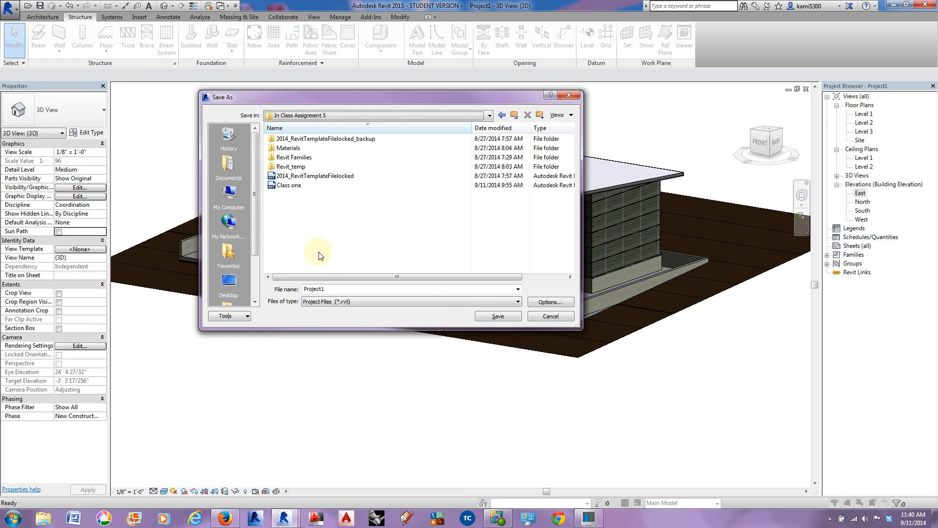
double_click(298, 289)
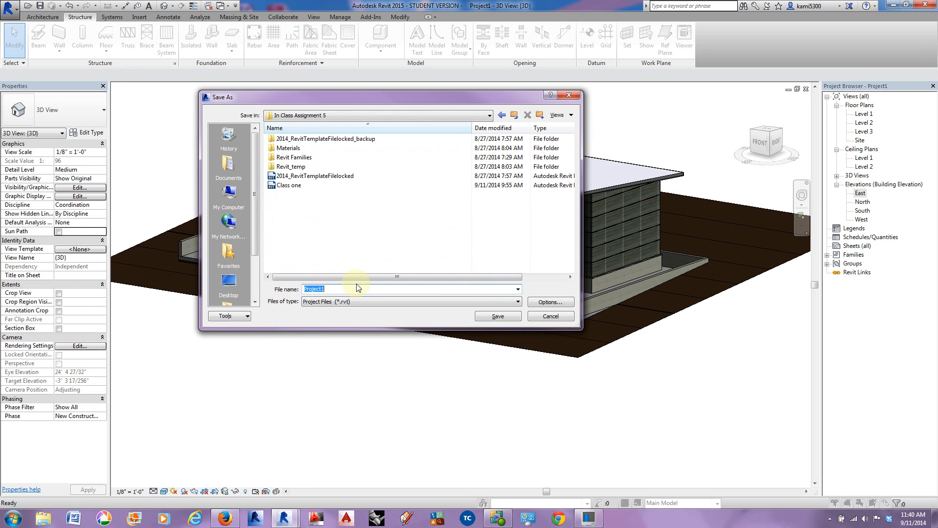
text(Class )
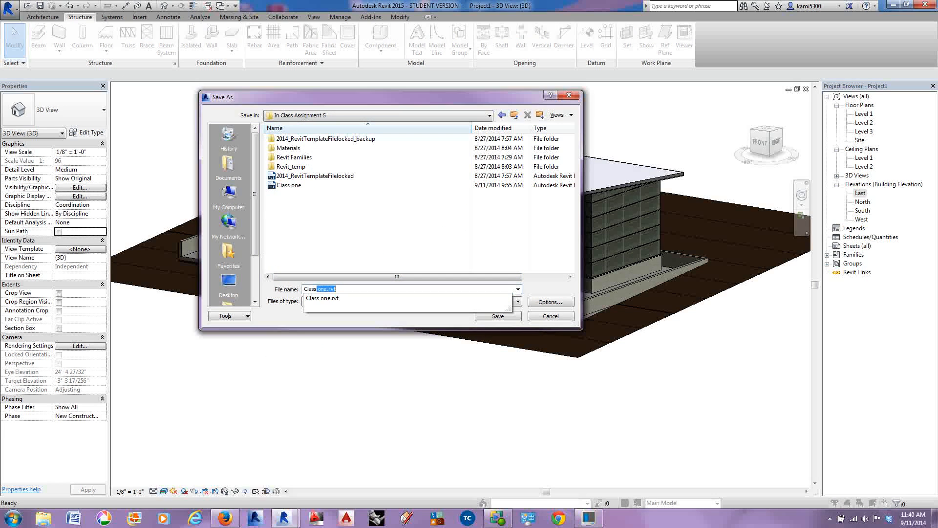
text(One )
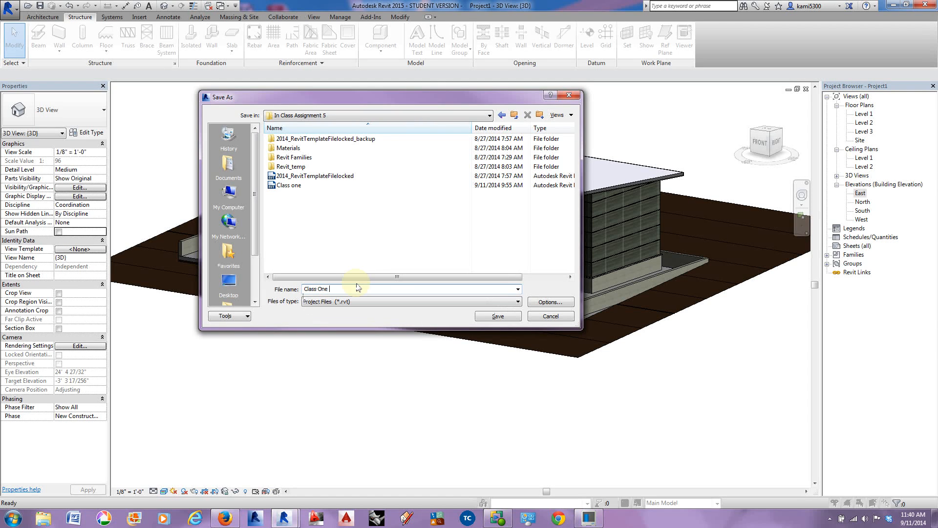
text(New)
click(492, 315)
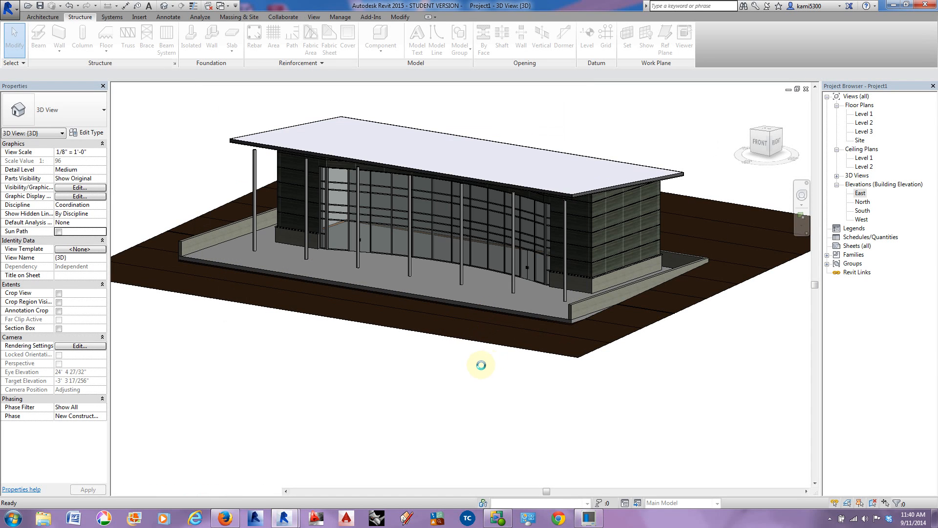